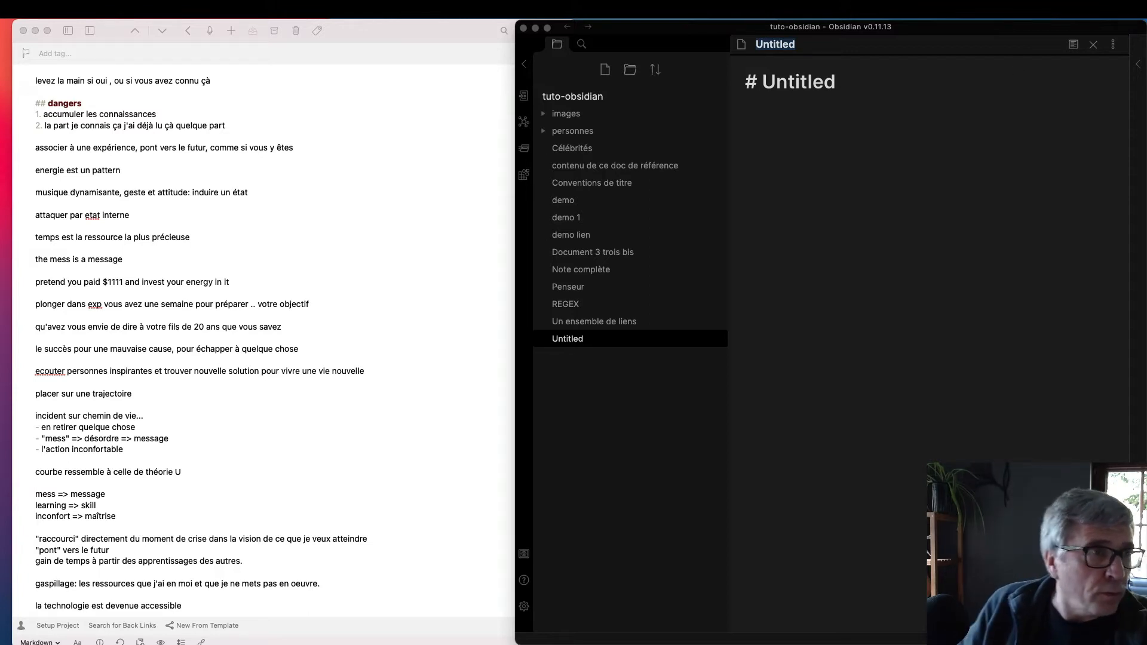
- Copy the entire text of the light-themed source note and paste it below the heading of the Untitled note in Obsidian
double_click(392, 38)
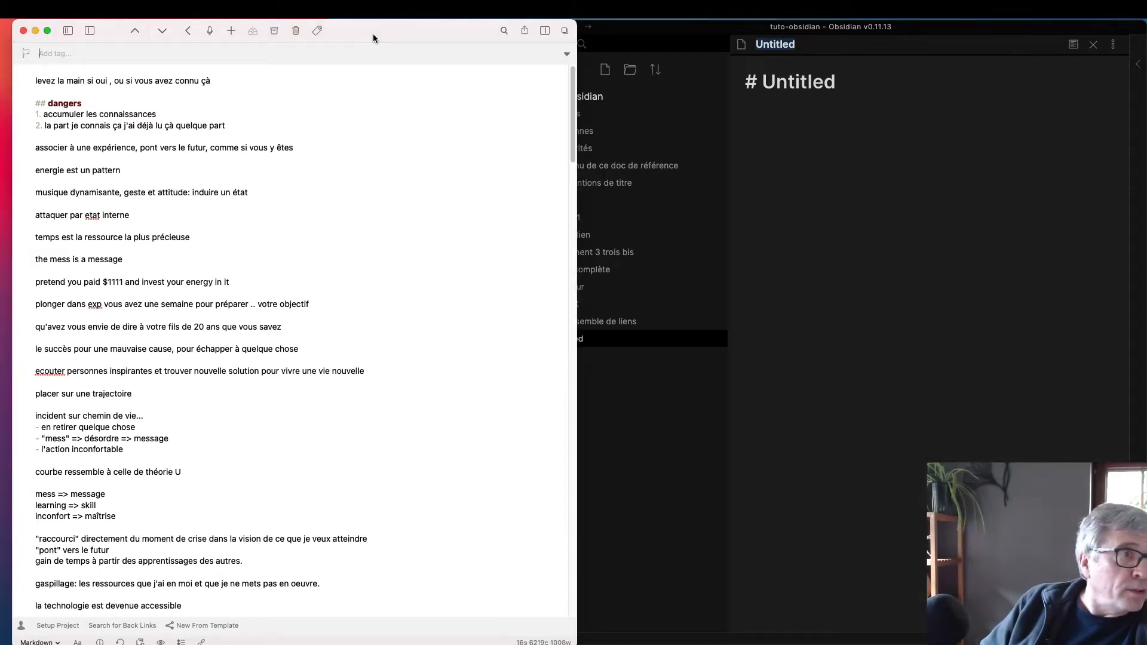
drag(380, 36, 377, 35)
scroll(405, 189, down, 15)
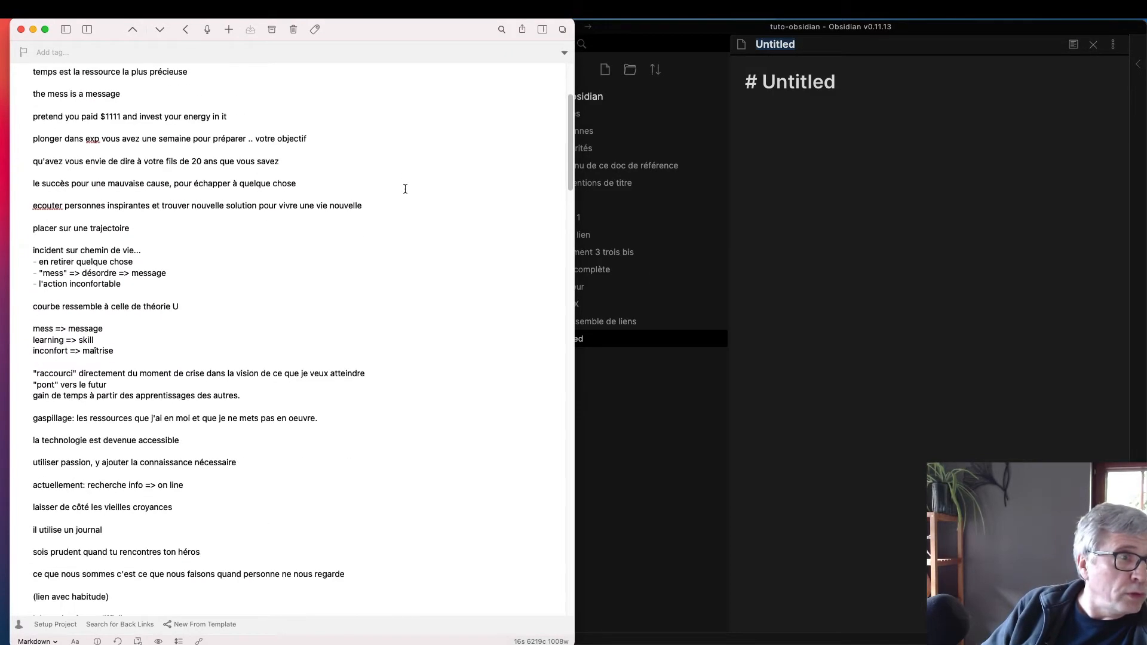
scroll(405, 189, up, 10)
scroll(405, 188, up, 8)
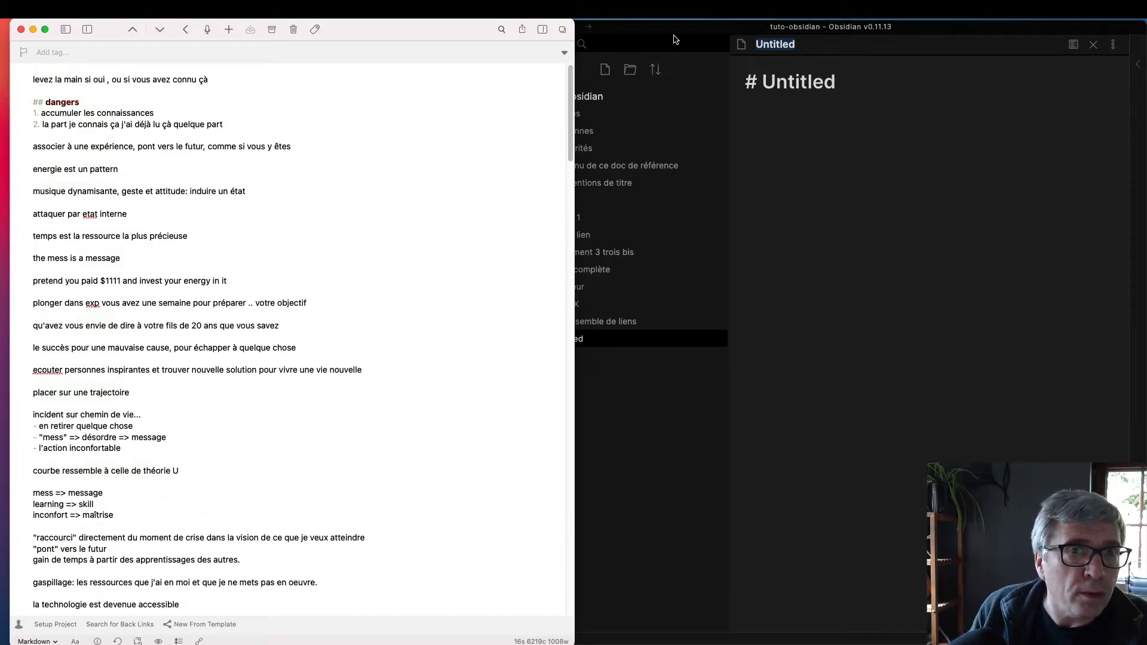
click(675, 37)
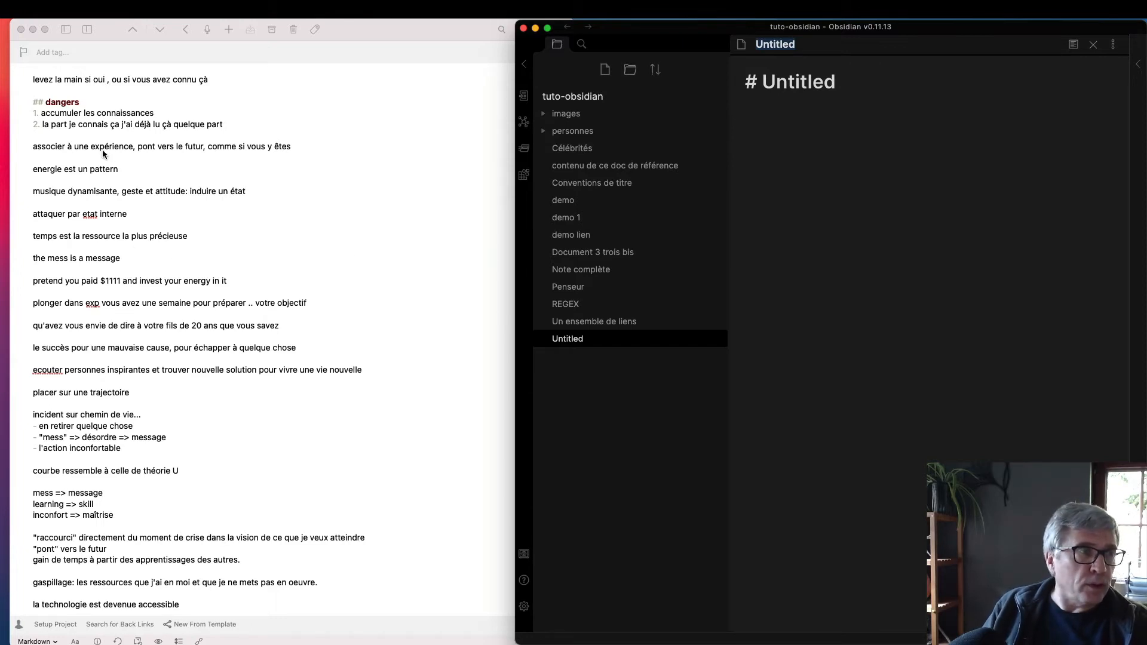
key(super+a)
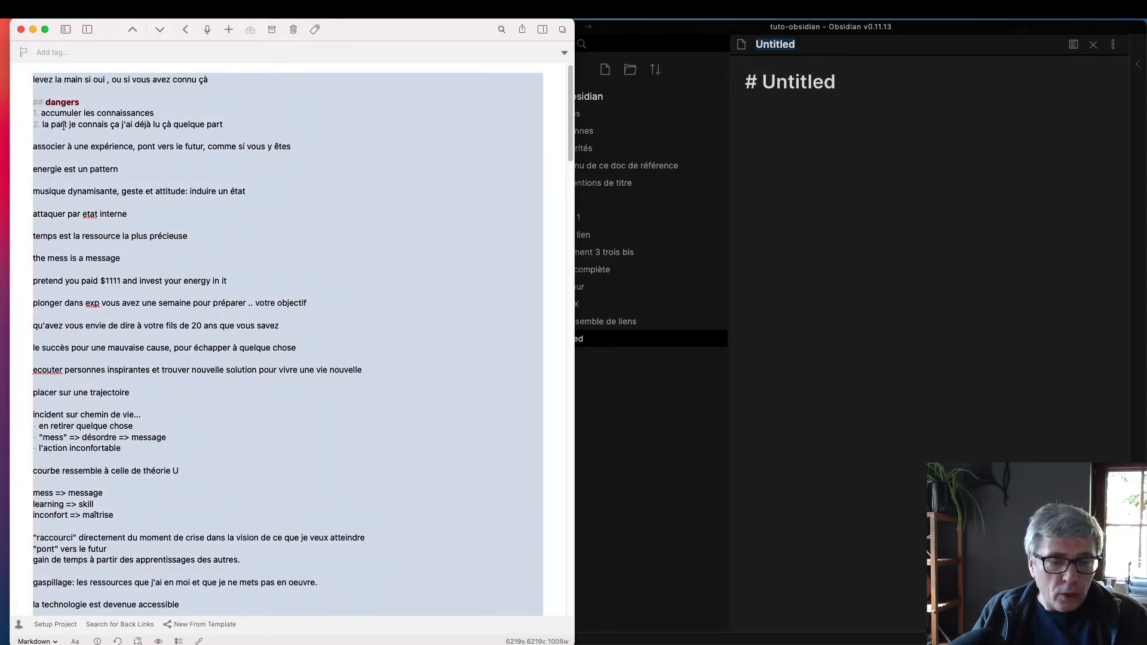
click(759, 123)
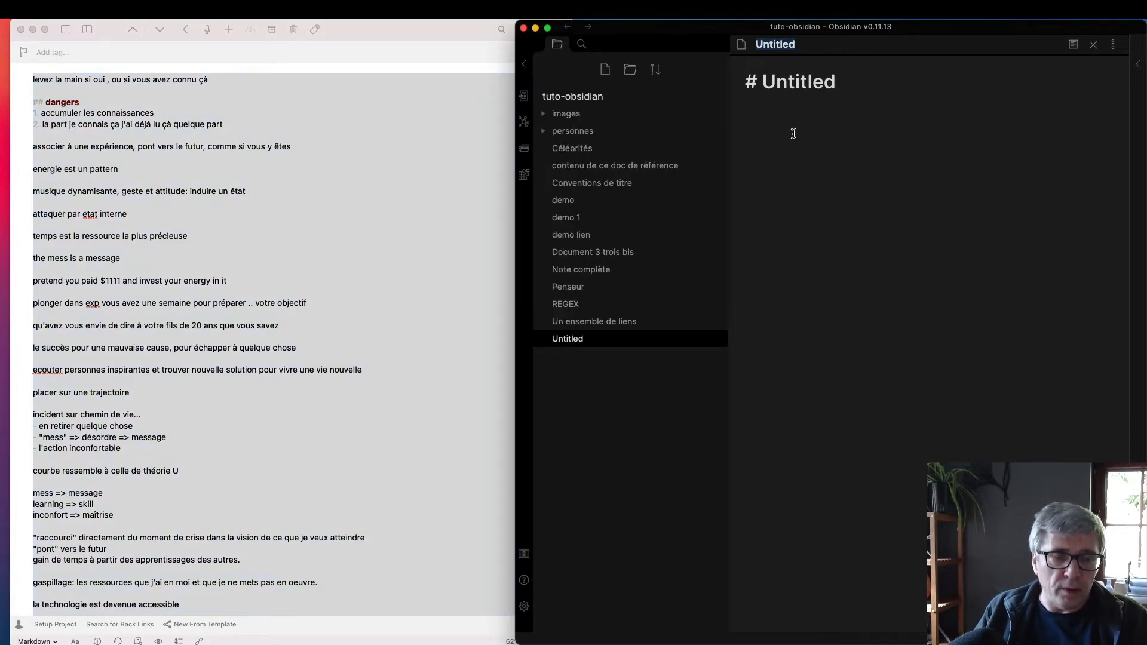
click(794, 163)
key(super+v)
key(super+Up)
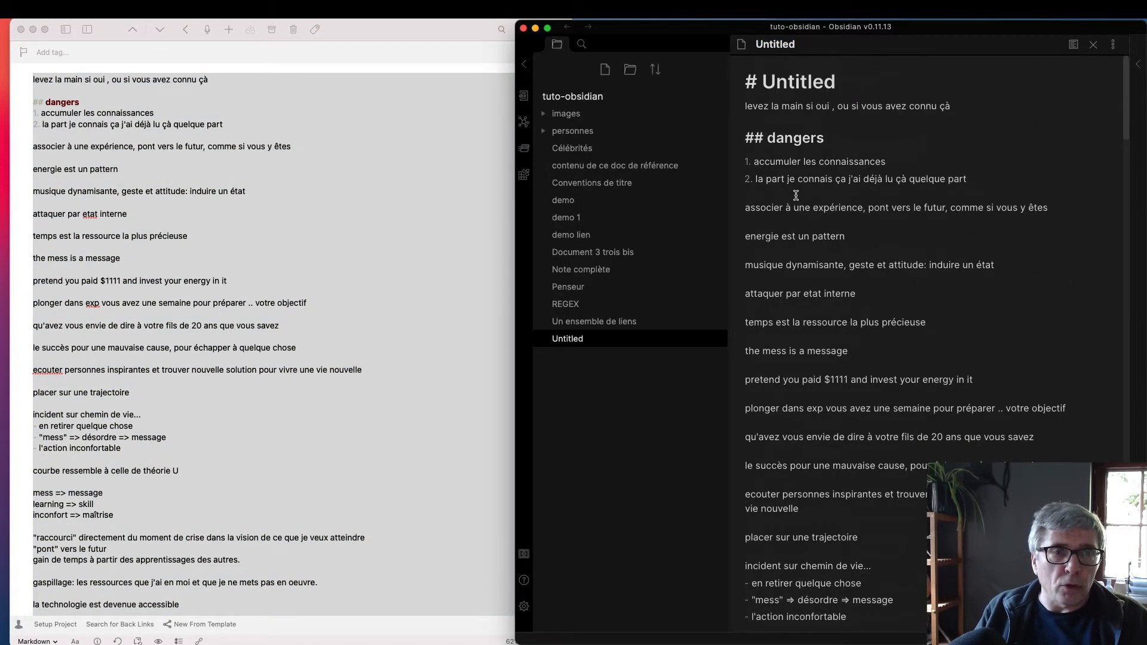
- Replace the Untitled heading text with "V-Formation own your future"
drag(838, 82, 766, 78)
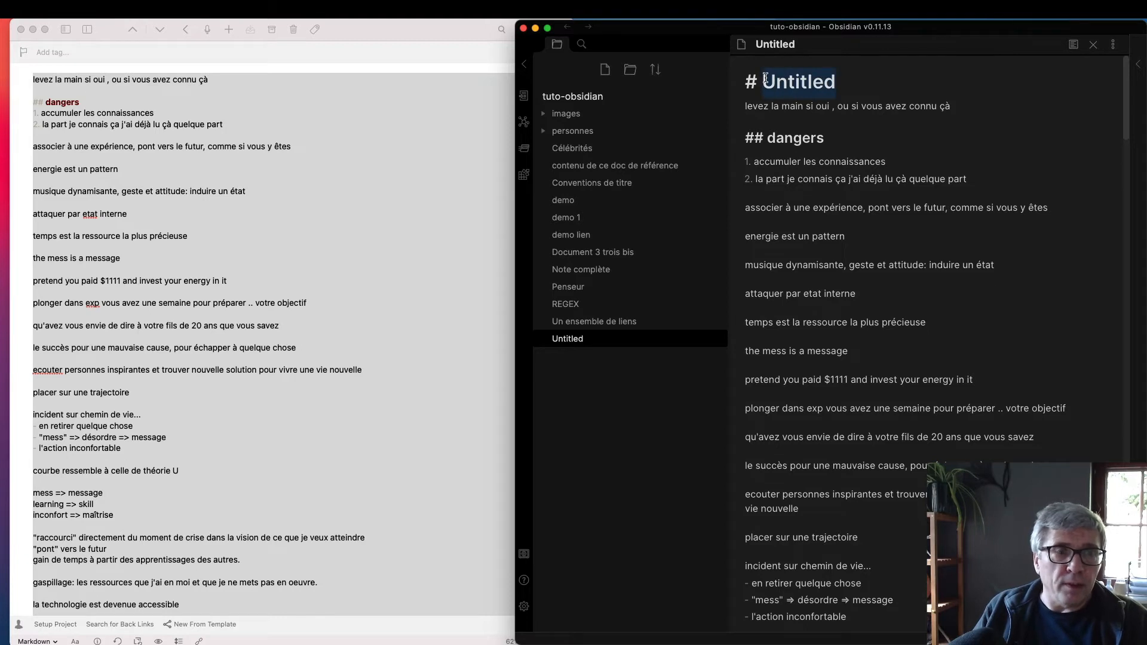
text(V-)
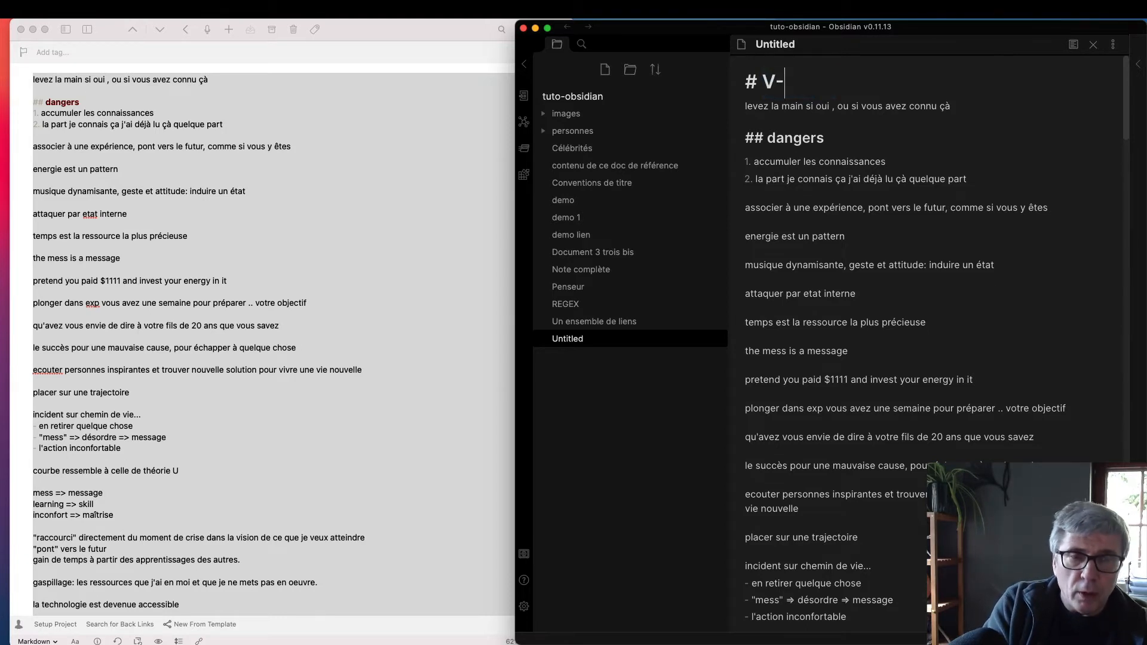
text(For)
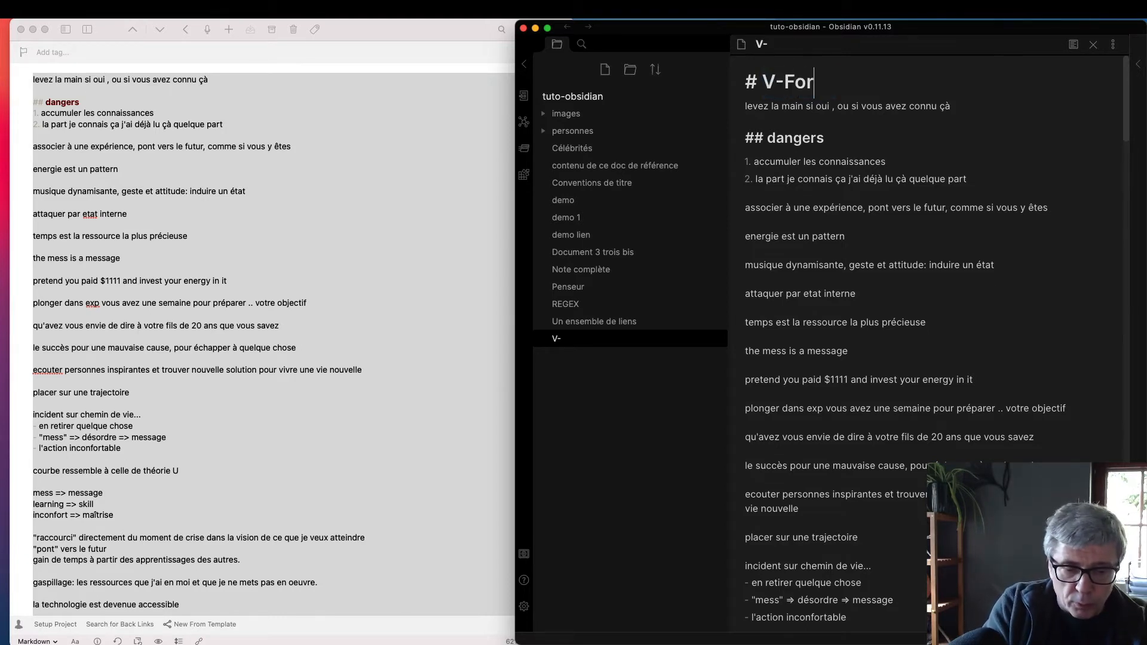
text(mation)
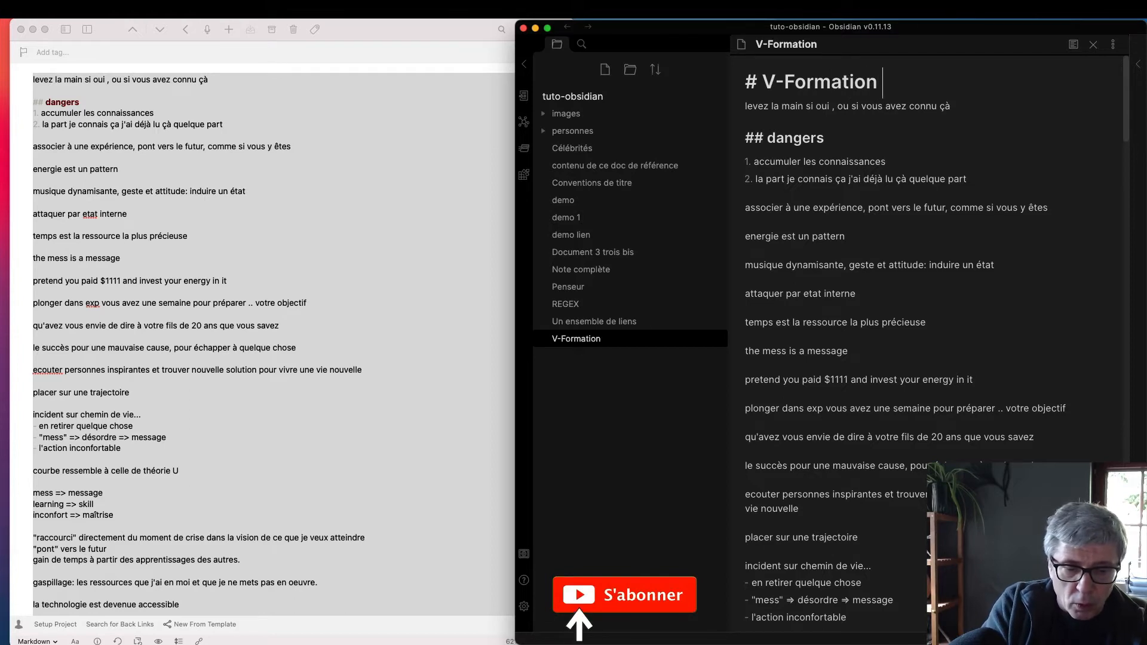
text( own you)
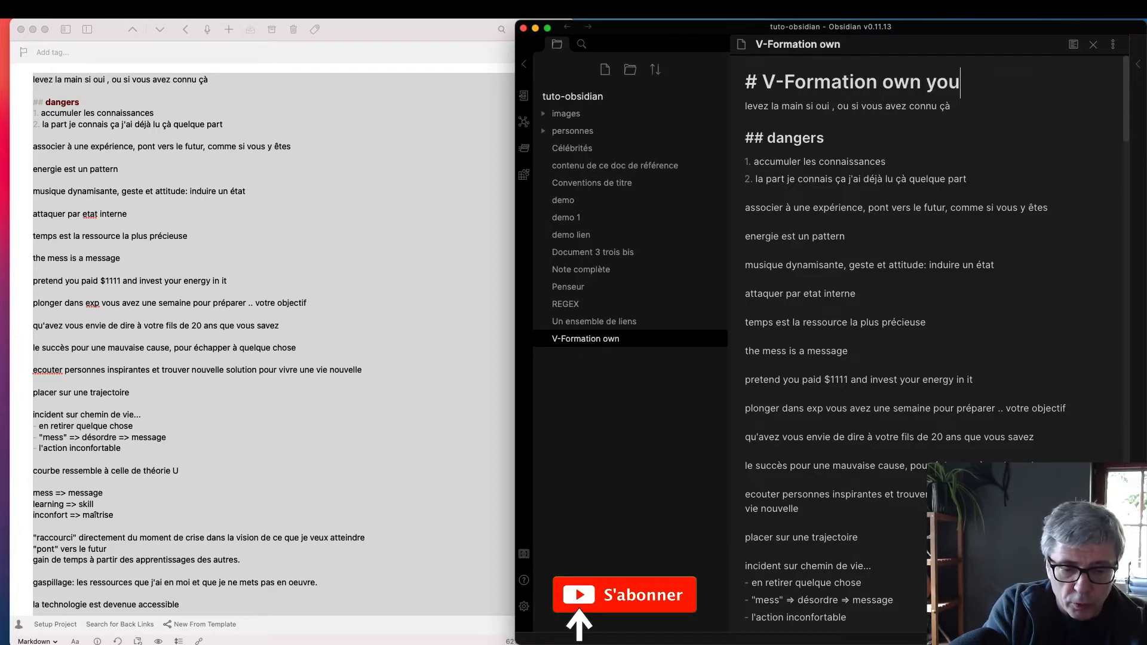
text(r future)
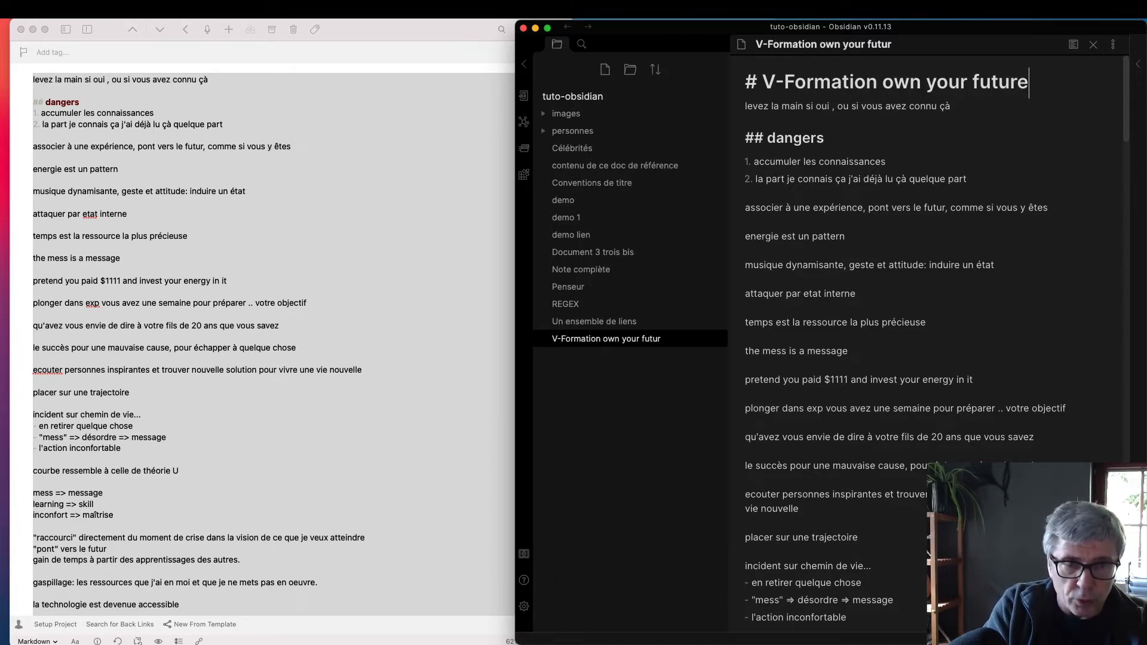
- Append "Anthony Robbins" to the note's main heading and insert a blank line below it
text( A)
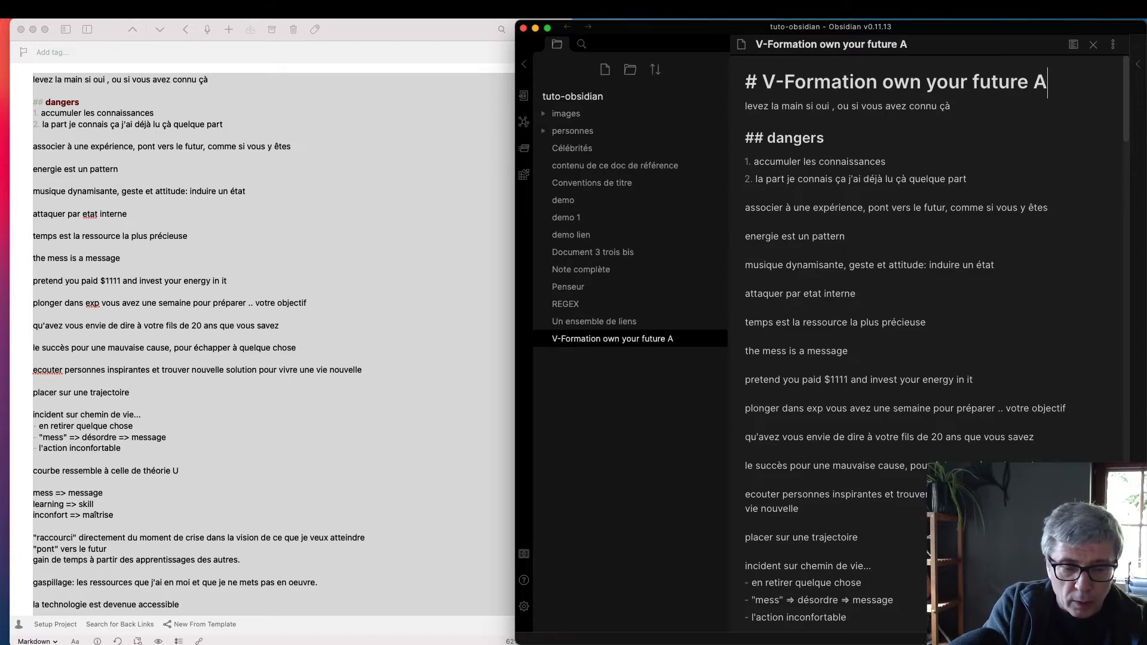
text(nthony)
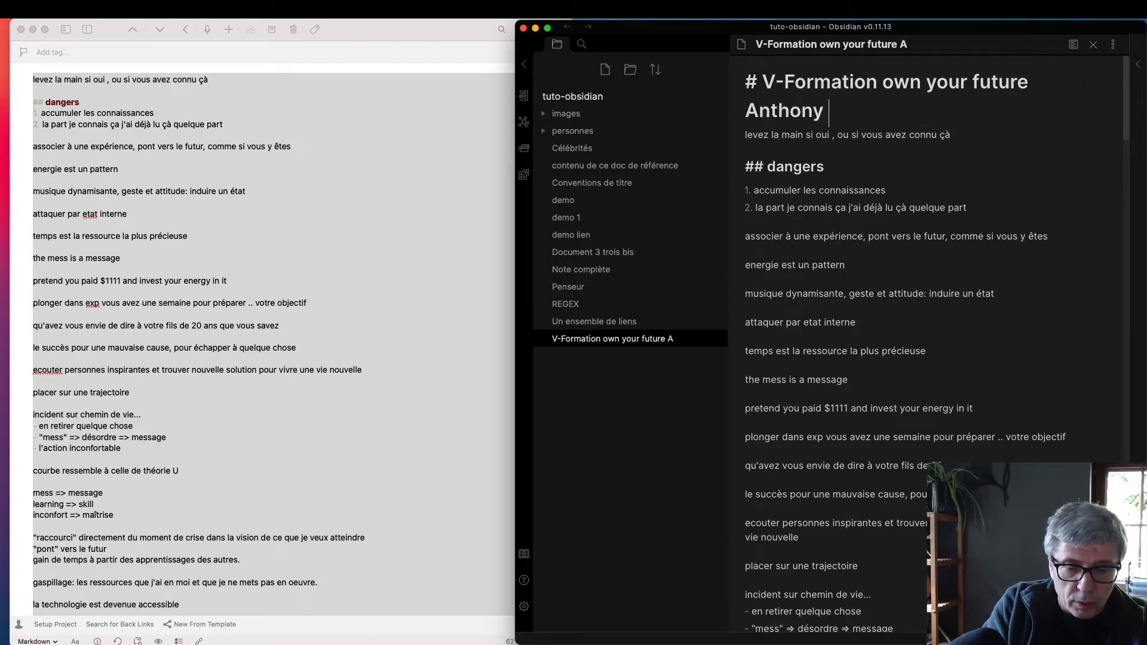
text(obbins)
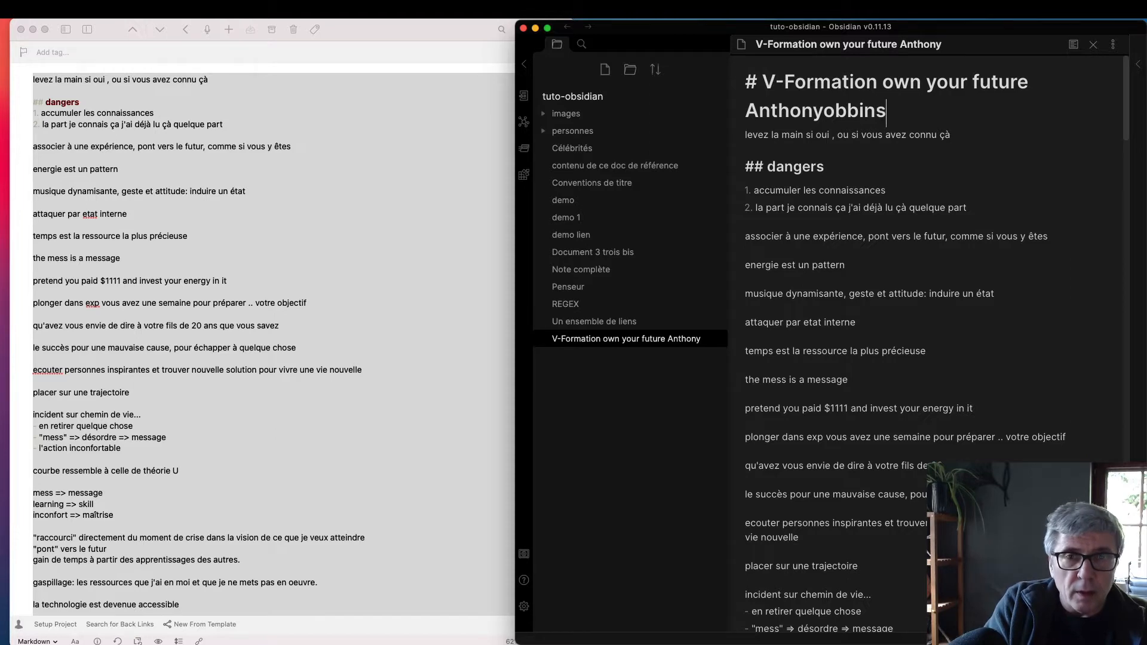
key(Left)
key(Left)
key(Left)
key(Left)
key(Left)
key(Left)
key(Left)
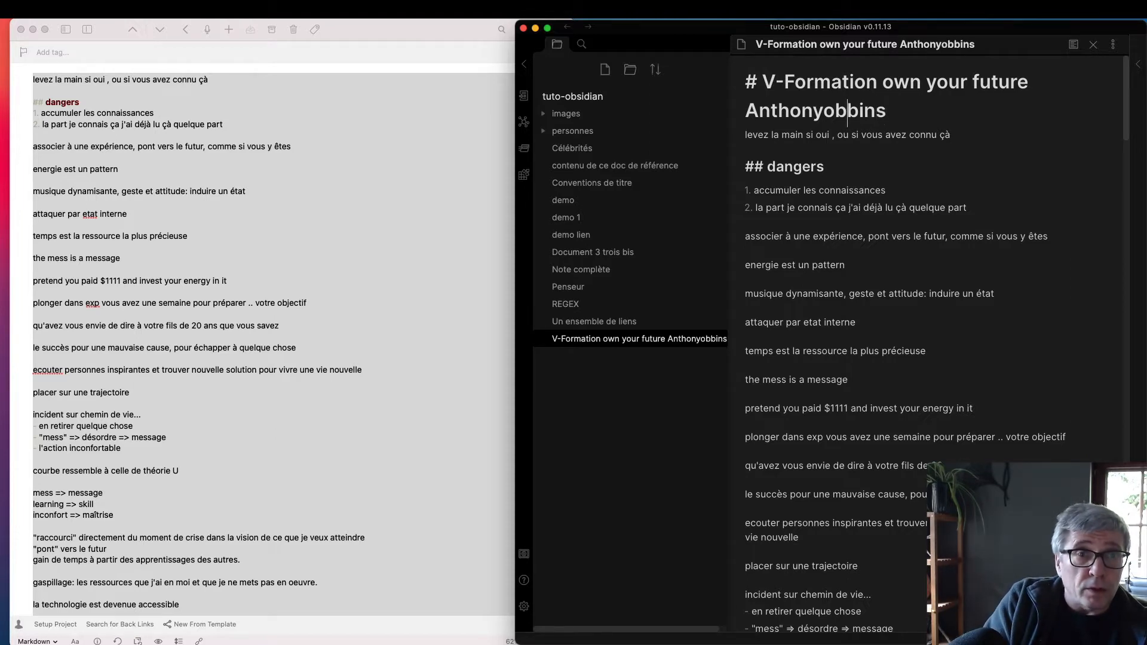
key(Right)
text(R)
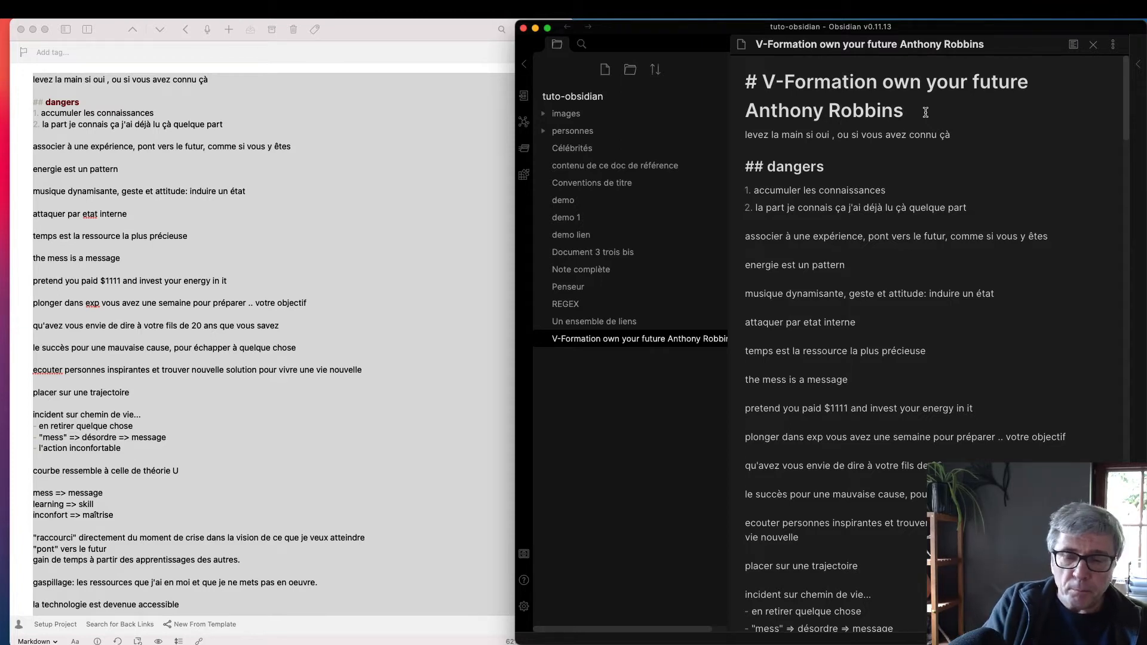
key(Return)
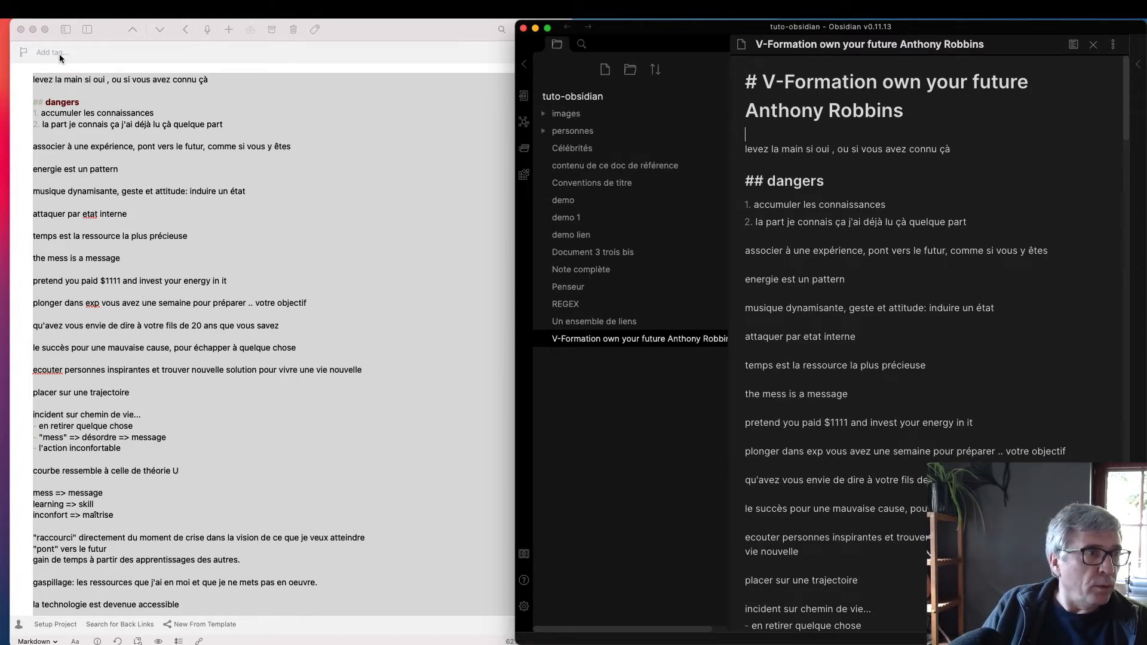
- Close the source note window, then move the Obsidian window over and widen it to fill the screen
click(21, 30)
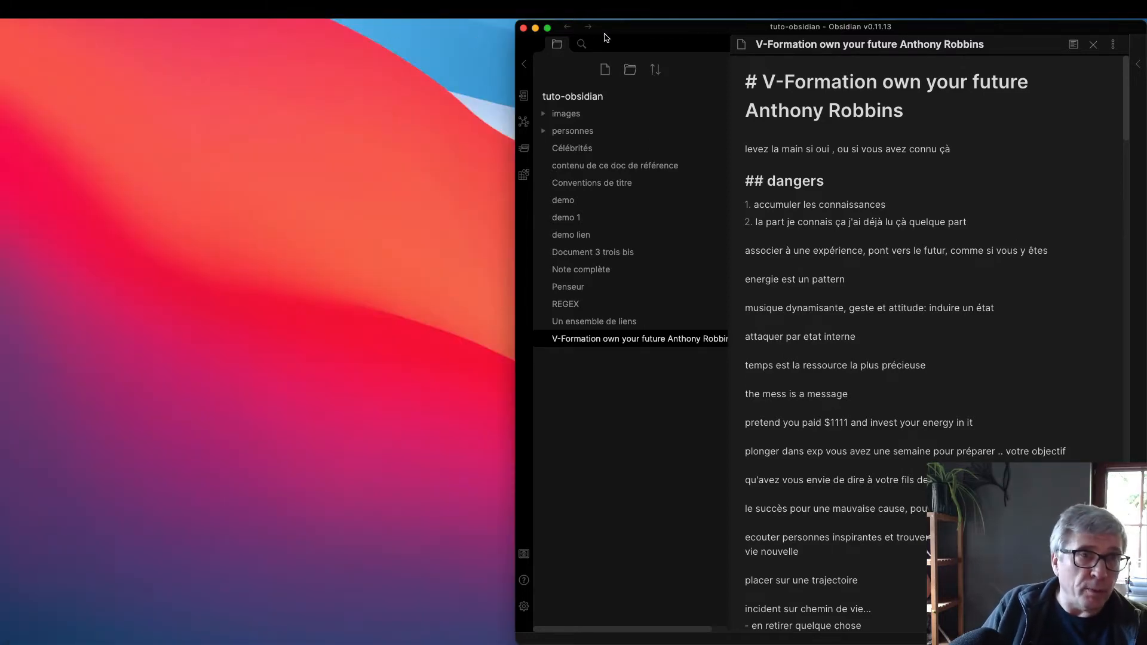
drag(625, 29, 111, 24)
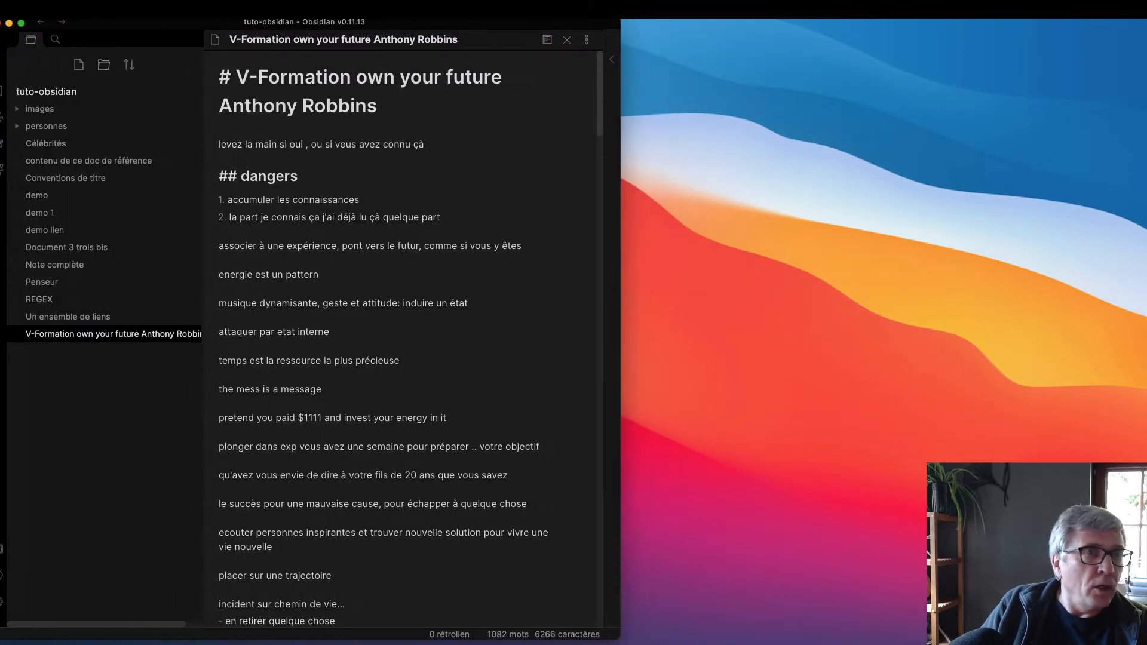
double_click(610, 32)
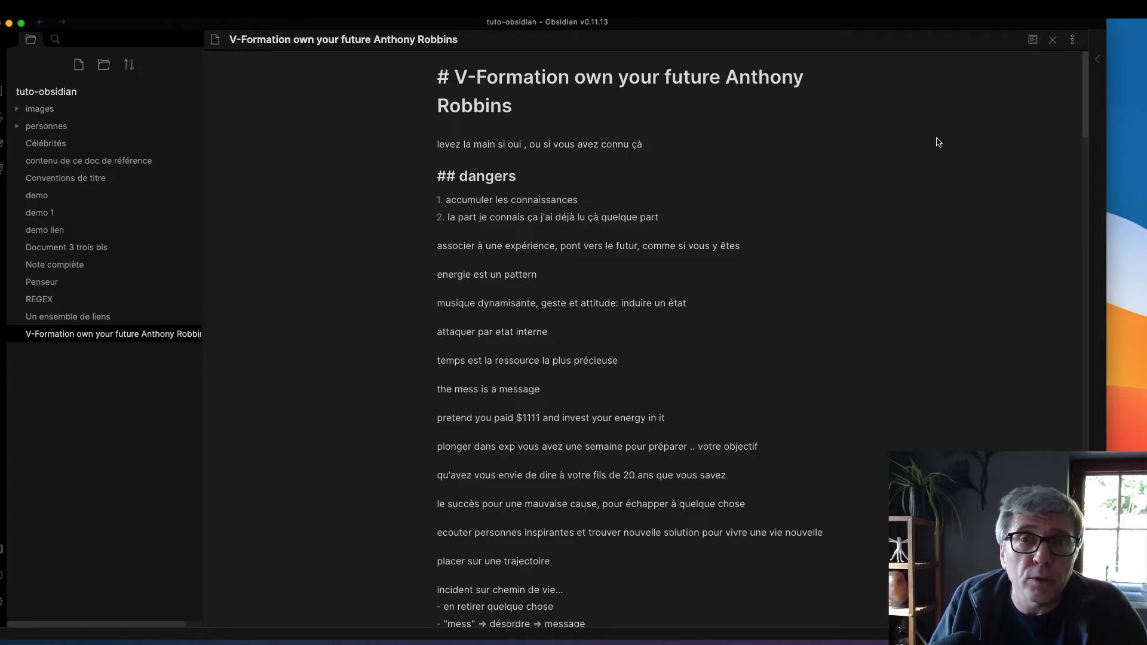
drag(1105, 24, 1146, 24)
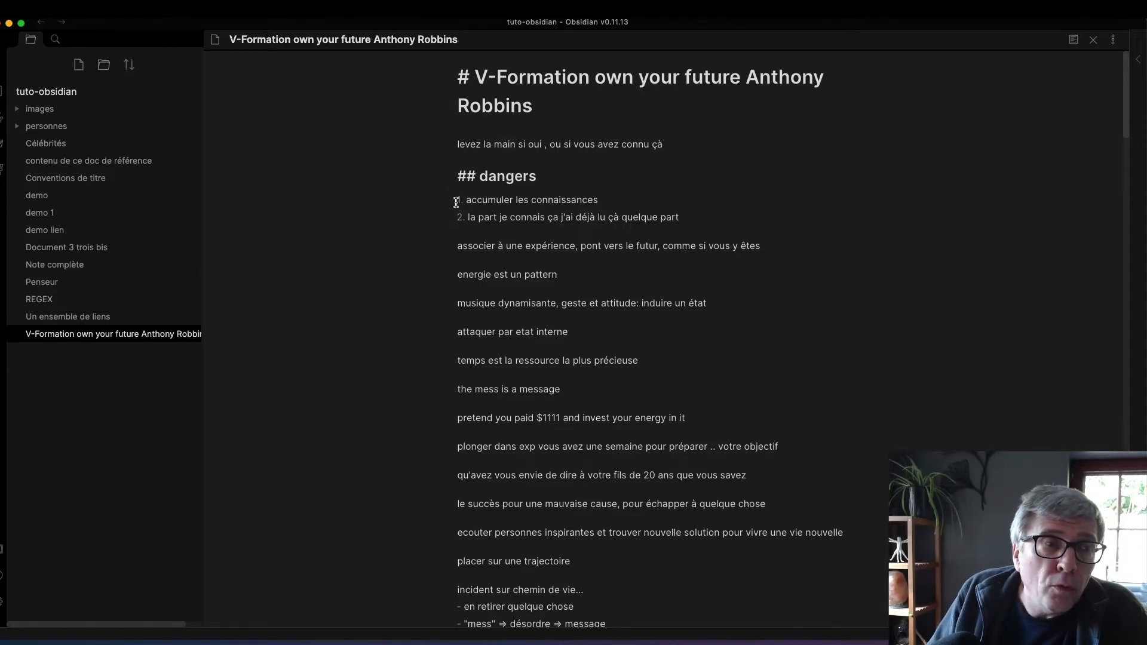
- Change the "dangers" second-level heading to "les freins à se lancer"
drag(456, 197, 690, 220)
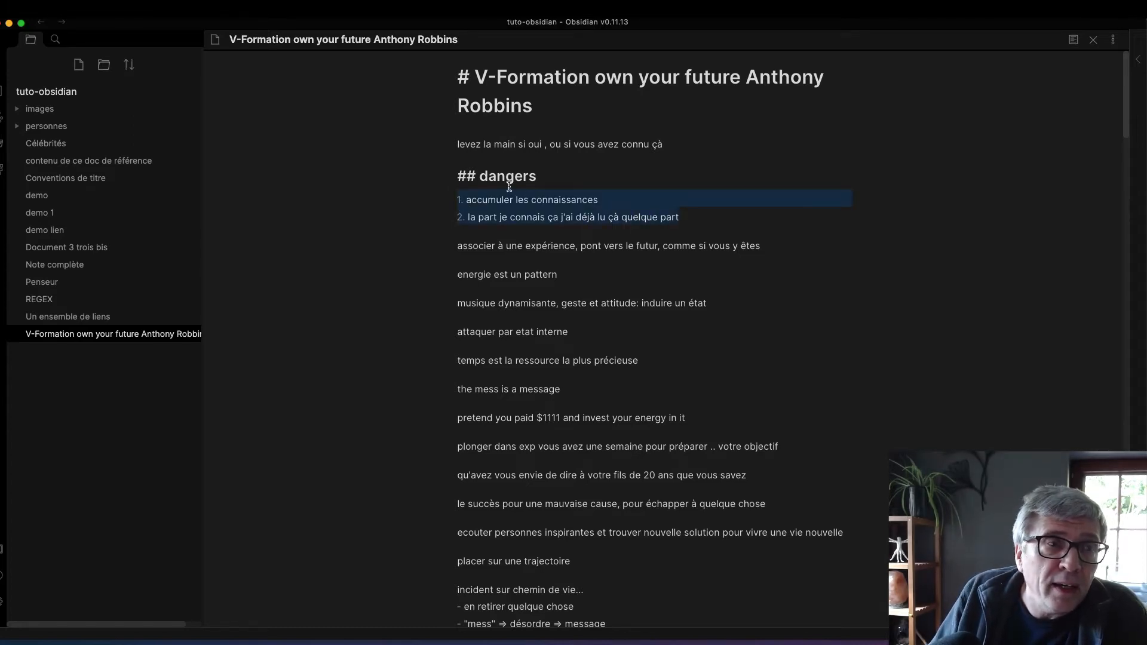
click(481, 177)
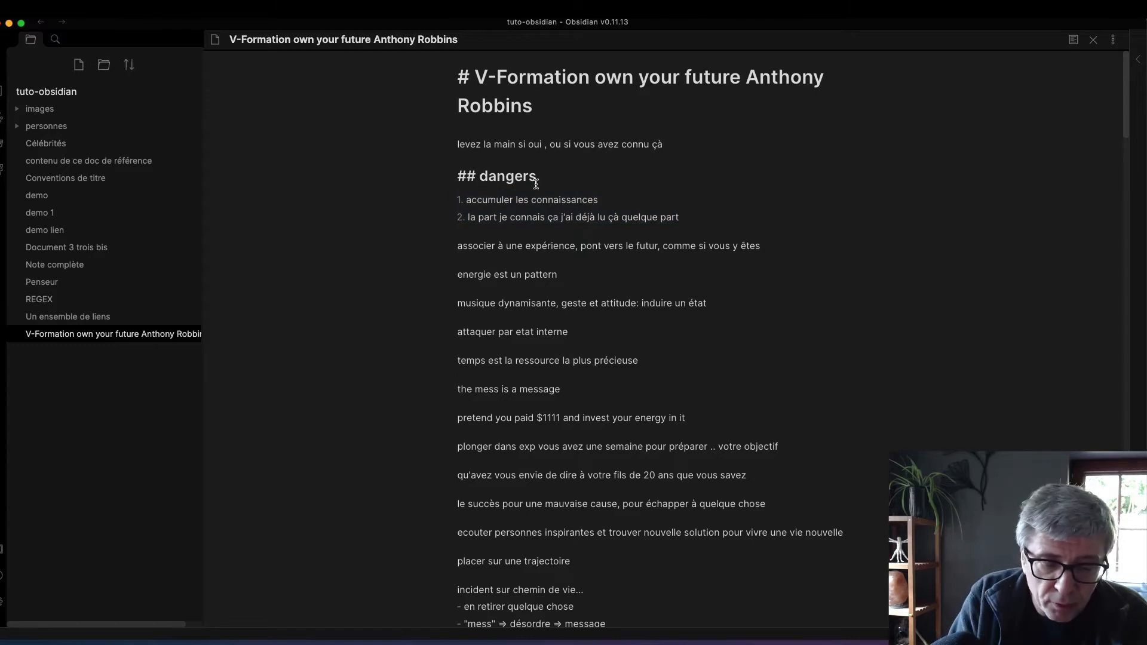
text(les freins )
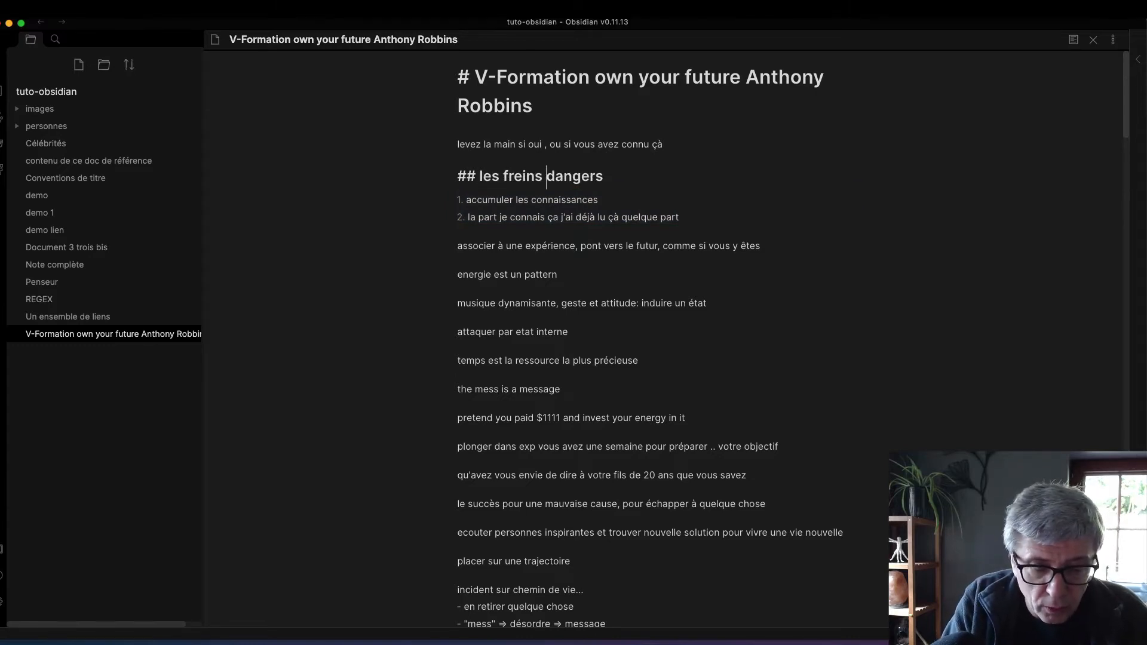
text(à se lancer)
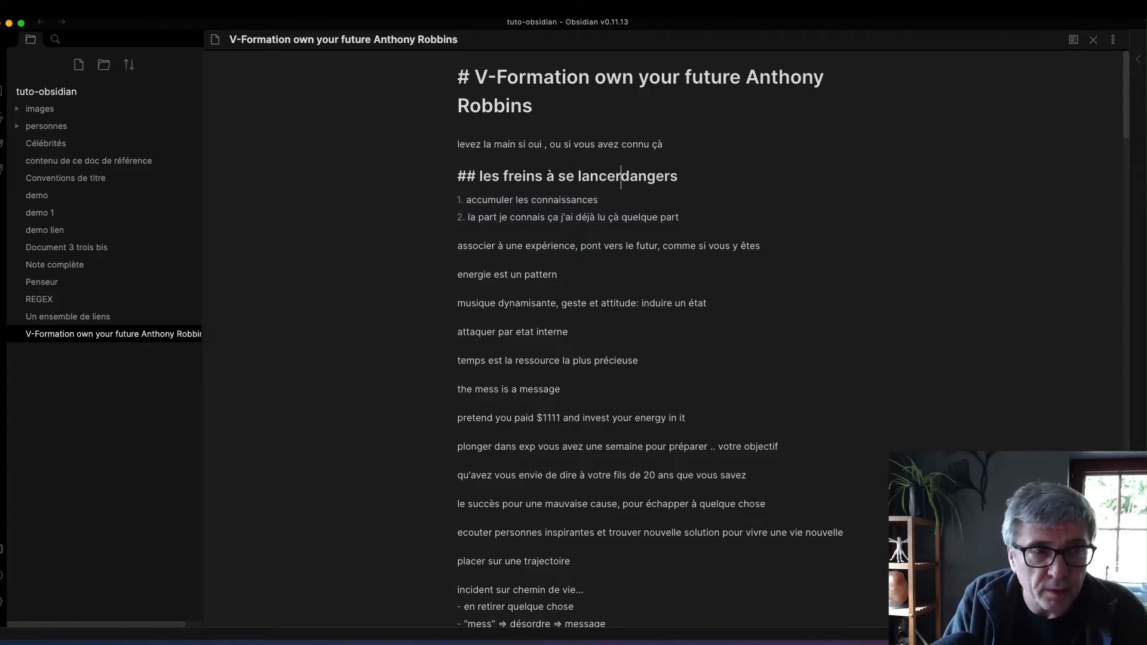
key(Delete)
key(Delete)
key(Delete)
key(Delete)
key(Delete)
key(Delete)
key(Delete)
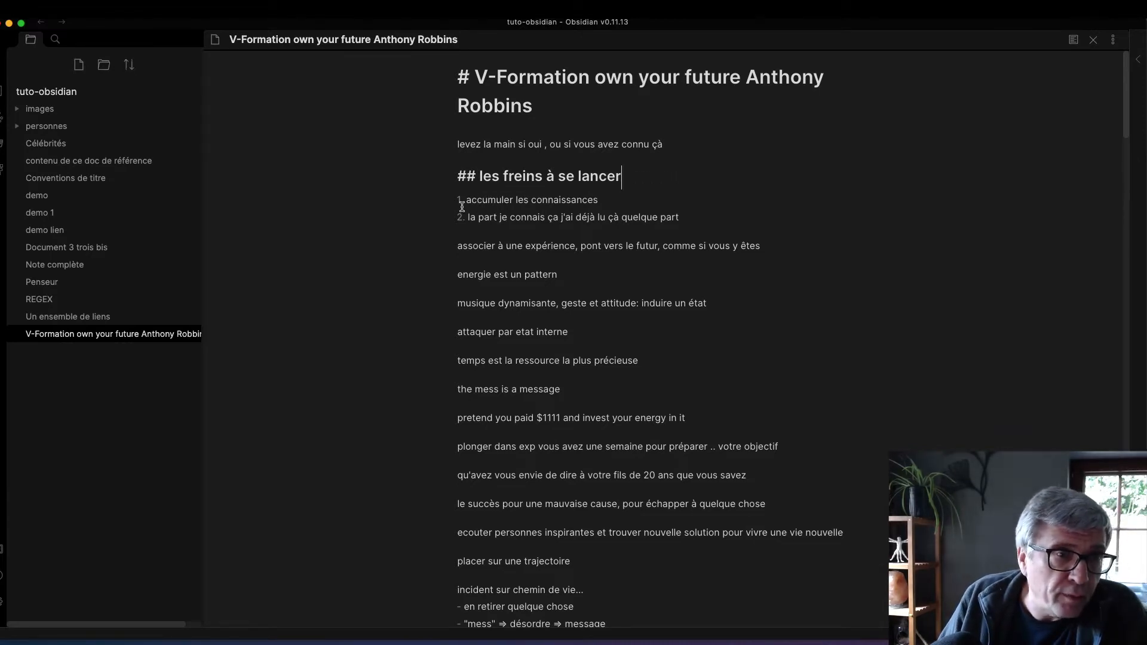
- Append "sans s'en servir => l'étudiant perpétuel" to the first numbered item, "accumuler les connaissances"
click(788, 197)
text(s'en s)
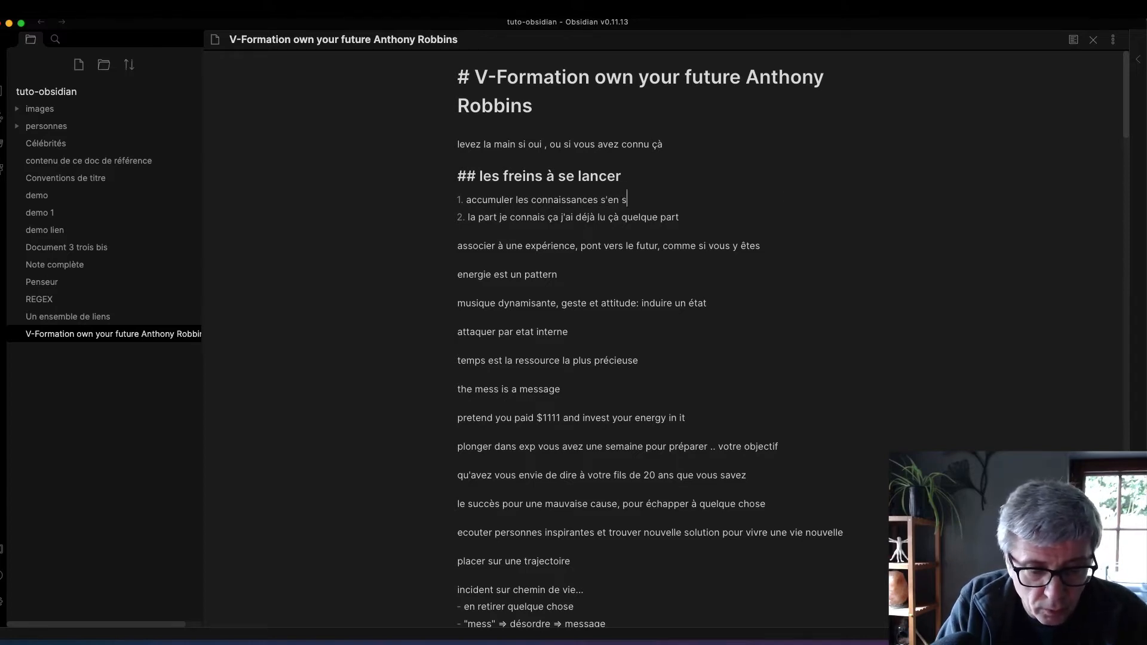
text(en)
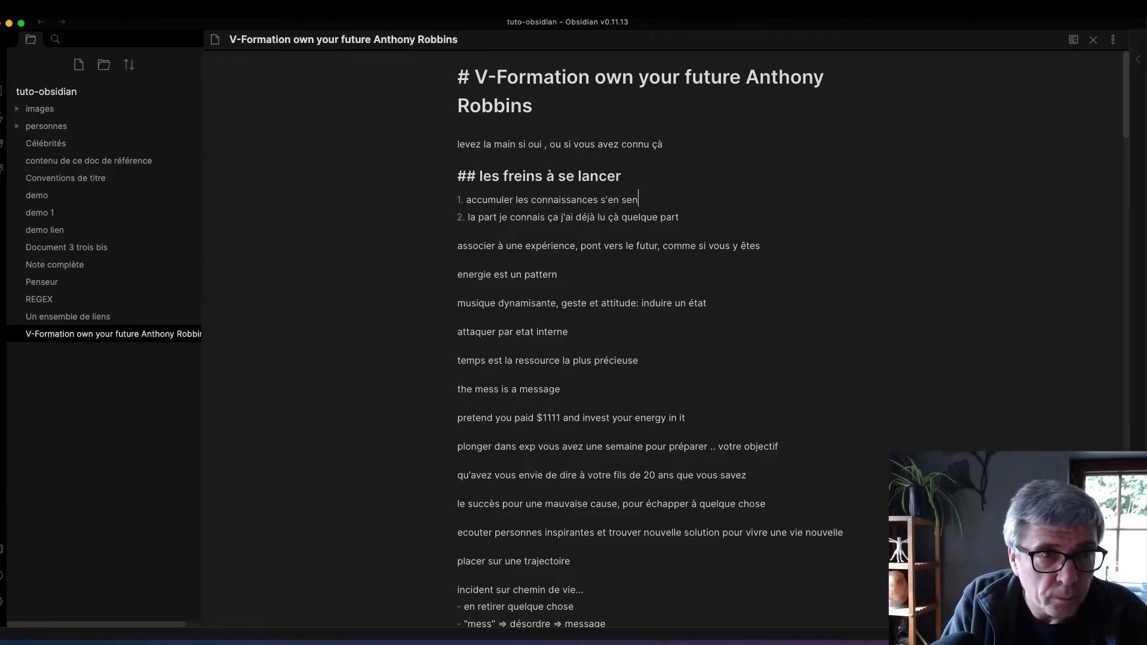
key(BackSpace)
key(BackSpace)
key(BackSpace)
key(BackSpace)
key(BackSpace)
key(BackSpace)
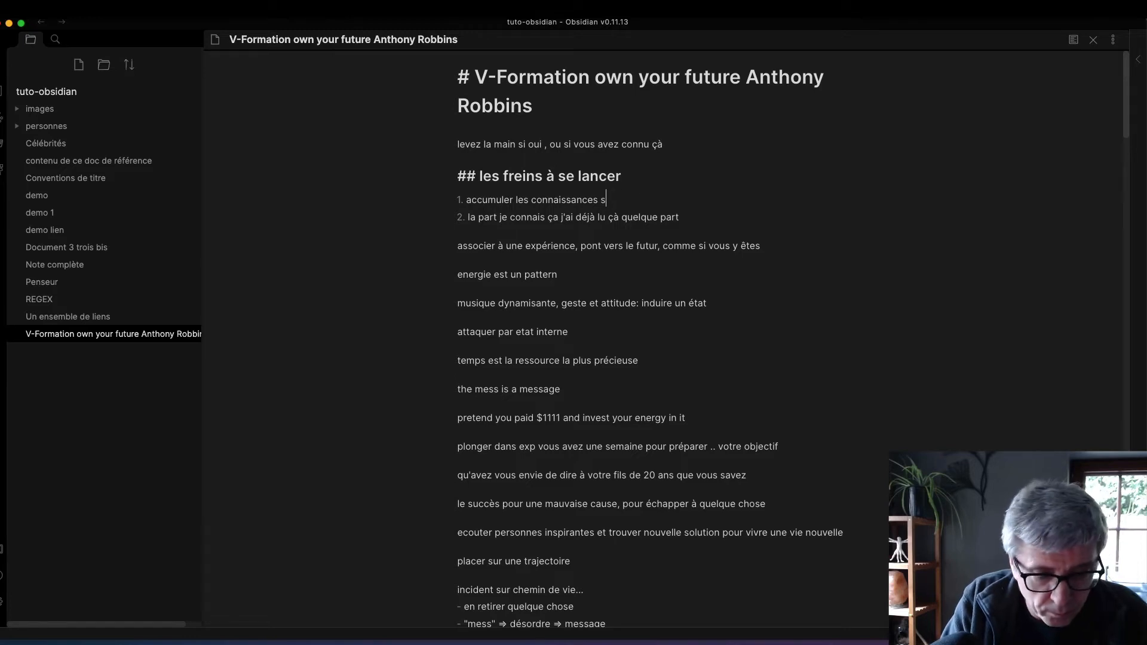
text(ans s'en s)
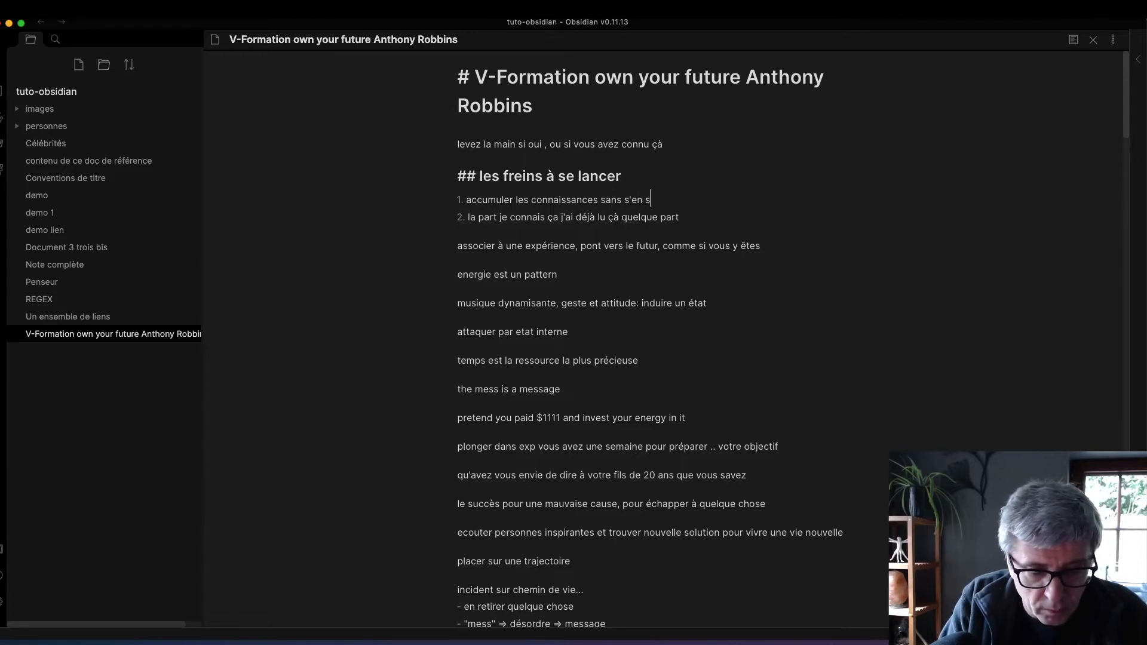
text(ervier)
key(BackSpace)
key(BackSpace)
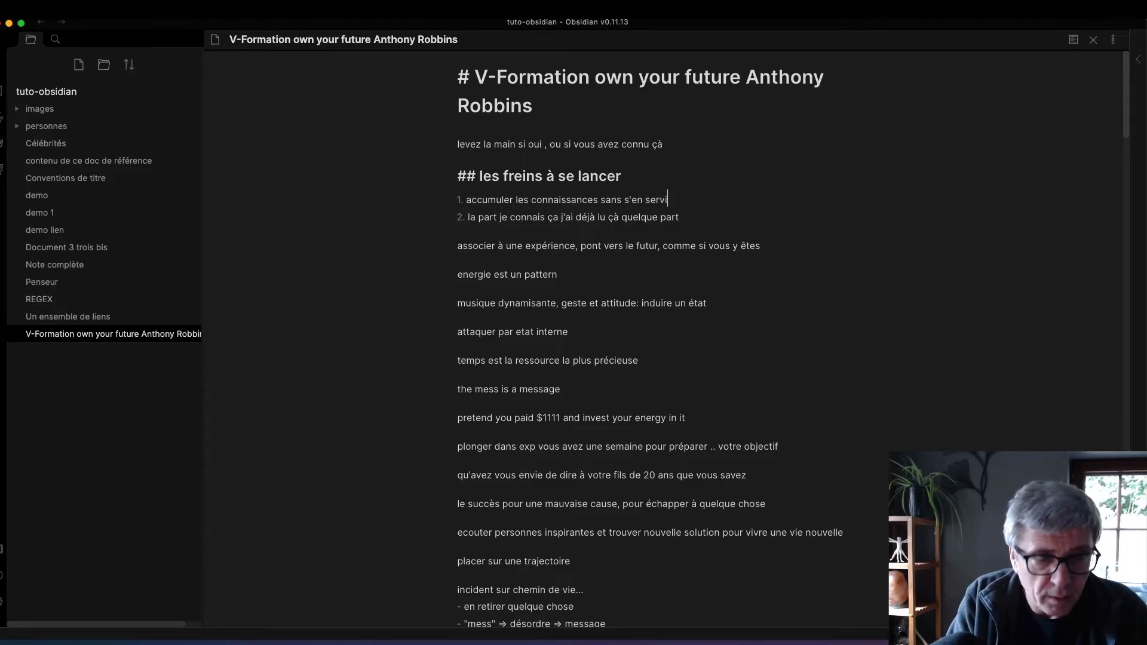
text(r =>)
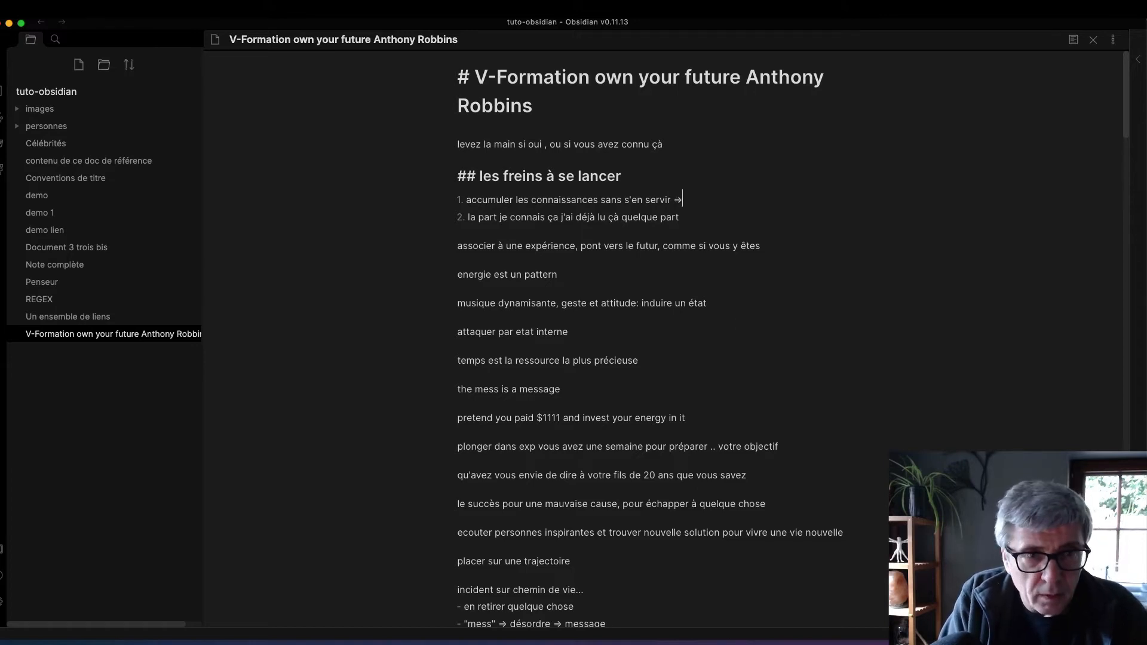
text( l'ét)
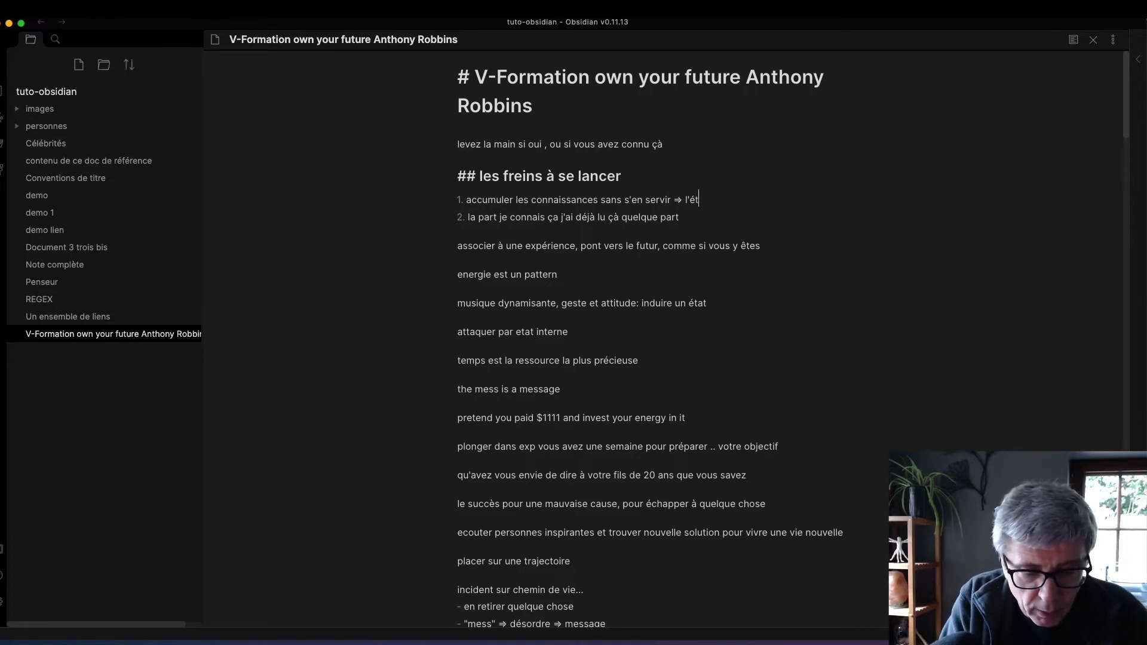
text(udiant per)
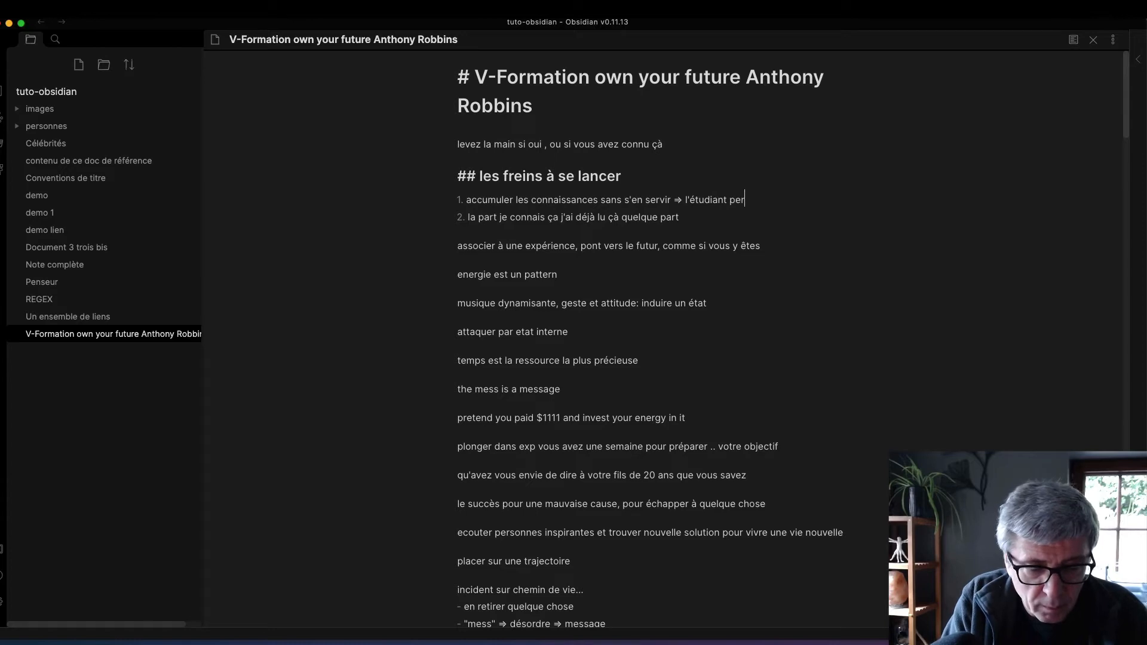
text(pétuel 2. la part je connais ça j'ai déjà lu çà quelque part)
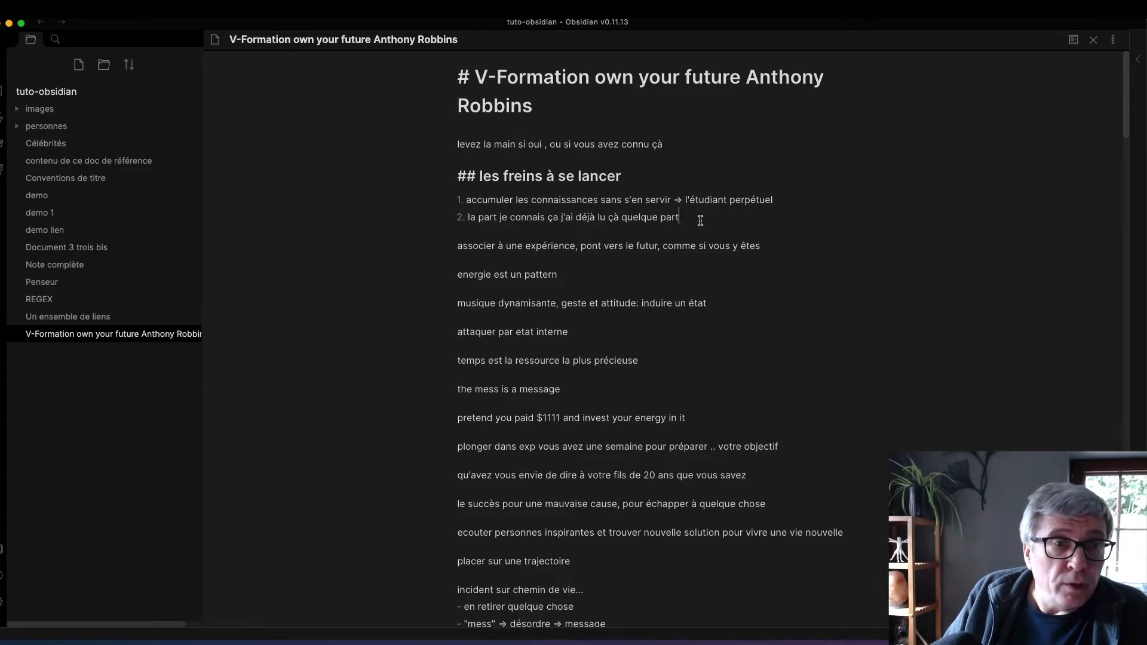
- Append ": se priver de l'émerveillement, blasé" to the second numbered item under "les freins à se lancer"
text(: s)
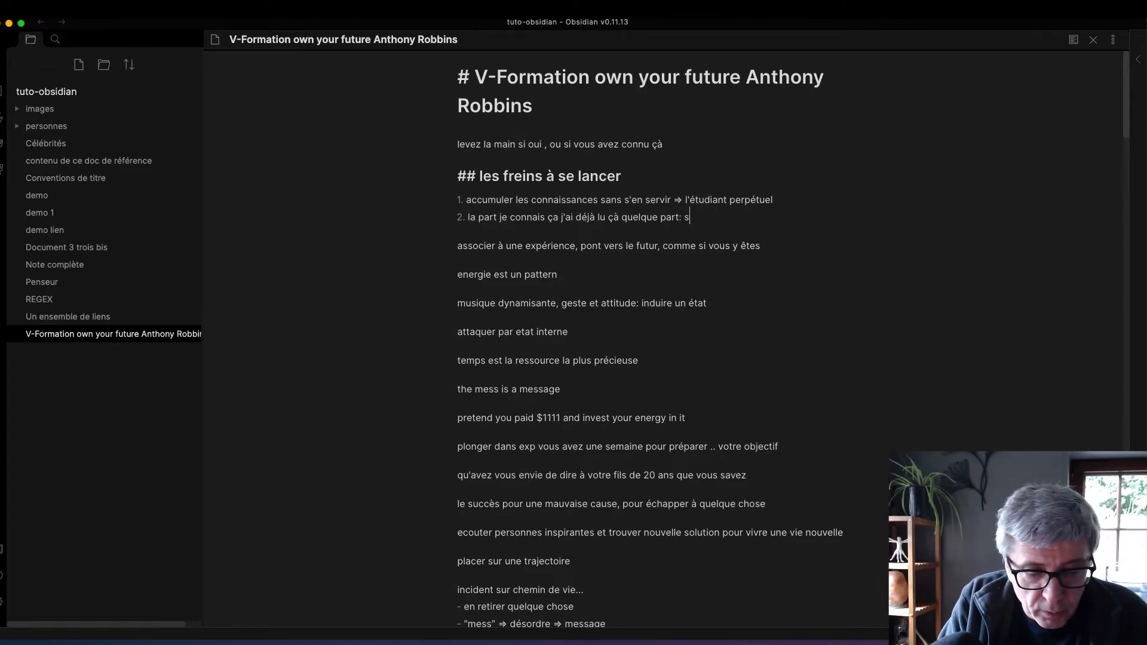
text(e priver d)
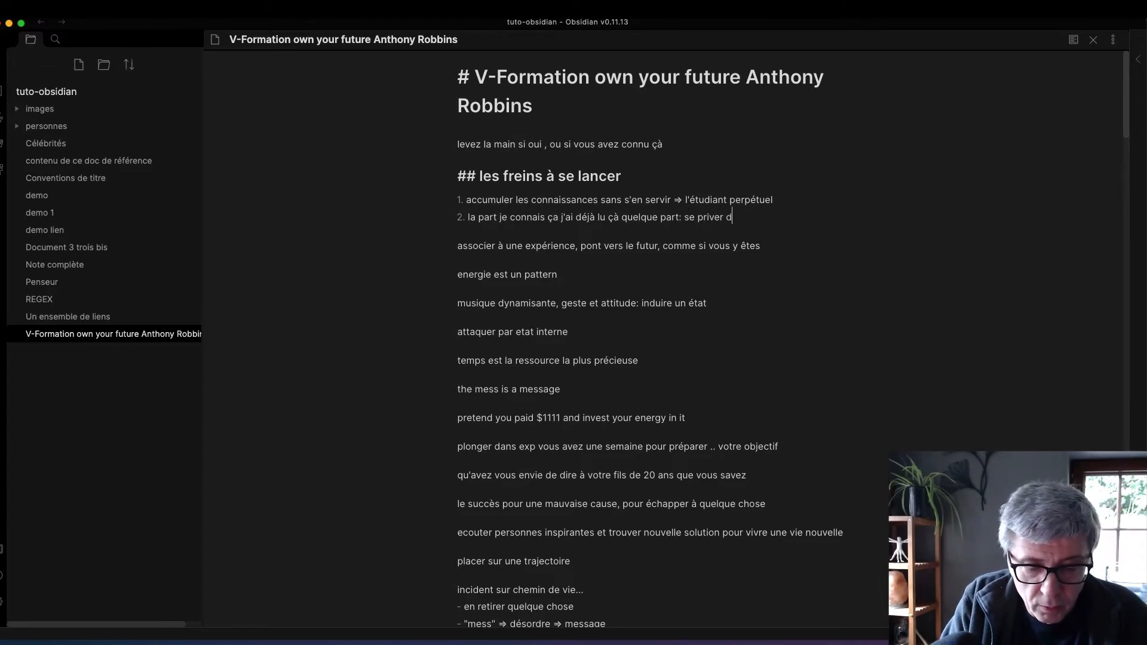
text(e l'émerv)
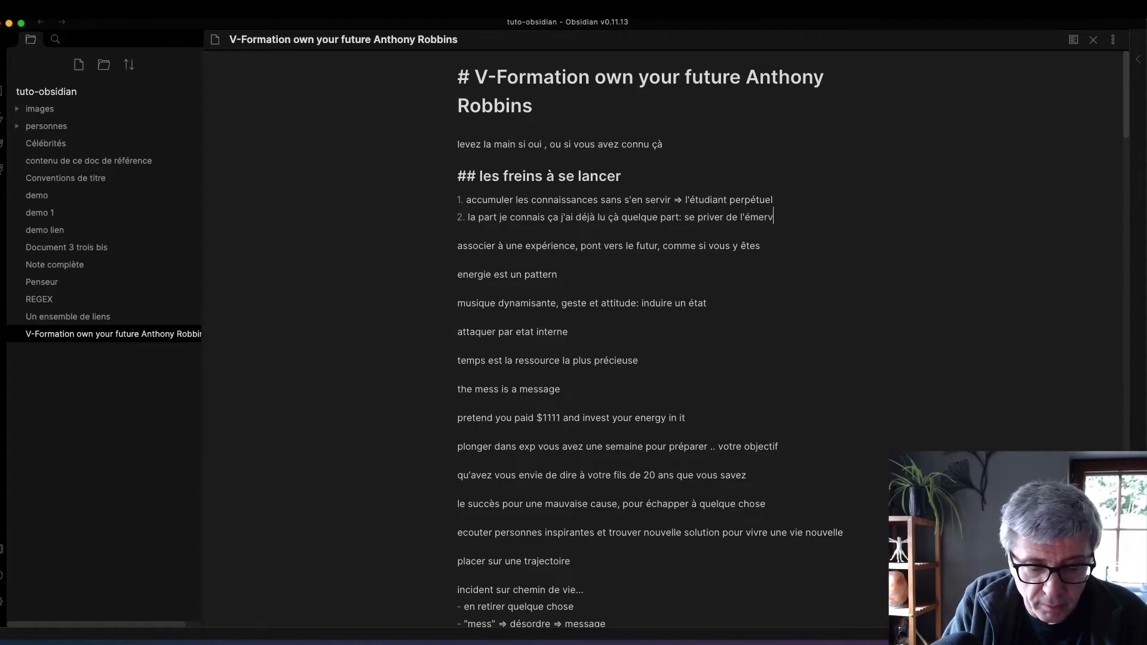
text(eillement)
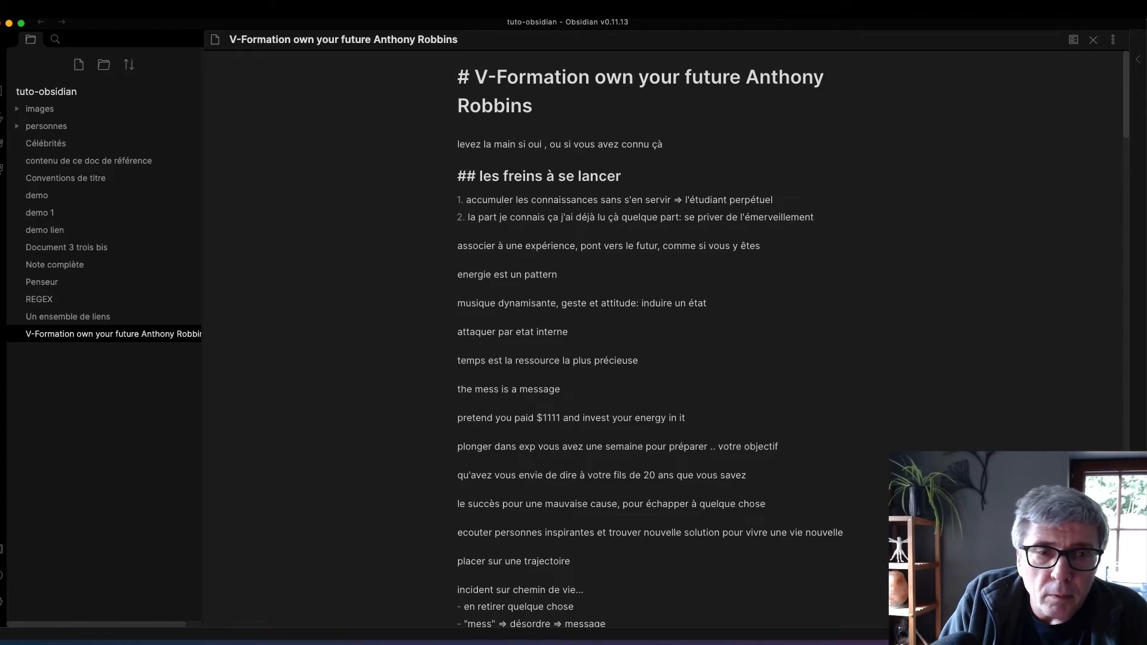
text(, bl)
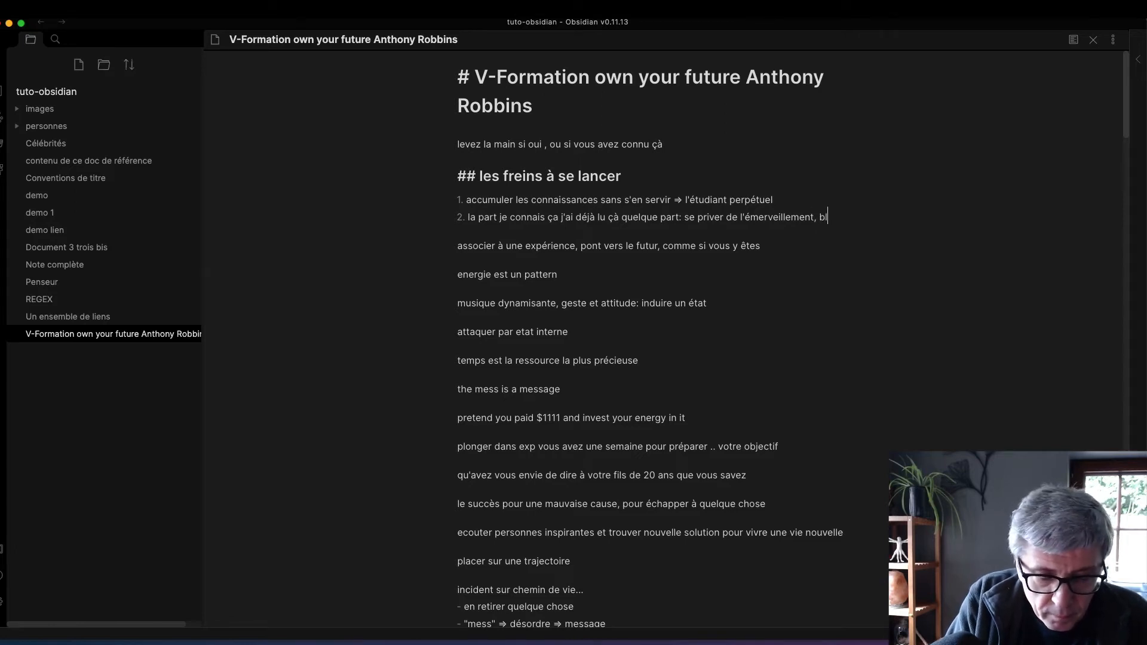
text(asé)
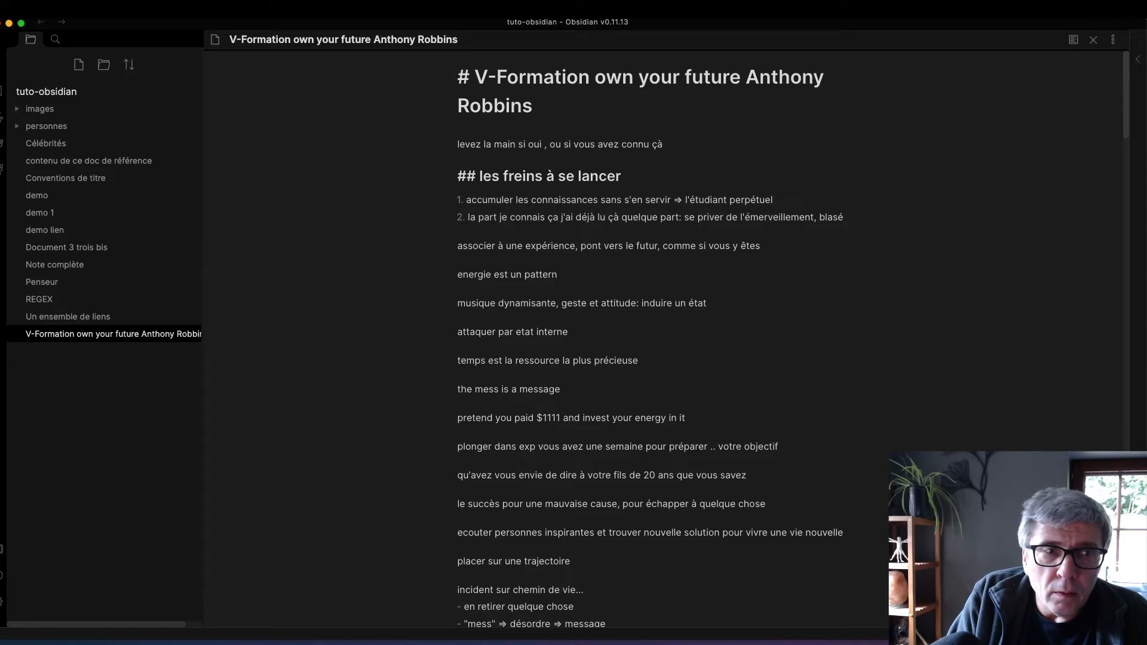
- Below the numbered list, add the paragraph "Quand j'apprends quelque chose, je saisis l'opportunité immédiatement sinon:"
key(Return)
key(Return)
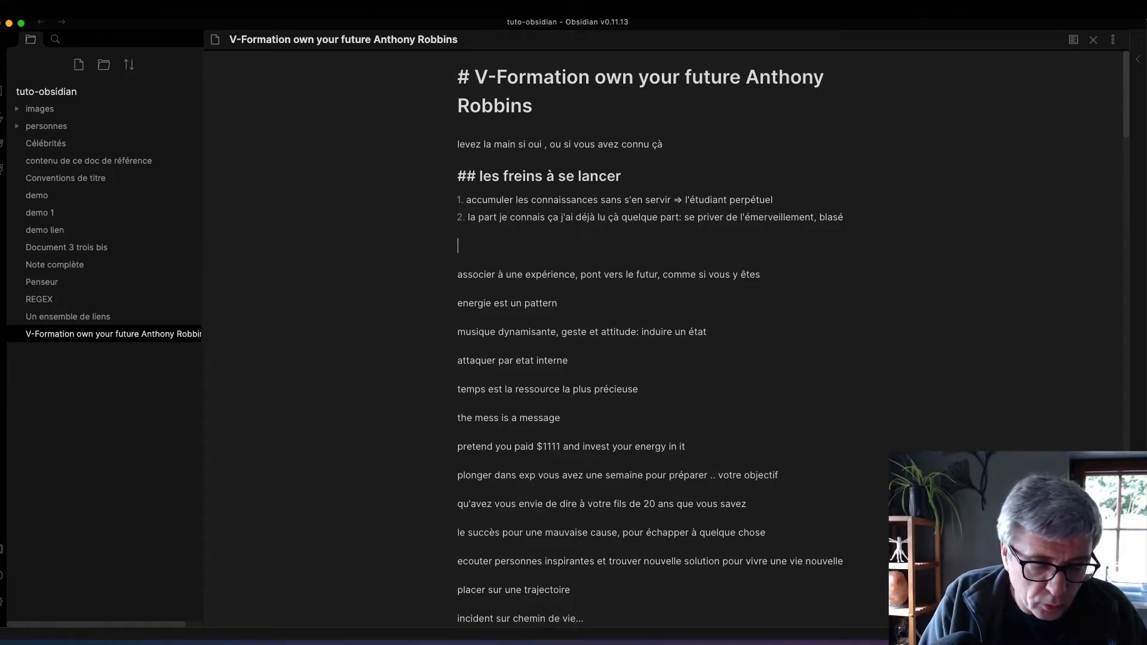
text(Quand j')
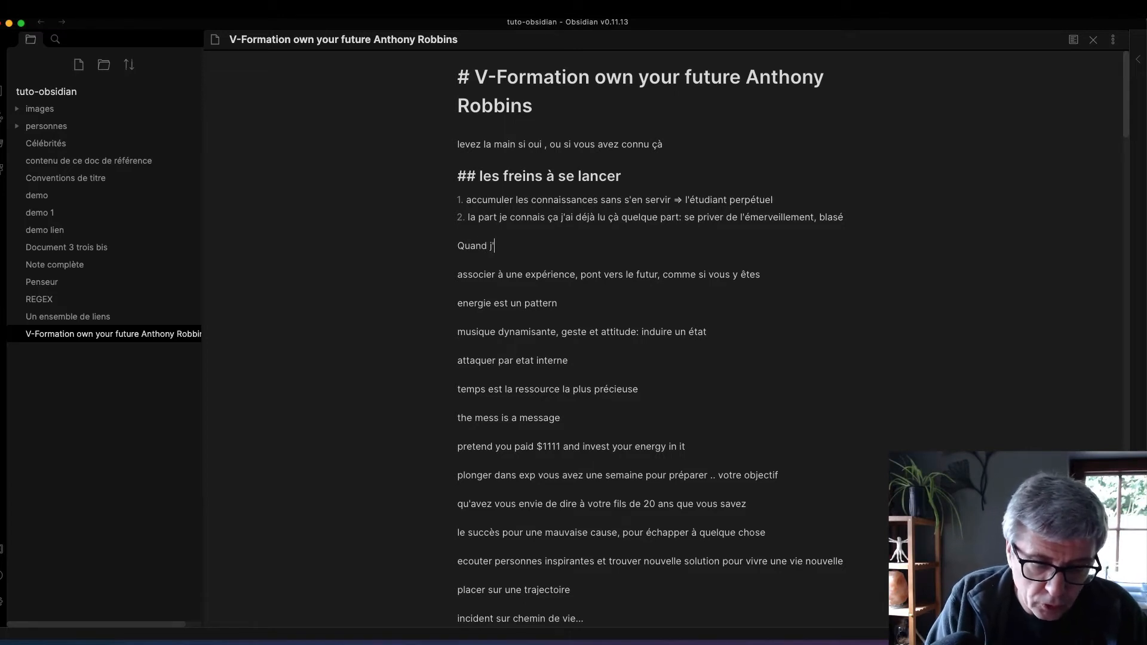
text(apprends que)
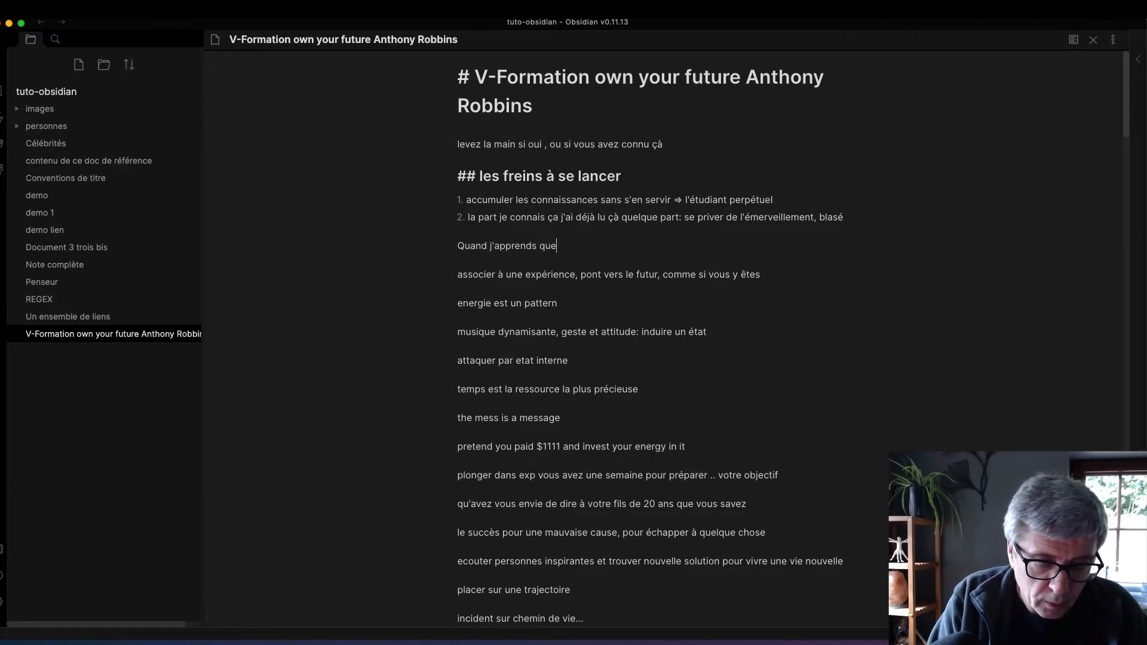
text(lque chose)
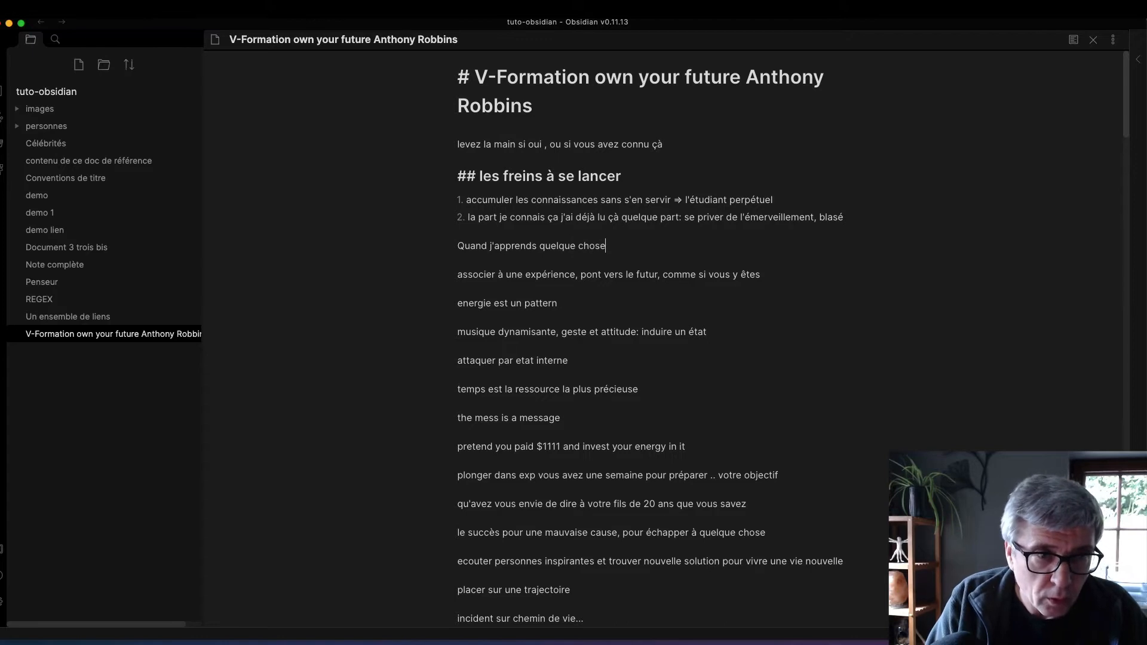
text(, )
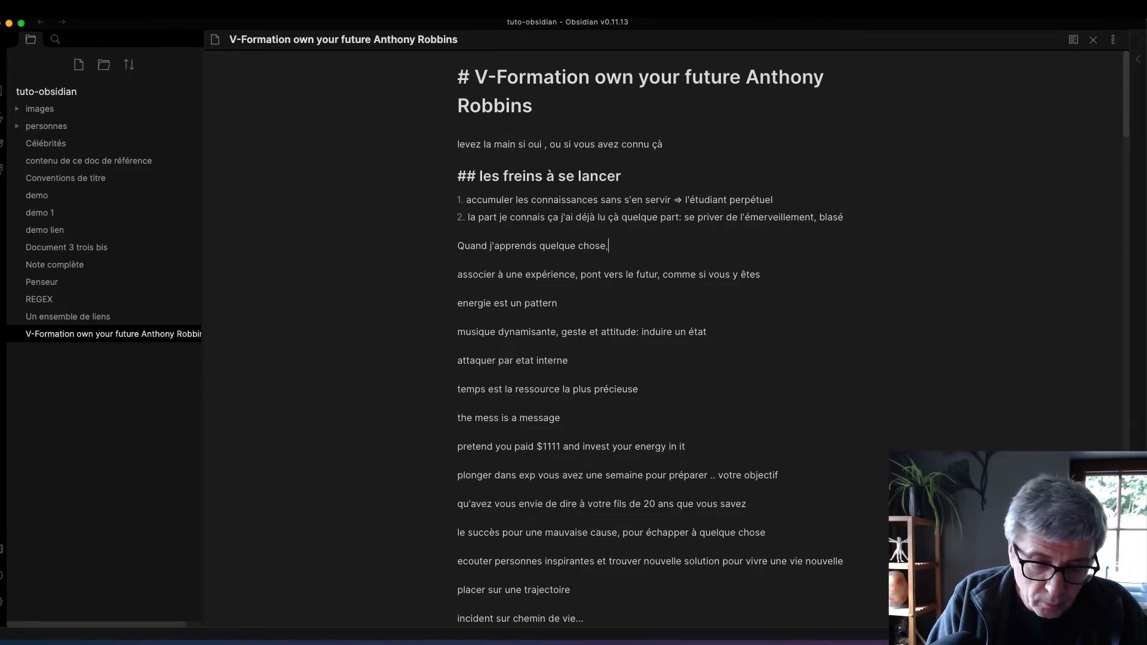
text(je saisi)
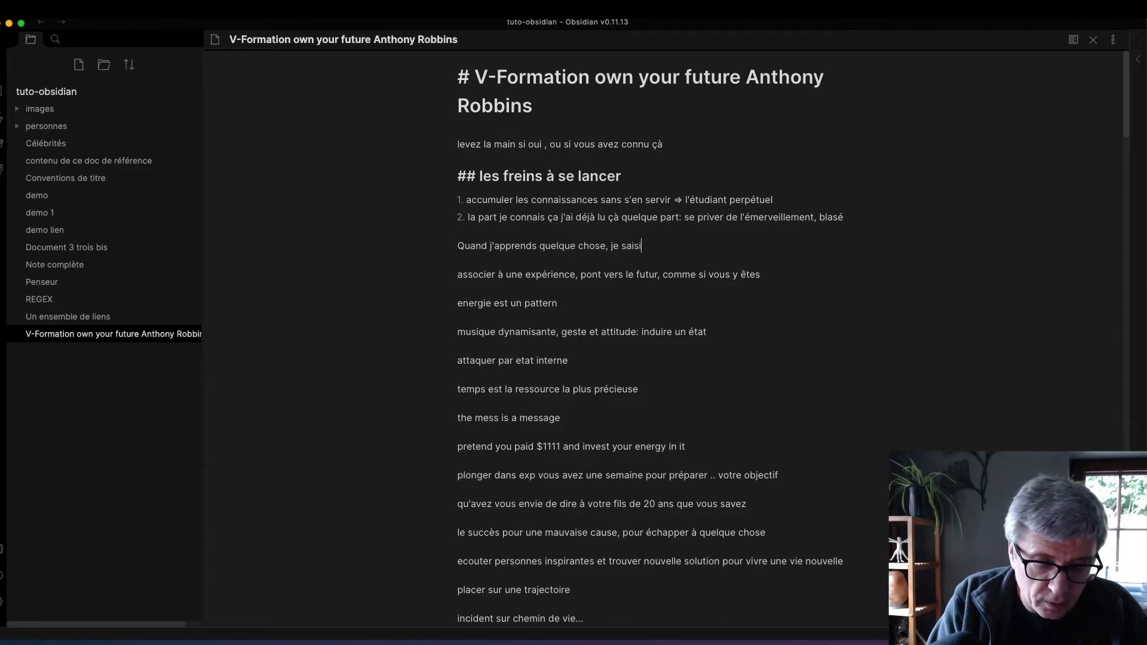
text(s l'opport)
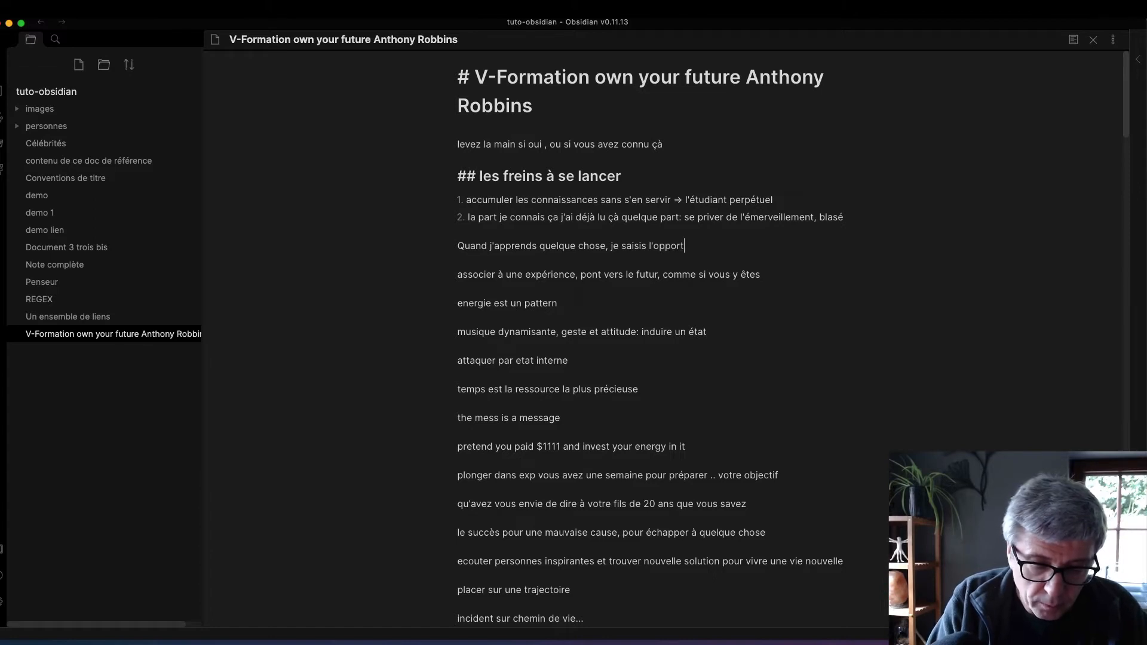
text(unité immé)
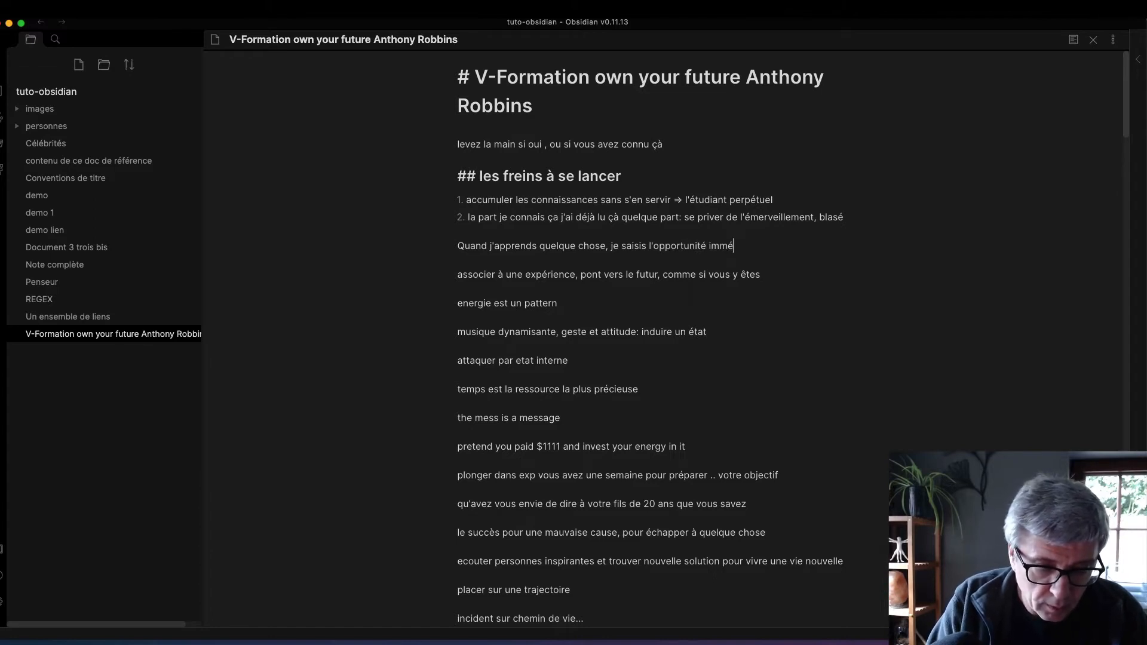
text(diate)
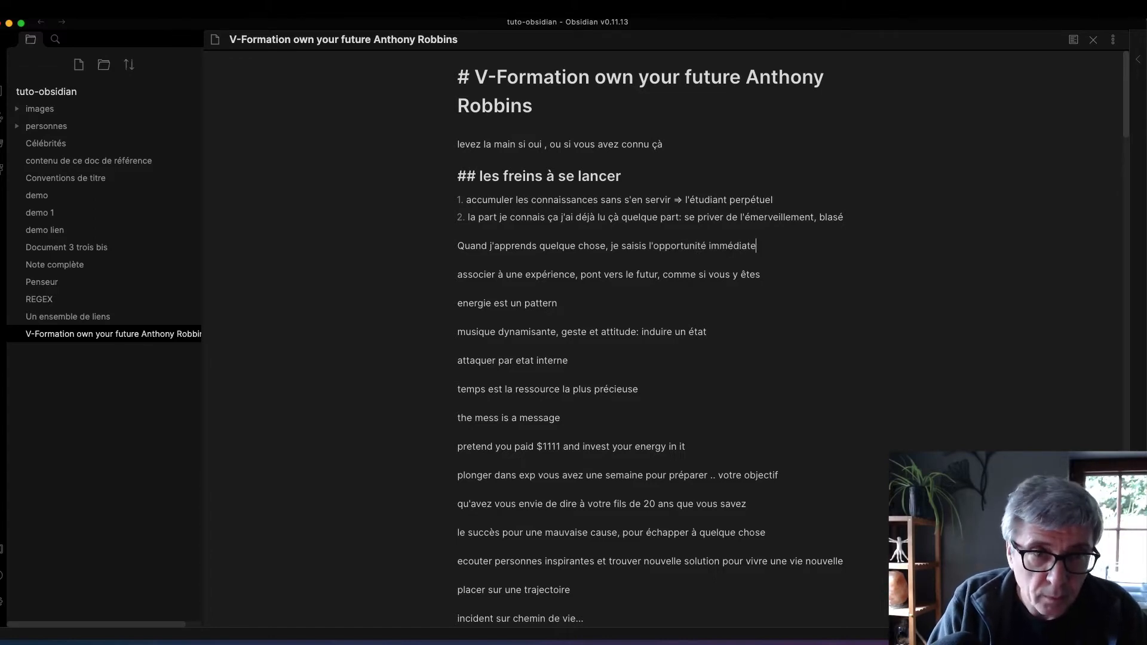
text(ment )
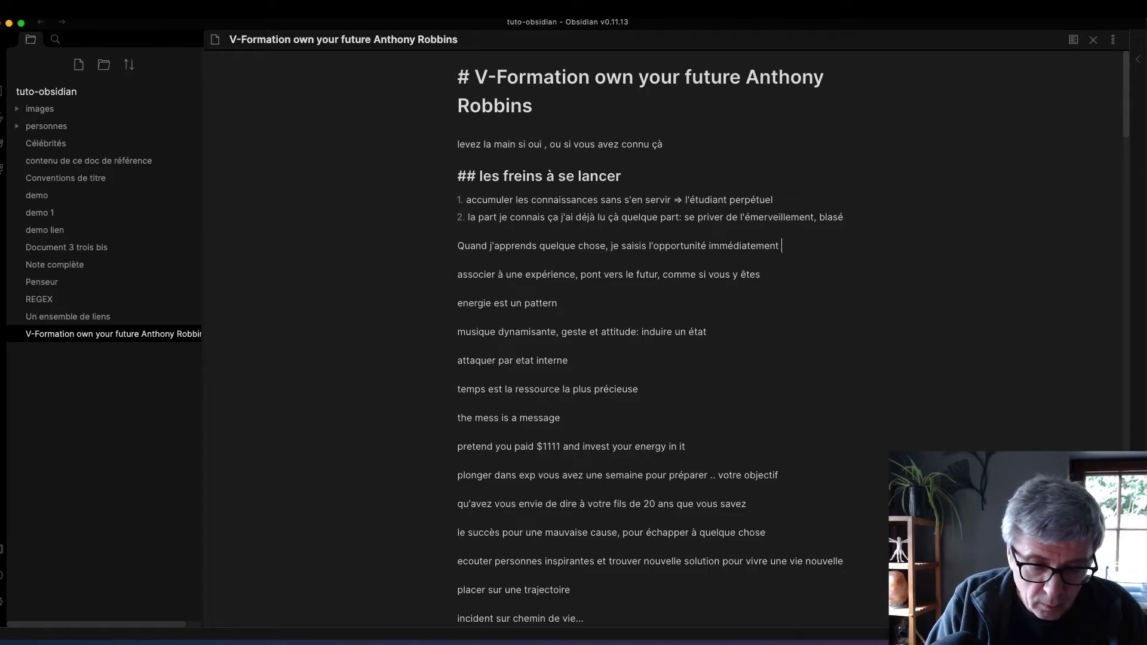
text(sinon:)
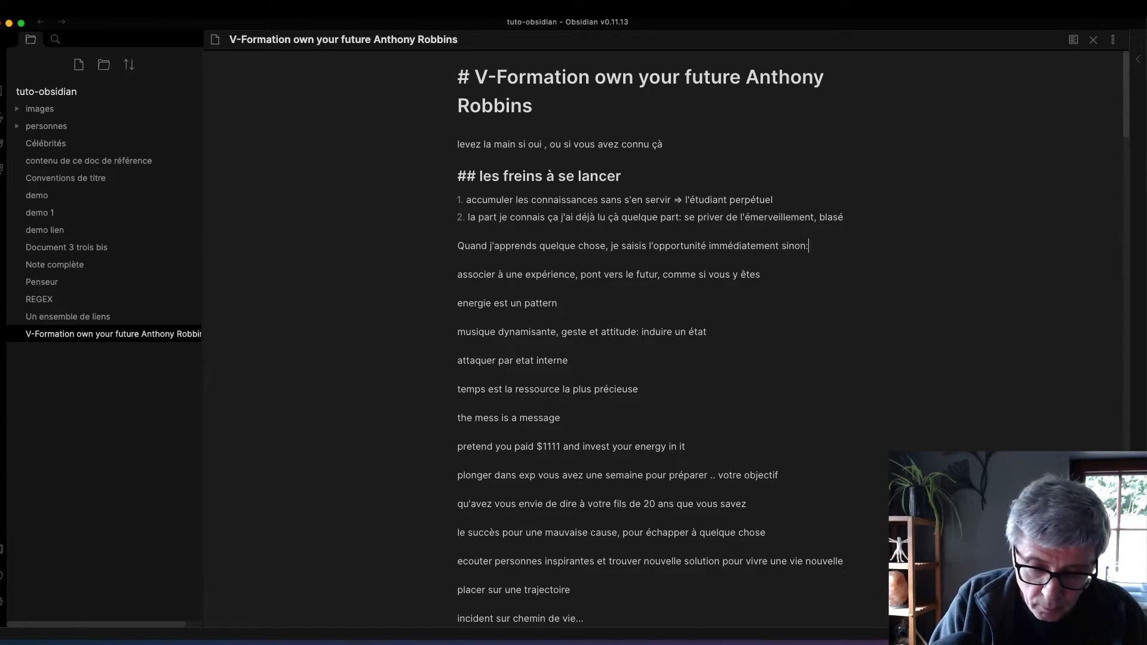
- Start a bullet list under the new paragraph with the item "je crée un sentiment de déjà-vu"
key(Return)
text(- )
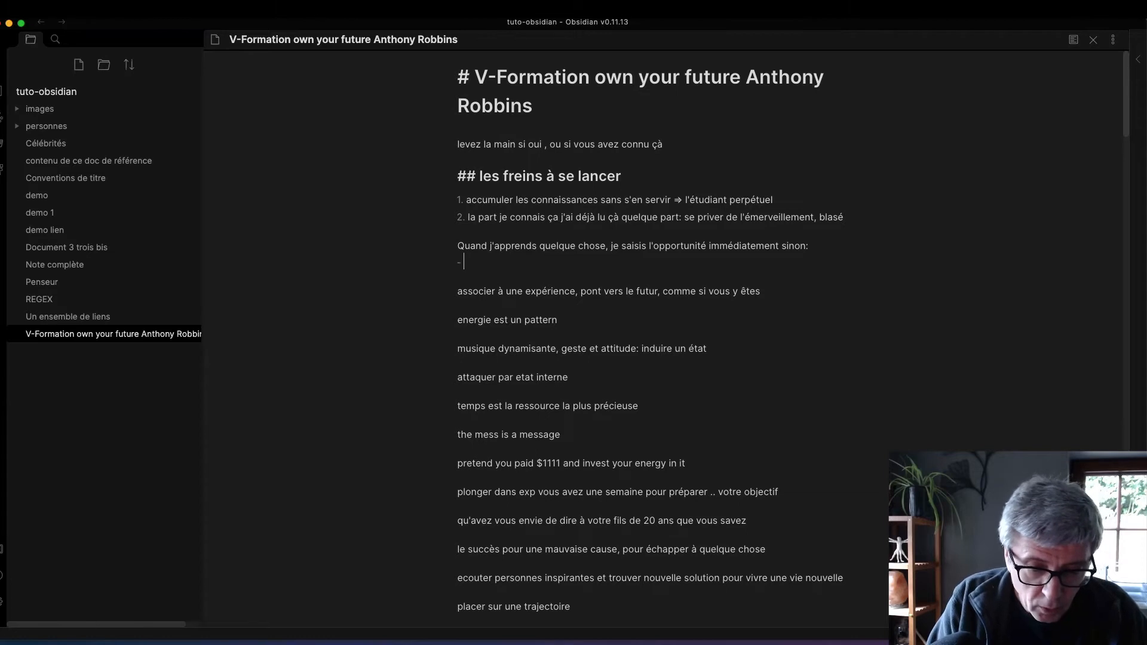
text(je crée)
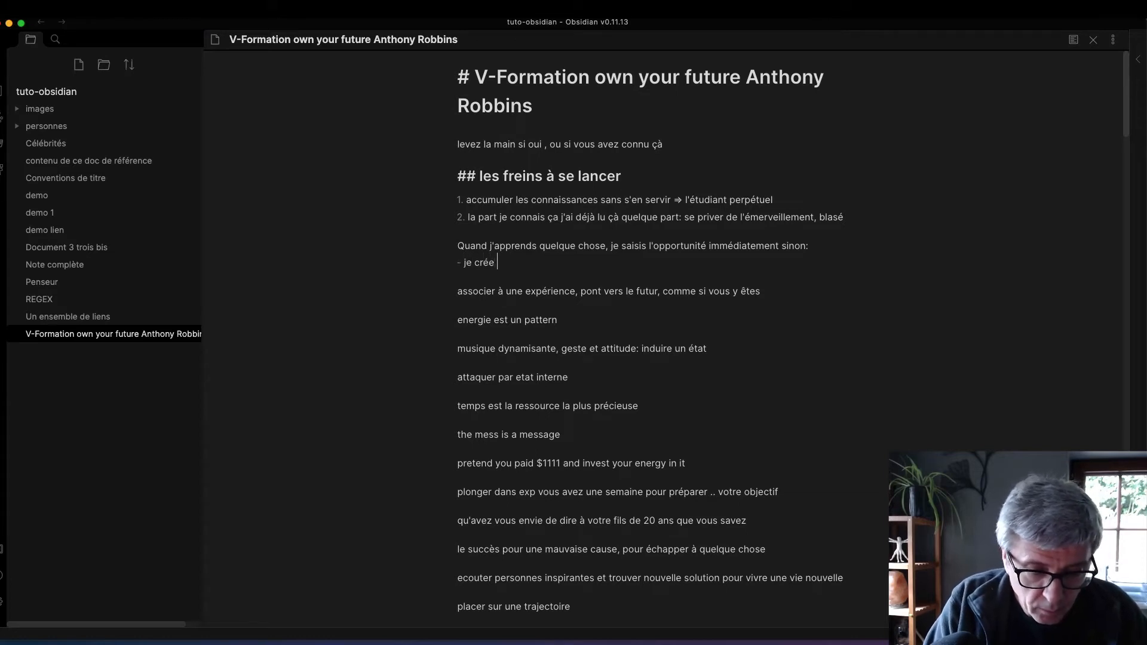
text( un sentiment)
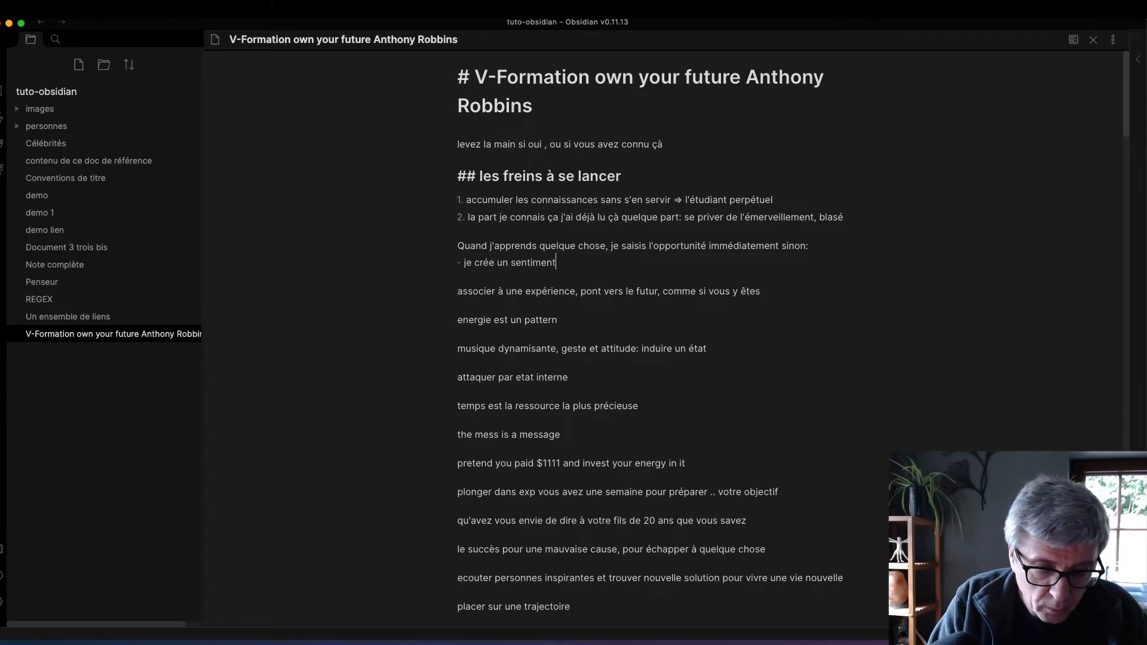
text( de déjà)
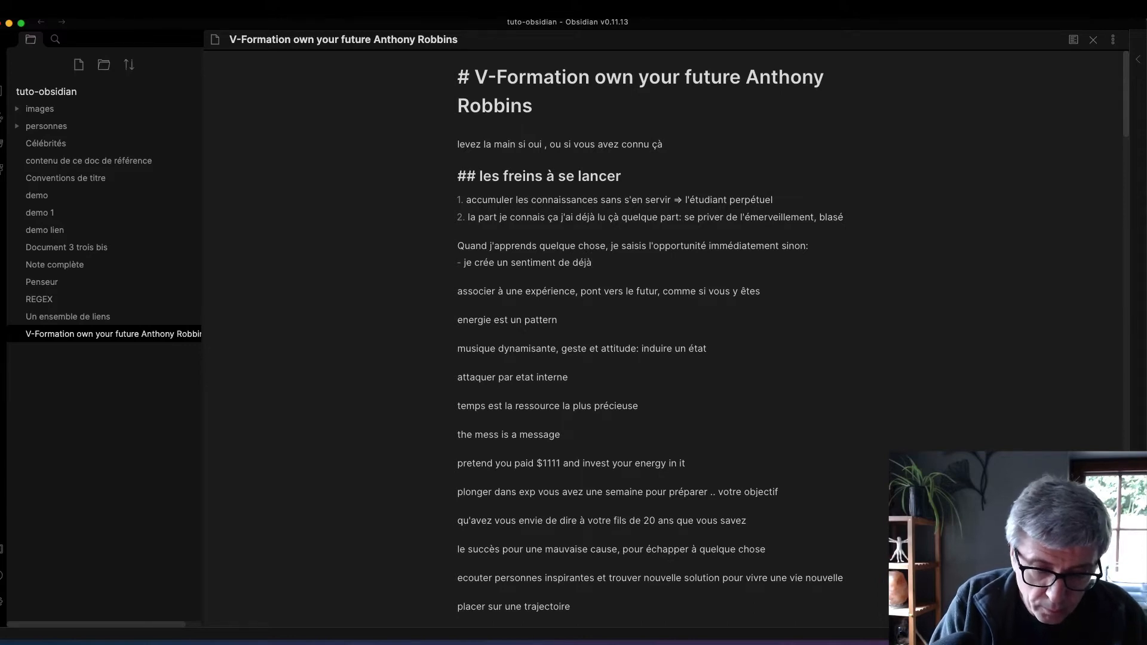
text(-vu)
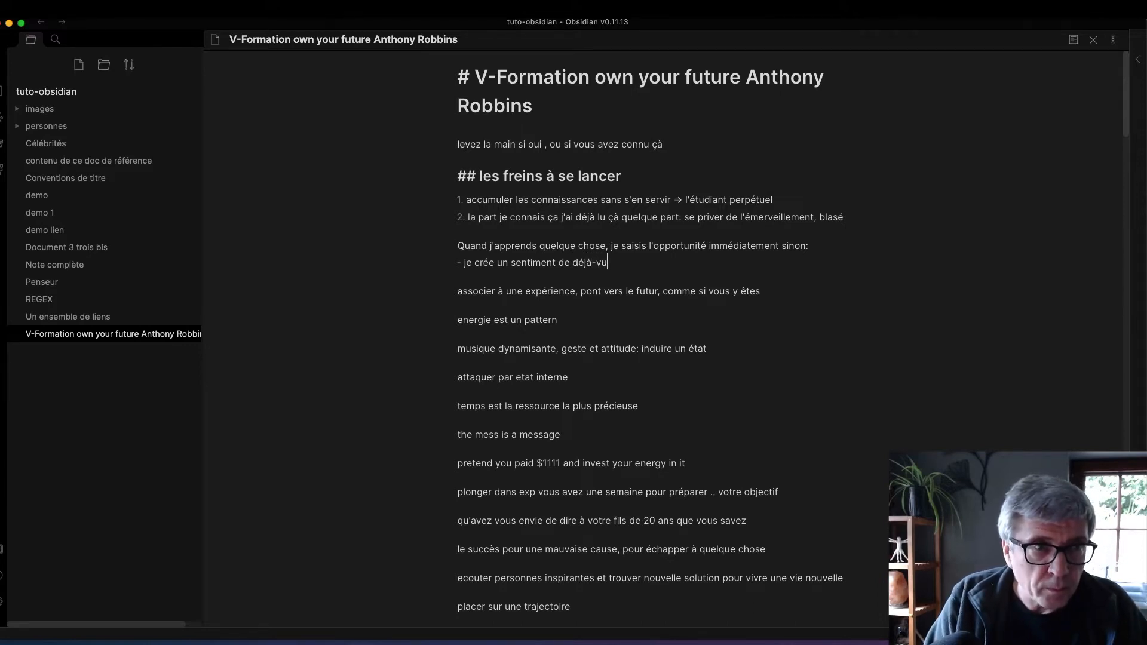
- Add the second bullet "je zappe à autre chose" to the list under "Quand j'apprends quelque chose"
key(Return)
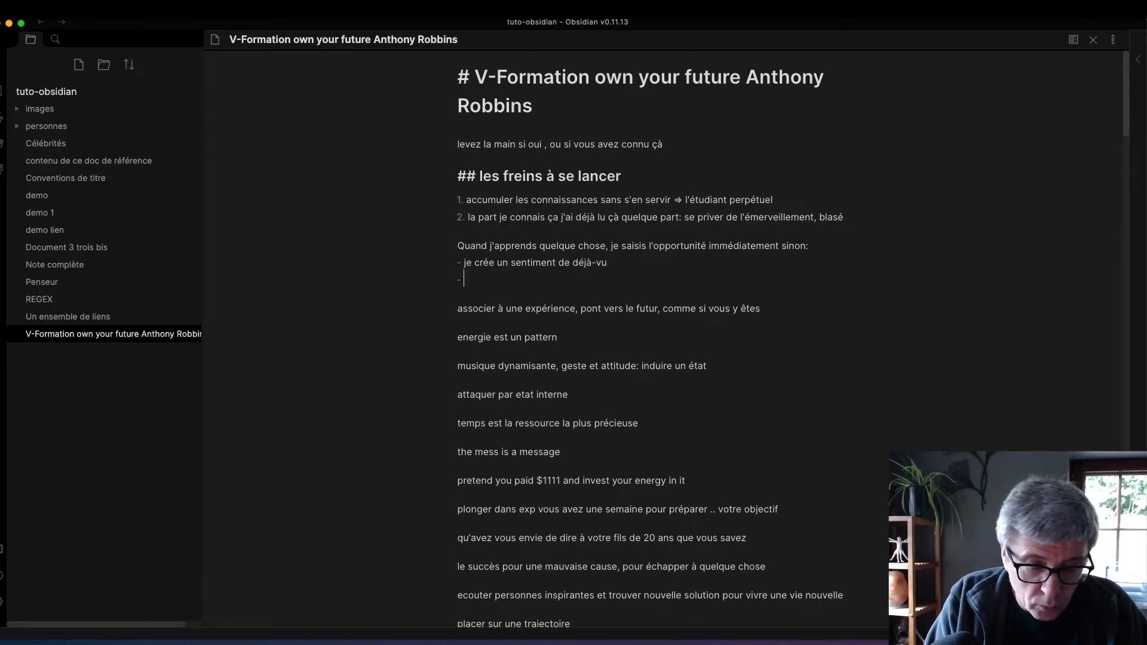
text(je zapp)
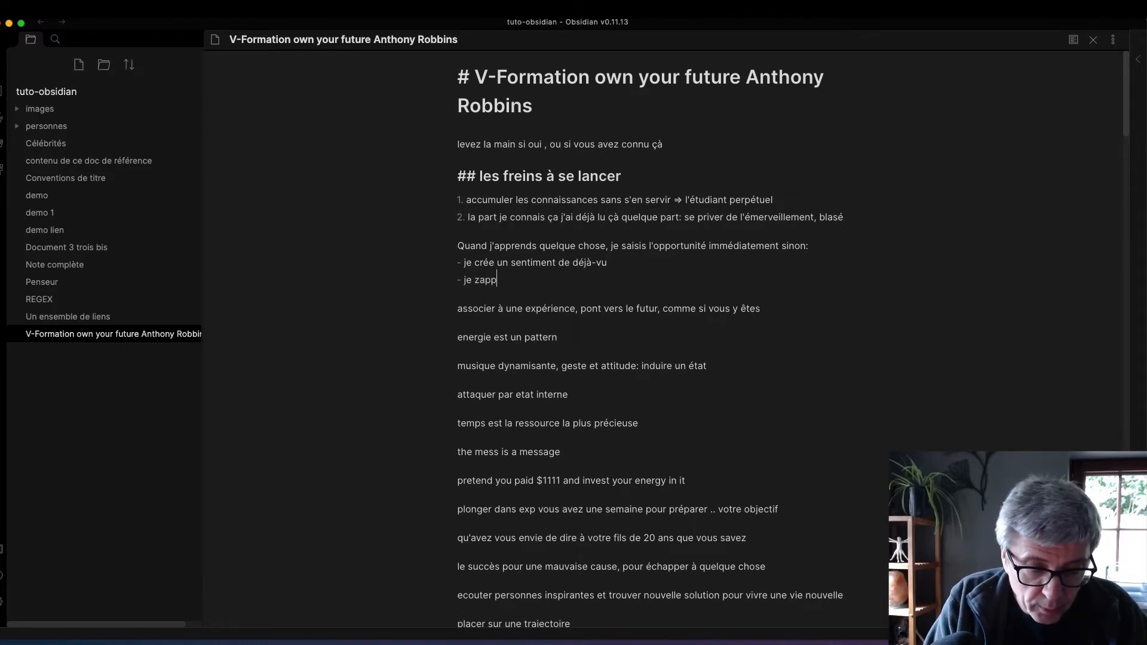
text(e à autre)
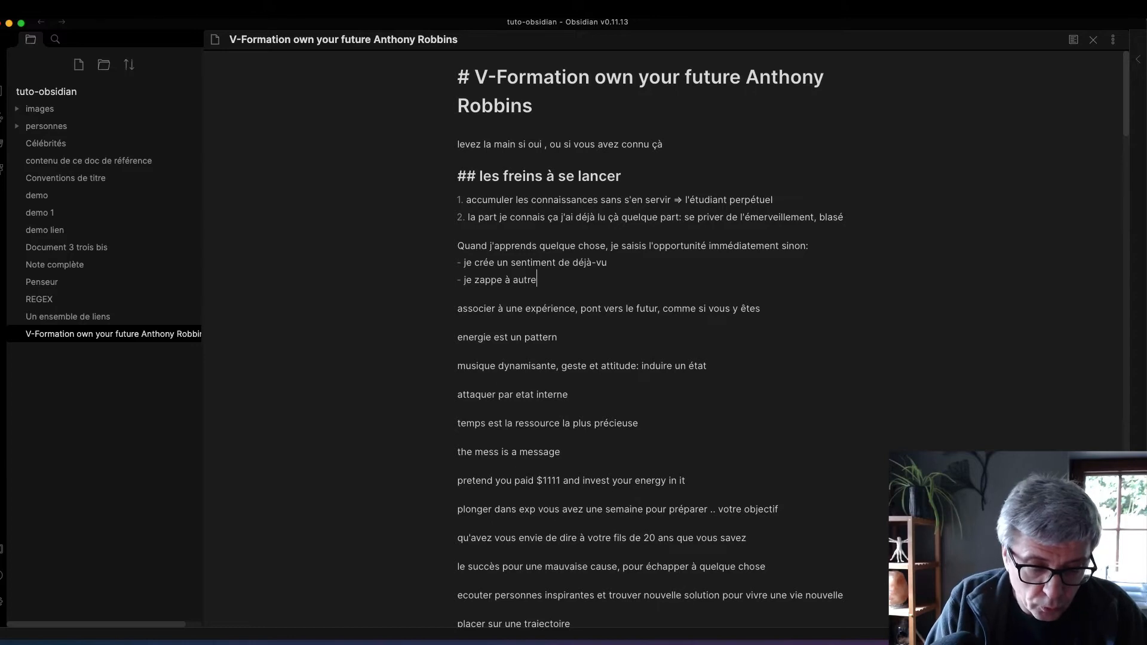
text( chiose)
key(BackSpace)
key(BackSpace)
key(BackSpace)
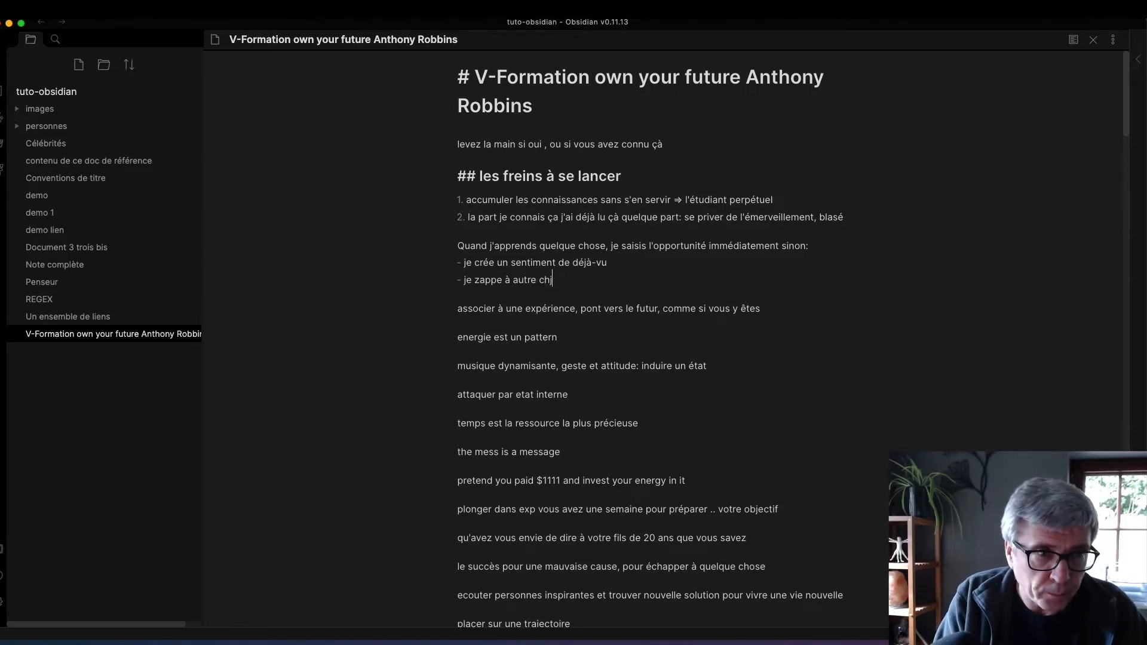
key(BackSpace)
text(ose)
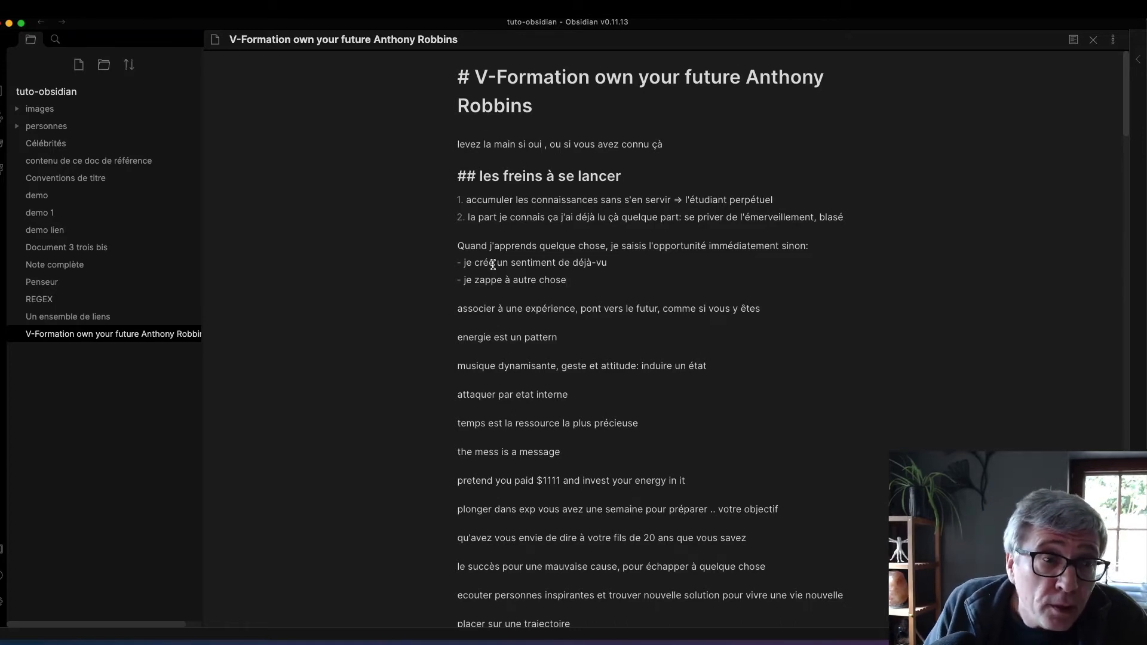
click(611, 264)
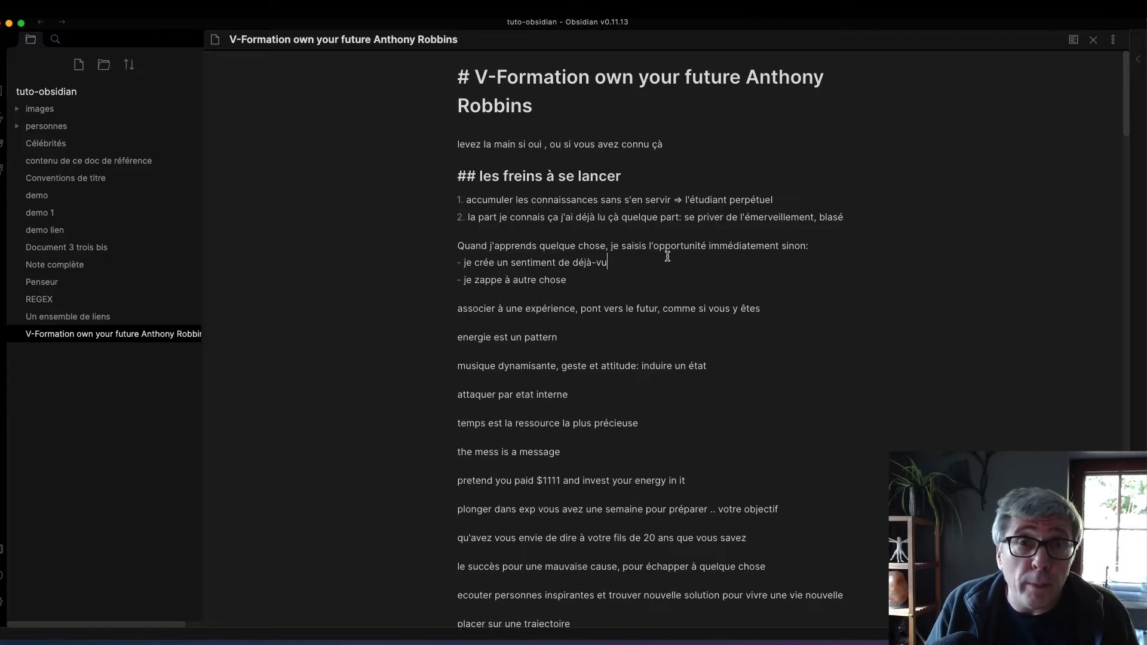
key(super+w)
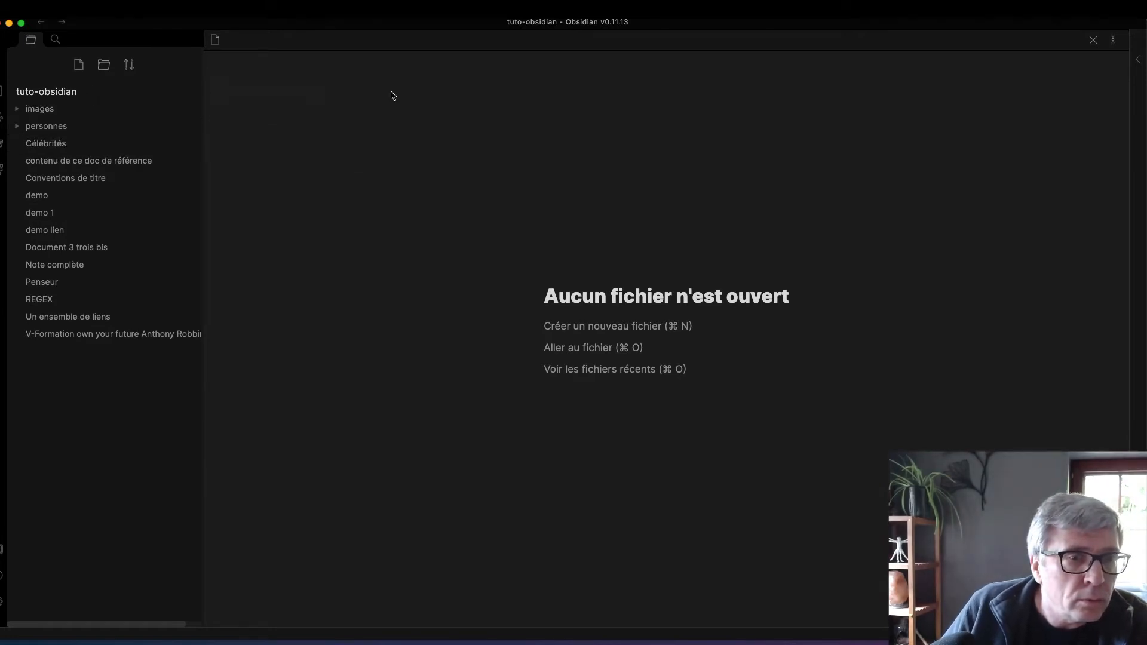
click(62, 24)
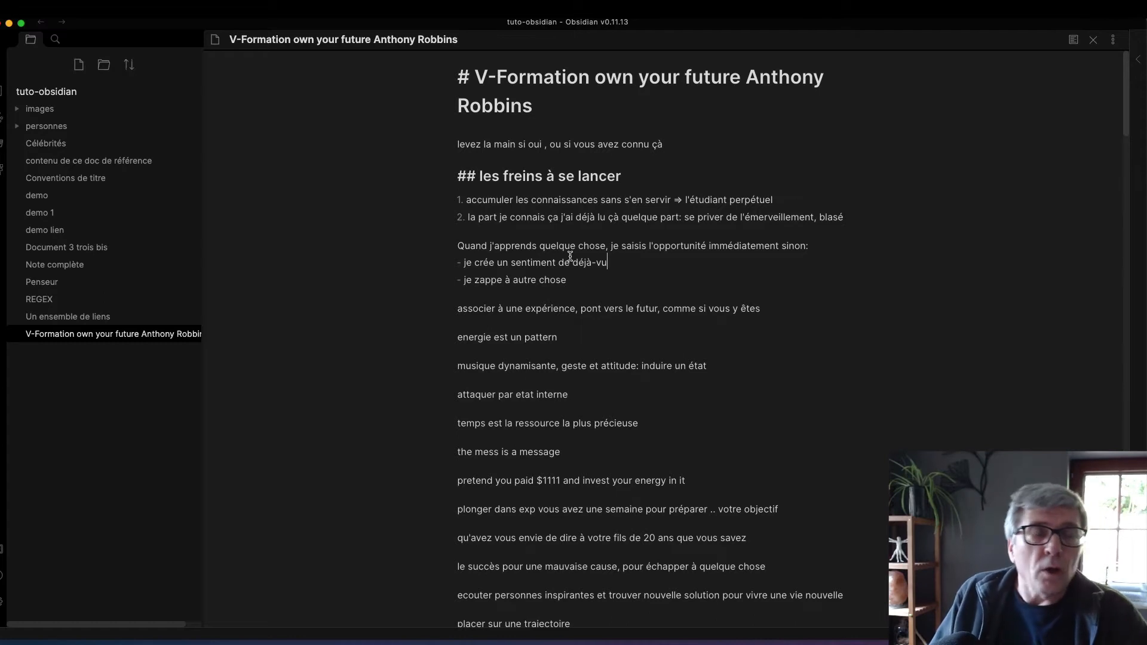
click(608, 263)
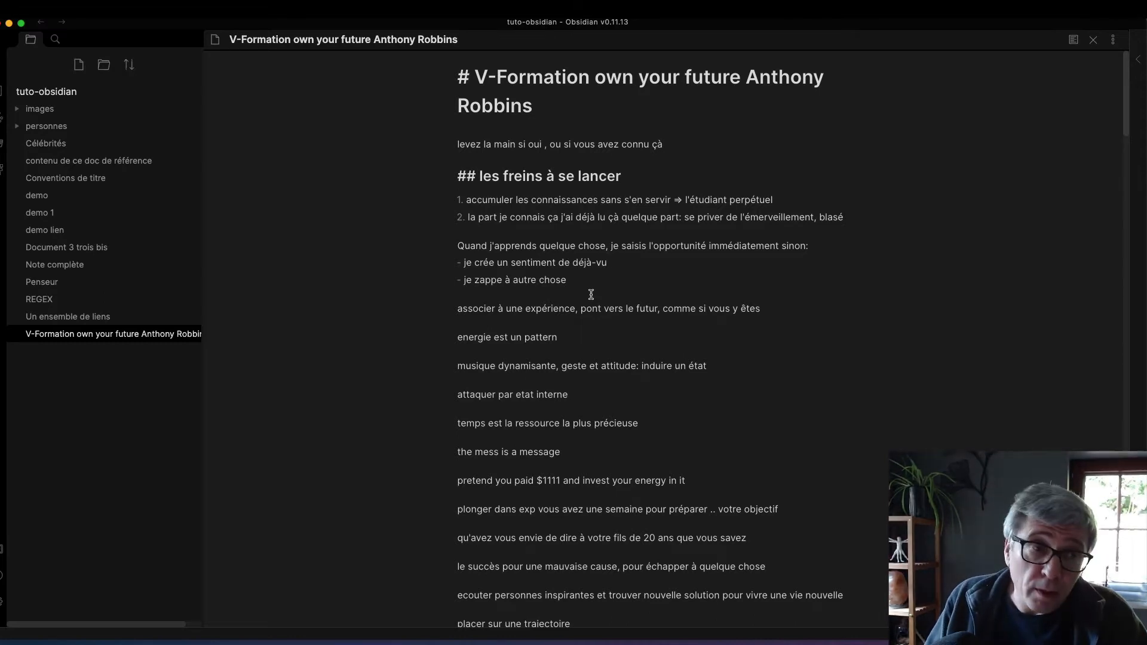
- Add the third bullet "le sentiment que c'est du connu" and end the list with a blank line
click(576, 280)
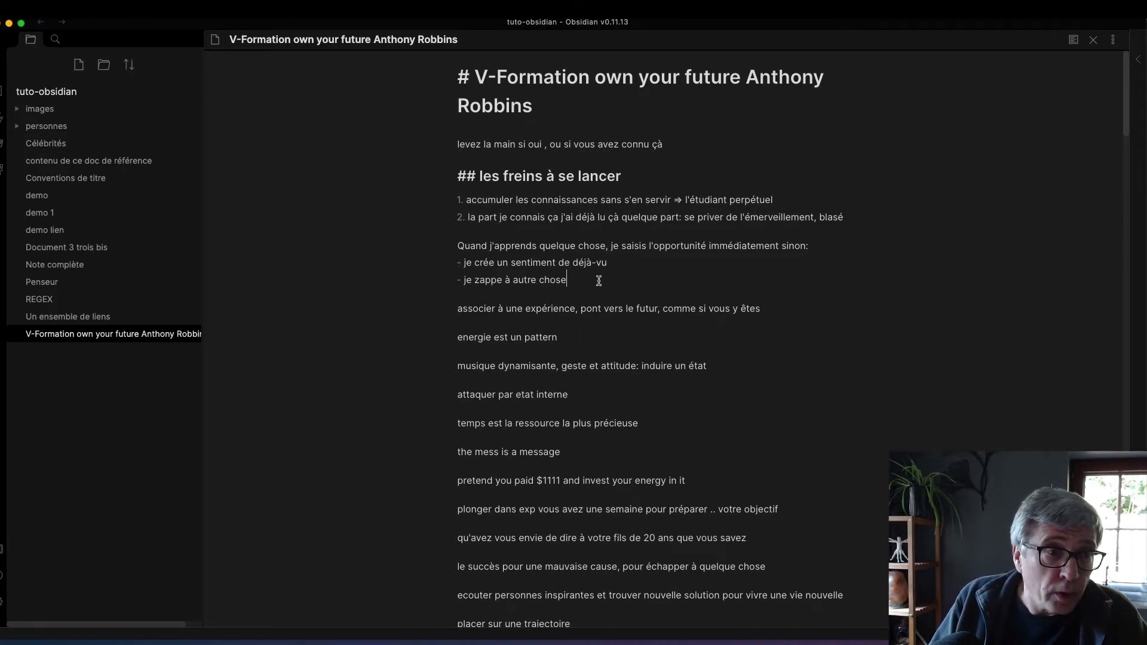
key(Return)
text(le )
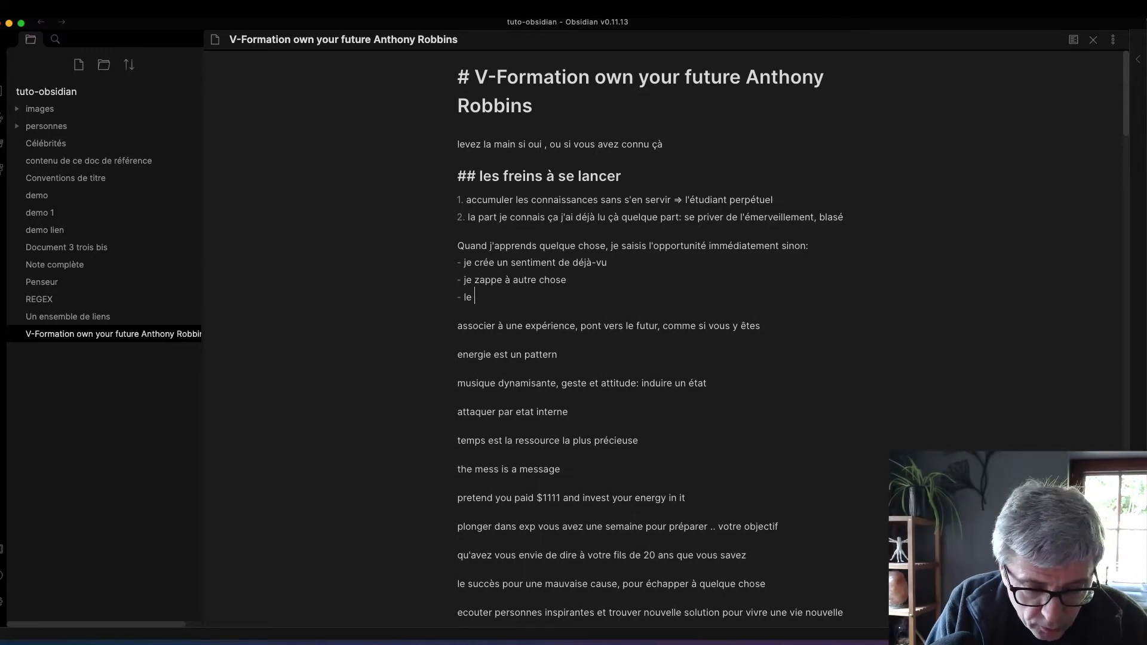
text(sentioment)
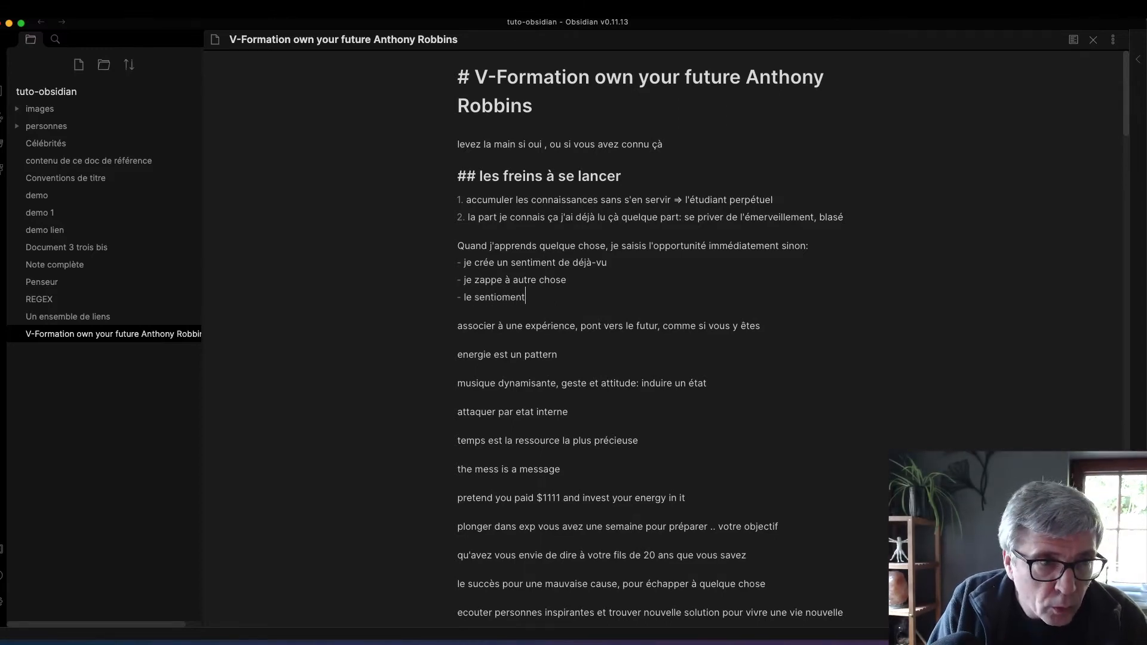
key(BackSpace)
key(BackSpace)
key(BackSpace)
key(BackSpace)
key(BackSpace)
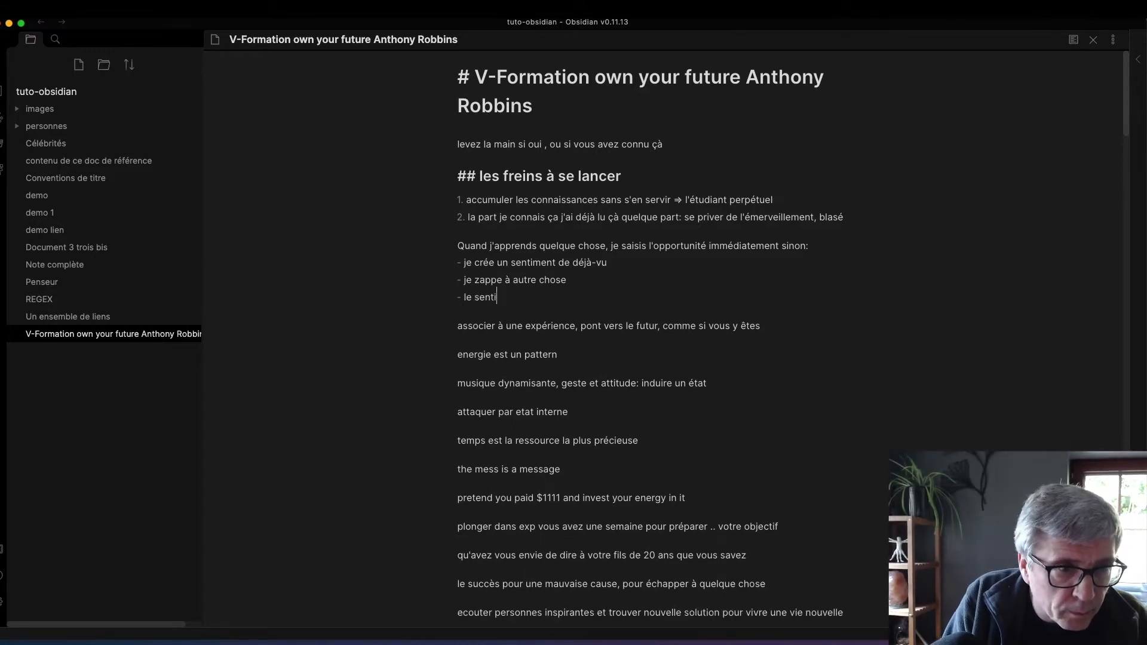
text(ment que )
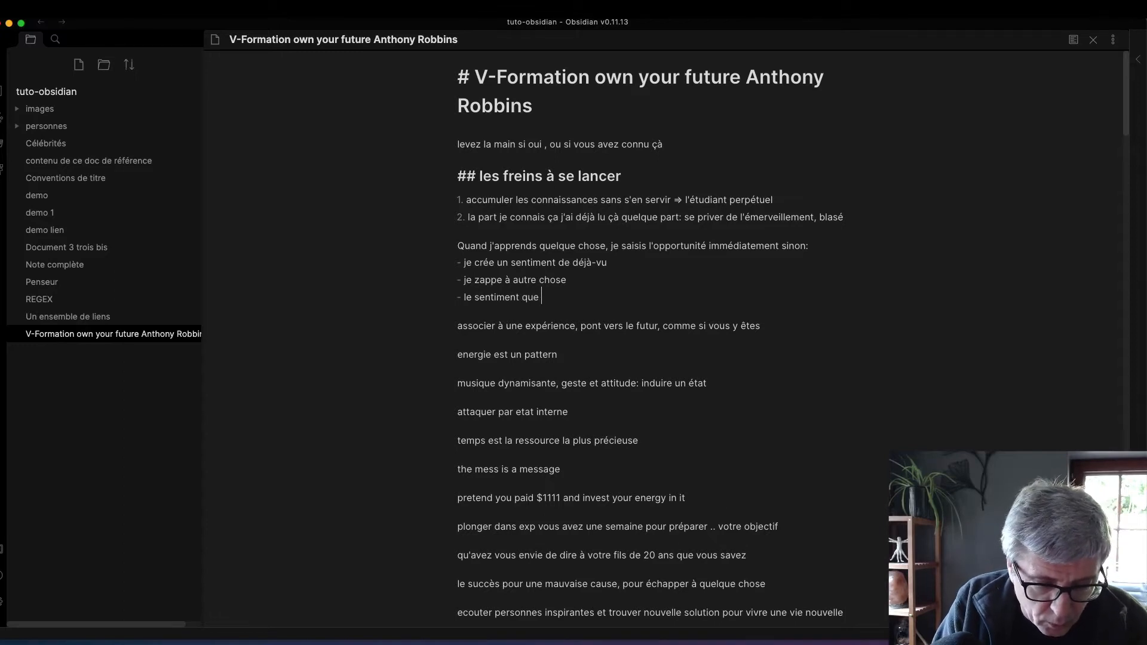
text(c'est du co)
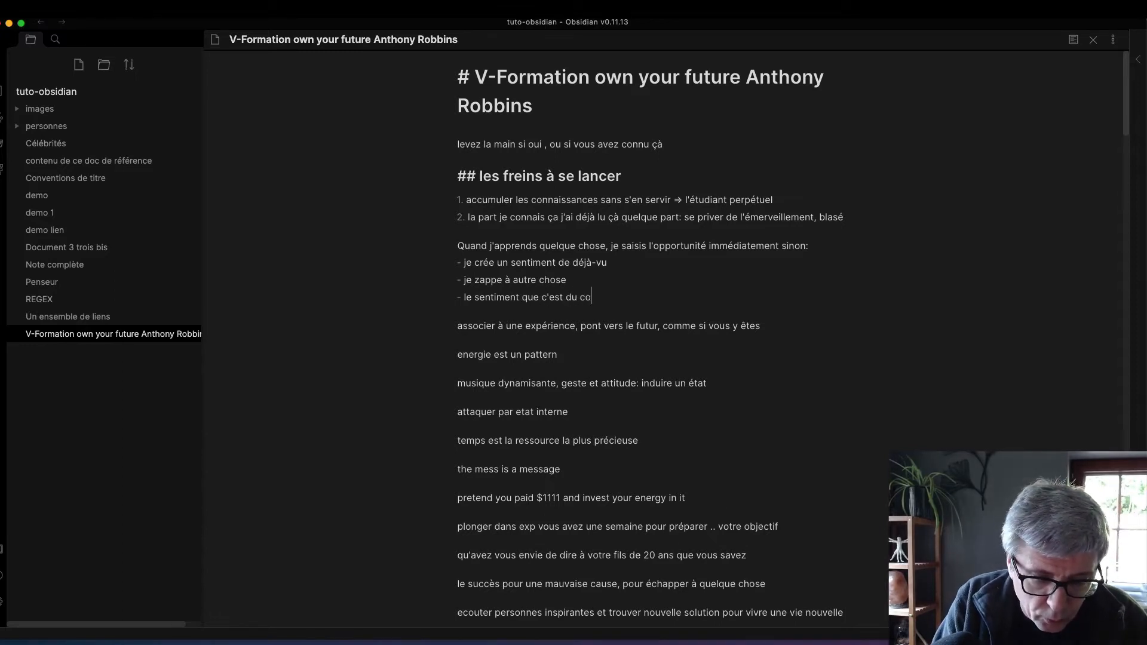
text(nnu)
key(Return)
key(Return)
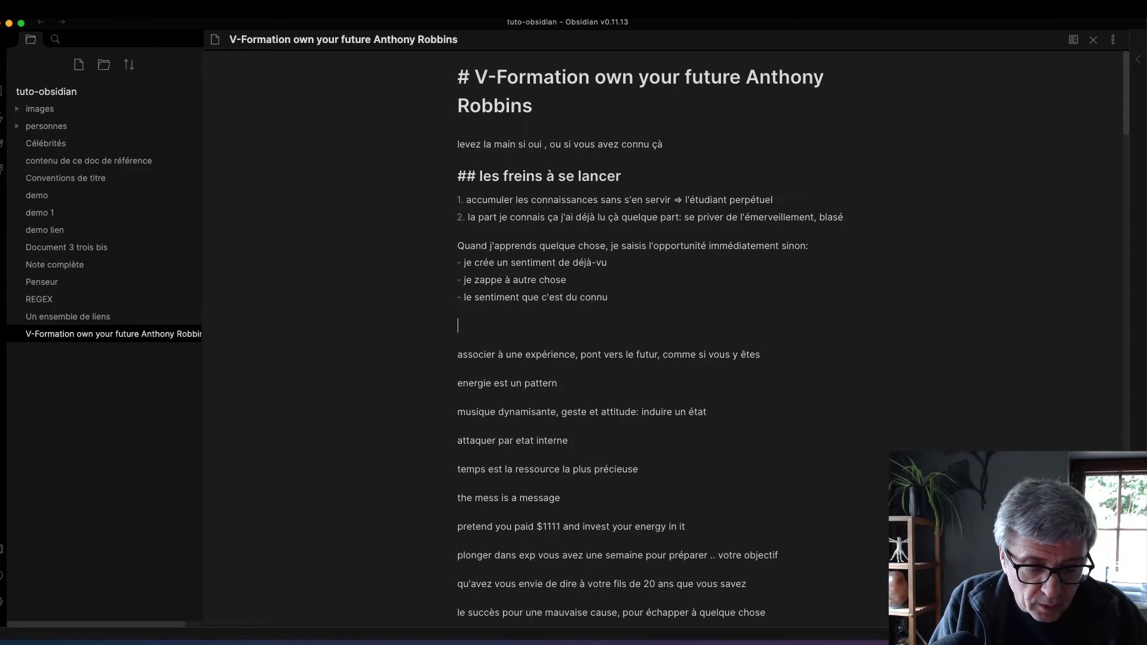
- Below the bullet list, write the paragraph "savoir est une émotion plus qu'un processus intellectuel ou rationnel."
text(savoir es)
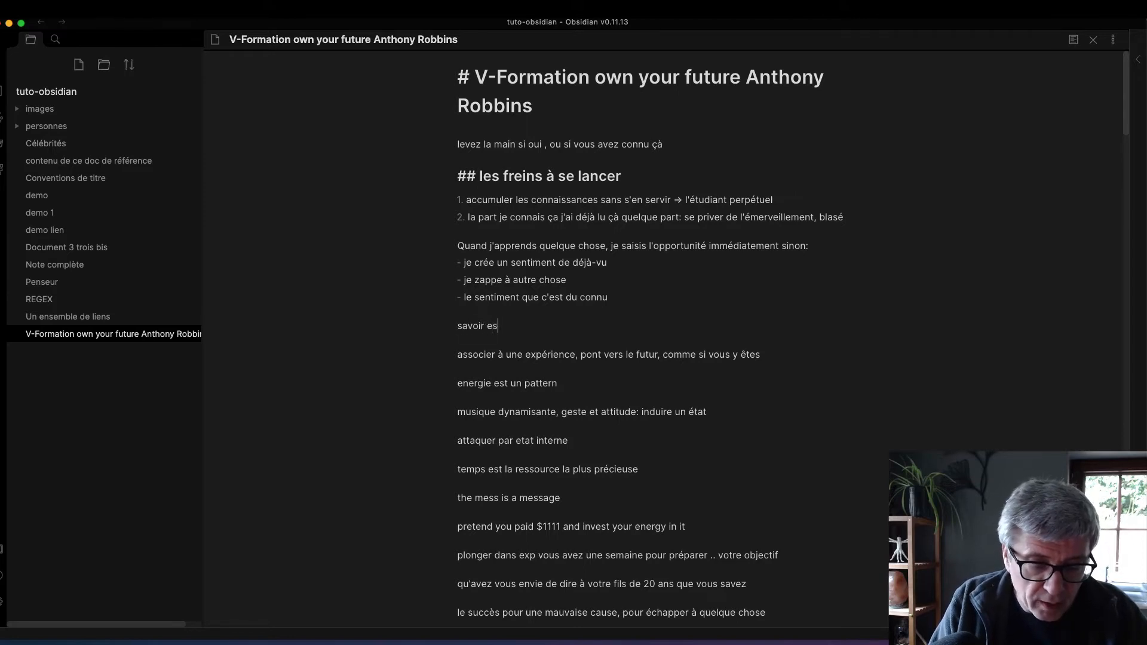
text(t une é)
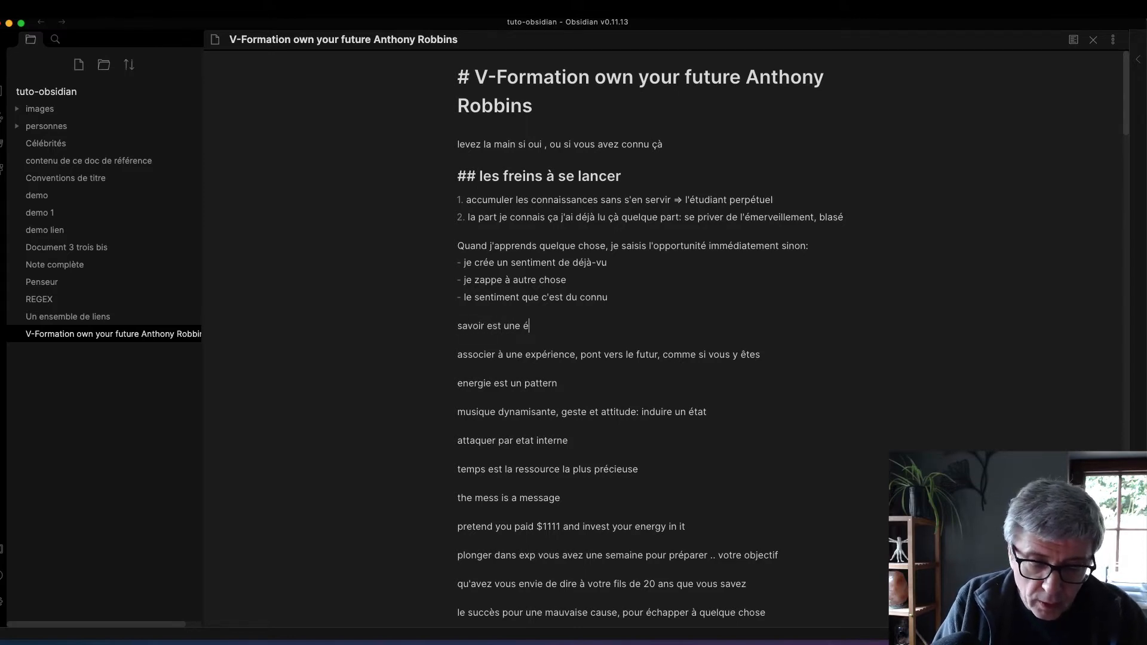
text(motion plus)
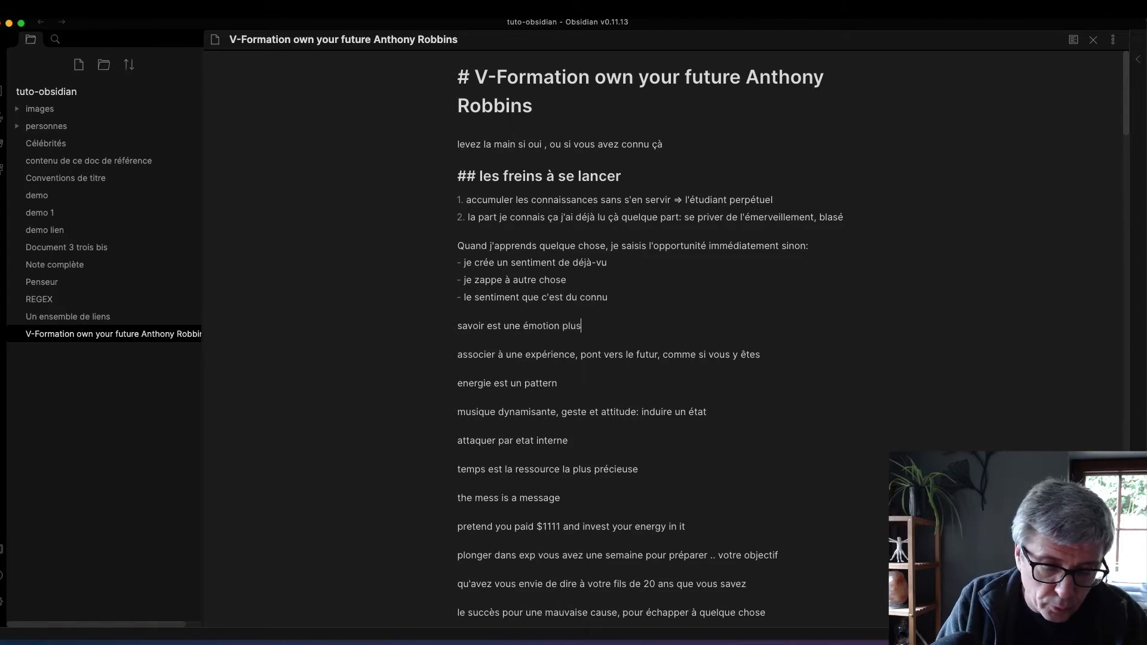
text( qu'un processus)
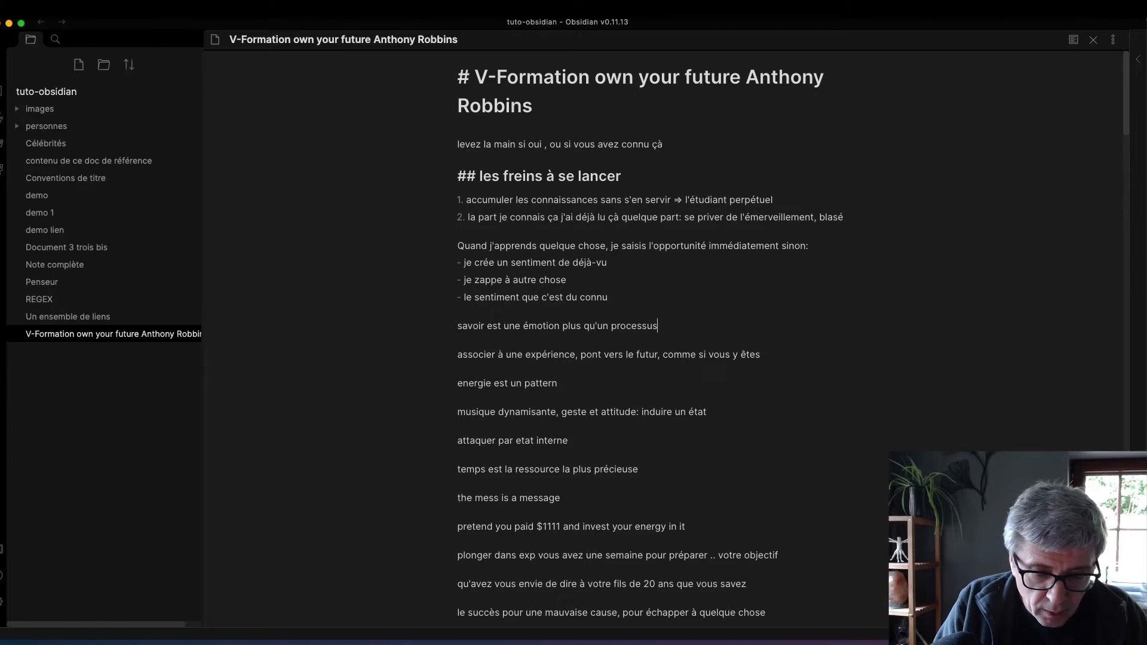
text( intellec)
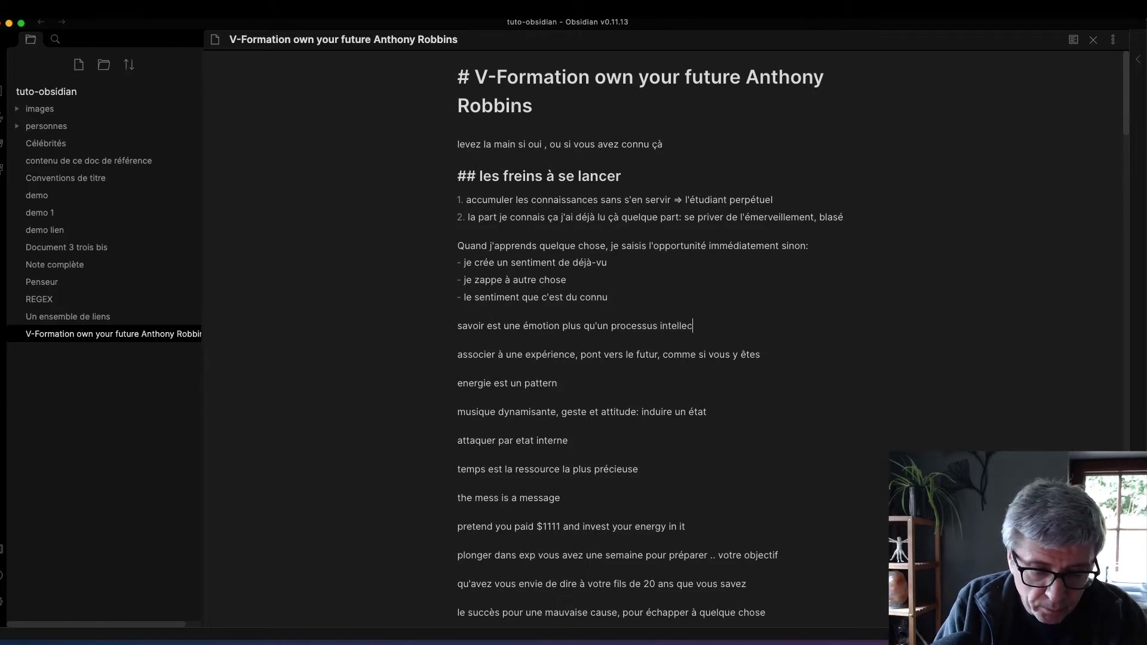
text(tuel ou )
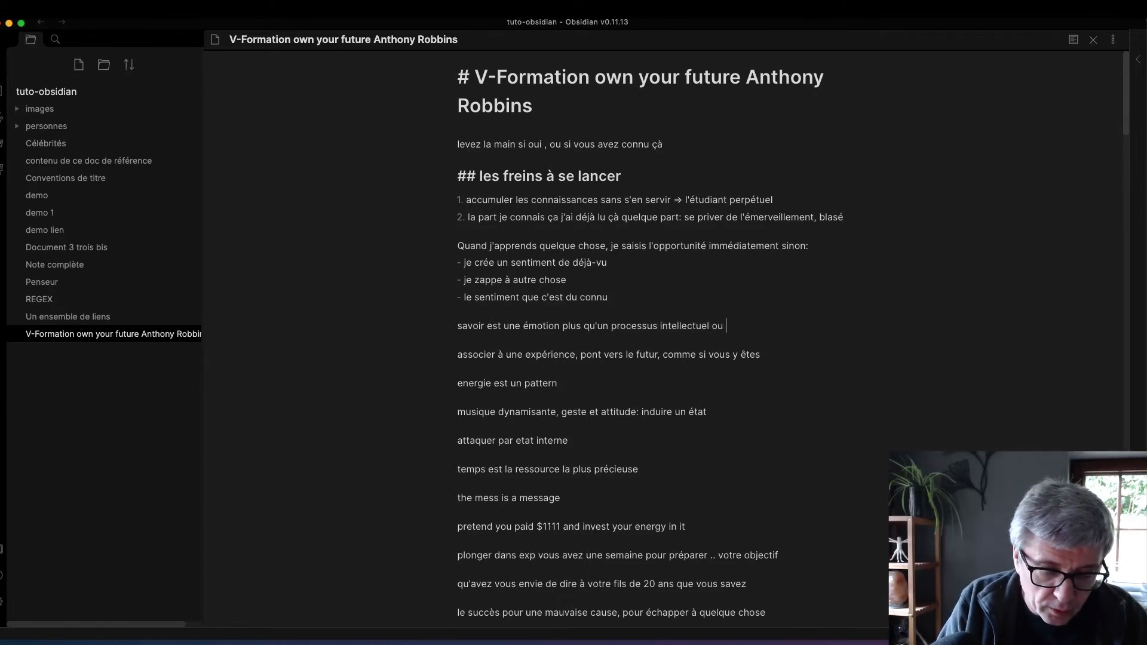
text(rationnel)
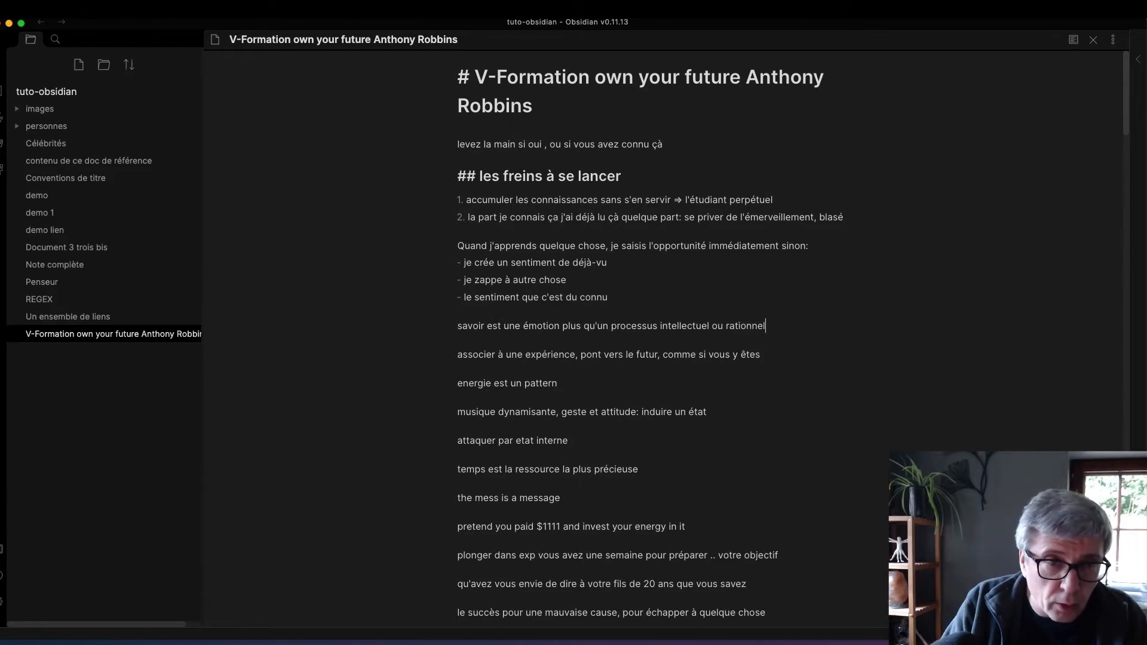
text(.)
- Add the line "voir livre: ??" directly under the "savoir est une émotion" sentence, followed by blank lines
key(Return)
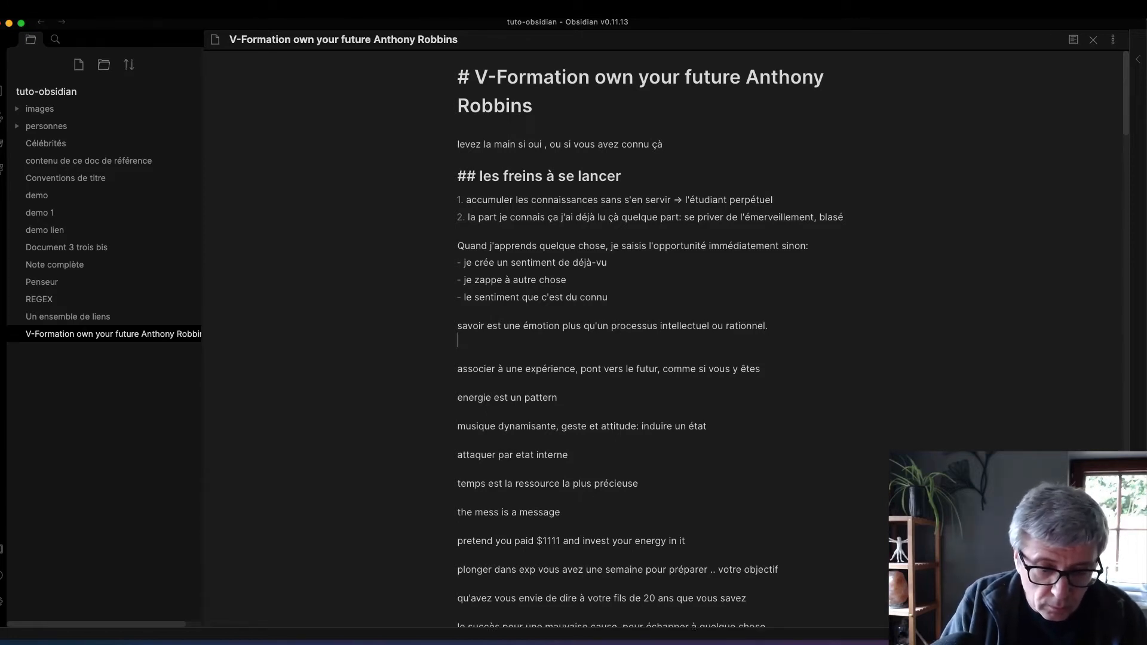
text(voir livre)
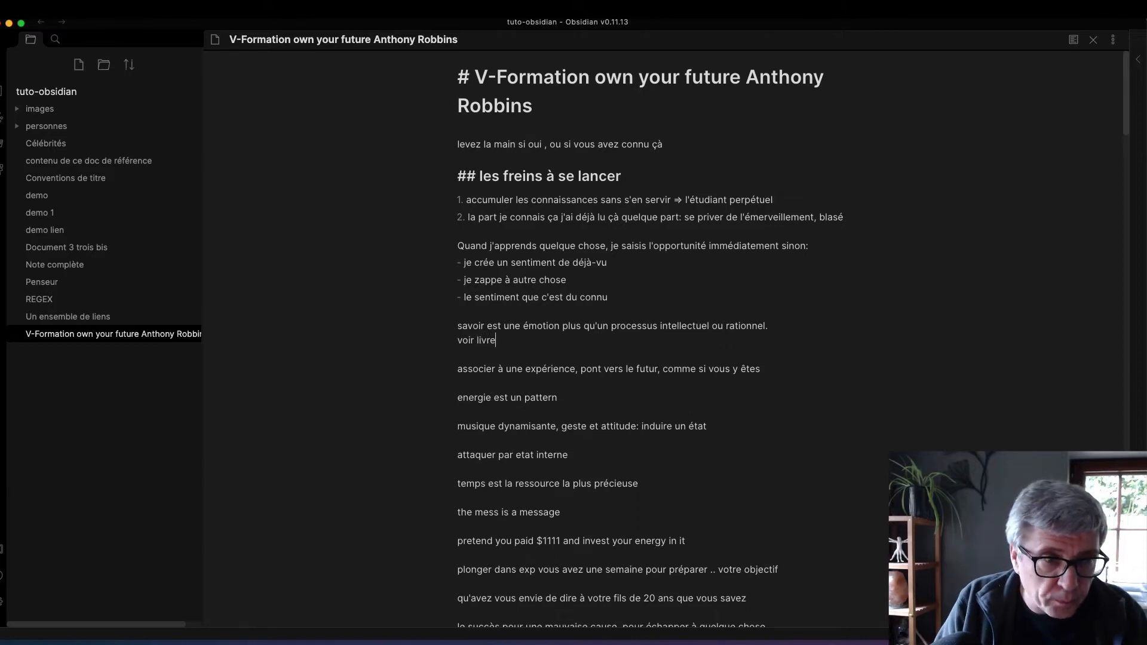
text(:)
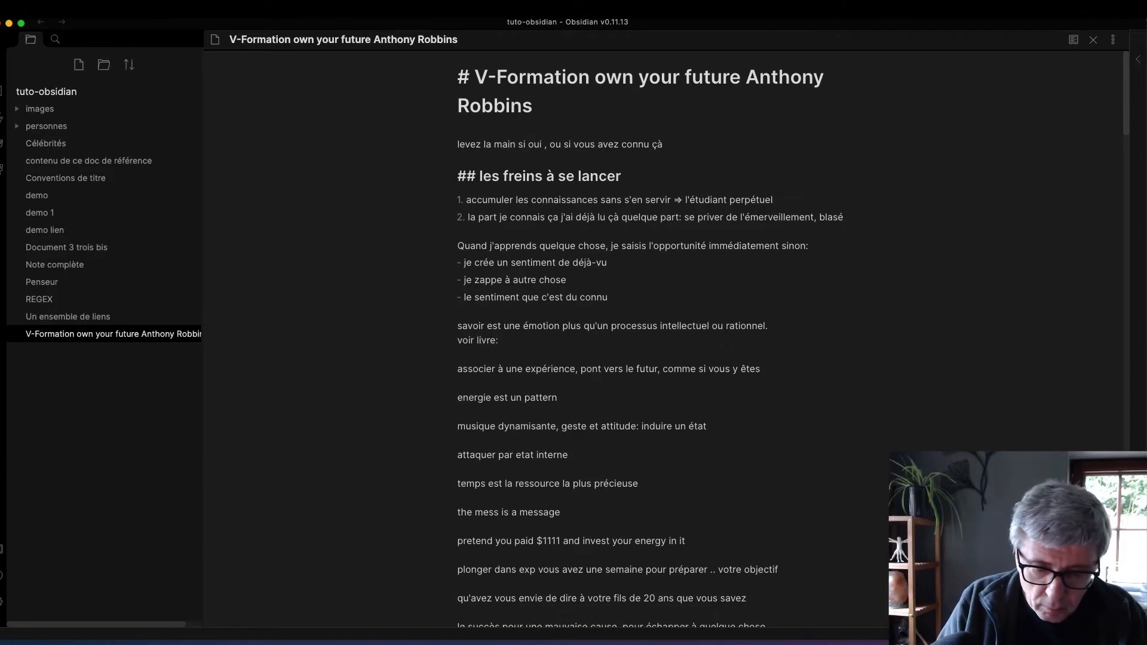
key(Return)
key(Return)
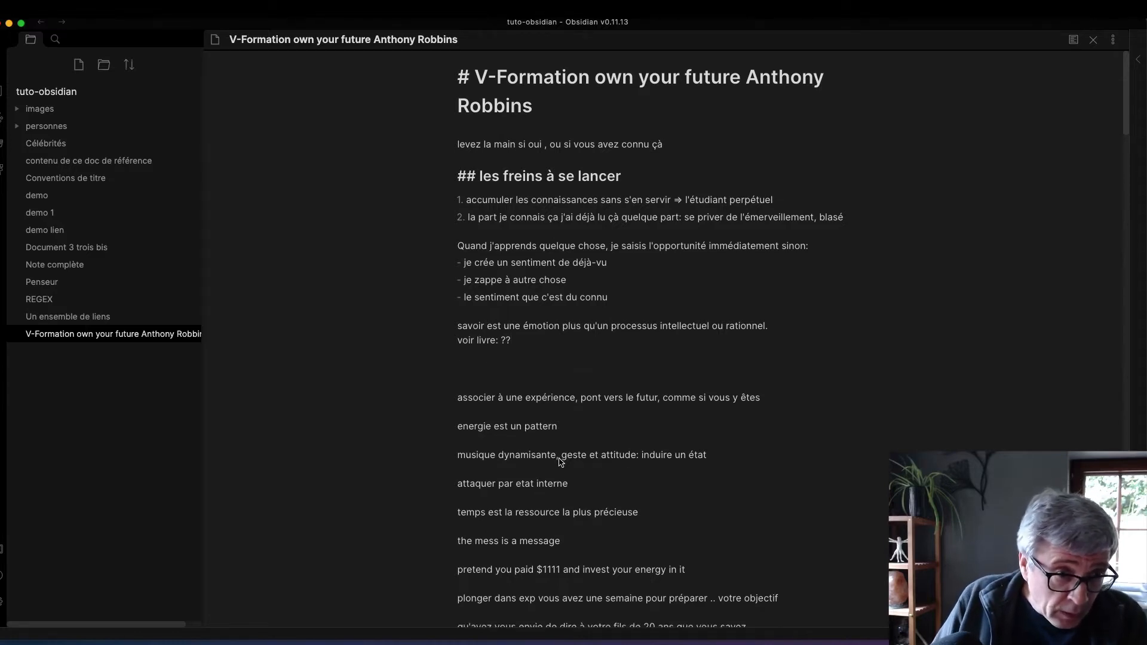
- Insert the level-two heading "## Stratégies de motivation" on its own line above the "est un pattern" line
click(459, 428)
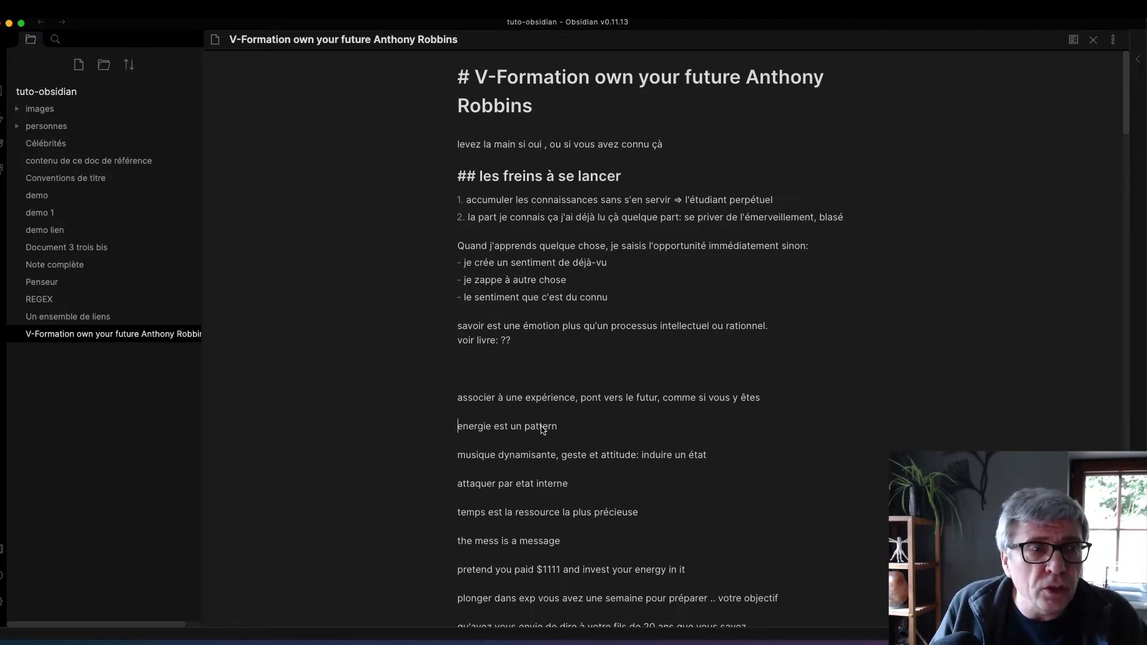
text(Straté)
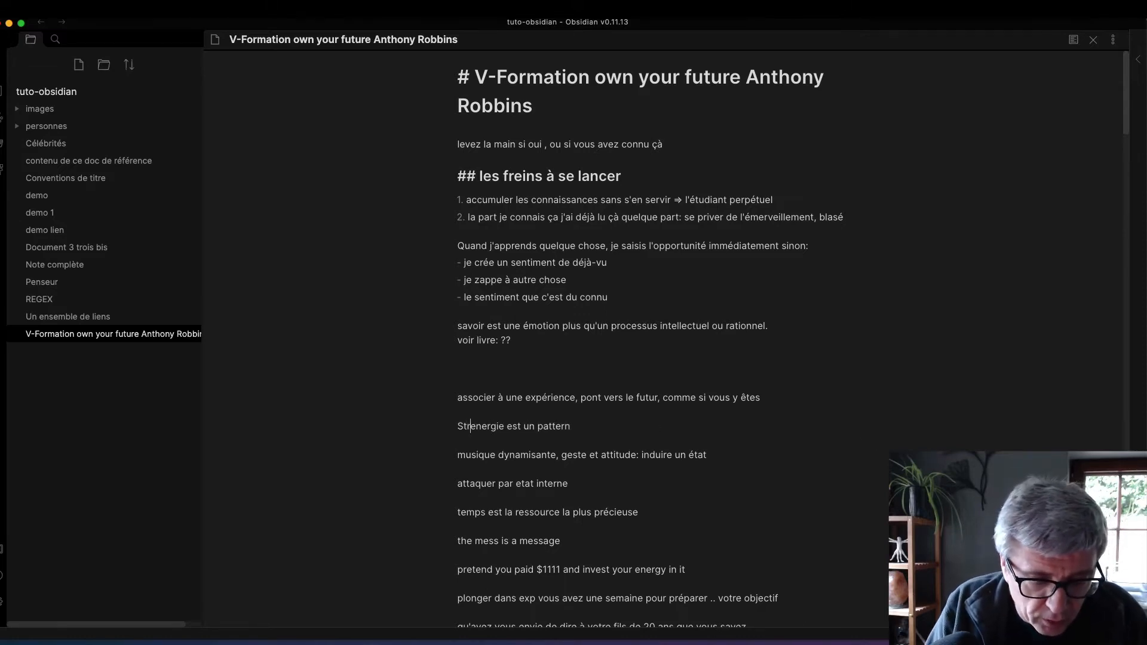
text(gies de mot)
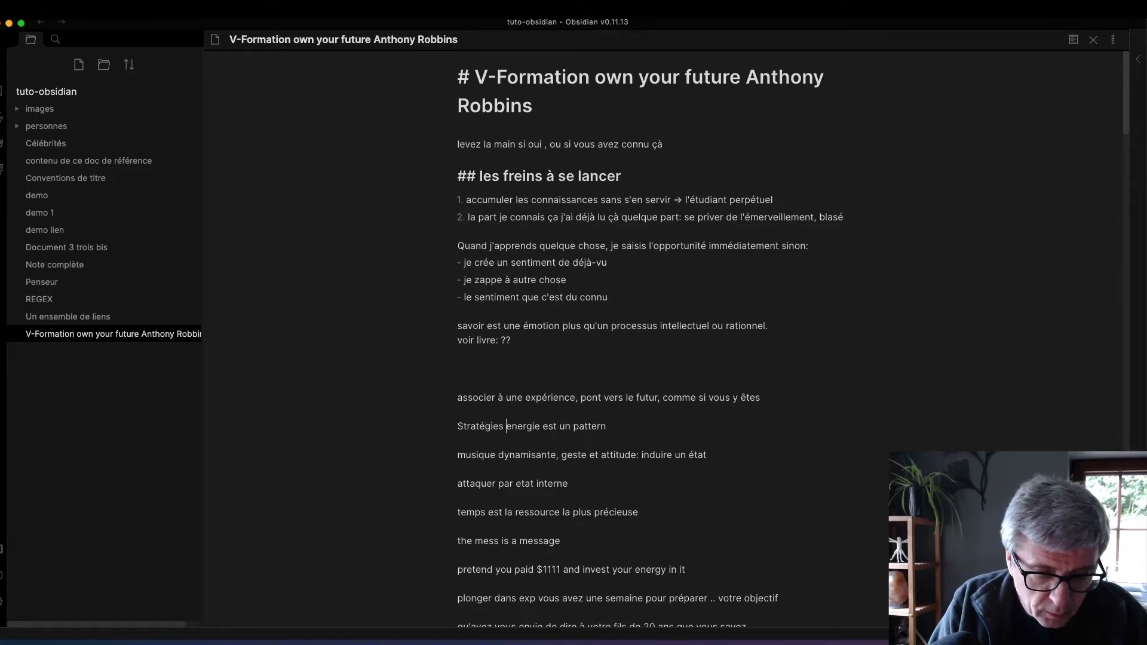
text(ivation)
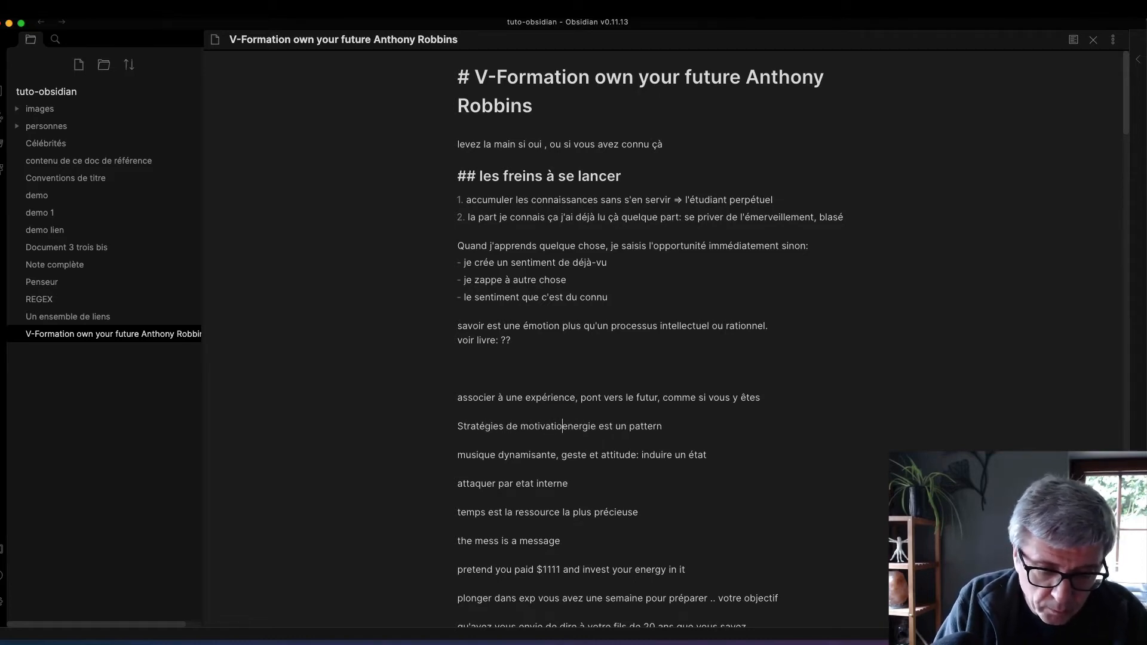
key(Return)
key(Up)
key(Up)
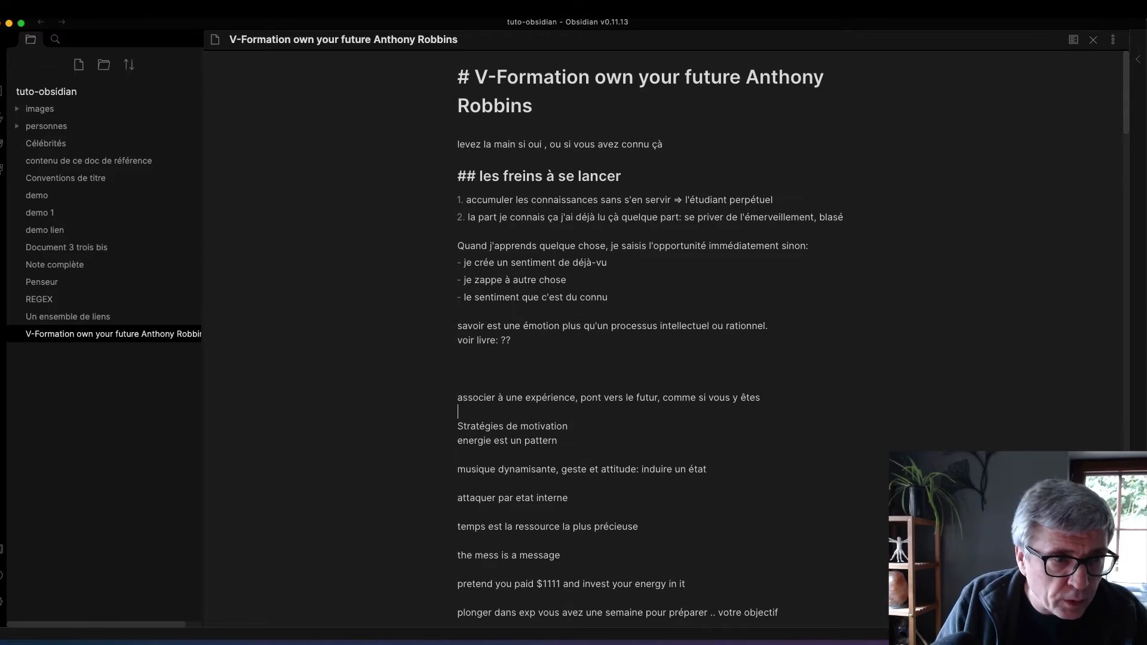
key(Down)
text(##)
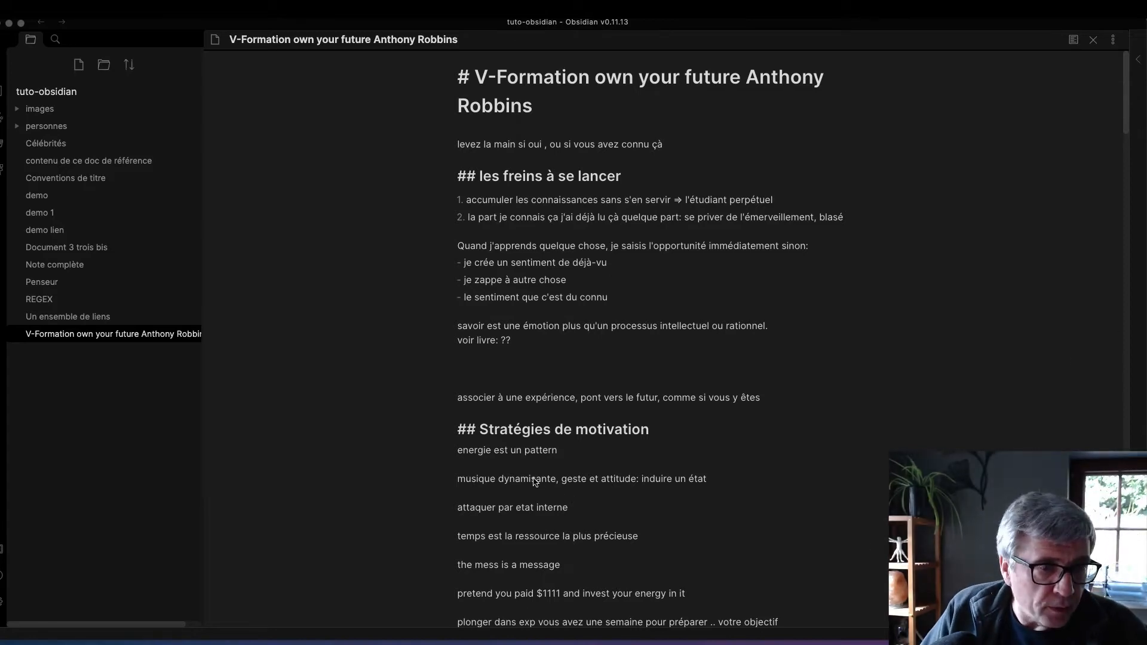
- Add the missing accent to the first word under the "Stratégies de motivation" heading so it reads "énergie"
click(460, 451)
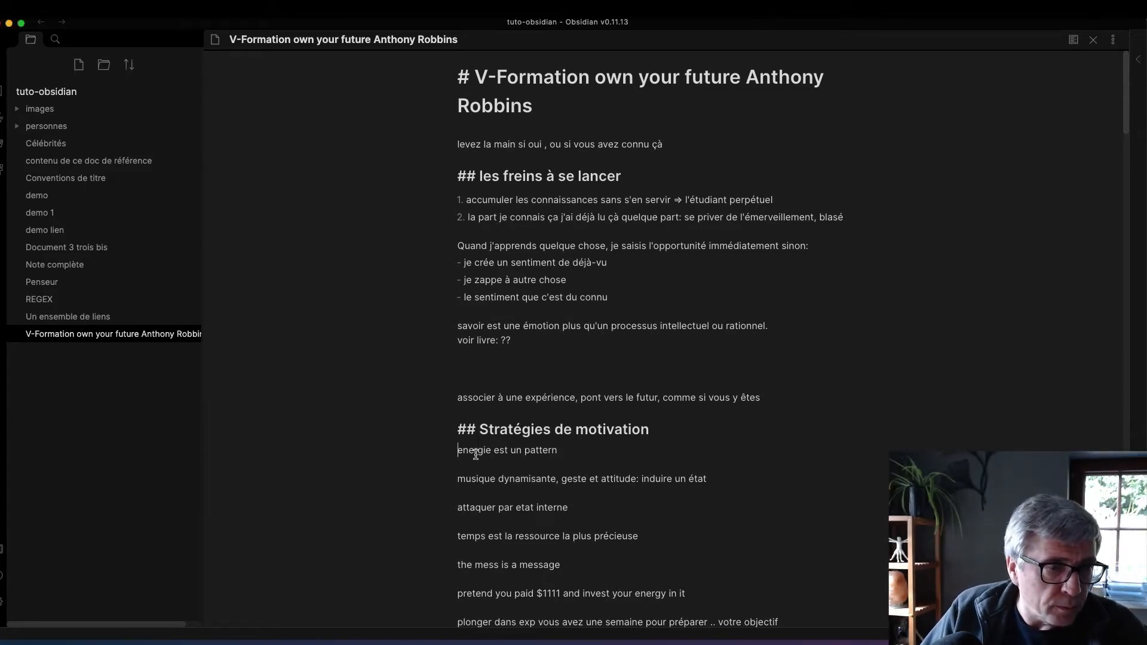
key(BackSpace)
text(é)
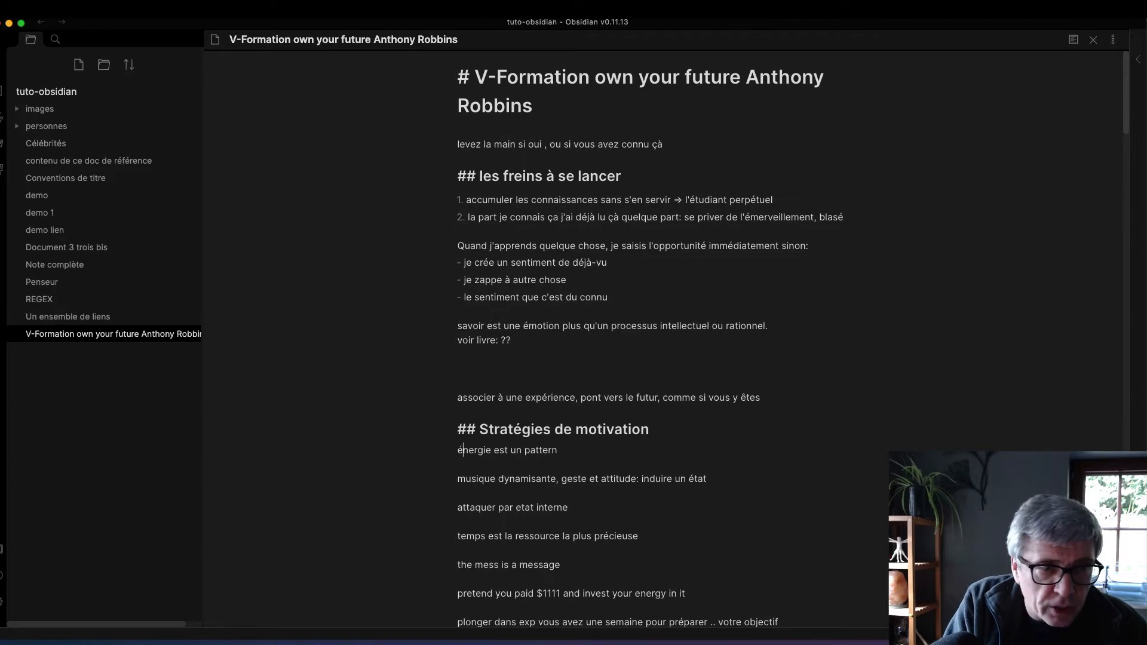
- Under "Stratégies de motivation", remove the blank lines around "musique dynamisante" and turn "attaquer par etat interne" into a bullet
click(510, 467)
key(Delete)
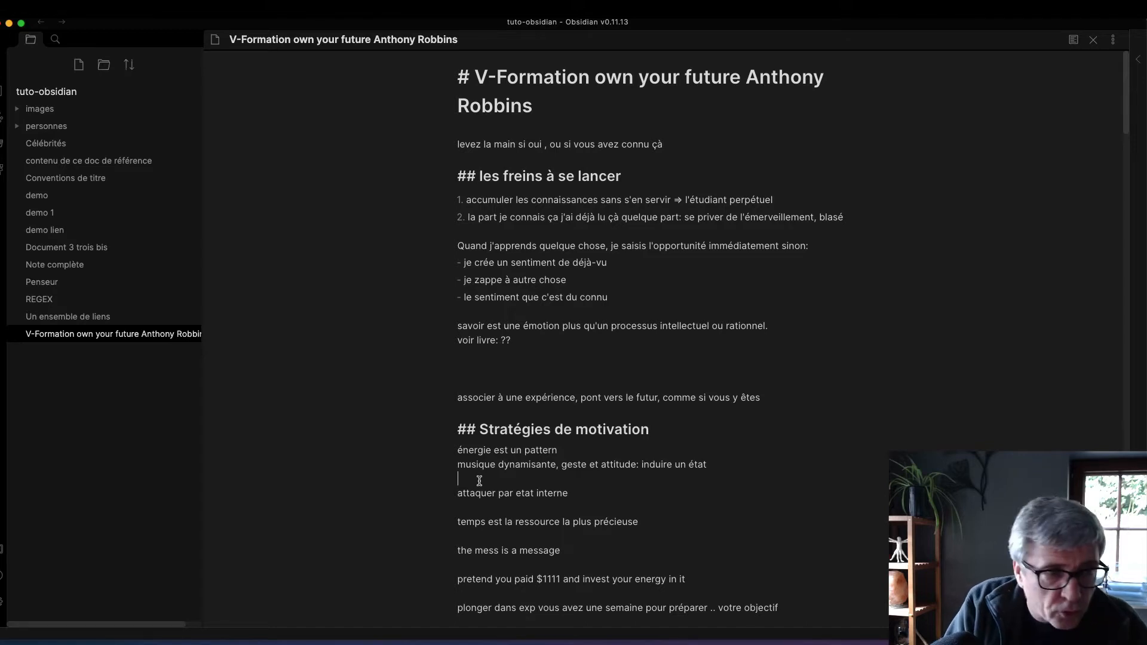
key(Down)
text(-)
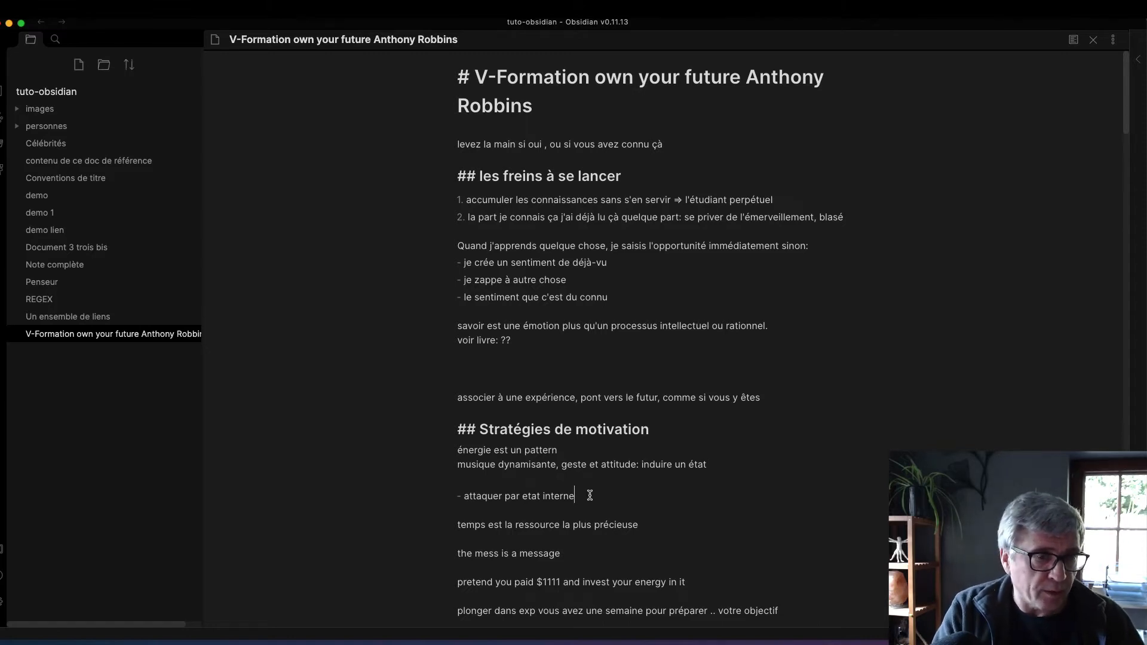
click(589, 496)
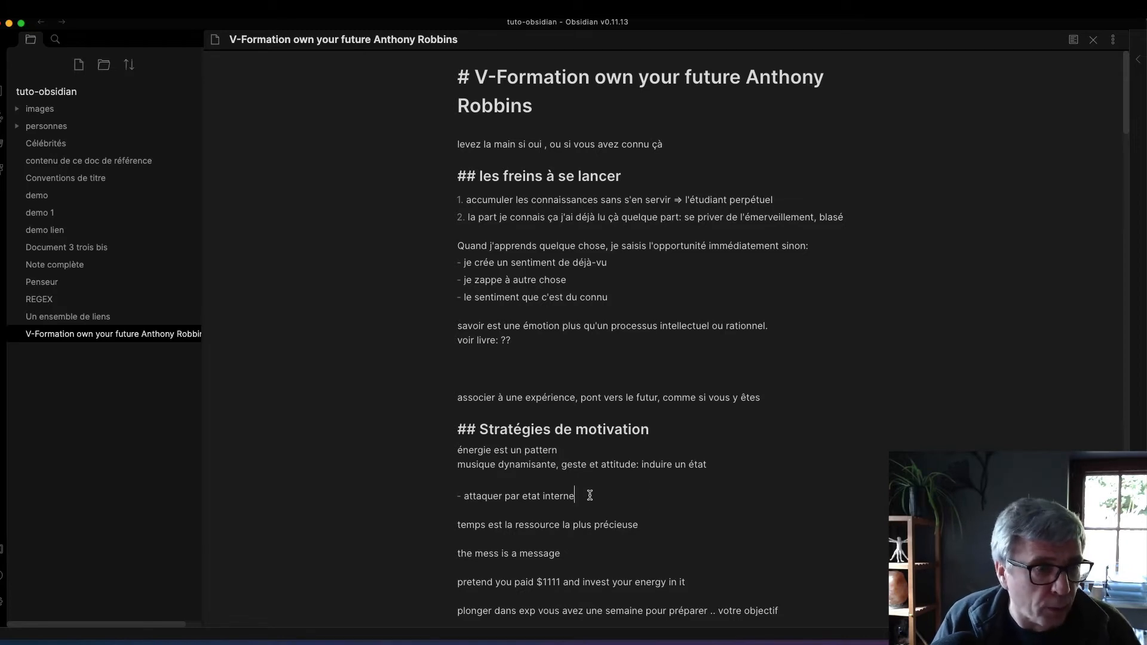
click(520, 478)
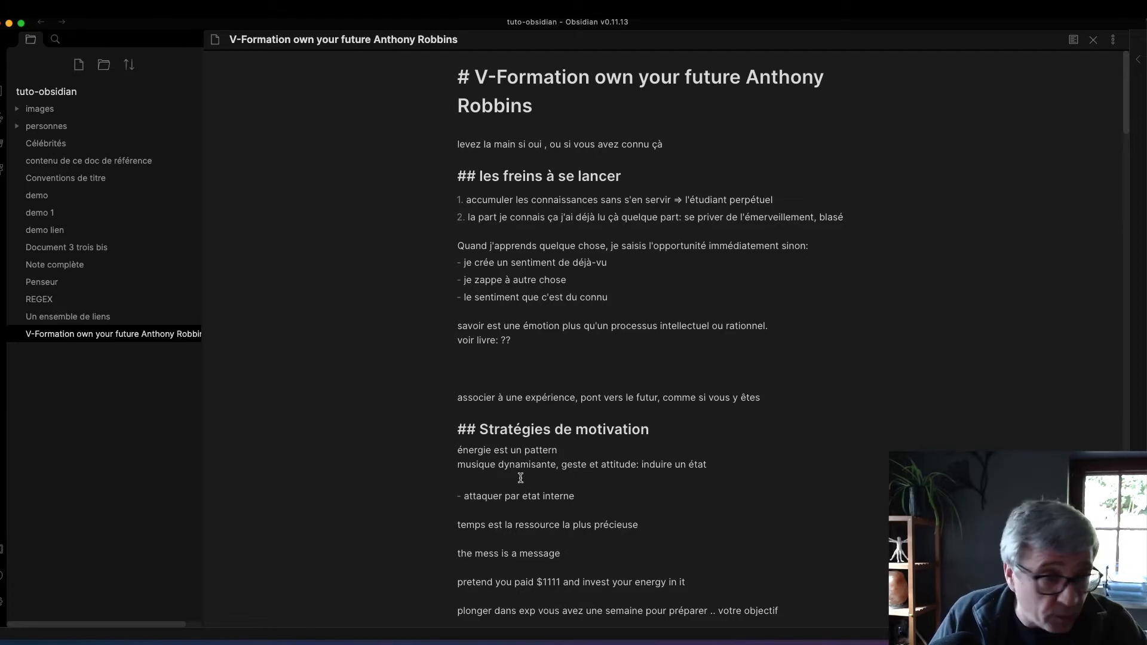
key(BackSpace)
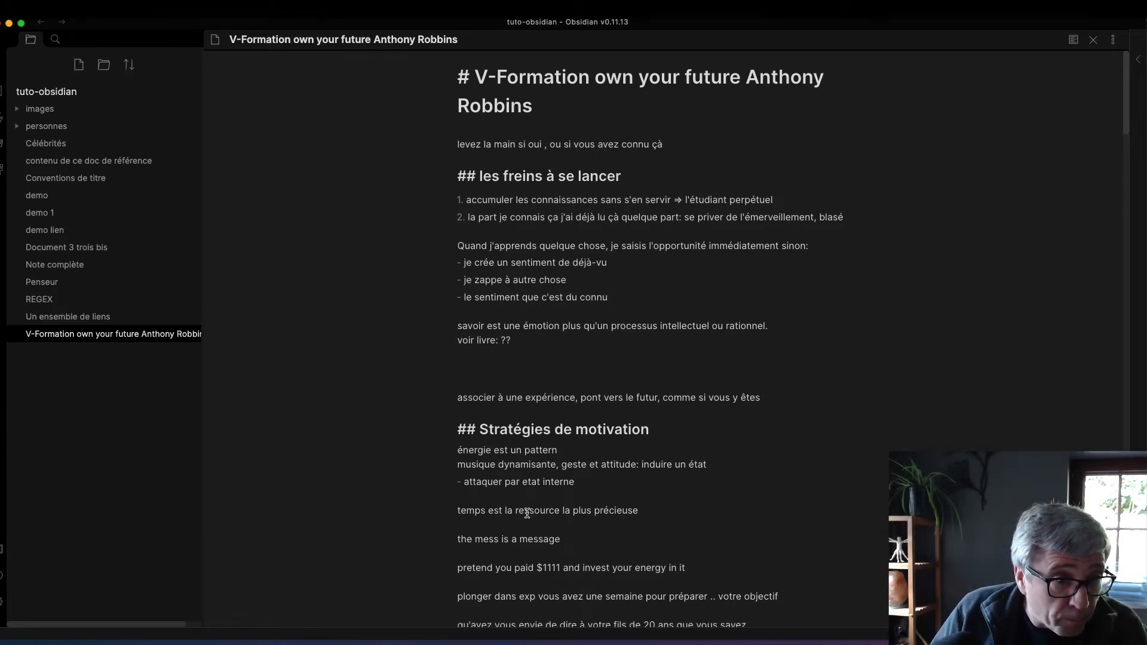
- Insert two extra blank lines above "temps est la ressource la plus précieuse"
click(457, 511)
key(Return)
key(Return)
- Add the line "développement personnel:" above "the mess is a message", separated by a blank line, and make "the mess is a message" a bullet
scroll(570, 540, down, 6)
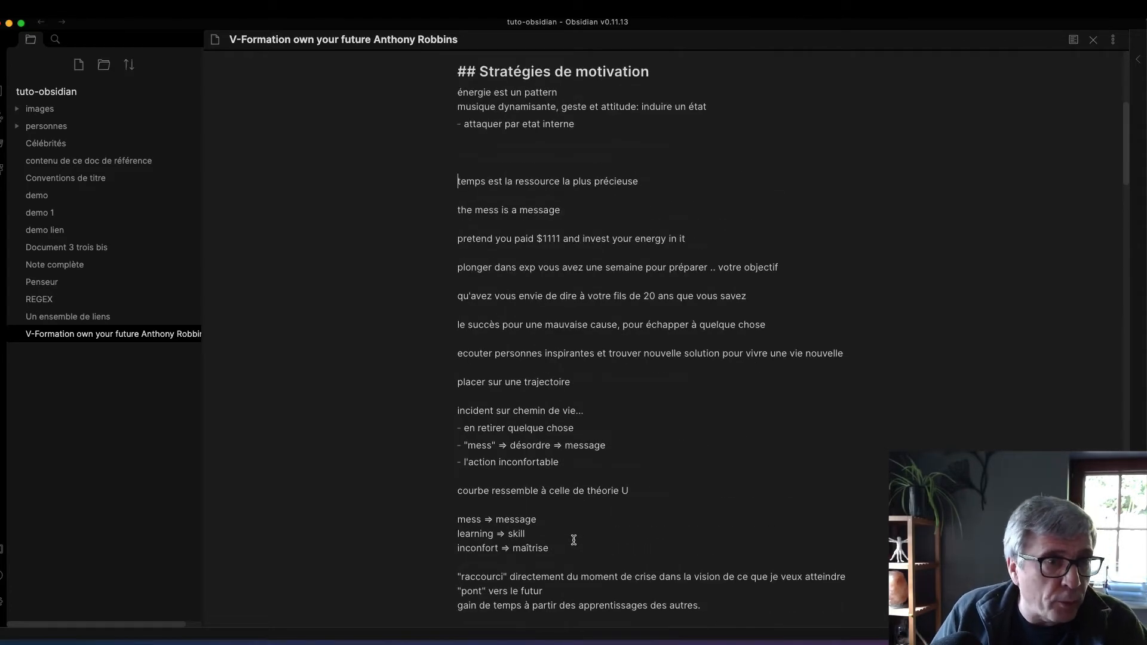
scroll(574, 540, up, 3)
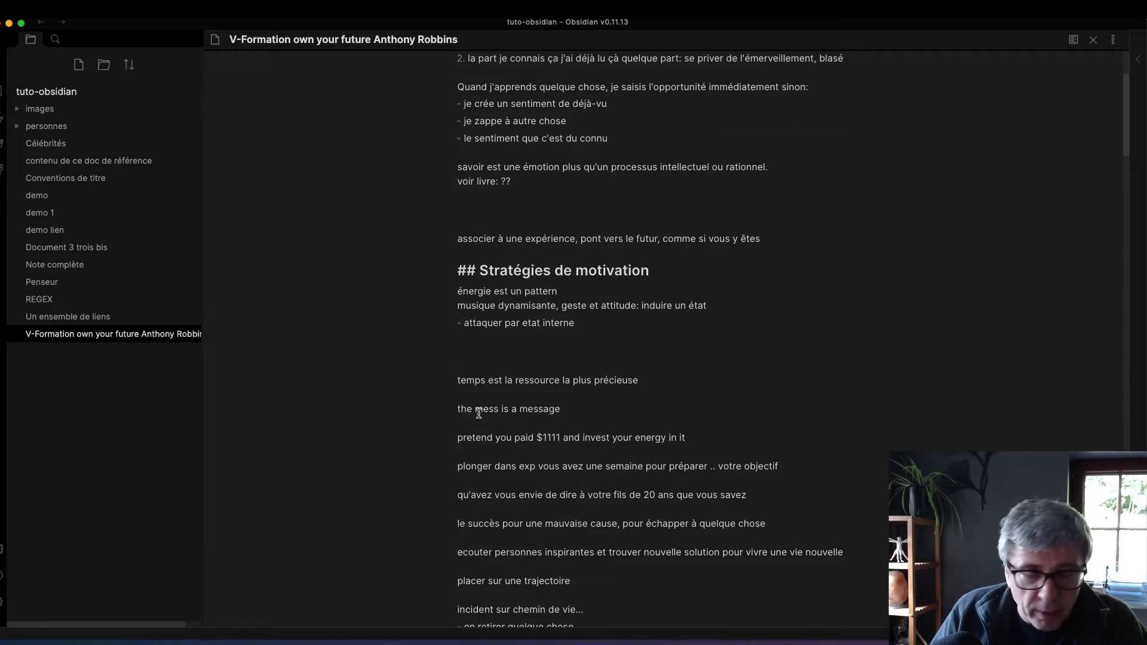
click(458, 408)
key(Return)
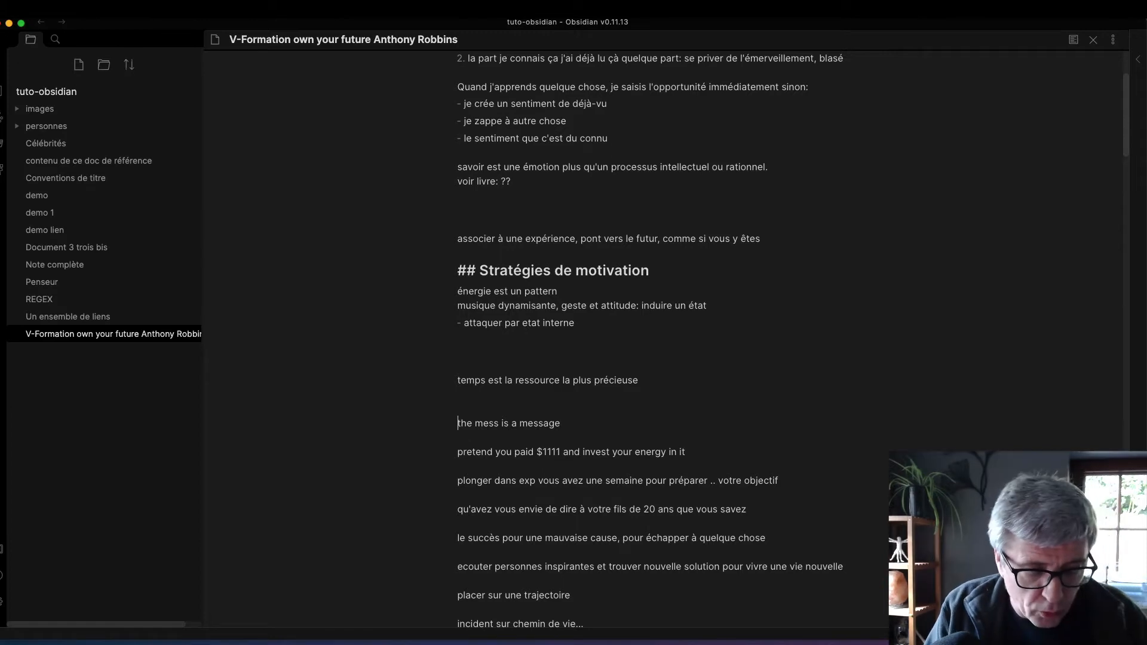
text(développ)
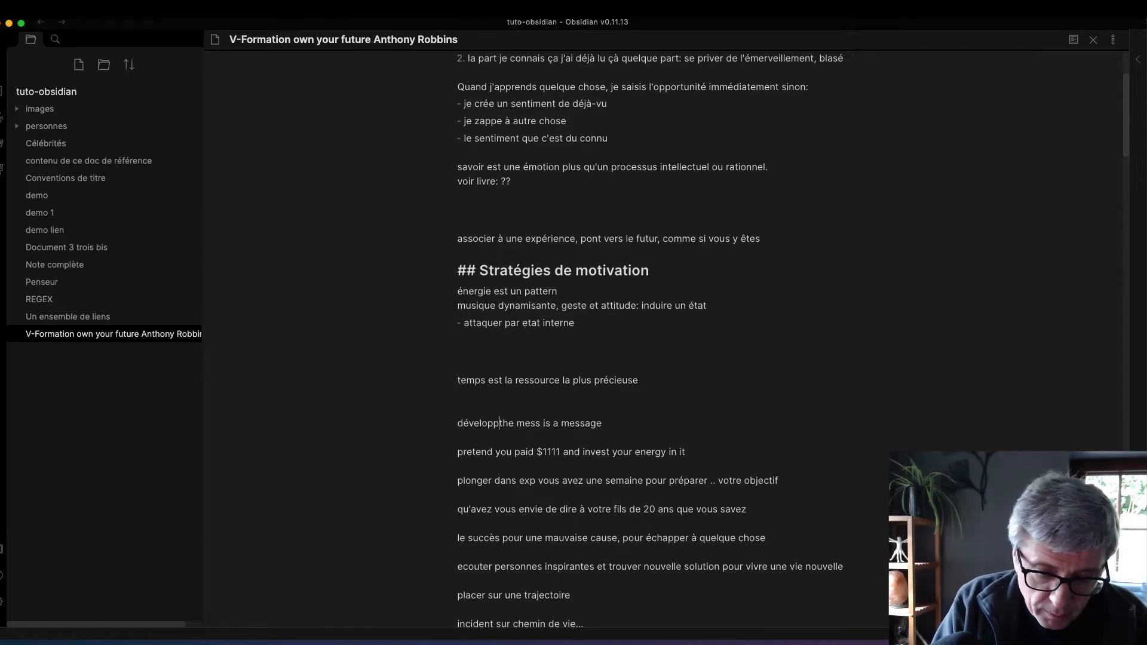
text(ement personn)
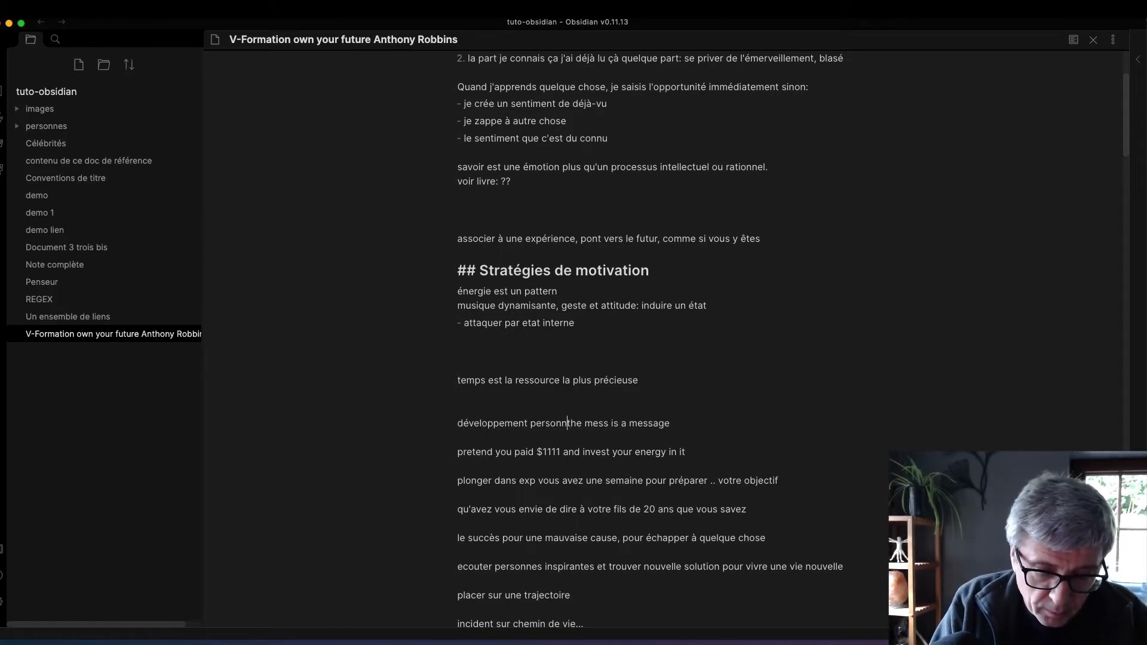
text(el:)
key(Return)
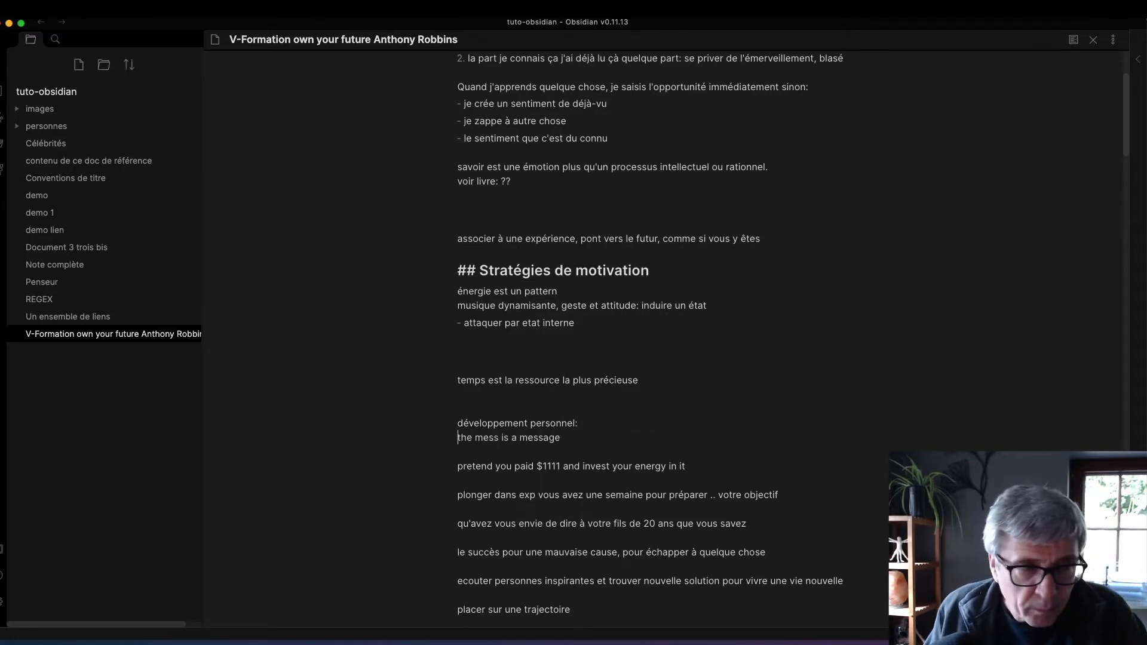
key(Return)
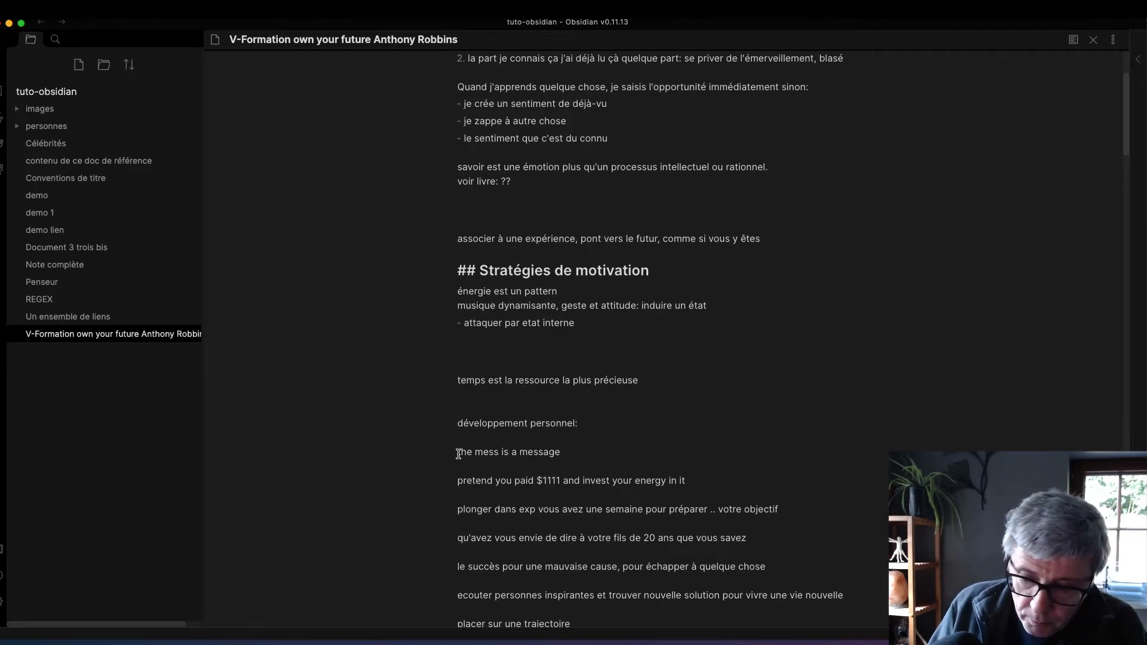
text(-)
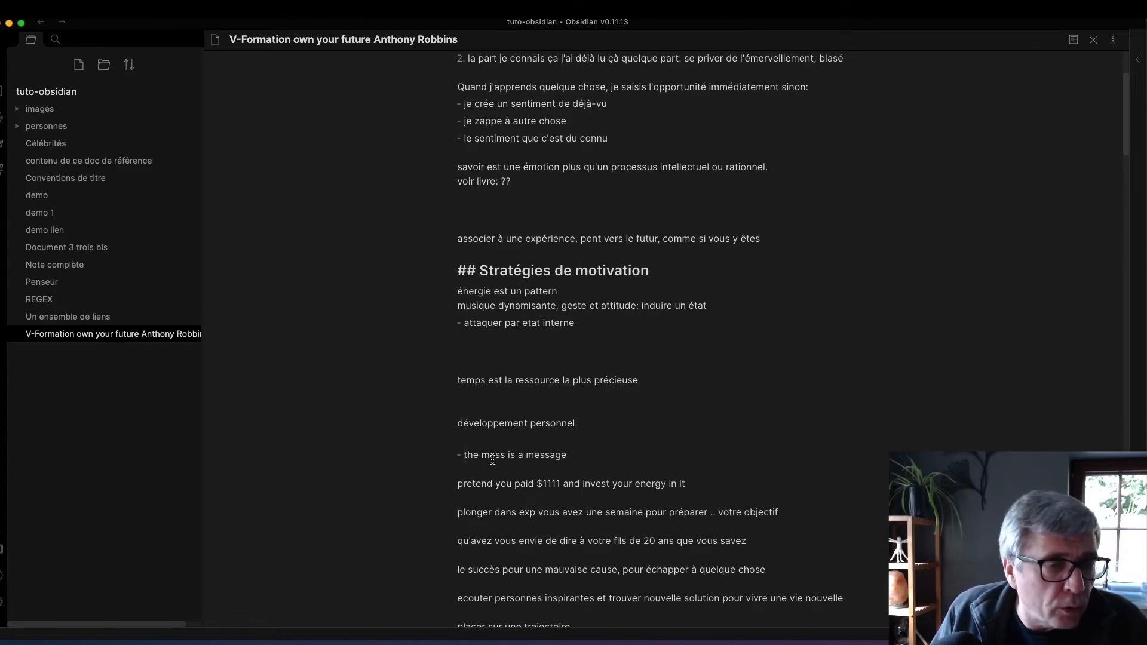
- Move "pretend you paid $1111 and invest your energy in it" into the motivation section, below a new bullet "même si c'est gratuit:"
drag(458, 484, 696, 484)
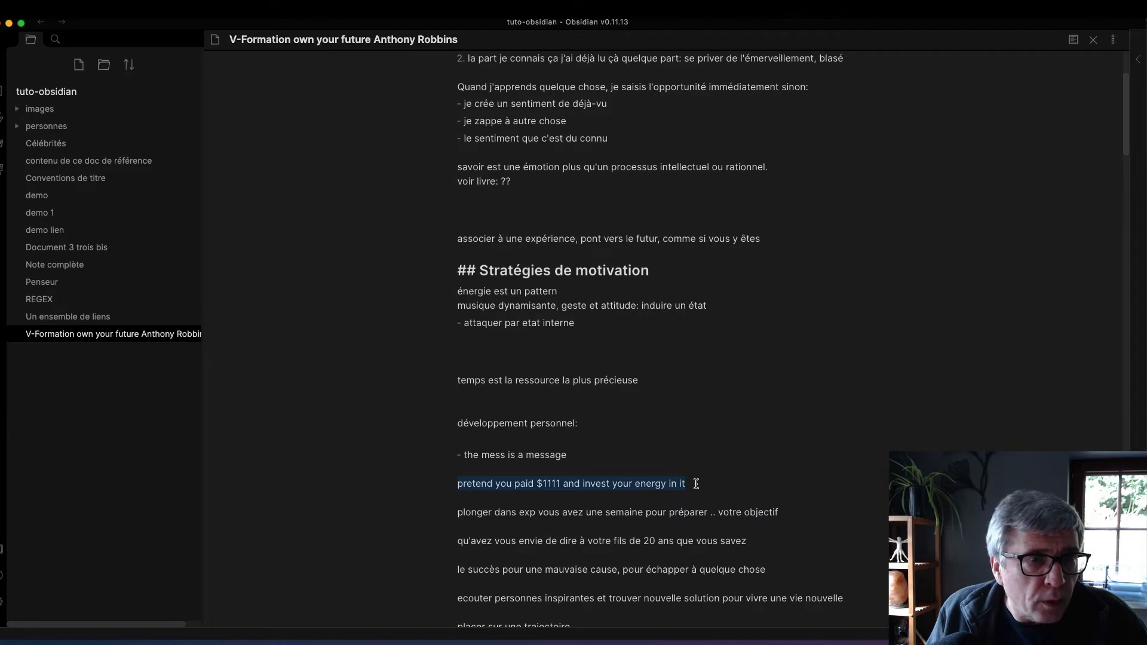
key(ctrl+x)
click(503, 355)
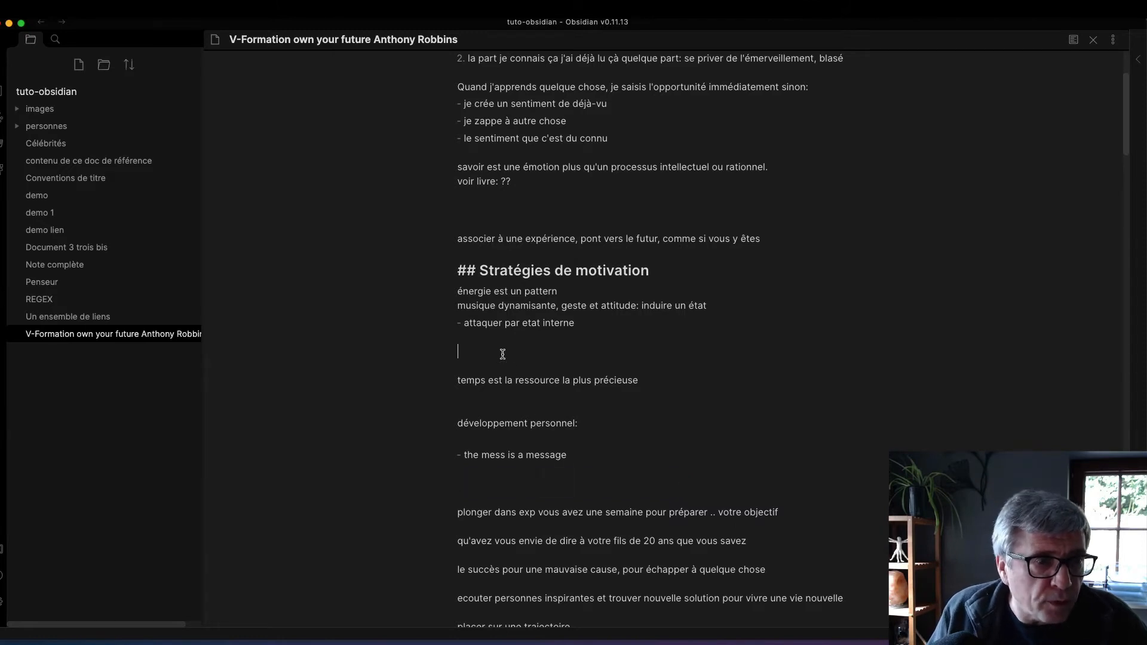
text(- m)
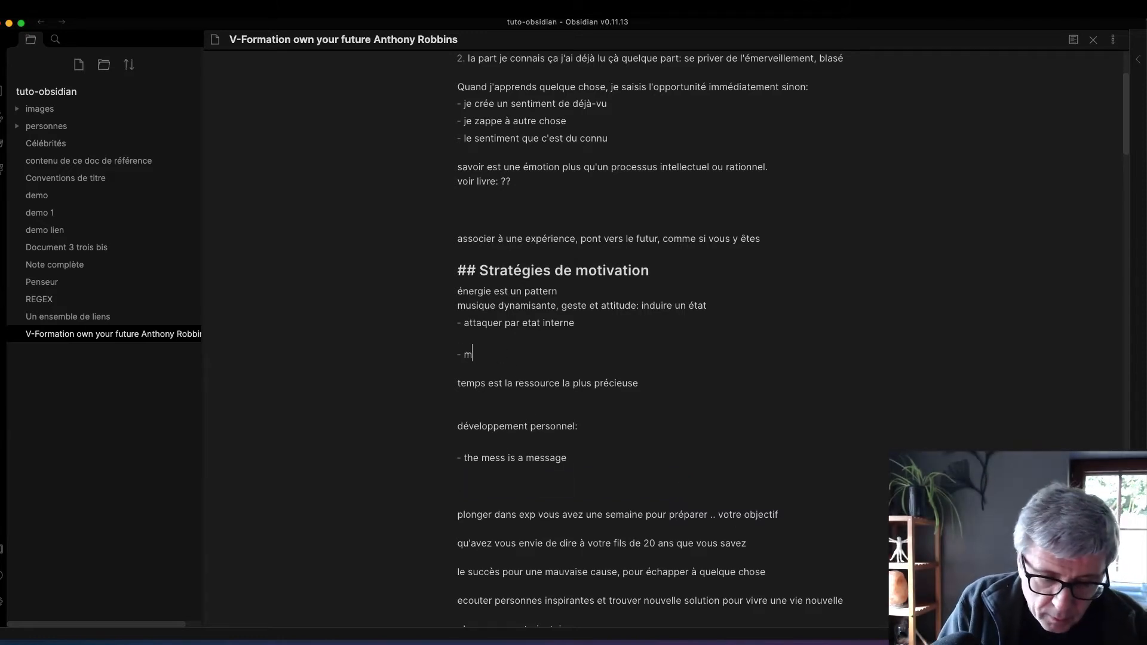
text(ême si c'es)
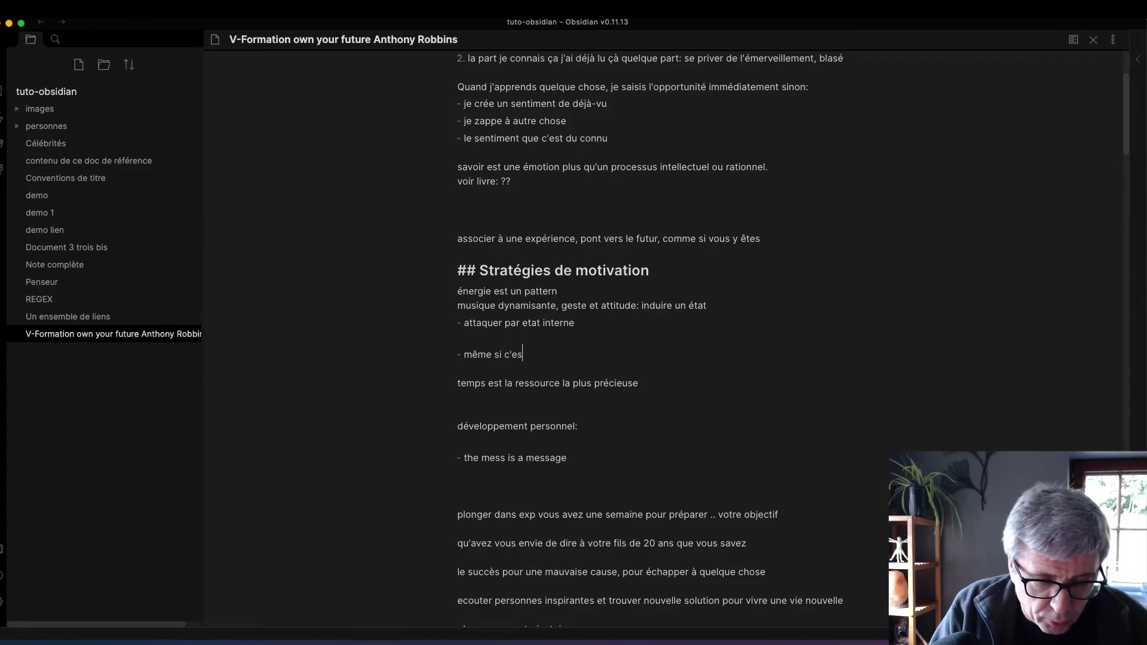
text(t gratuit:)
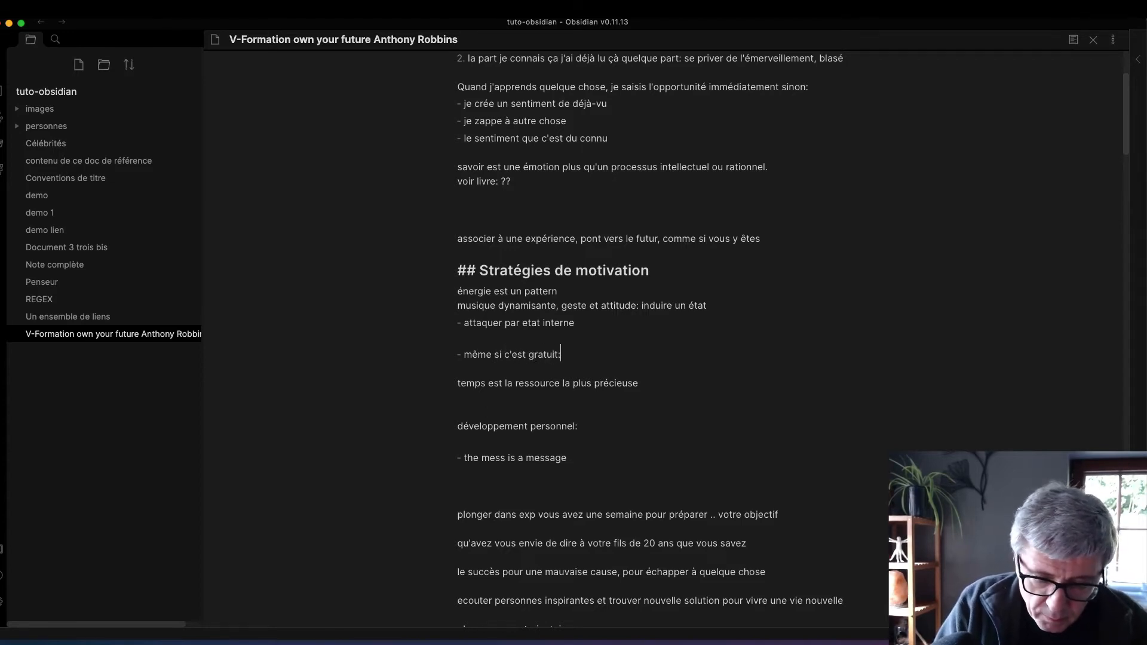
key(Return)
key(super+v)
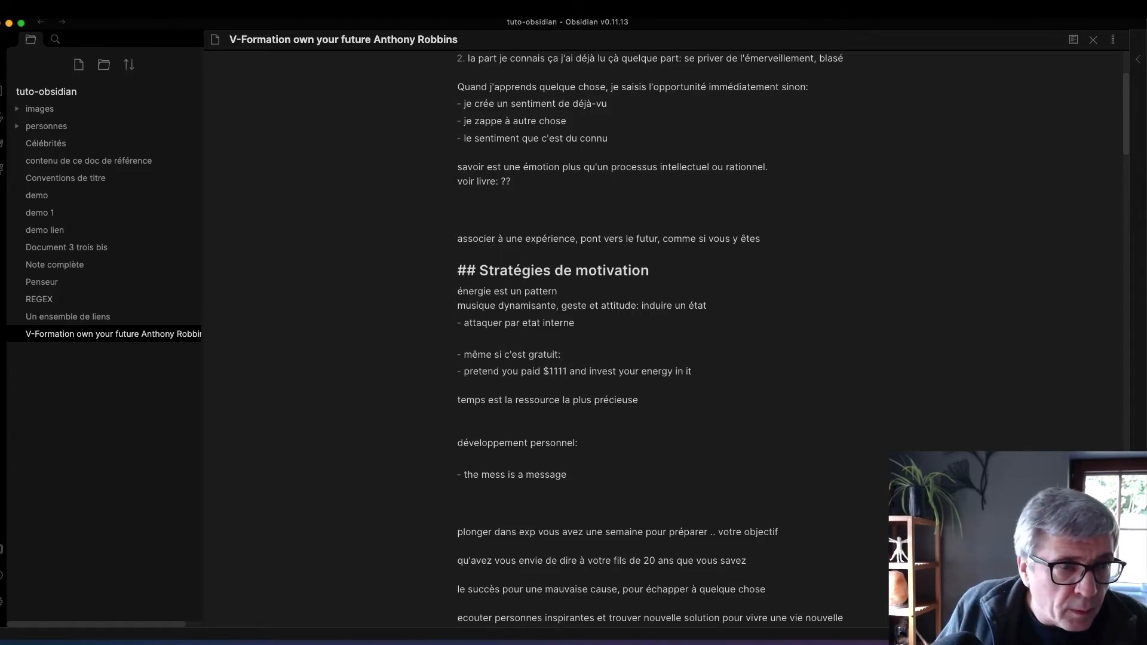
- Join the "pretend you paid $1111" bullet onto the end of the "même si c'est gratuit:" line, without its dash
click(567, 356)
key(Delete)
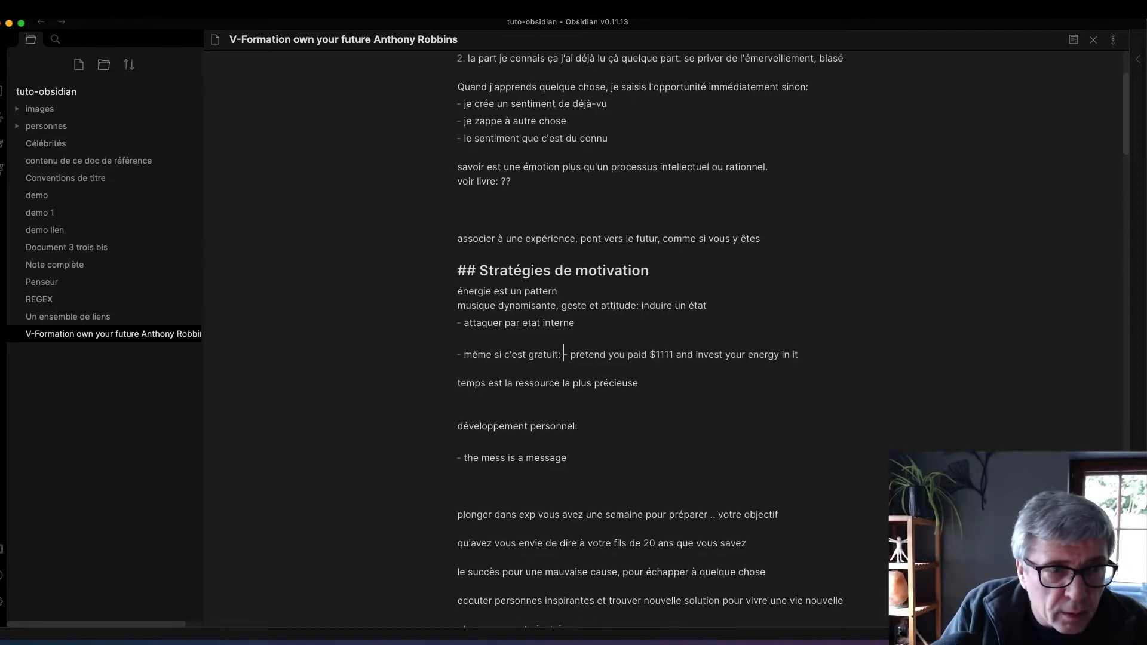
key(Delete)
key(Delete)
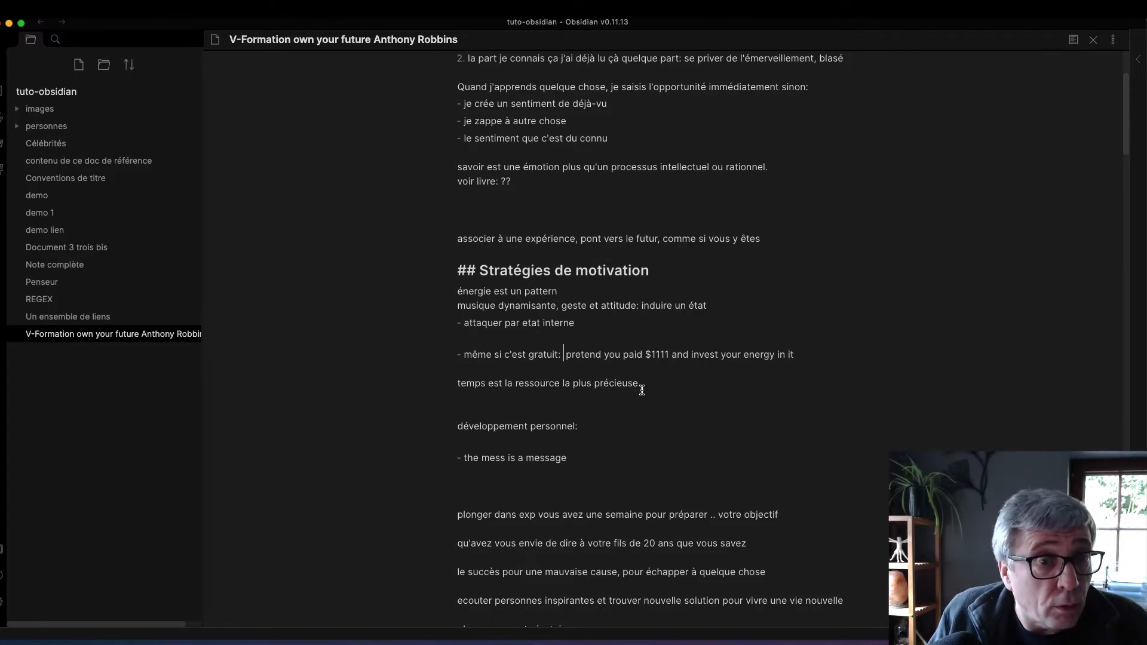
- Copy "plonger dans exp" as a new bullet below the "même si c'est gratuit" line and end the list with blank space
click(484, 443)
scroll(492, 512, down, 5)
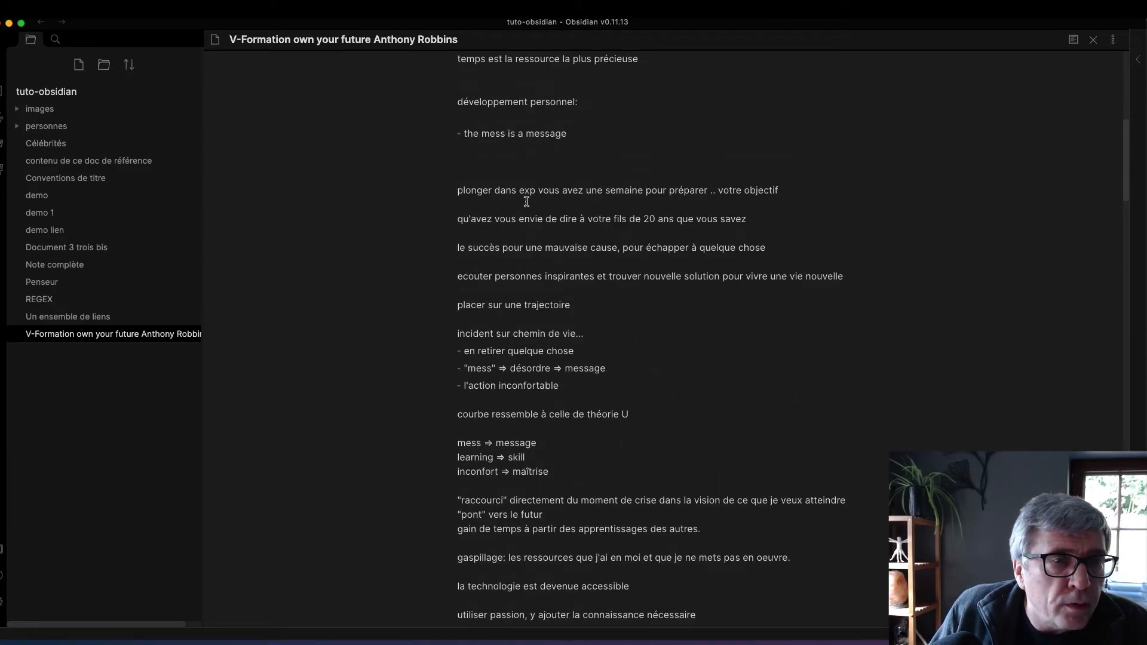
drag(456, 190, 809, 185)
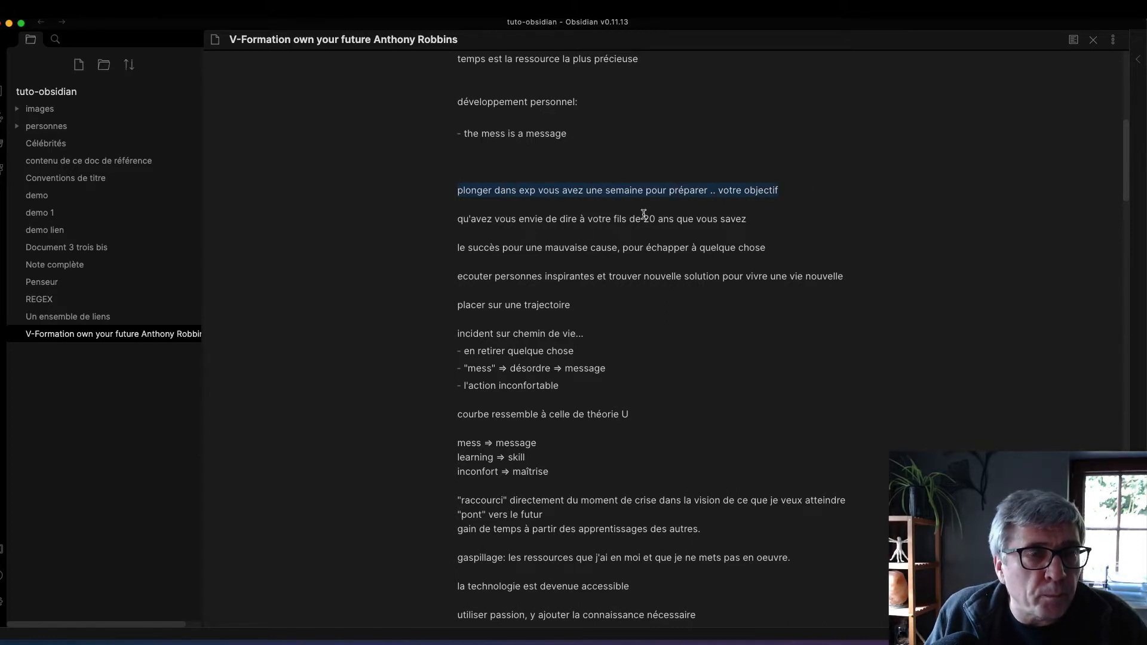
click(534, 211)
drag(458, 191, 536, 189)
scroll(569, 173, up, 5)
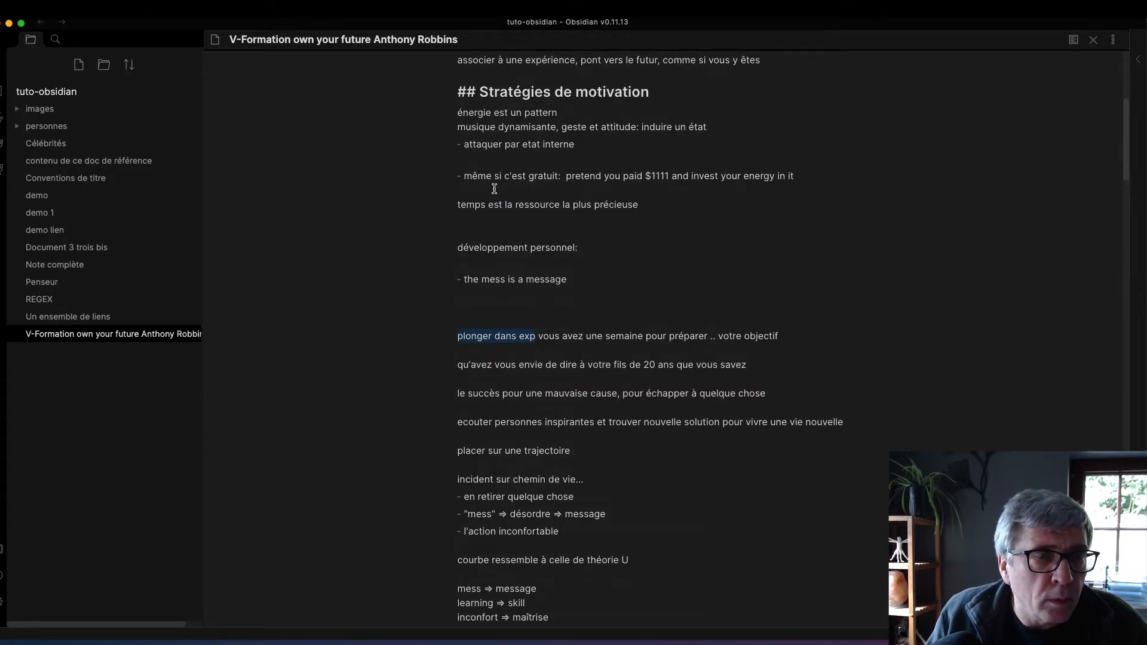
click(821, 174)
key(Return)
key(super+v)
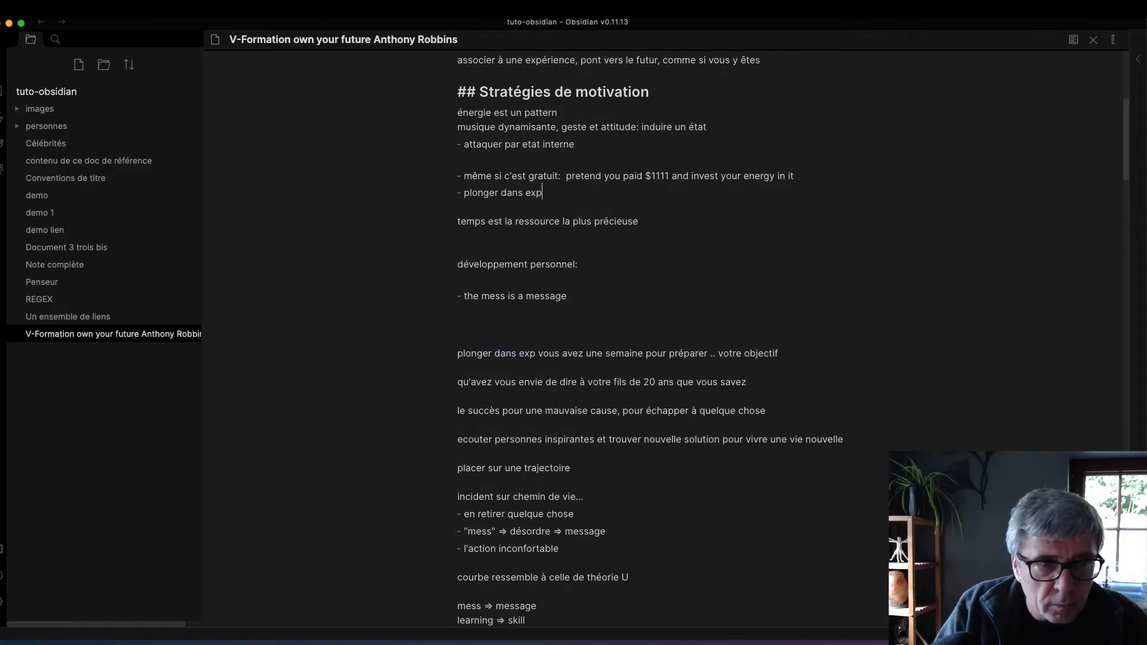
key(Return)
key(Return)
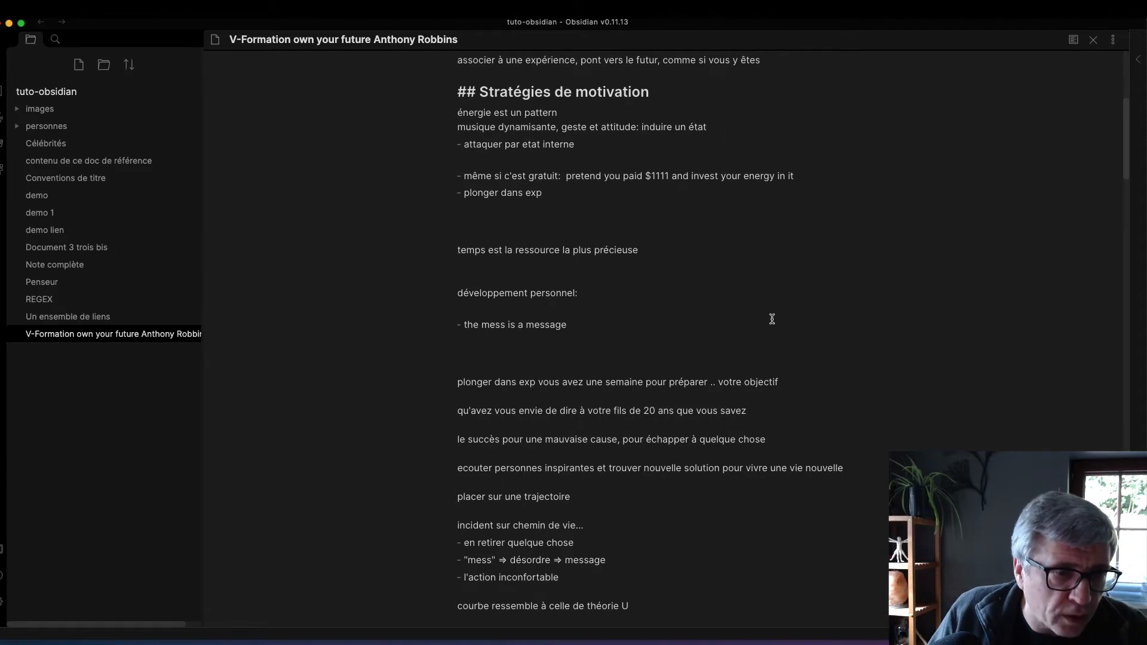
- Add the line "vouloir atteindre un objectif pour échapper à quelque chose" above "le succès pour une mauvaise cause"
scroll(770, 319, down, 2)
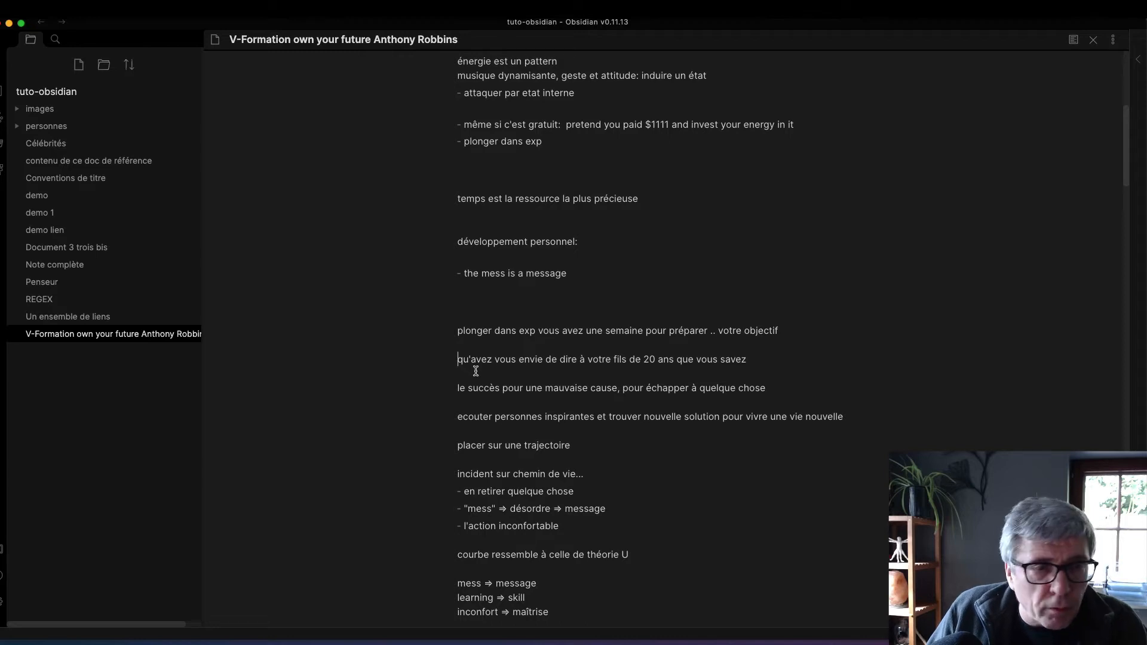
scroll(525, 373, down, 3)
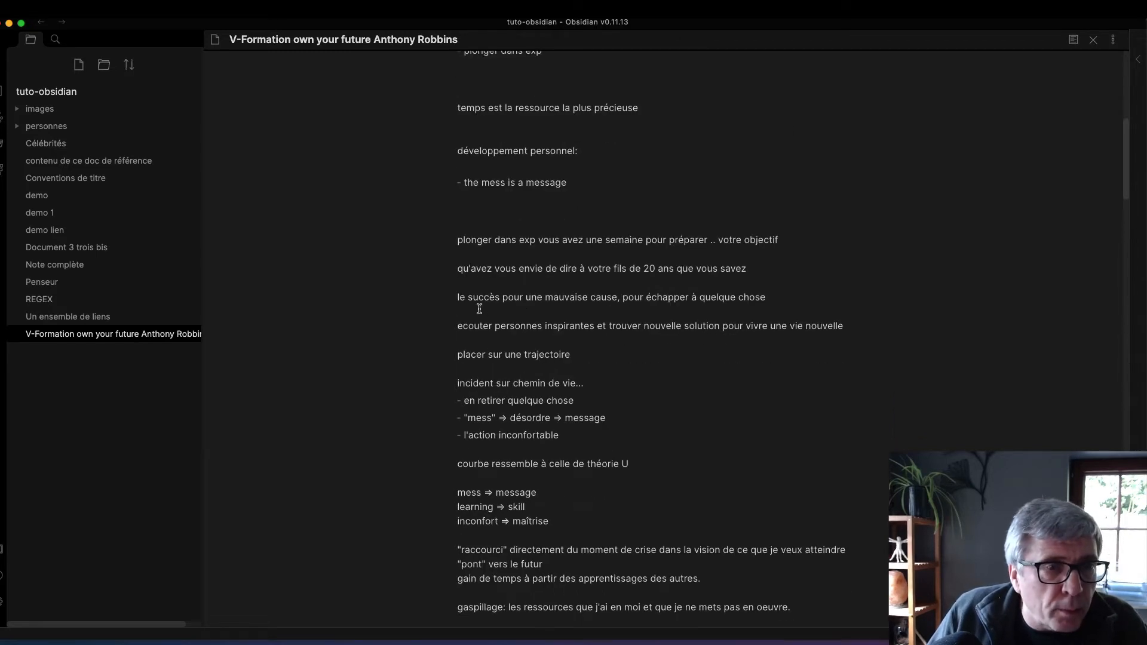
scroll(533, 312, down, 1)
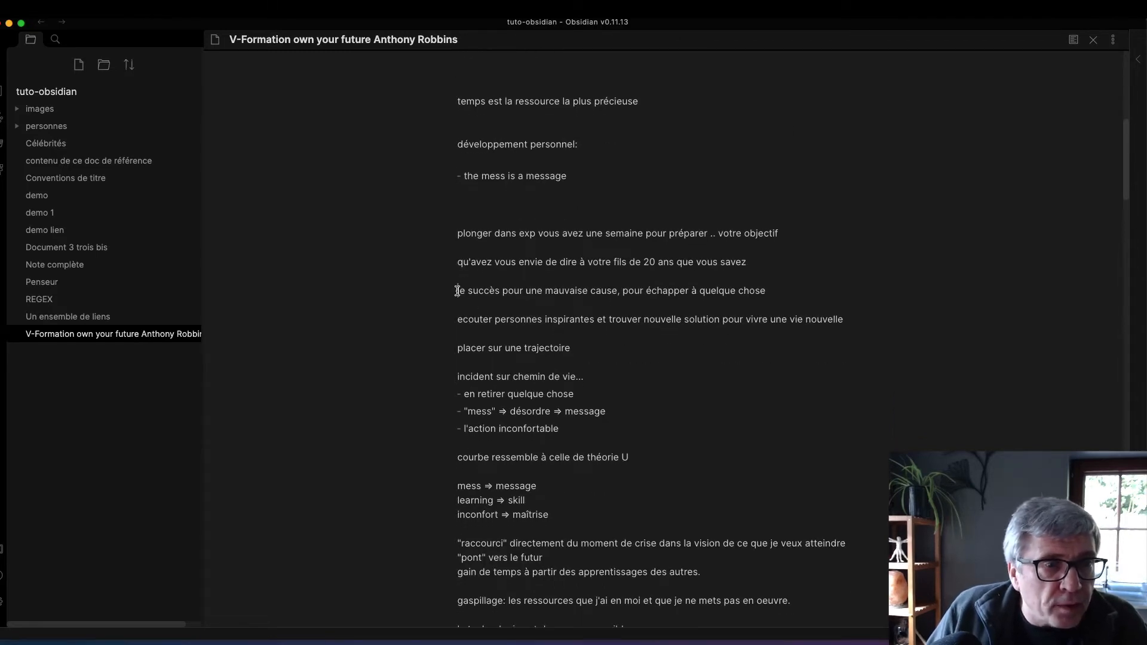
click(458, 290)
key(Return)
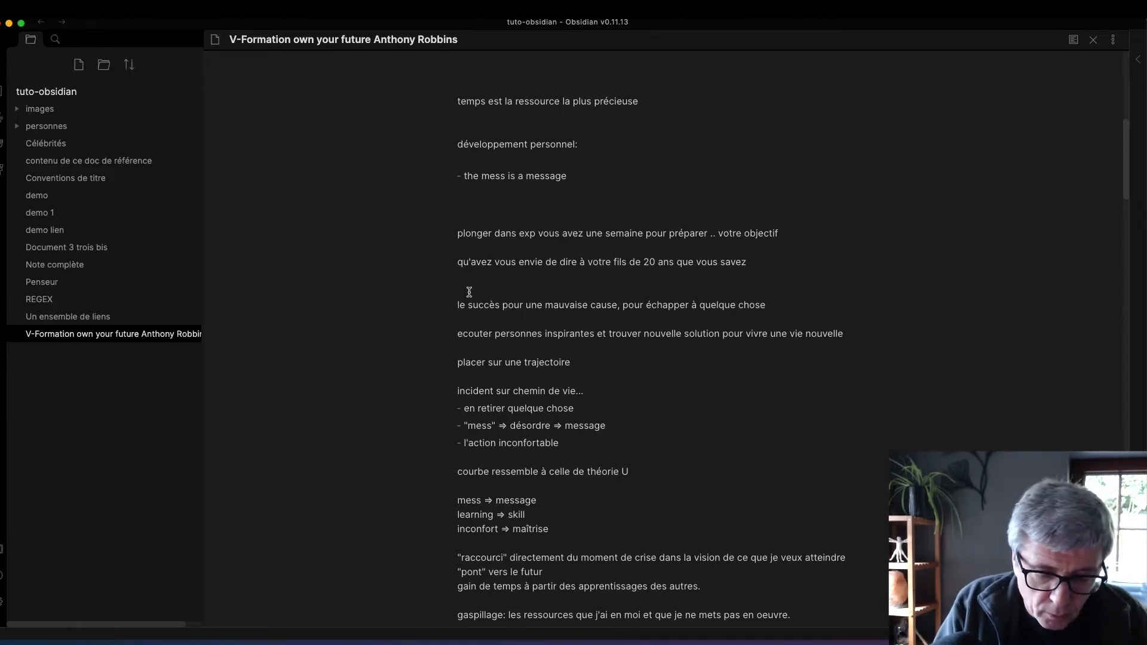
text(vouiloir-)
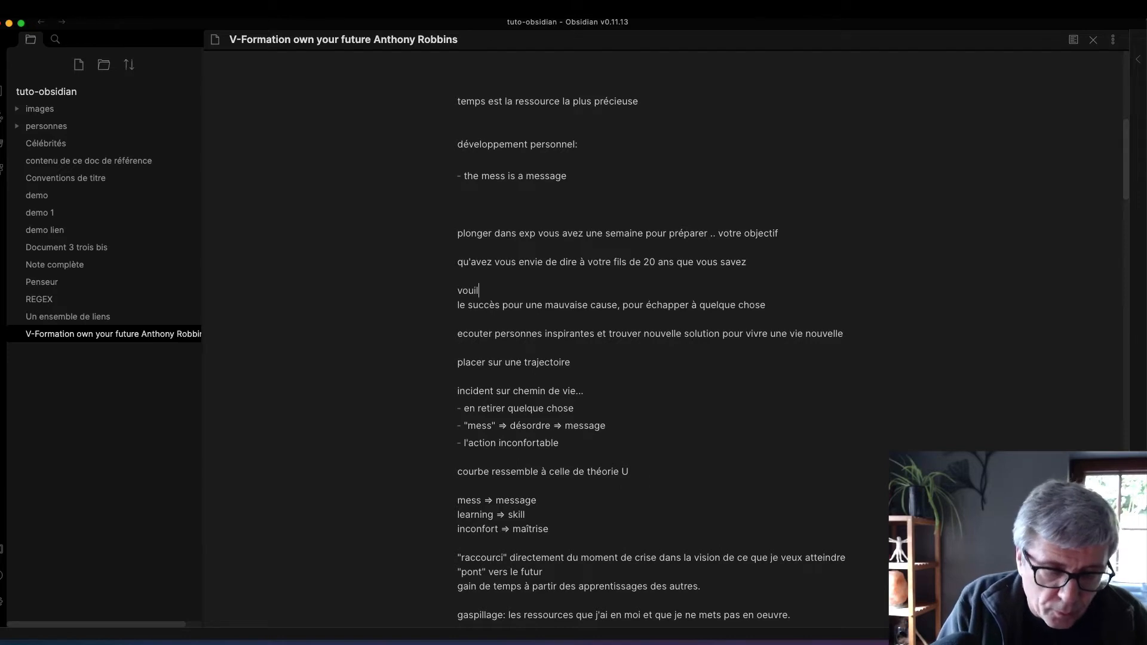
key(BackSpace)
key(BackSpace)
key(BackSpace)
key(BackSpace)
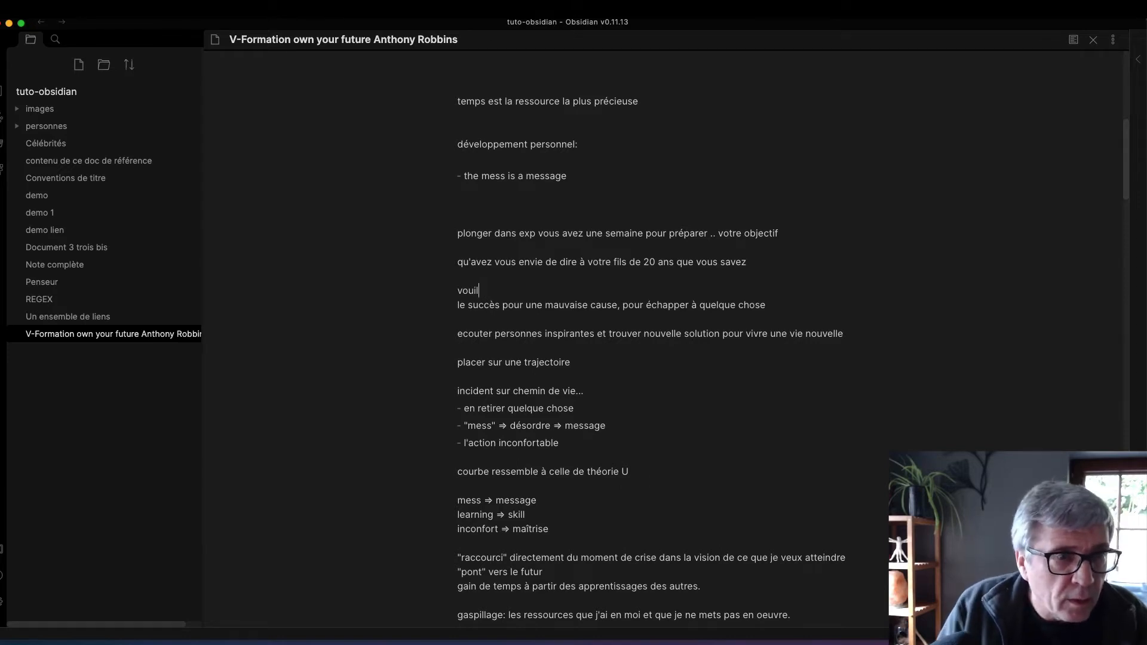
key(BackSpace)
key(BackSpace)
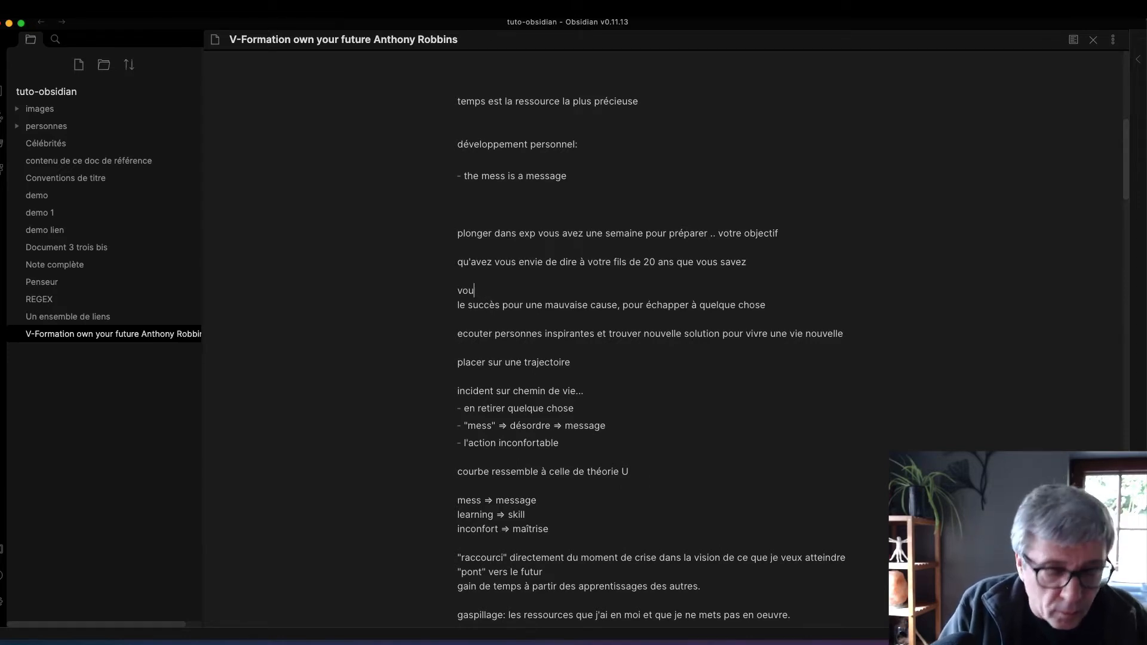
text(loir )
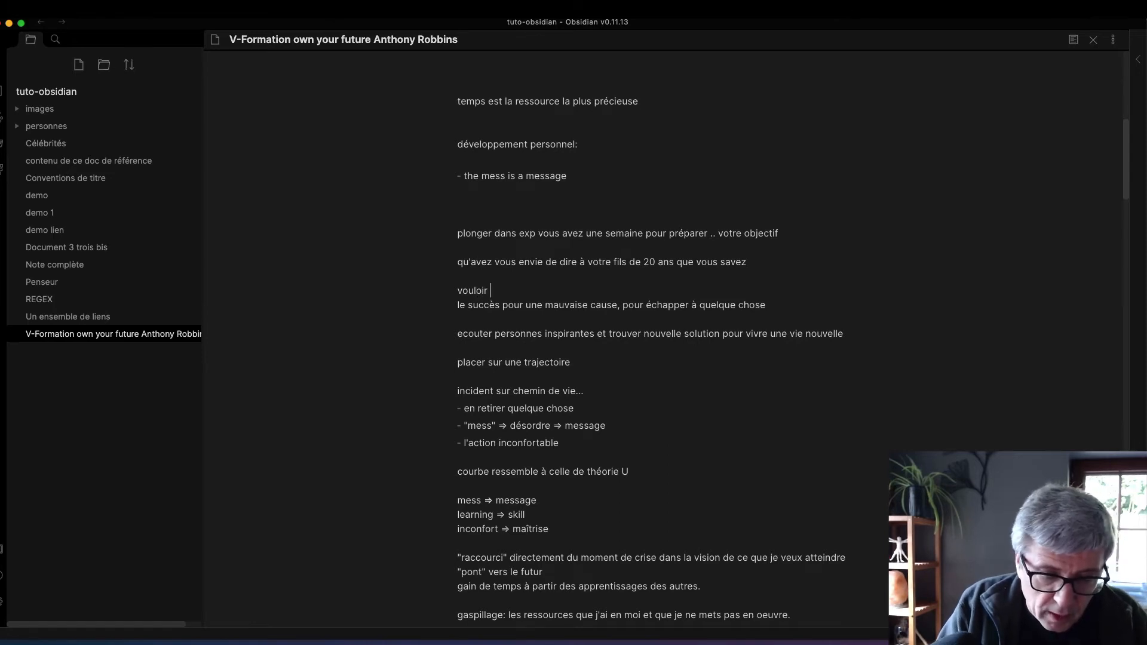
text(atteindre un ovb)
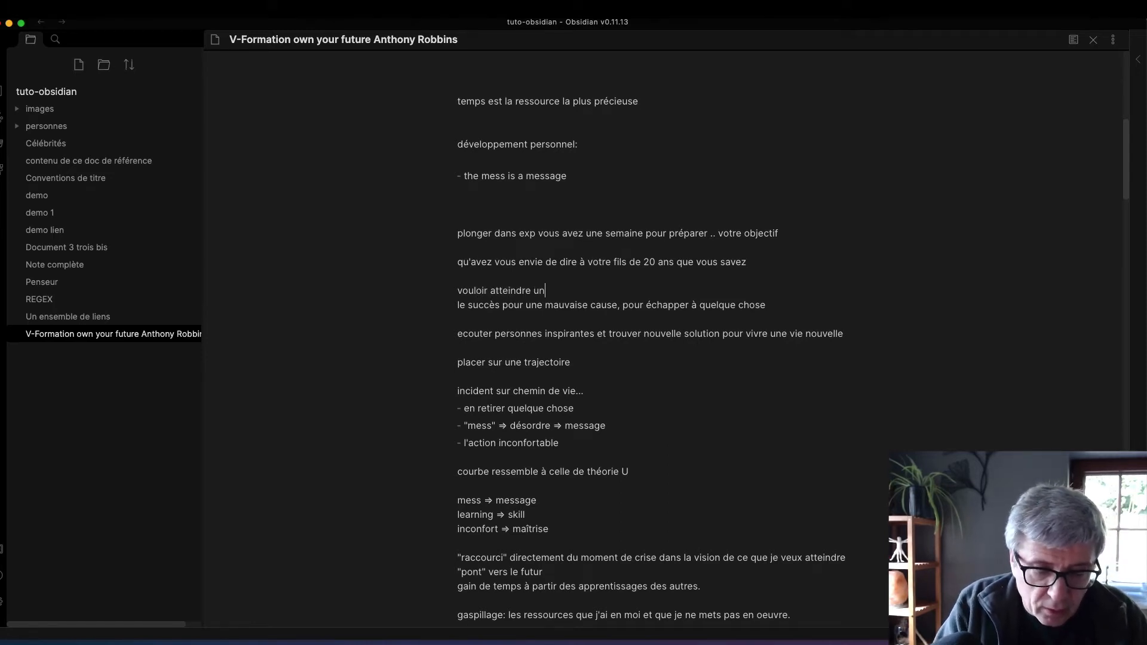
key(BackSpace)
key(BackSpace)
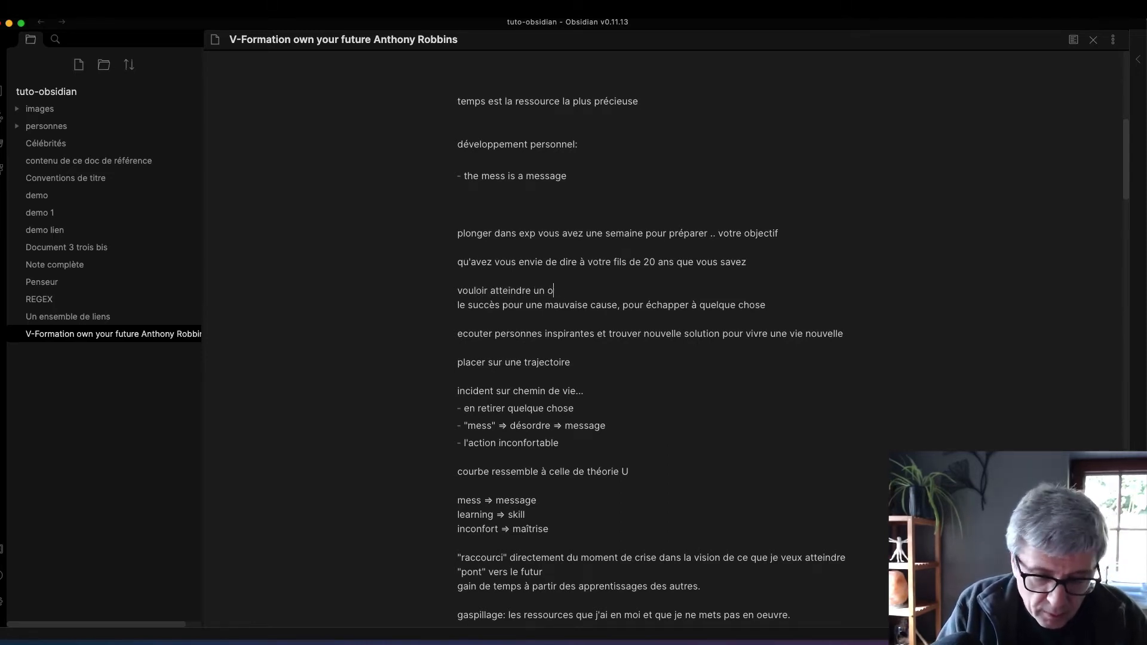
text(bjecti)
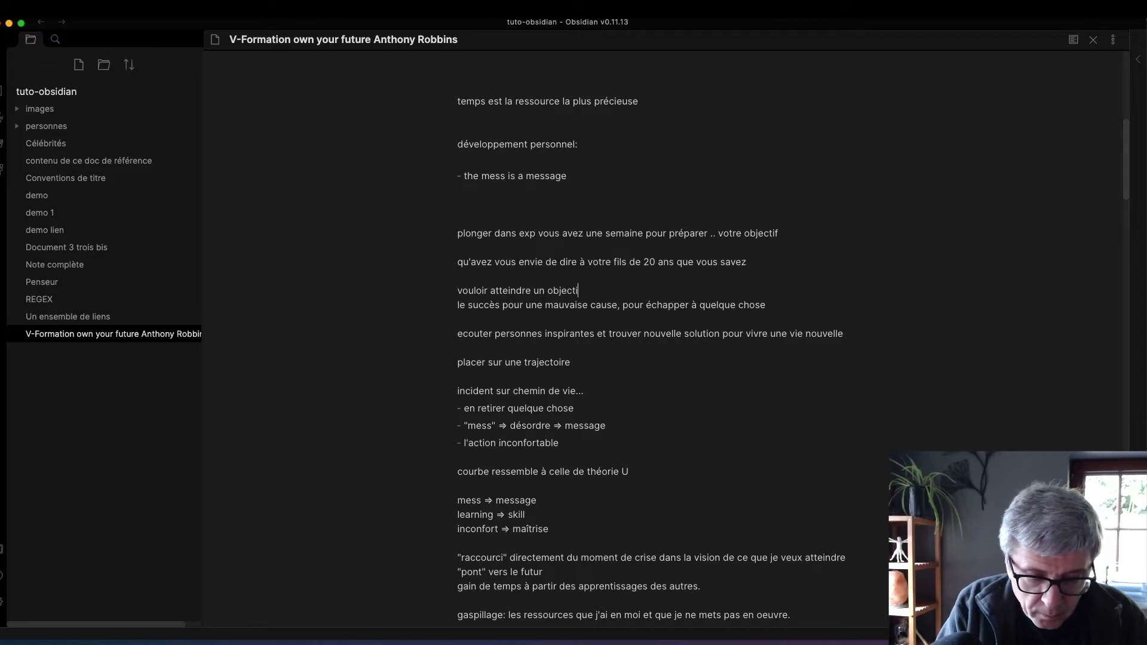
text(f pour écha&p)
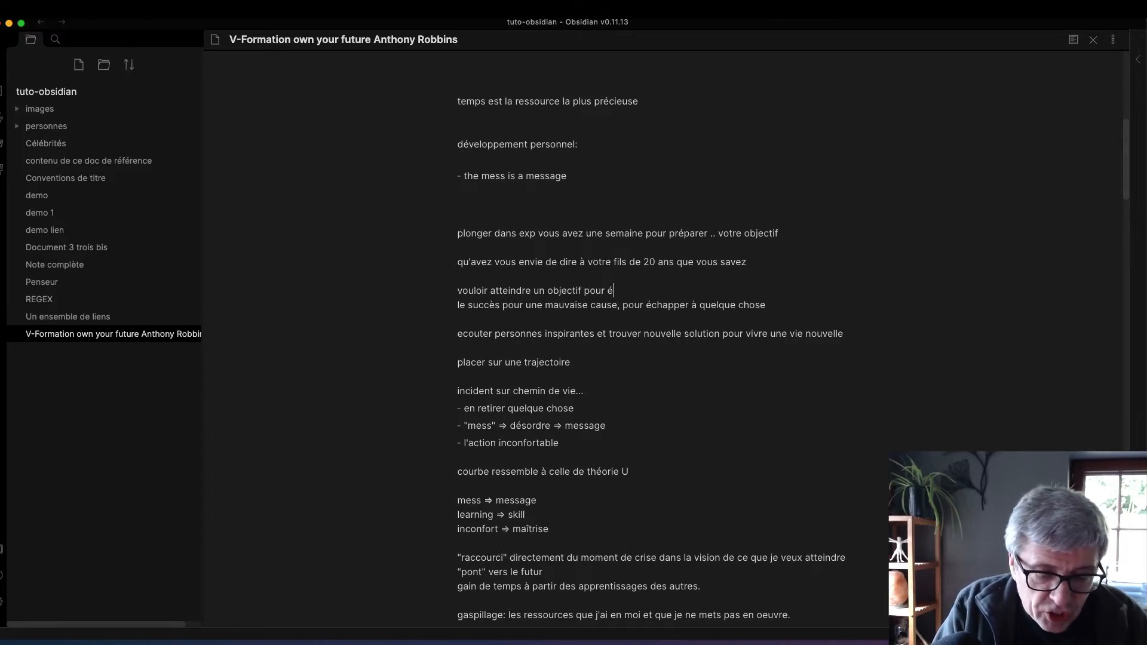
key(BackSpace)
key(BackSpace)
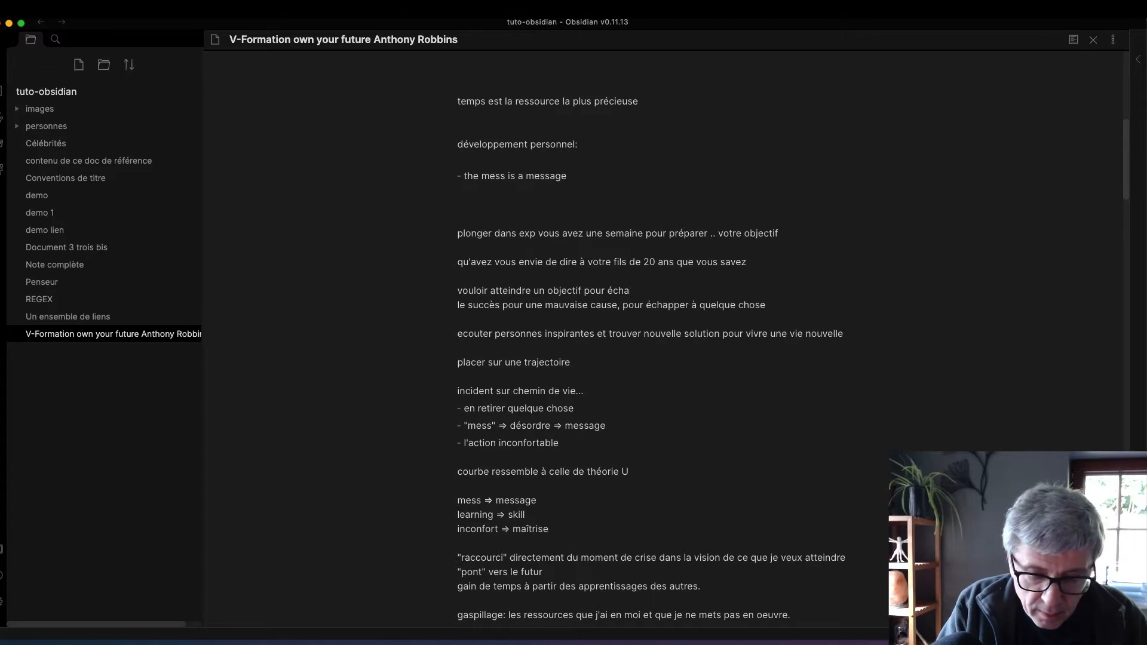
text(pper à quel)
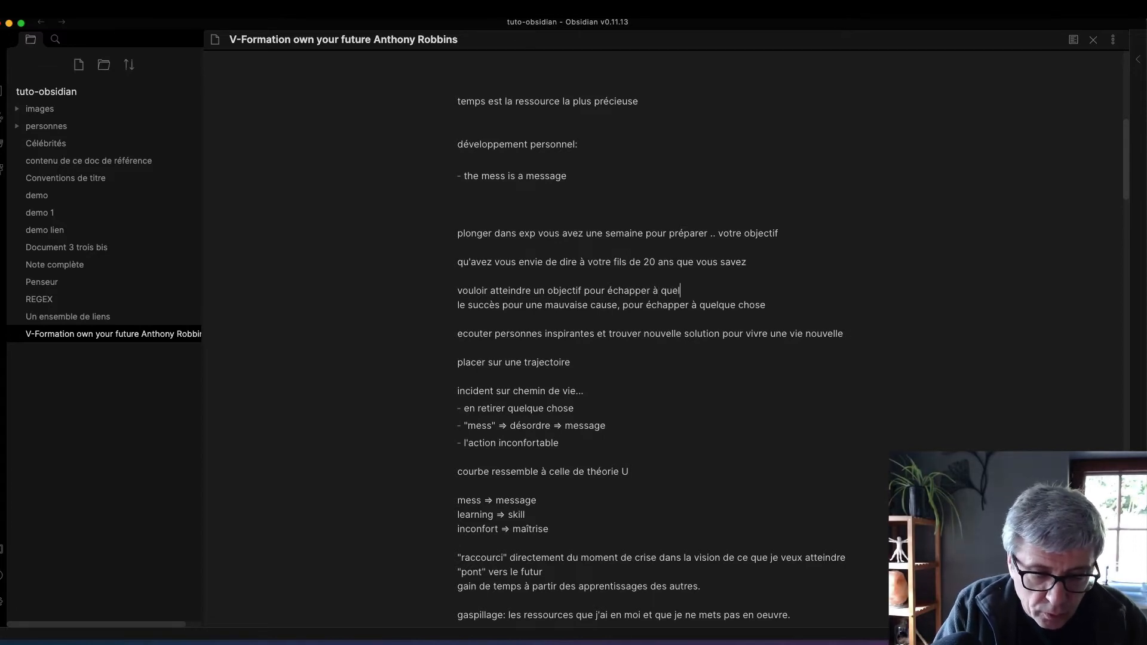
text(que chose)
key(Return)
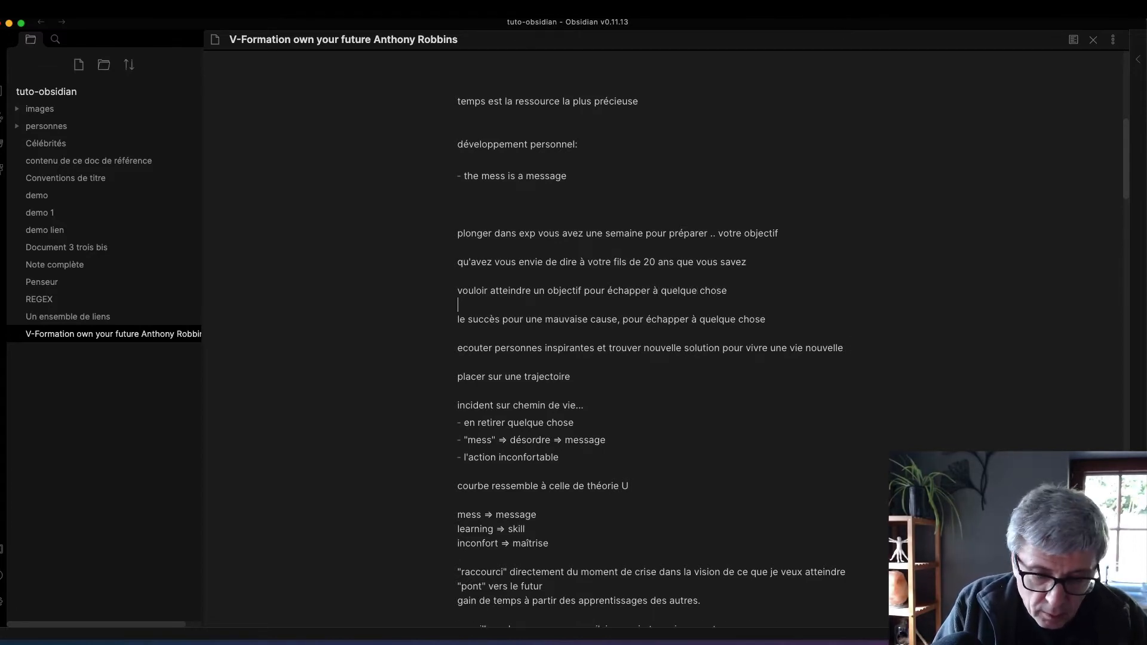
- Add the bullet 'métaprogamme "s'éloigner de"' below the "vouloir atteindre un objectif" line
text(-)
key(BackSpace)
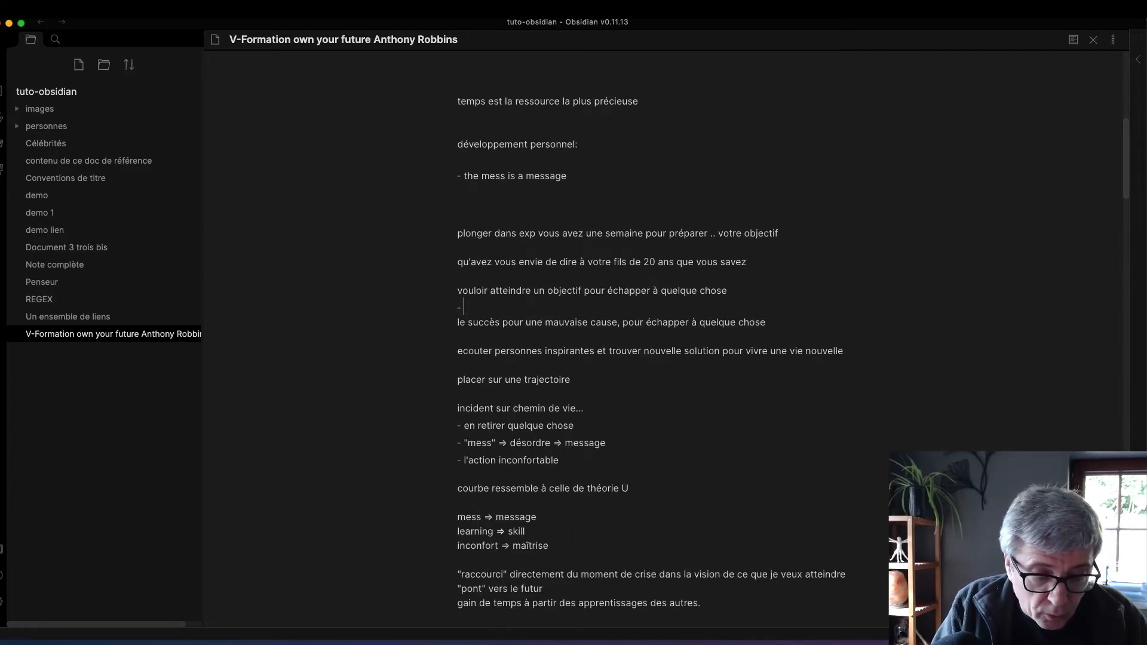
text(métapt)
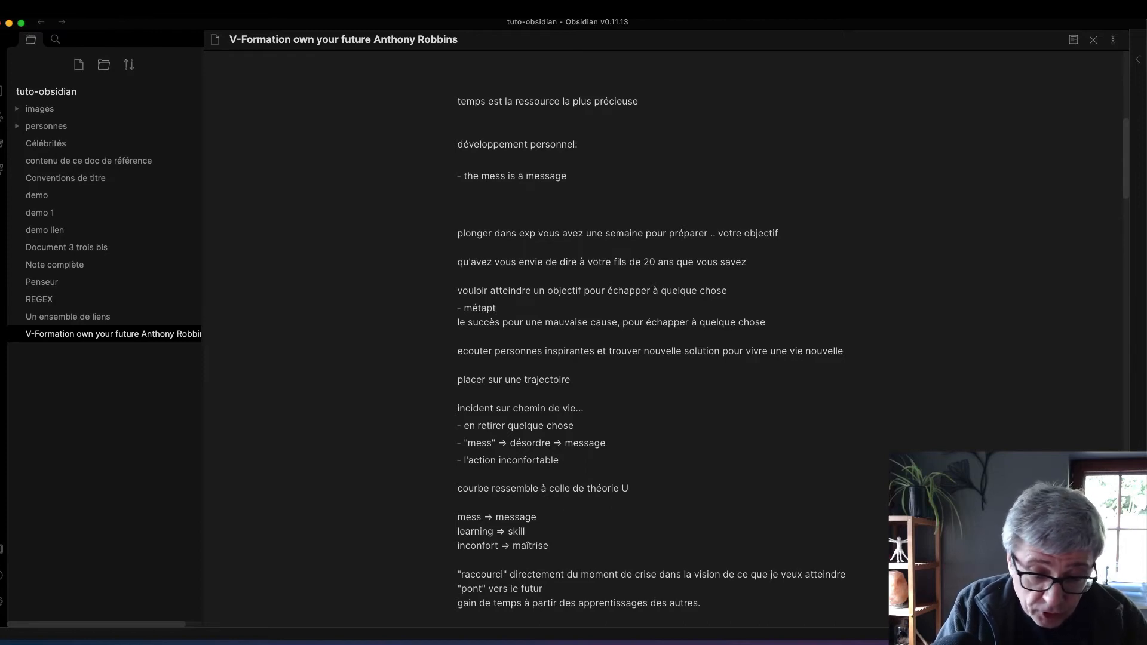
key(BackSpace)
text(rogamme)
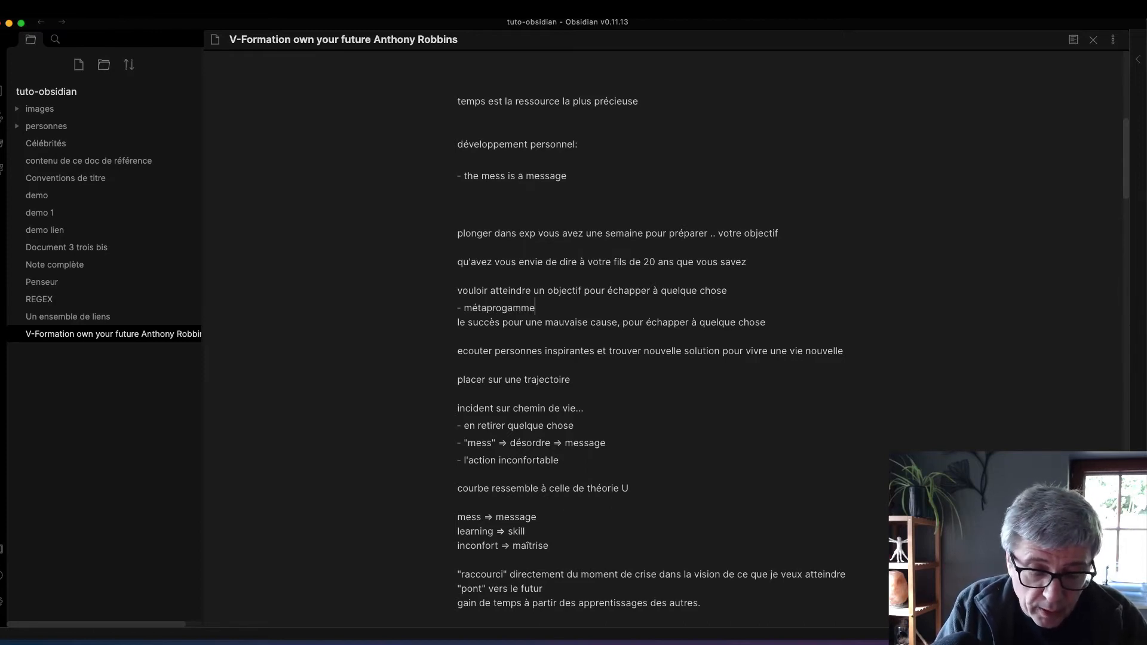
text( "s'él)
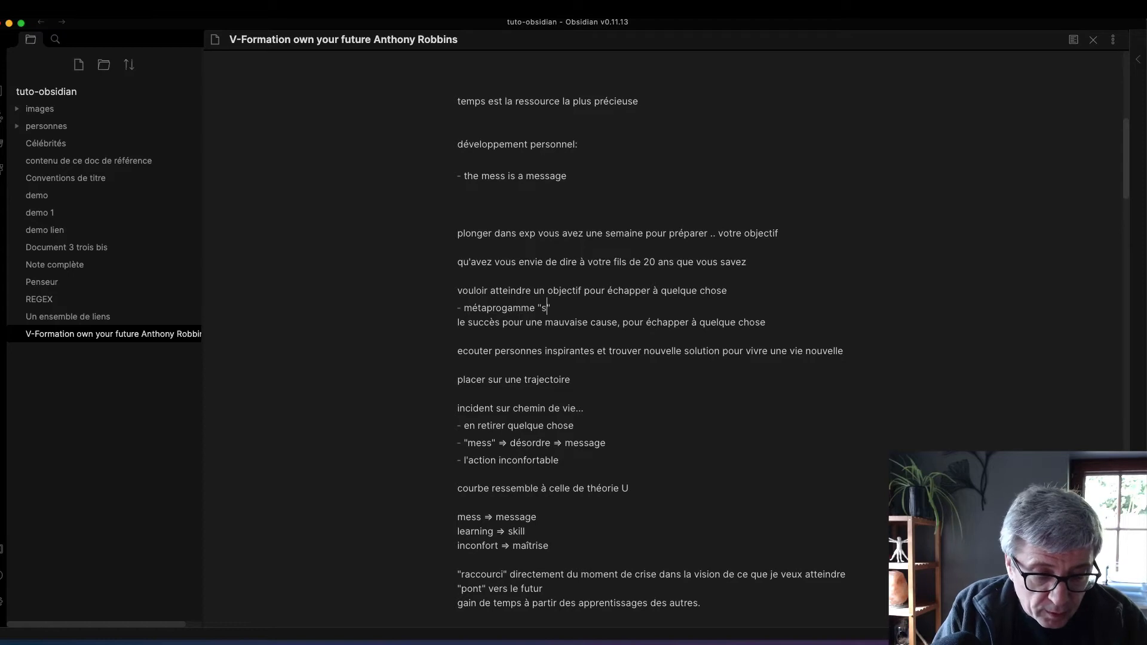
text(oig)
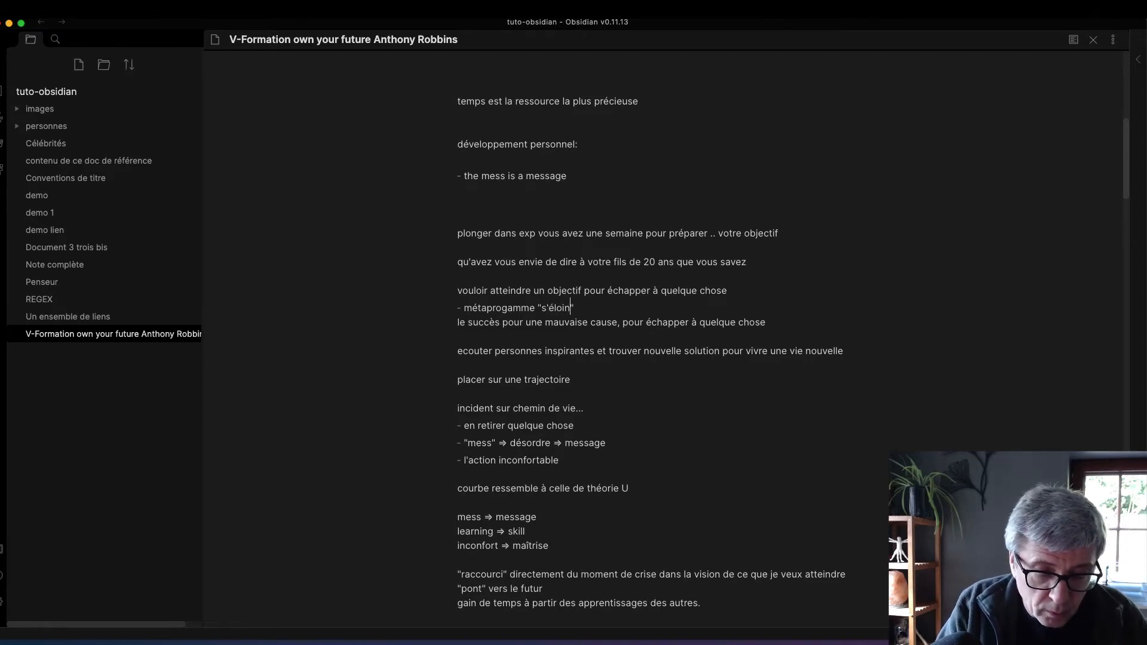
text(ner de)
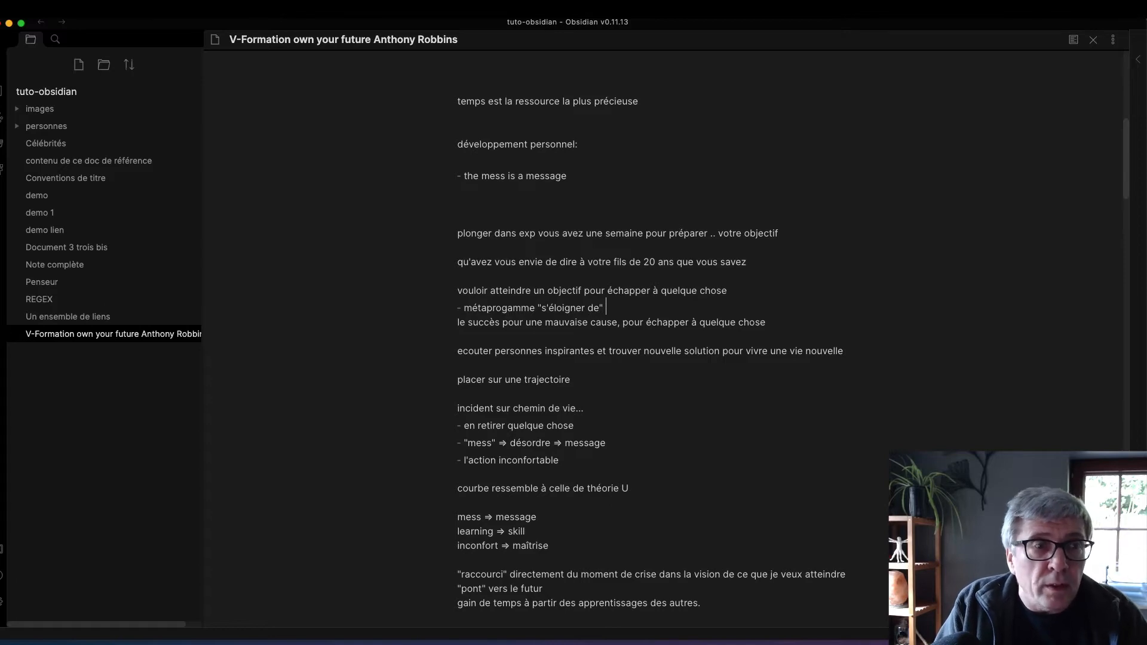
text(")
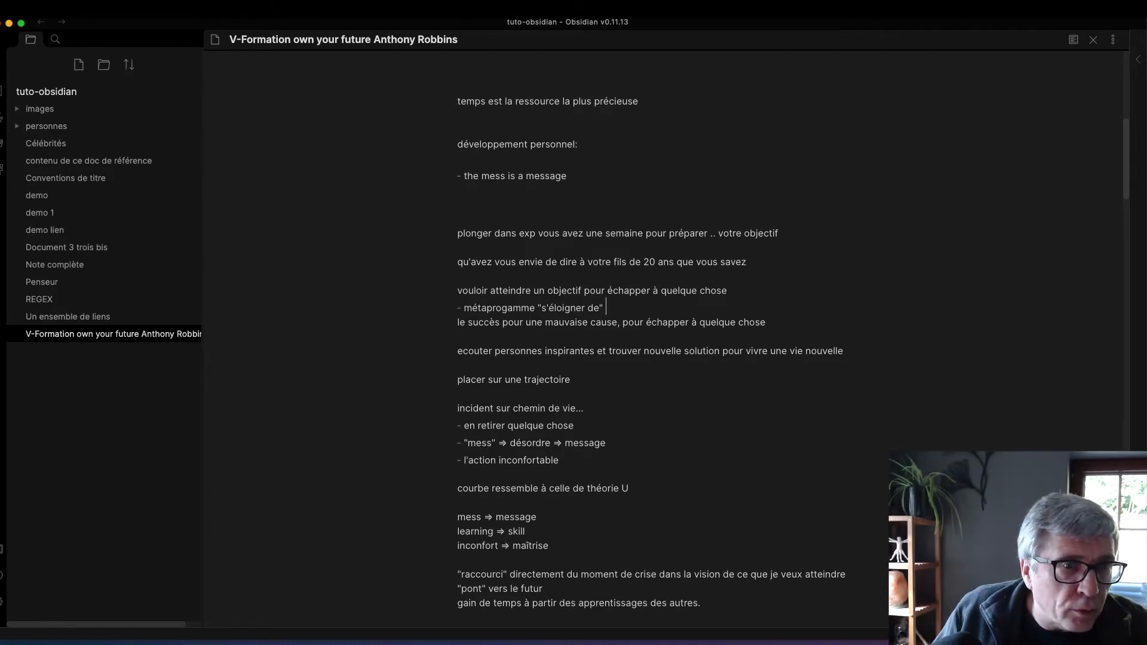
- End the bullet list and remove the blank lines before "le succès pour une mauvaise cause"
key(Return)
key(Return)
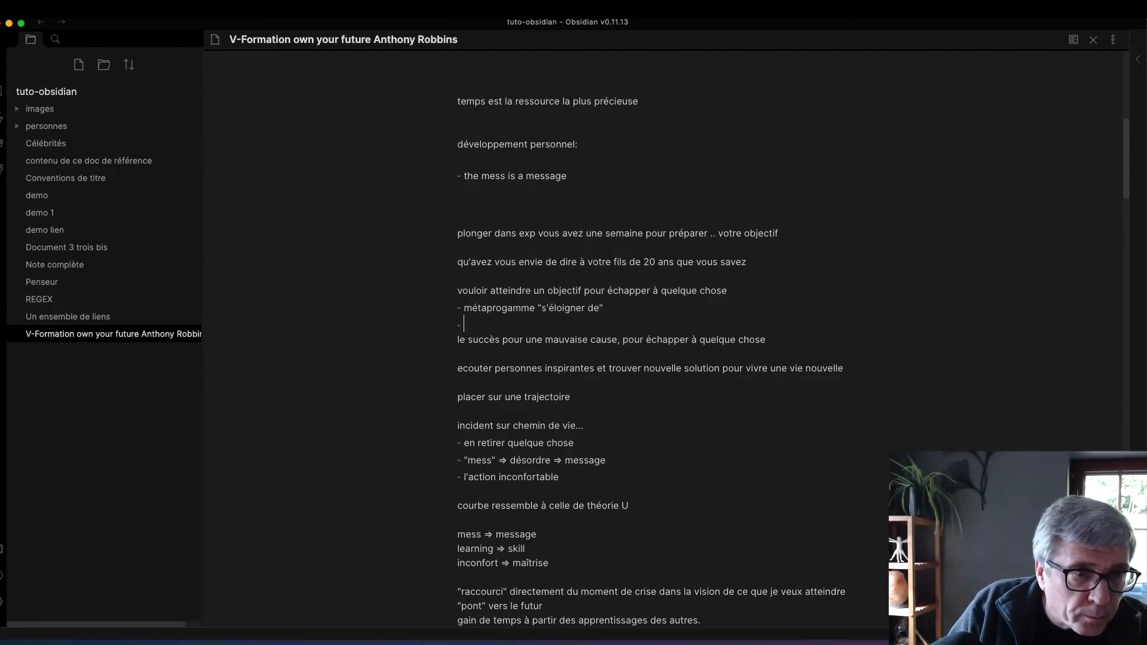
click(465, 323)
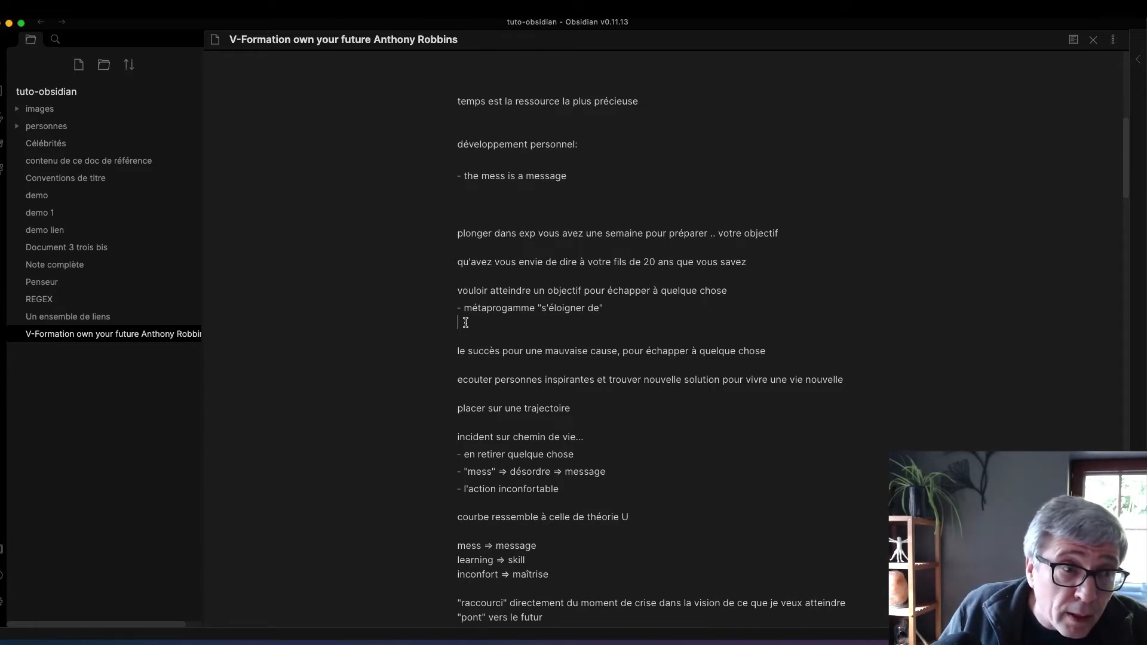
key(BackSpace)
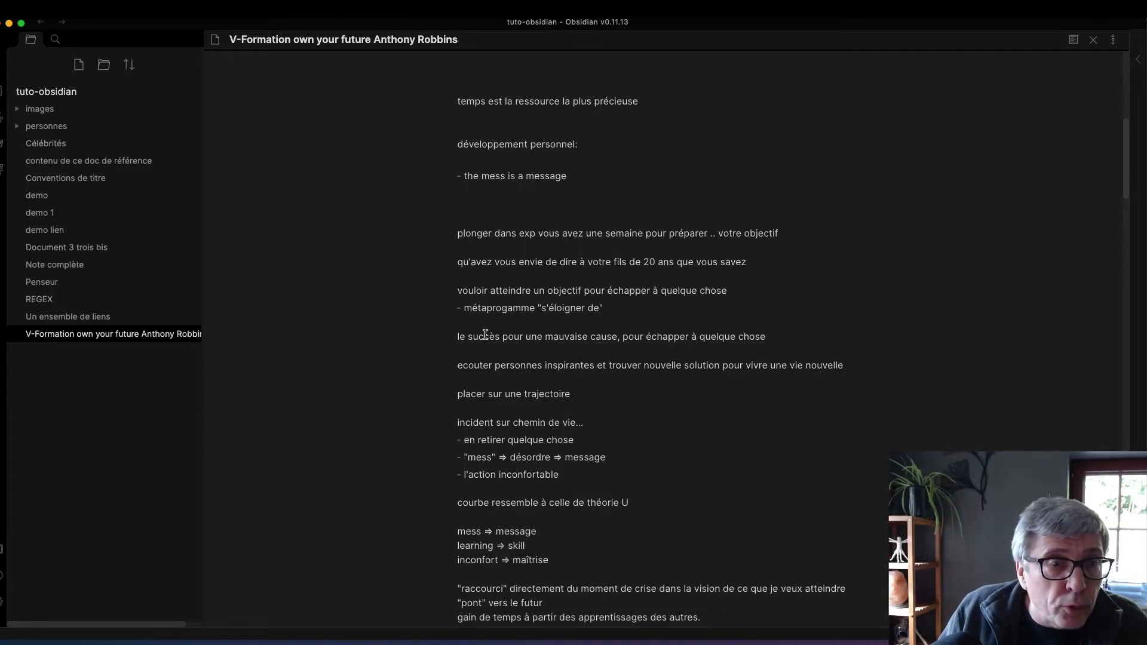
key(Delete)
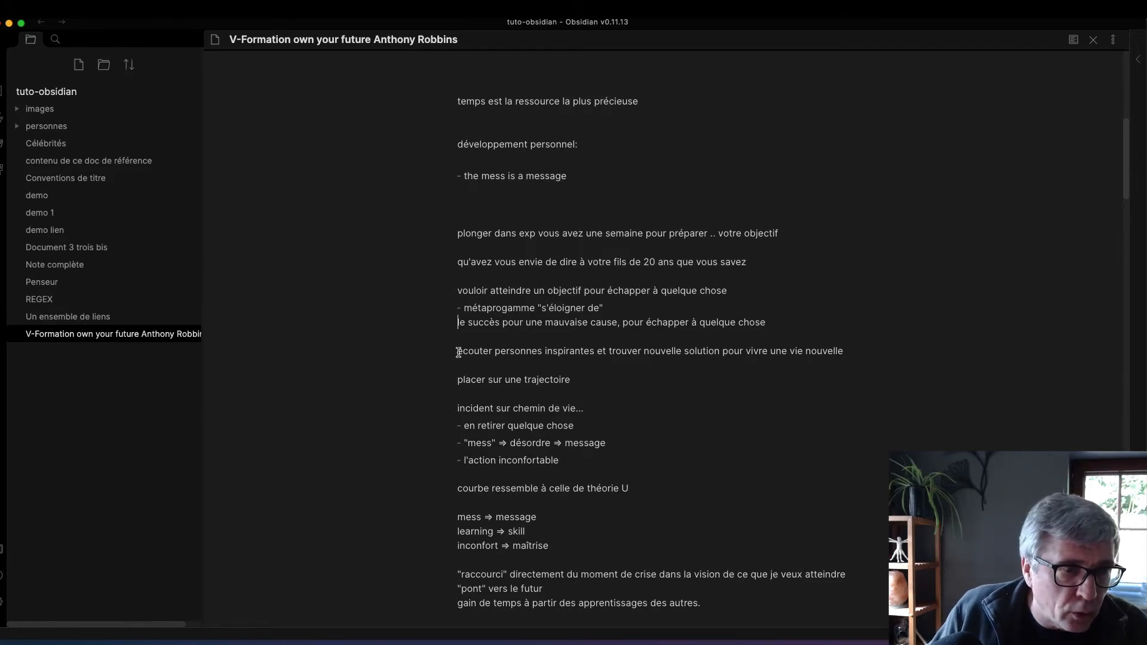
- Correct "ecouter" to "écouter" in the "personnes inspirantes" line and append ': construction d'un "aller vers"' to its end
drag(458, 352, 461, 352)
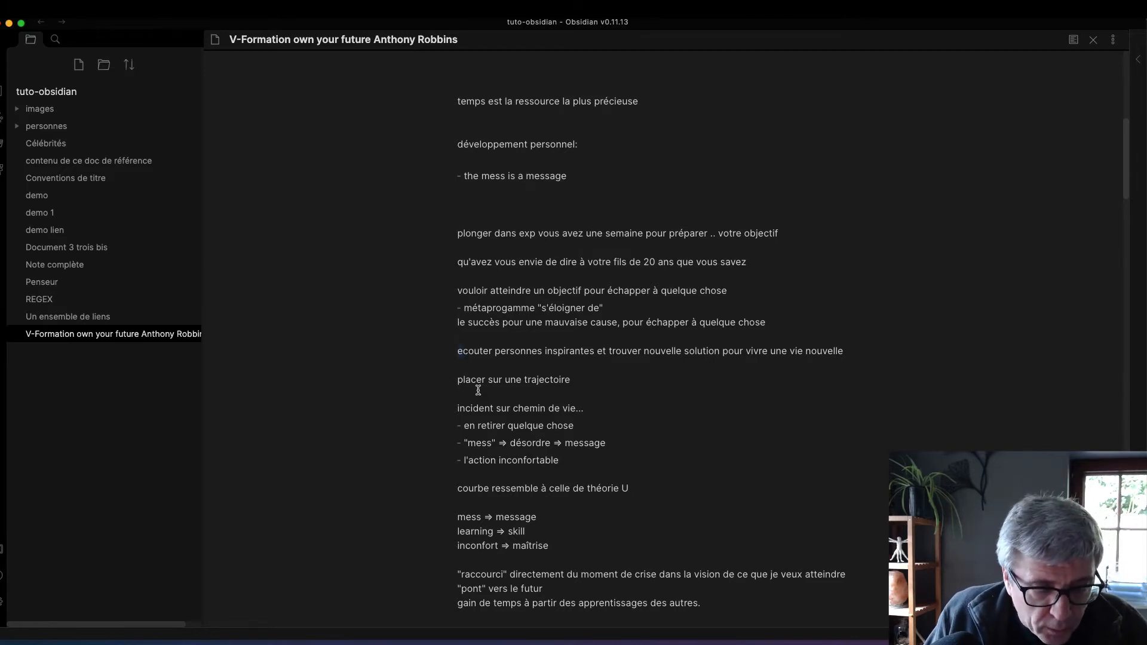
text(é)
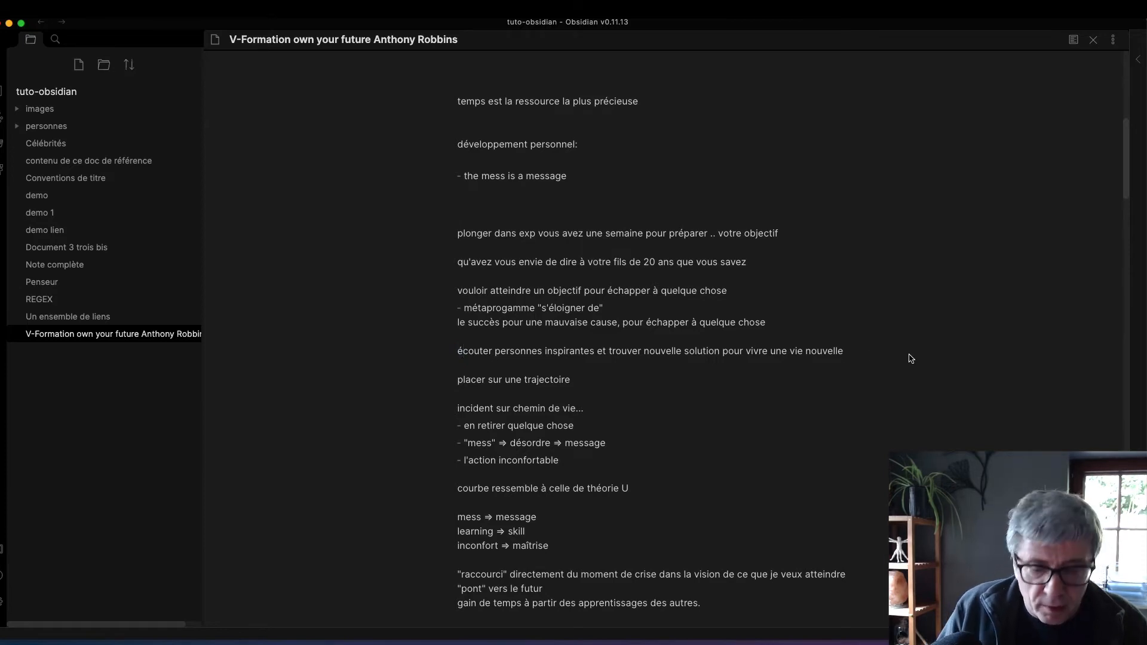
text(: co)
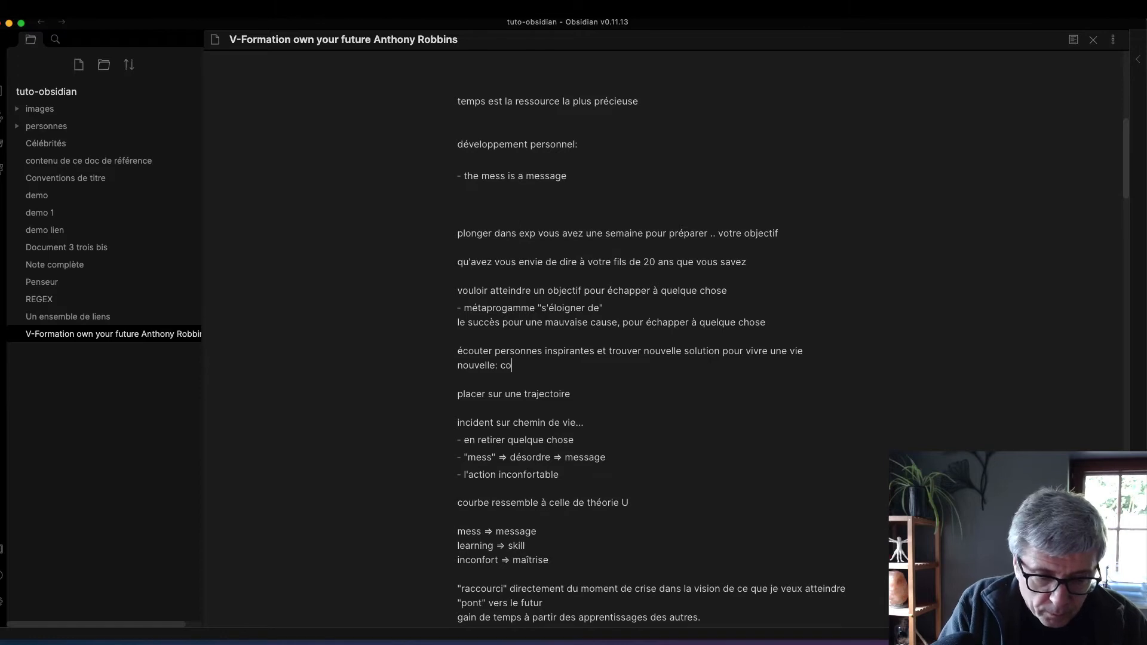
text(nstruction d)
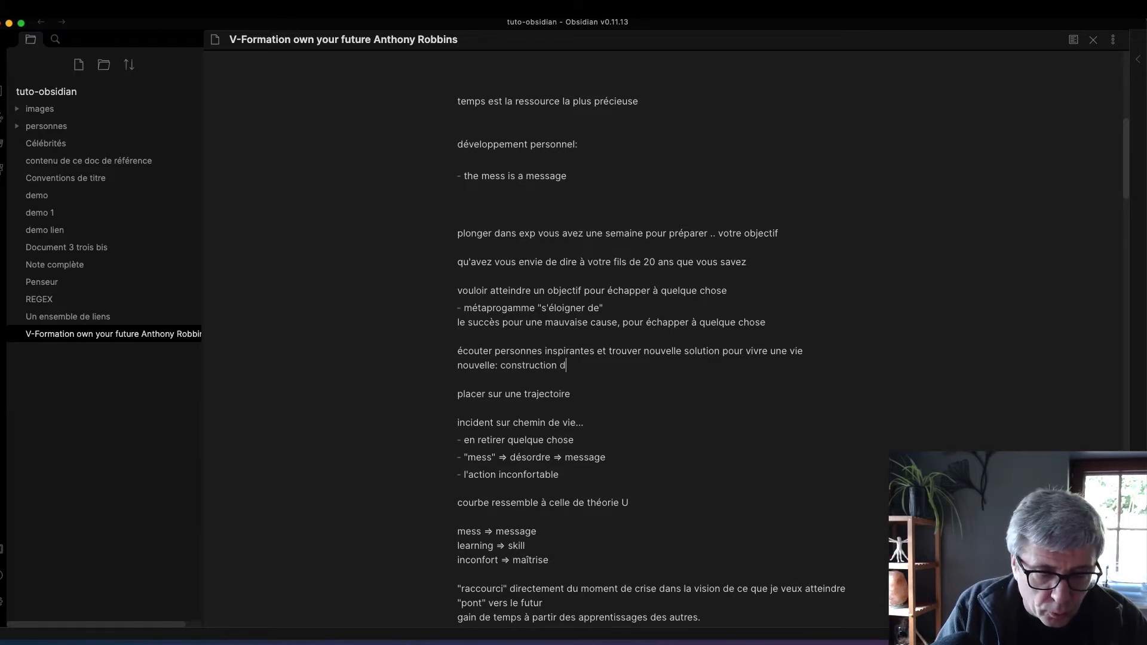
text('un "al)
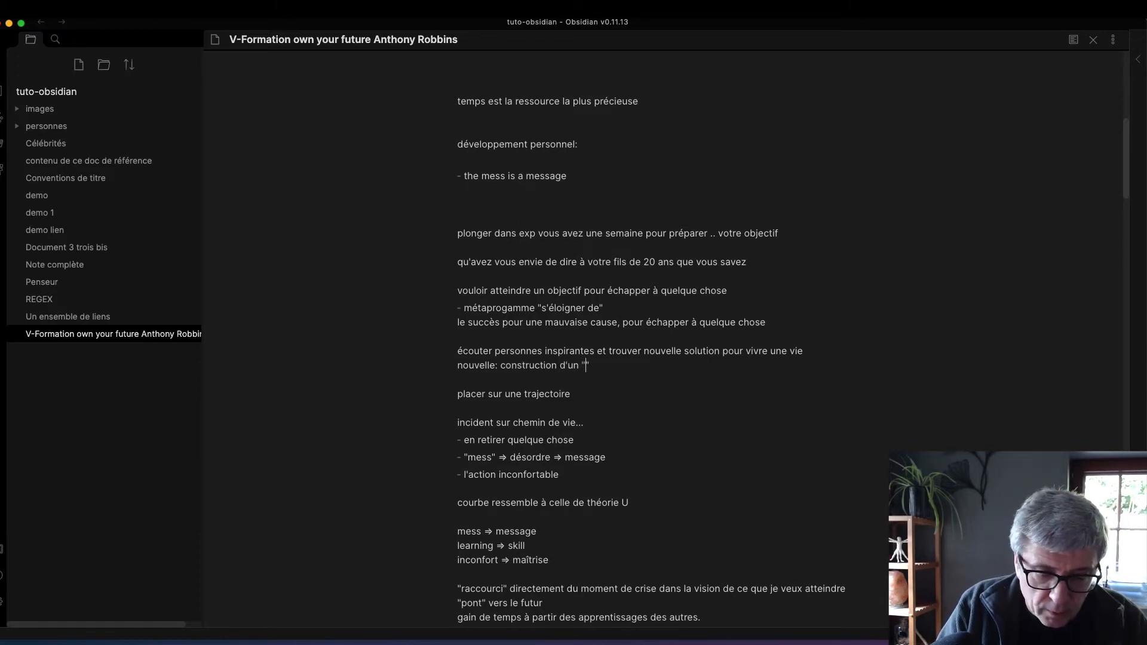
text(ler vers)
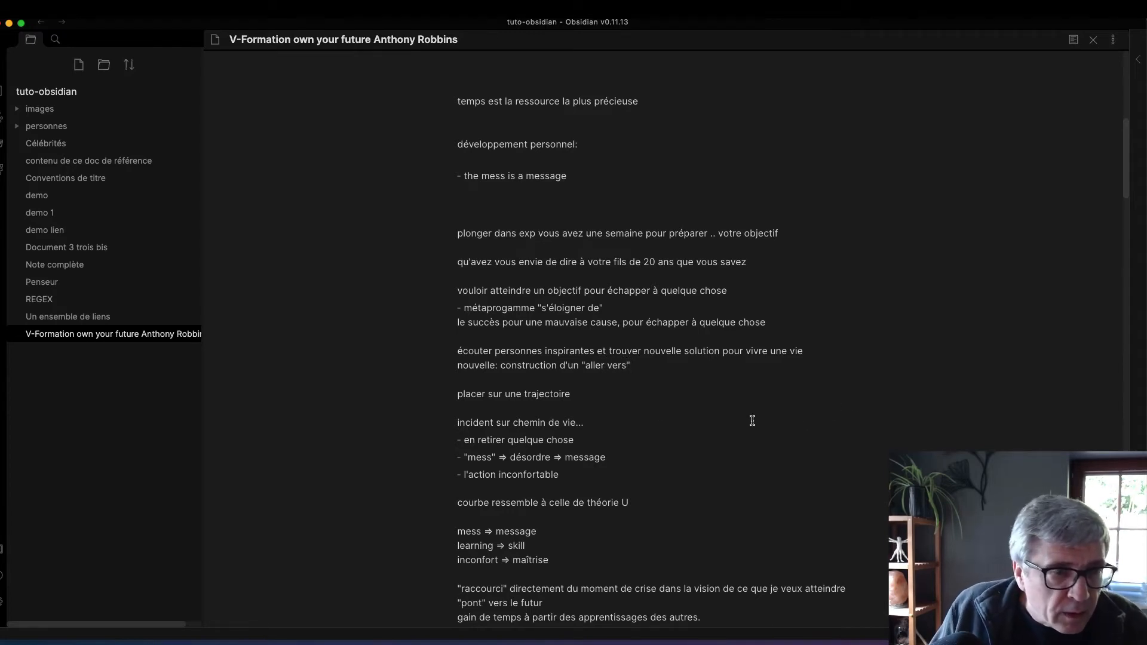
- Make the word "trajectoire" bold in the line "placer sur une trajectoire"
scroll(526, 425, down, 1)
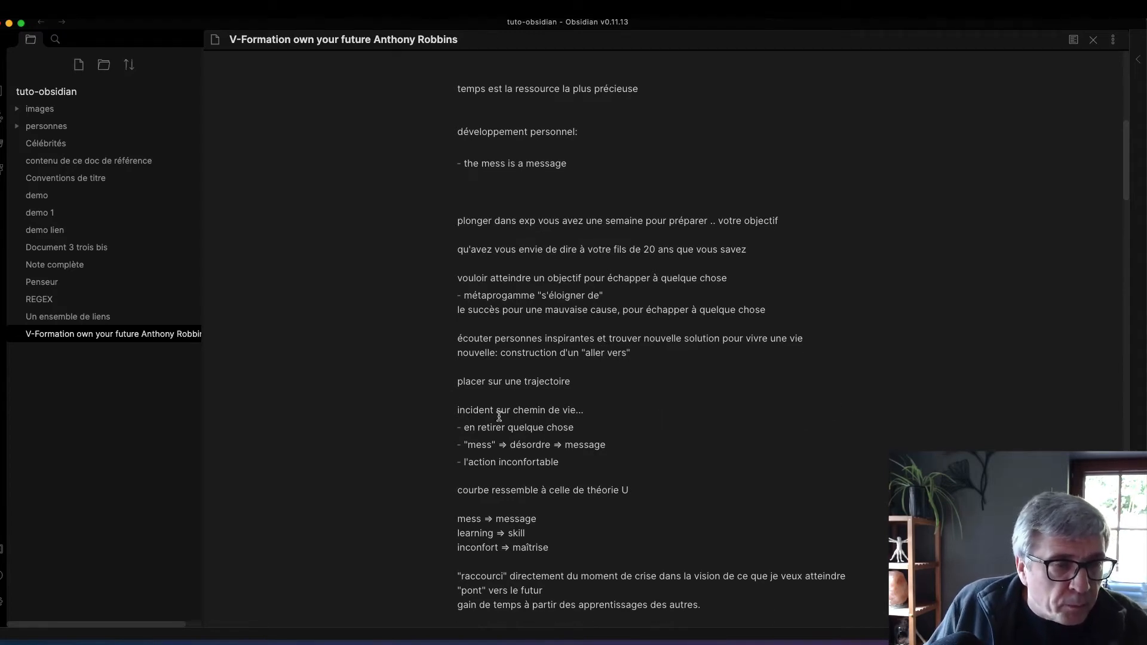
double_click(537, 384)
key(super+b)
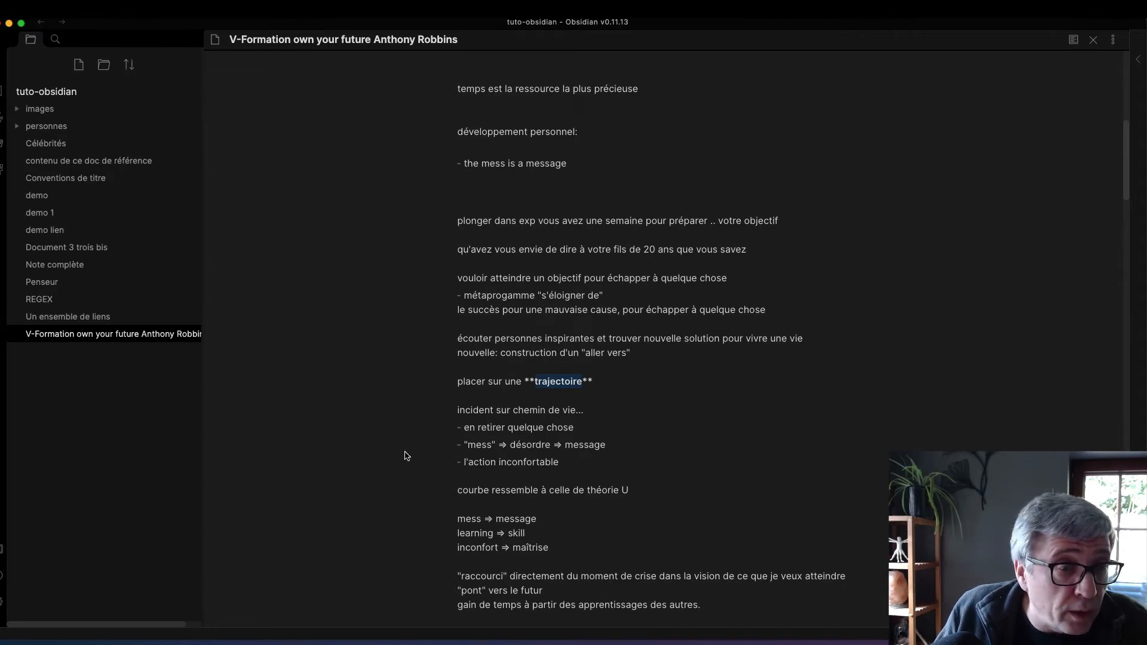
scroll(588, 476, down, 1)
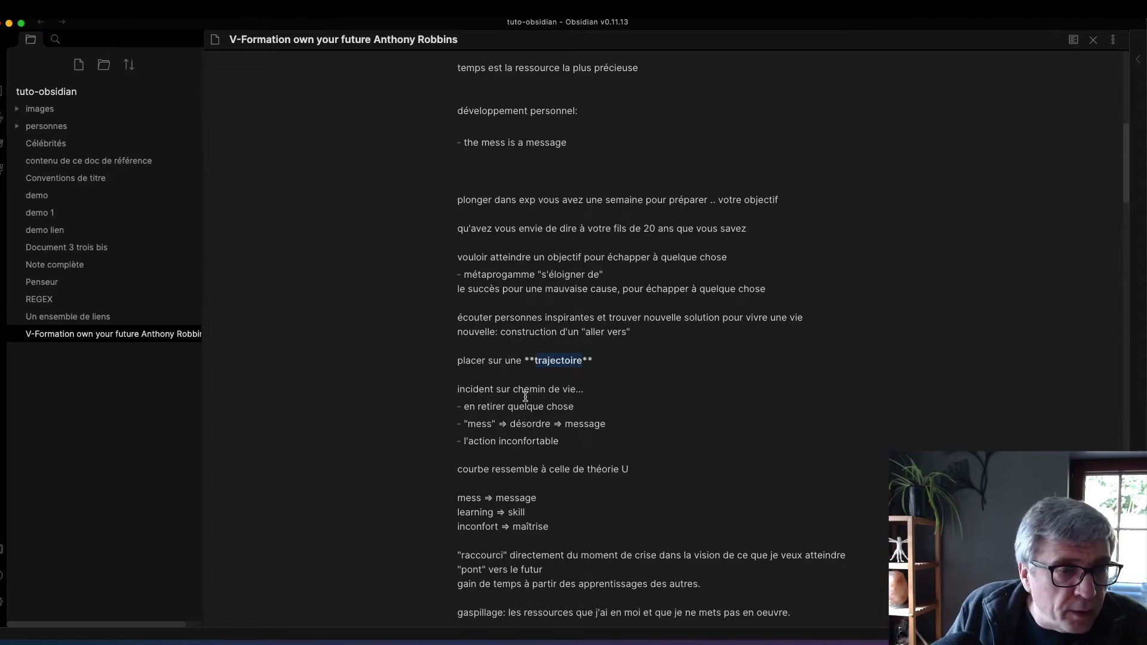
- Add the line "les sources de mon inspiration" directly below "placer sur une trajectoire"
click(456, 389)
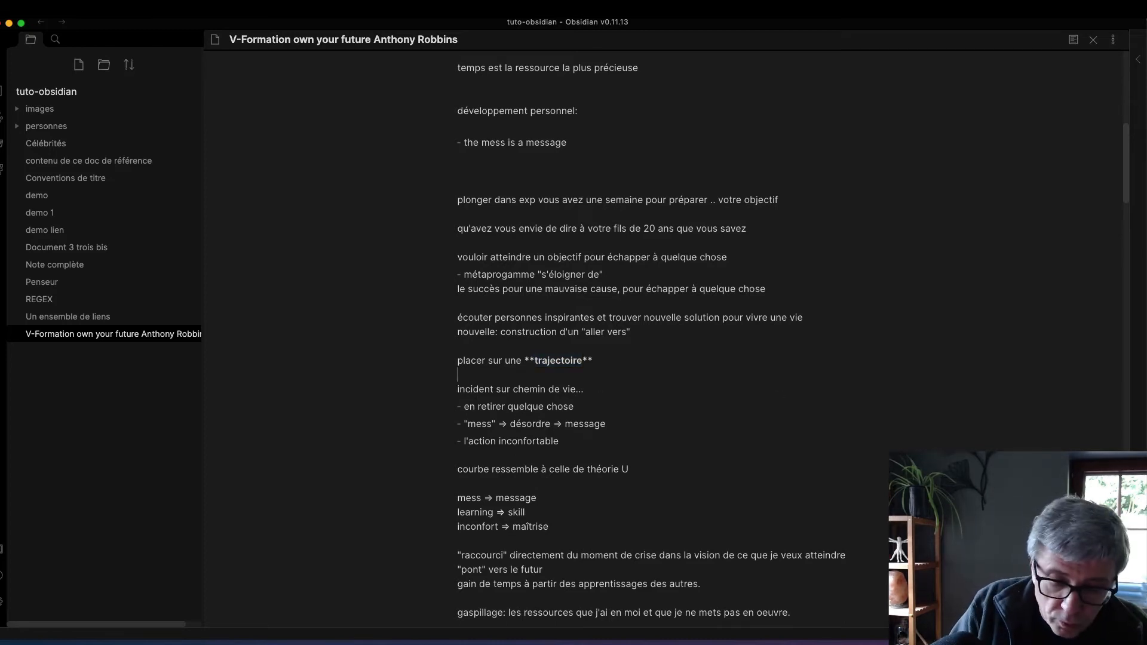
text(les sour)
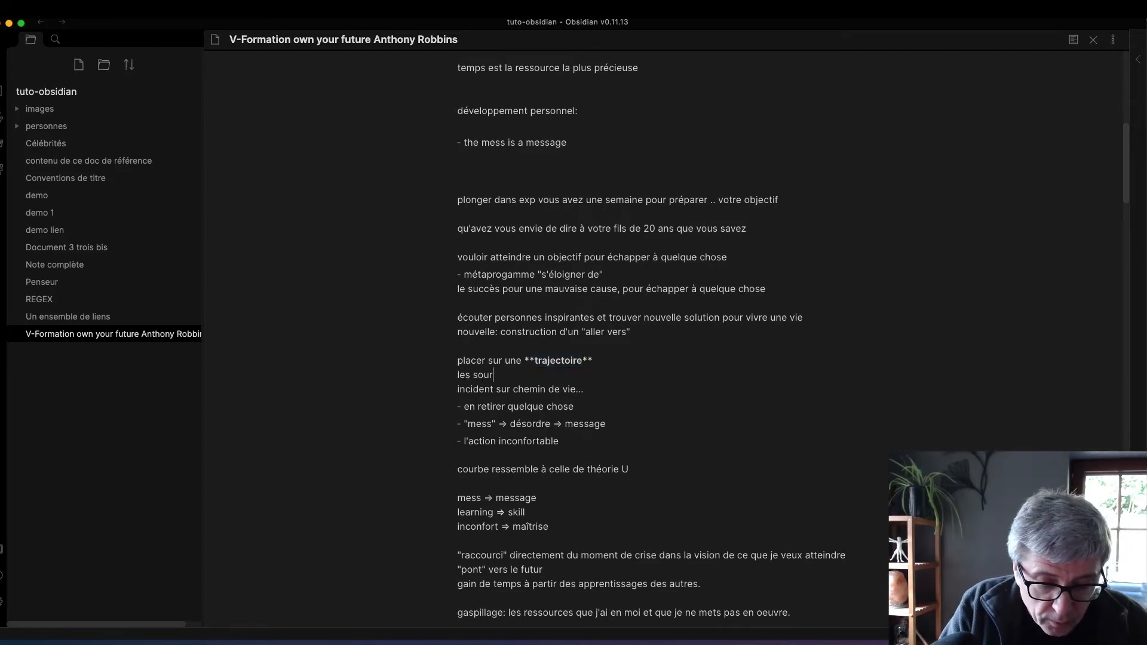
text(ces de mon )
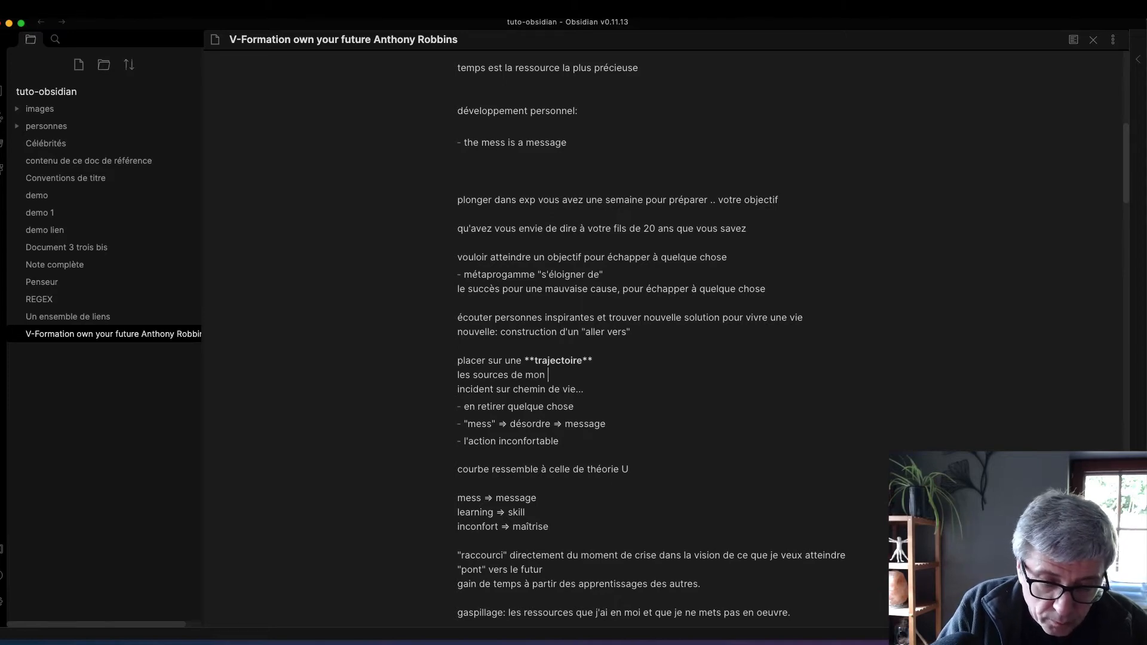
text(inspira)
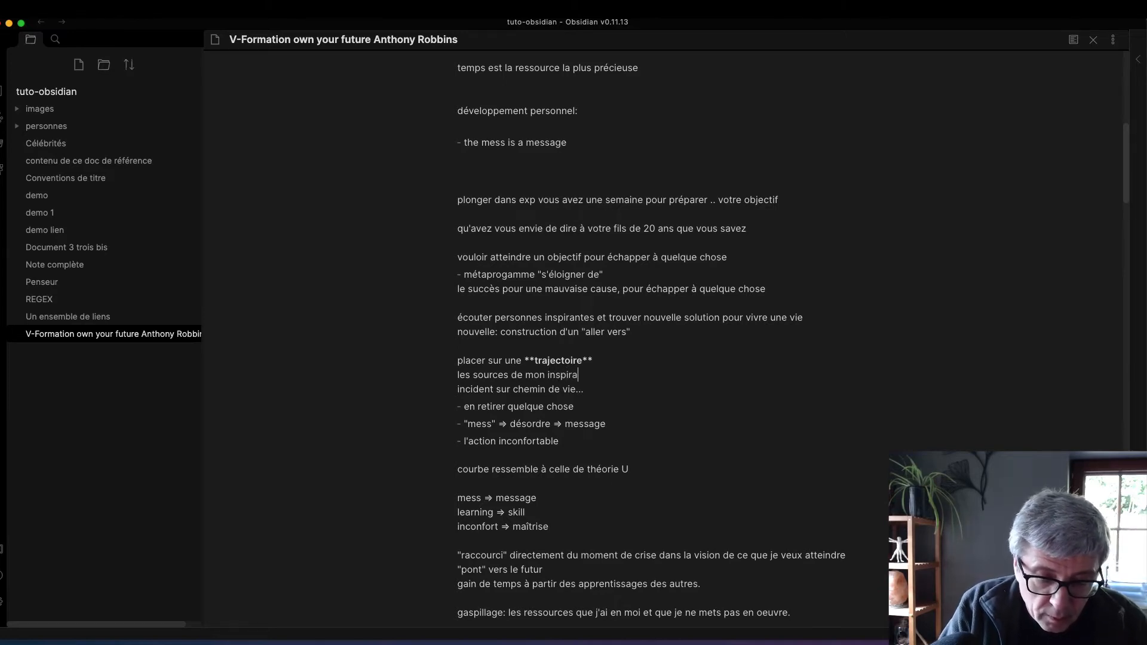
text(tion)
- Add the line "comment j'ai traversé mes expériences de la vie" below "les sources de mon inspiration", without any stray parentheses
key(Return)
key(Return)
key(Up)
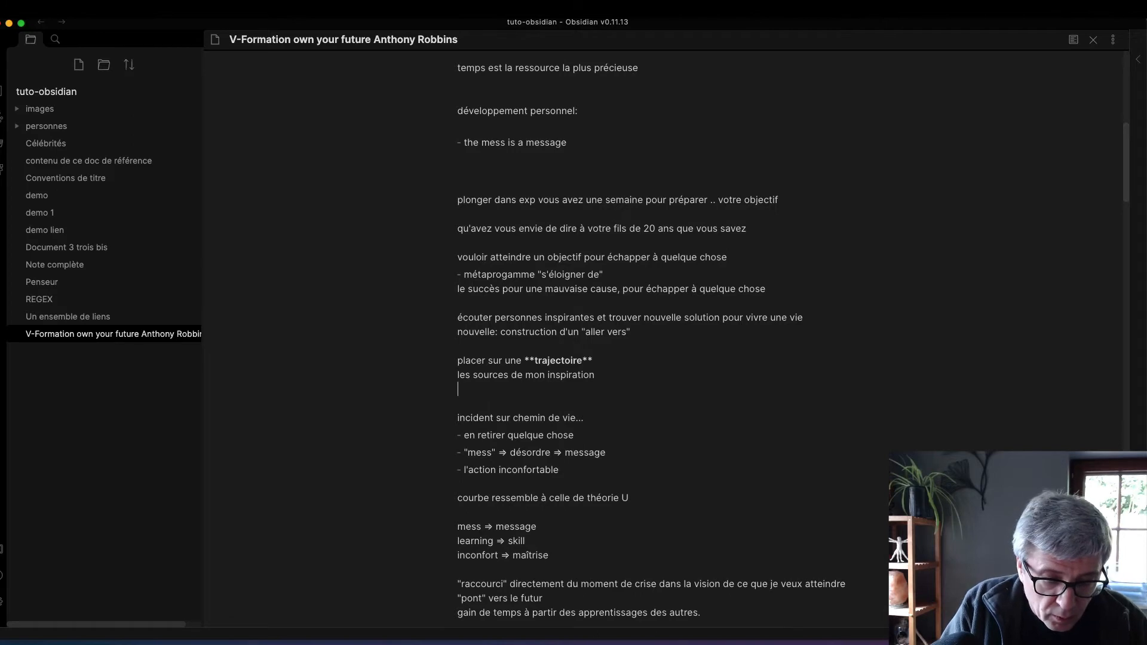
text(comment j'()
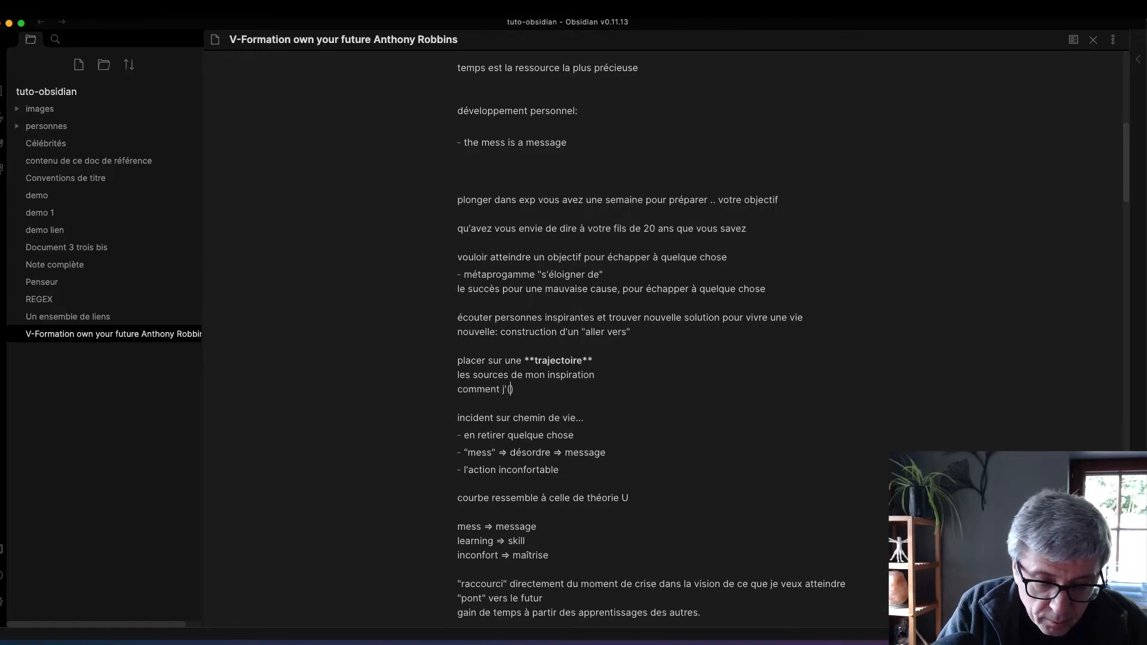
text(ai travers)
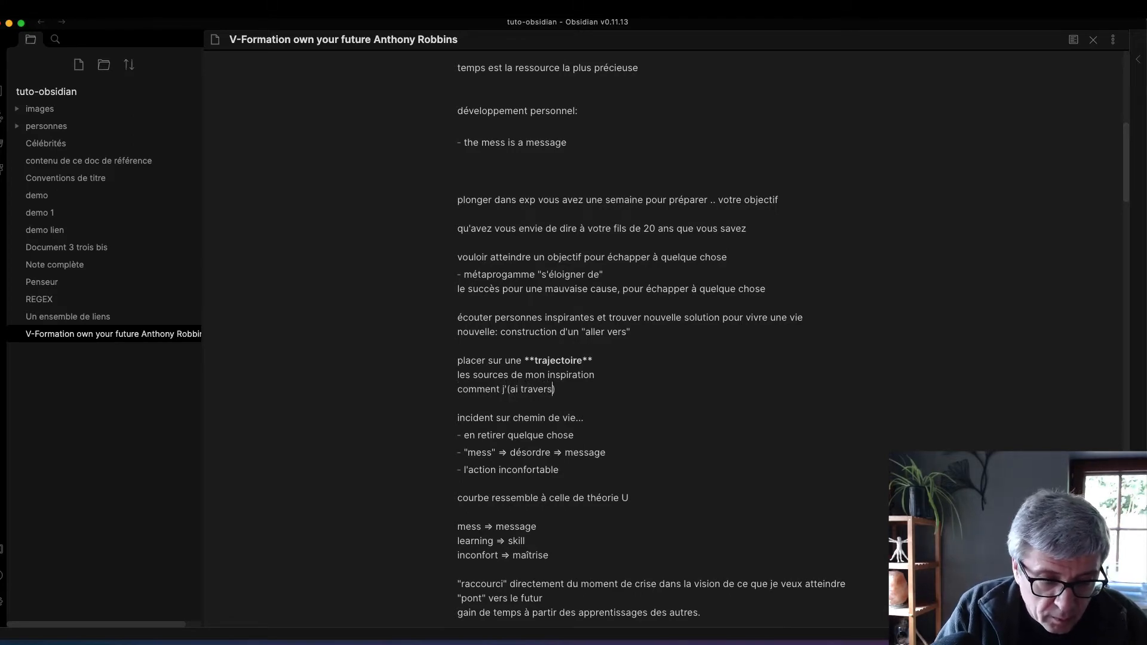
text(é mes )
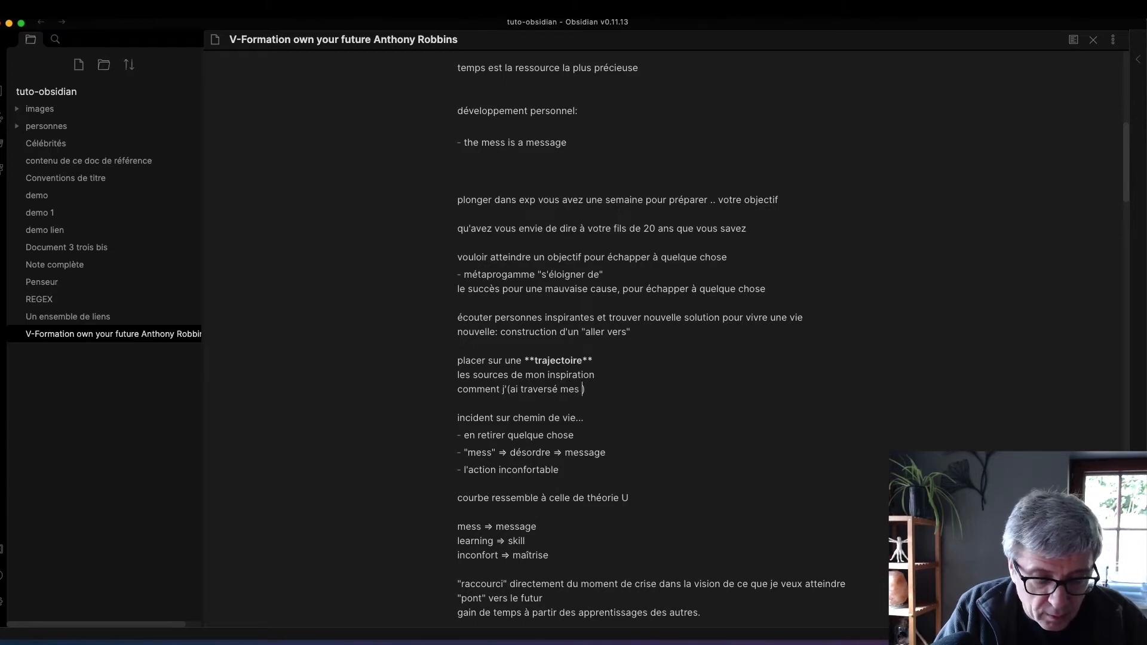
text(expériences)
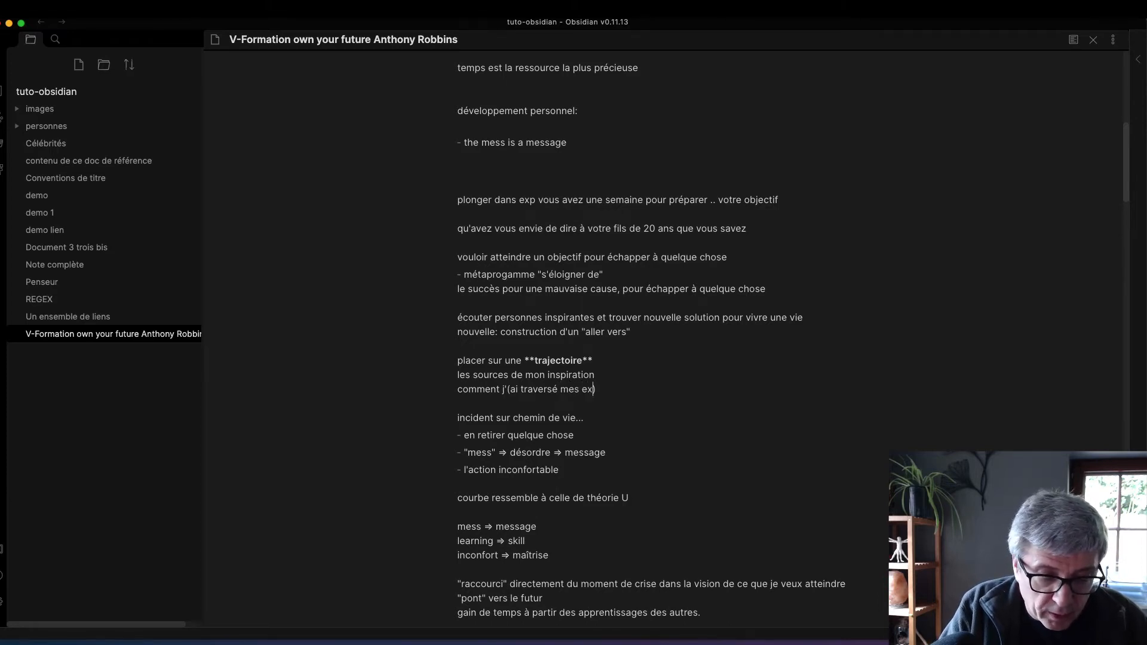
text( de la vie)
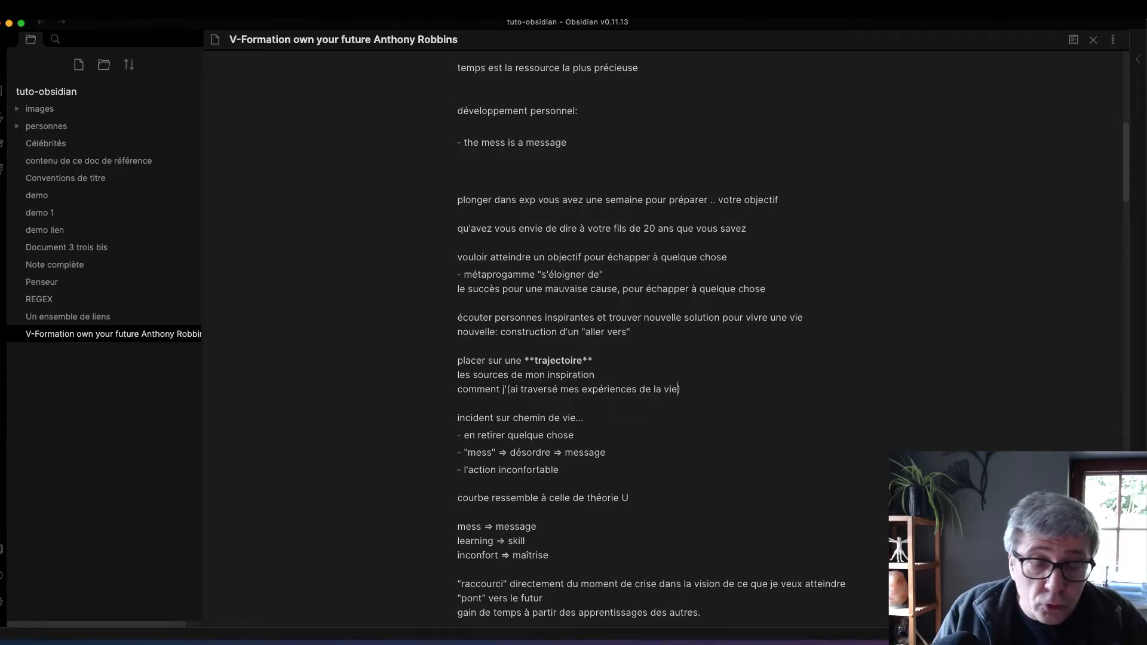
key(Delete)
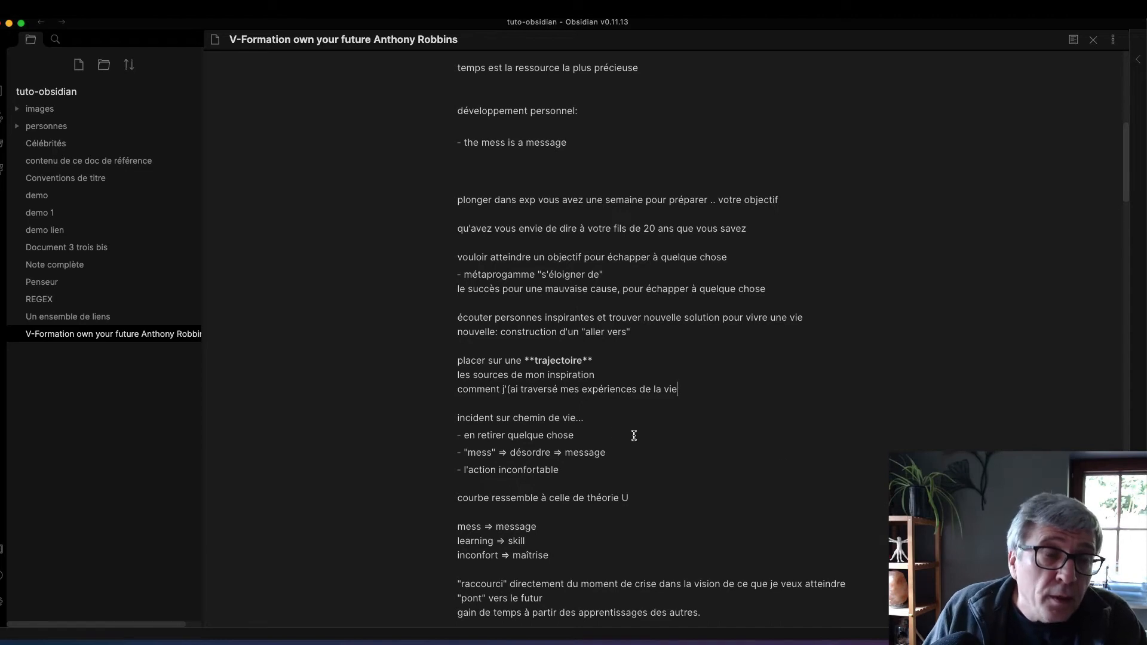
click(511, 392)
key(BackSpace)
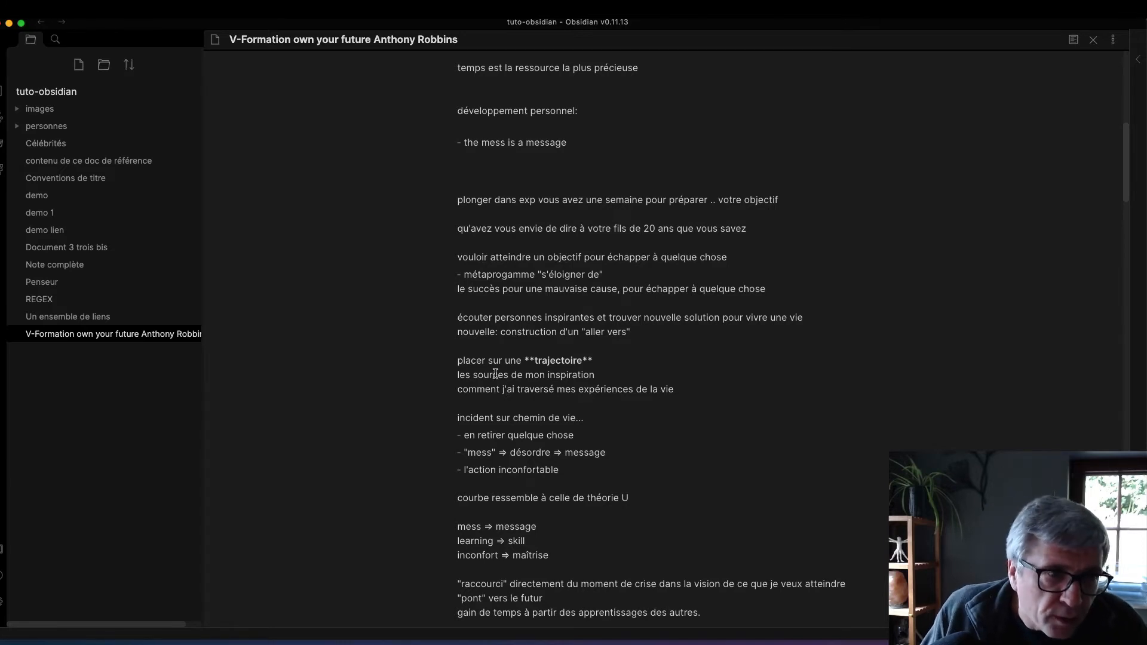
- Insert a blank line above "comment j'ai traversé mes expériences de la vie" and another above the "l'action inconfortable" bullet
click(457, 392)
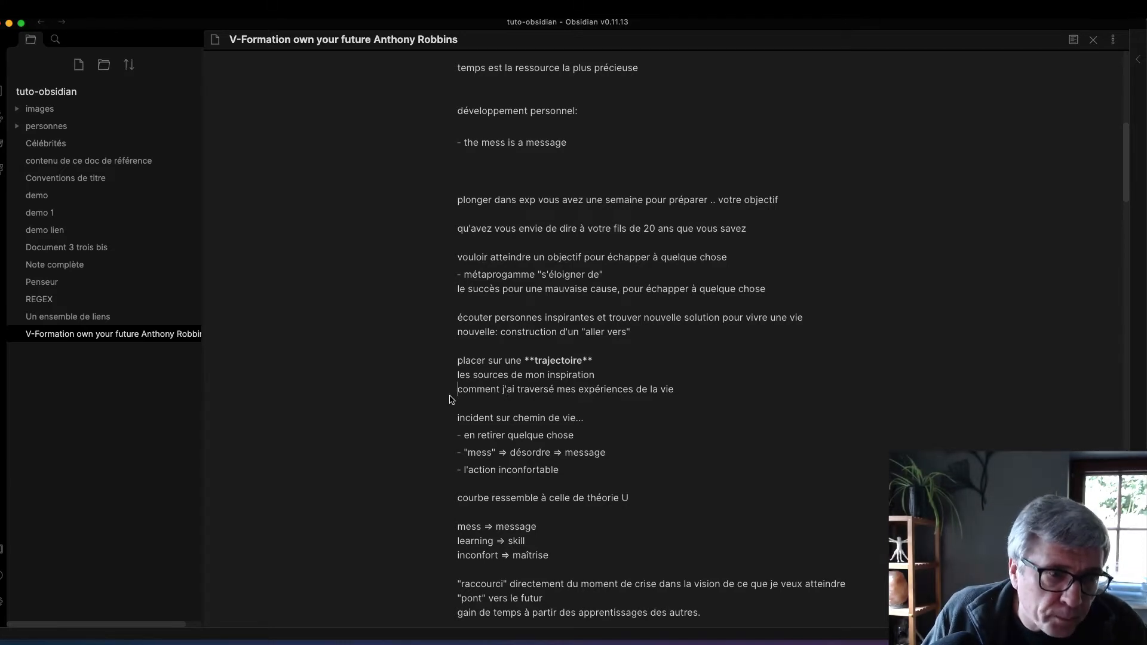
key(Return)
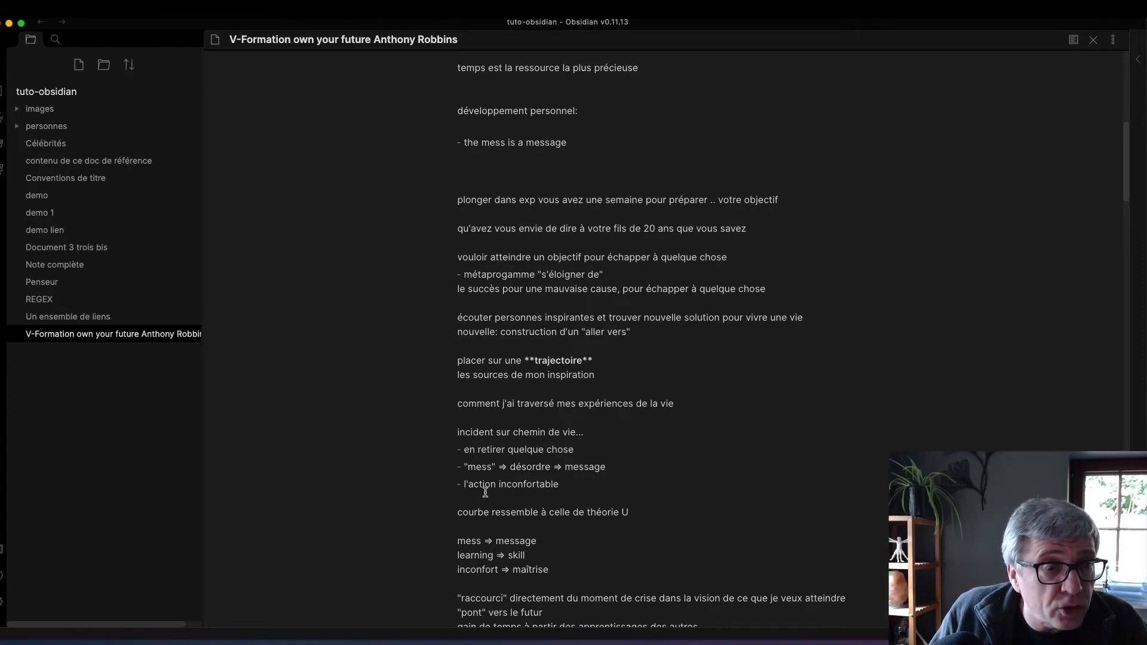
click(465, 489)
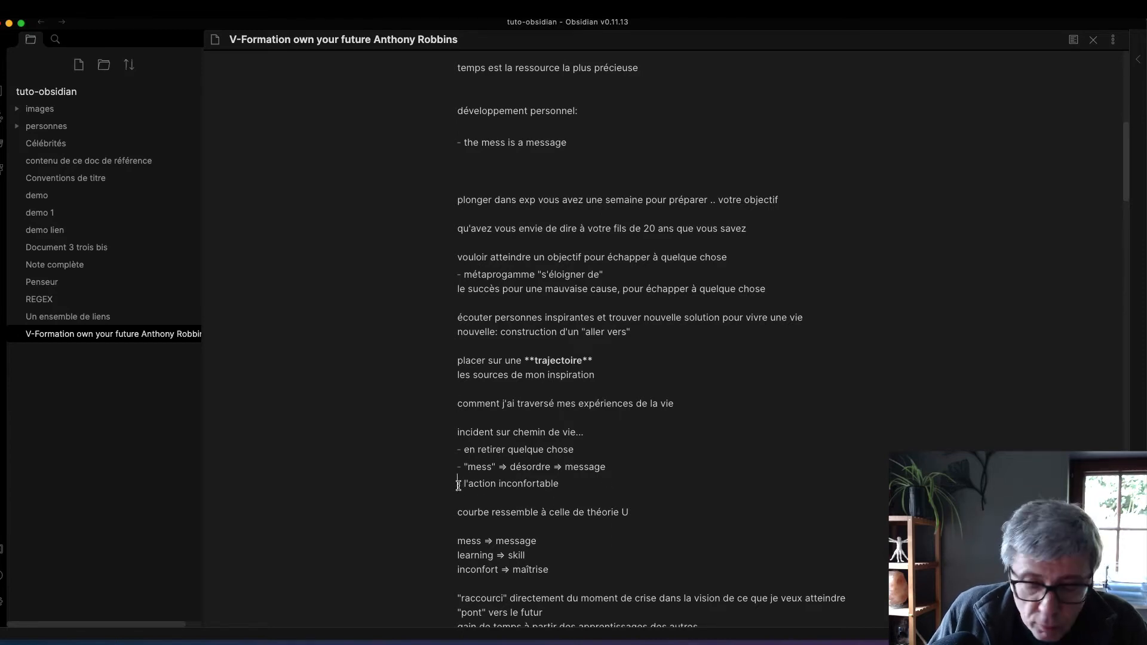
key(Return)
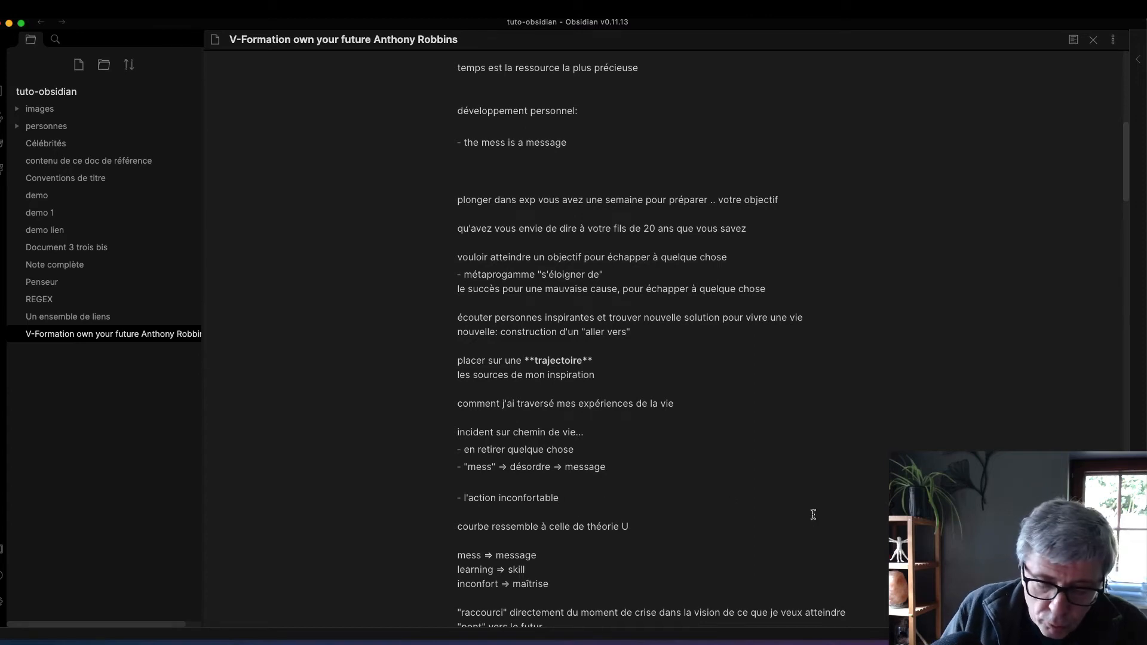
- Make the bullet text "l'action inconfortable" bold and follow it with a space and a colon
text(:)
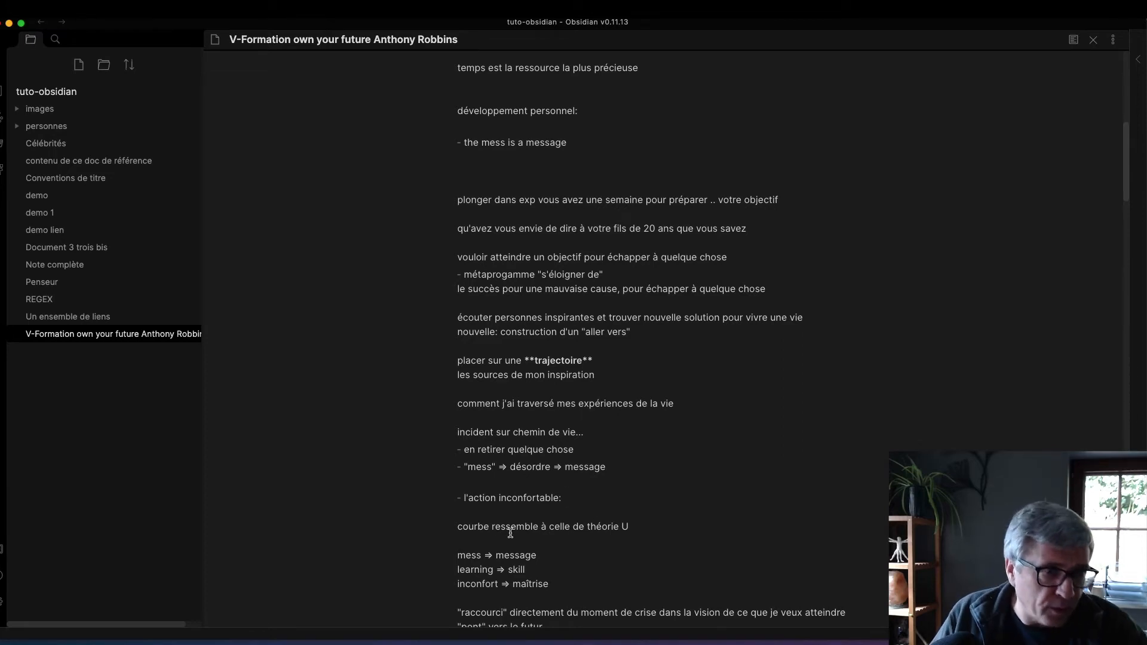
click(462, 497)
drag(462, 497, 558, 498)
key(ctrl+b)
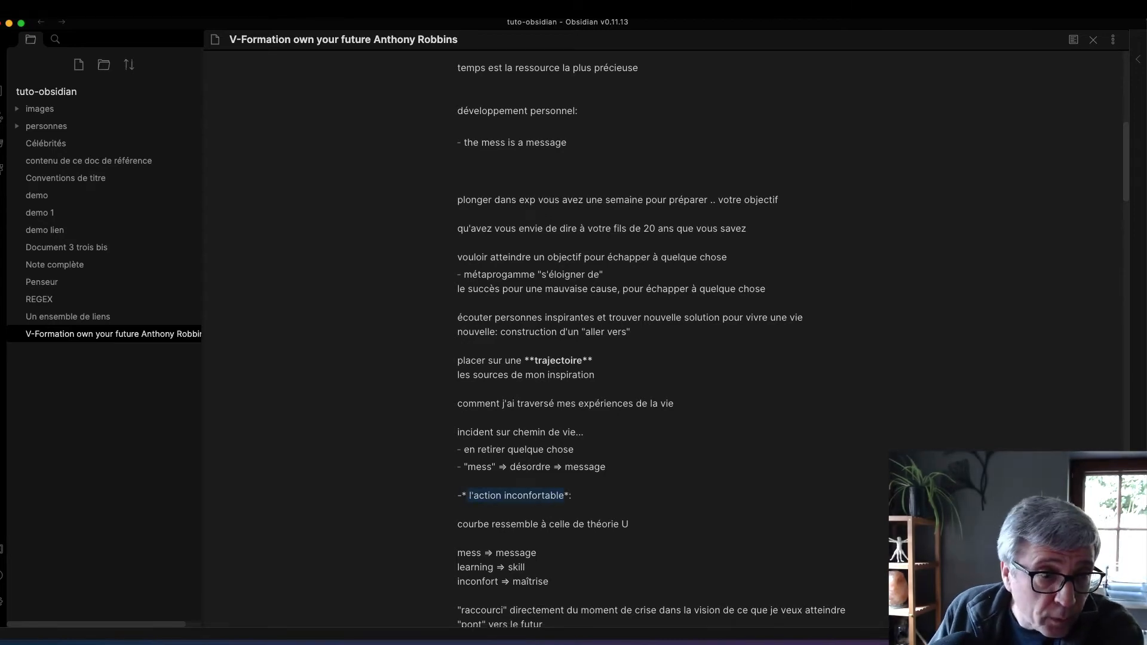
key(End)
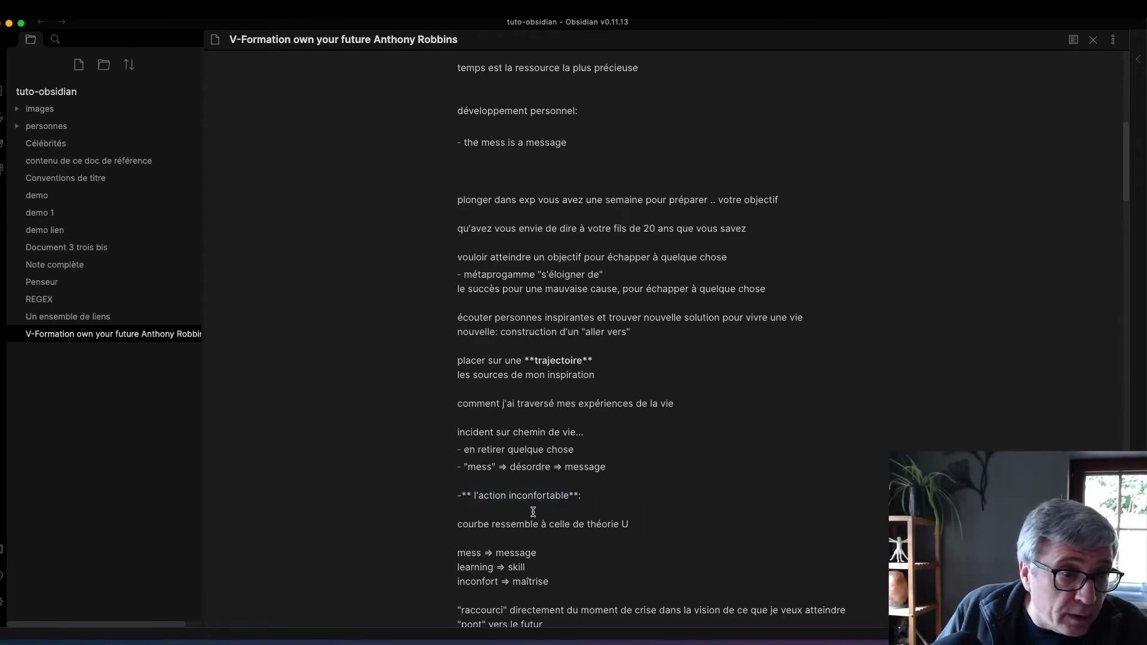
click(464, 495)
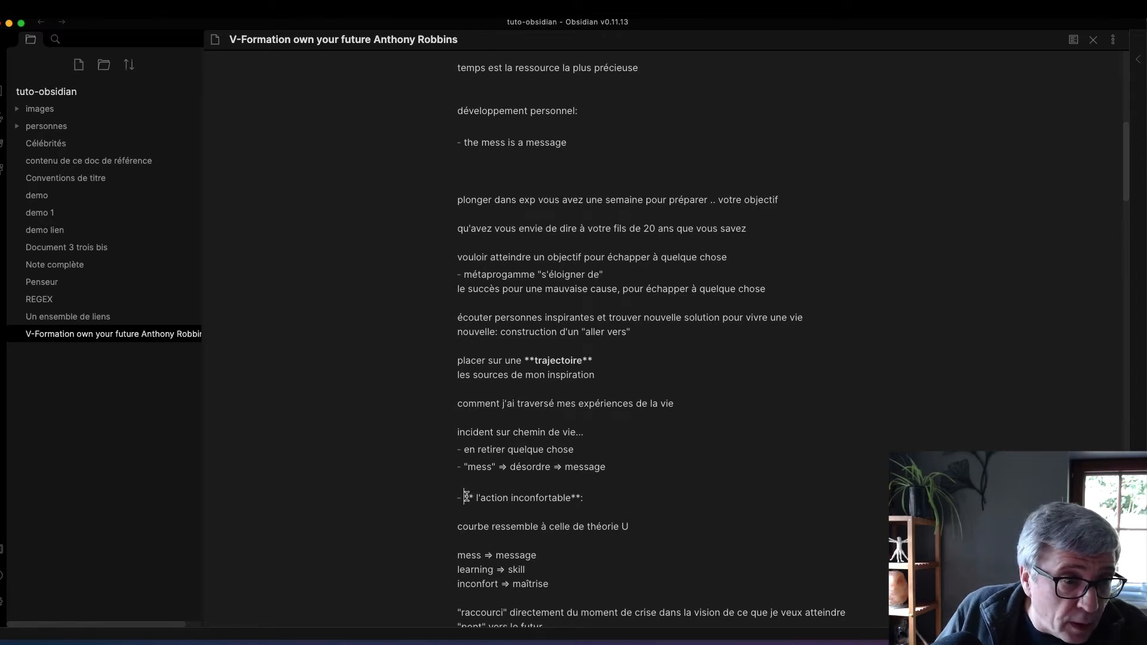
key(Right)
key(Right)
key(Right)
key(BackSpace)
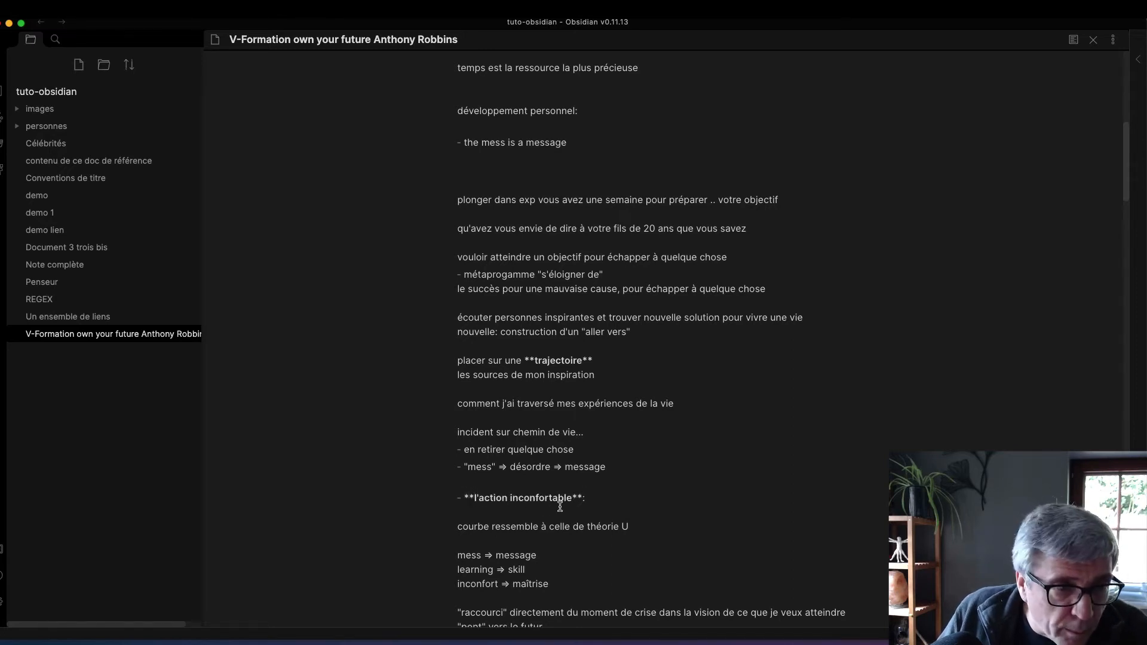
click(583, 498)
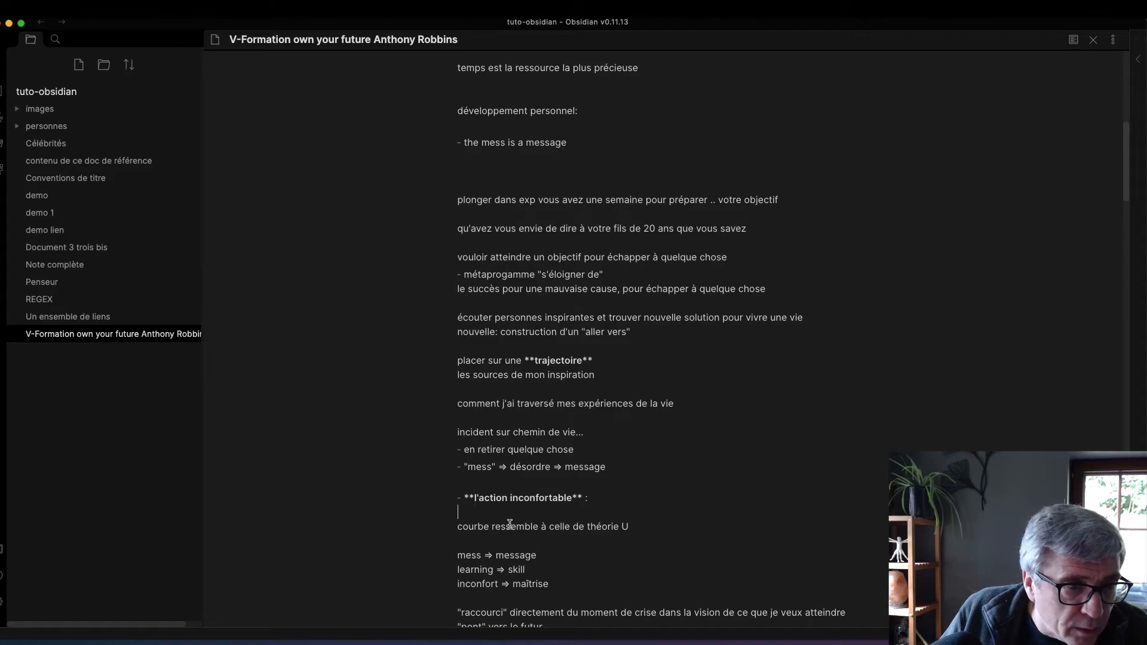
- Enclose the line "courbe ressemble à celle de théorie U" in double quotation marks
scroll(459, 520, down, 6)
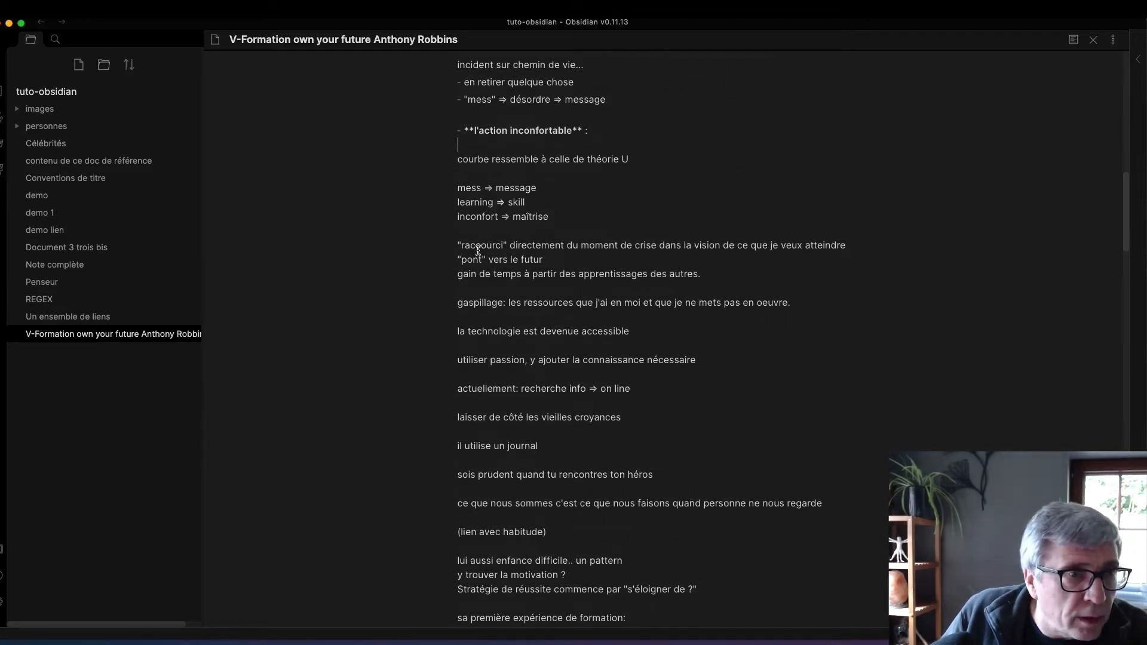
scroll(525, 333, up, 2)
click(458, 236)
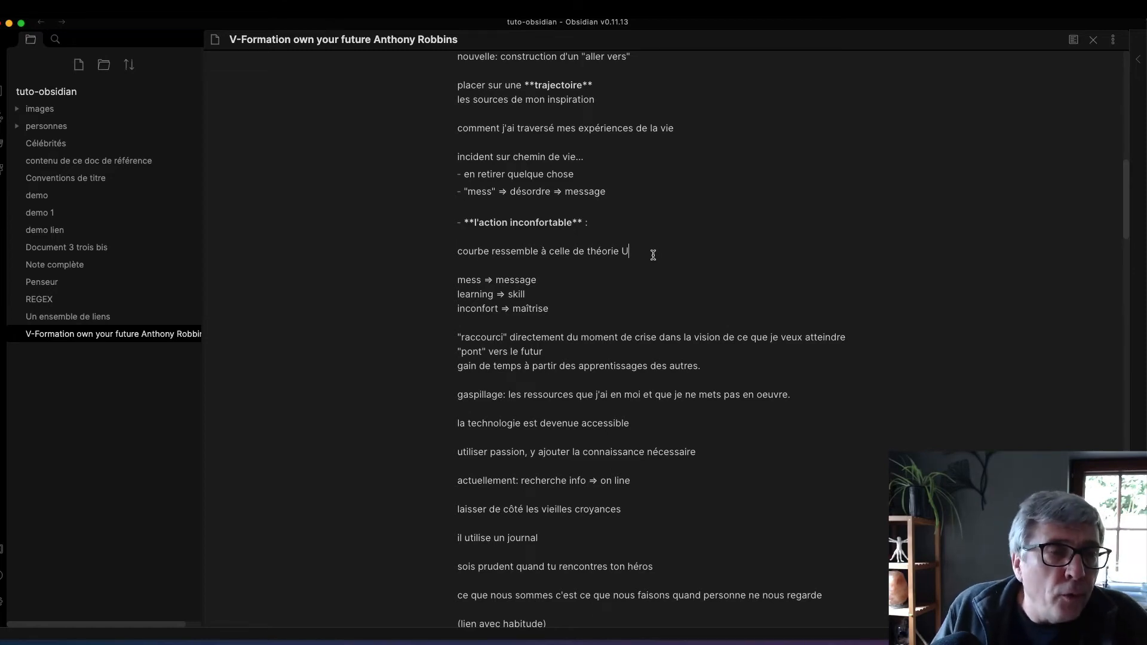
text(")
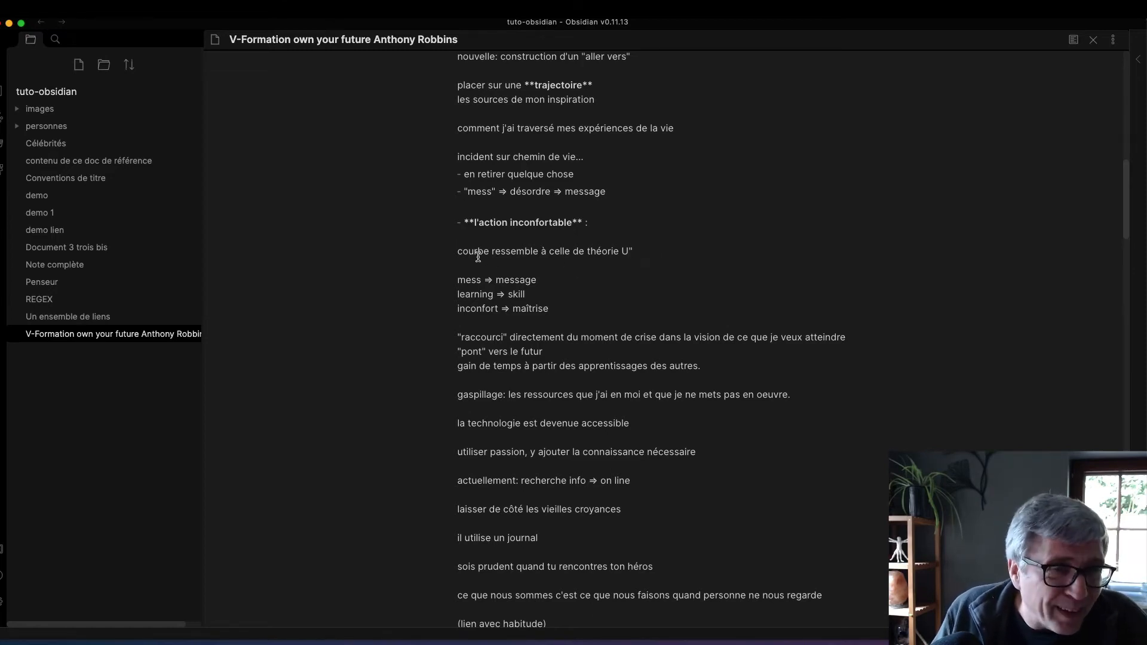
click(458, 253)
text(")
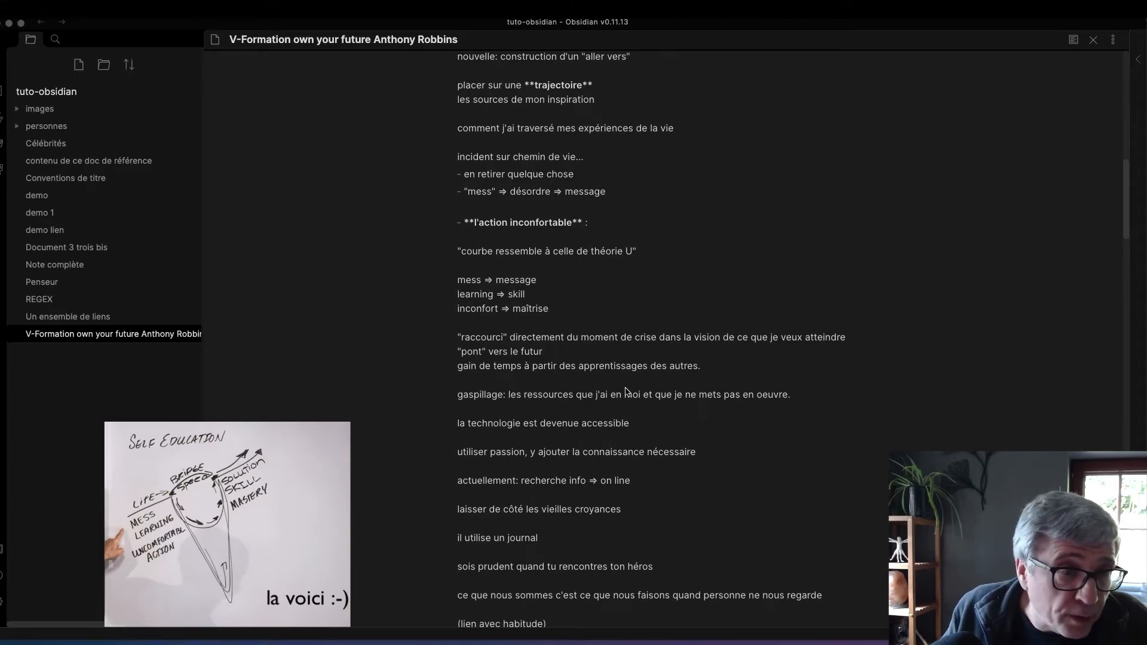
- Insert an extra blank line above the paragraph beginning with "raccourci"
click(590, 317)
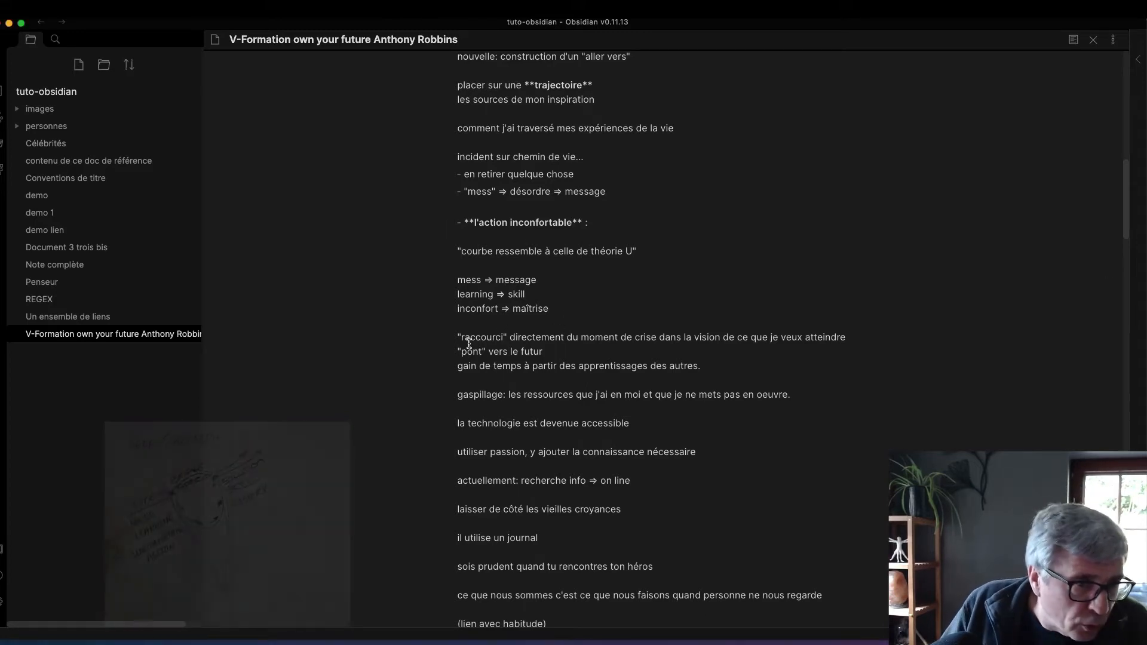
click(457, 337)
key(Return)
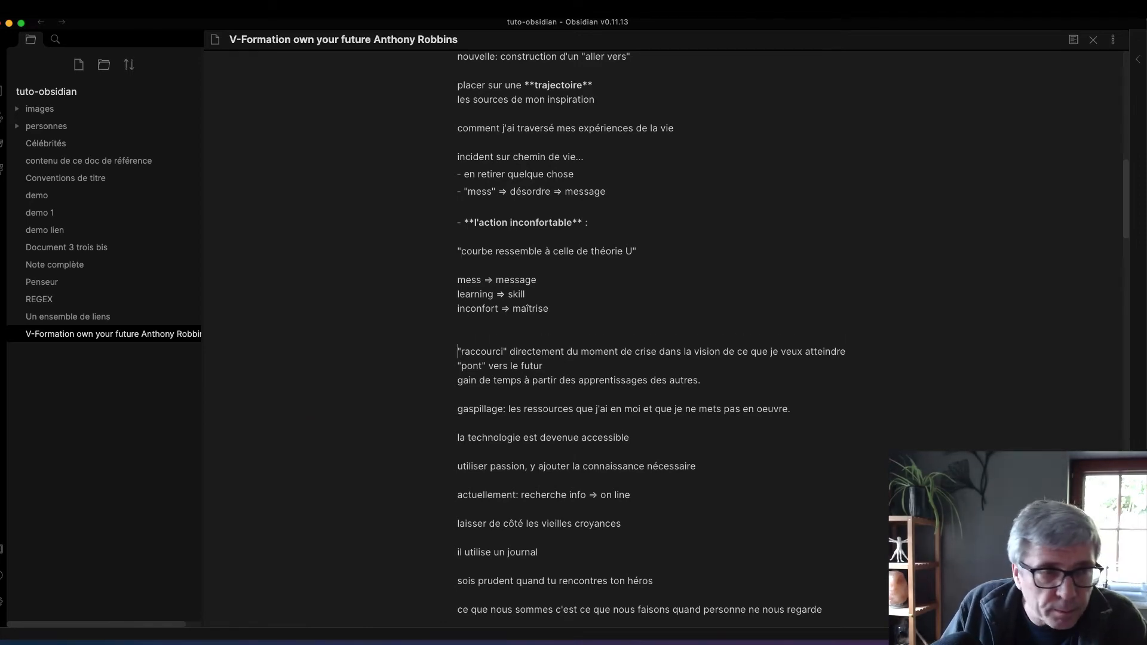
scroll(617, 366, down, 10)
scroll(619, 366, up, 3)
scroll(619, 366, up, 5)
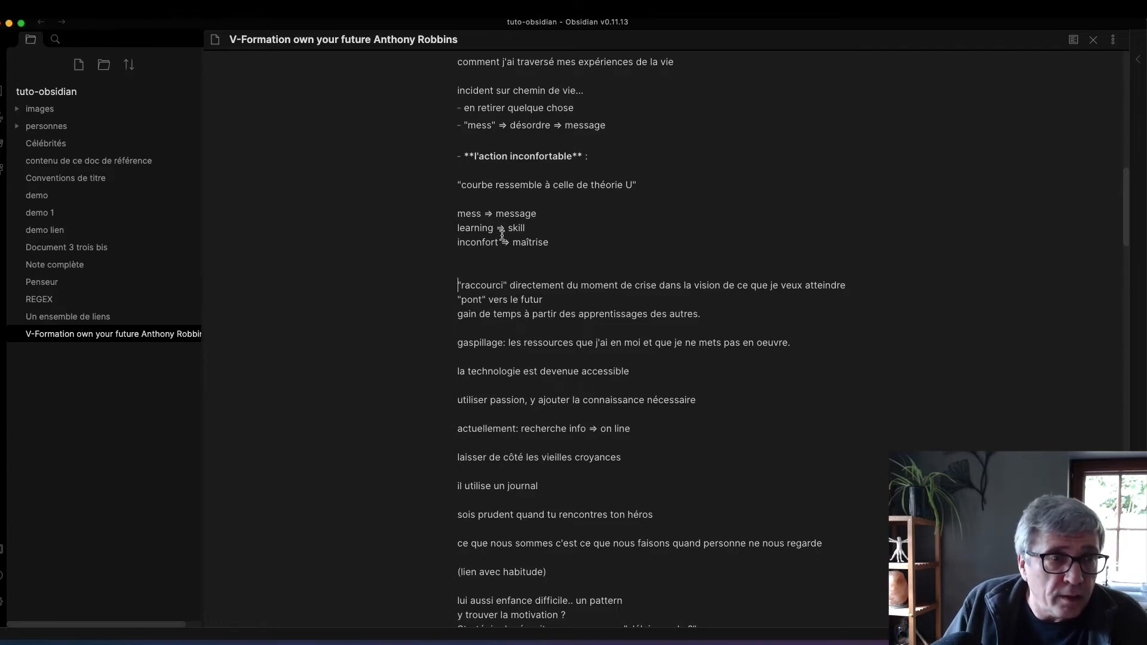
drag(458, 185, 635, 190)
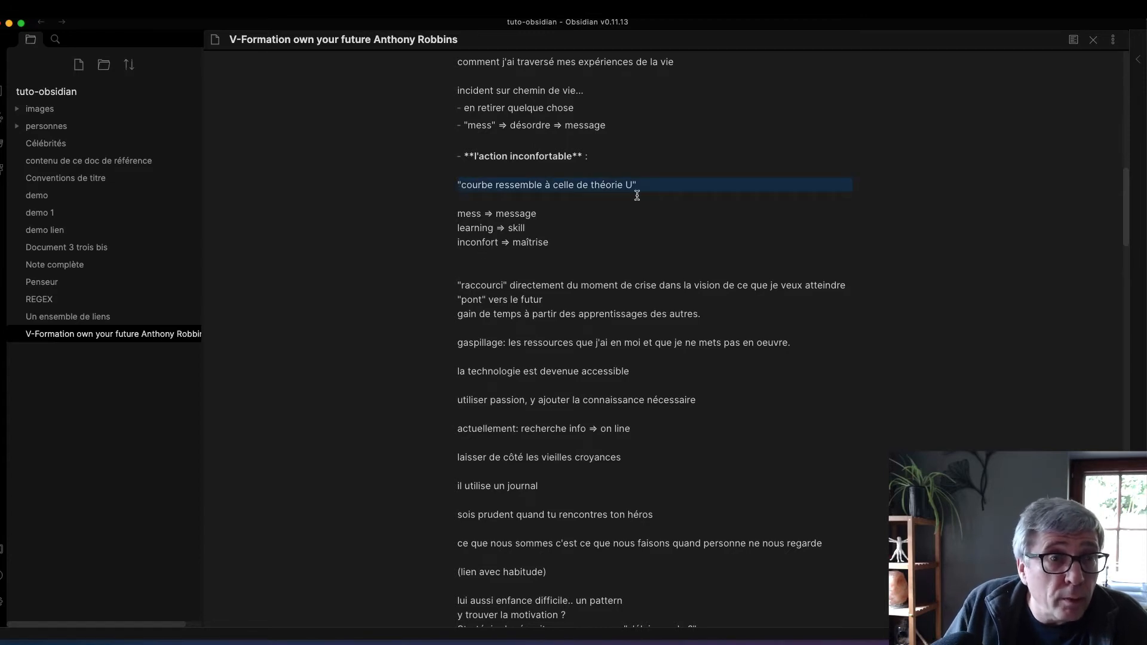
drag(464, 155, 591, 169)
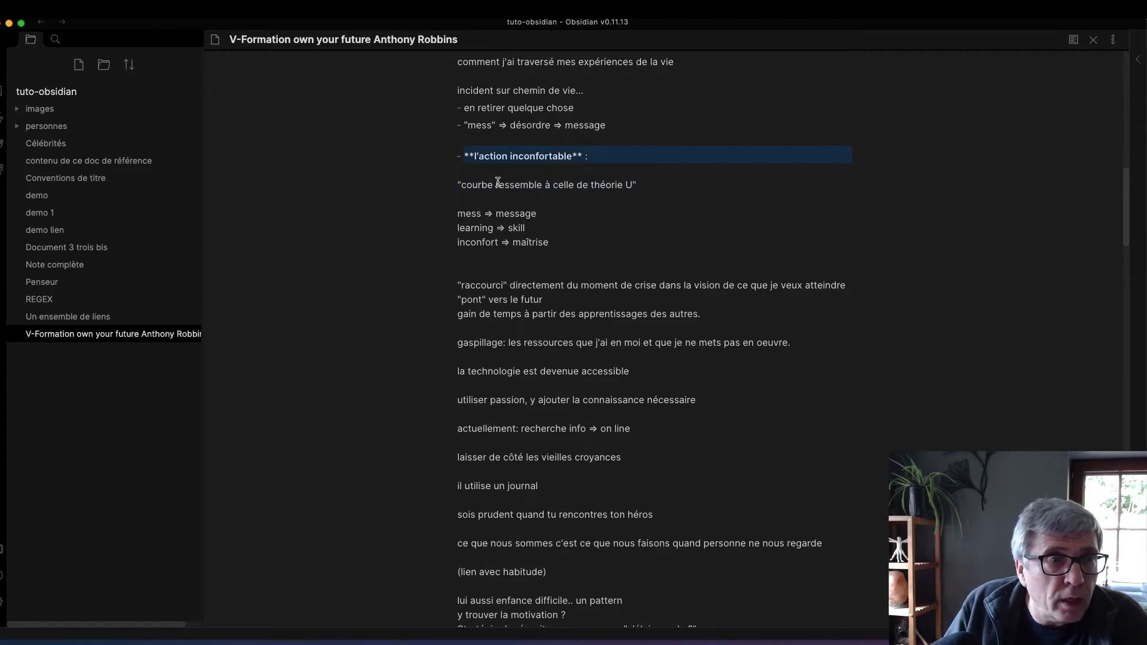
- Add a new line above "incident sur chemin de vie..." reading "Je vis, je vis une crise, je la traverse, j'en retire des enseignements"
click(456, 94)
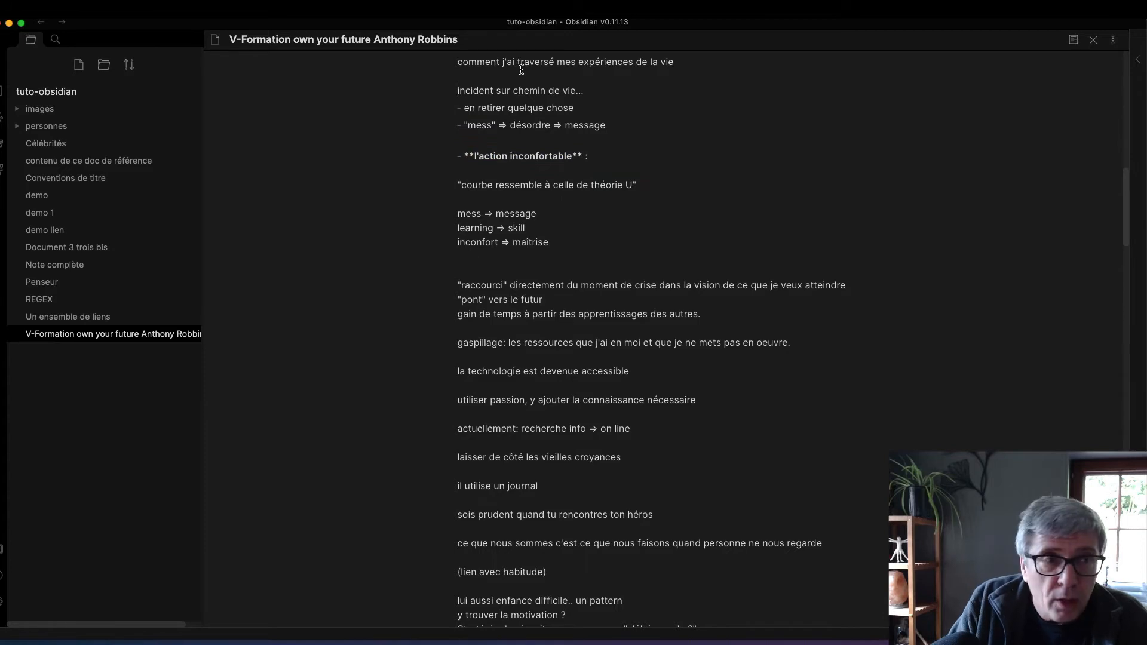
key(Return)
key(Return)
key(Up)
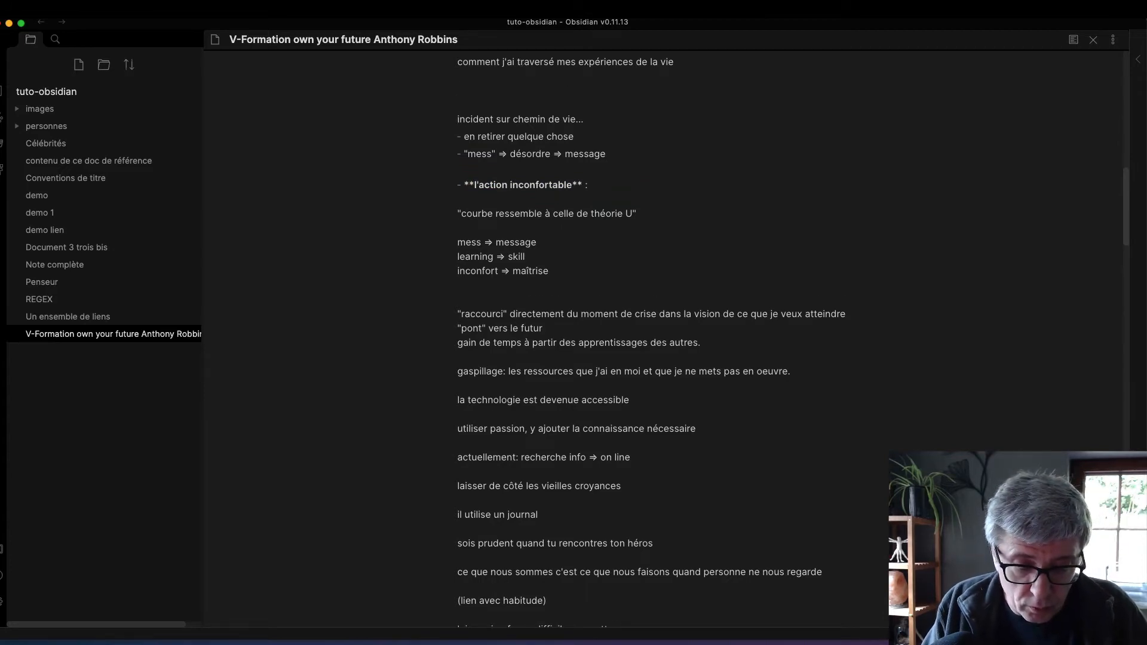
key(Return)
text(Je )
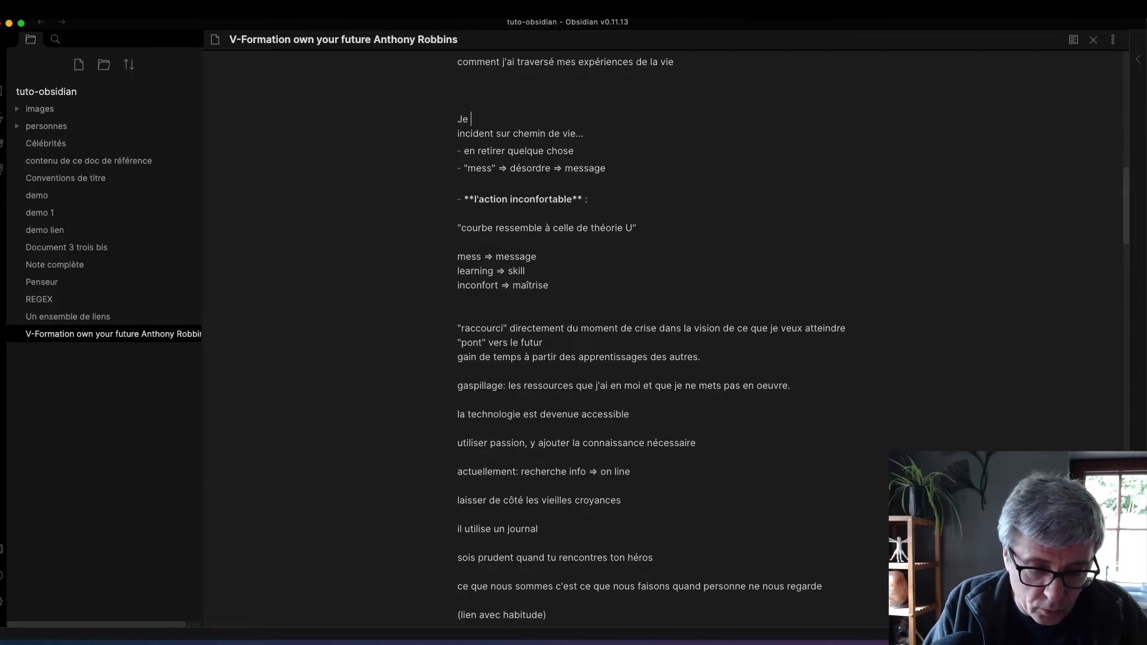
text(vis, j)
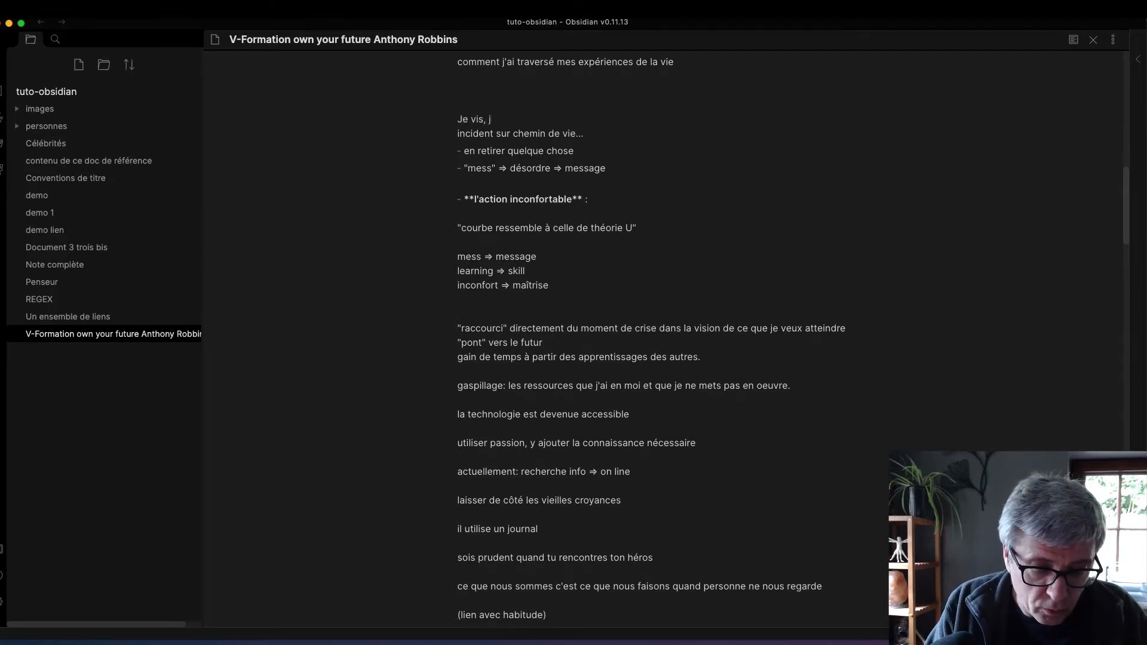
text(e vis un)
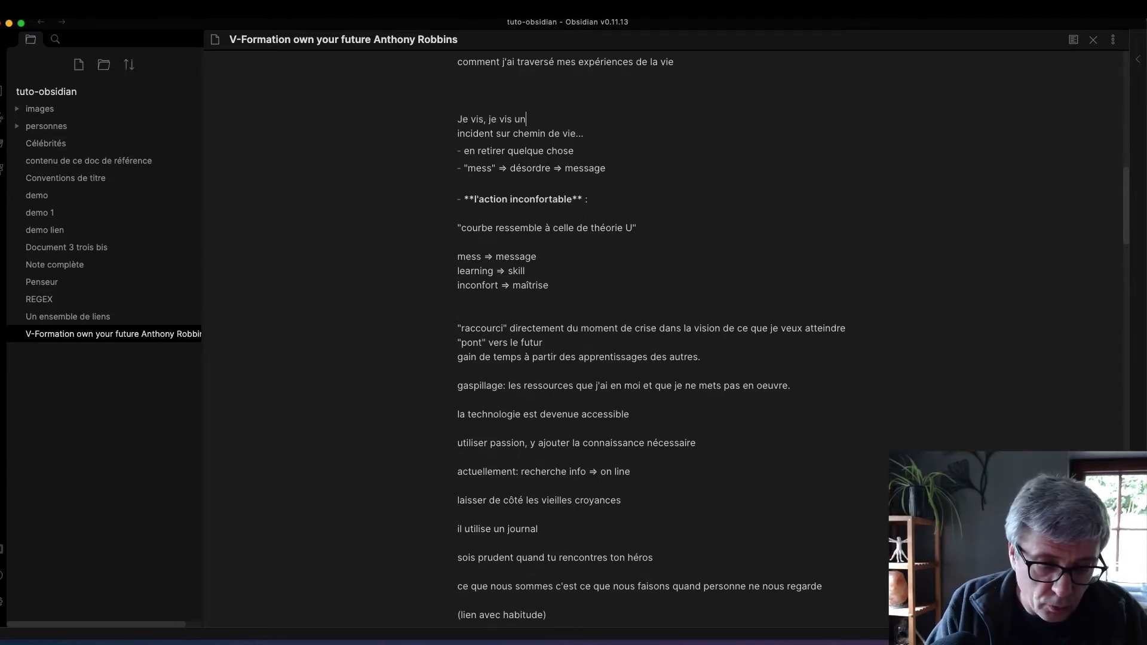
text(e crise, )
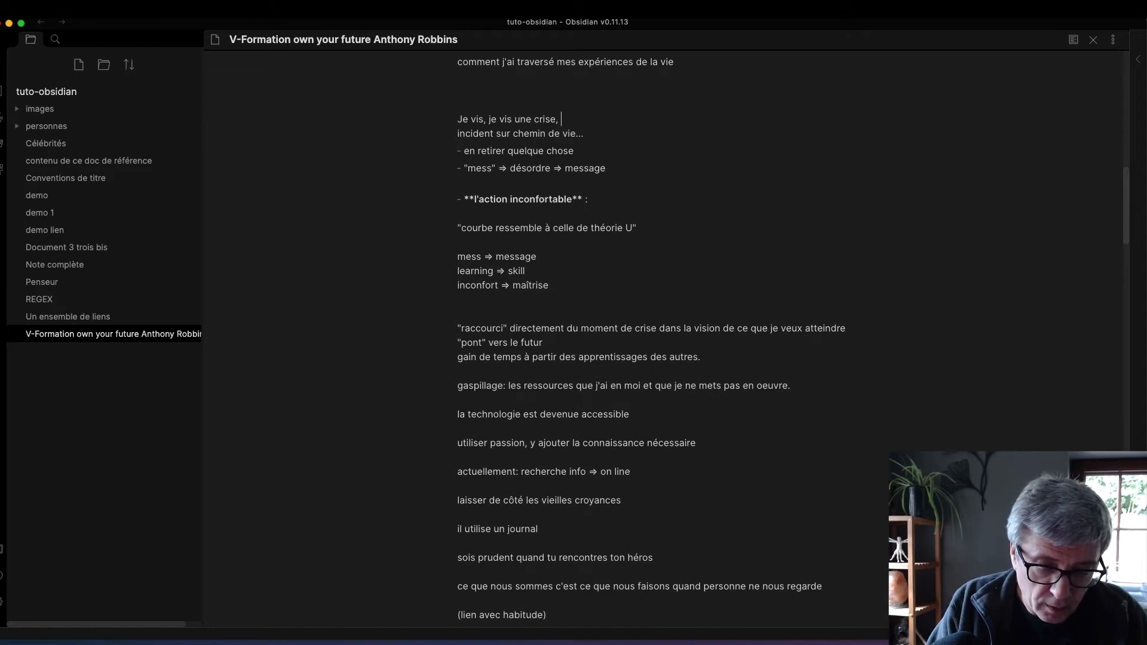
text(je la tr)
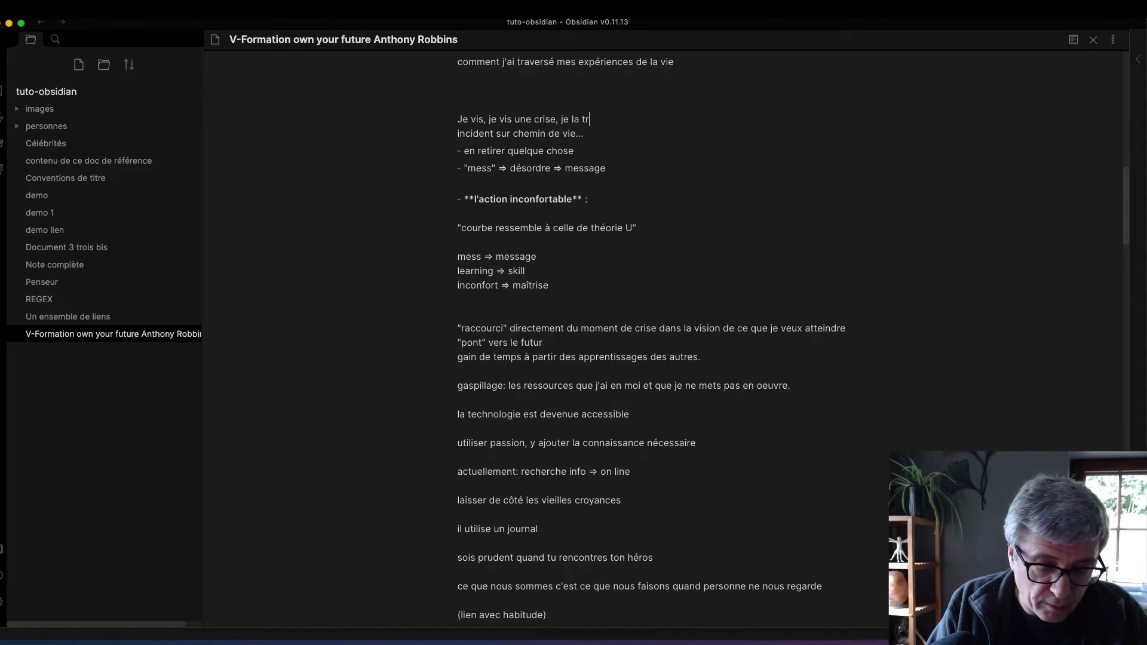
text(averse, )
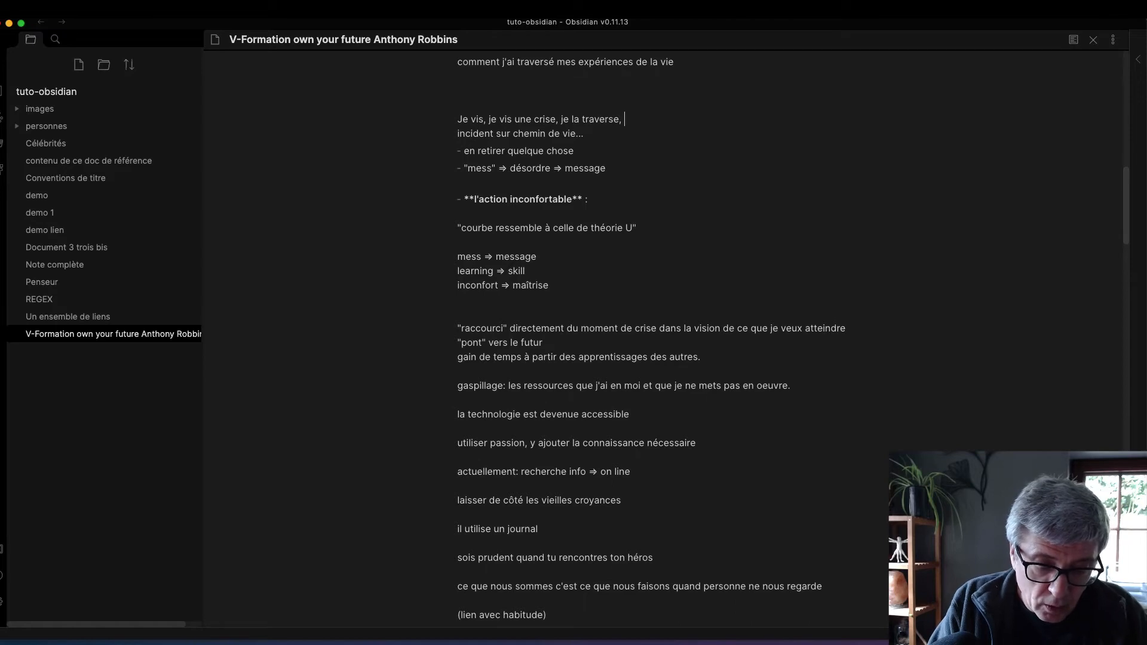
text(j'en retire d)
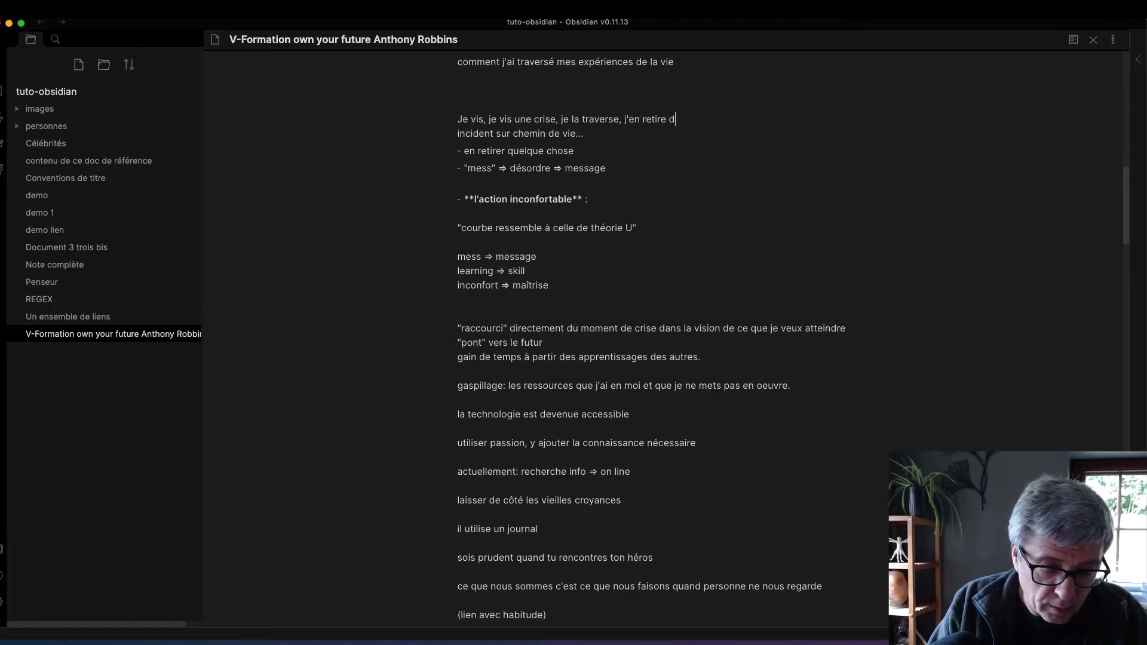
text(es enseignem)
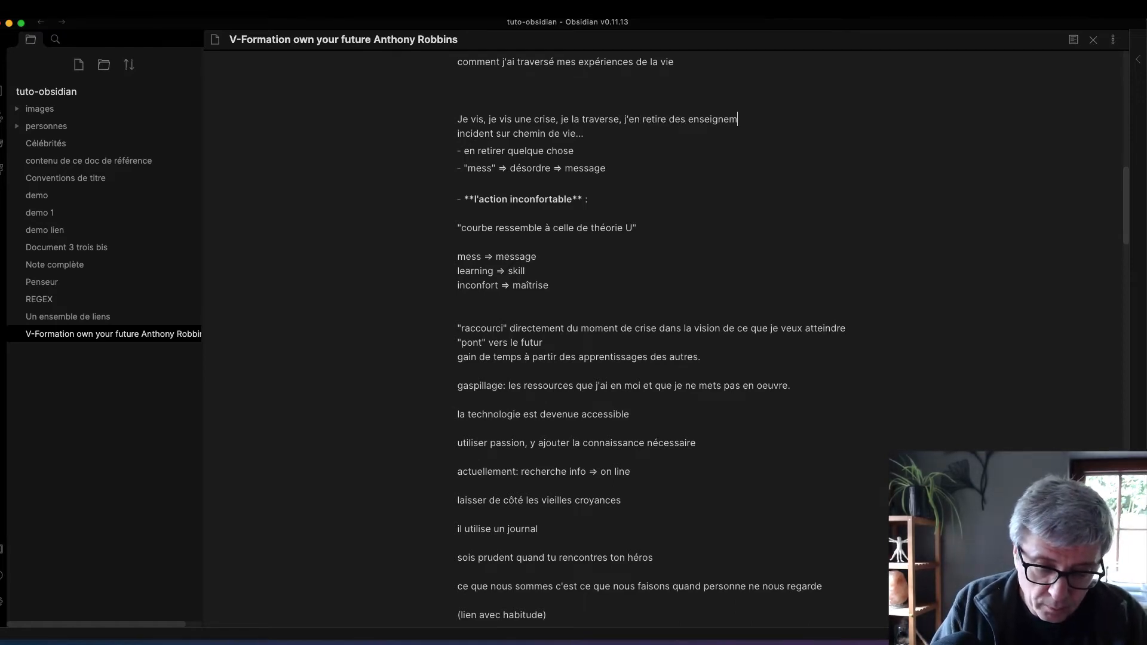
text(ents)
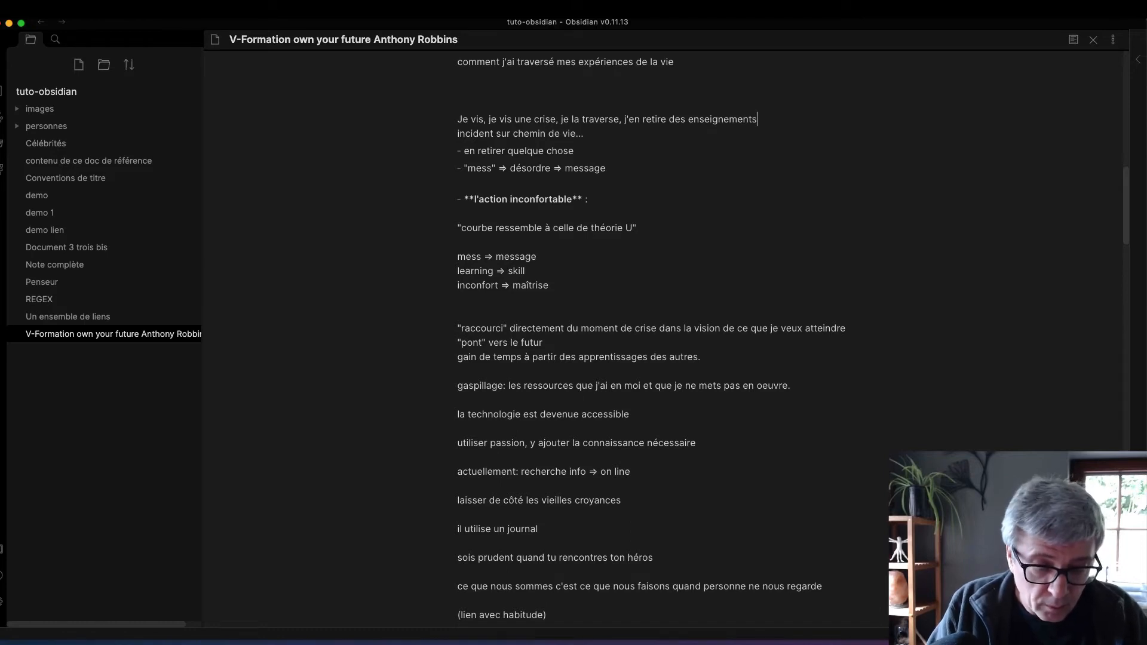
- Complete the new sentence with "et je peux offrir cette connaissance à d'autres", leave space below, and make it a level-two heading
text( et j)
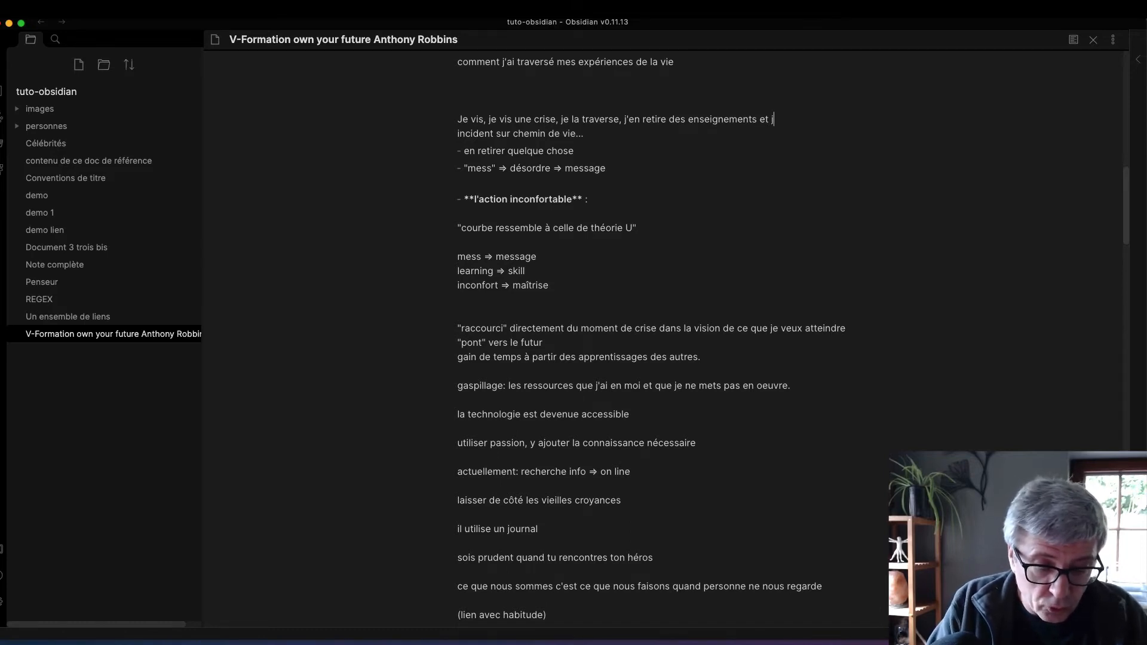
text(e peux offi)
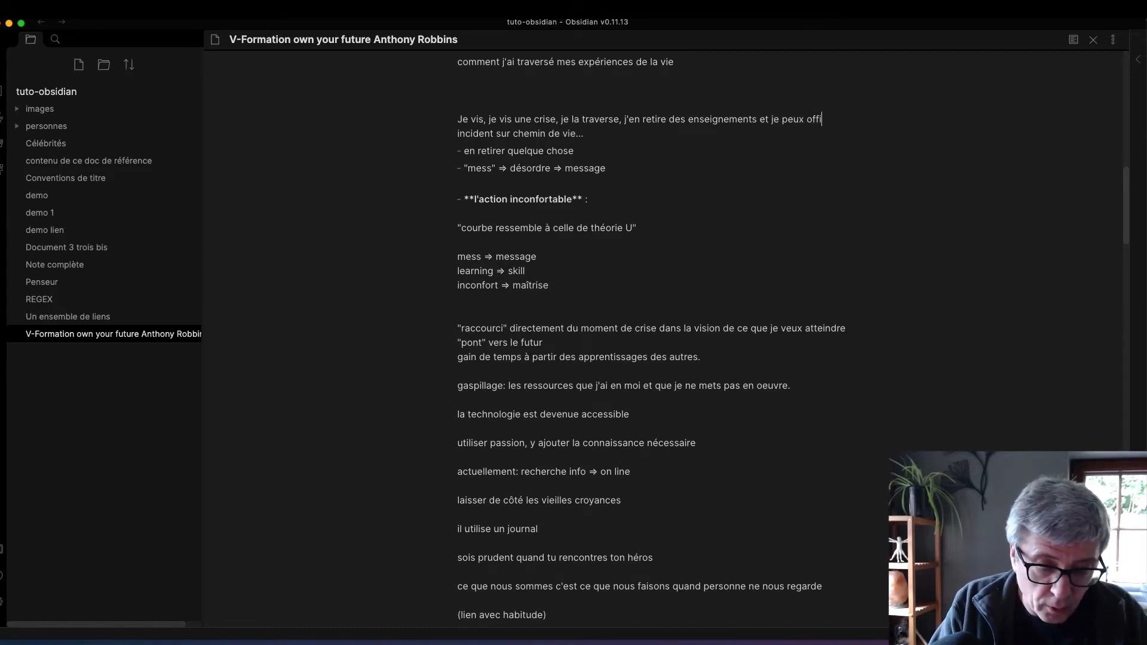
text(rr)
key(BackSpace)
key(BackSpace)
key(BackSpace)
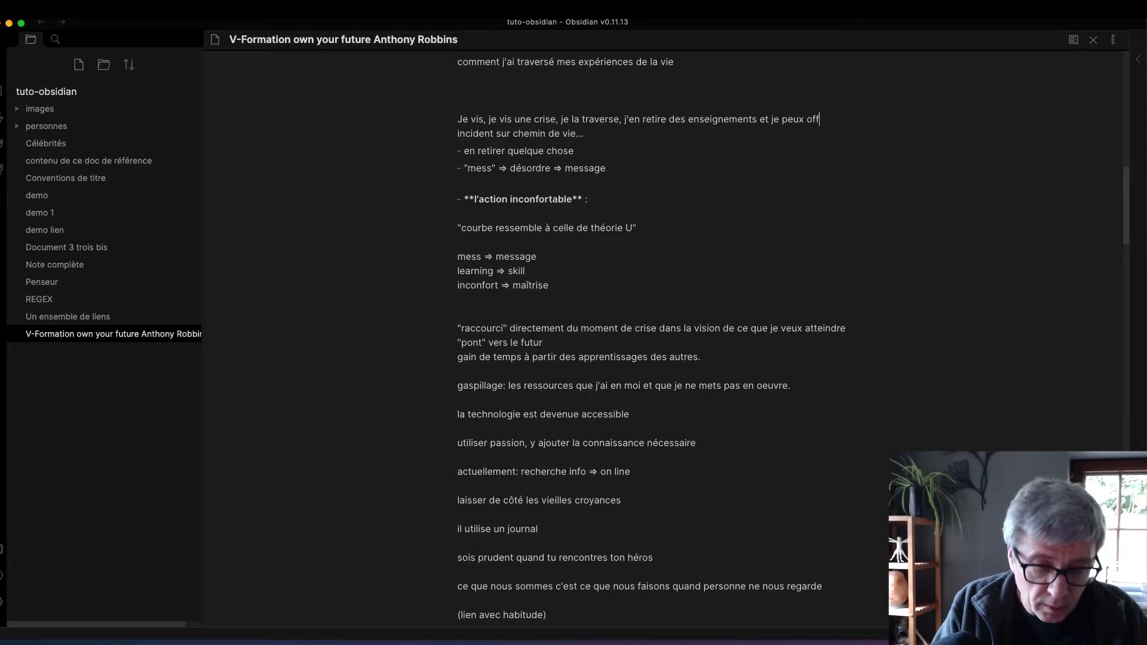
text(rir)
key(Return)
text(cet)
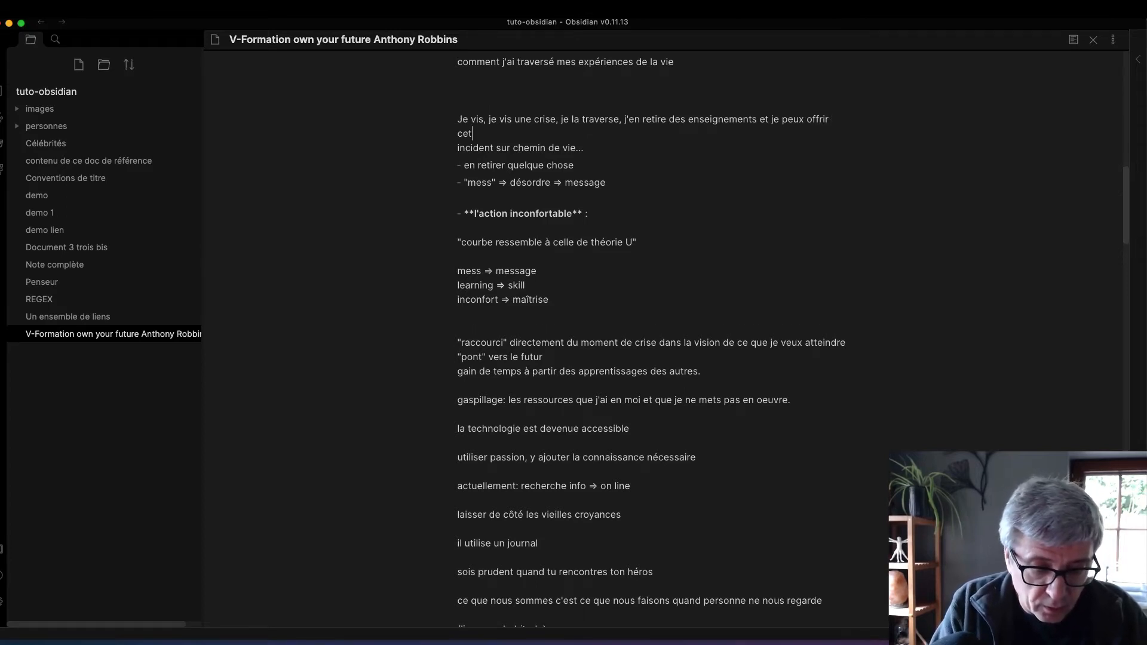
text(te connaissan)
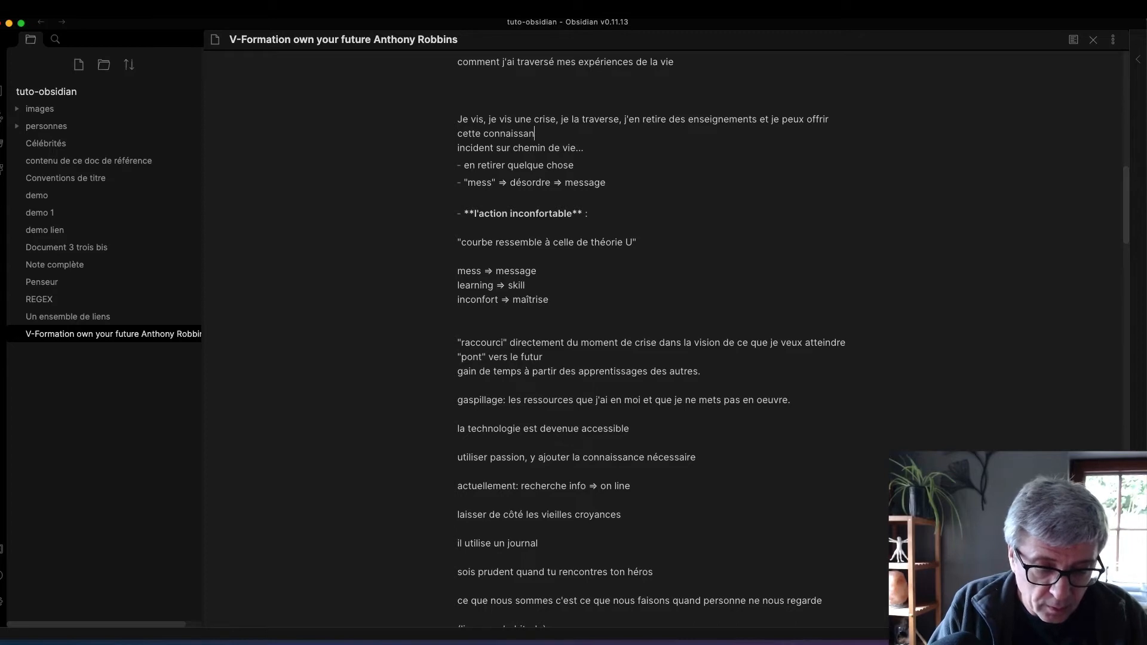
text(ce à d'aut)
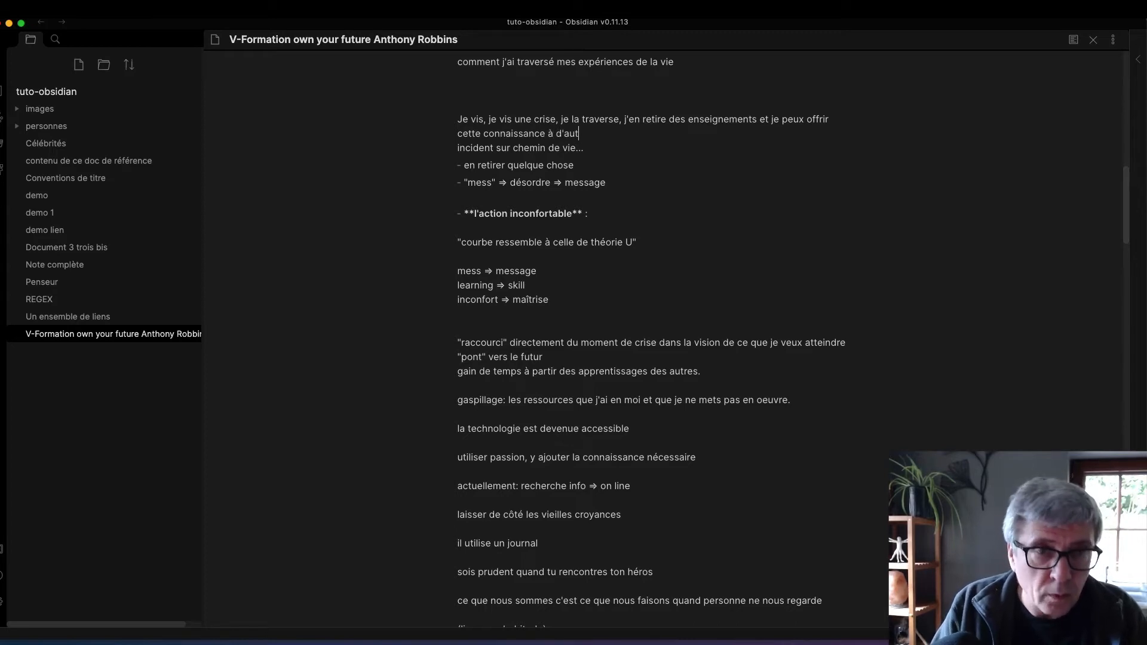
text(res)
key(Return)
key(Return)
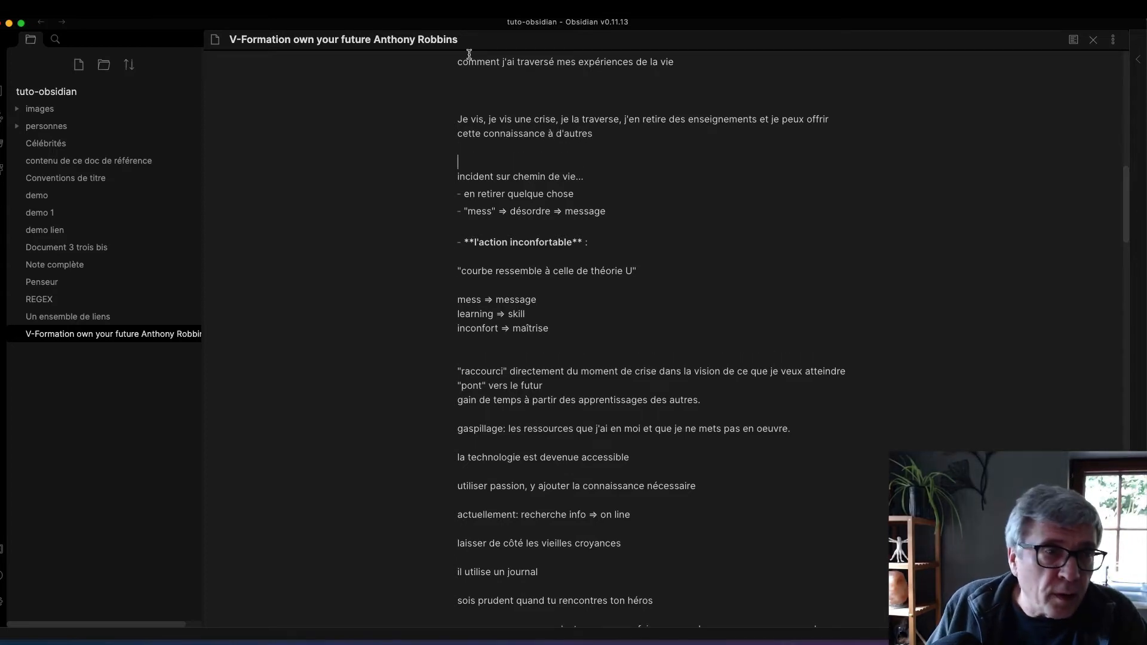
click(458, 119)
text(##)
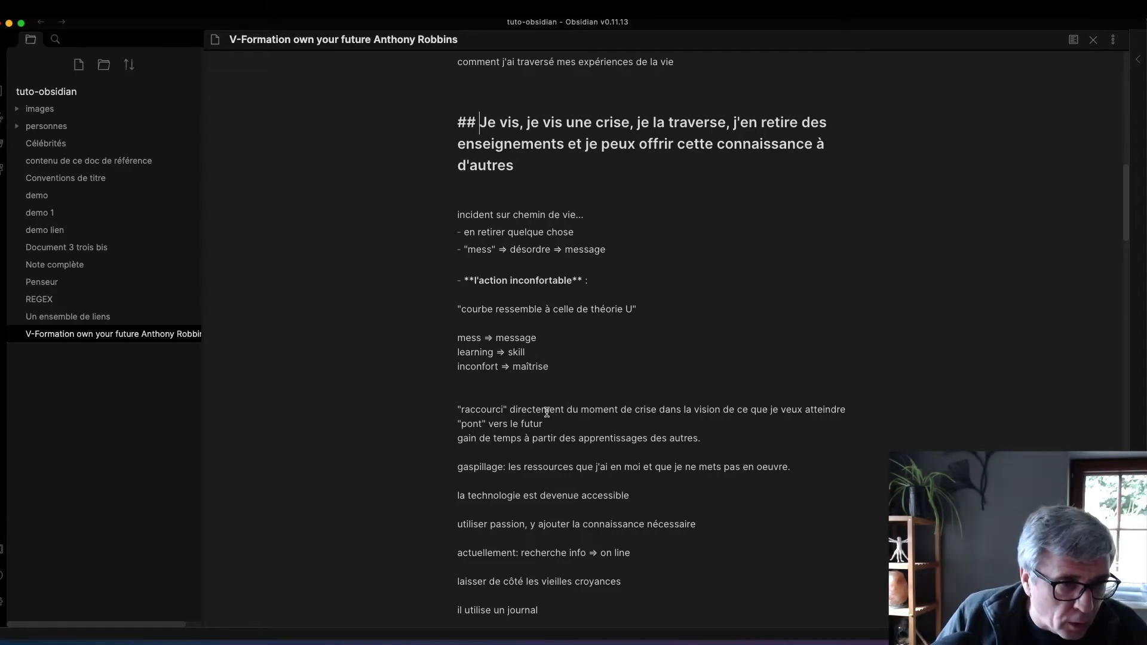
- Insert two extra blank lines above the paragraph beginning with "gaspillage"
scroll(547, 412, down, 5)
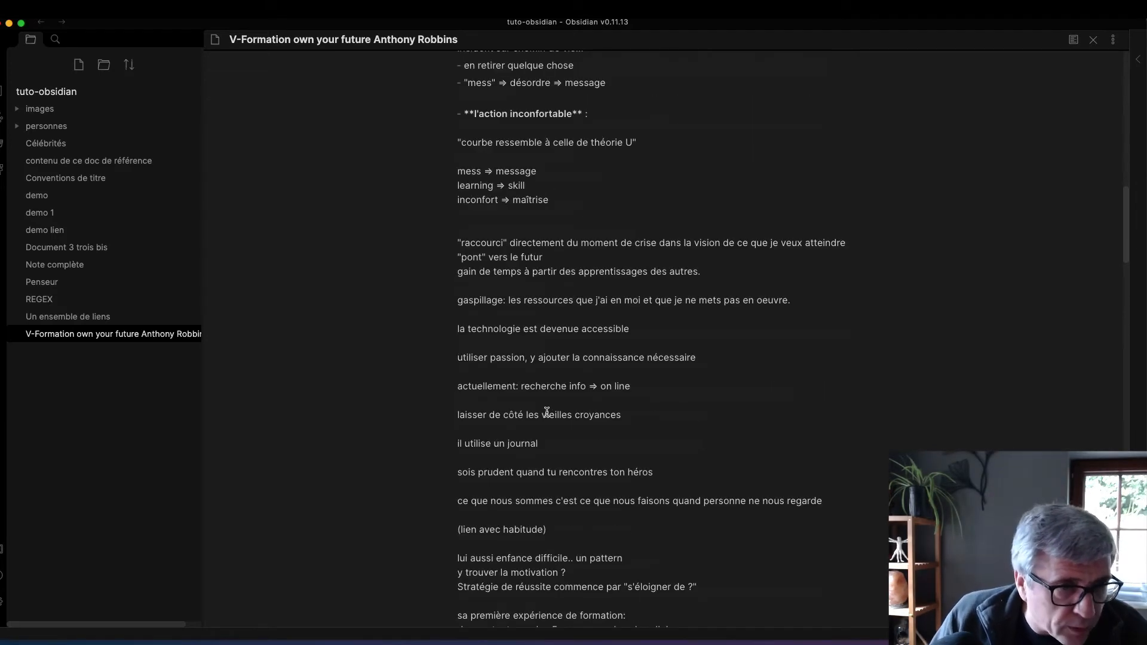
click(458, 300)
key(Return)
scroll(571, 367, down, 2)
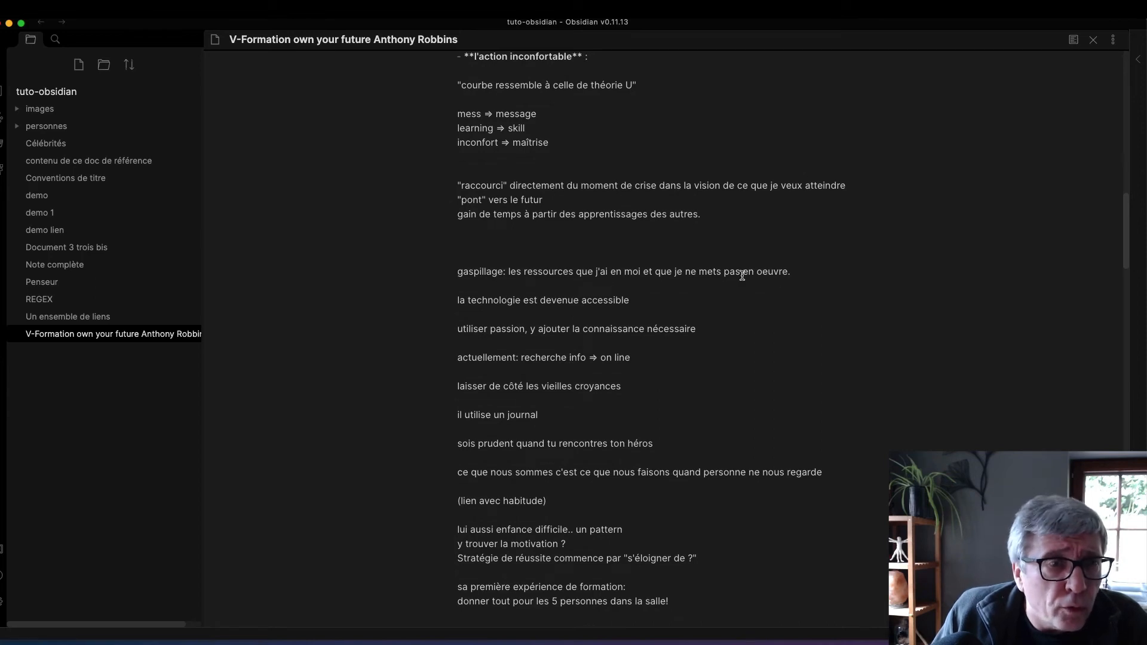
- Put a space before the colon following "gaspillage" and make that word bold
drag(459, 271, 816, 272)
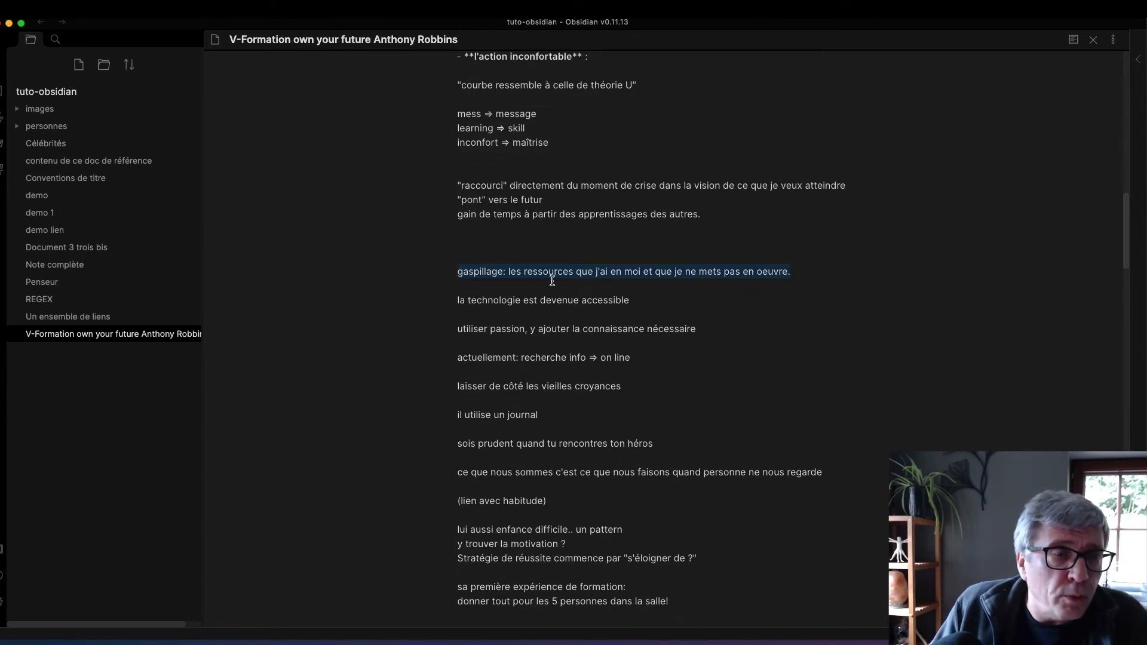
click(504, 272)
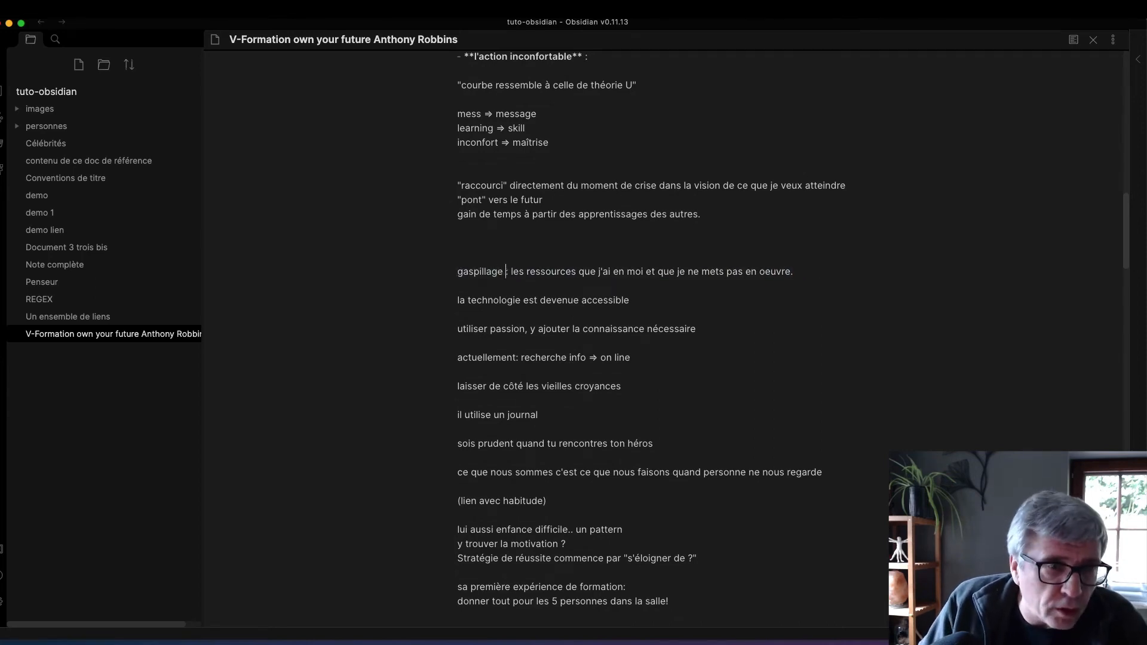
double_click(485, 272)
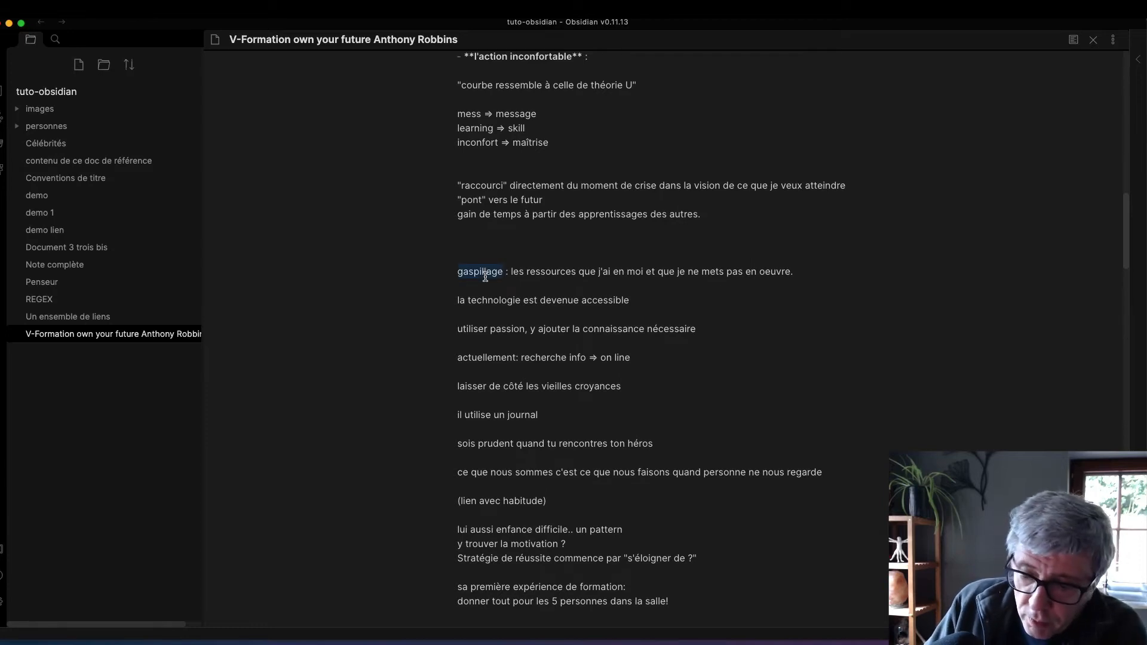
key(super+b)
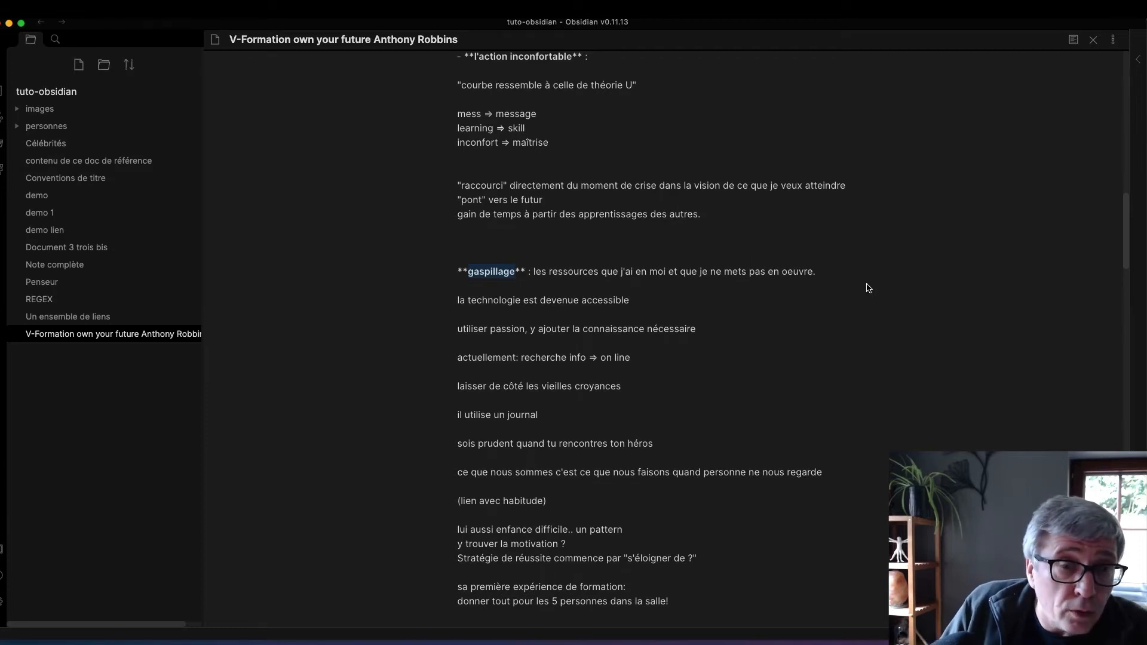
click(847, 269)
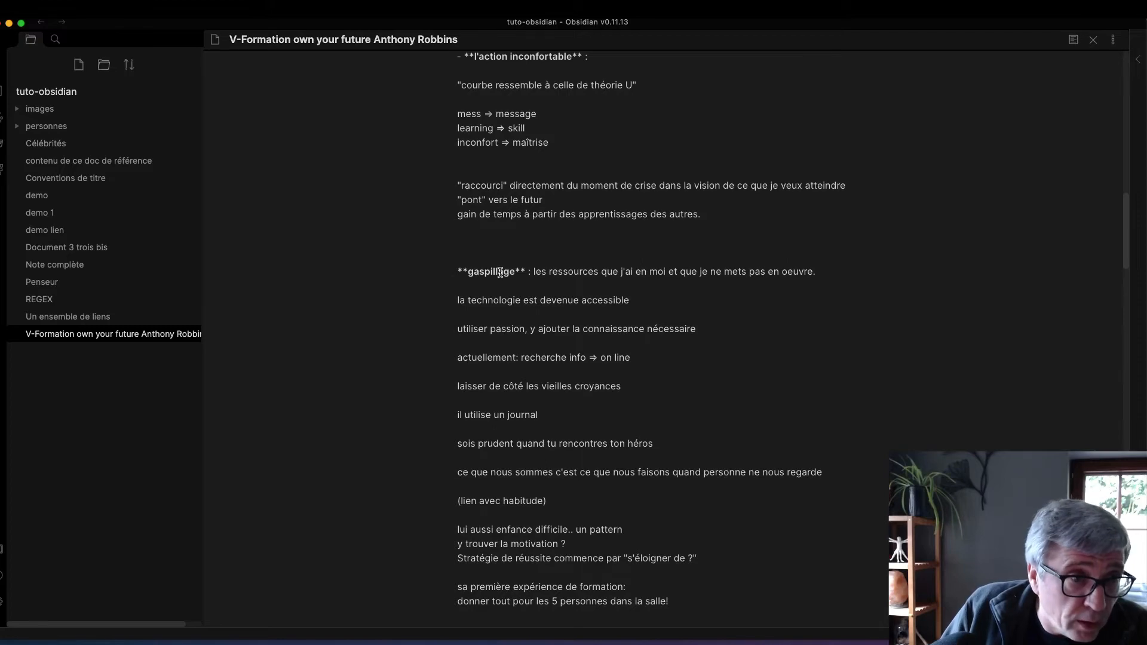
- Review the passage beginning "Quand j'apprends quelque chose" under the "les freins à se lancer" heading, comparing it with the rest of the note
scroll(501, 272, up, 7)
scroll(500, 272, up, 10)
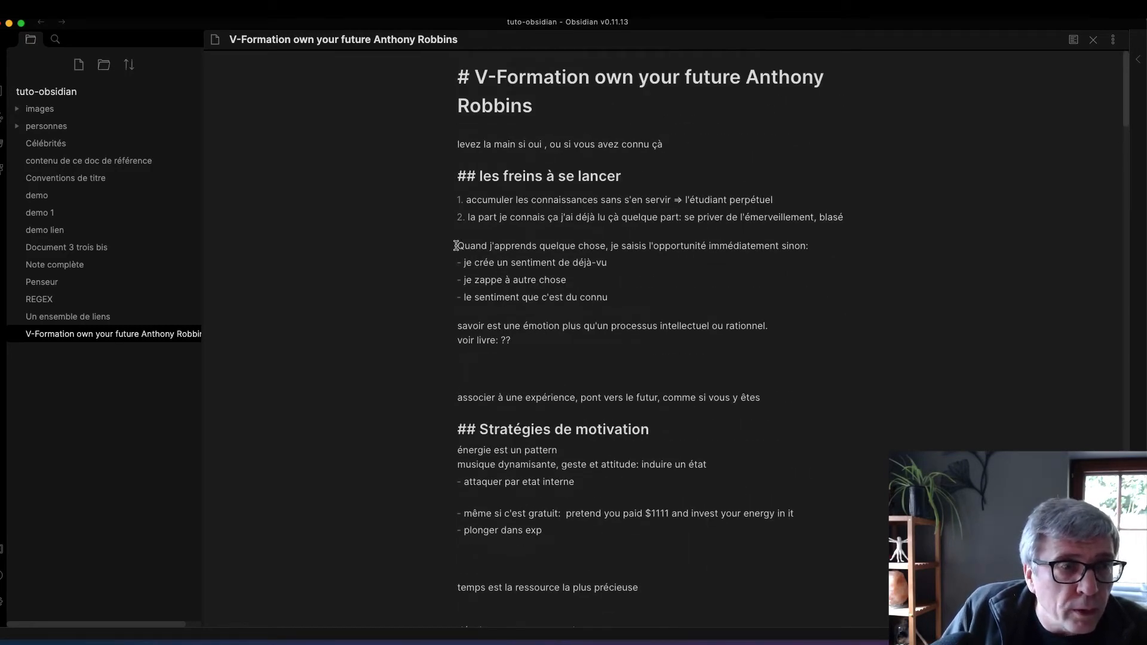
drag(457, 245, 840, 307)
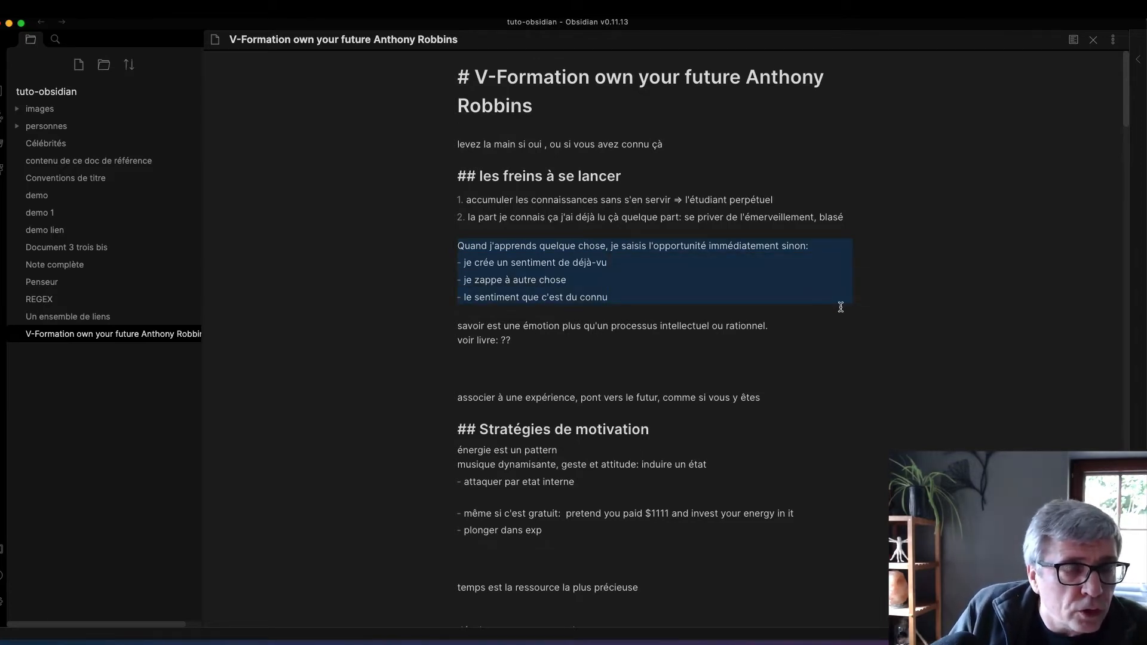
scroll(845, 418, down, 10)
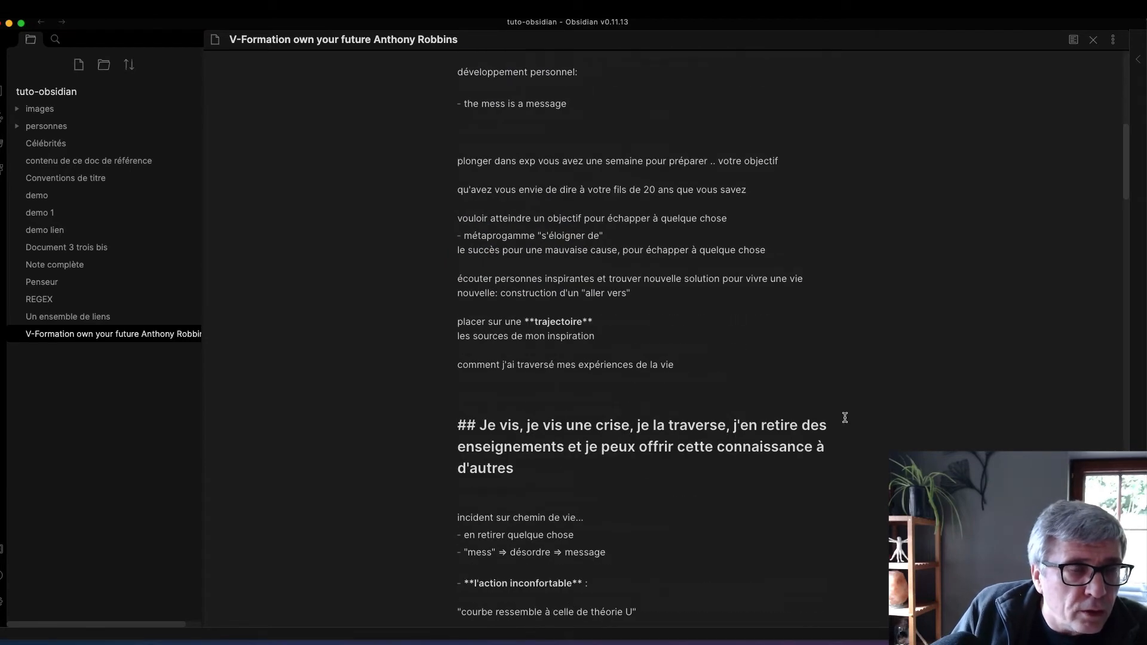
scroll(845, 417, up, 10)
click(461, 256)
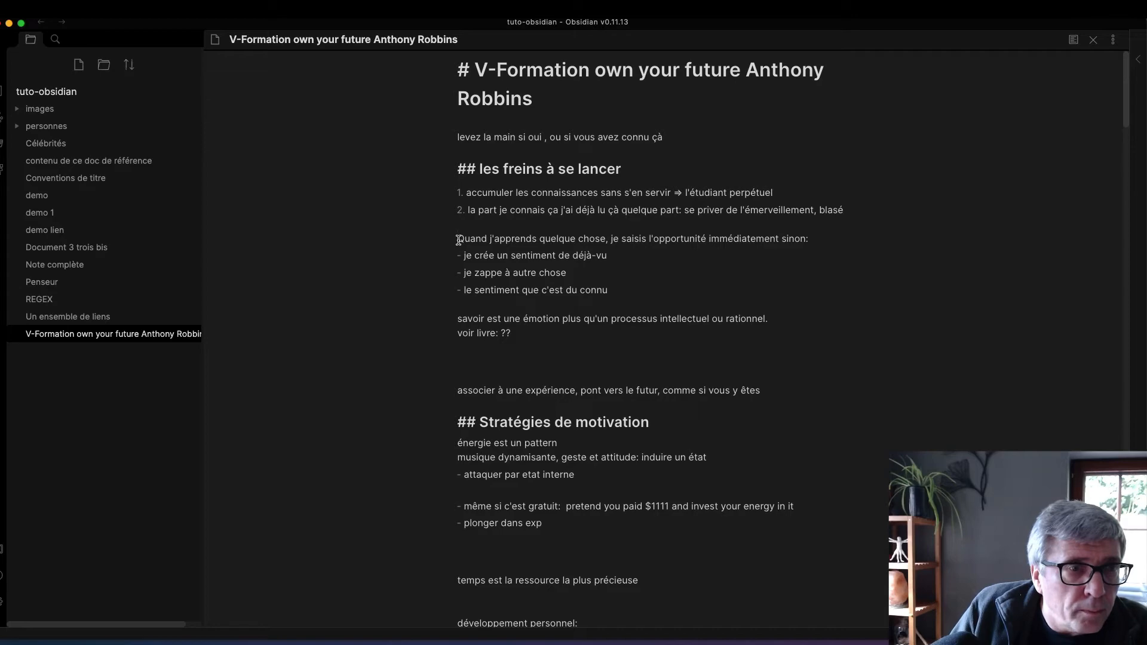
drag(458, 239, 538, 335)
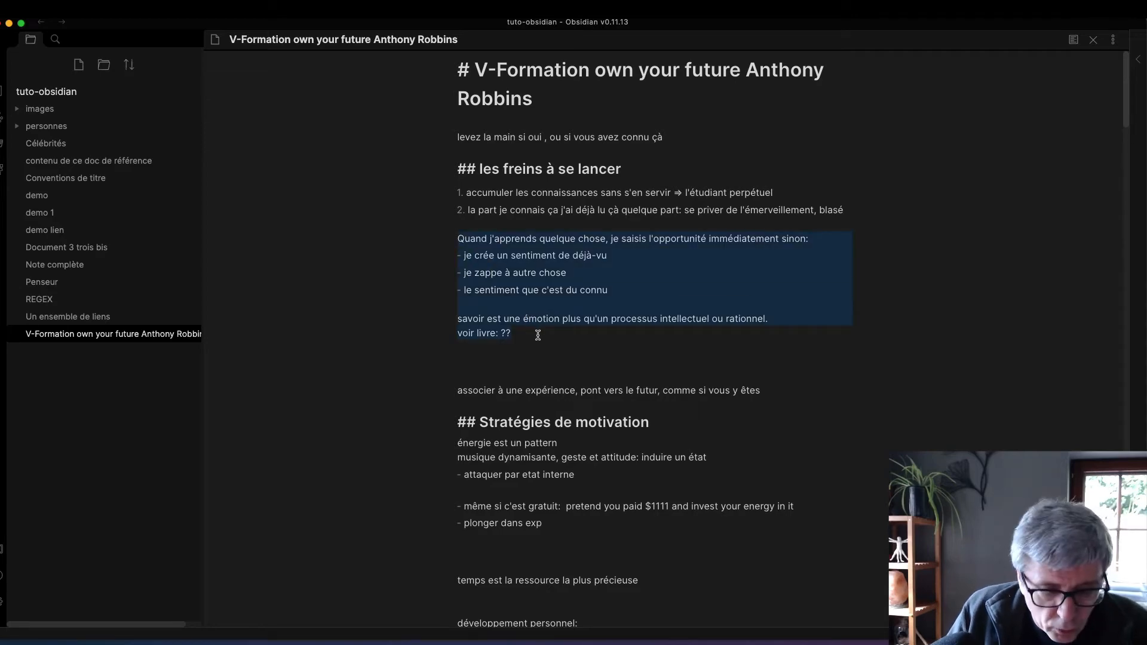
- Add a level-two heading "utiliser mes connaissances" above the "gaspillage" paragraph and paste the passage beginning "Quand j'apprends quelque chose" beneath it
scroll(537, 333, down, 20)
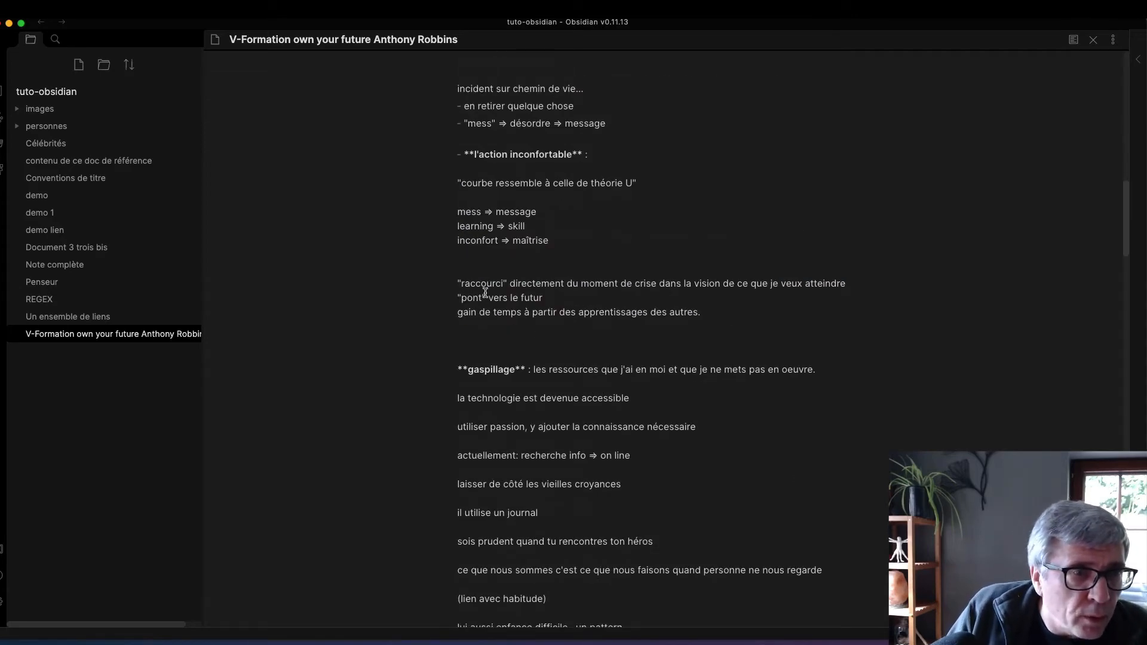
click(462, 350)
key(Return)
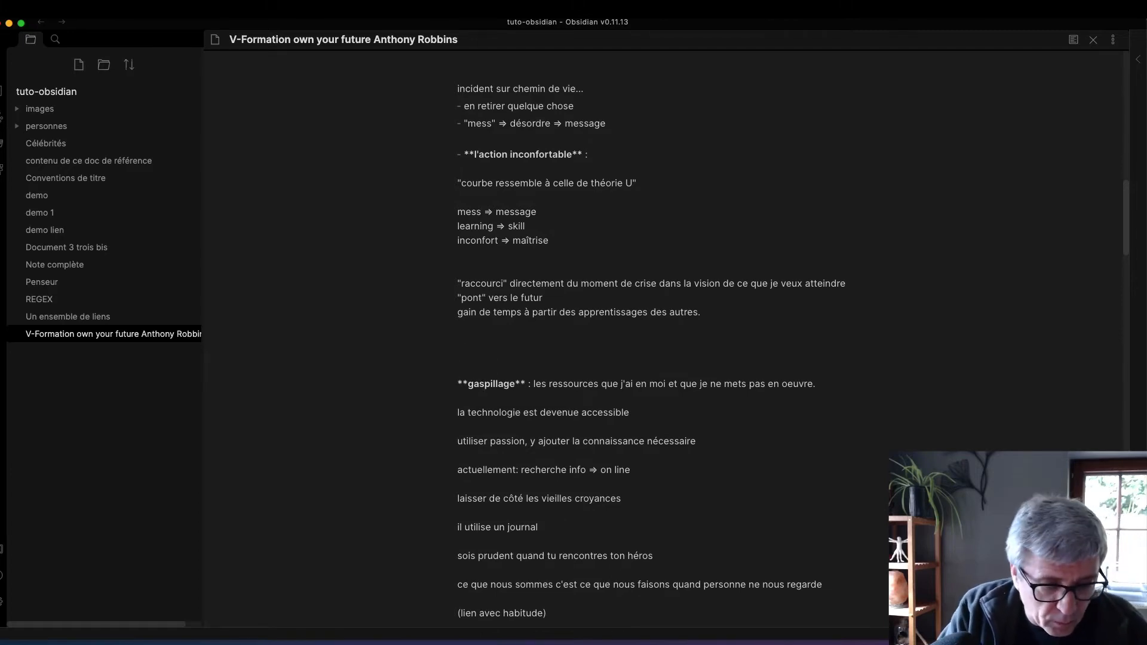
text(## u)
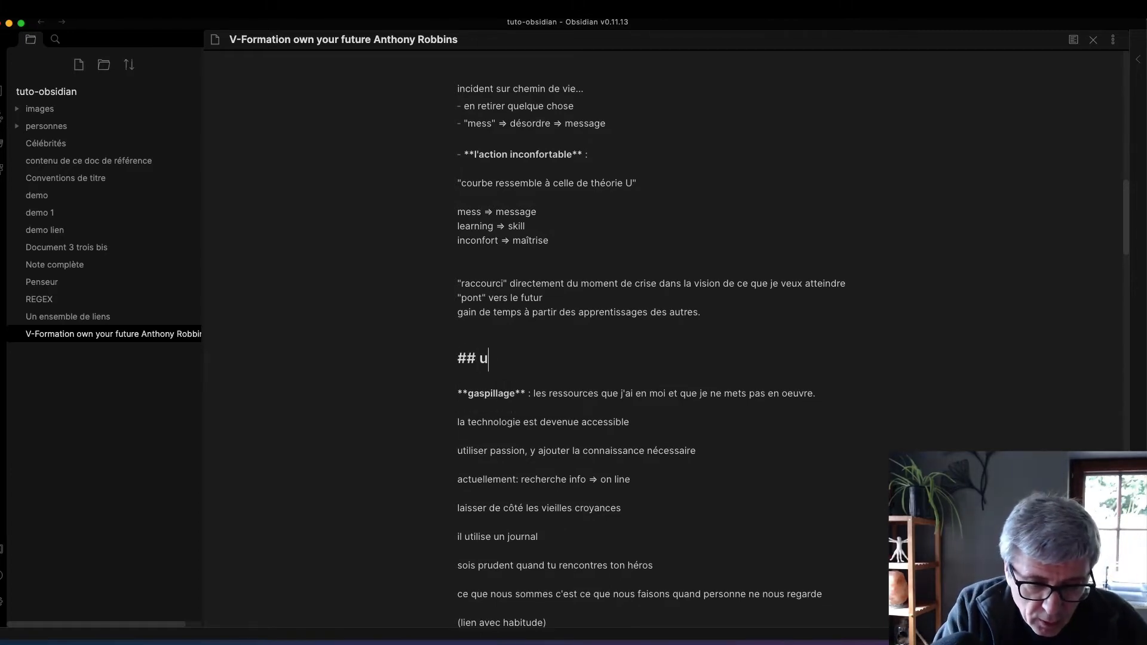
text(tiliser mes c)
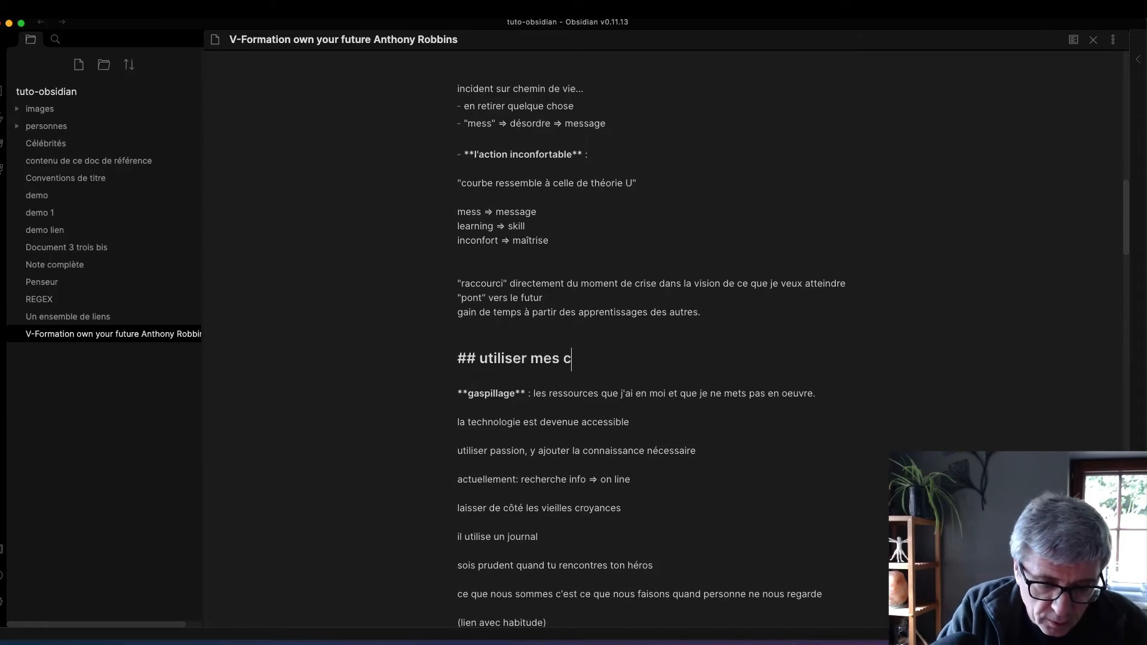
text(onnaissance)
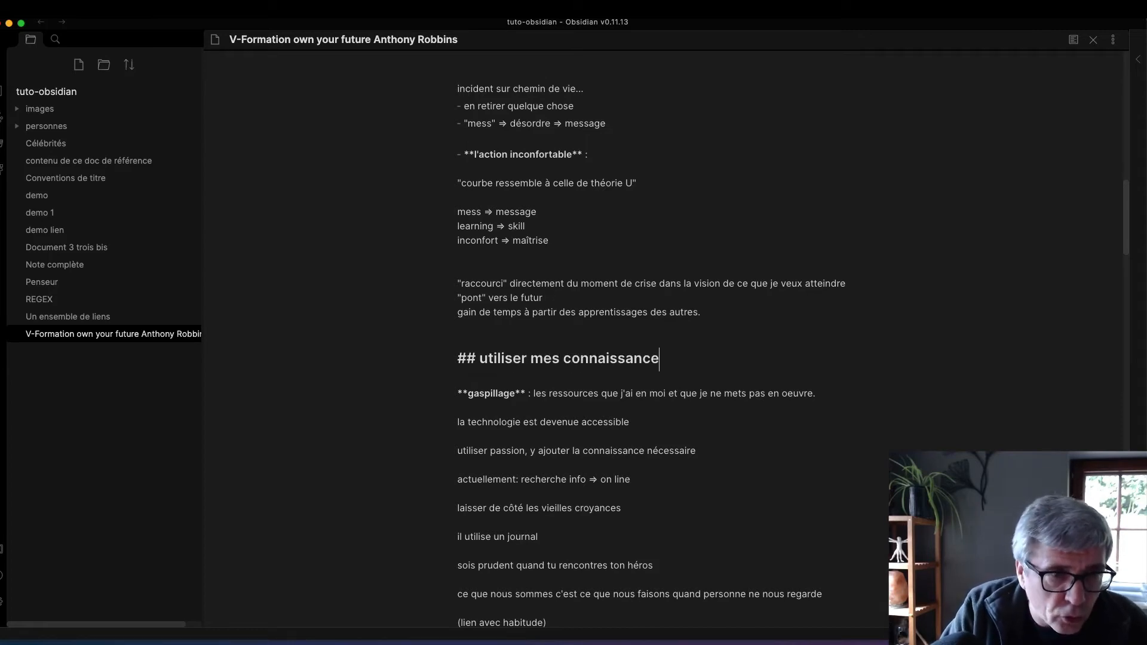
text(s)
key(Return)
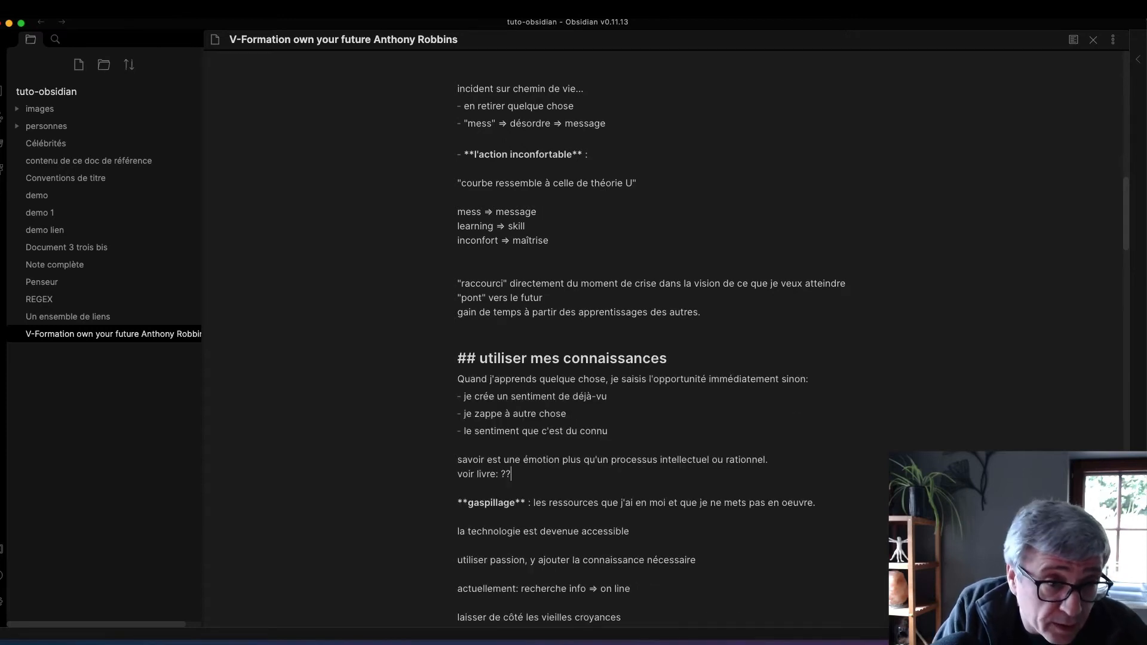
key(Return)
key(Return)
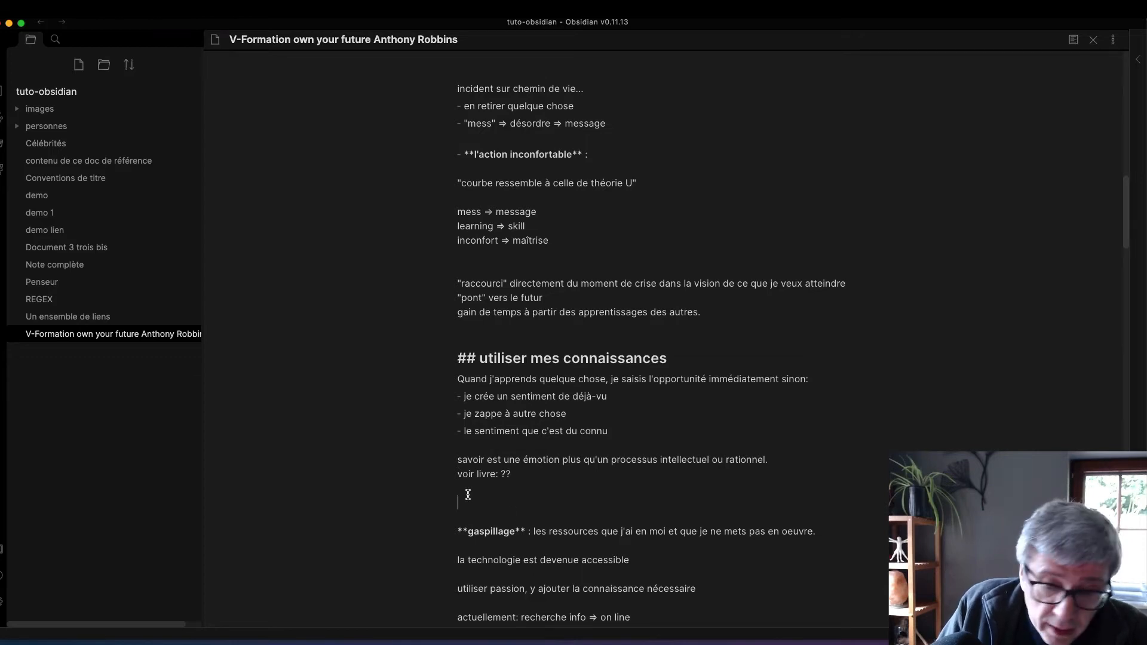
key(Delete)
key(Delete)
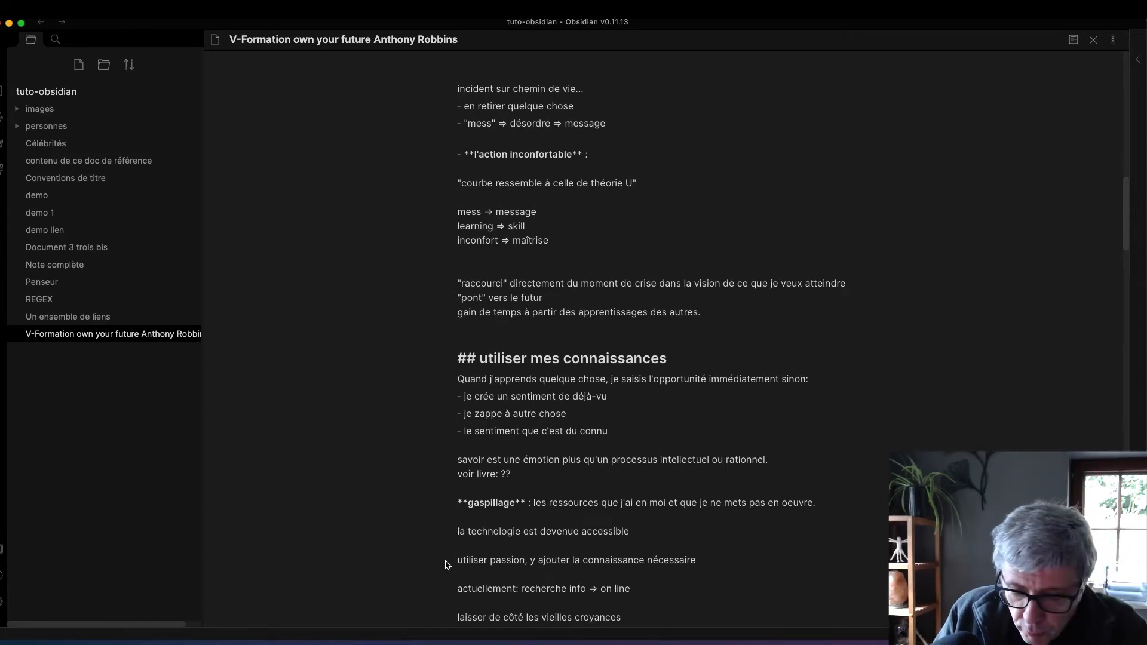
- Insert a blank line above "la technologie est devenue accessible" and make "passion" and "connaissance nécessaire" bold in the paragraph below it
key(Return)
scroll(506, 568, down, 6)
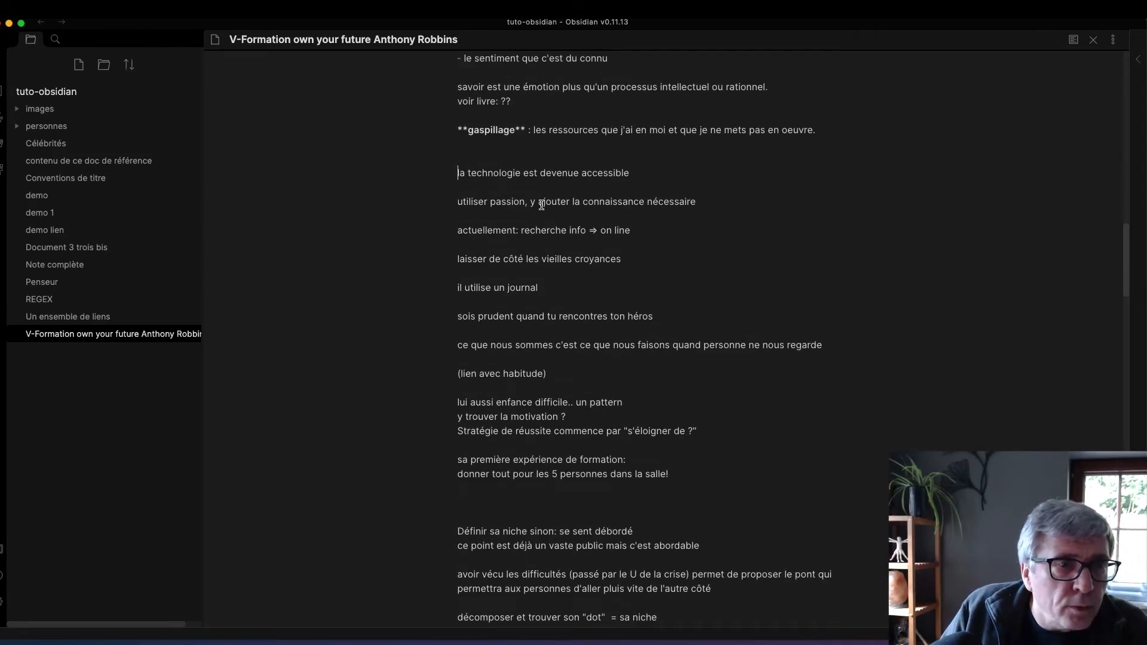
double_click(502, 203)
key(super+b)
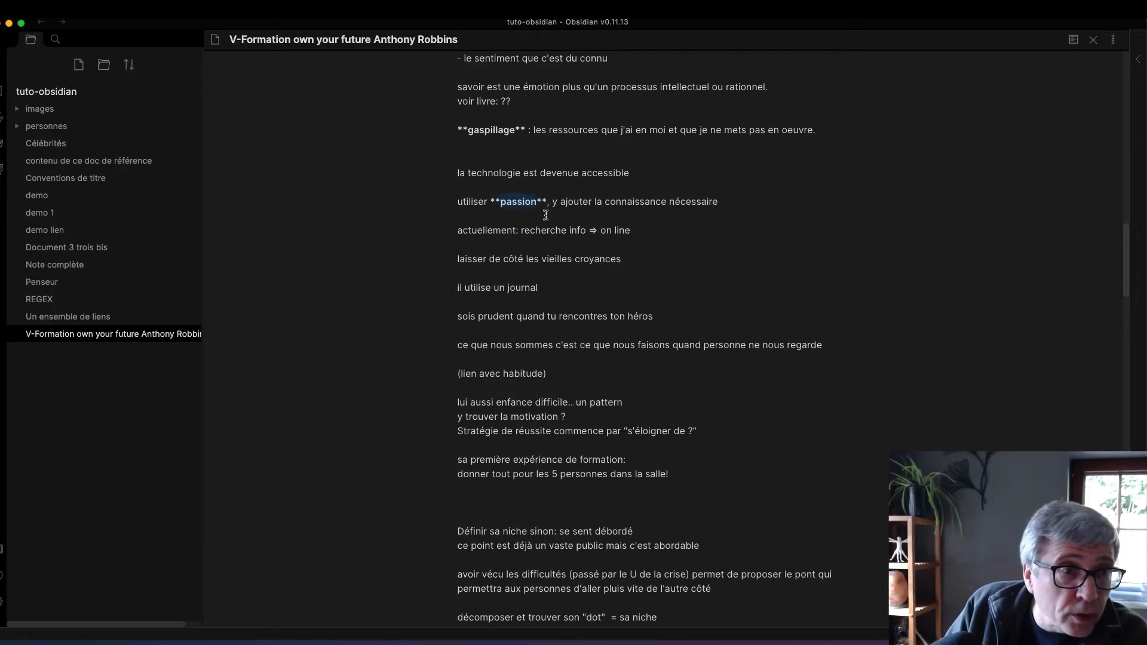
click(606, 203)
drag(606, 203, 731, 201)
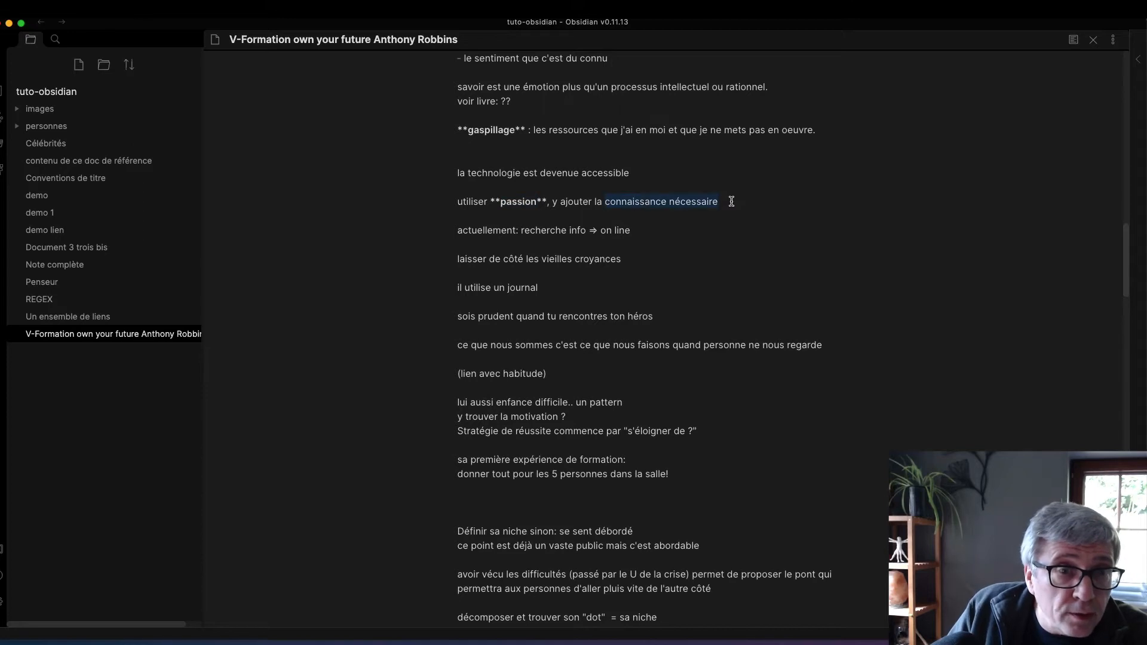
key(super+b)
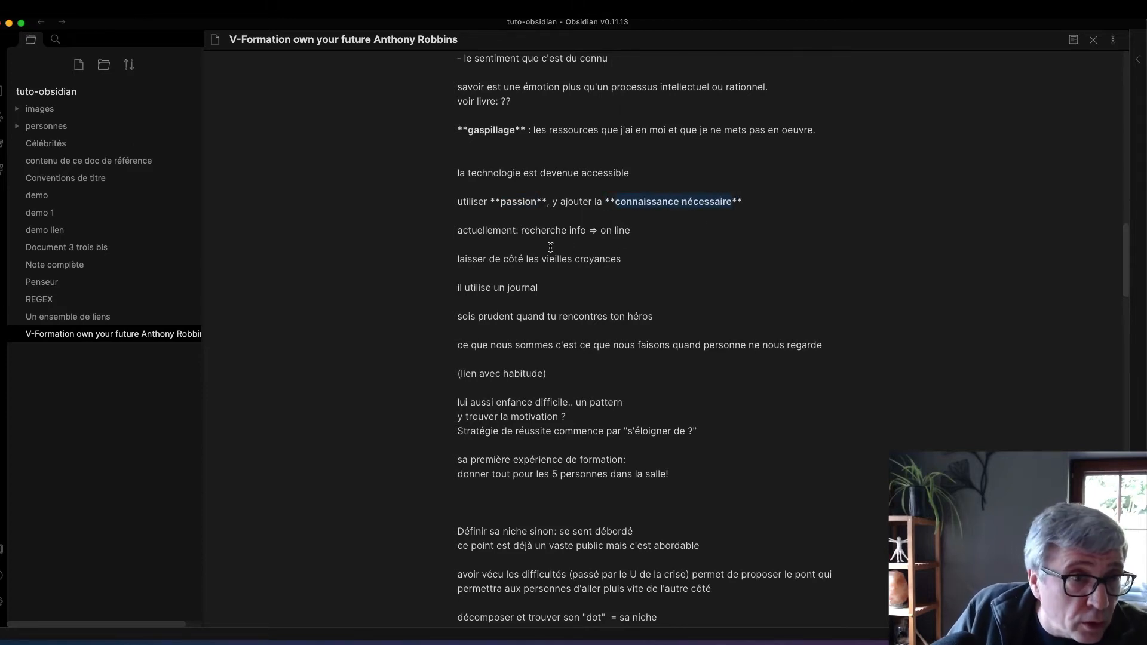
- Make "la technologie est devenue accessible" the first item of a numbered list
click(456, 231)
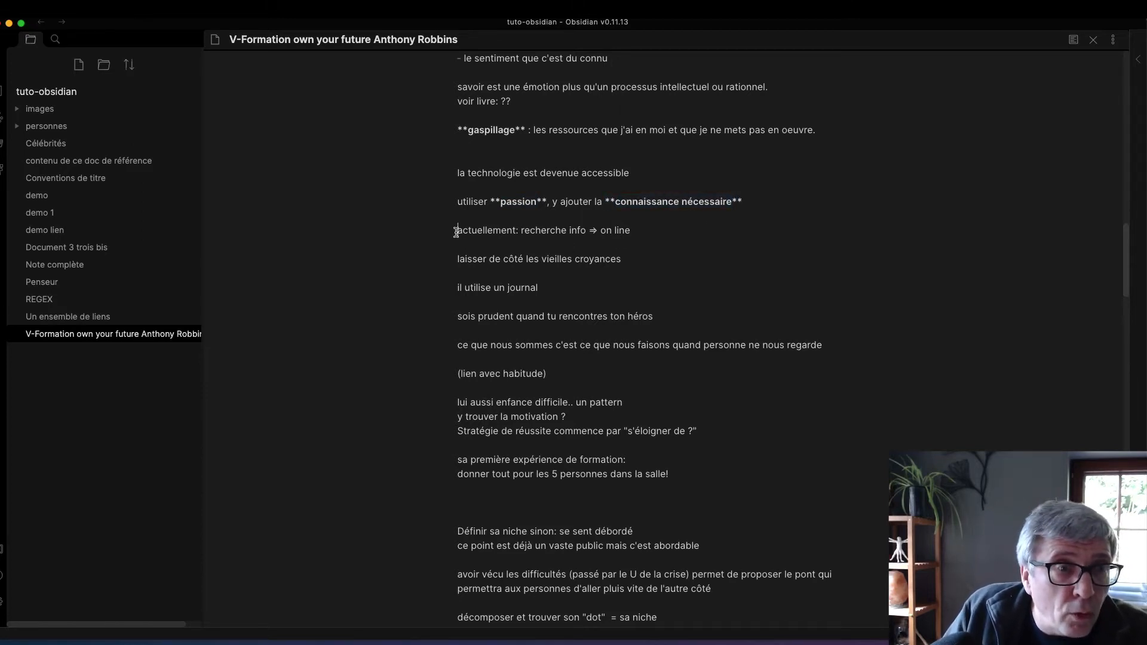
click(456, 173)
text(1.)
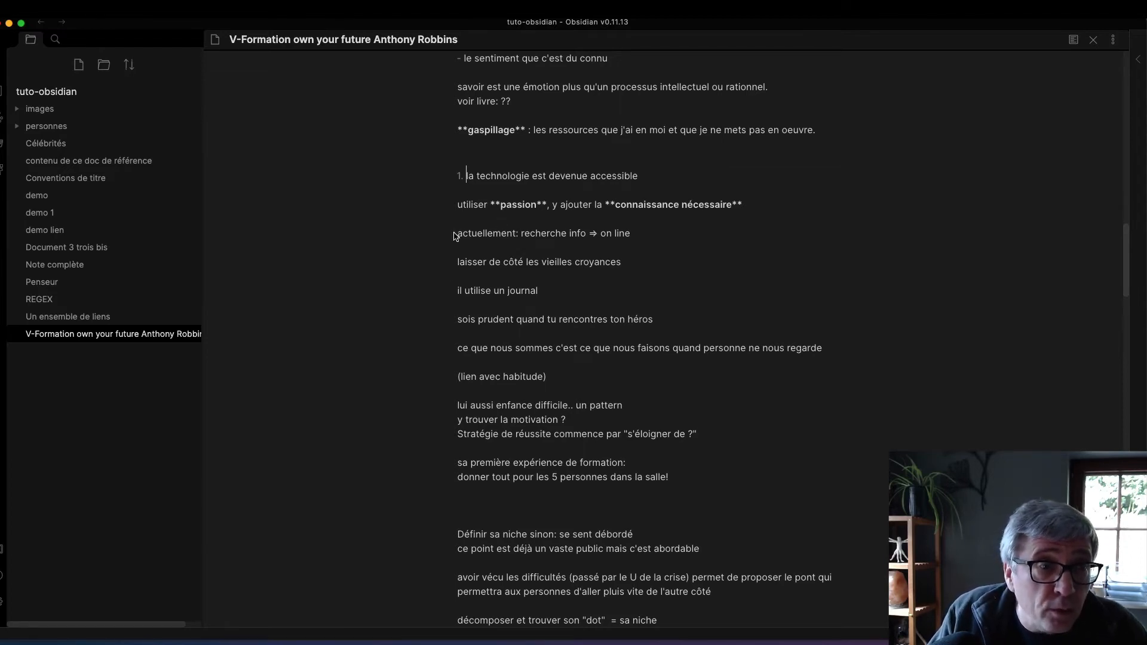
- Move the line beginning "actuellement: recherche info" into the numbered list as item 2, with extra blank lines below the list
drag(456, 234, 632, 232)
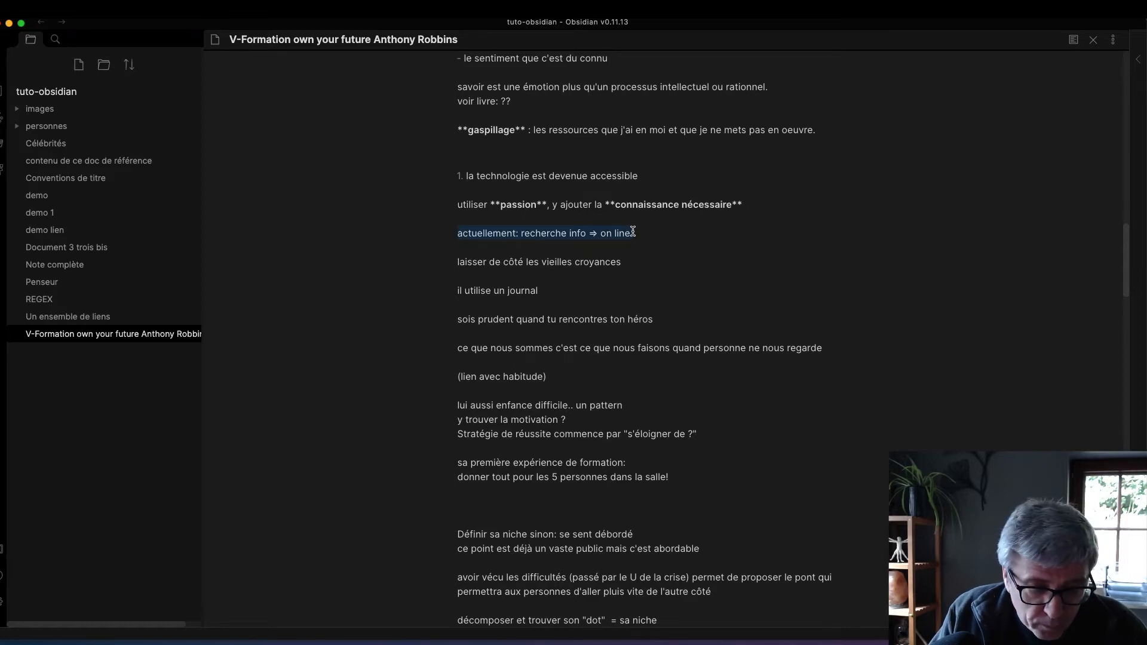
key(super+x)
click(669, 173)
key(Return)
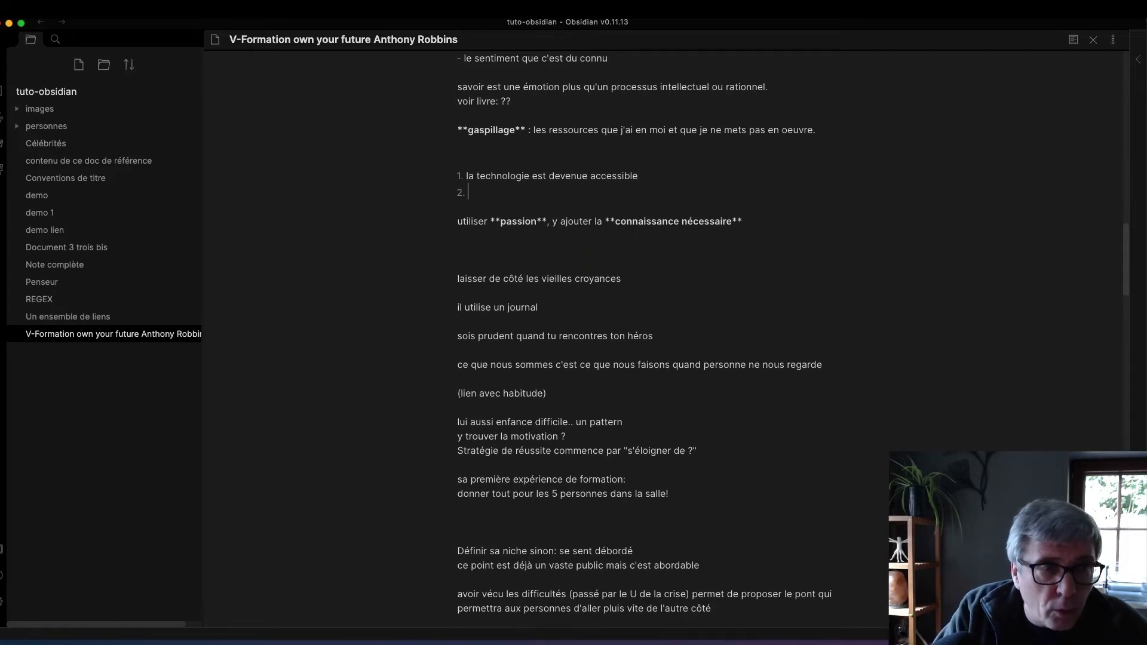
key(super+v)
key(Return)
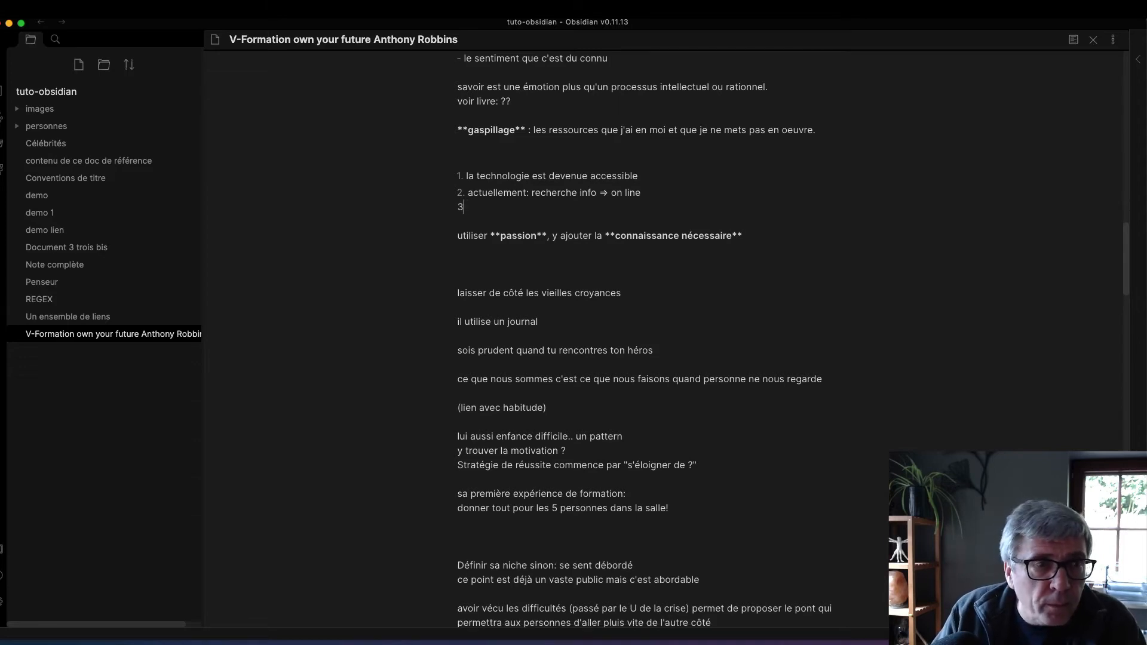
key(Return)
key(Return)
click(621, 306)
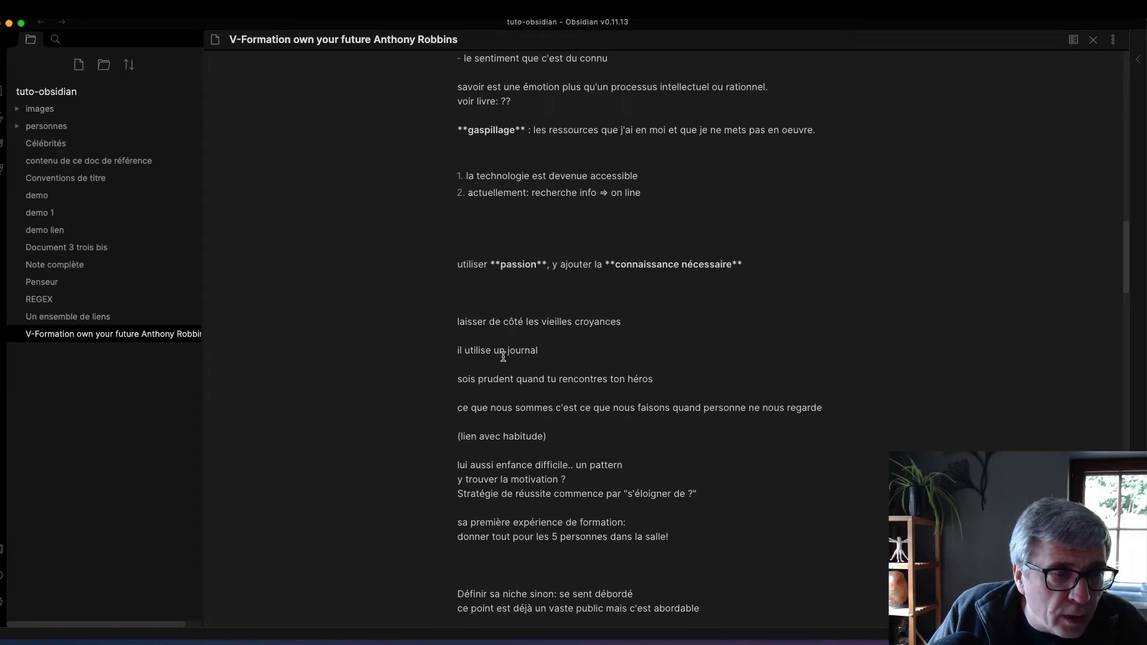
- Insert "lers freins au changement: " in front of "laisser de côté les vieilles croyances"
click(459, 321)
text(lers freins a)
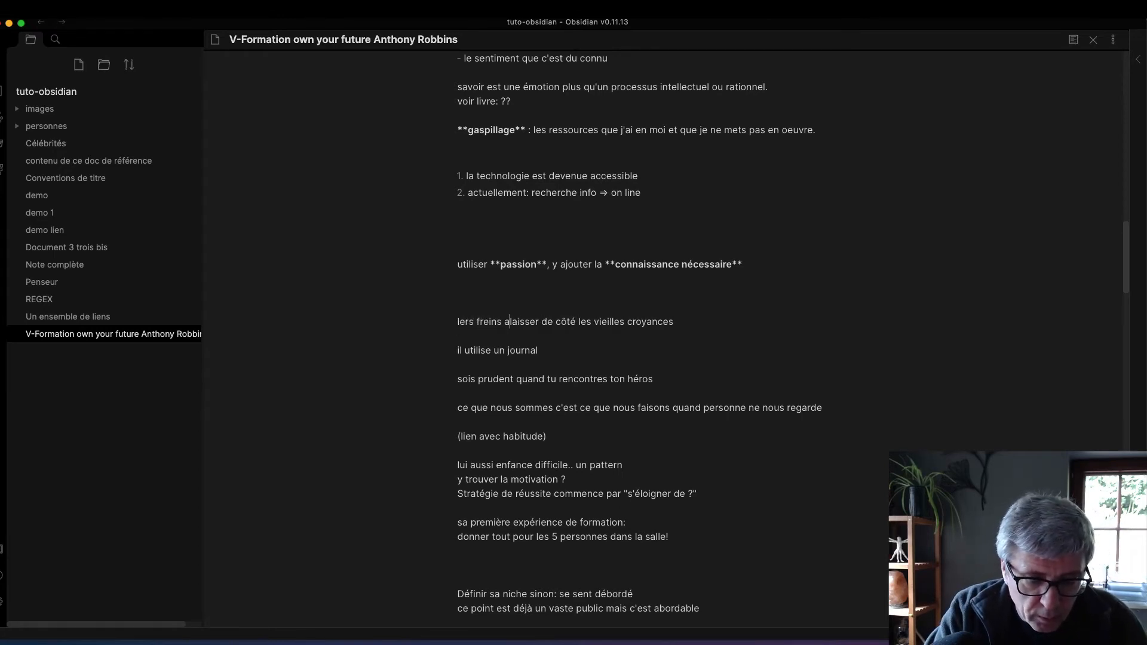
text(u changem)
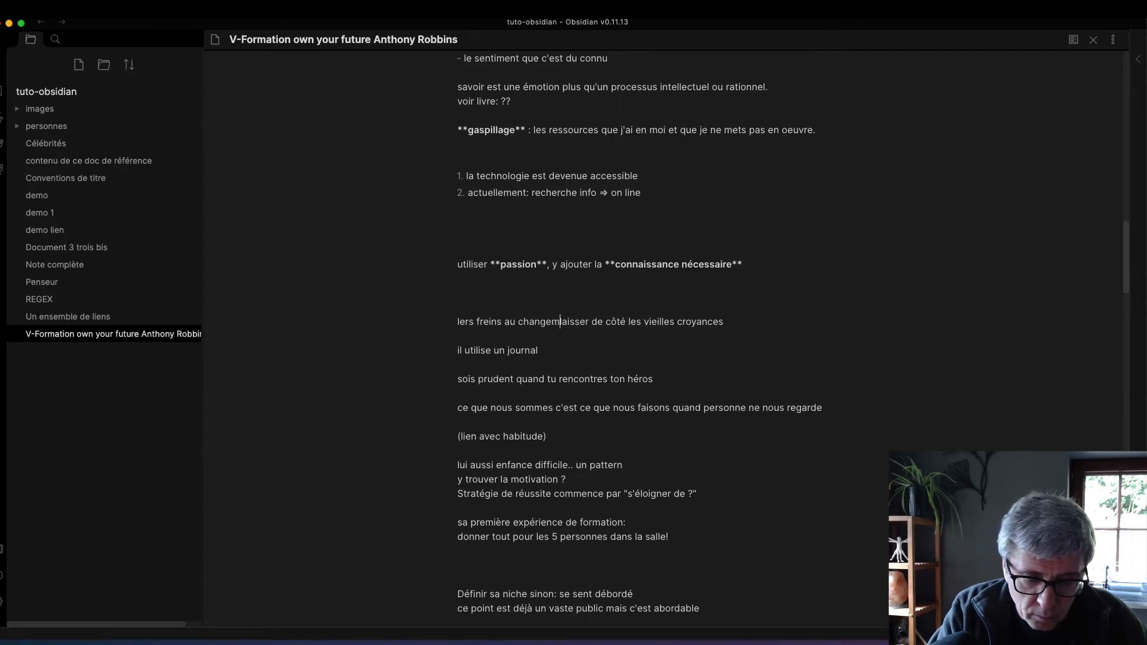
text(ent:)
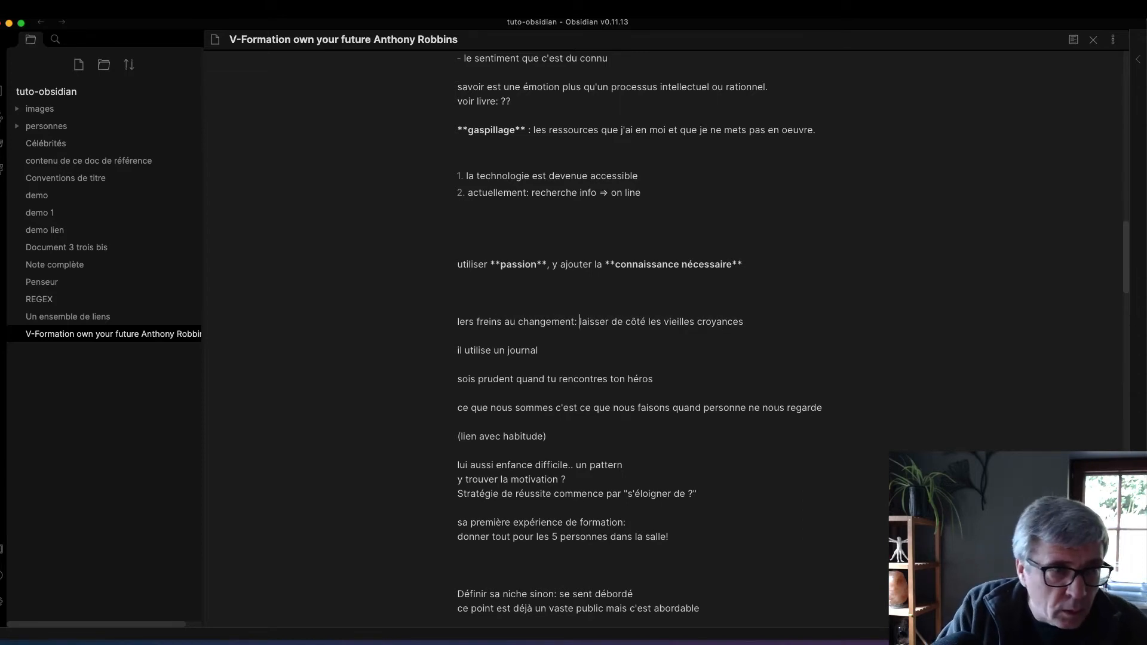
key(Return)
click(610, 328)
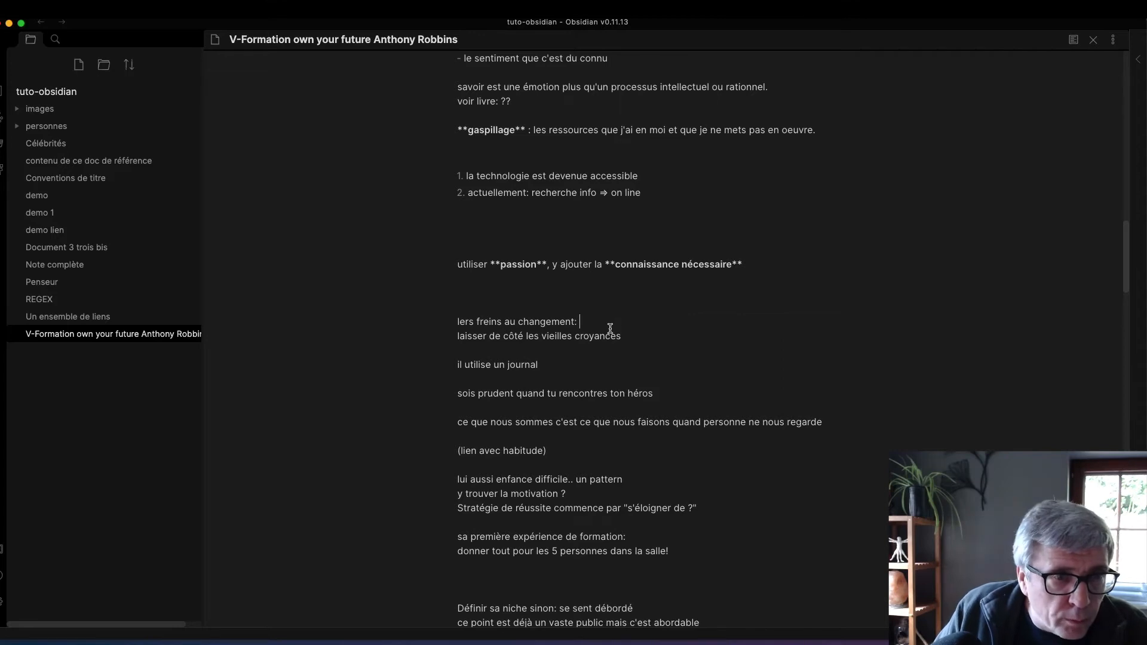
key(Delete)
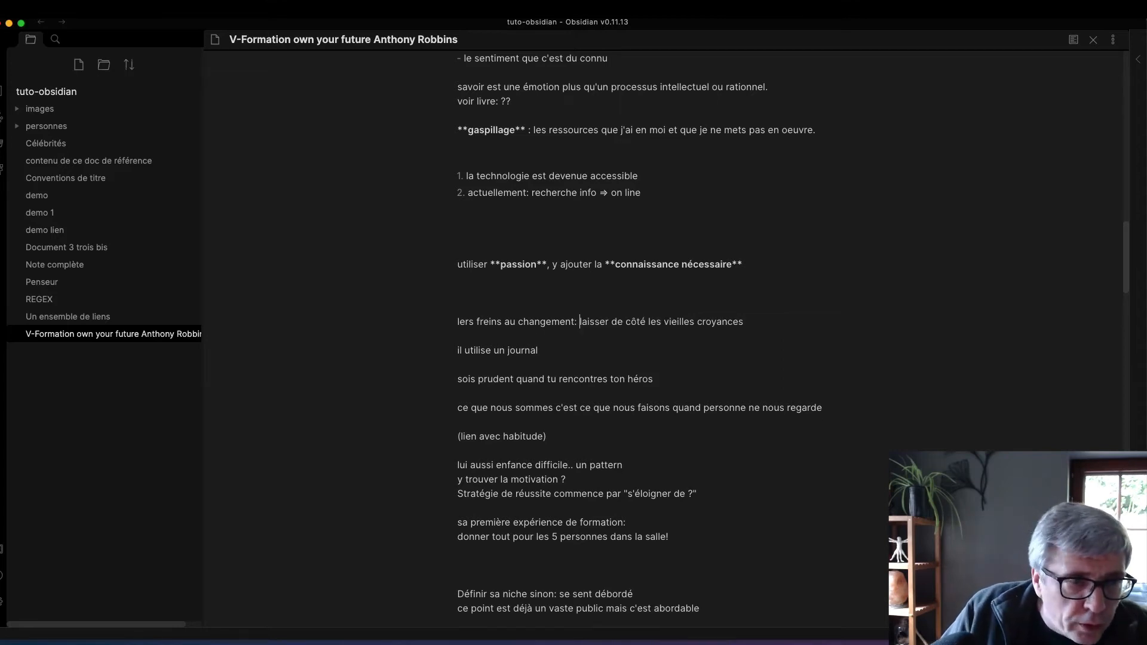
- Make the sentence "sois prudent quand tu rencontres ton héros" bold
click(457, 350)
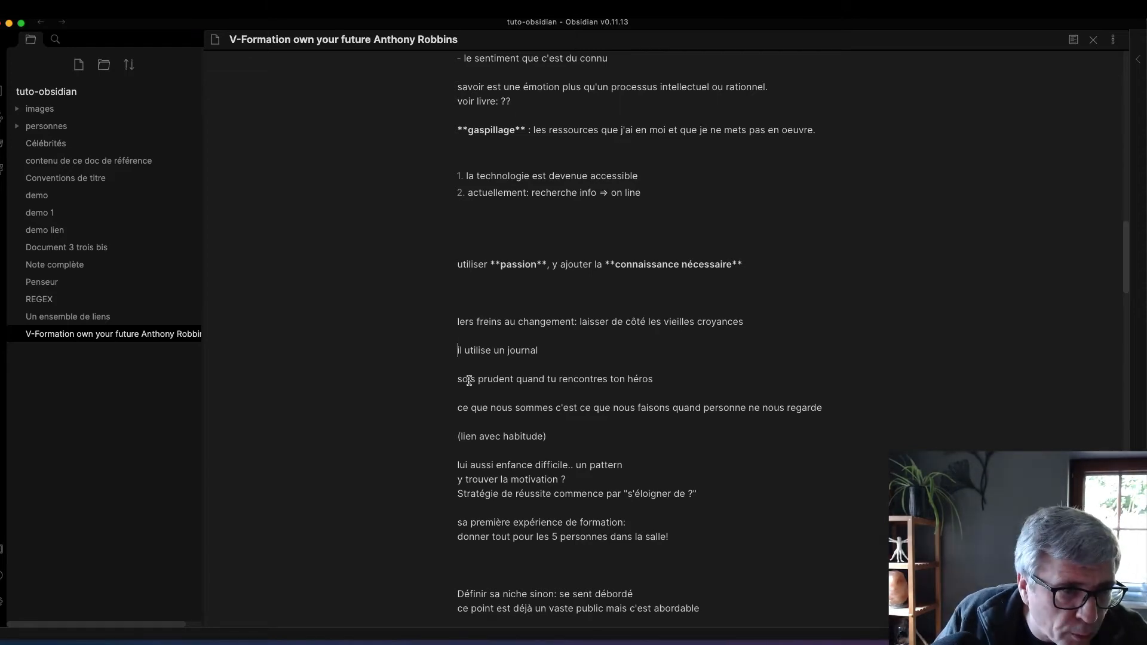
scroll(580, 380, down, 3)
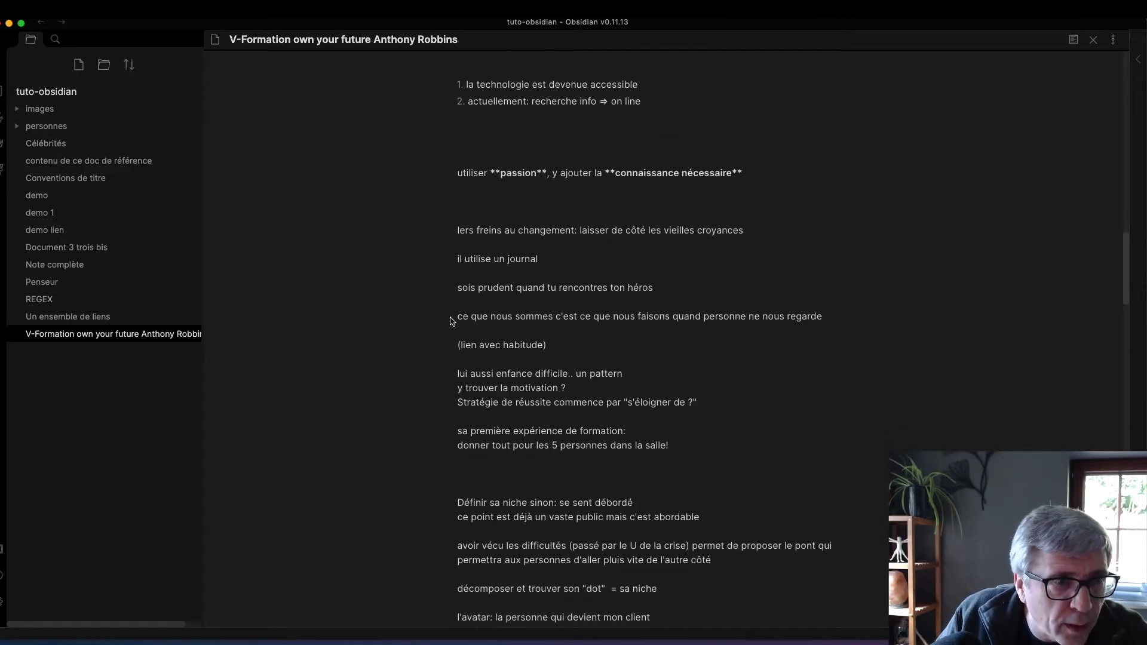
drag(454, 287, 666, 285)
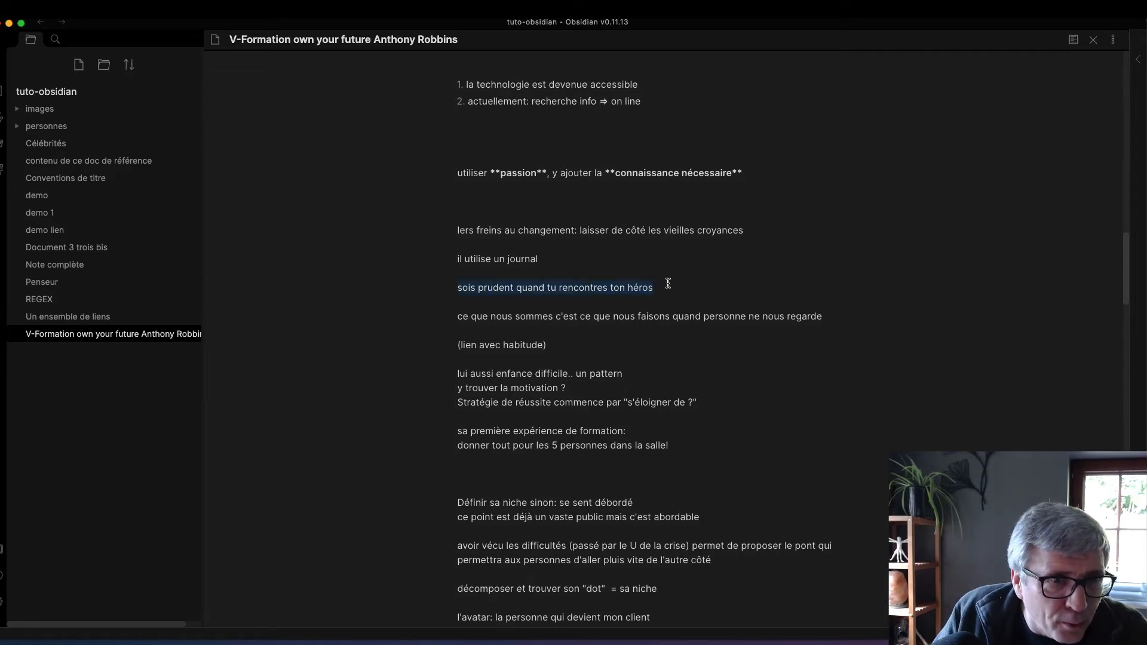
key(super+b)
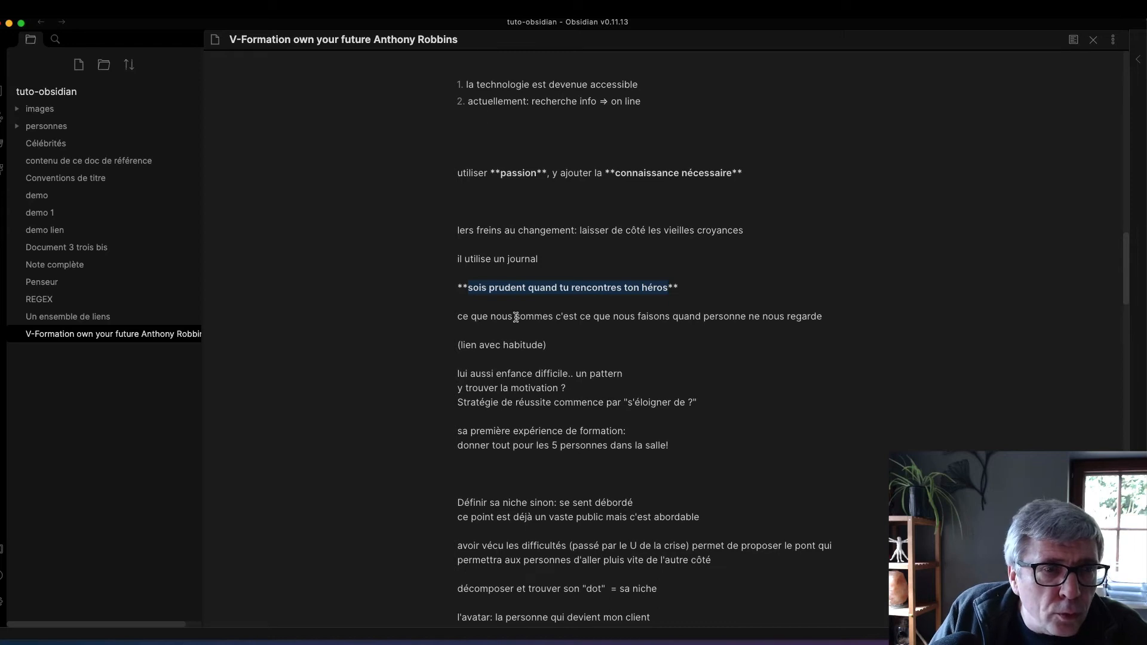
- Make the line beginning "ce que nous sommes" a level-two heading and write "mon identité est en lien avec ce que je fais vraiment ." beneath it
click(460, 318)
text(##)
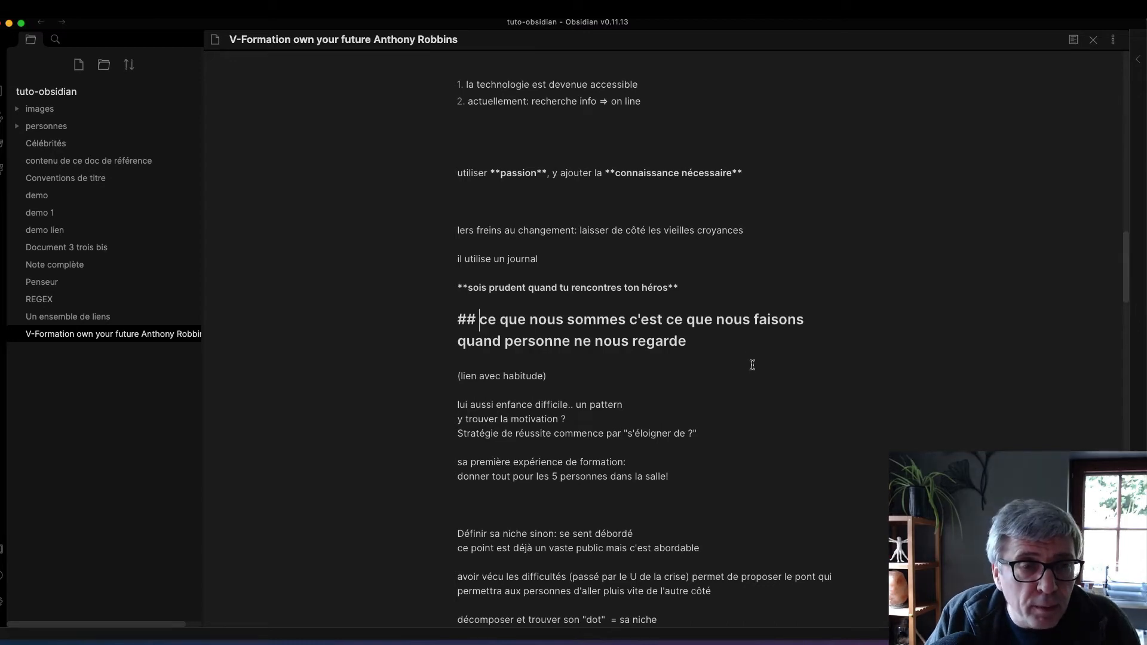
click(729, 339)
key(Return)
text(mon)
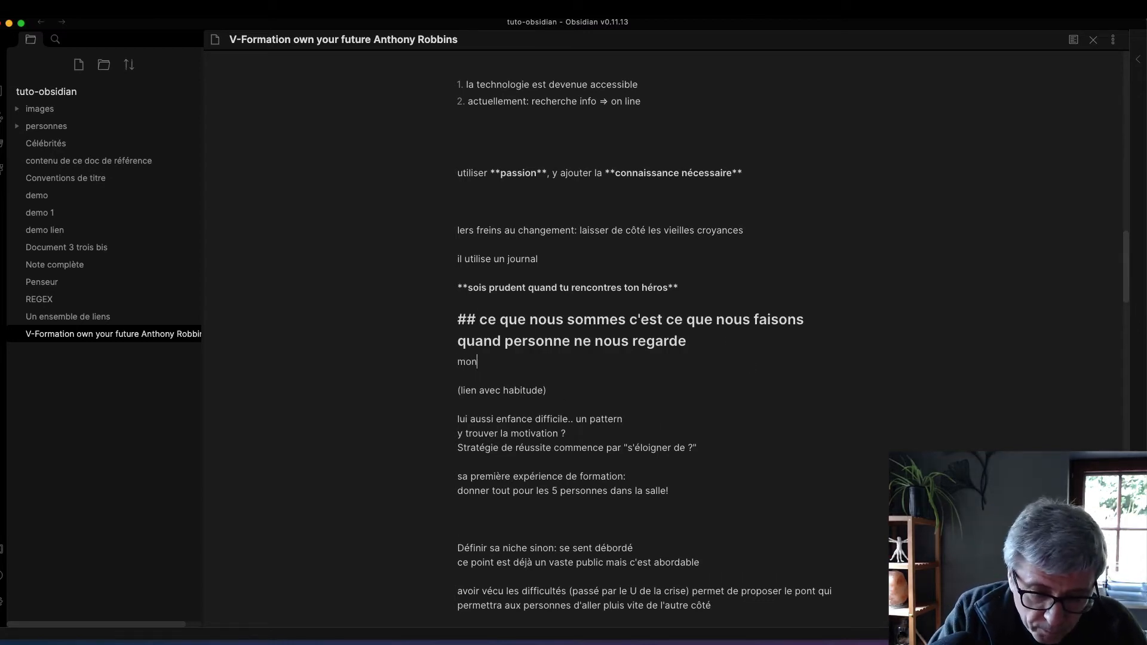
text( identité)
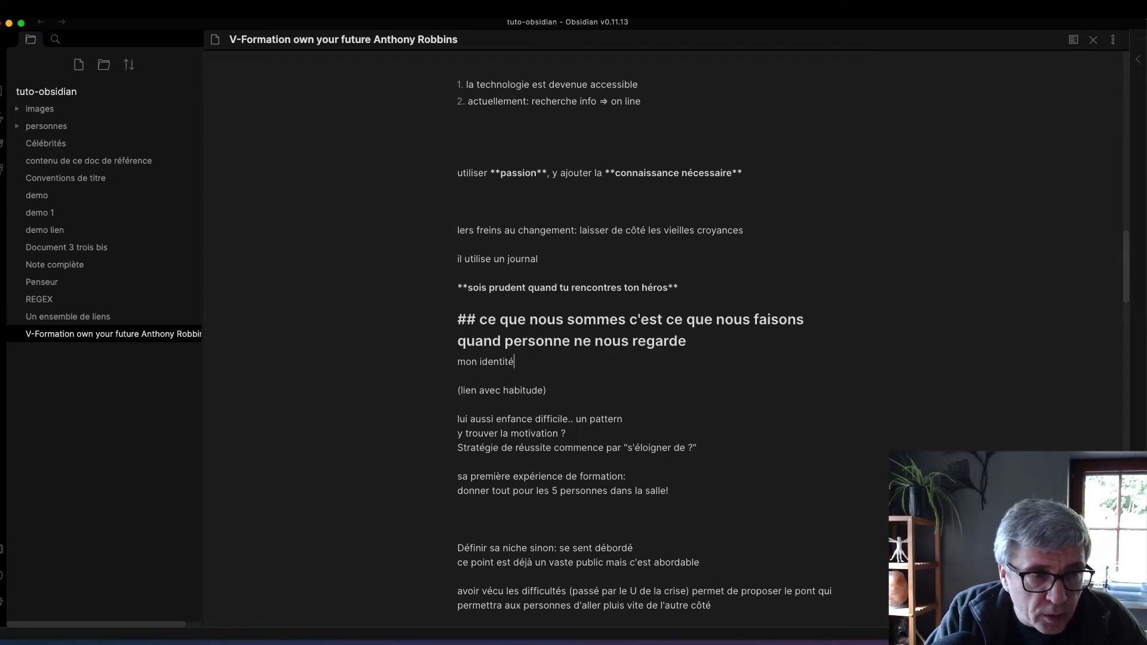
text( es)
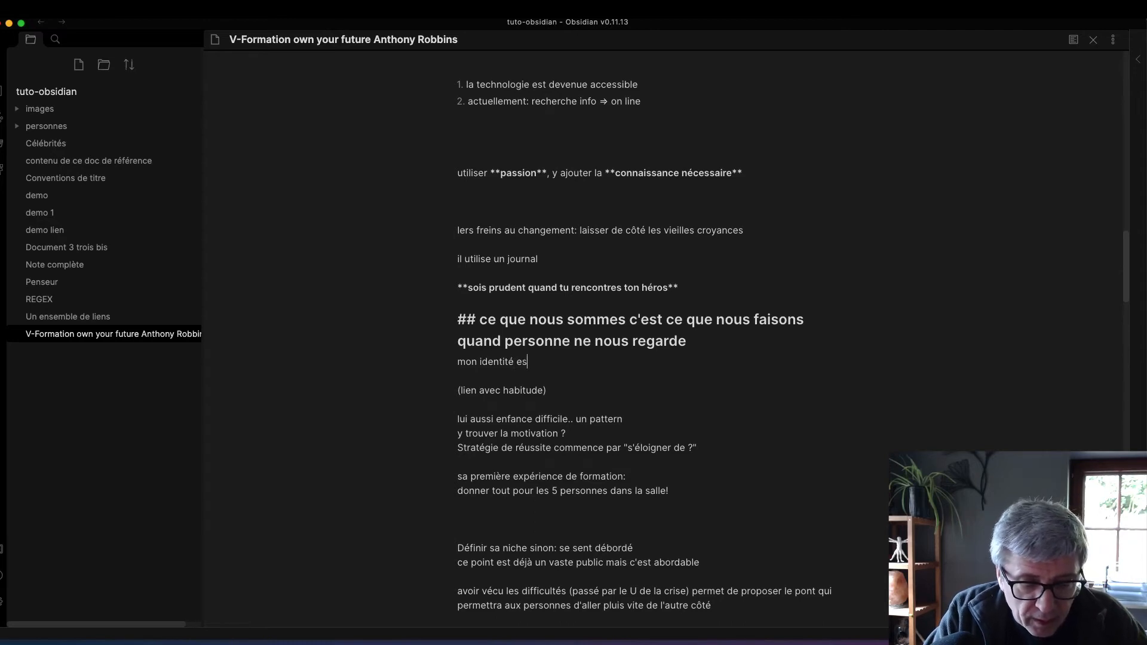
text(t en lien )
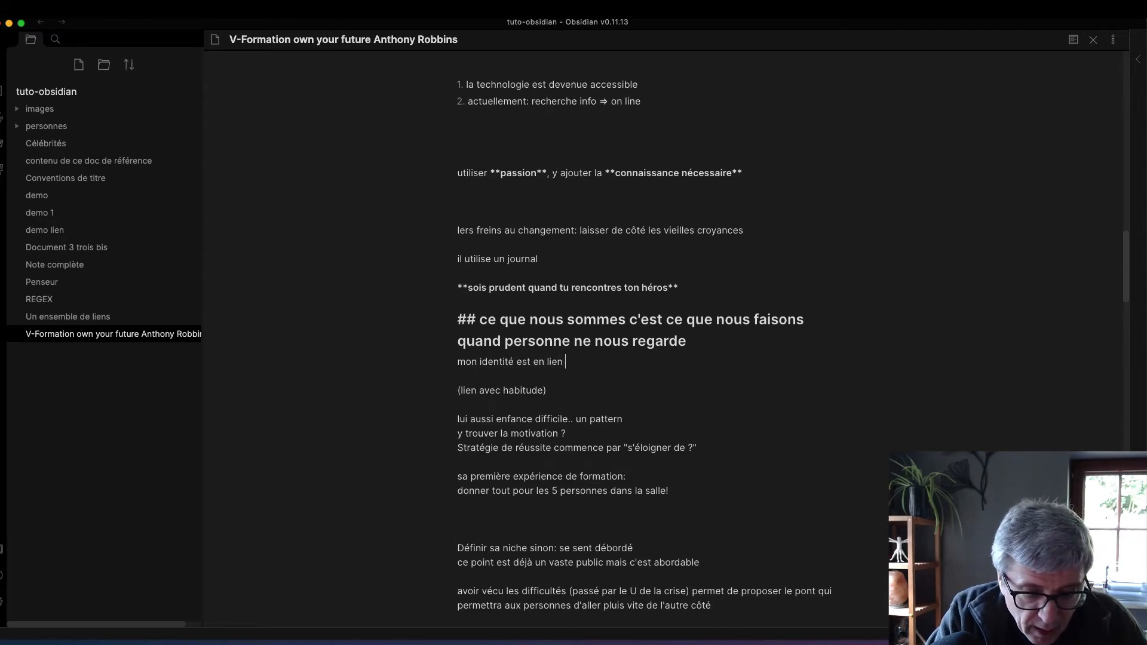
text(avec ce que je fais)
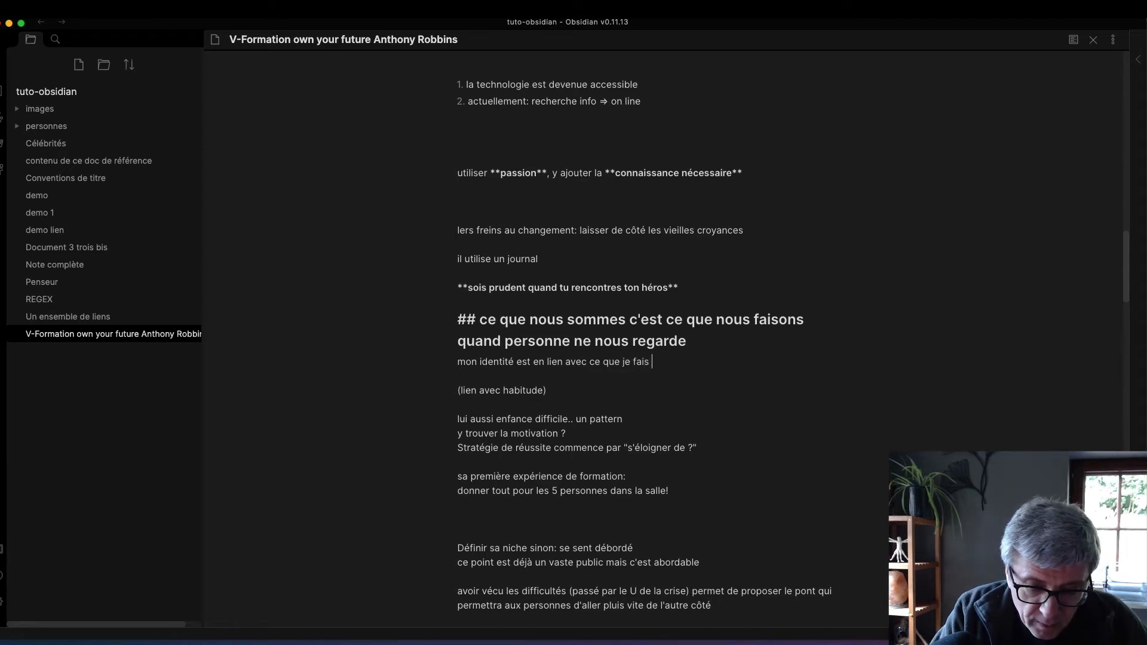
text( vraiment)
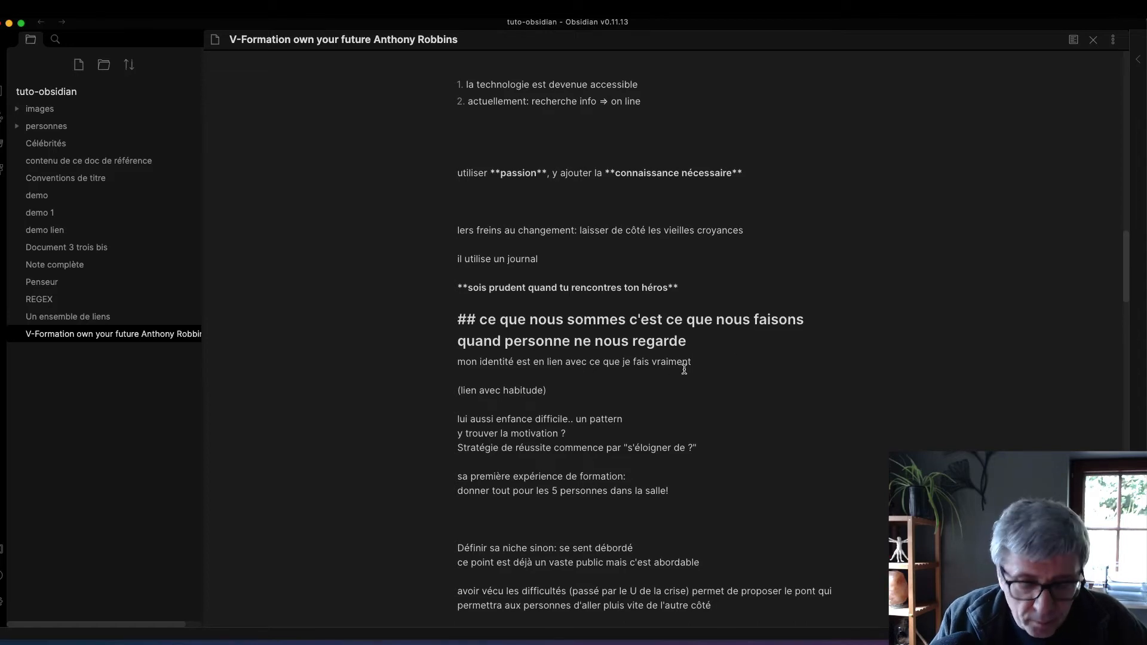
text( .)
key(Return)
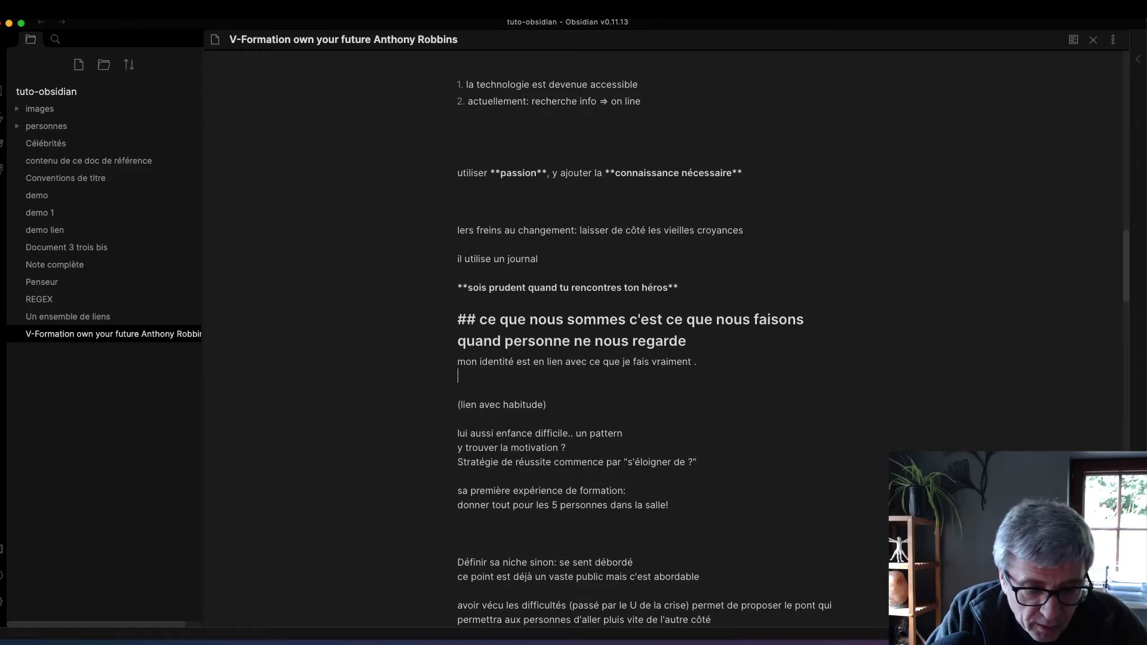
- Add the line "C'est en lien avec mes habitudes" below the sentence about "mon identité"
text(C'est en li)
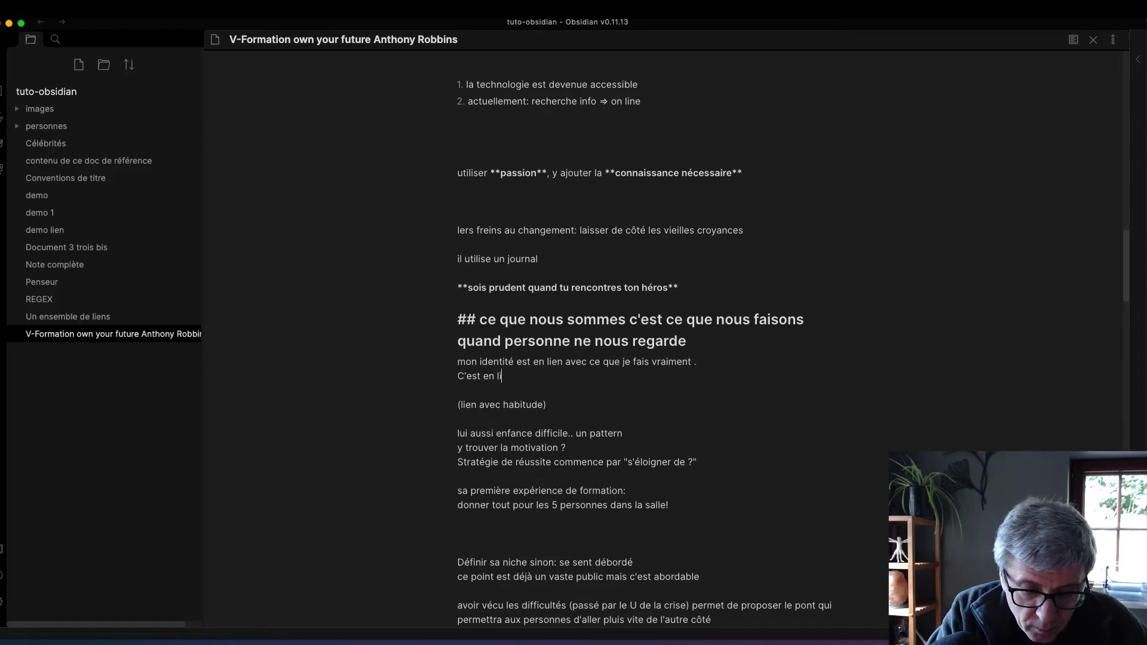
text(en avec me)
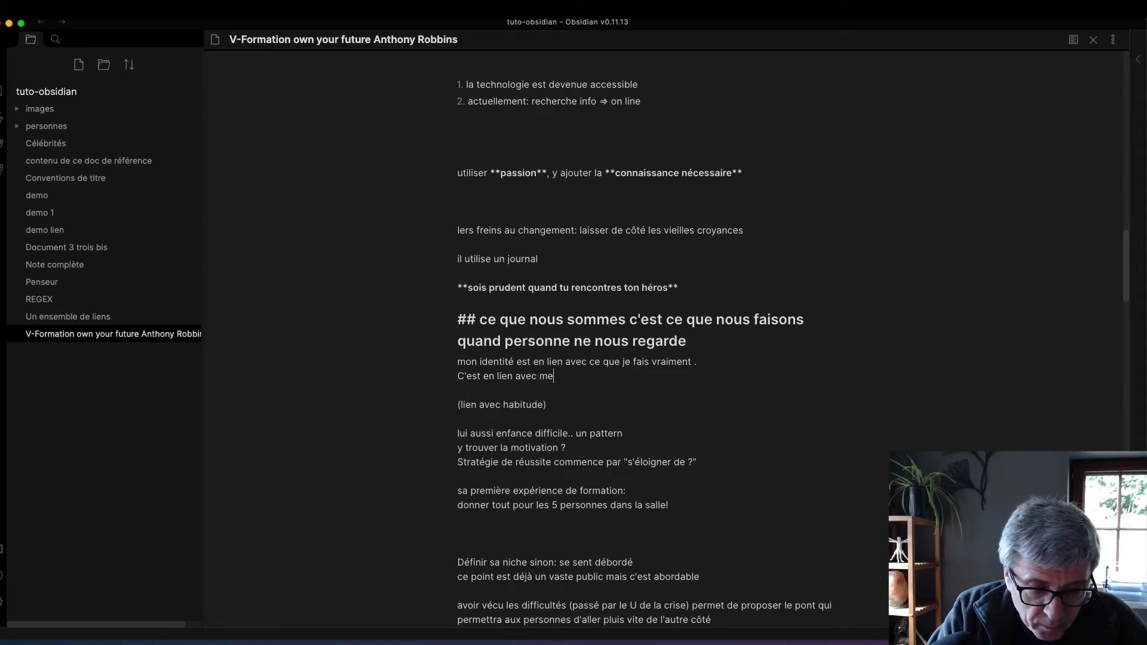
text(s habitudes)
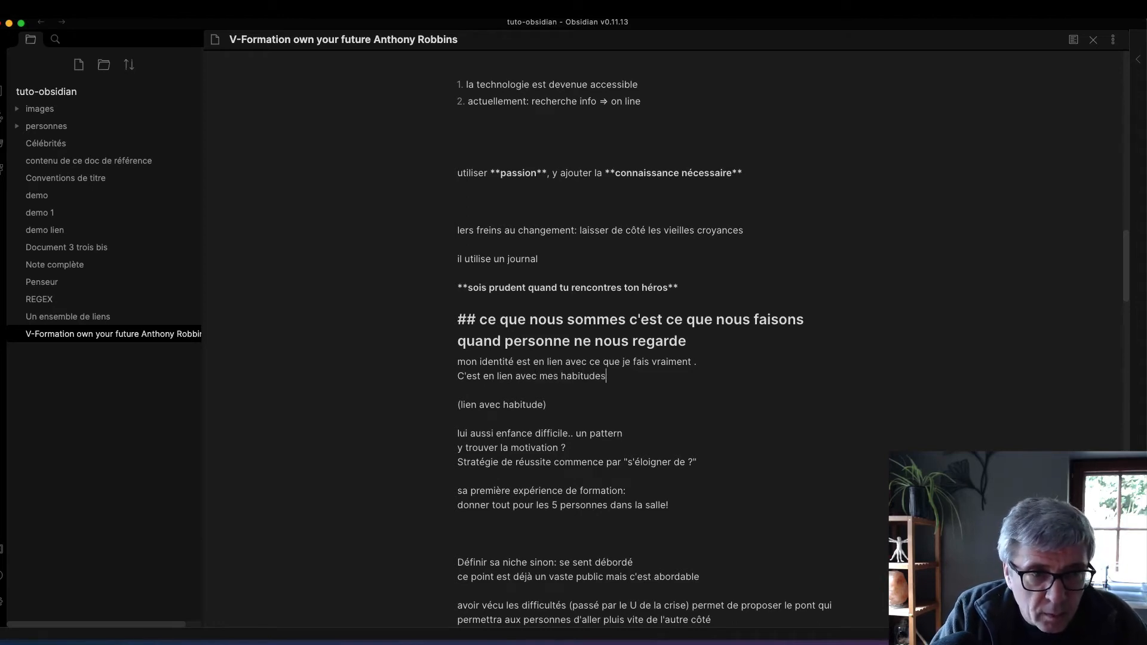
key(Return)
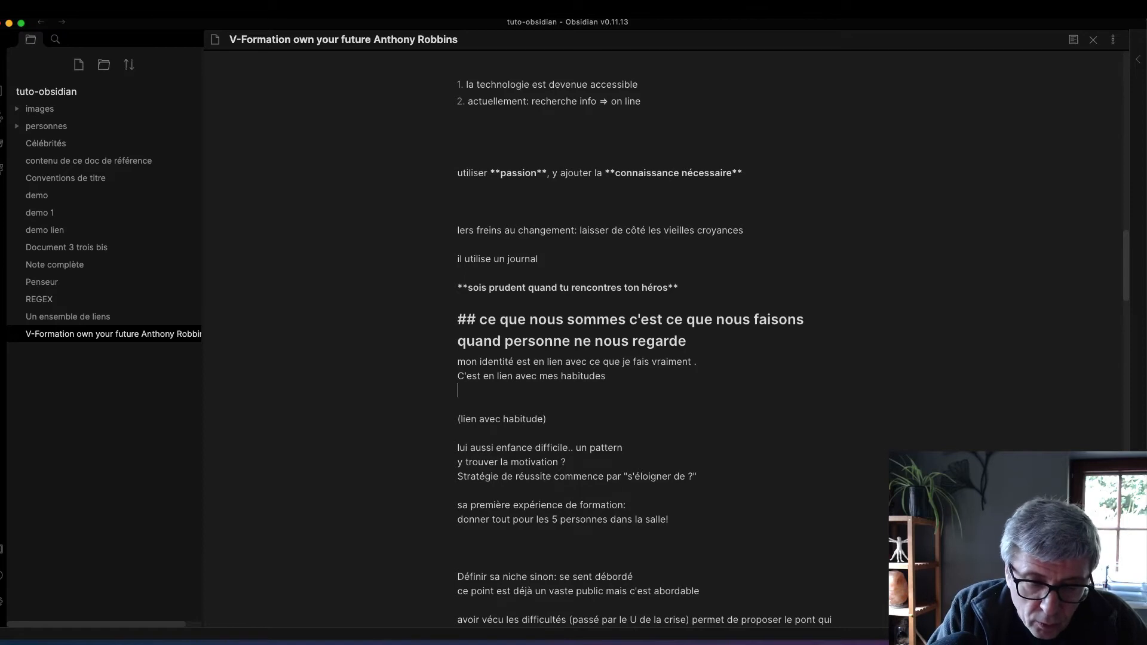
- Write "atteindre un objectif ponctuel ne me définit pas, il définit une victoire ponctuelle" on the line below the habits sentence
text(attez)
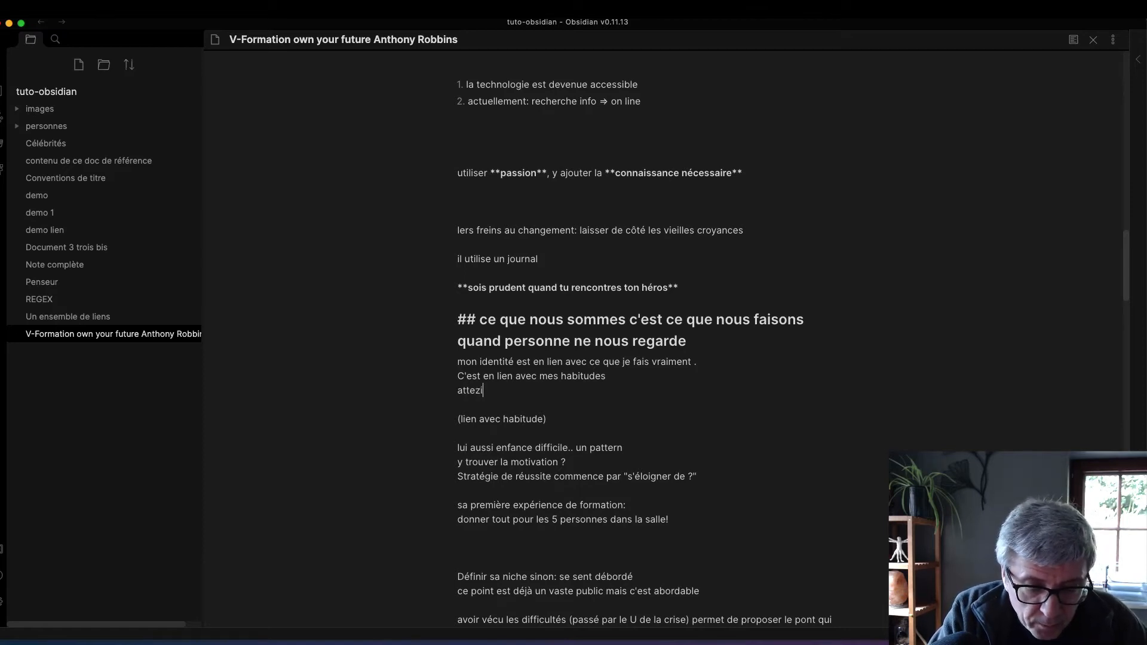
key(BackSpace)
text(indre)
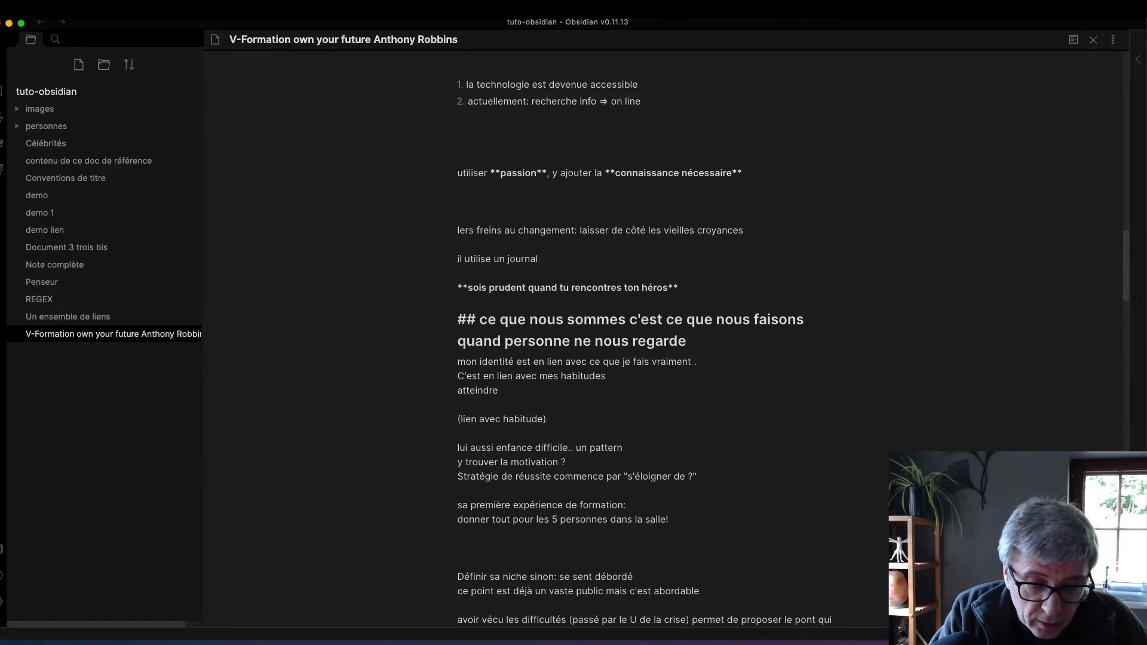
text( un objec)
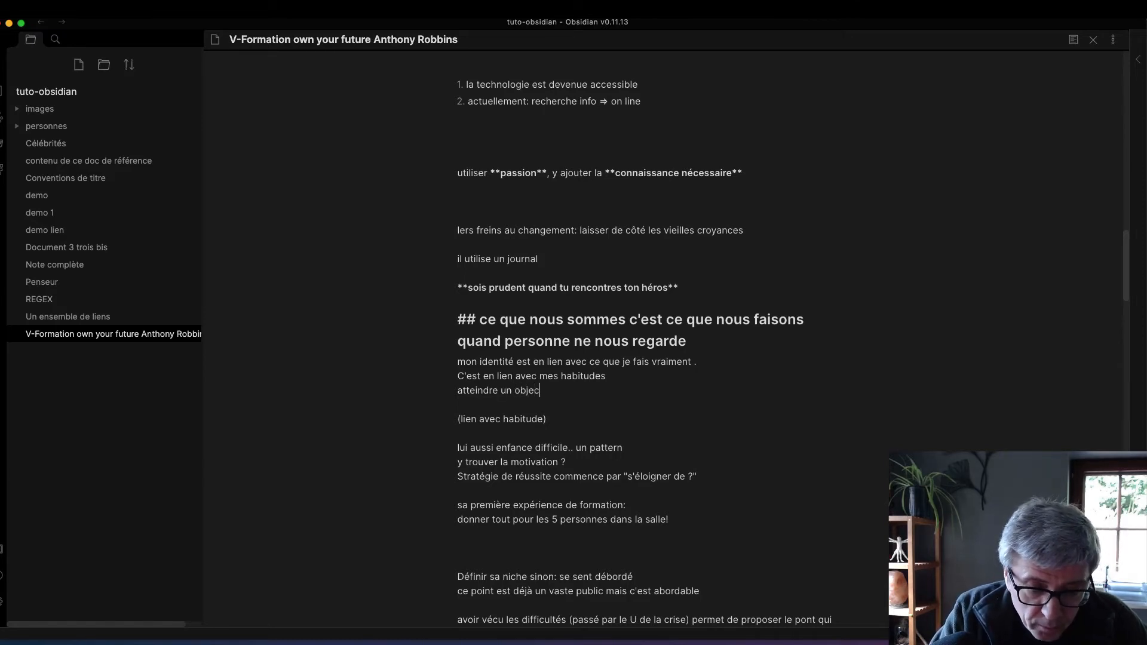
text(tif ponctuel)
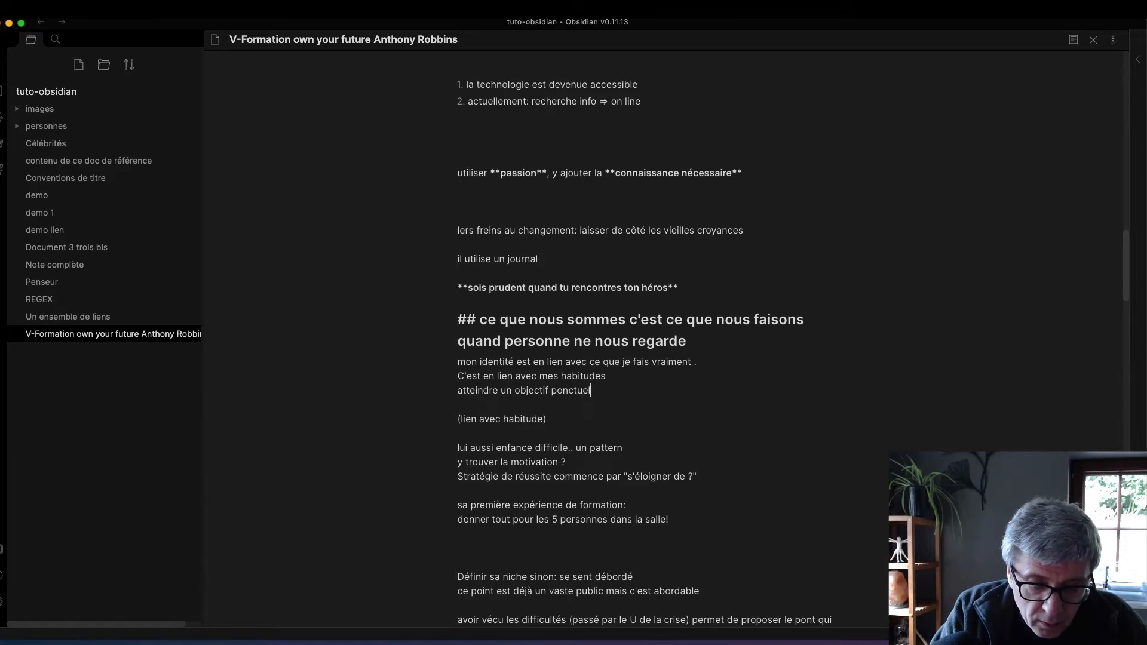
text( ne me déf)
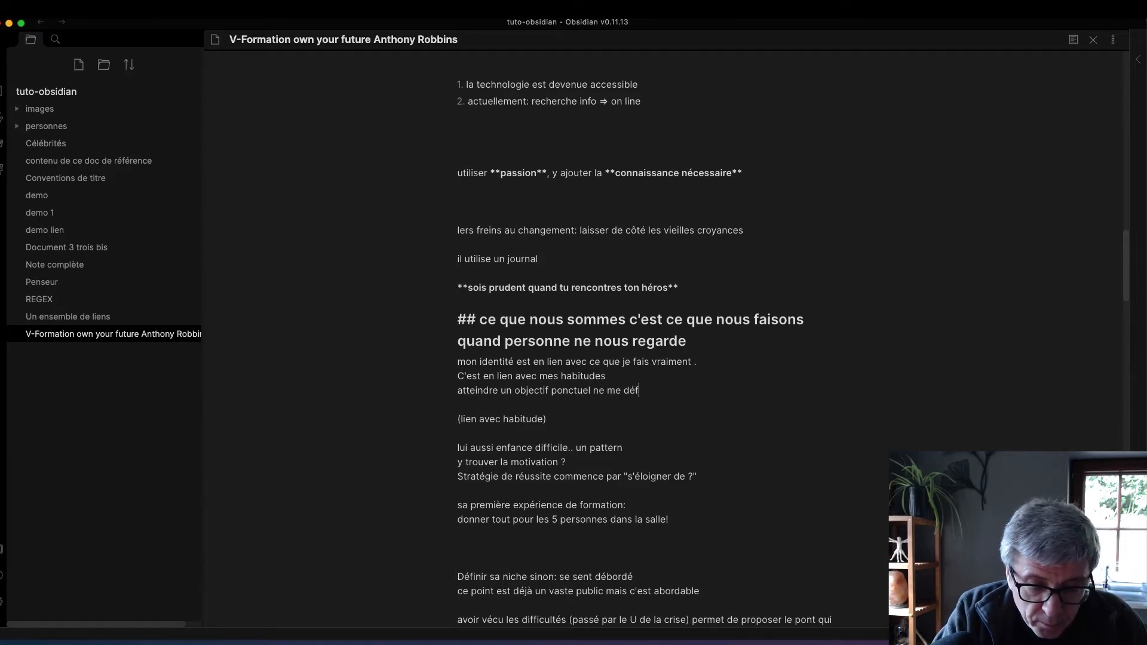
text(ibnit)
key(BackSpace)
key(BackSpace)
key(BackSpace)
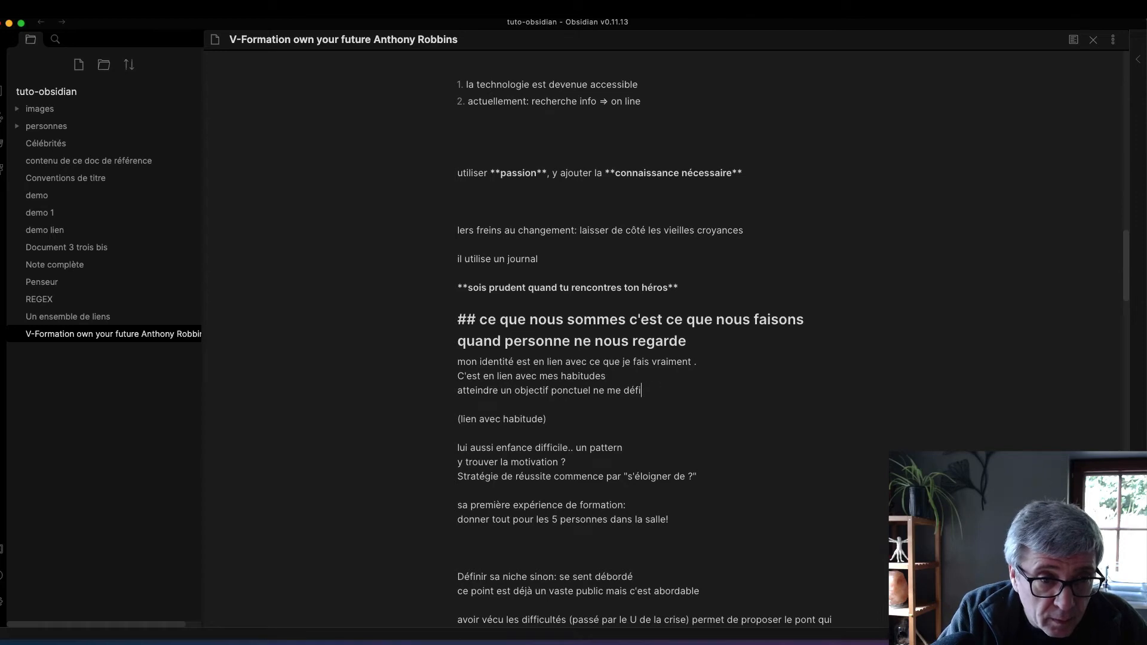
text(nit pa)
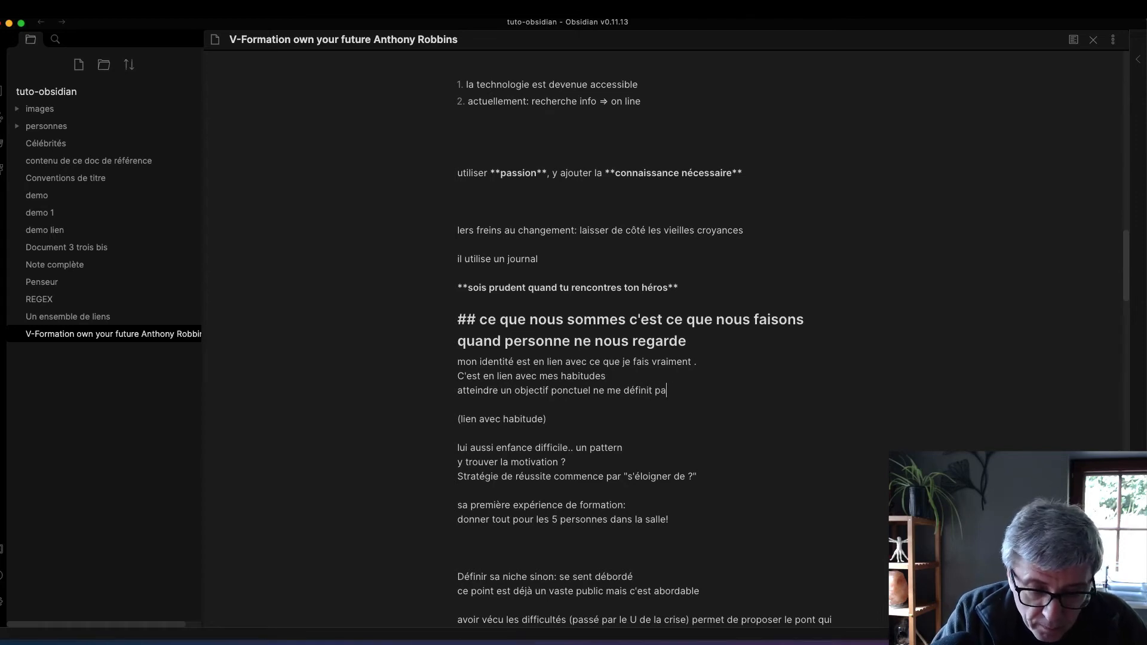
text(s, il déf)
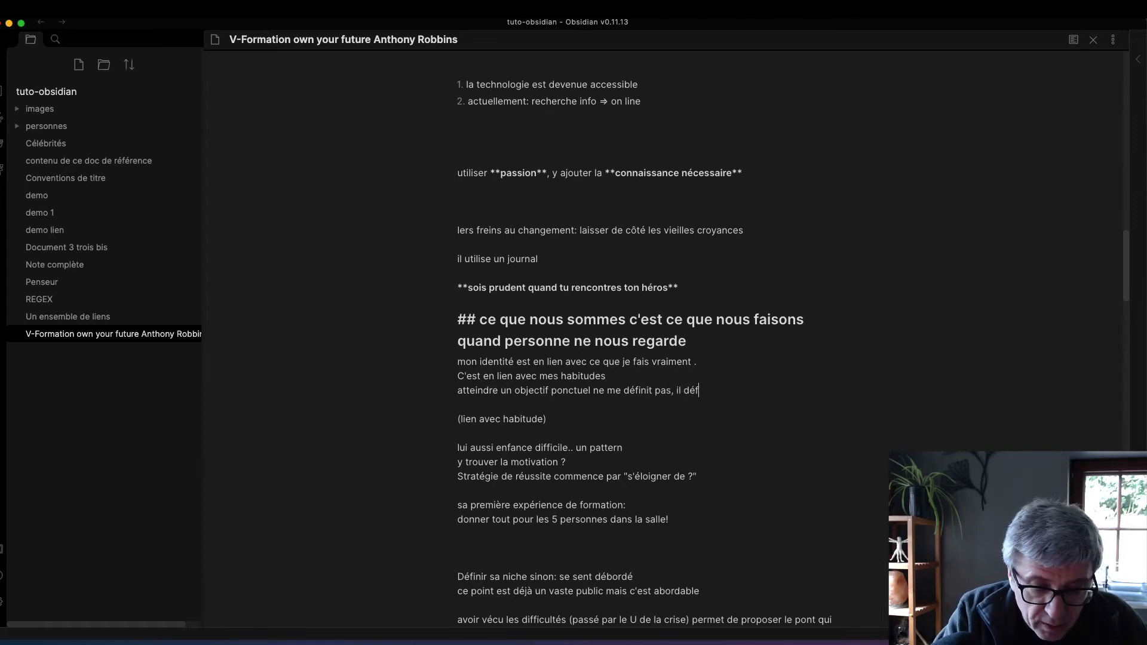
text(init une vi)
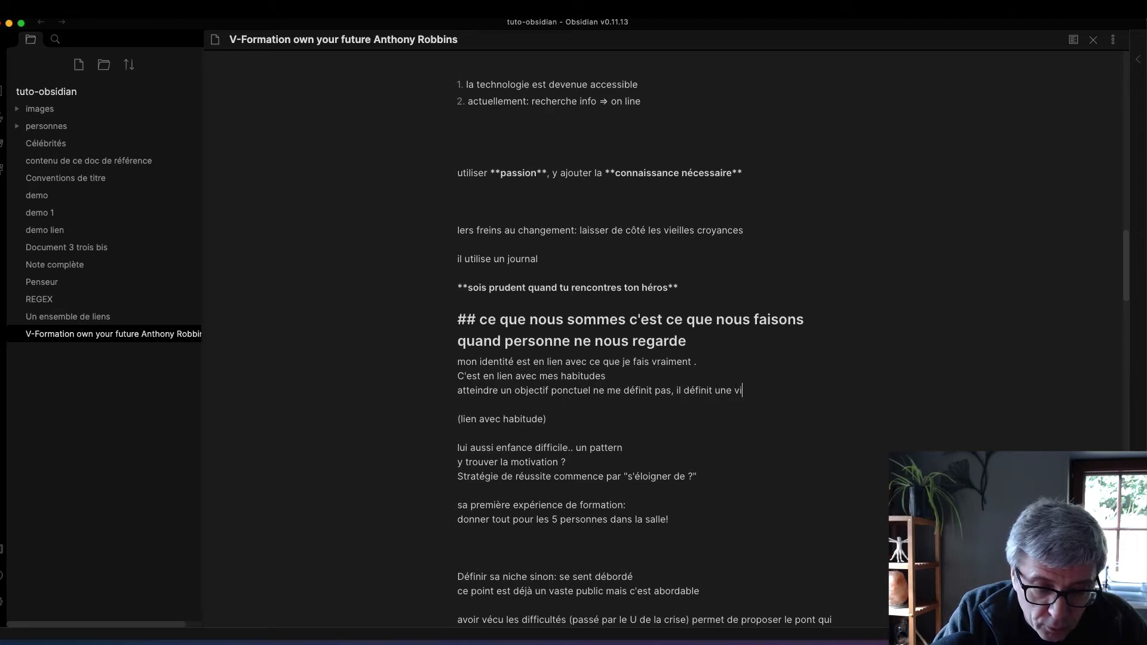
text(crtoire)
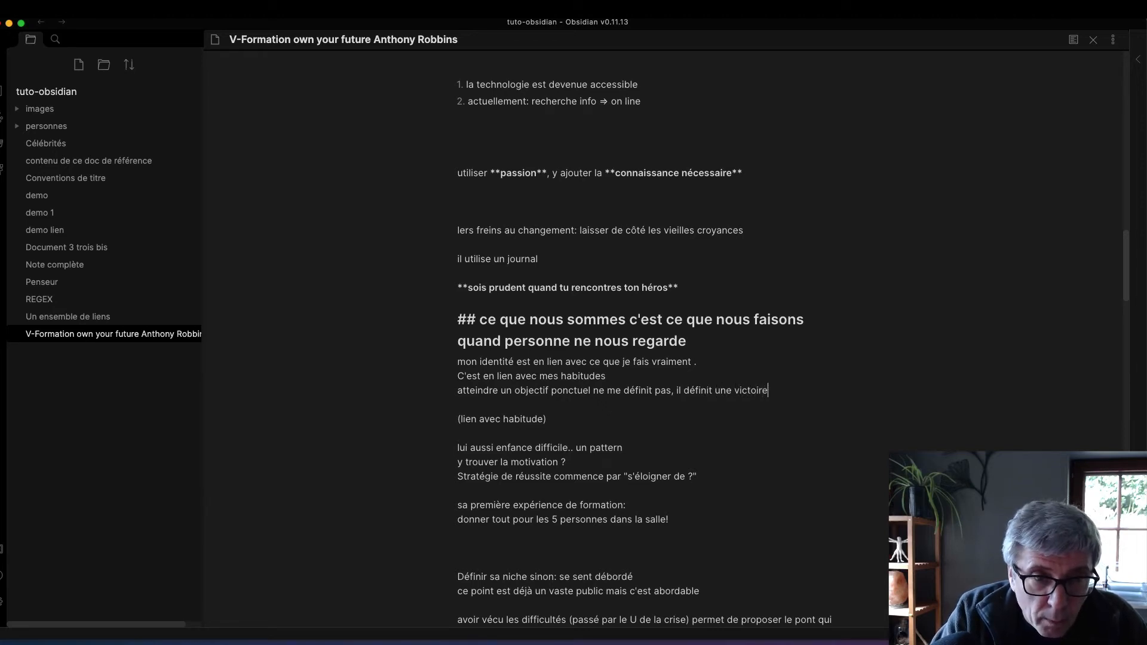
text( ponctuelle)
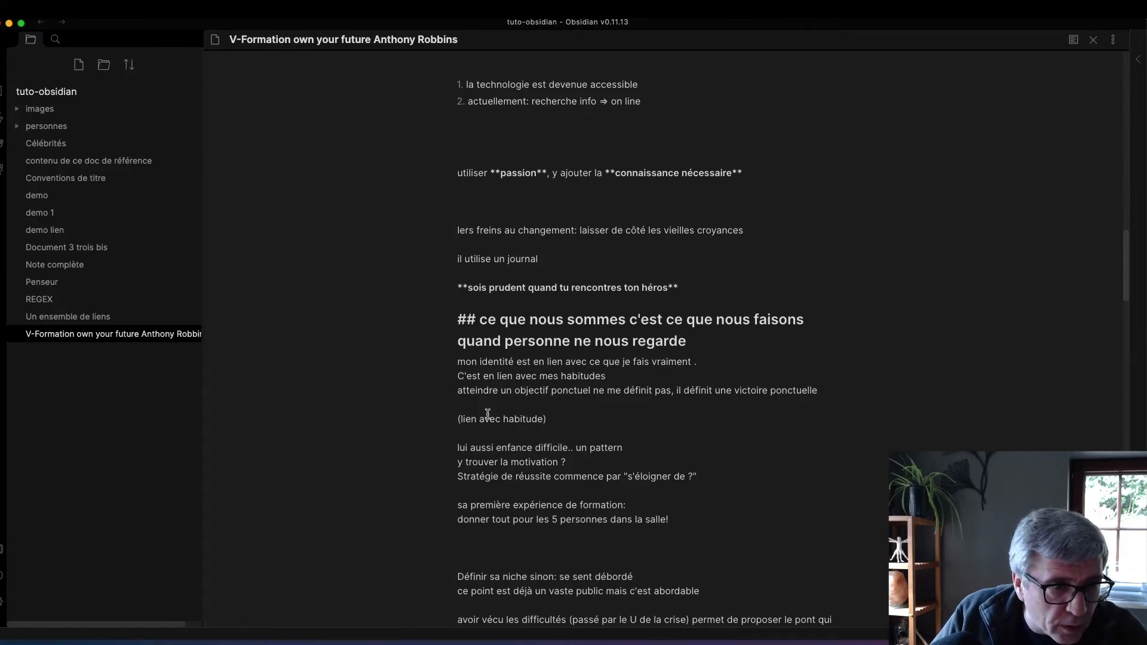
- Replace the line "(lien avec habitude)" with an empty line
click(596, 420)
drag(596, 420, 448, 426)
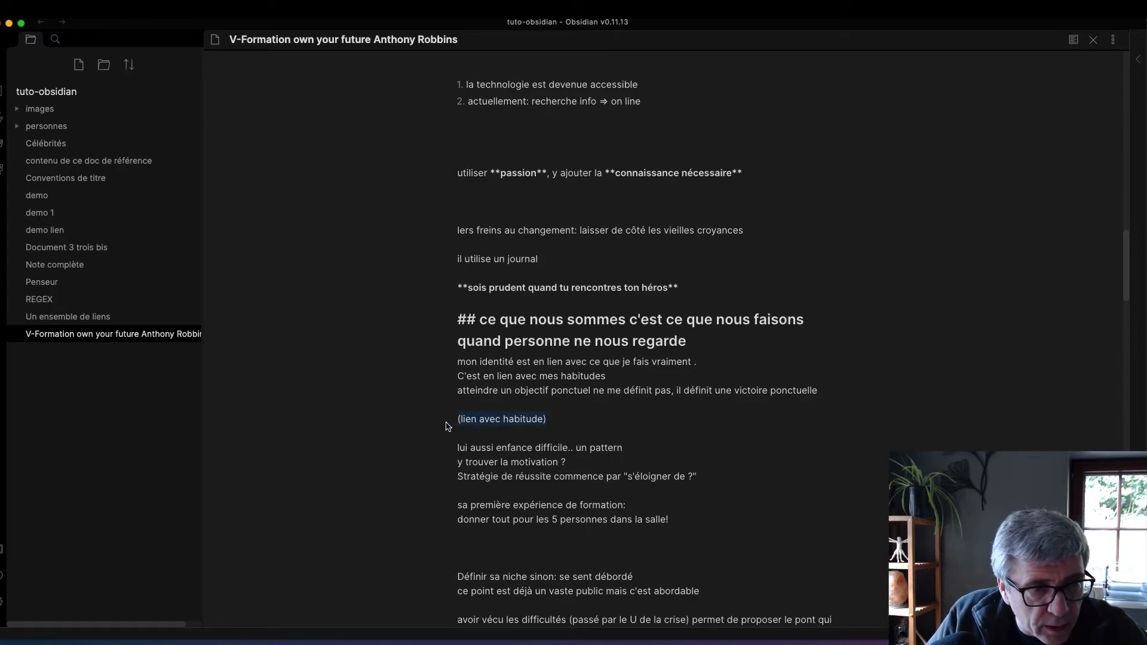
key(Return)
- Copy the "ce que nous sommes" heading and its three lines into a new note, replacing the placeholder title "Untitled"
scroll(550, 457, down, 10)
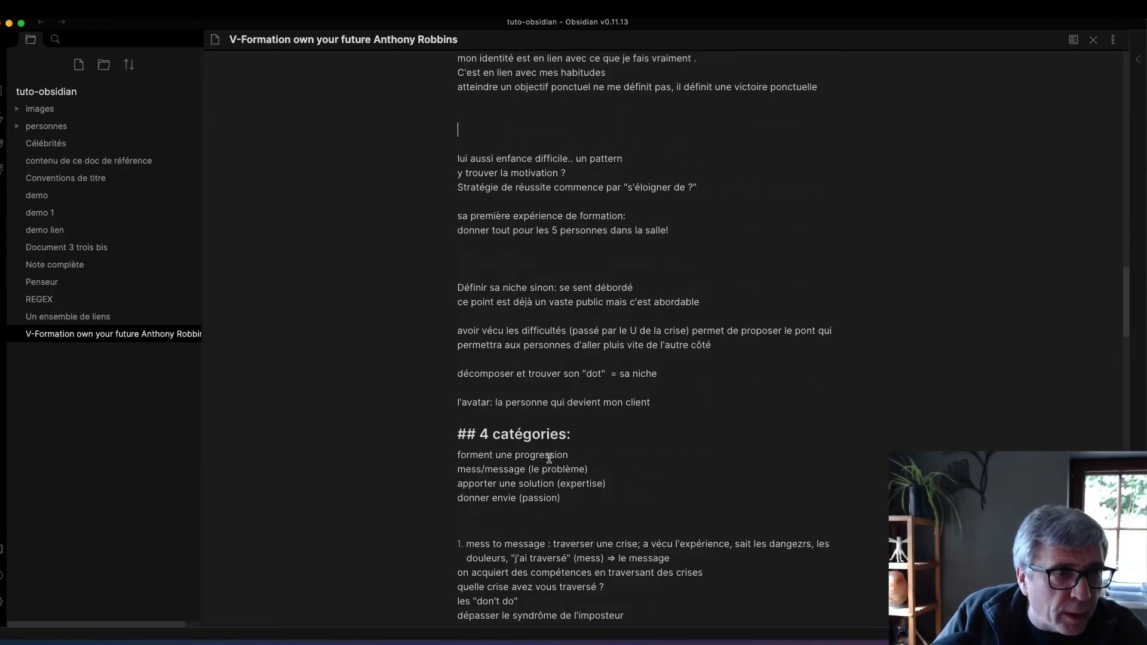
scroll(549, 457, up, 2)
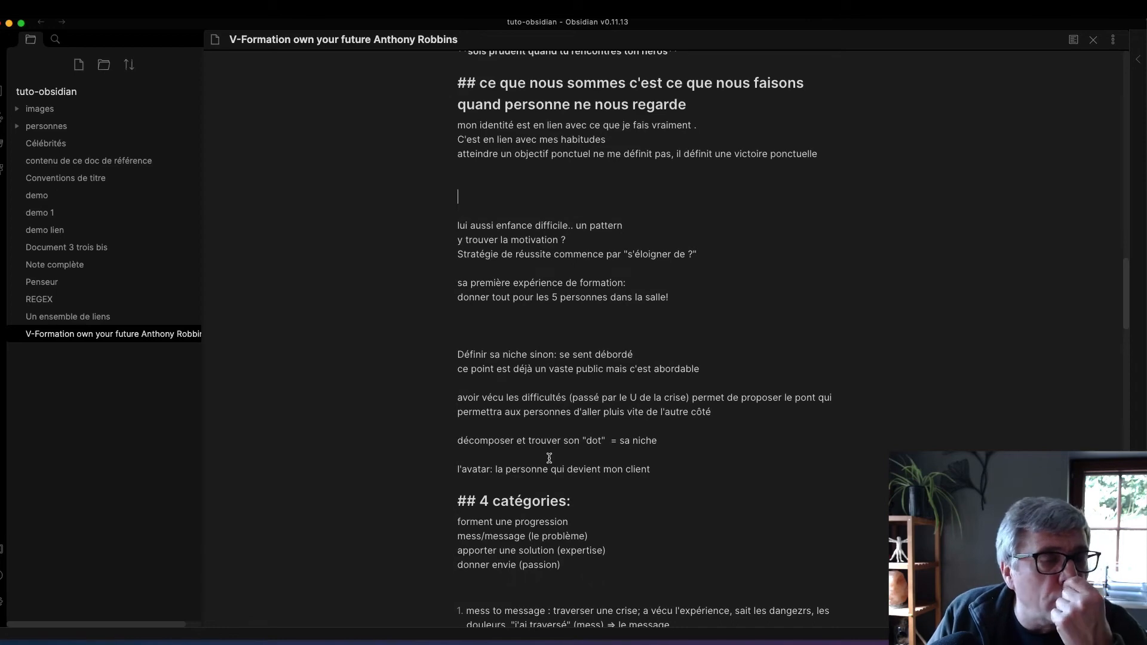
scroll(549, 458, up, 3)
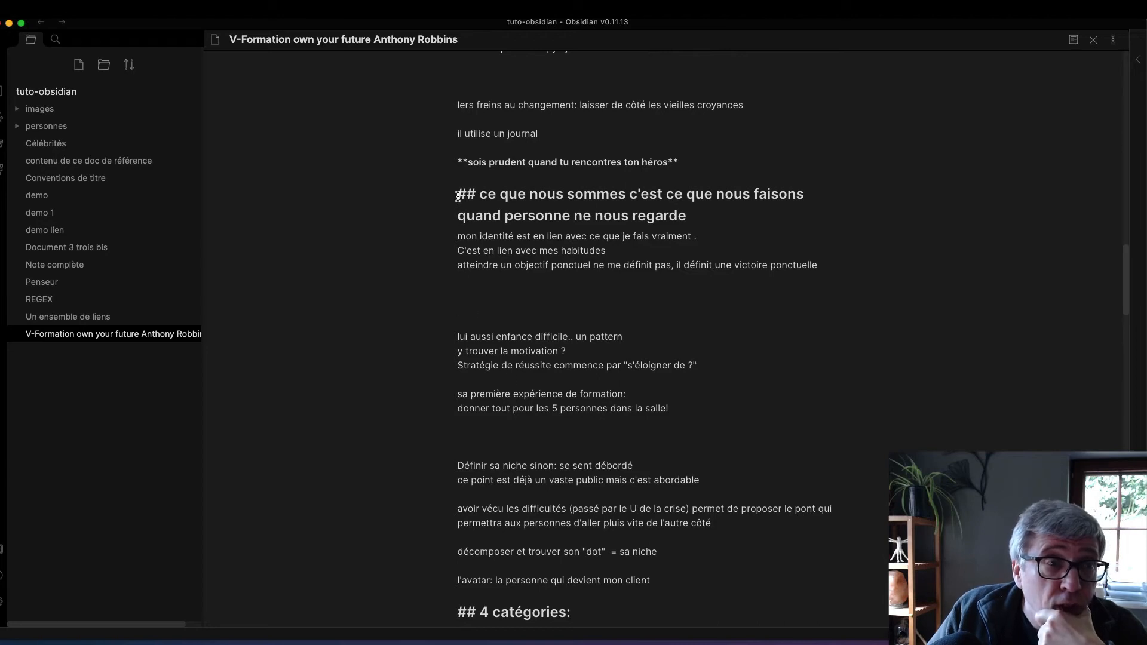
drag(457, 191, 854, 266)
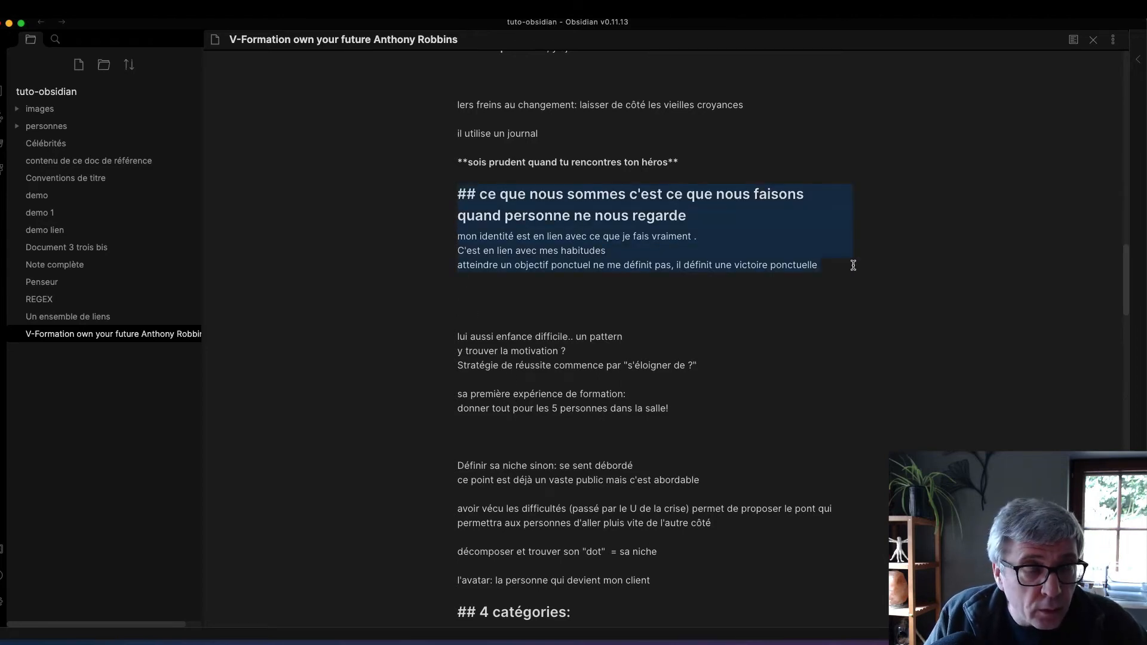
click(469, 192)
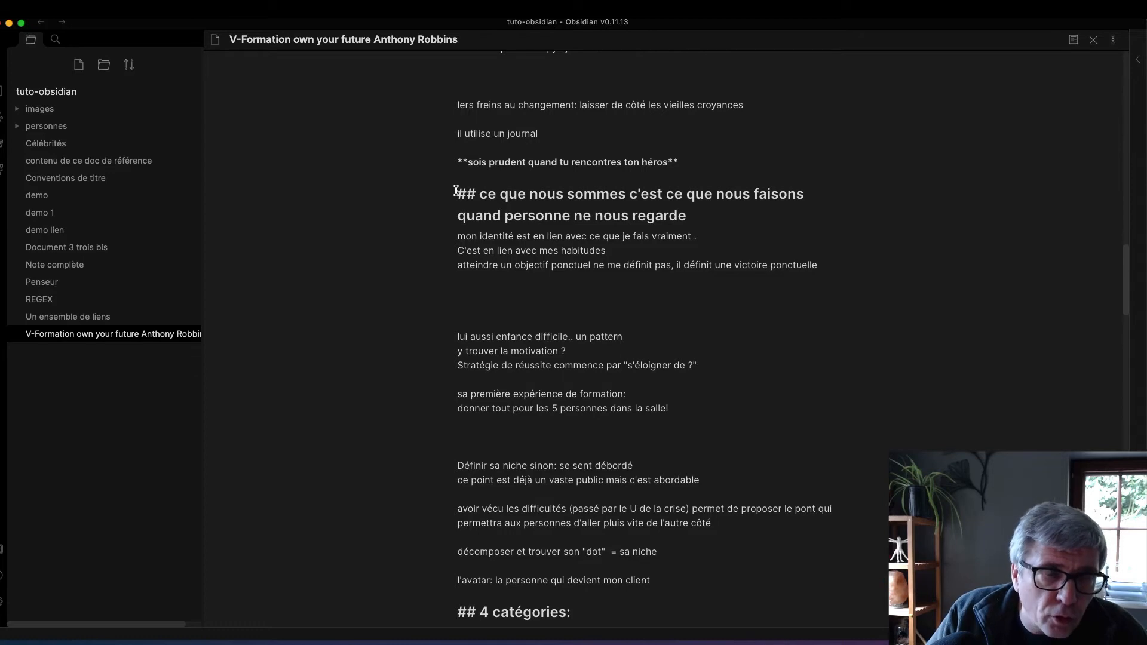
drag(456, 190, 876, 276)
key(super+c)
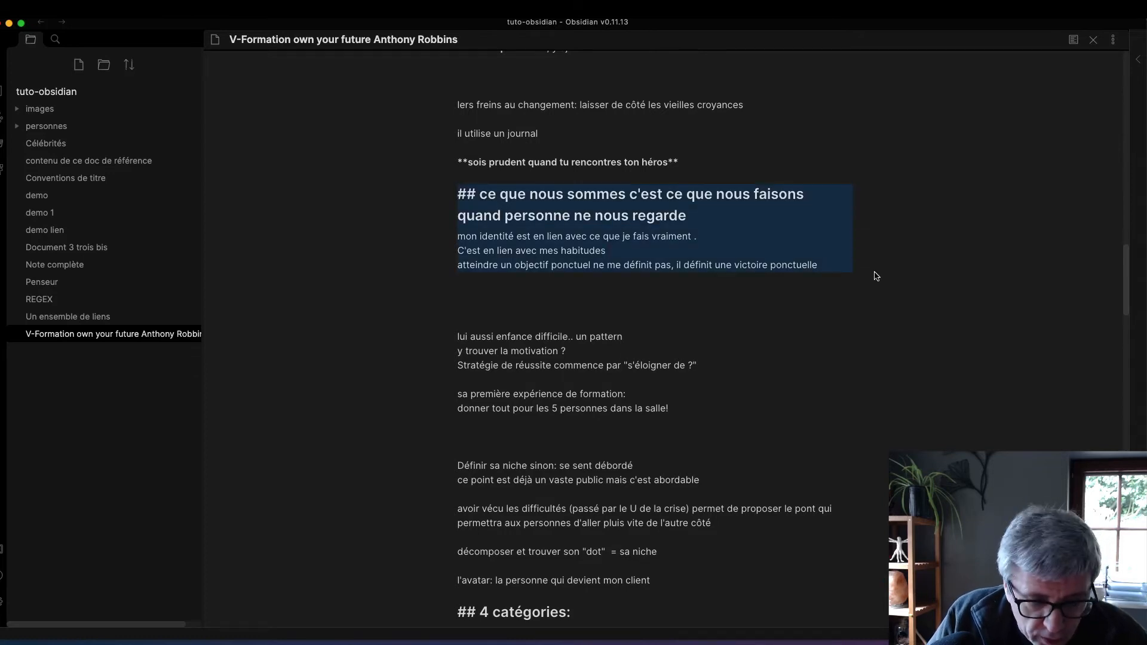
click(78, 64)
double_click(526, 75)
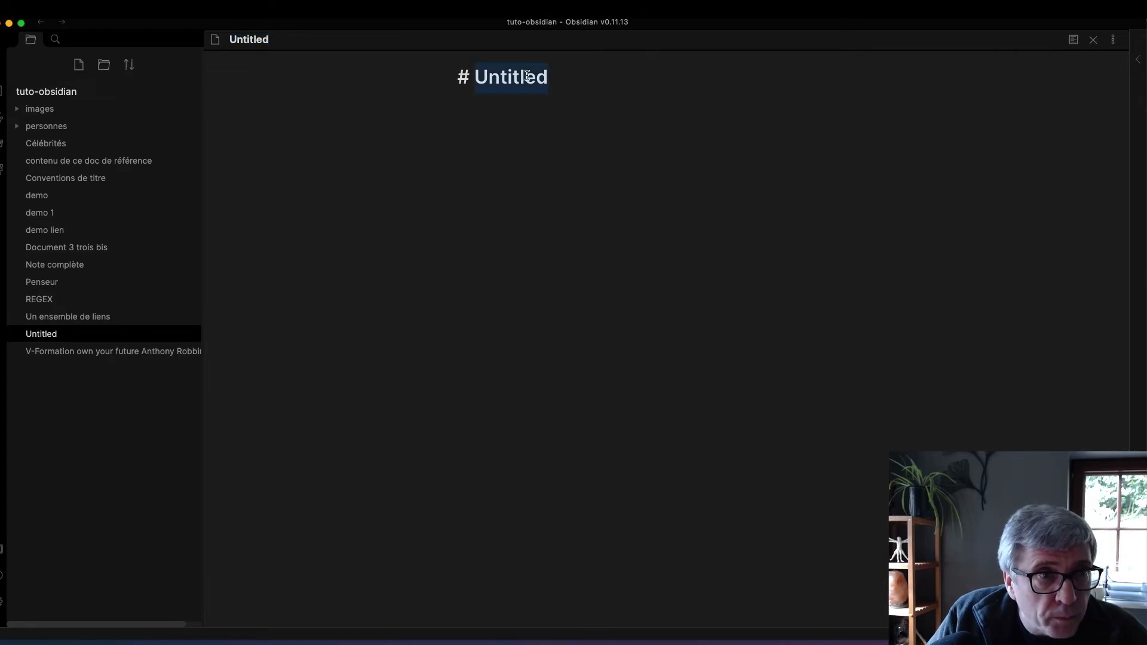
key(super+v)
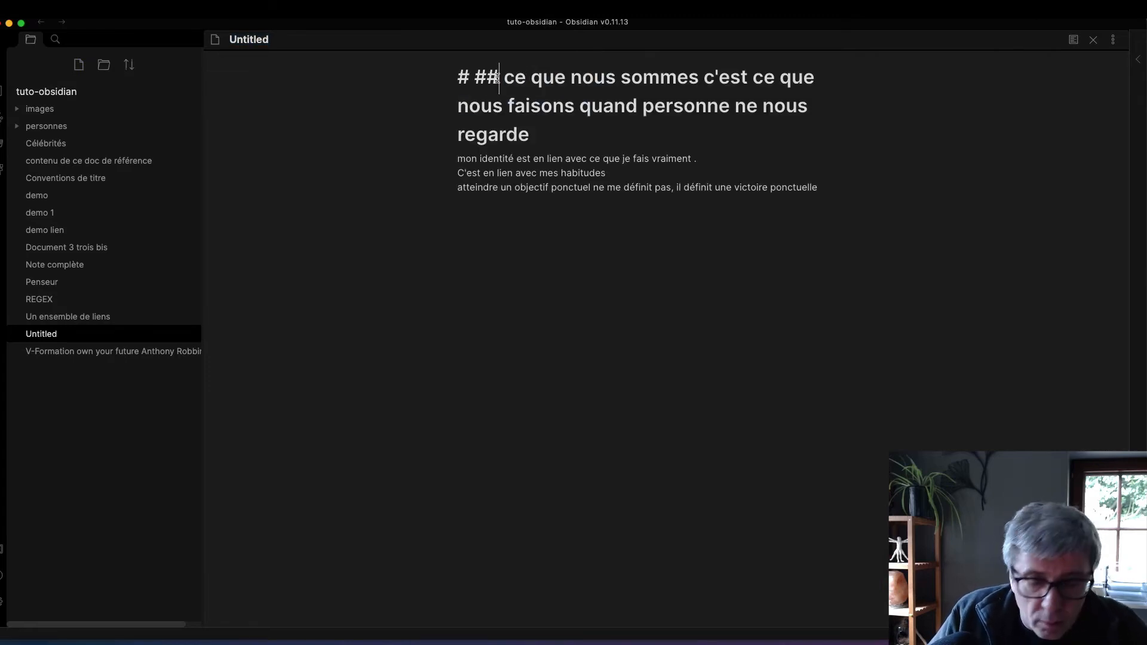
- Clean up the new note's title to read "Ce que nous sommes c'est ce que nous faisons quand personne ne nous regarde"
key(BackSpace)
key(BackSpace)
text(C)
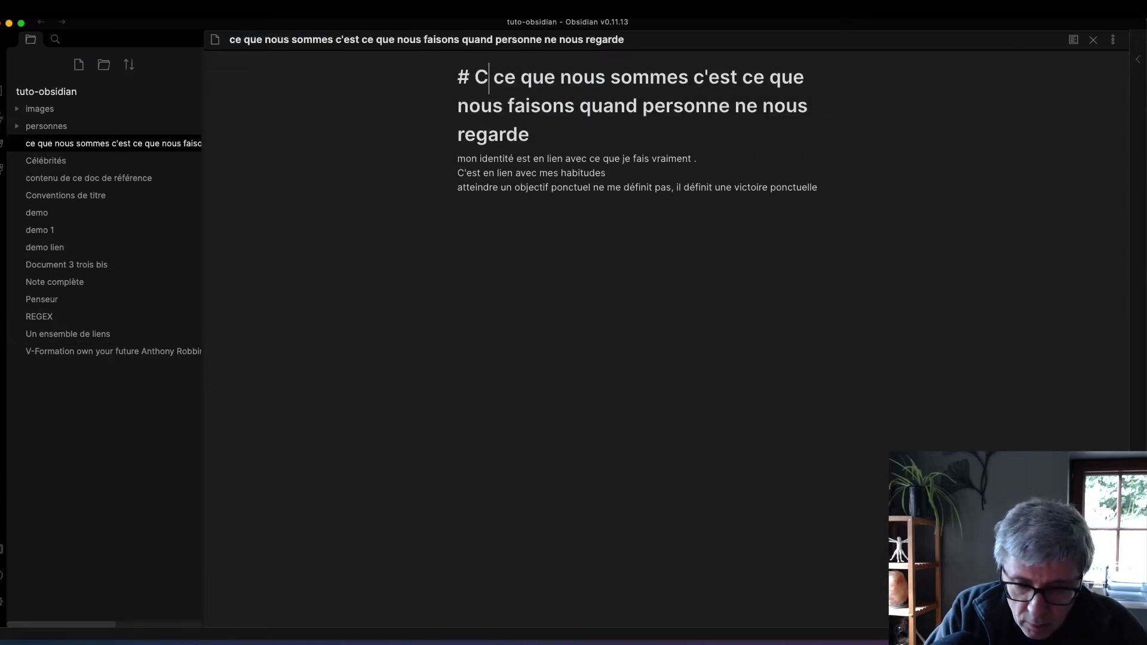
key(Delete)
key(Delete)
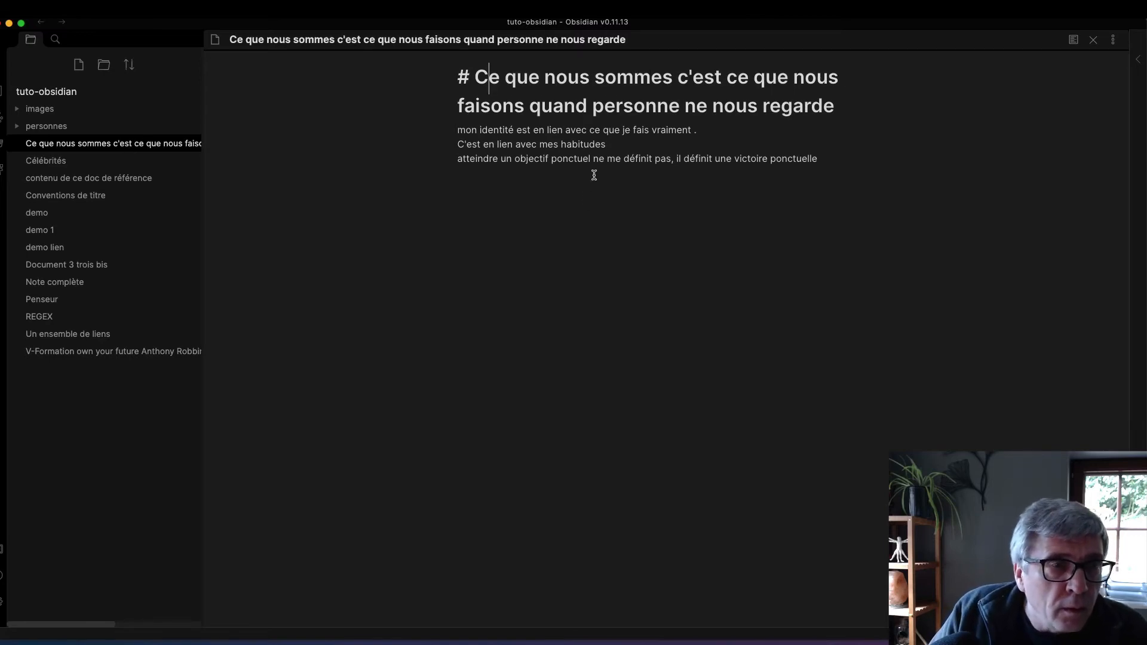
click(567, 230)
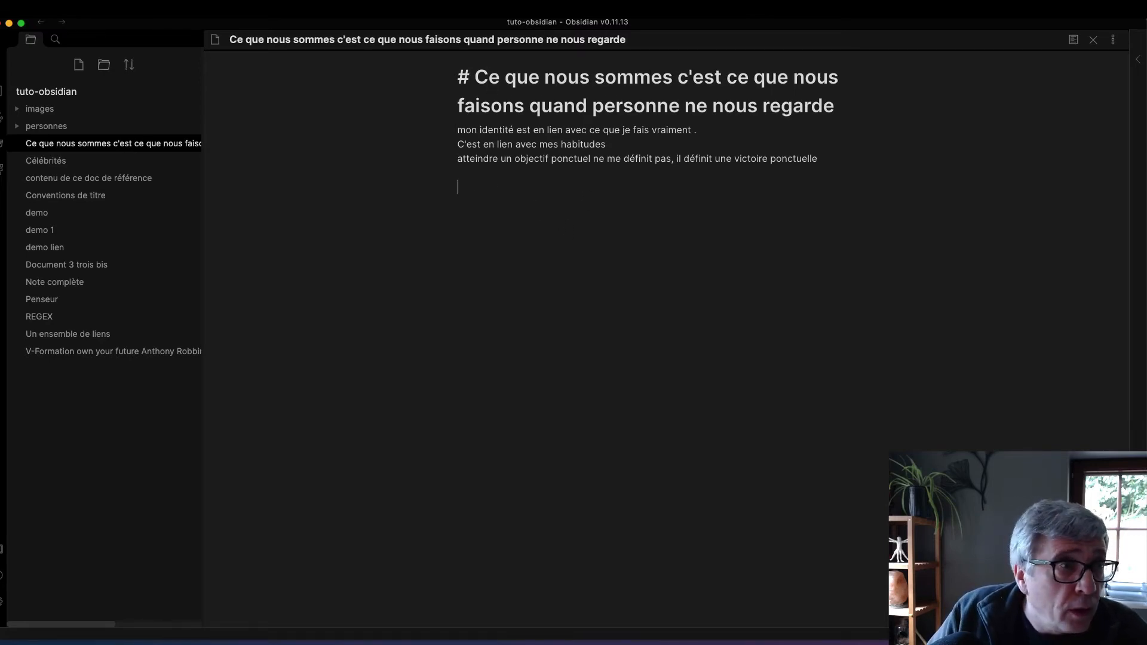
- Return to the Anthony Robbins formation note and delete the three lines beneath the "ce que nous sommes" heading
click(40, 22)
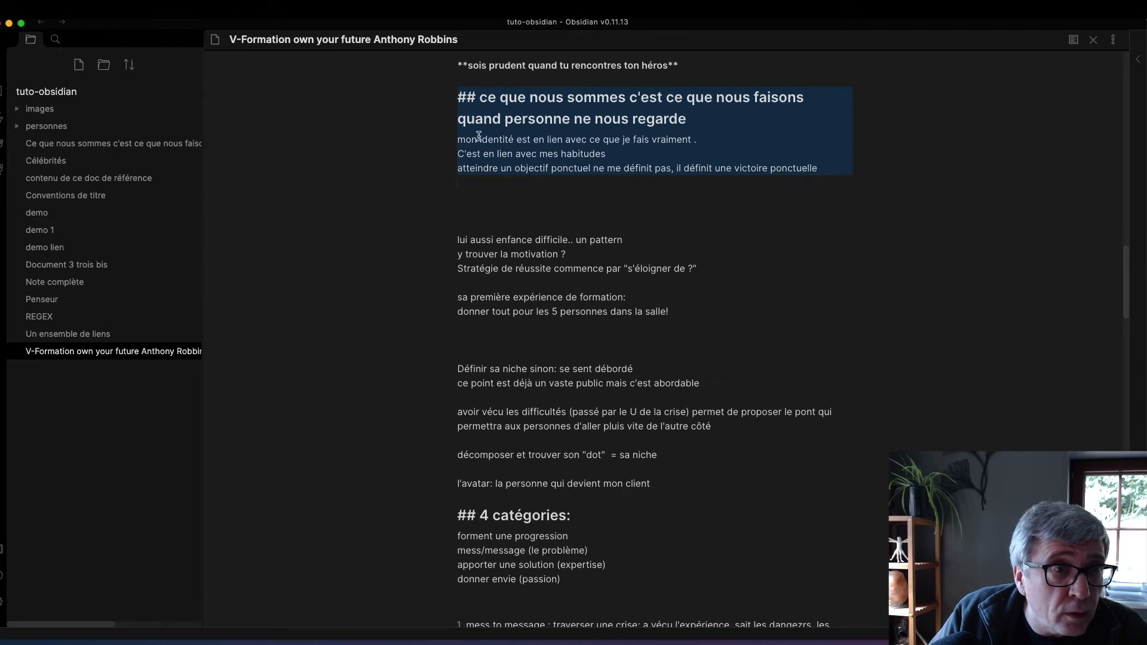
drag(456, 138, 966, 181)
key(BackSpace)
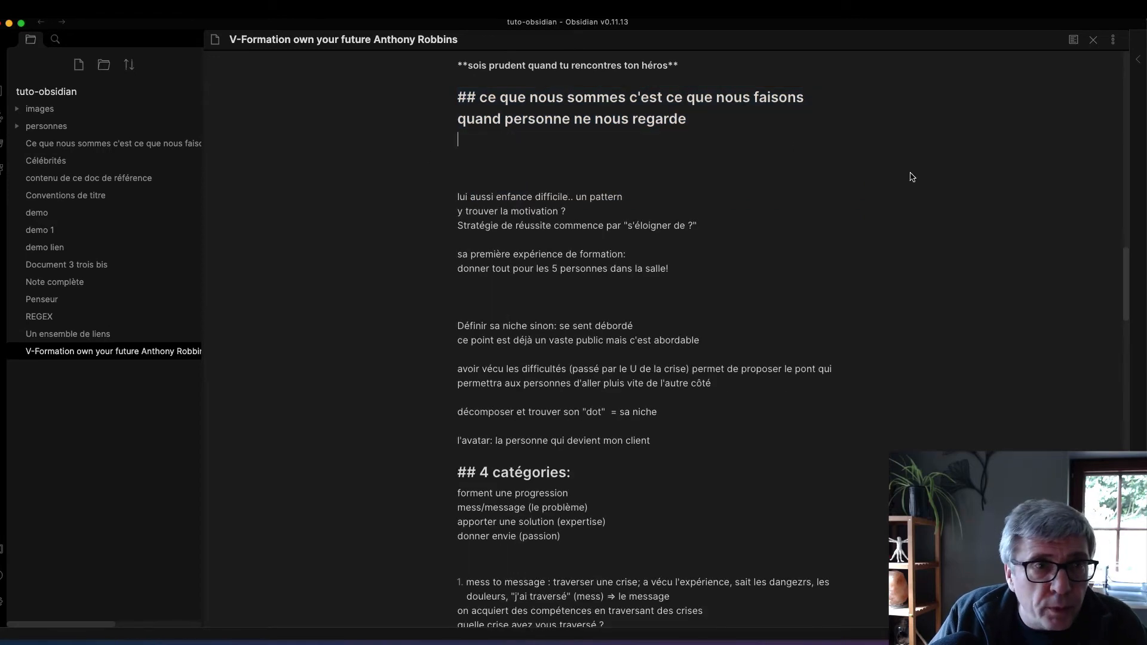
- Replace the text of the "ce que nous sommes" heading with an internal link to the note of the same title
double_click(488, 101)
drag(507, 102, 688, 123)
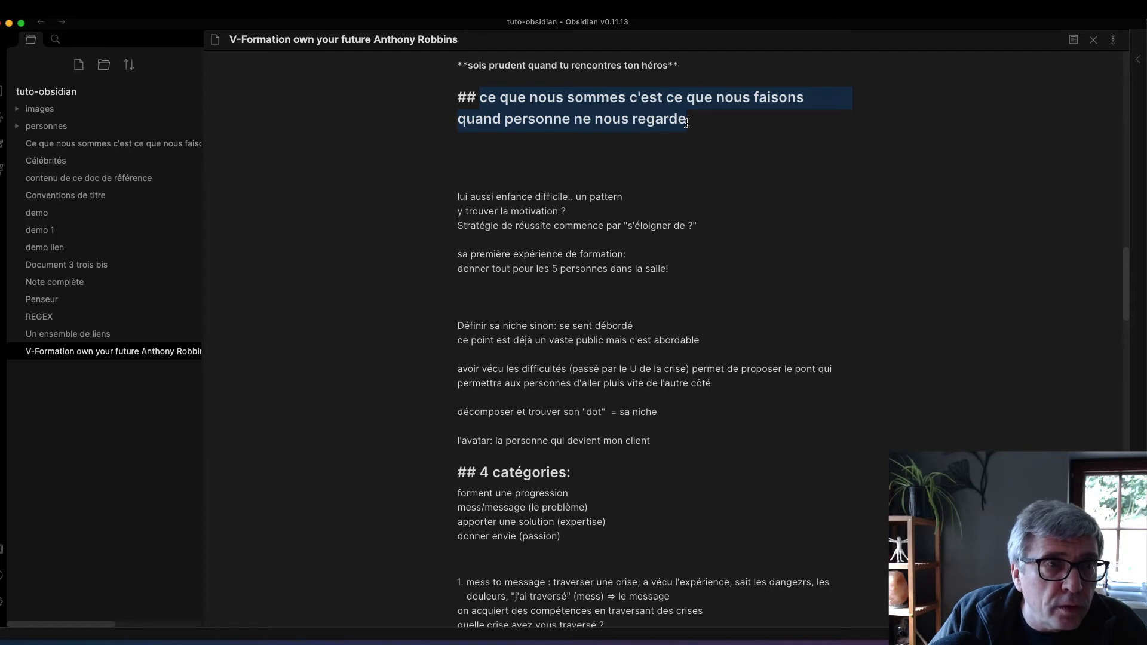
click(701, 117)
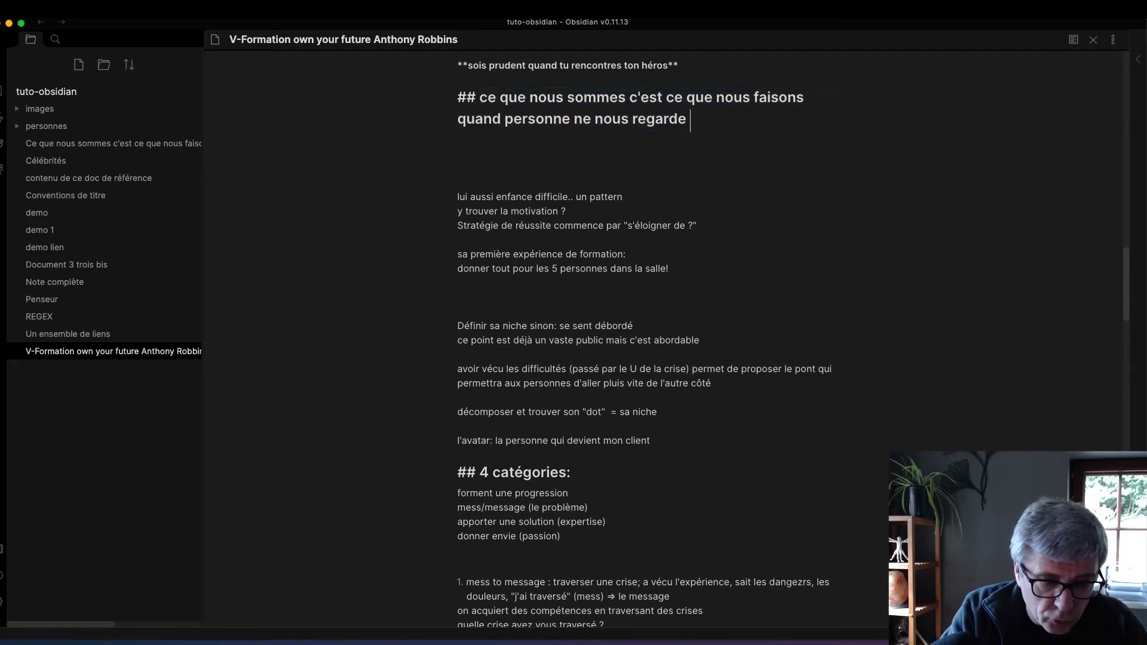
text([[)
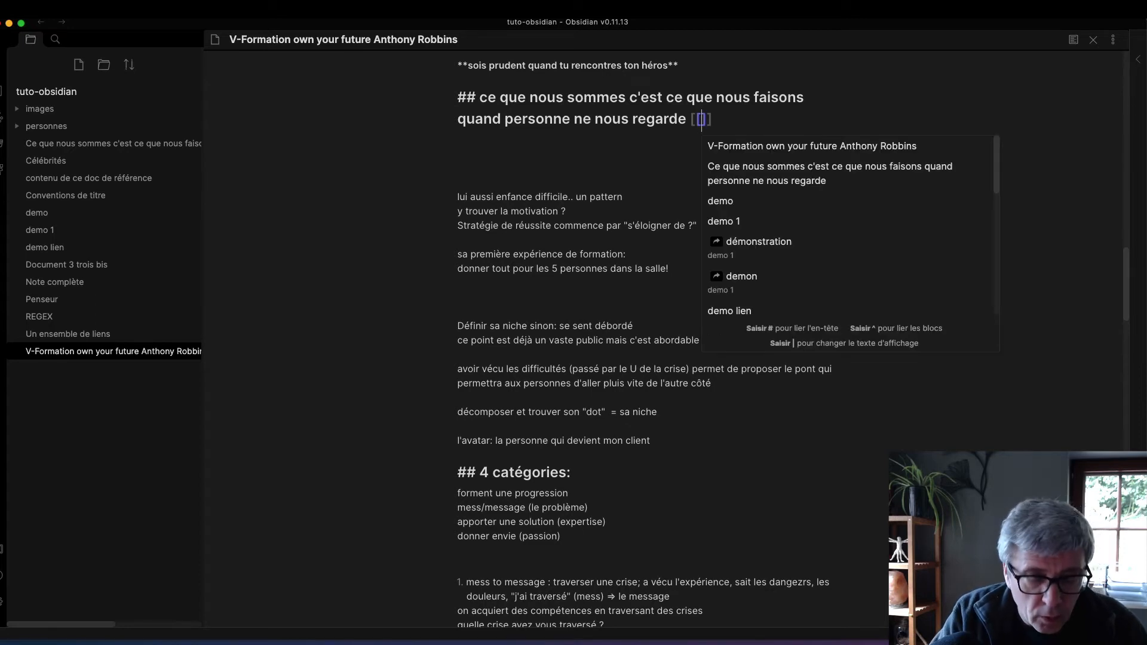
click(758, 169)
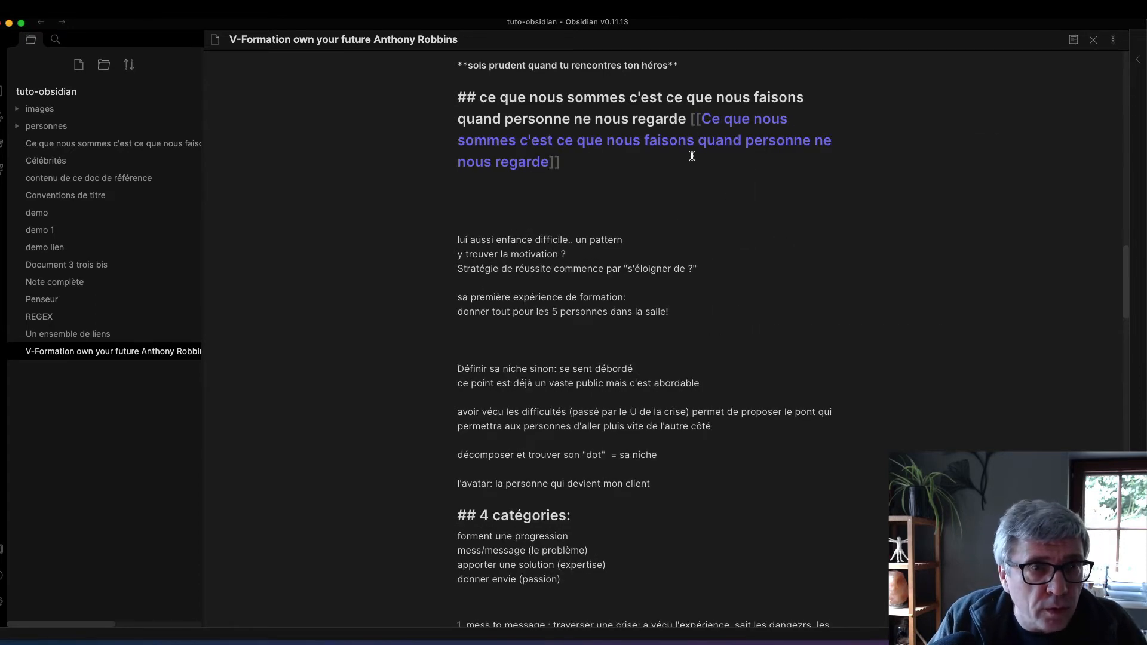
drag(480, 97, 687, 122)
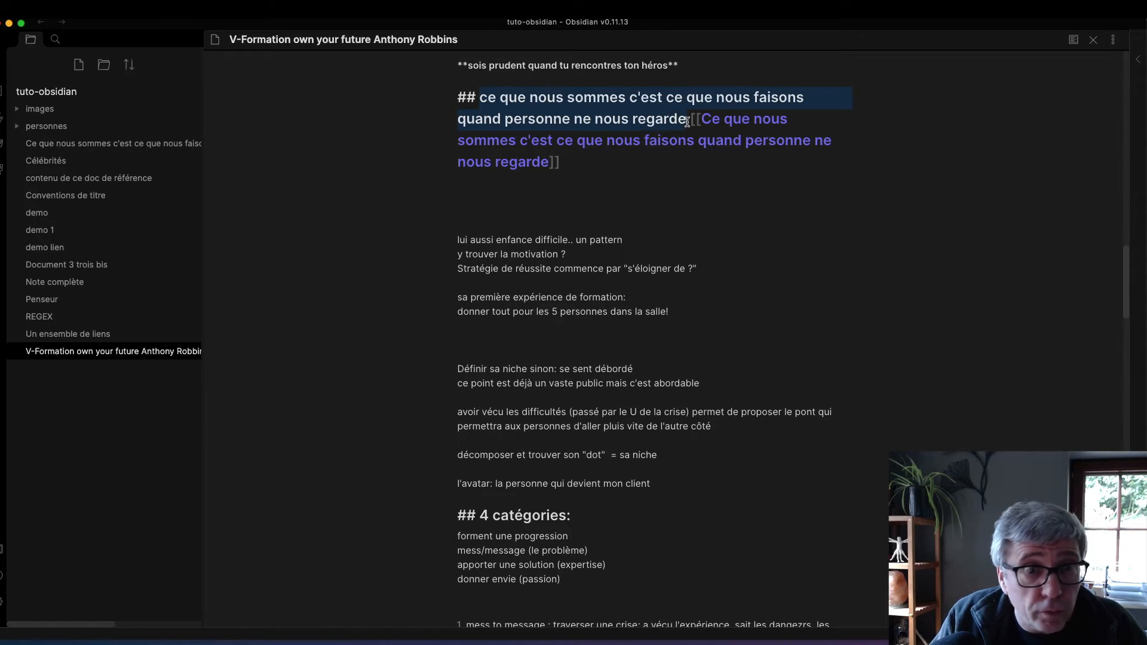
key(BackSpace)
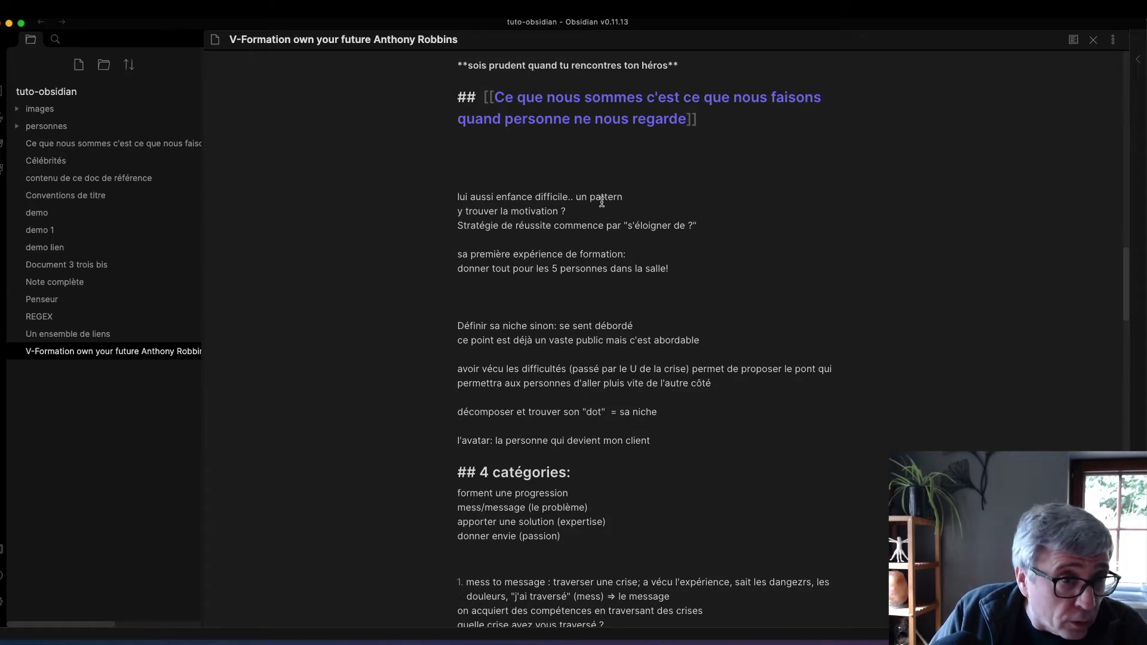
- Add the level-two heading "Accepter de commencer petit" on its own line above "sa première expérience de formation:"
click(559, 197)
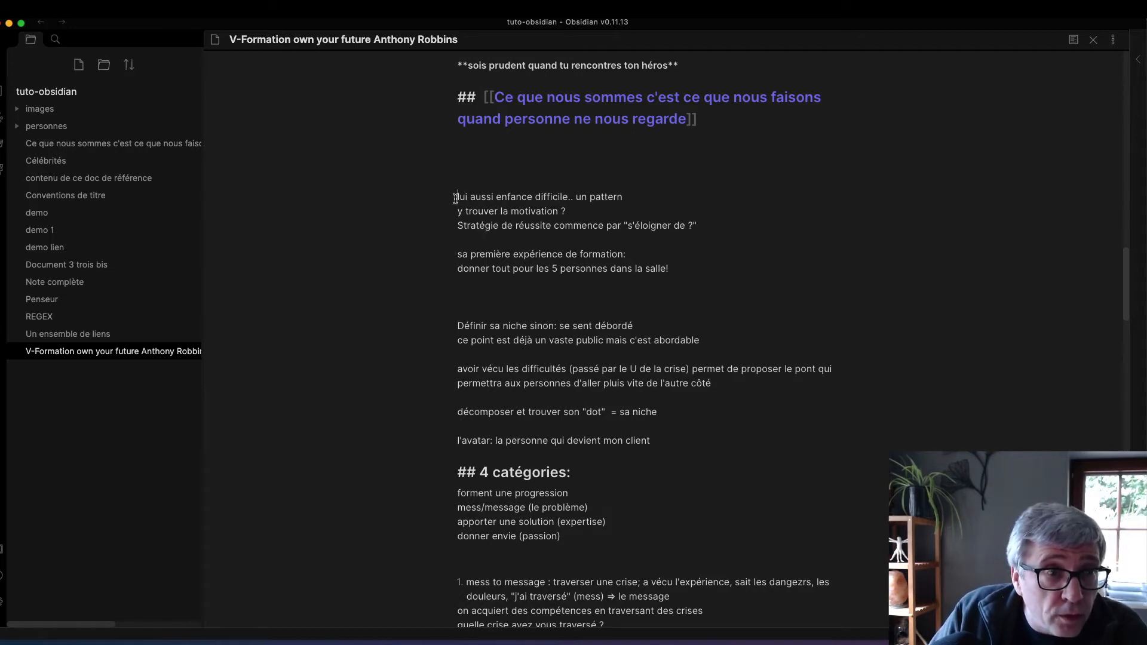
drag(457, 195, 737, 242)
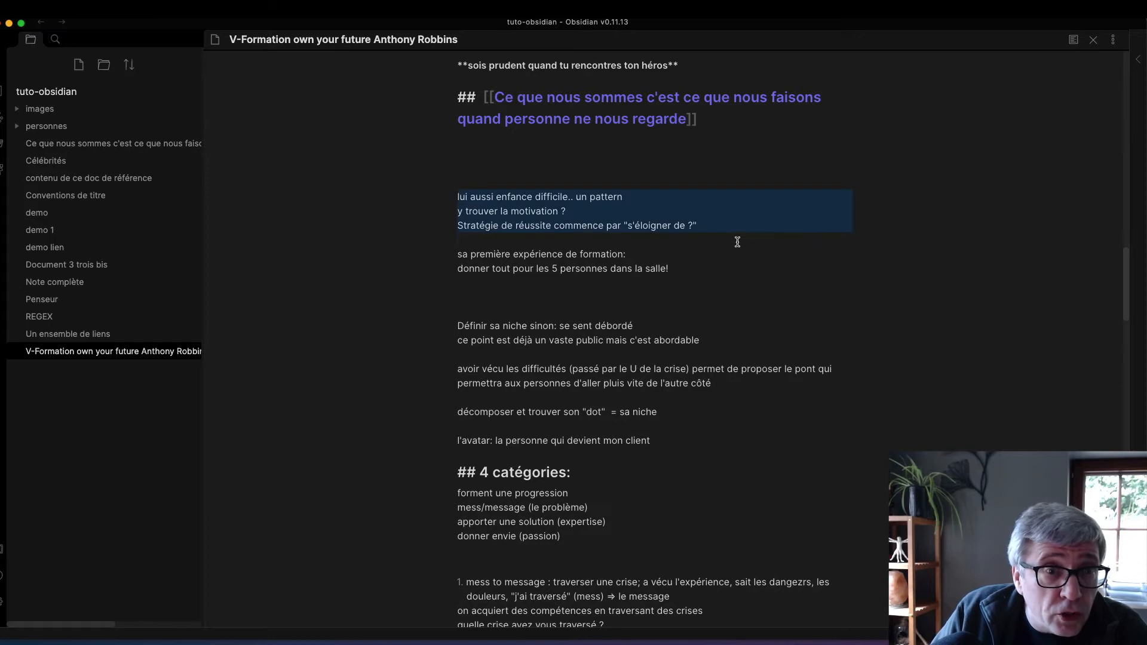
click(486, 253)
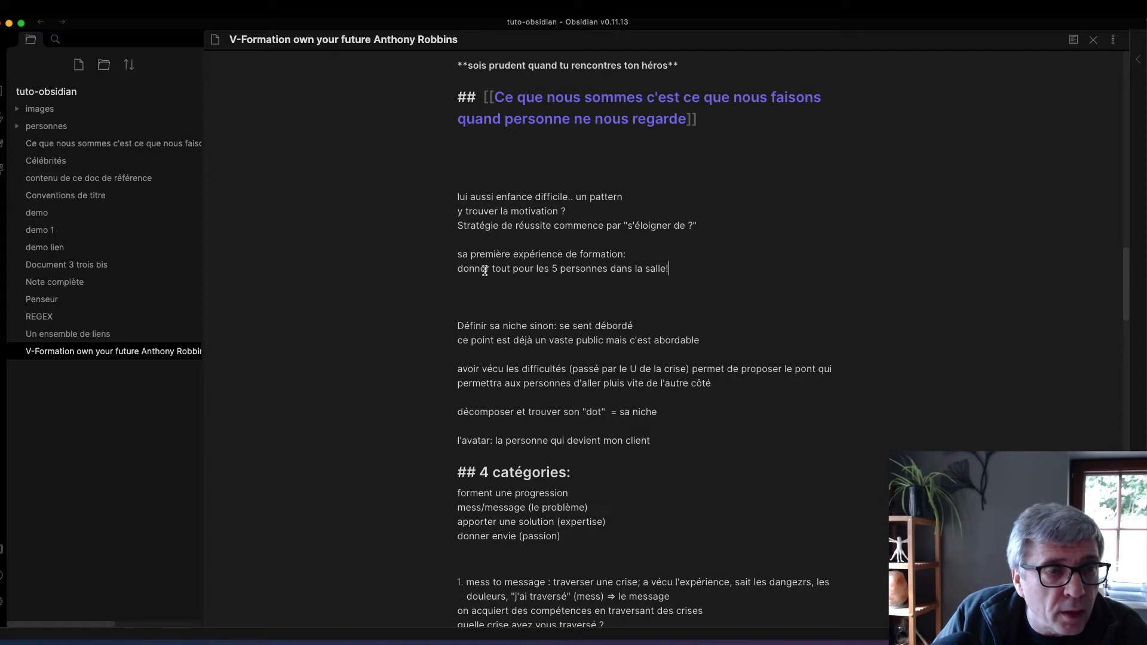
click(458, 254)
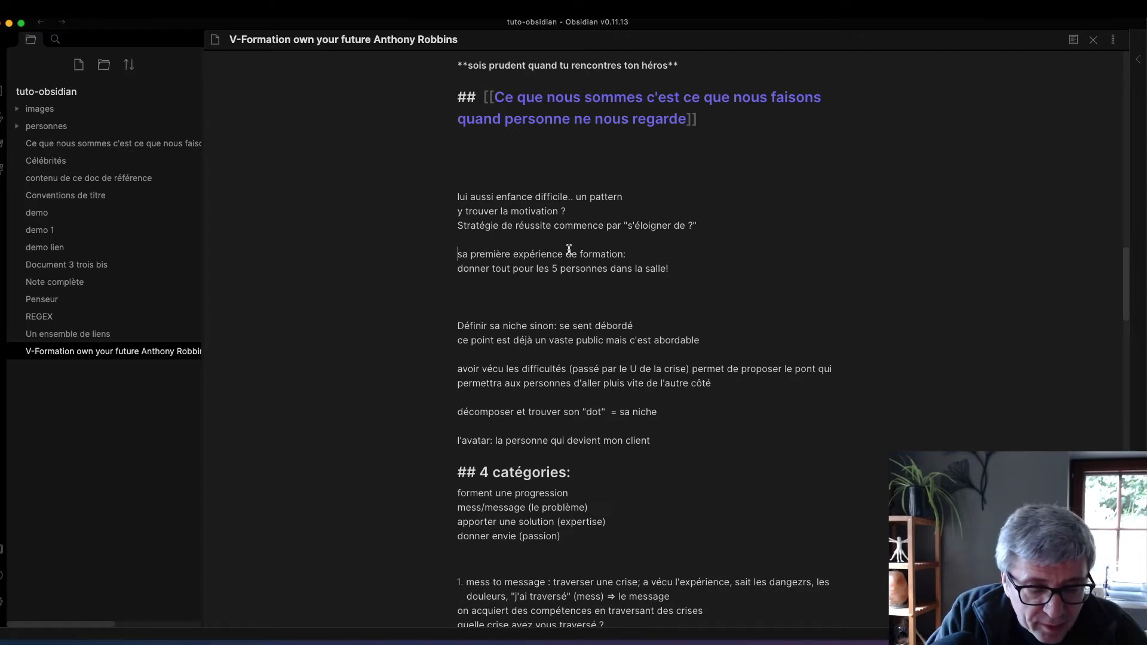
text(Accepter )
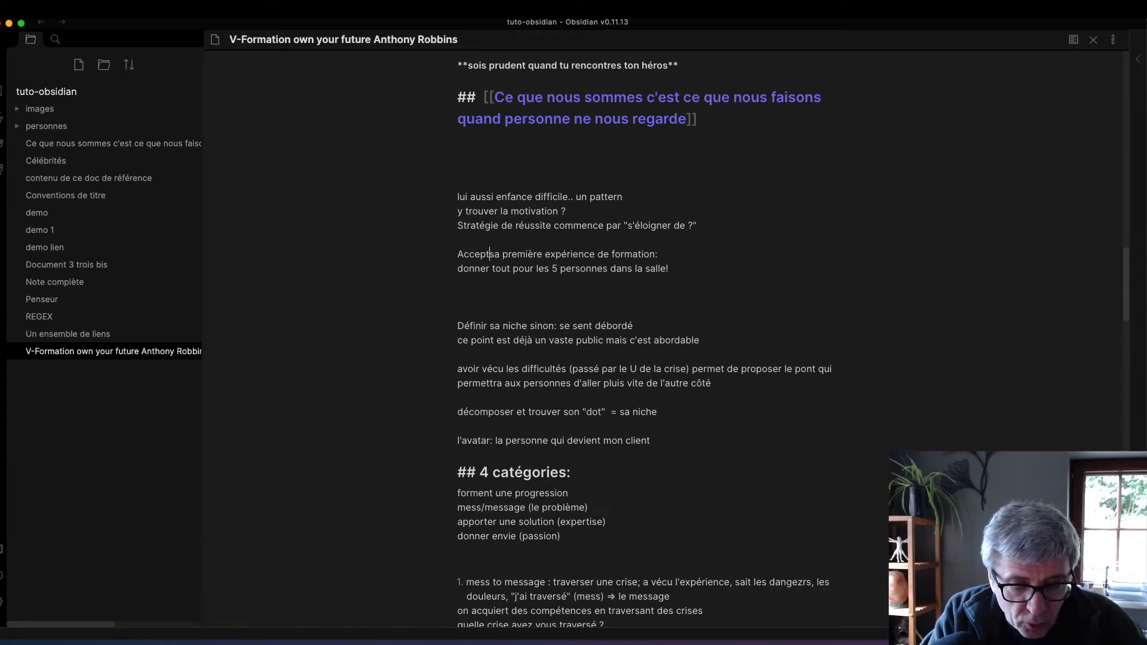
text(de commencer )
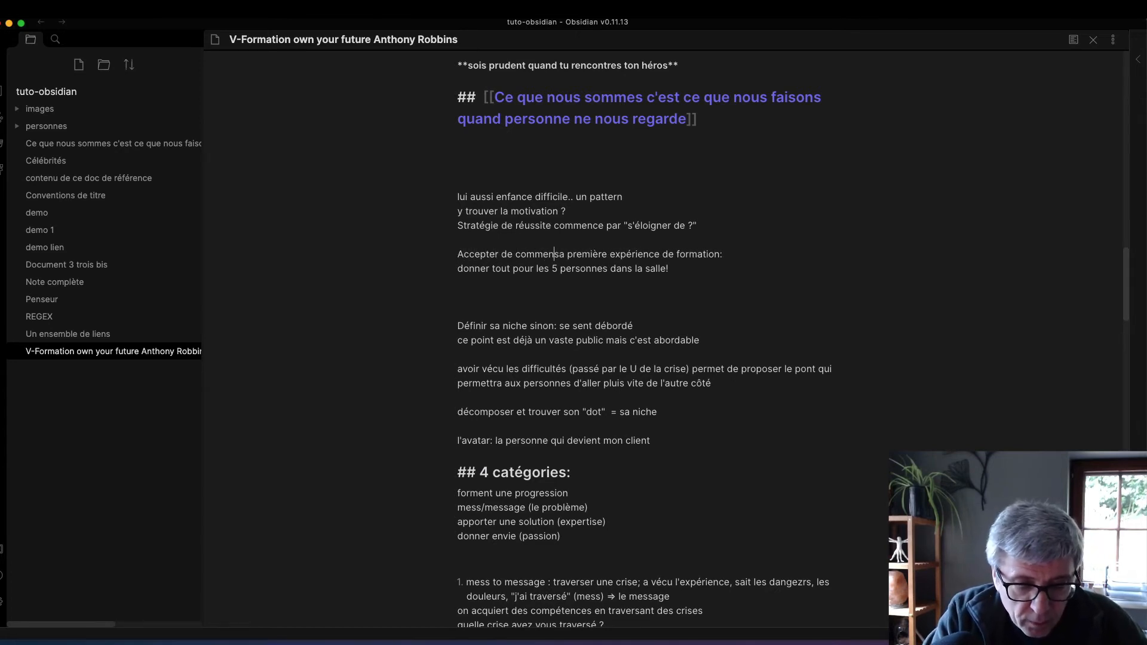
text(petit)
key(Return)
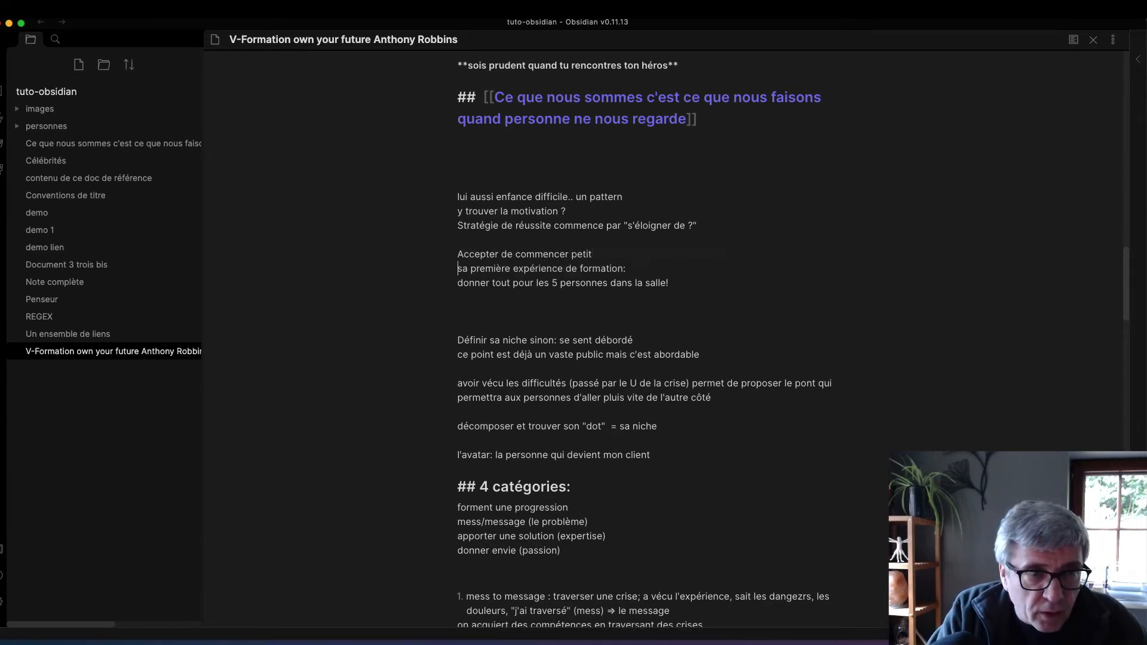
click(456, 254)
text(##)
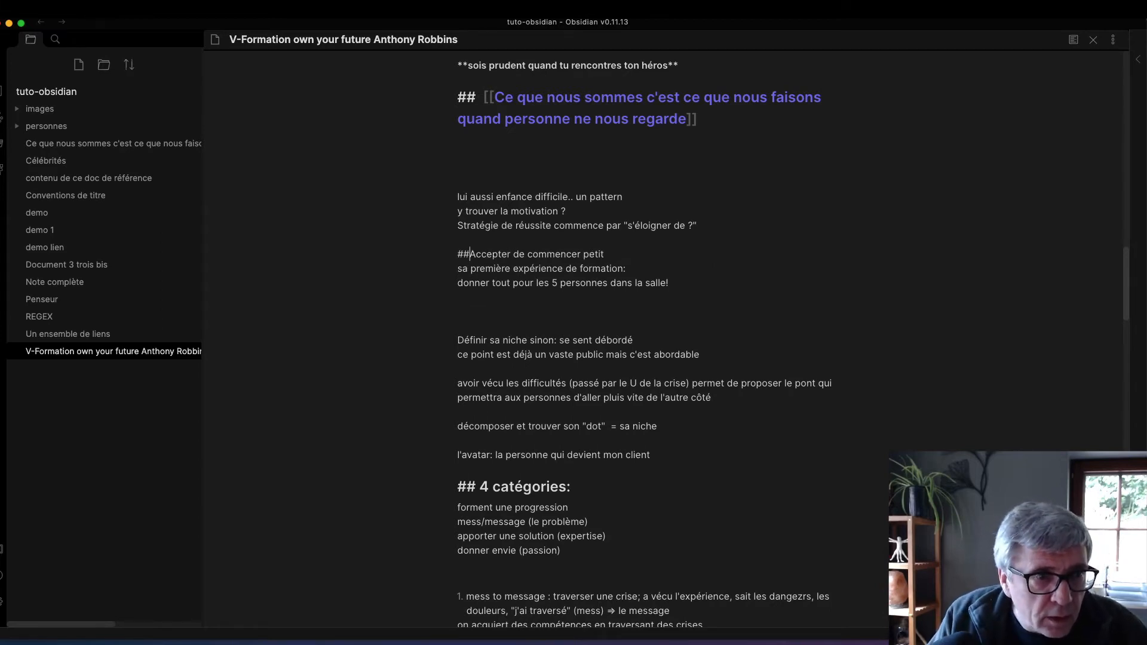
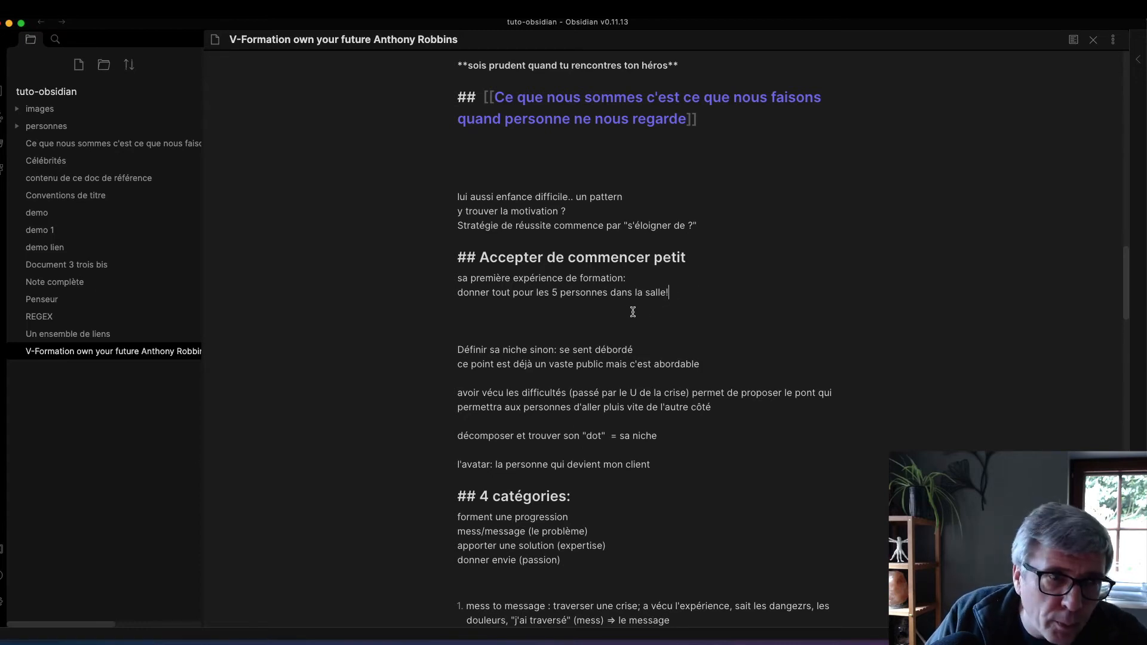
- Below the line about the 5 people in the room, add the sentence "la crainte d'être jugé parce que nos débuts sont "petits"" after a blank line
click(717, 296)
key(Return)
key(Return)
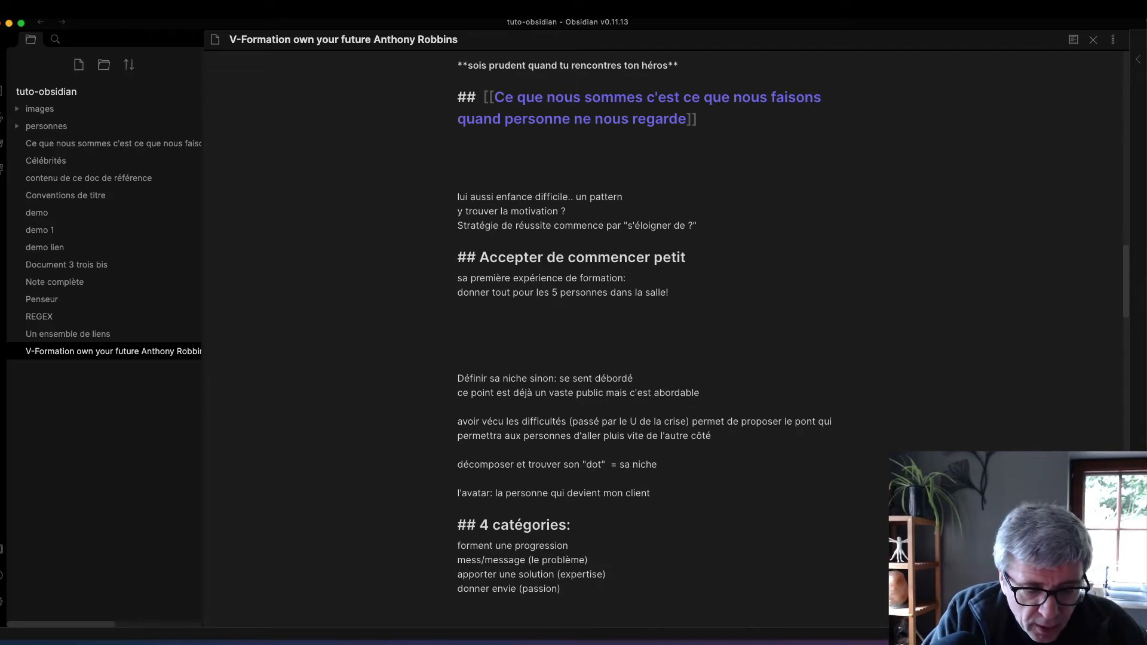
text(la craint)
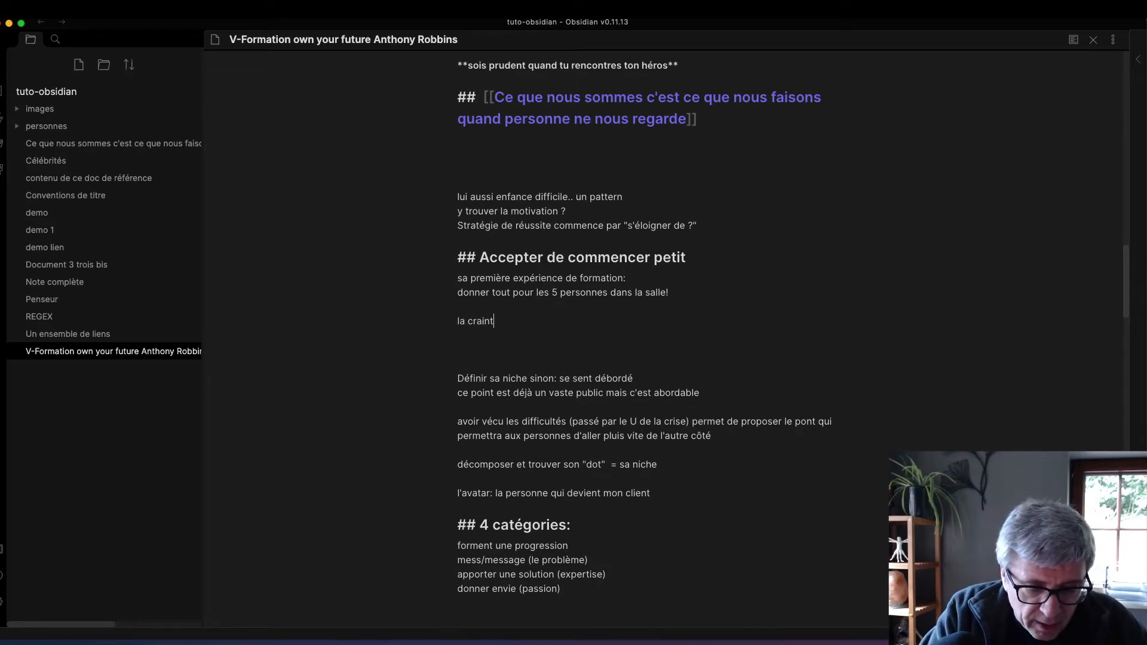
text(e d'être ju)
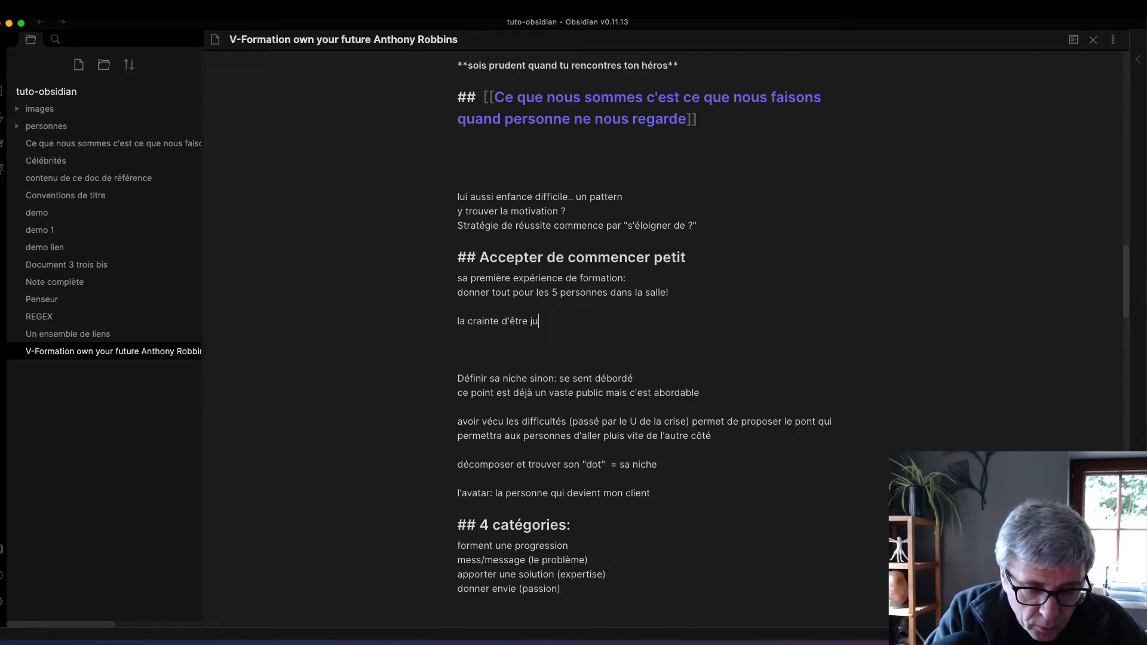
text(gé)
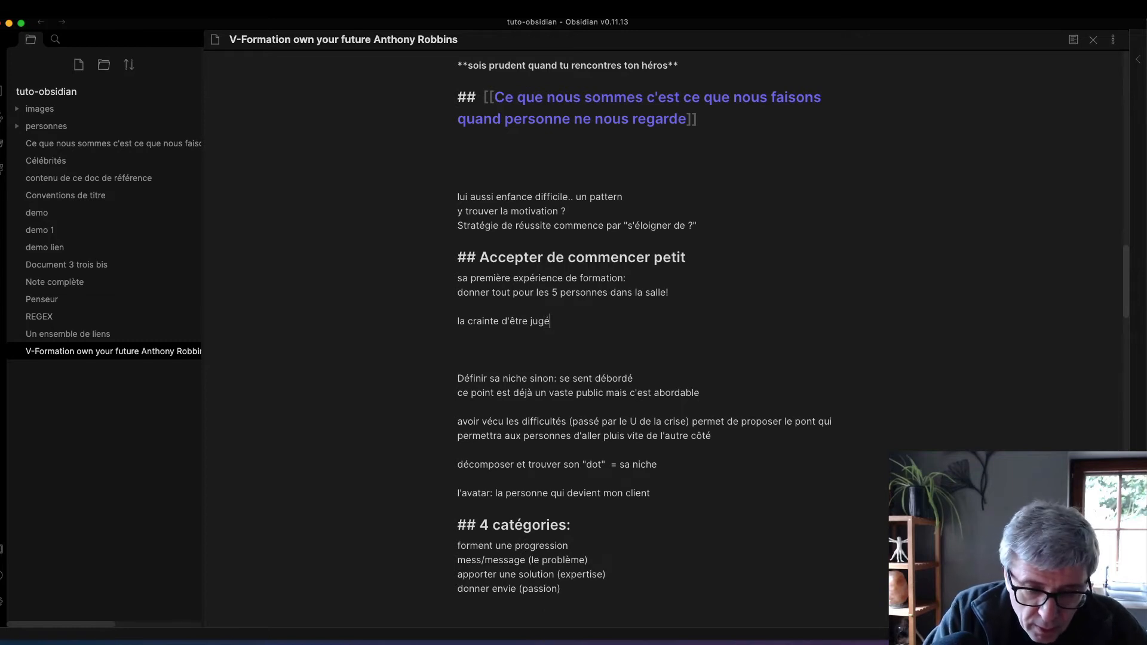
text( parce)
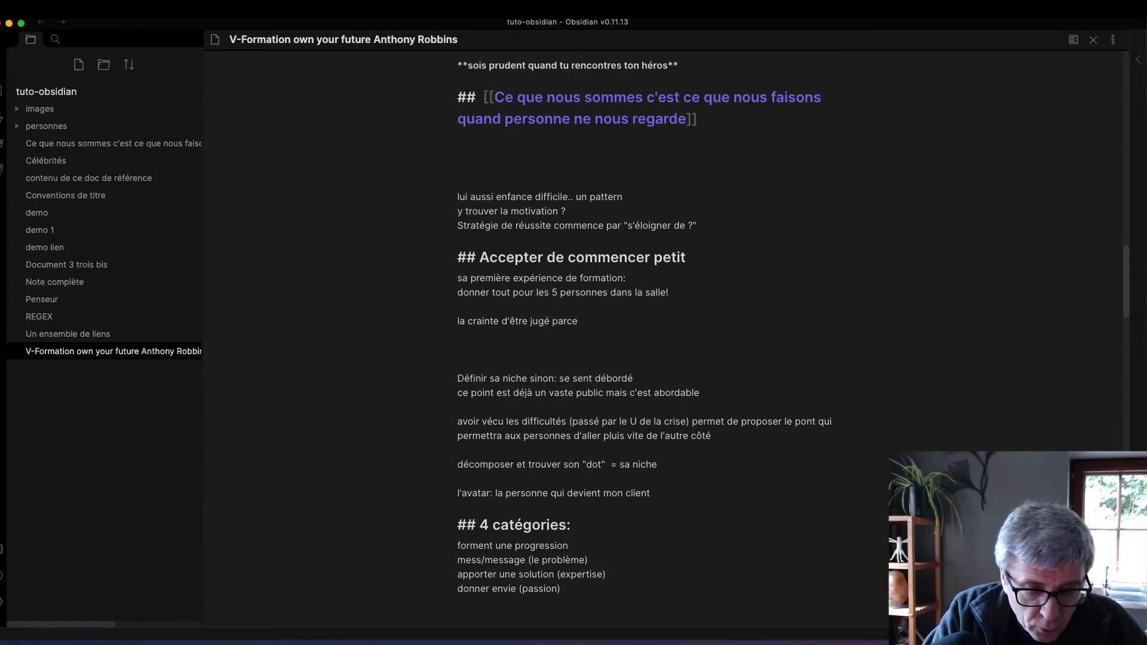
text( que nos déb)
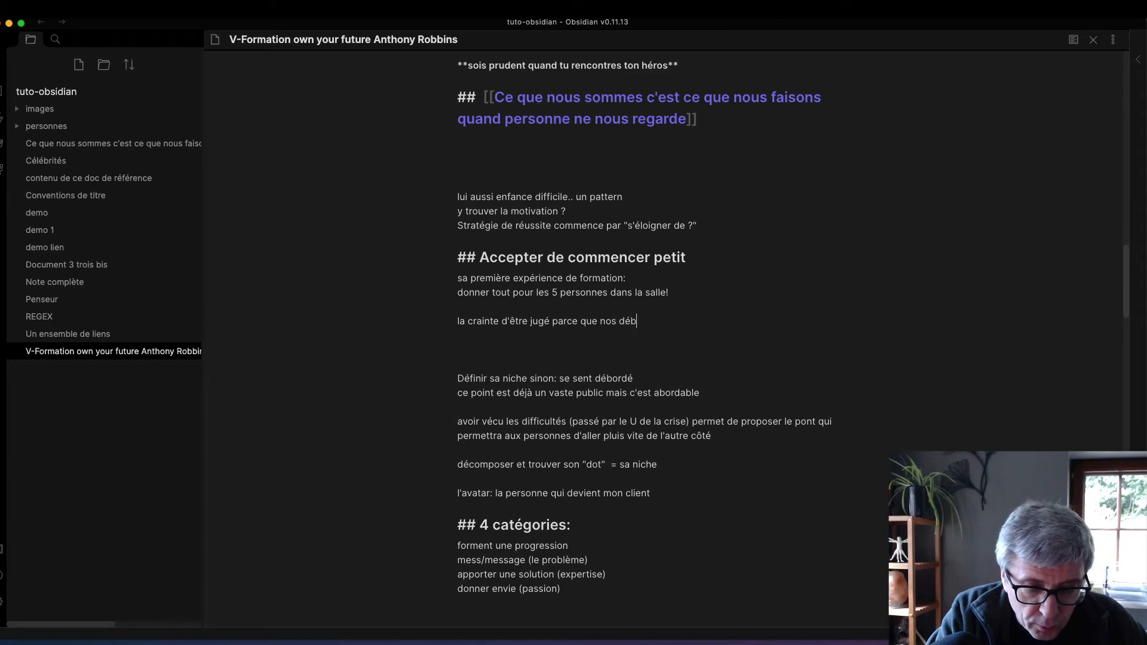
text(uts sont)
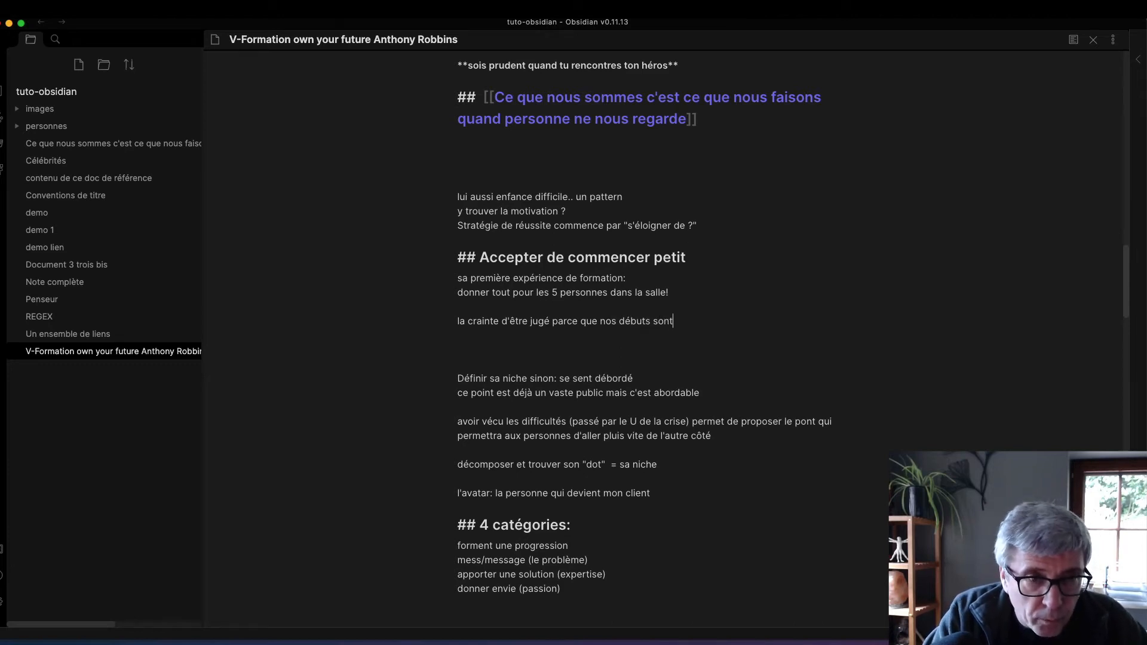
text( "petits)
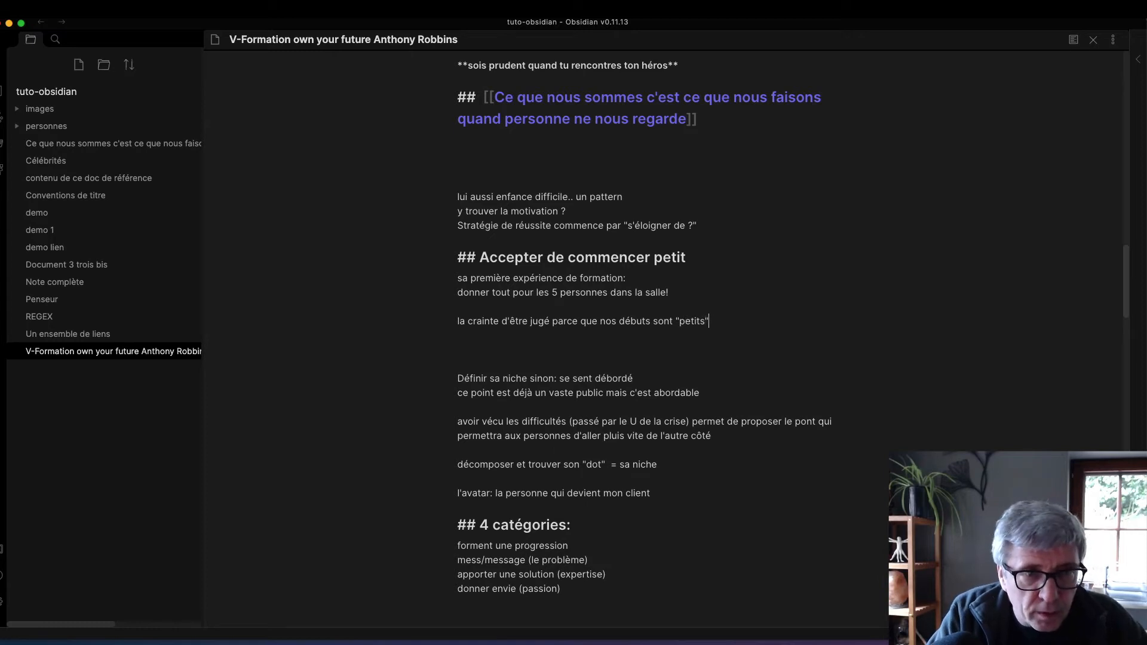
text(" ()
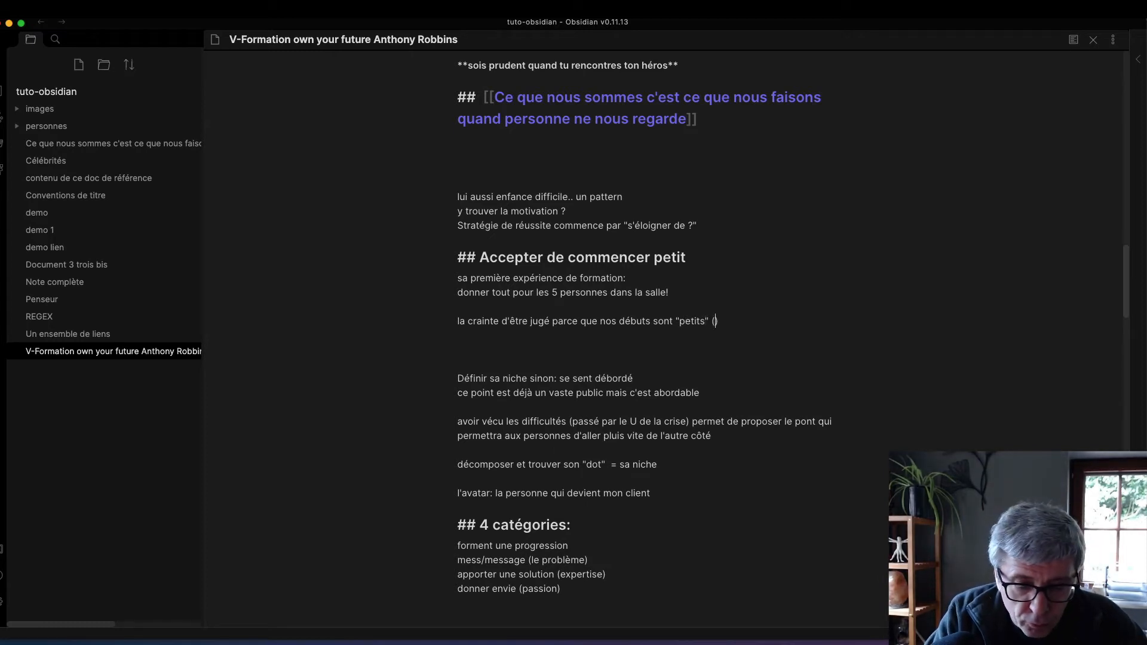
- Complete the sentence with the parenthetical examples "manque de vue sur Youtube, formations annulées par manque d'inscrits,..."
text(manque de v)
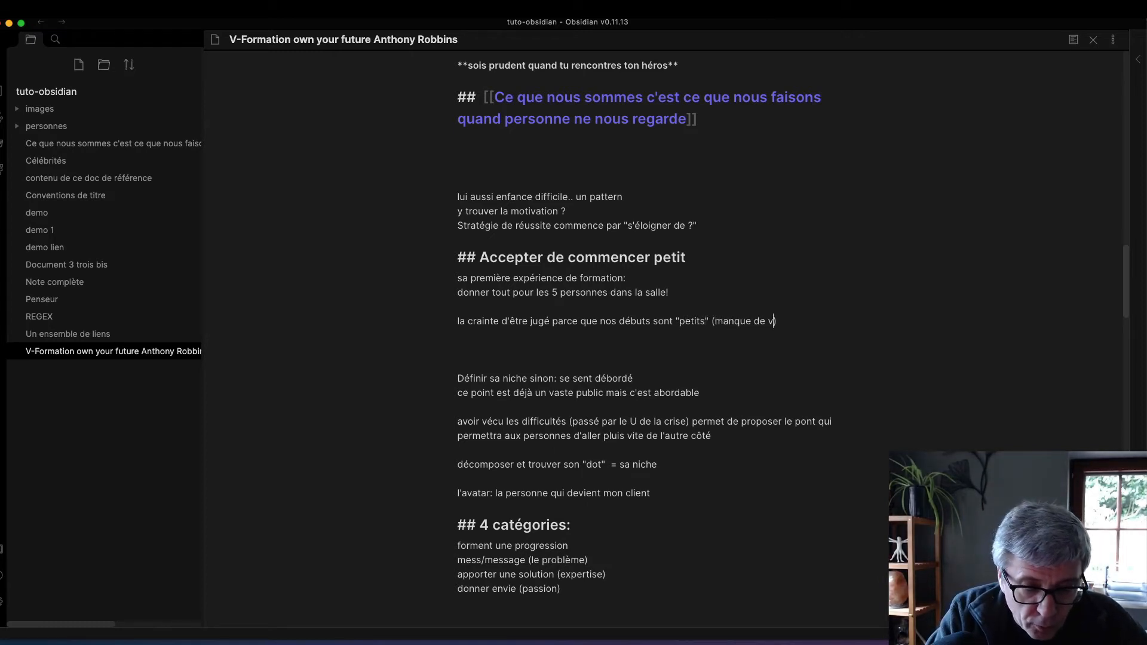
text(ue sur)
text( Youtube,)
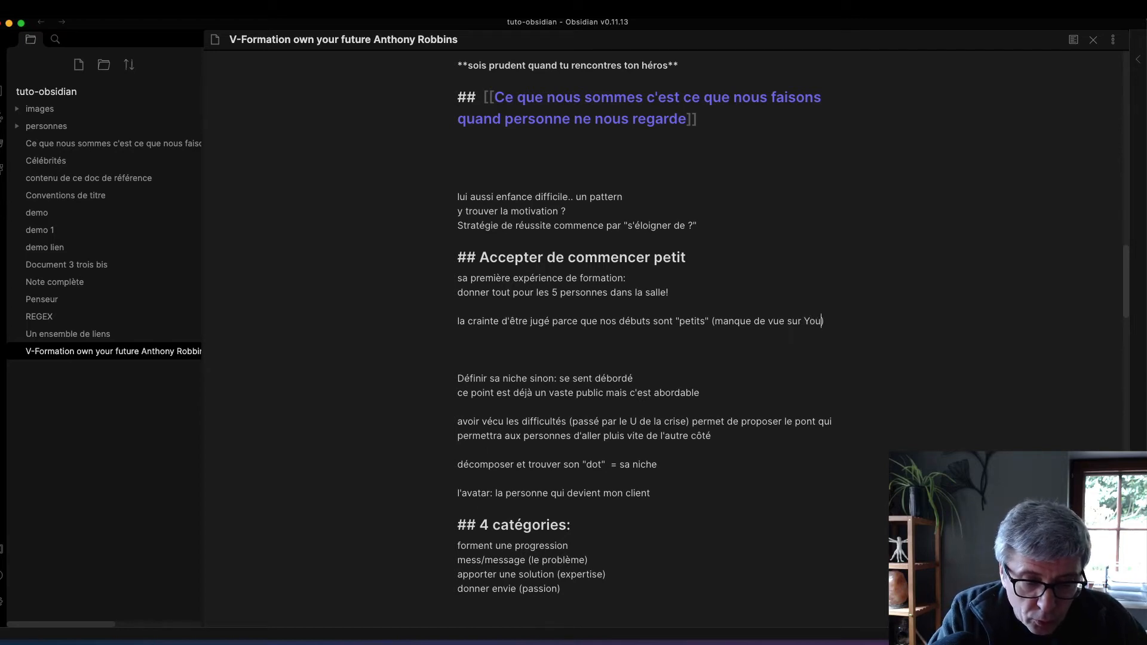
key(Return)
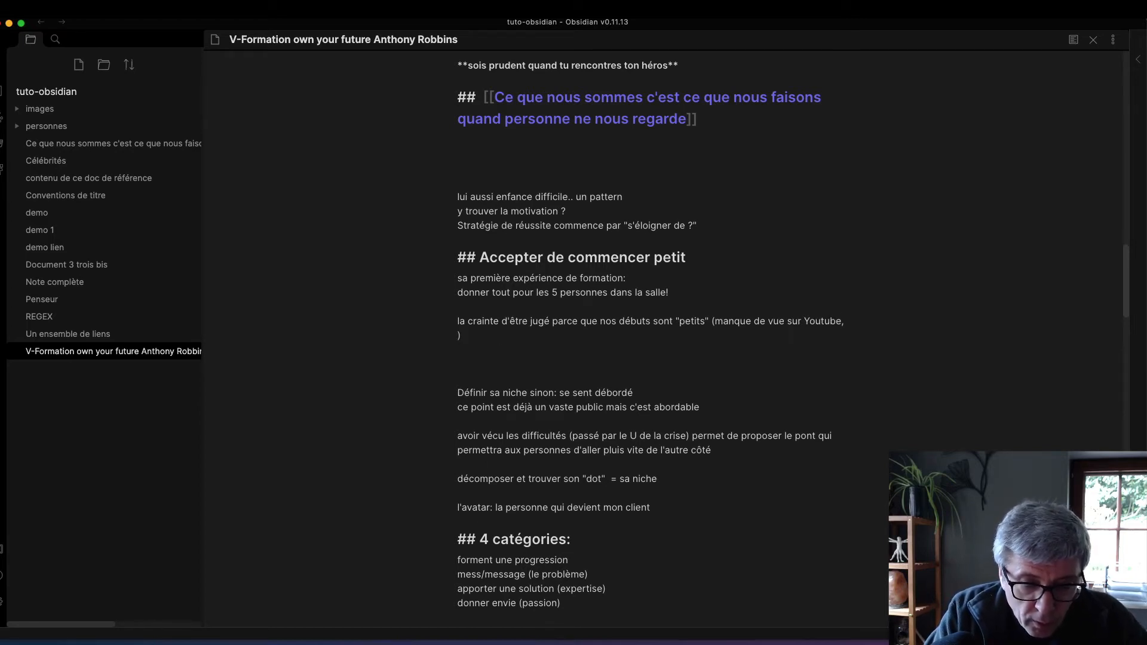
text(formations )
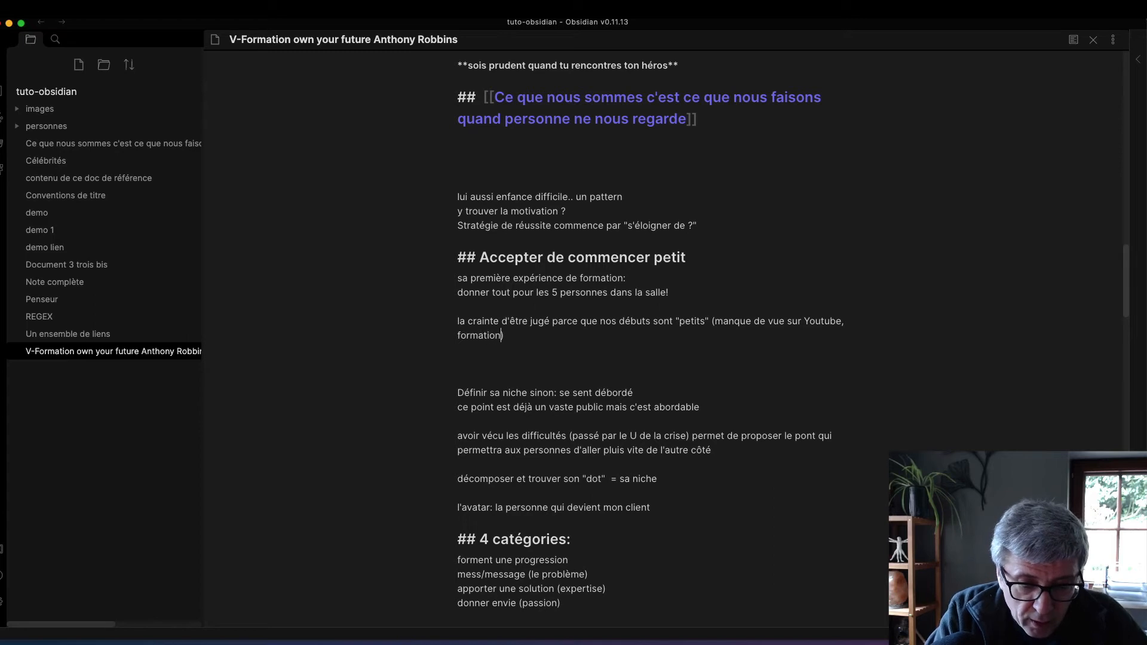
text(annulées )
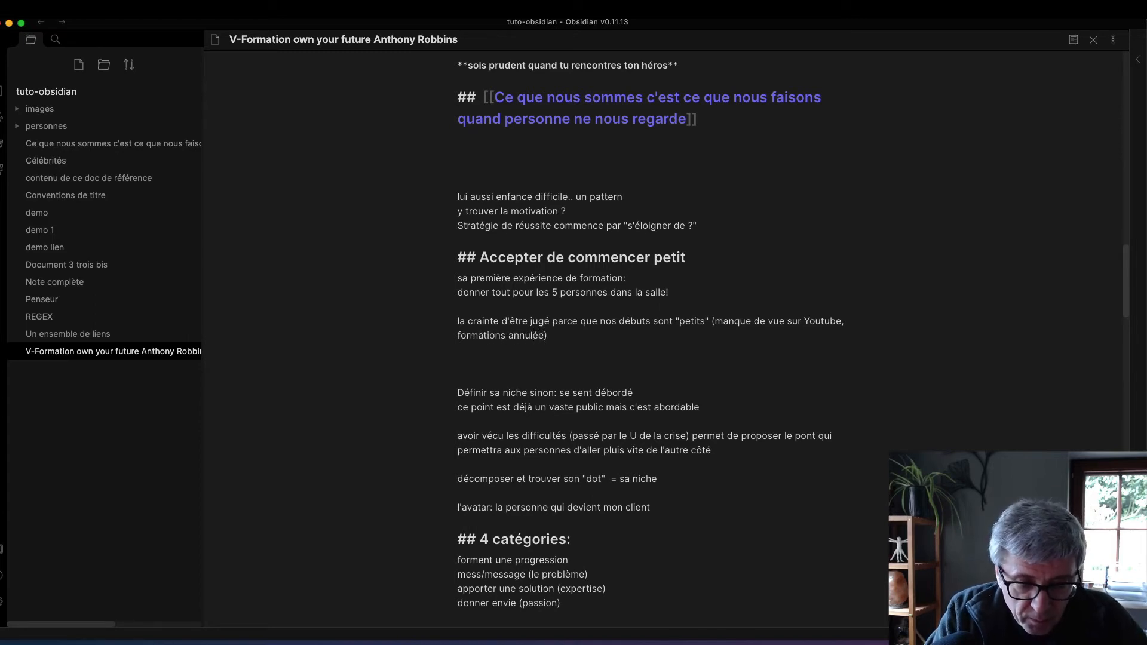
text(par manque d)
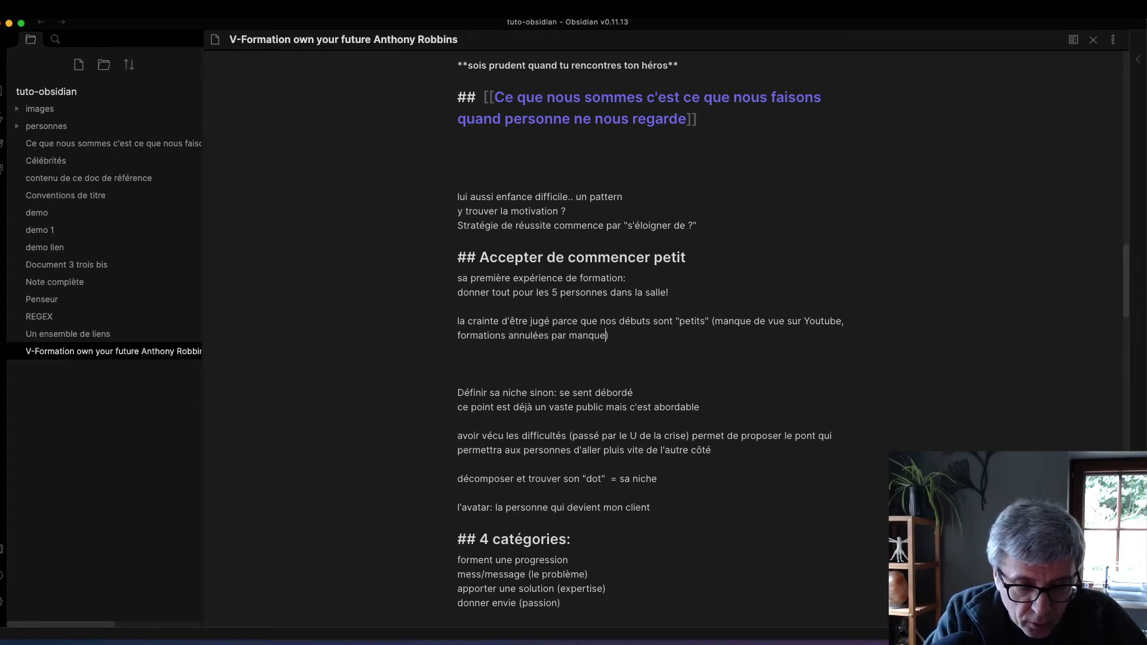
text('inscrits,)
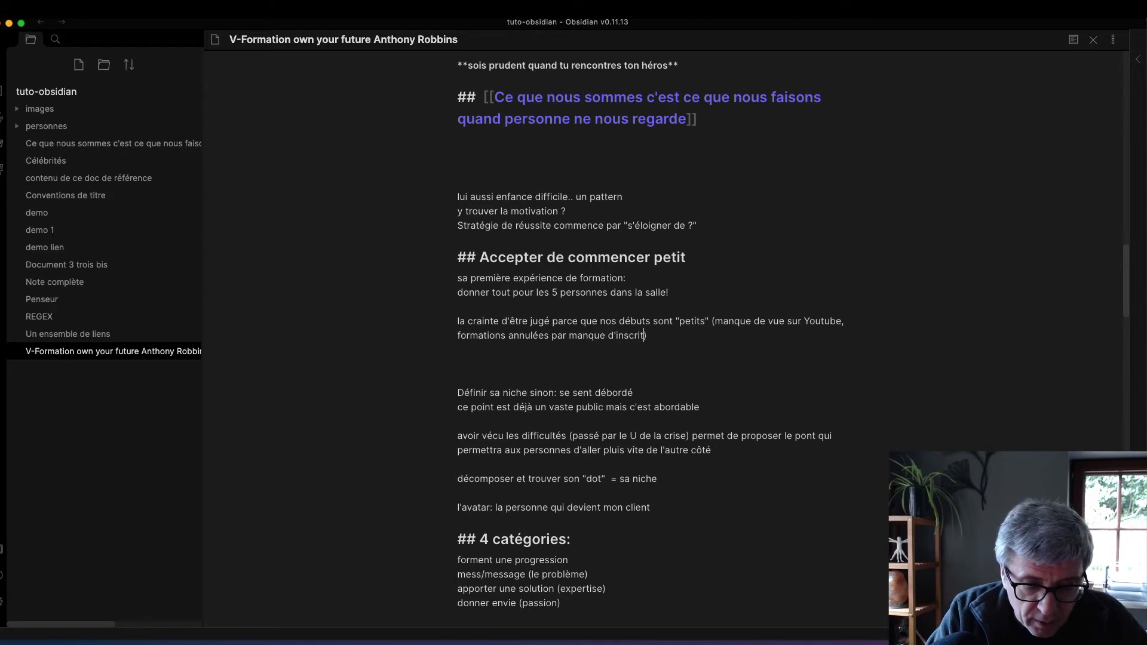
text(...)
key(Return)
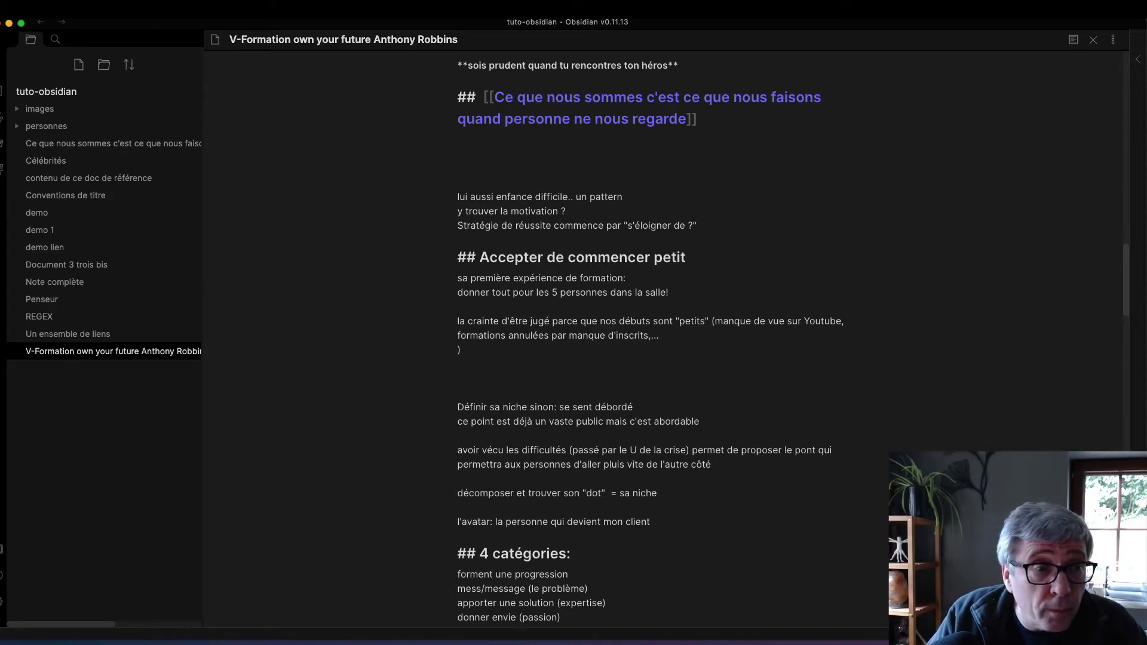
key(Return)
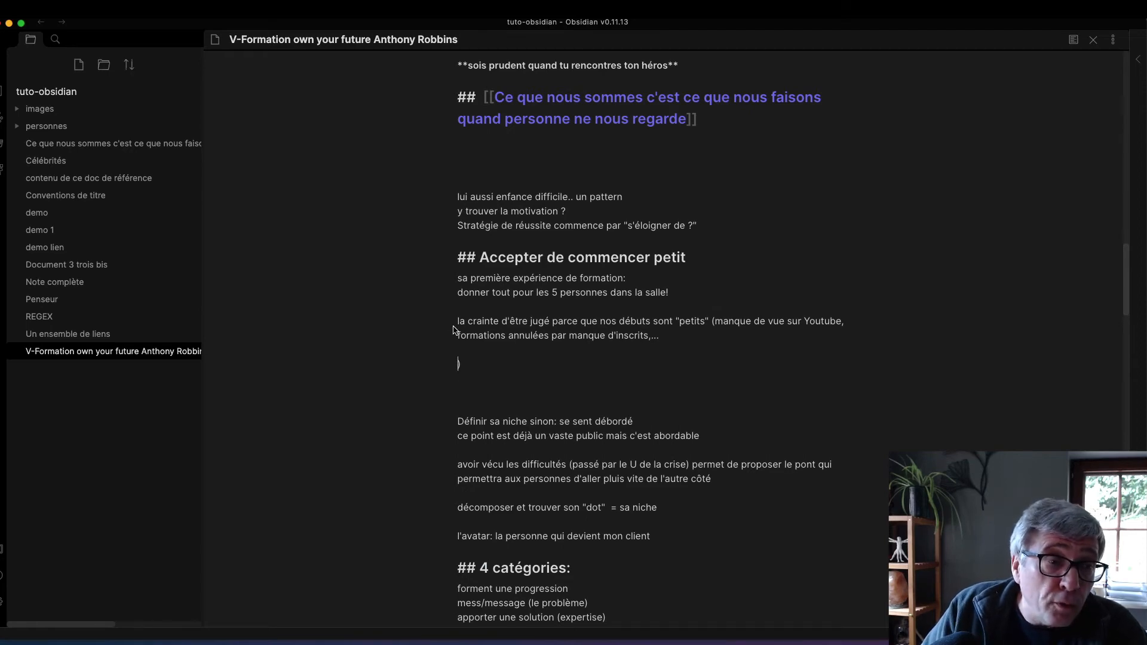
- Copy the sentence "la crainte d'être jugé parce que nos débuts sont "petits"" and return to the "les freins à se lancer" section
drag(457, 320, 709, 318)
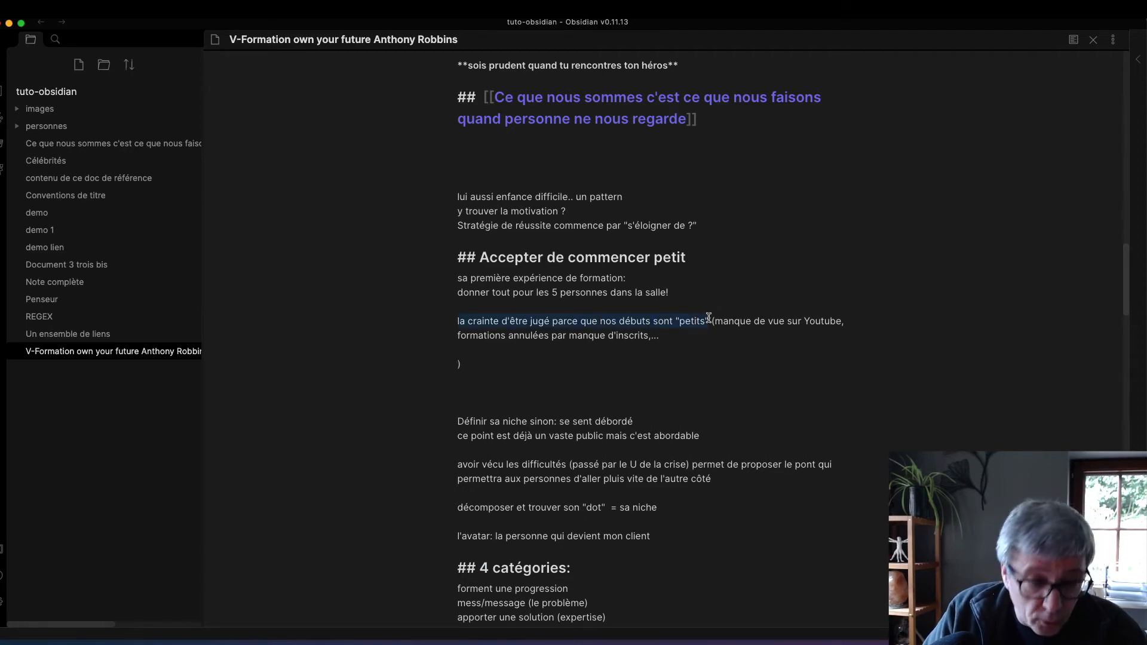
scroll(706, 317, up, 20)
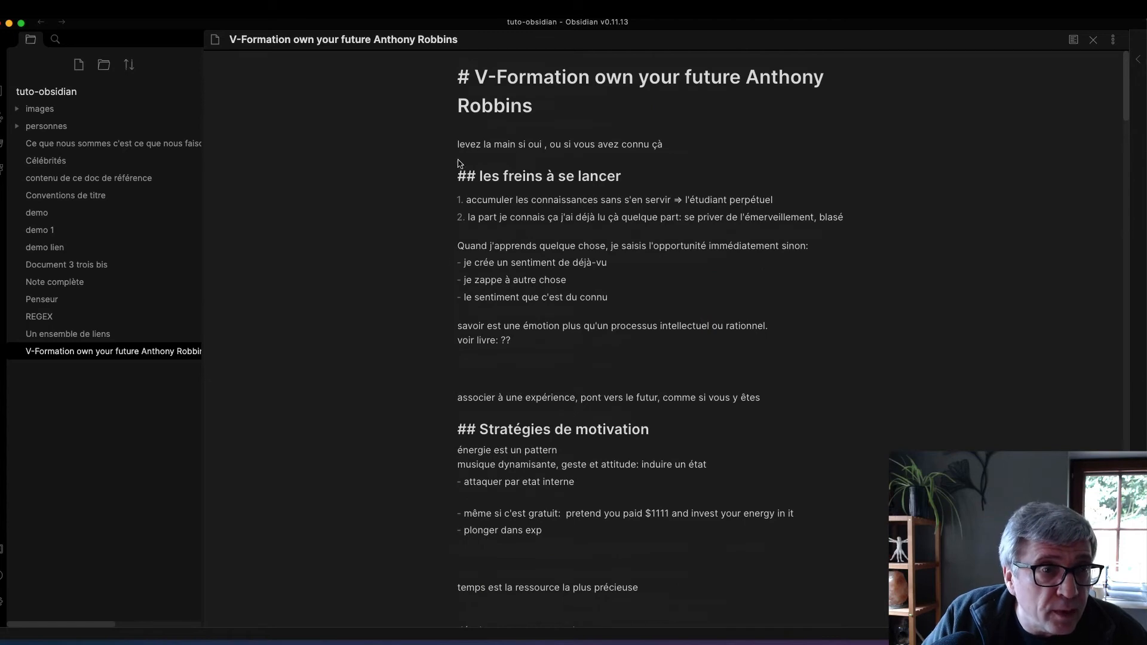
click(487, 353)
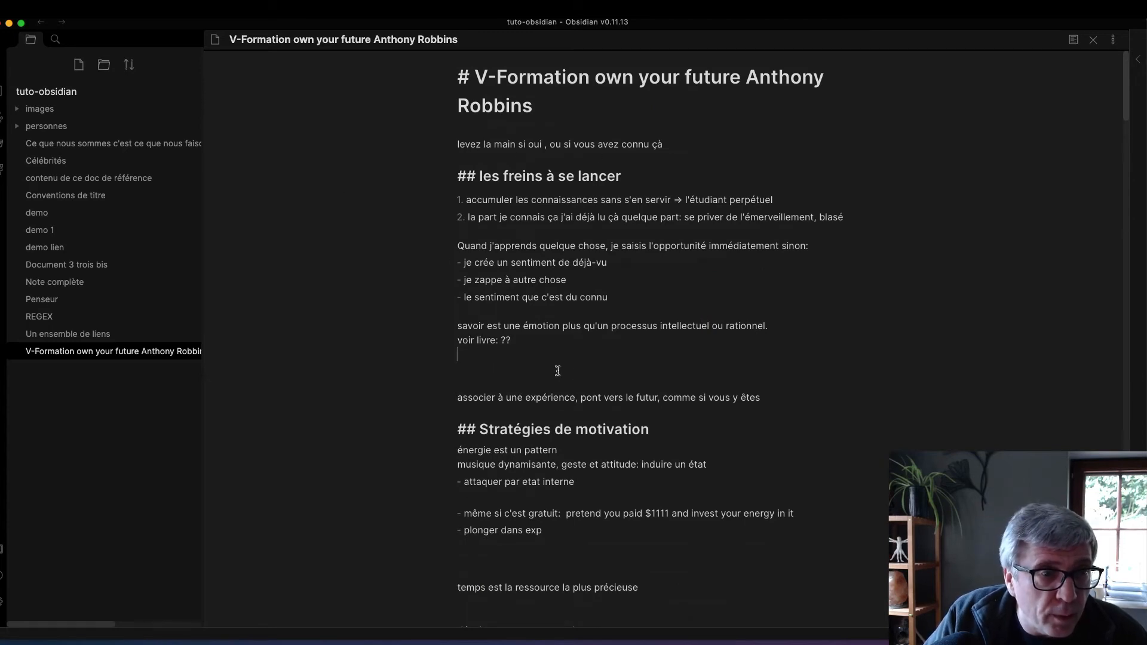
click(458, 326)
key(Tab)
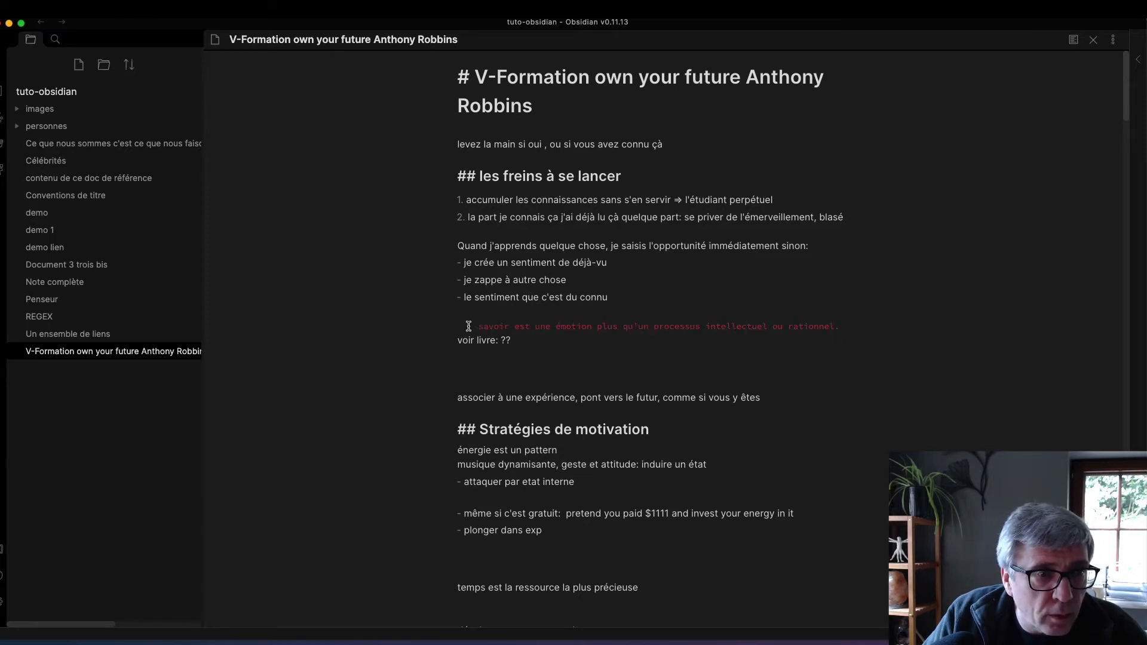
key(shift+Tab)
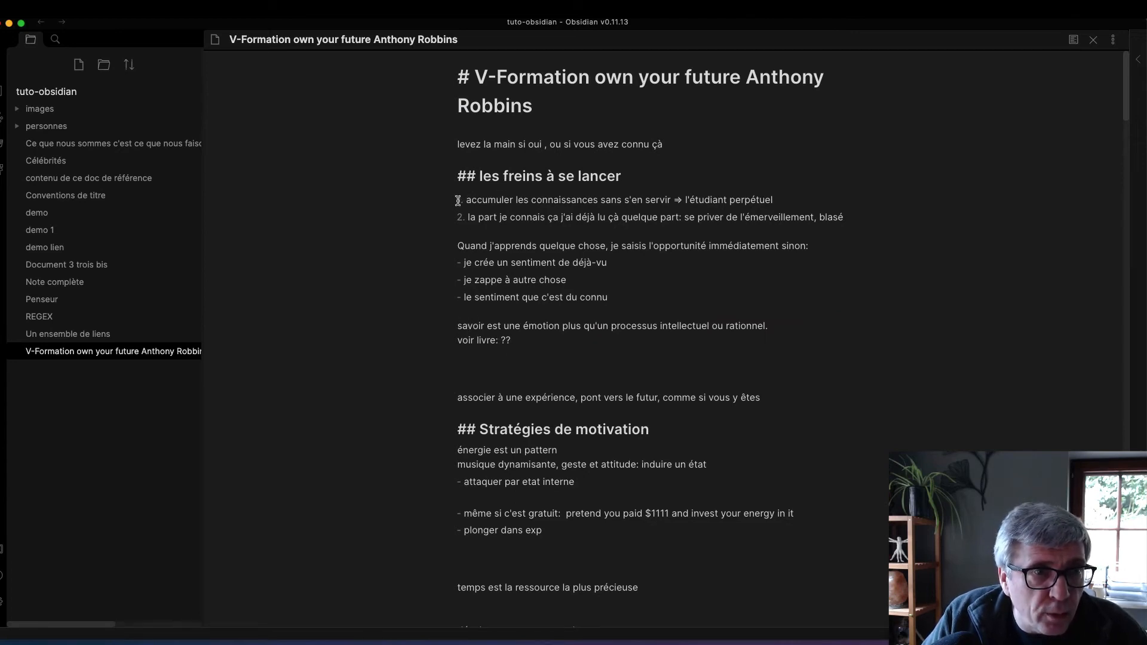
- Turn the two numbered items under "les freins à se lancer" into level-three headings
text(###)
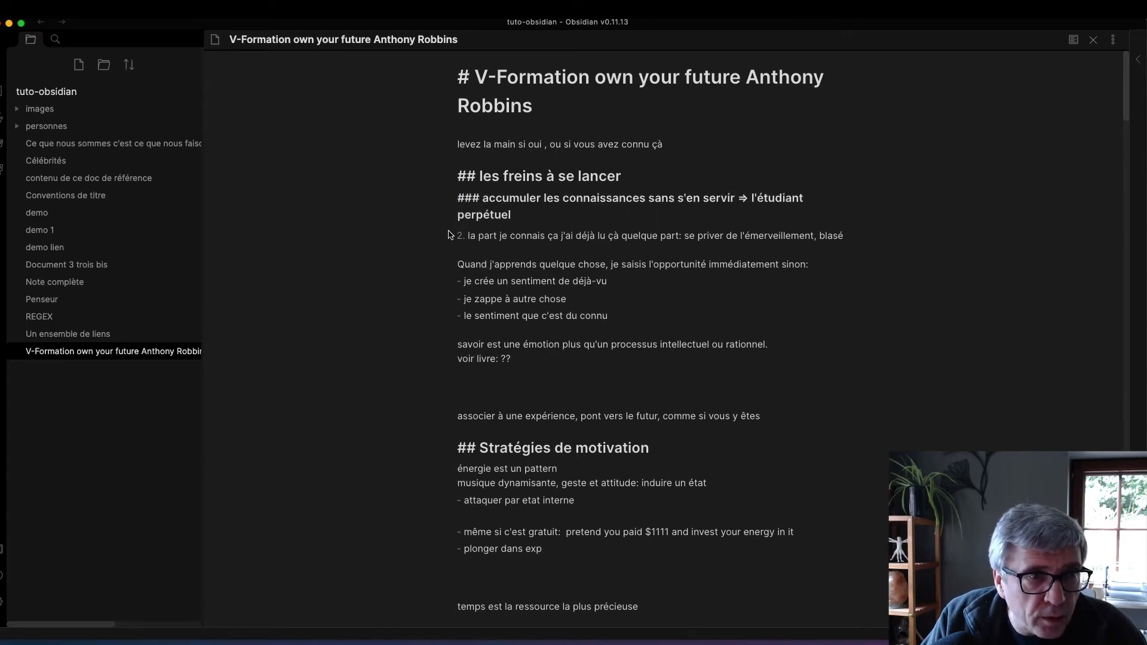
drag(457, 236, 465, 235)
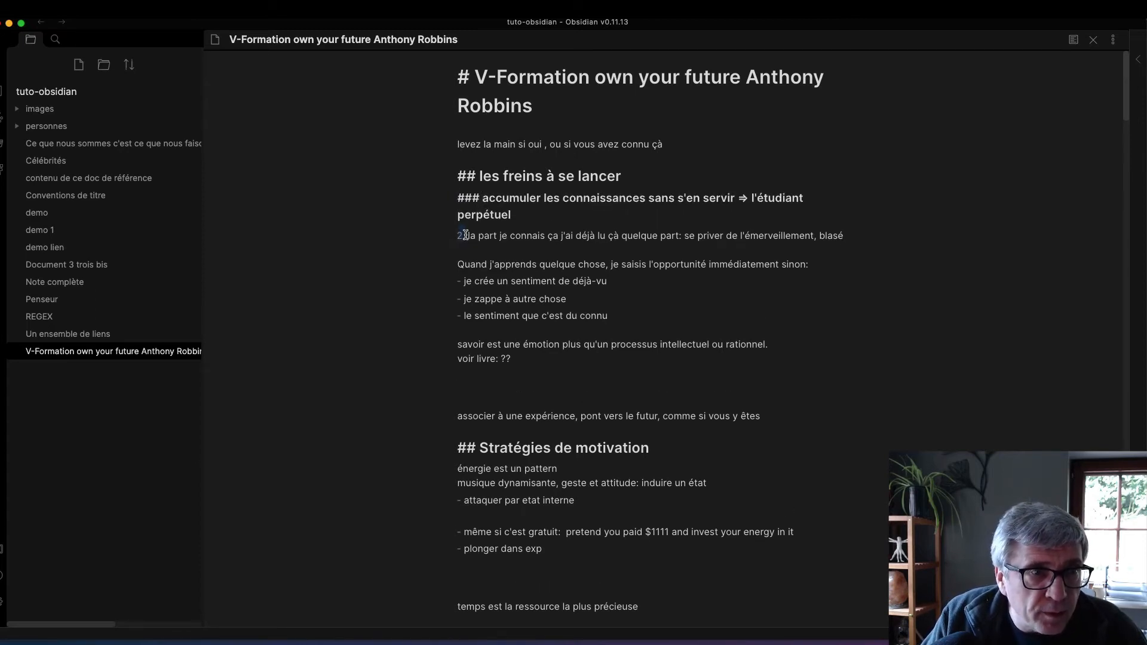
text(### )
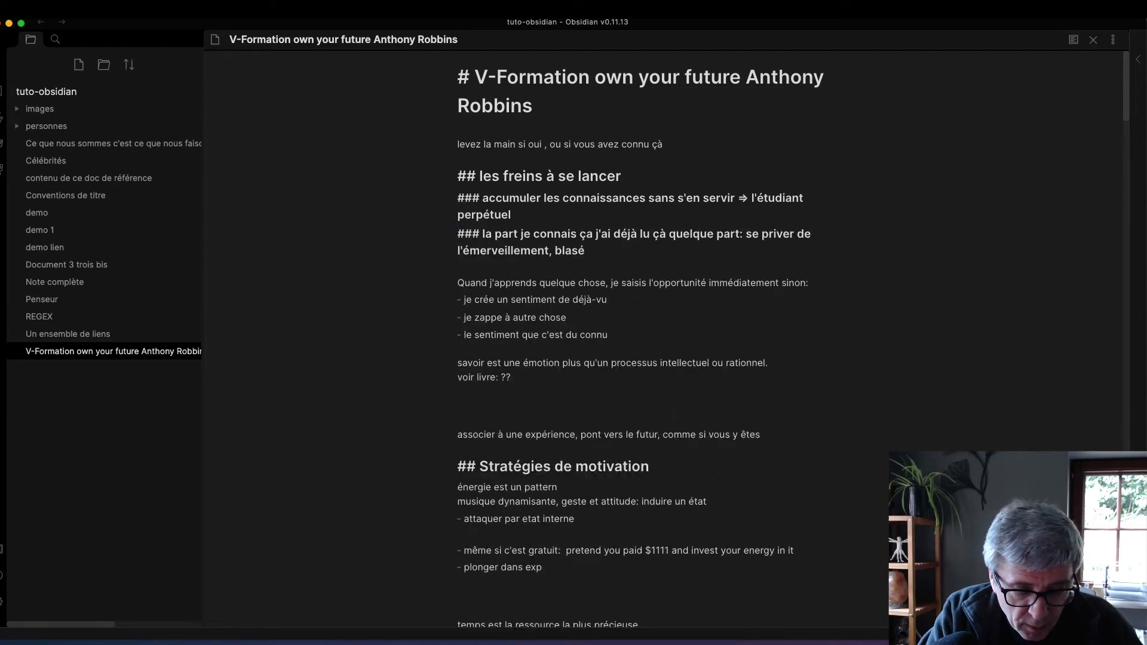
- Shorten the second level-three heading to "blasé" with its text below, and put the heading "exploiter ce que j'apprends" above "Quand j'apprends quelque chose"
text(blasé)
key(Return)
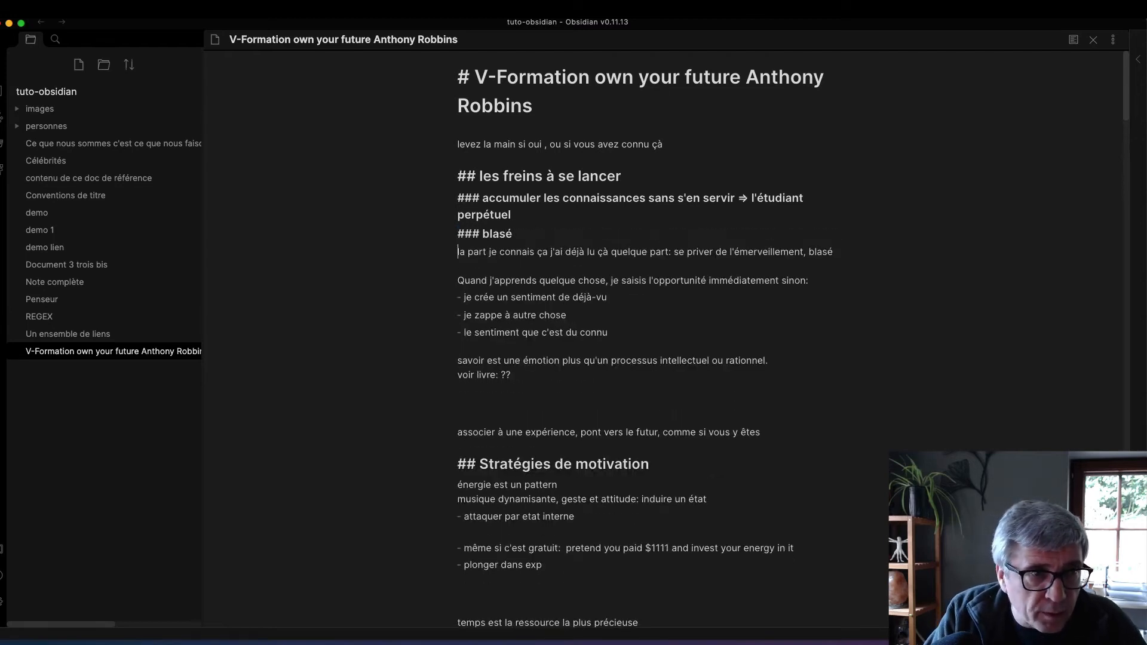
click(458, 281)
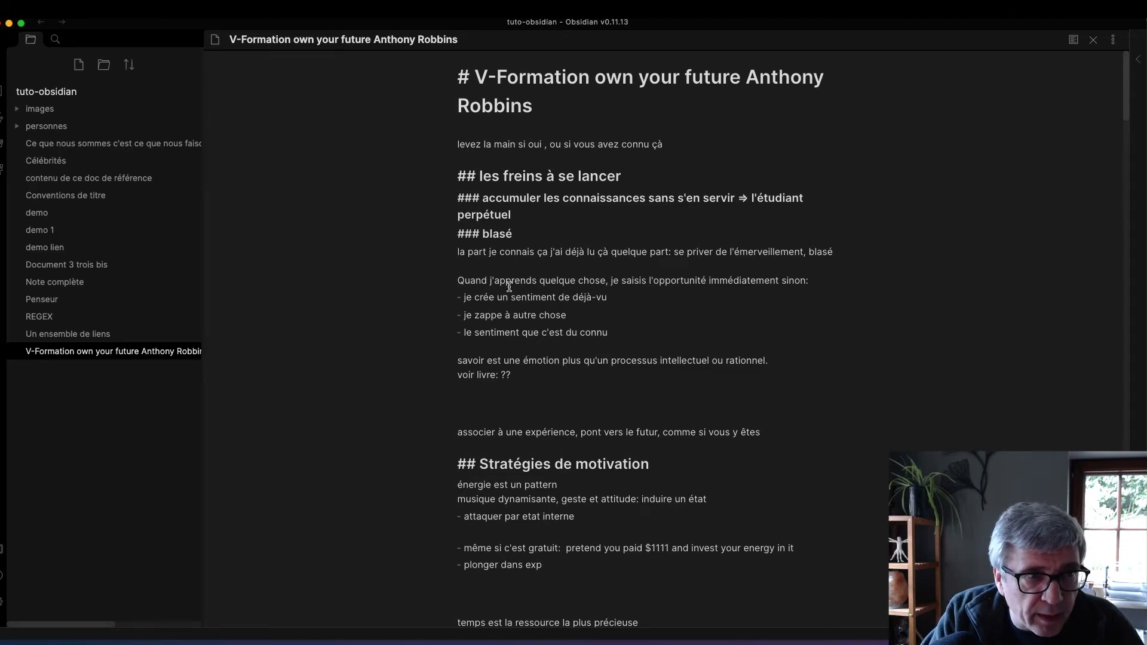
text(###)
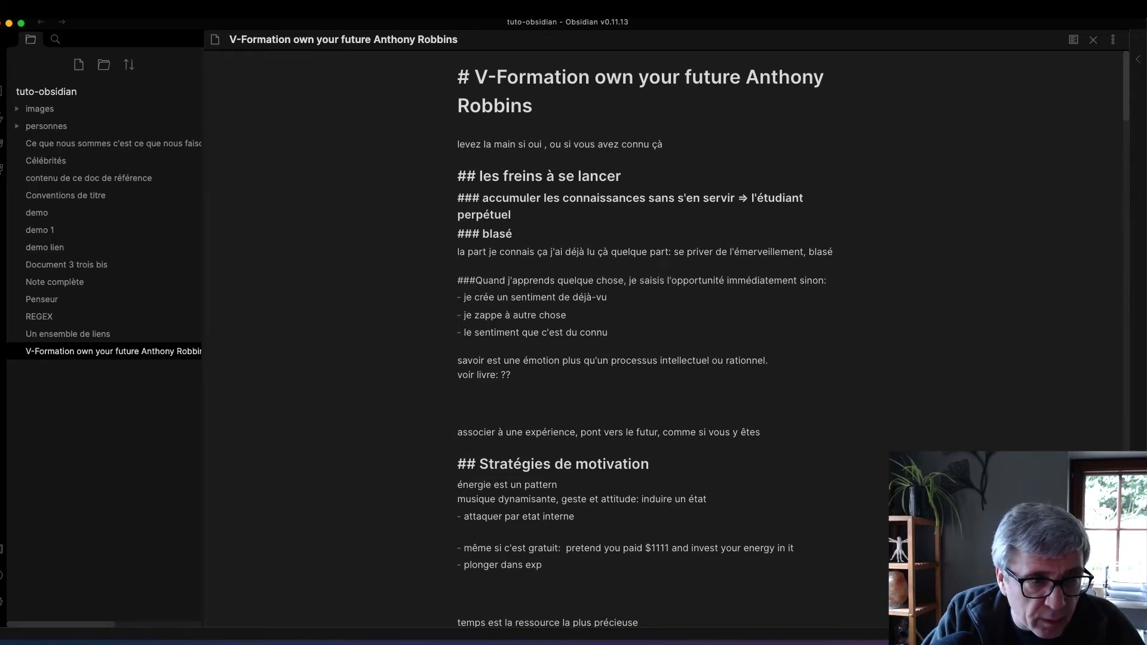
text( exploit)
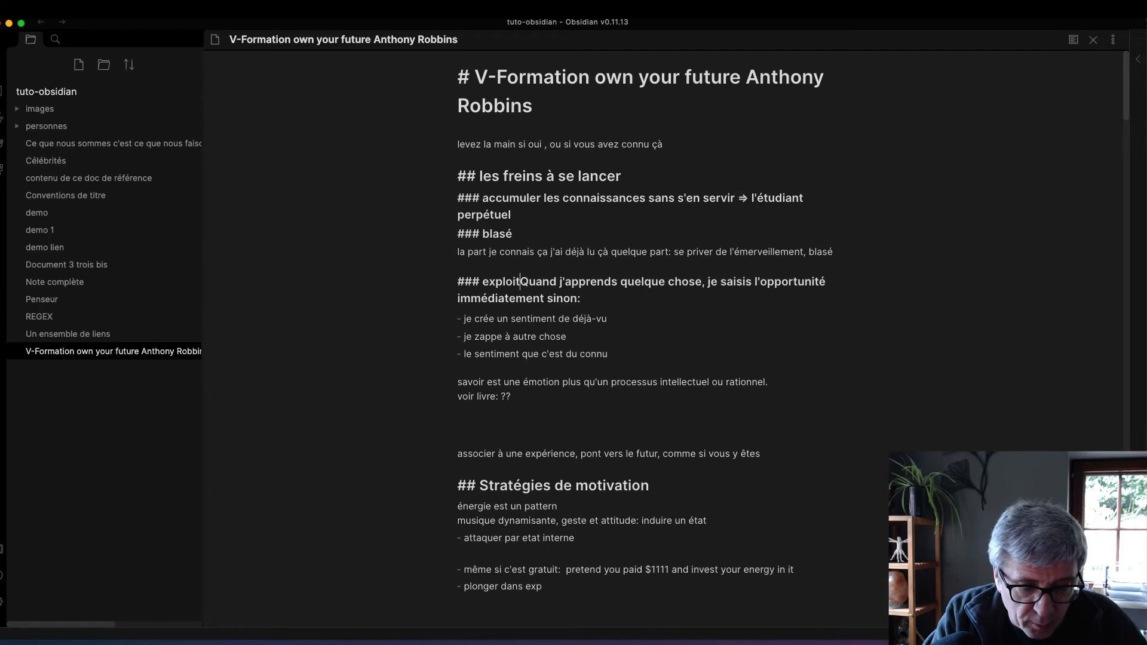
text(er ce que j')
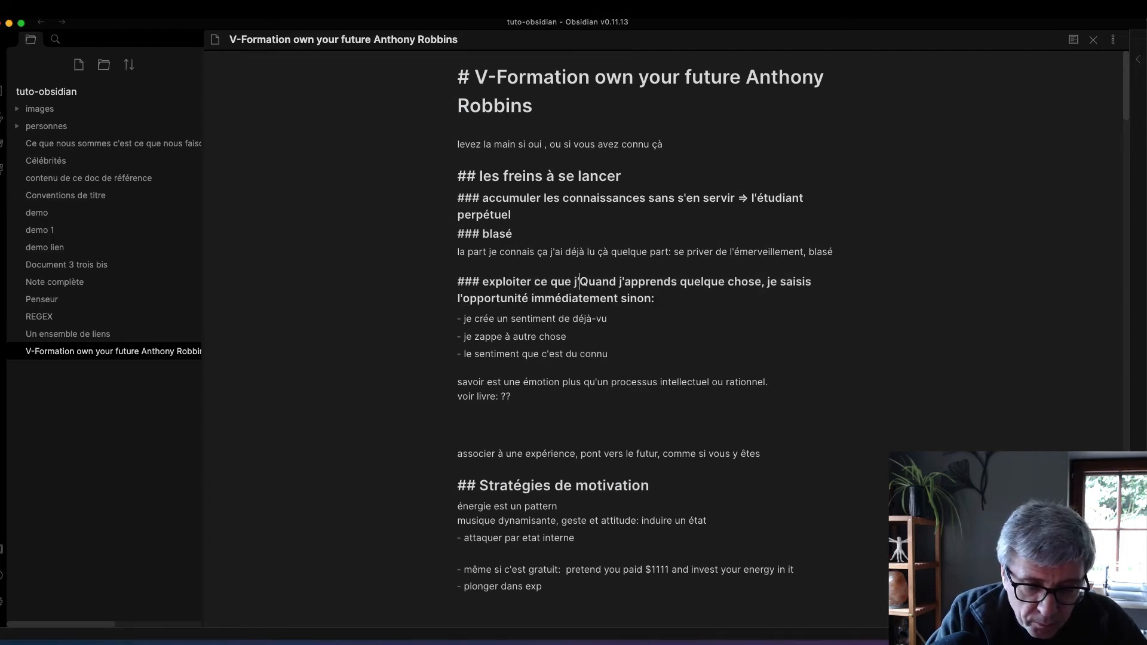
text(apprends)
key(Return)
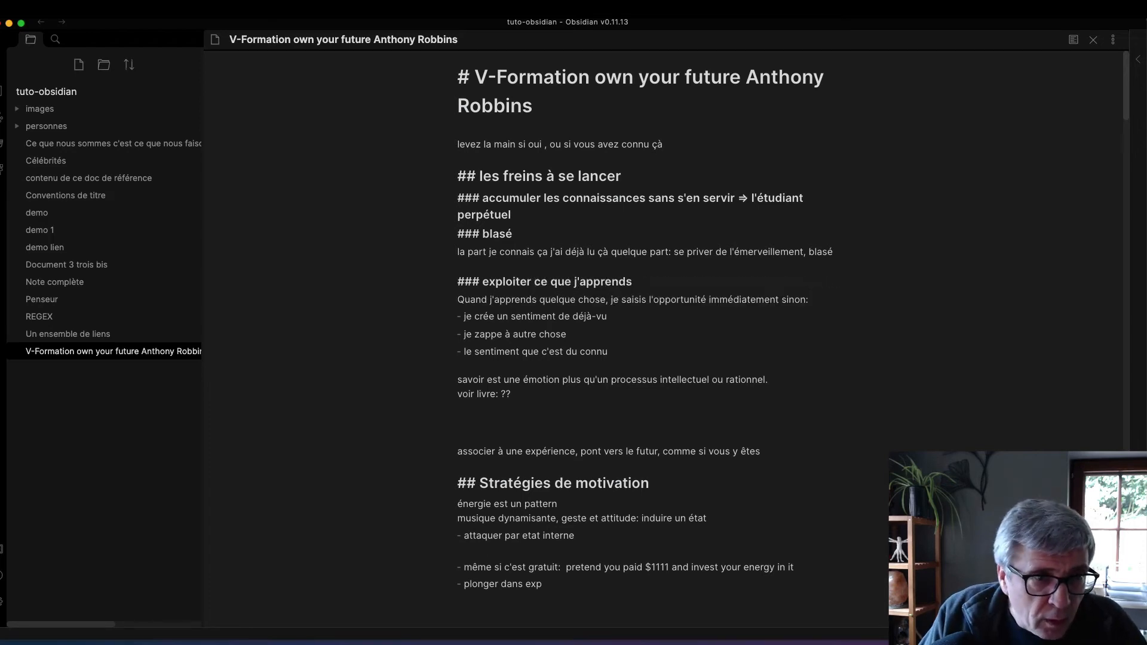
- Below "voir livre: ??", add the level-three heading "la peur" and insert the copied sentence about the fear of being judged beneath it
click(479, 413)
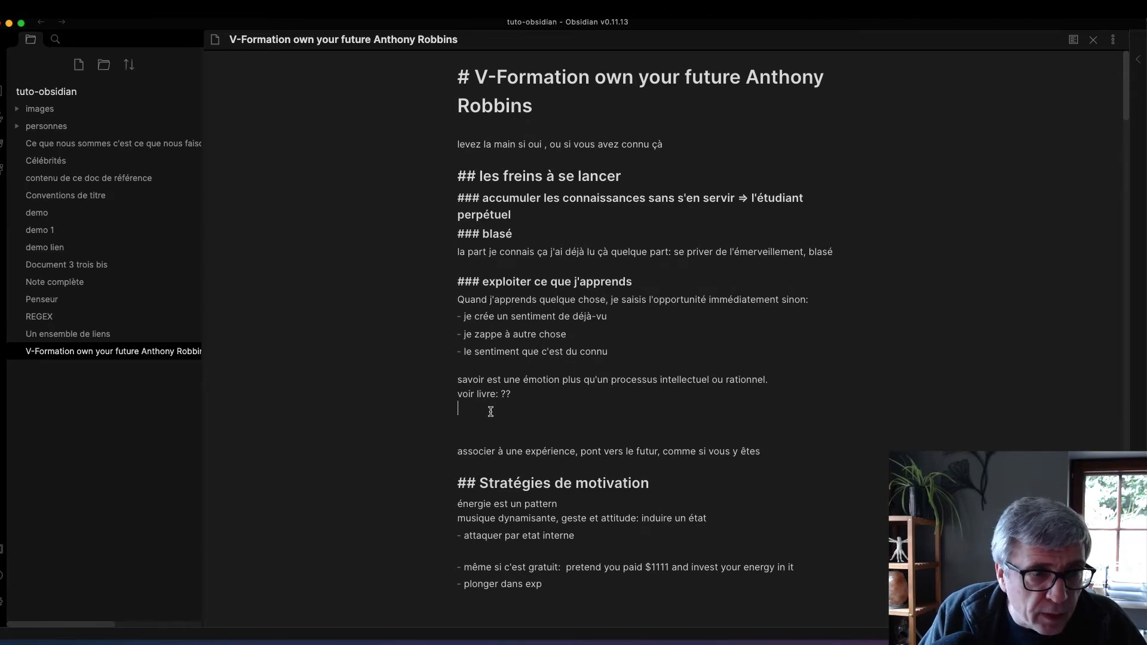
key(Return)
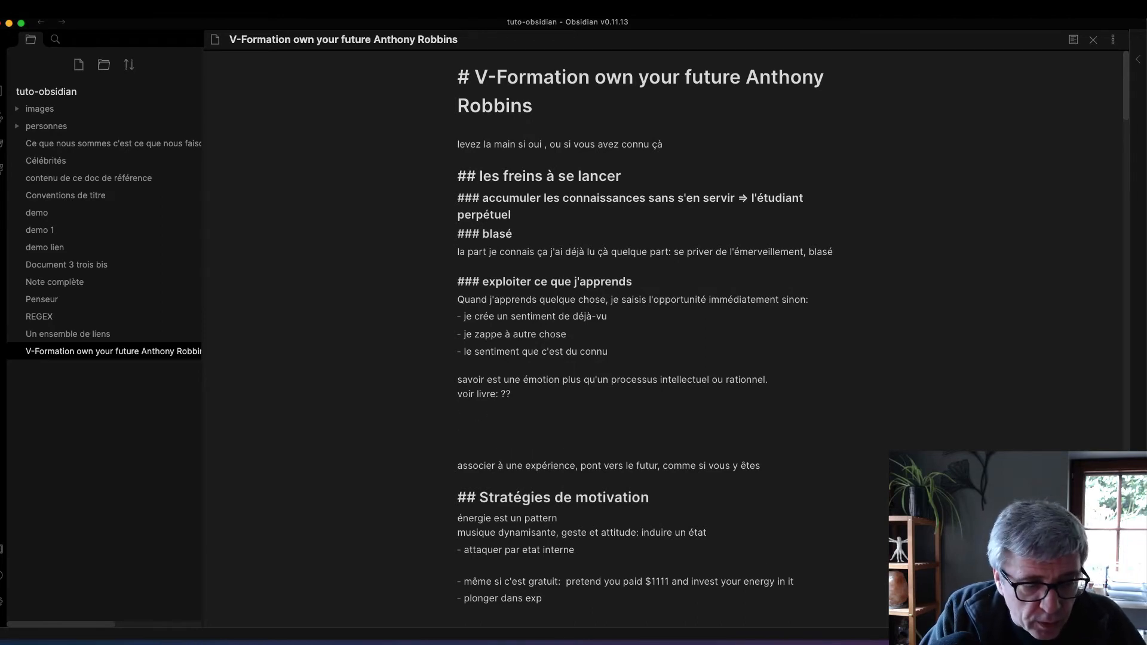
text(###)
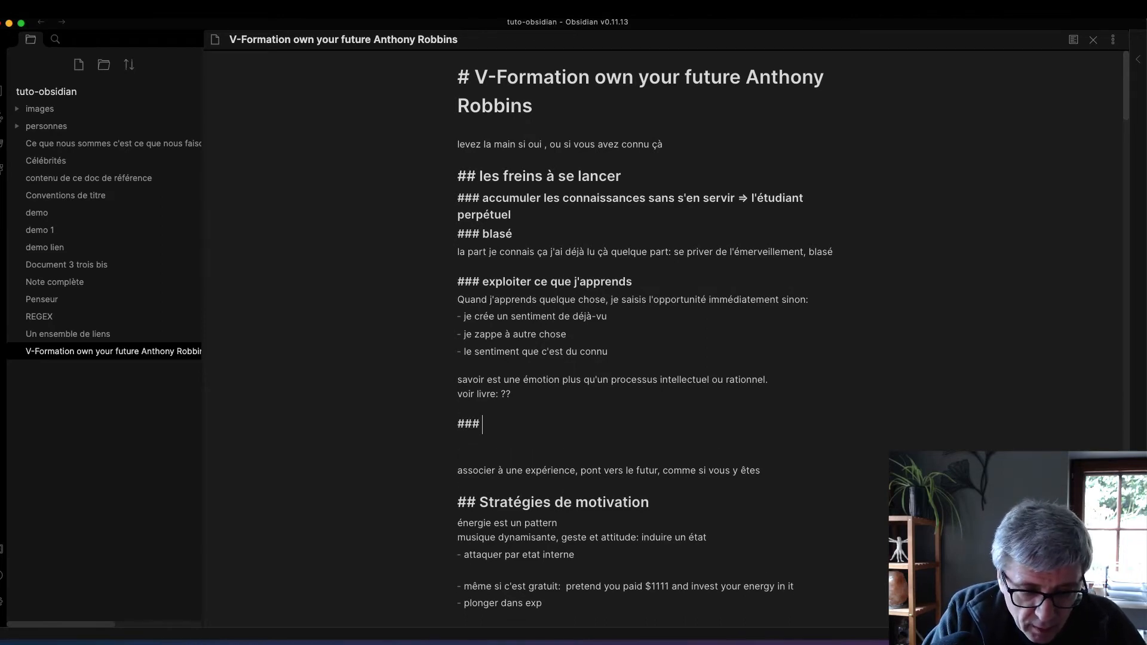
text( la peurt)
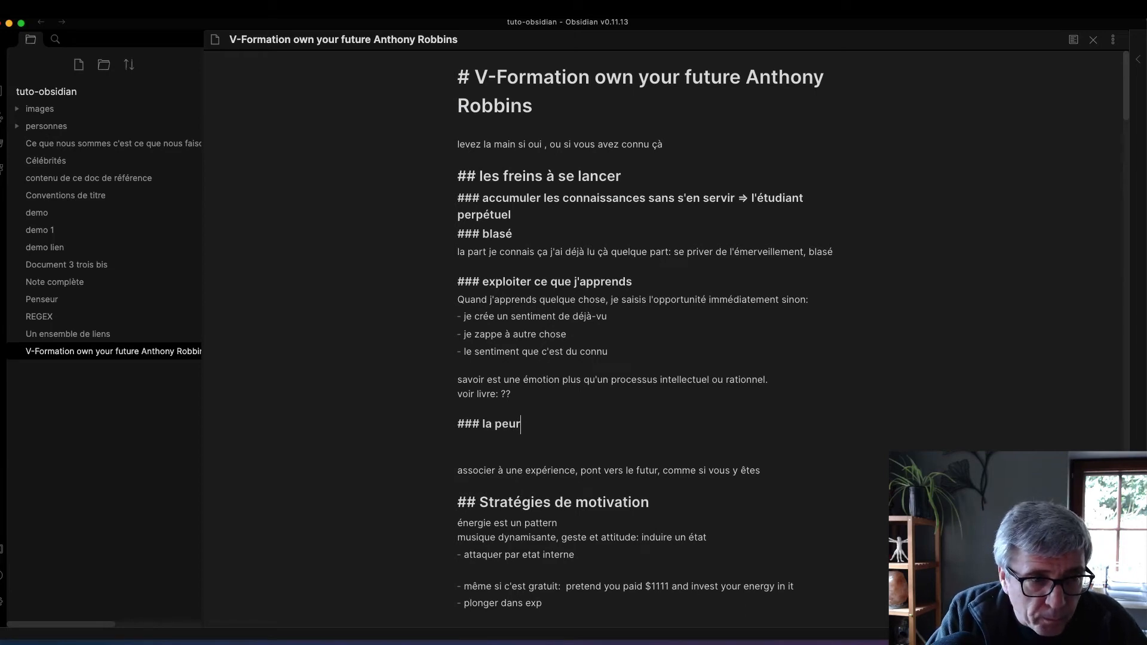
key(Return)
text(la crainte d'être jugé parce que nos débuts sont "petits")
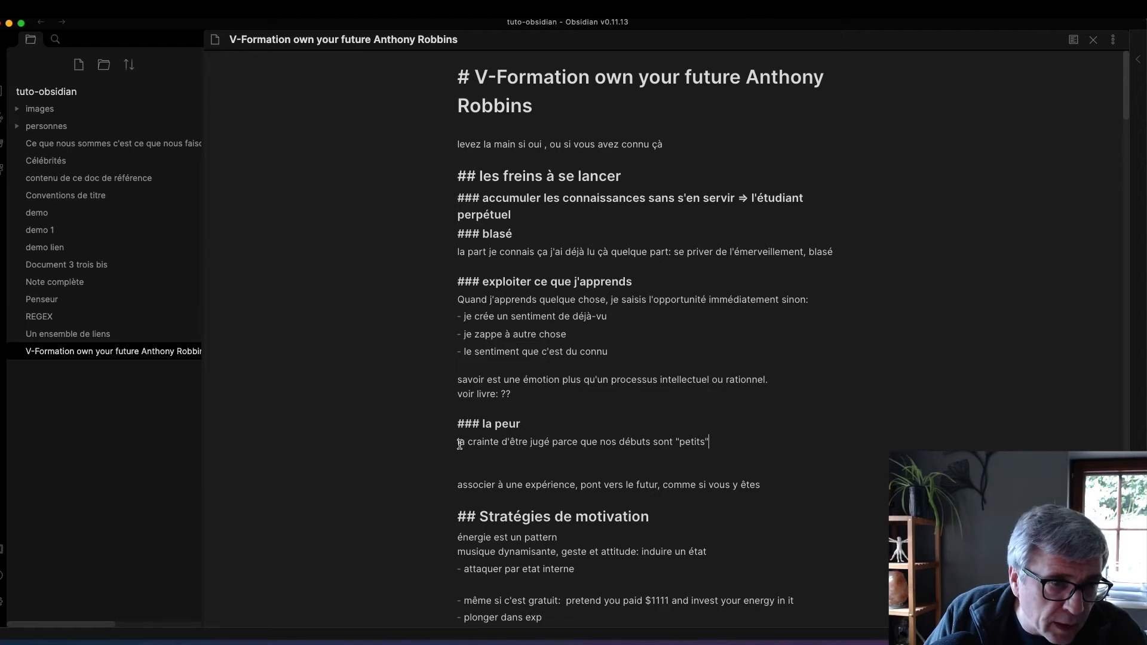
- Replace the heading text "la peur" with the words "a crainte d'être jugé" copied from the sentence below it
drag(458, 442, 550, 442)
key(cmd+c)
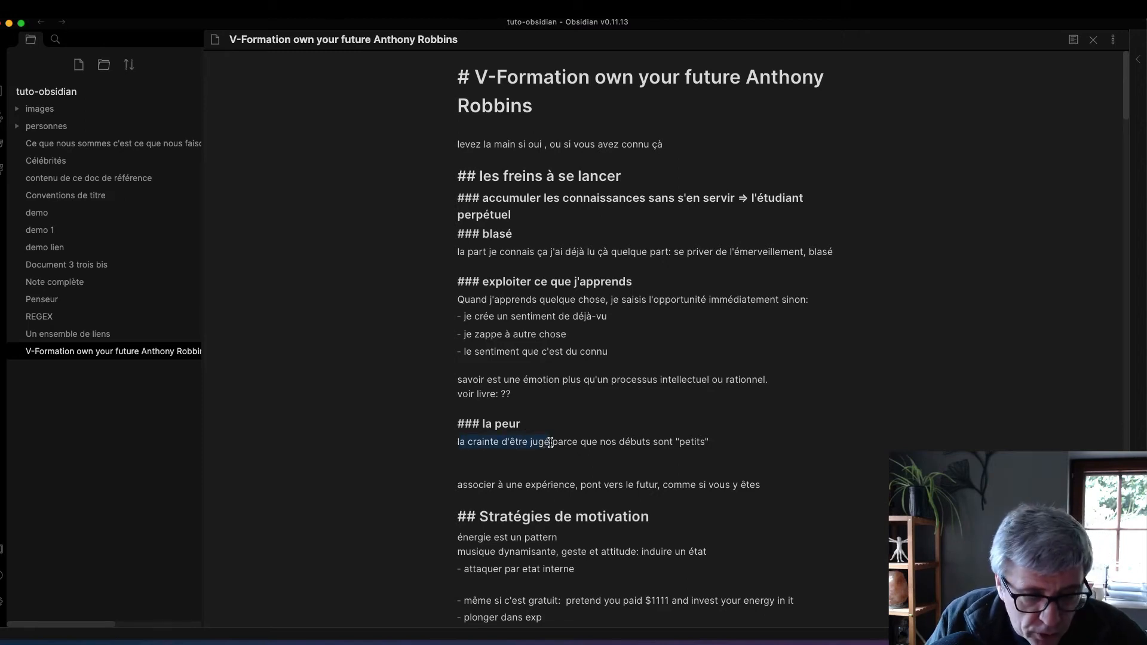
drag(483, 423, 527, 423)
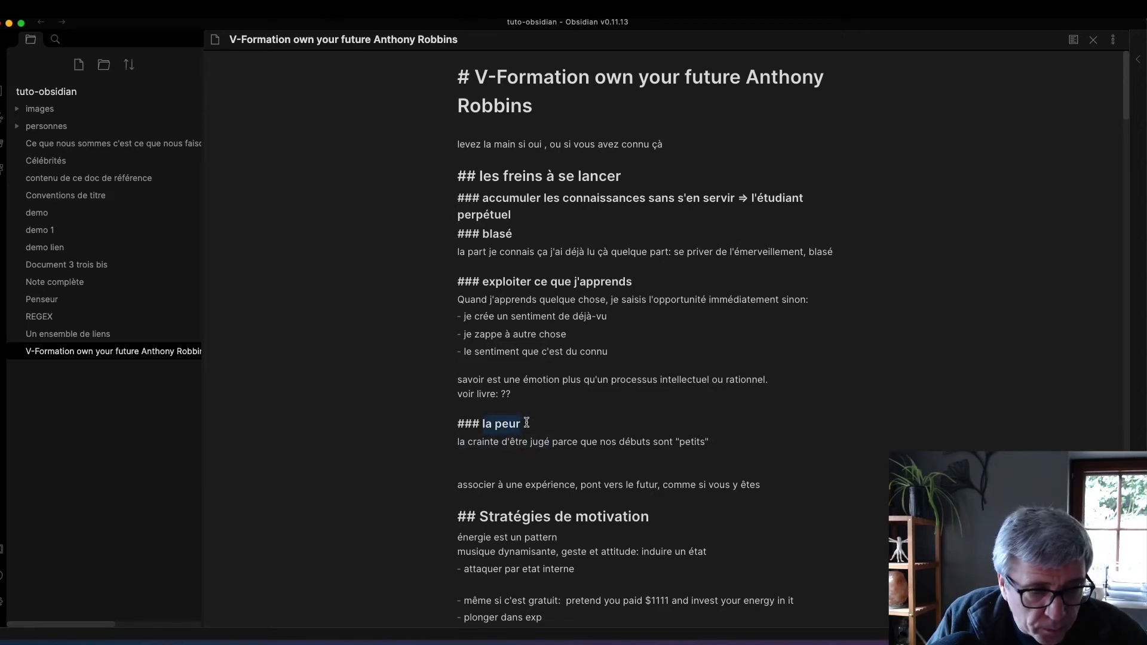
key(cmd+v)
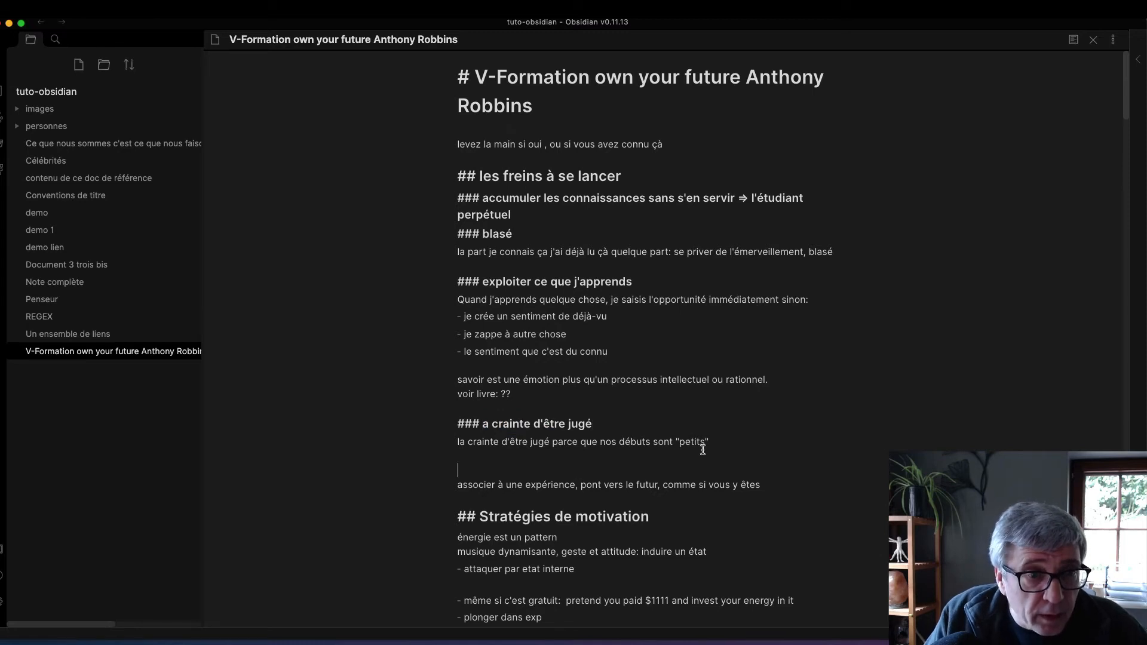
- Copy the whole "les freins à se lancer" section and insert it into a new note in place of the default title text
click(734, 447)
drag(440, 256, 422, 178)
key(super+c)
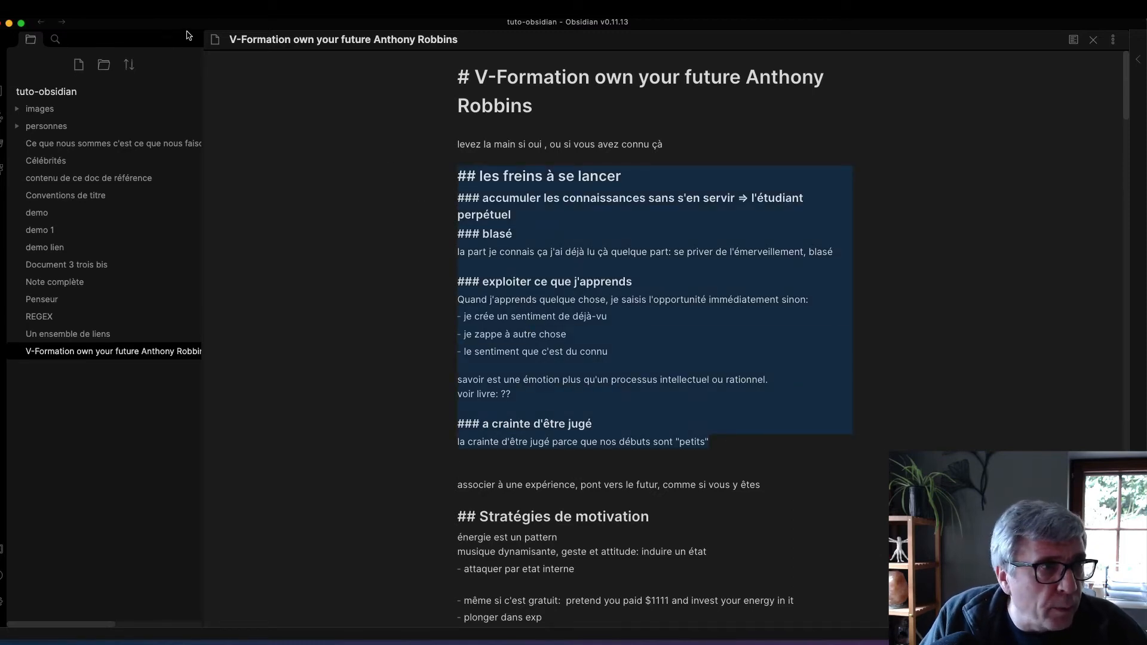
click(78, 65)
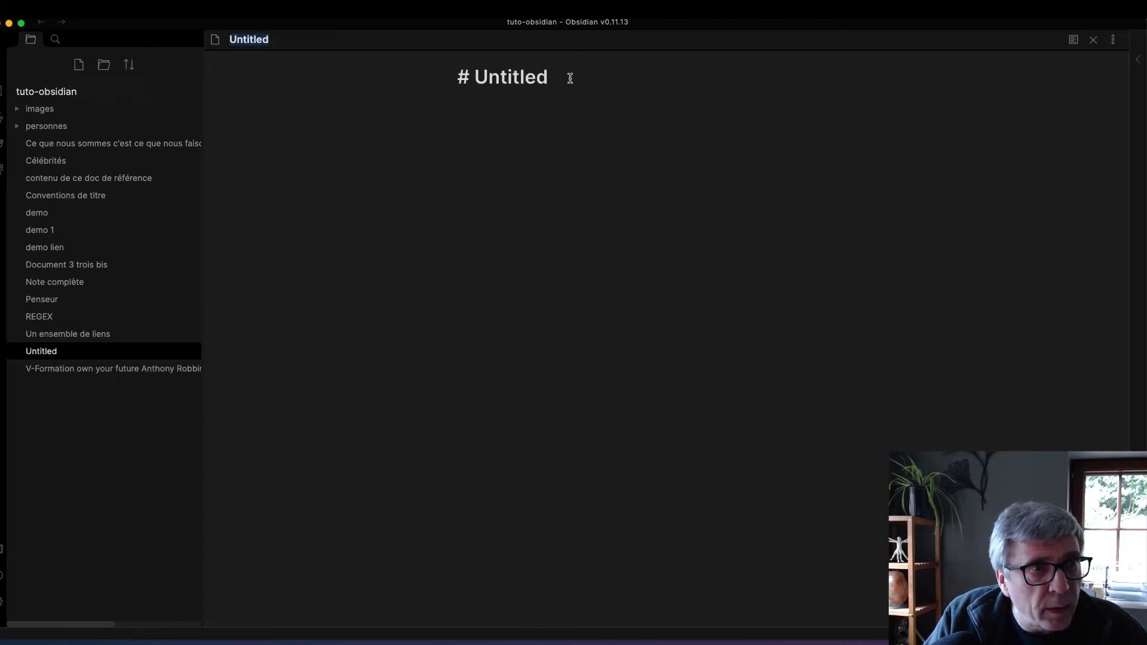
double_click(506, 76)
key(super+v)
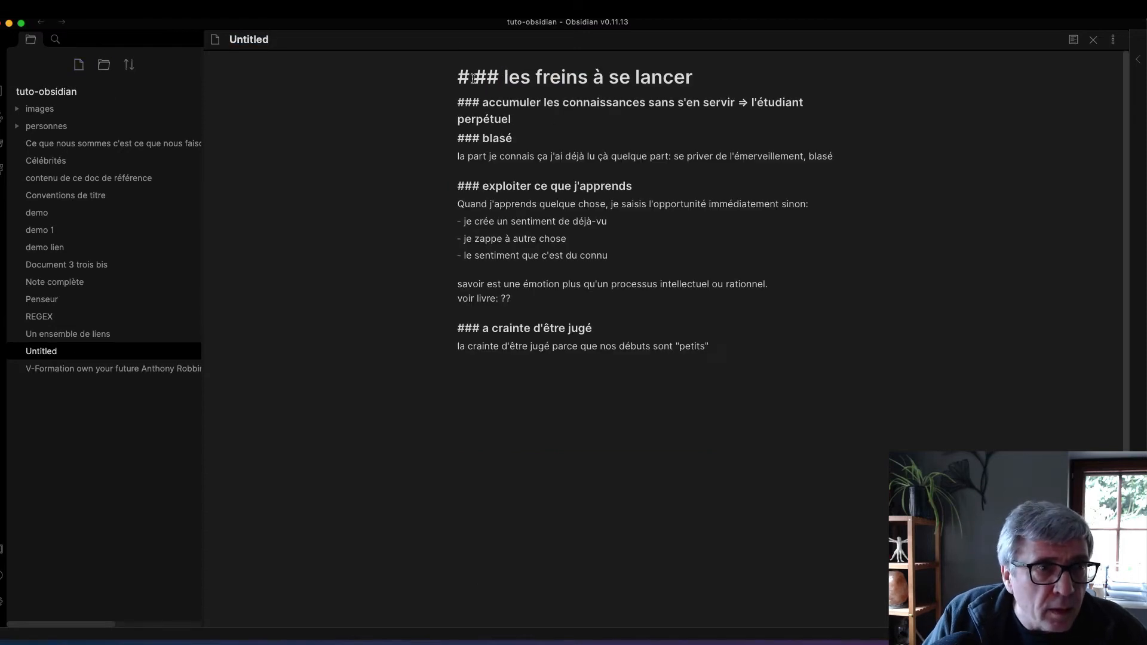
- Title the new note "Les freins à se lancer" and correct its last heading to "La crainte d'être jugé"
drag(476, 77, 508, 77)
text(L)
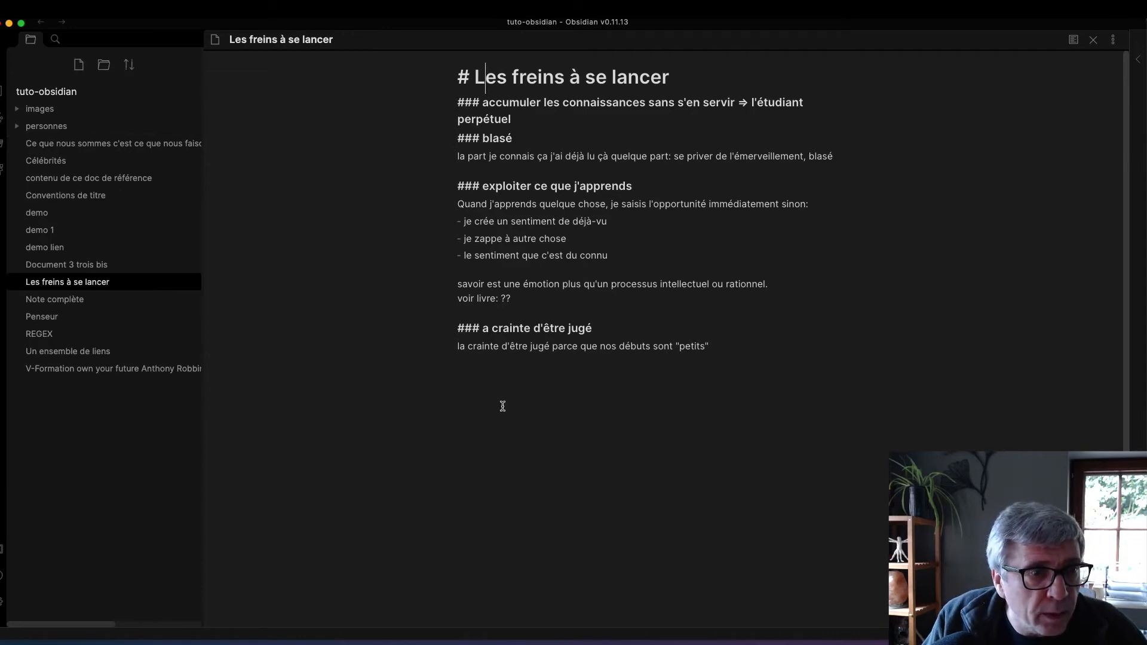
click(485, 332)
text(L)
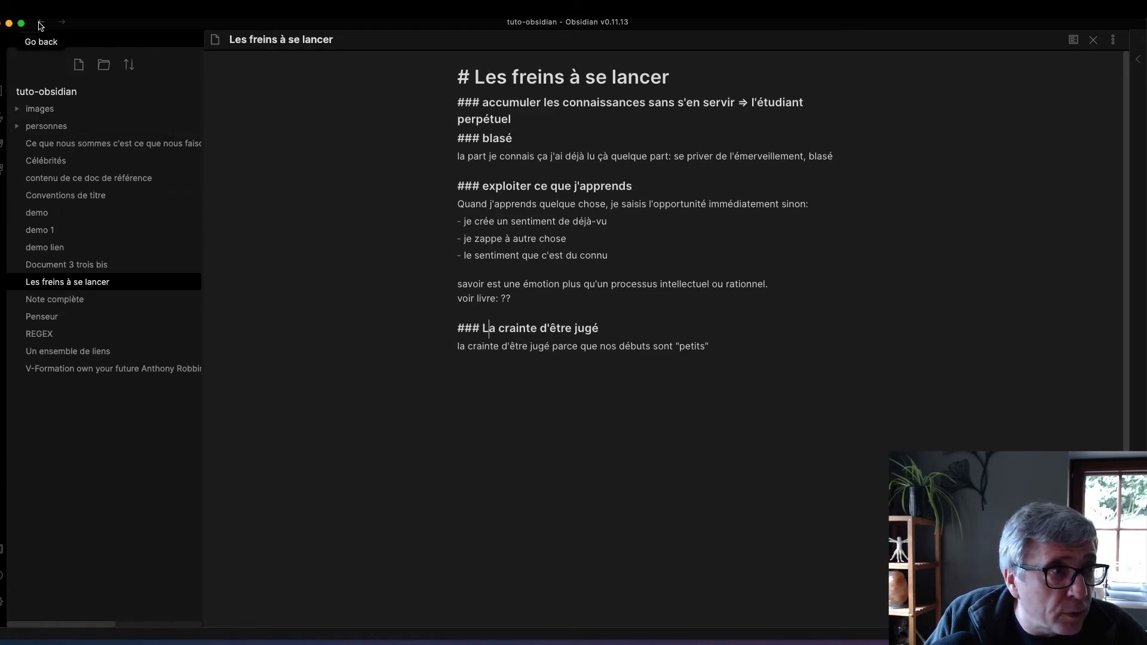
- Return to the V-Formation note and replace the copied section with a heading linking to the note "Les freins à se lancer"
click(42, 24)
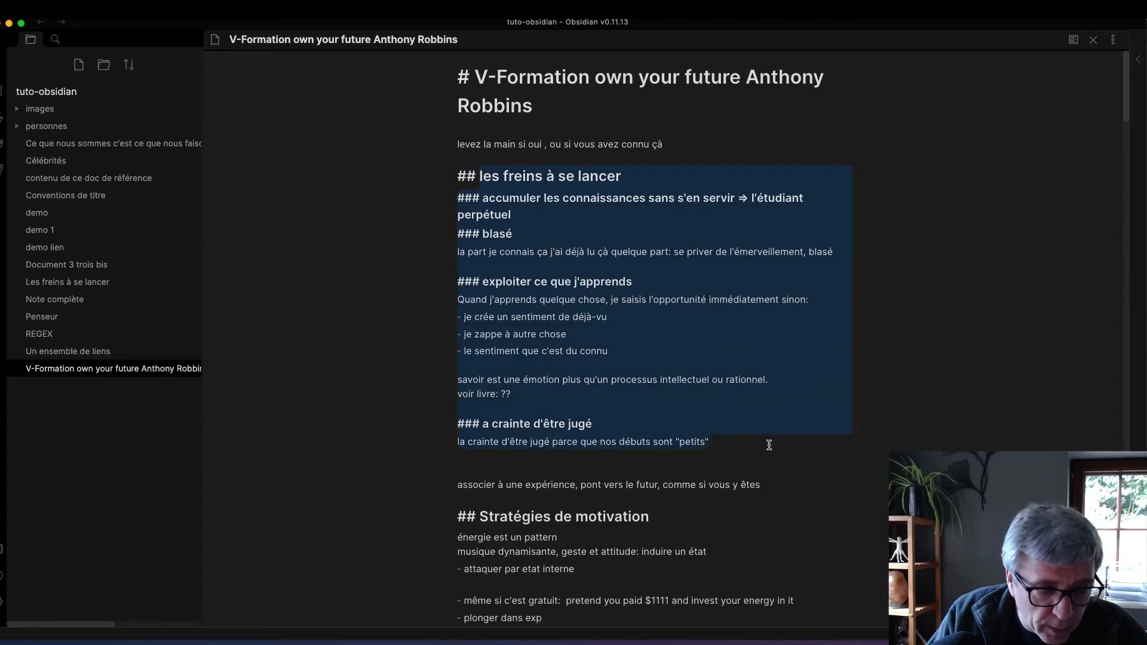
key(super+z)
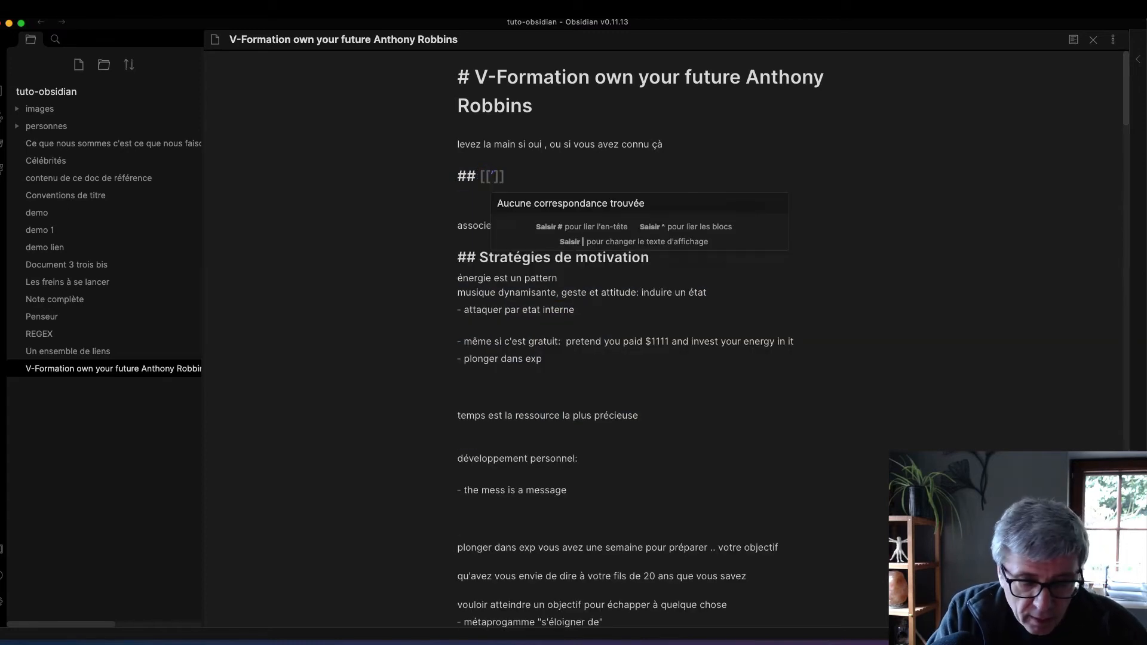
text(les)
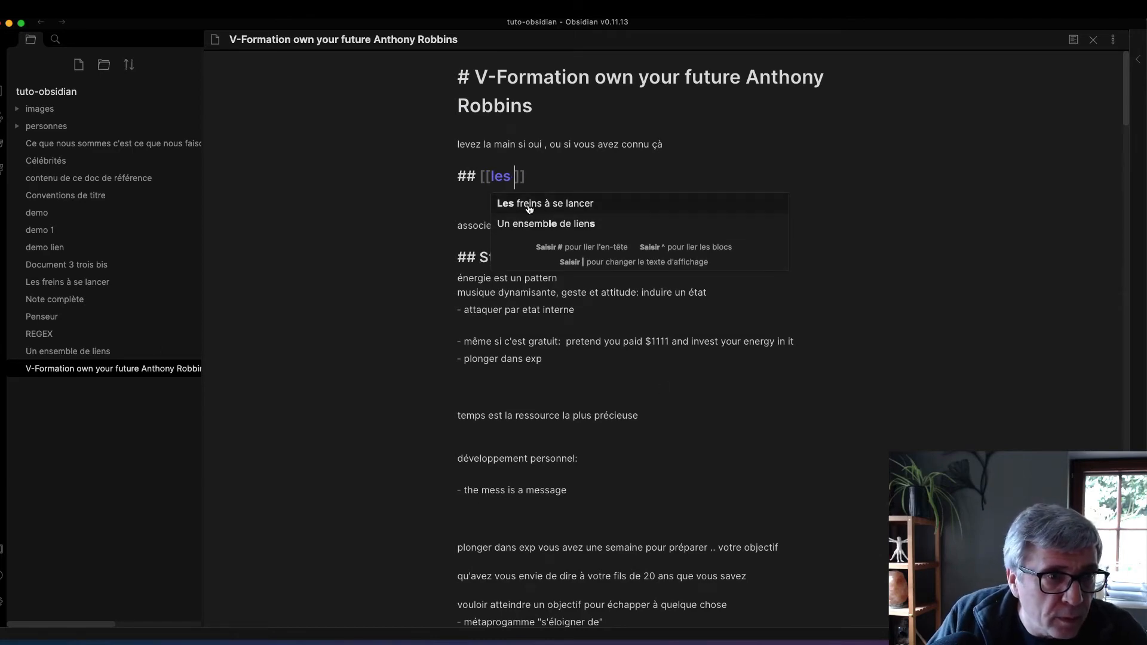
click(571, 198)
- Change the "4 catégories:" heading to "4 catégories de produit potentiel"
scroll(853, 556, down, 10)
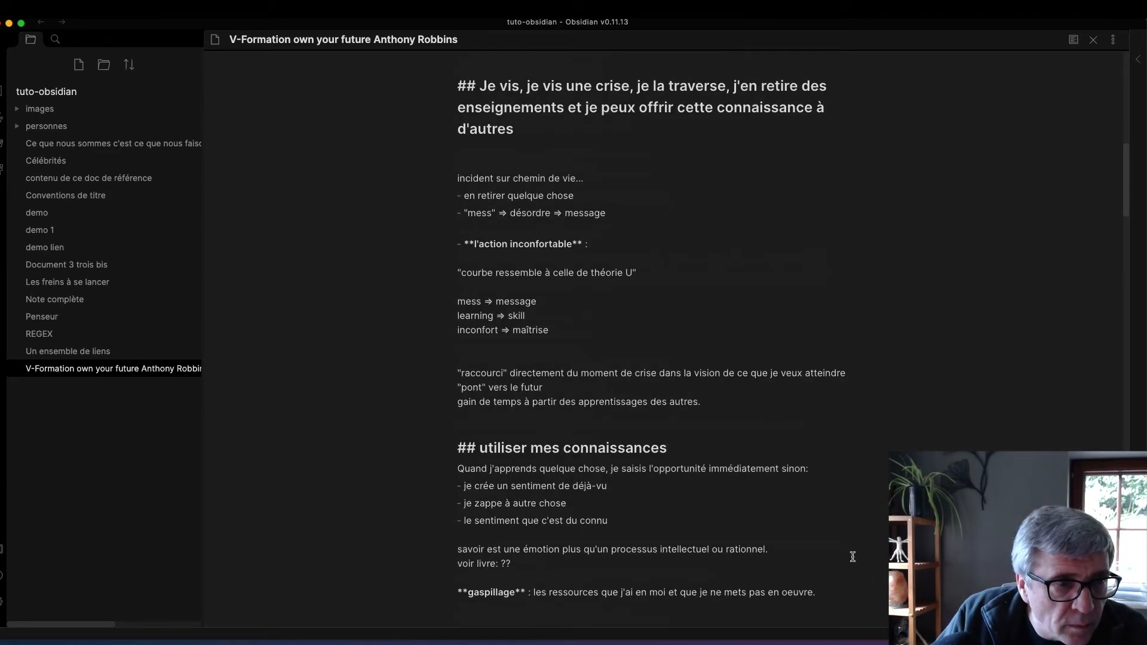
scroll(852, 557, down, 15)
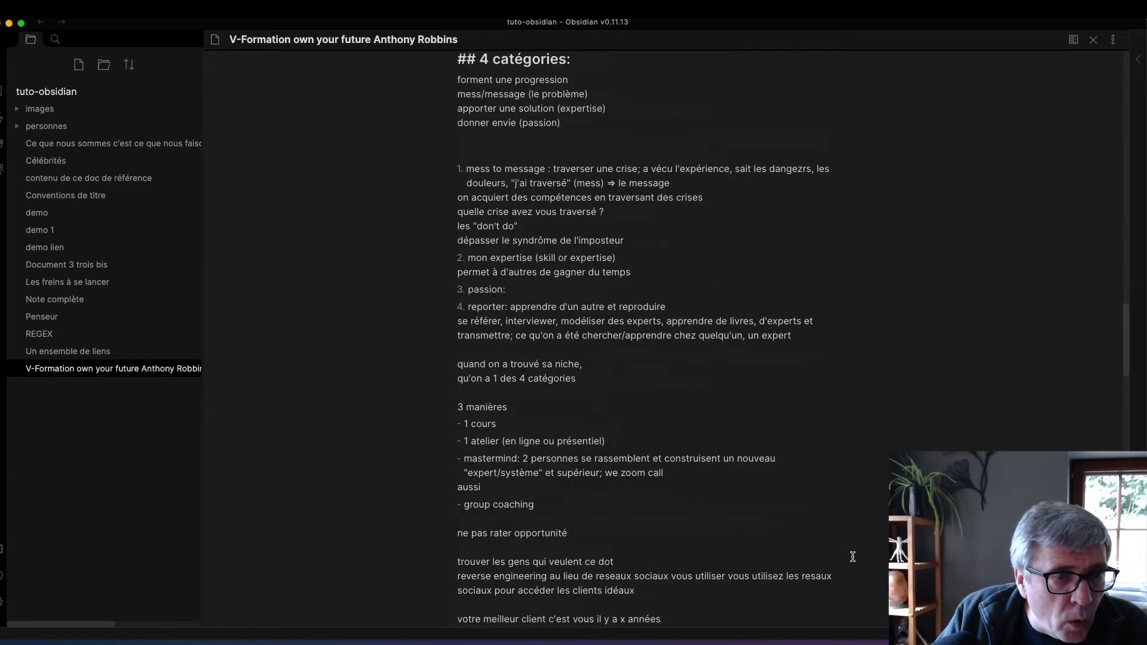
scroll(853, 557, down, 3)
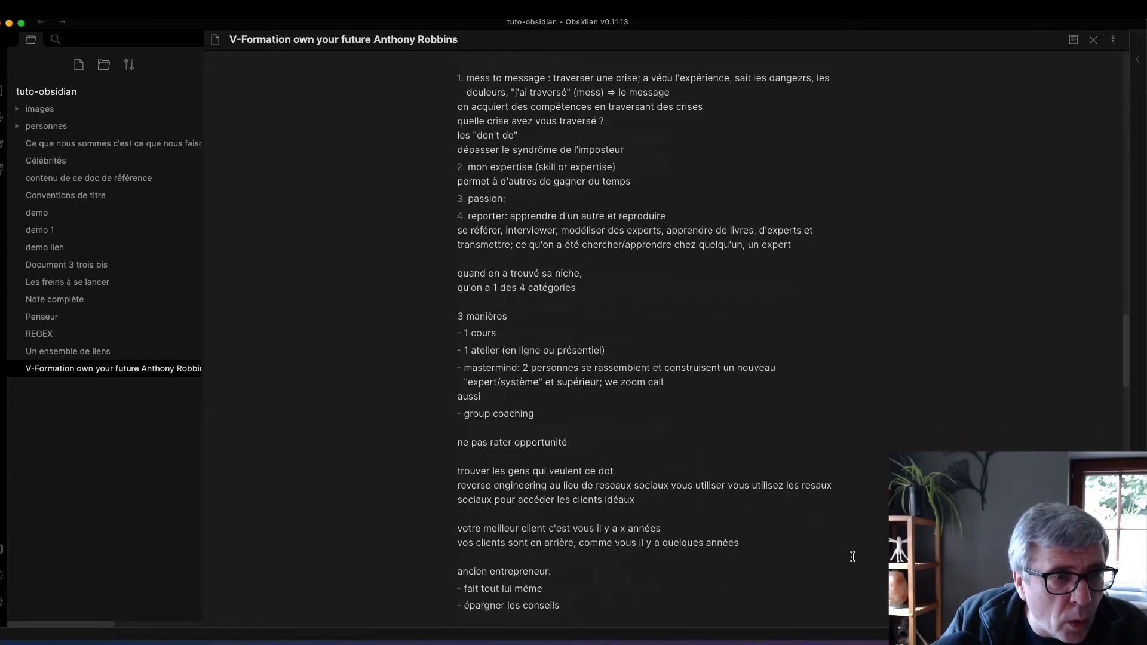
scroll(523, 301, up, 5)
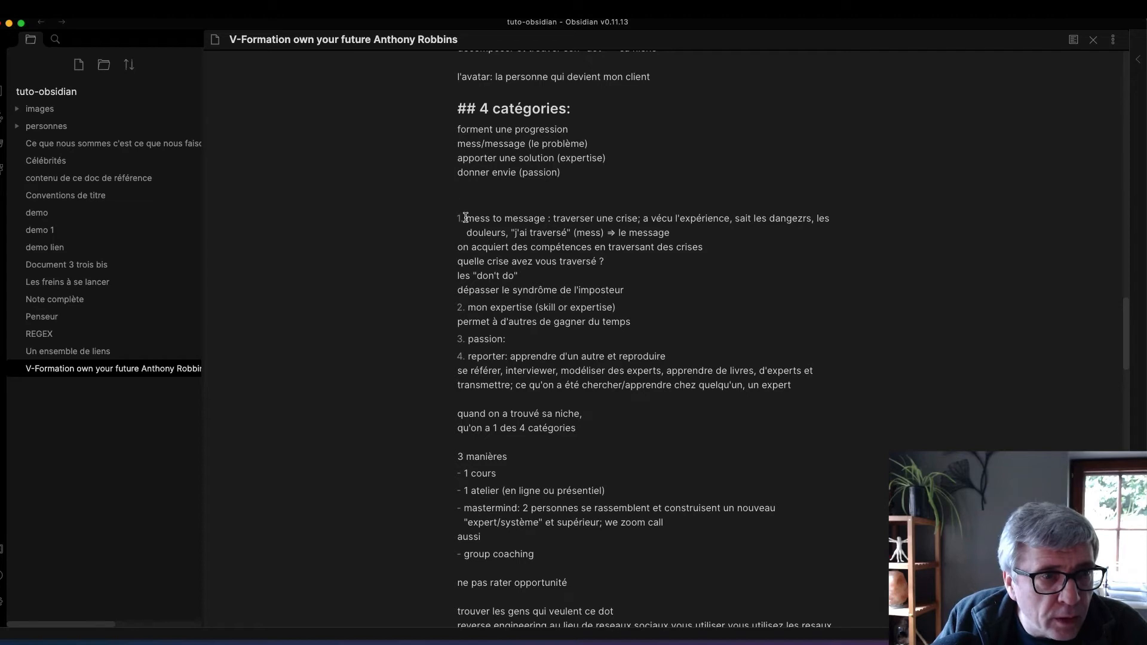
click(566, 109)
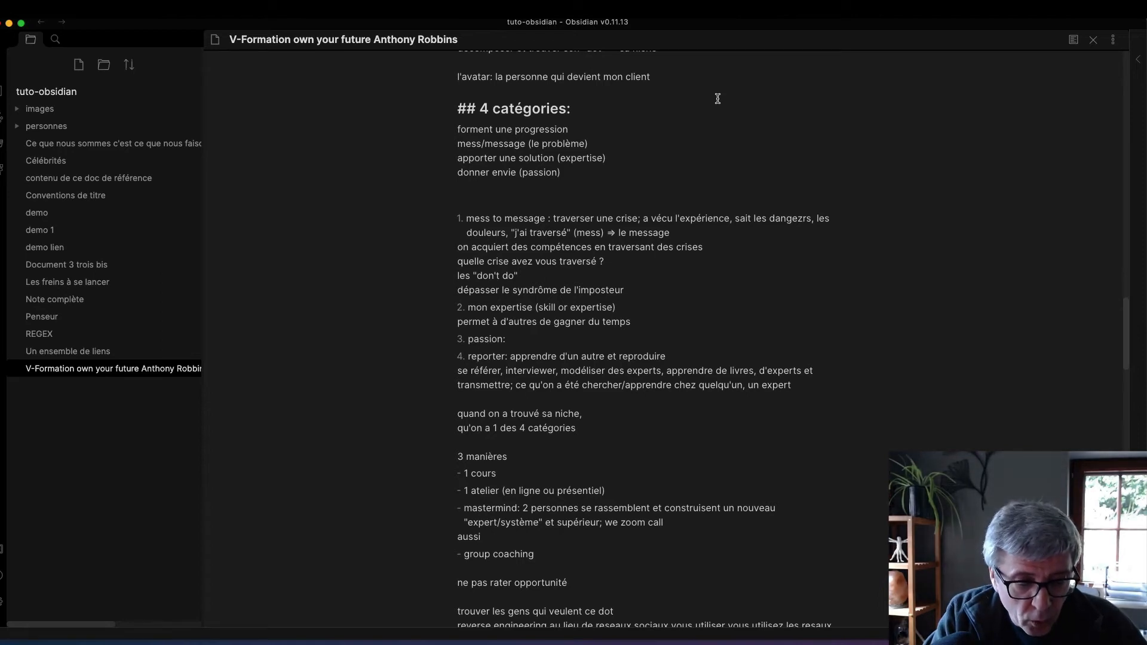
text(d)
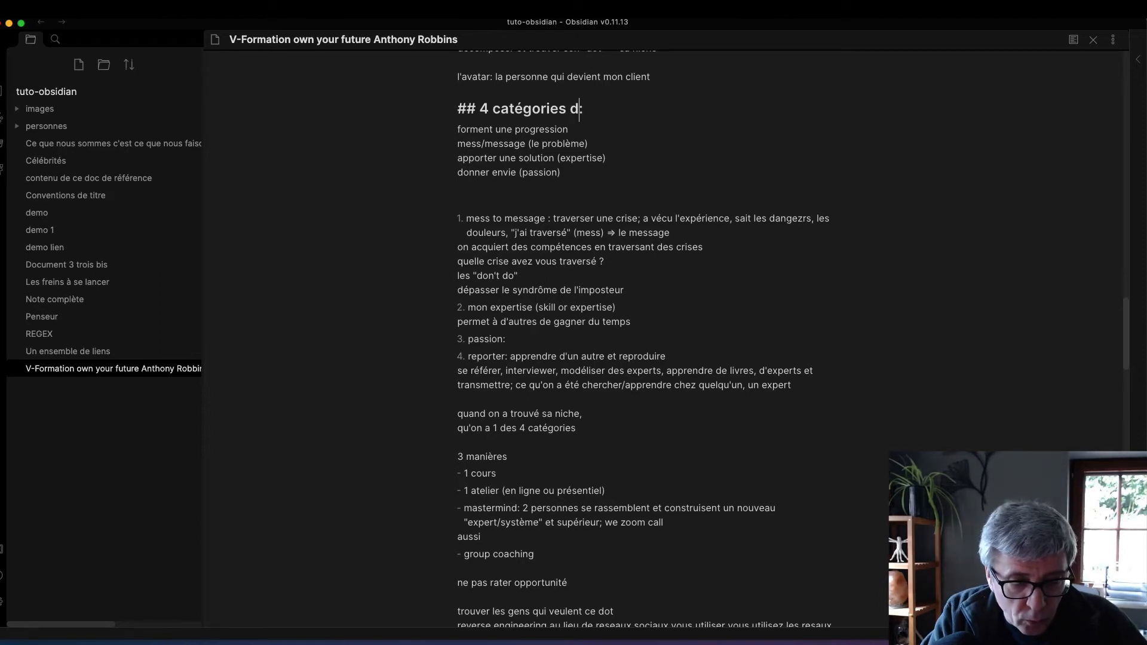
text(e produi)
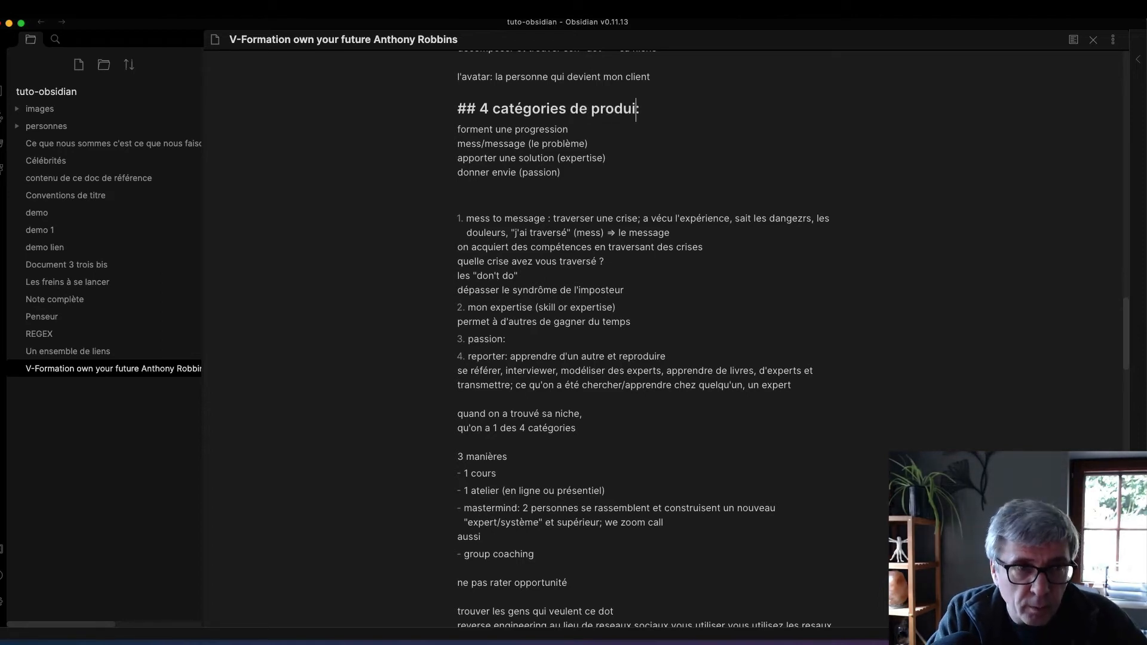
text(t potenti)
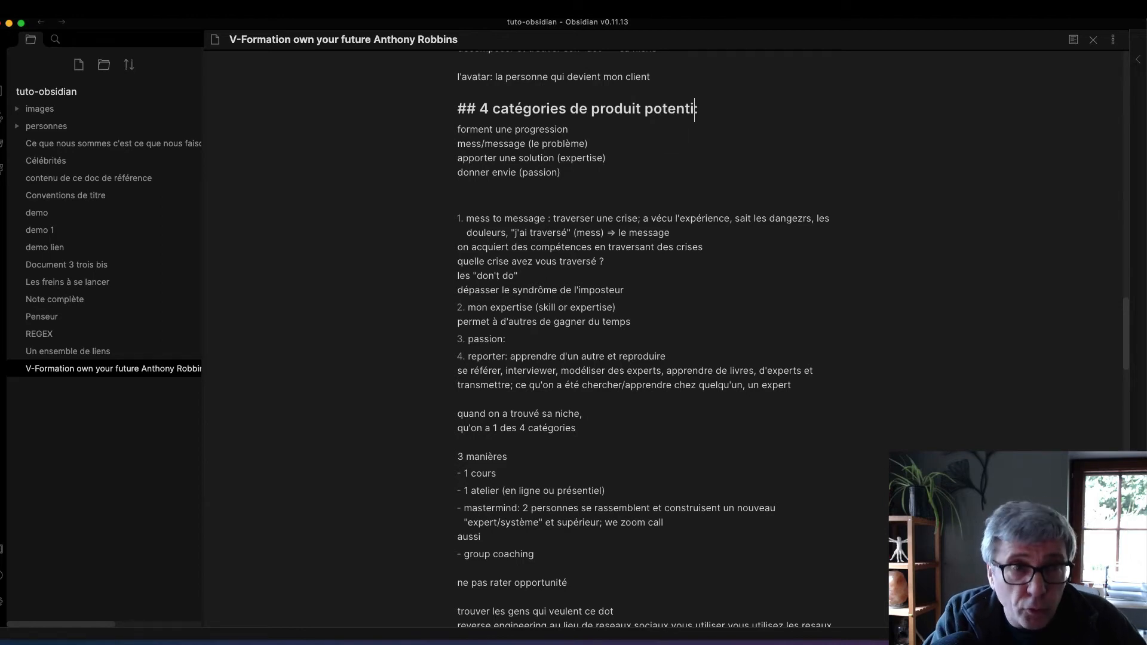
text(el)
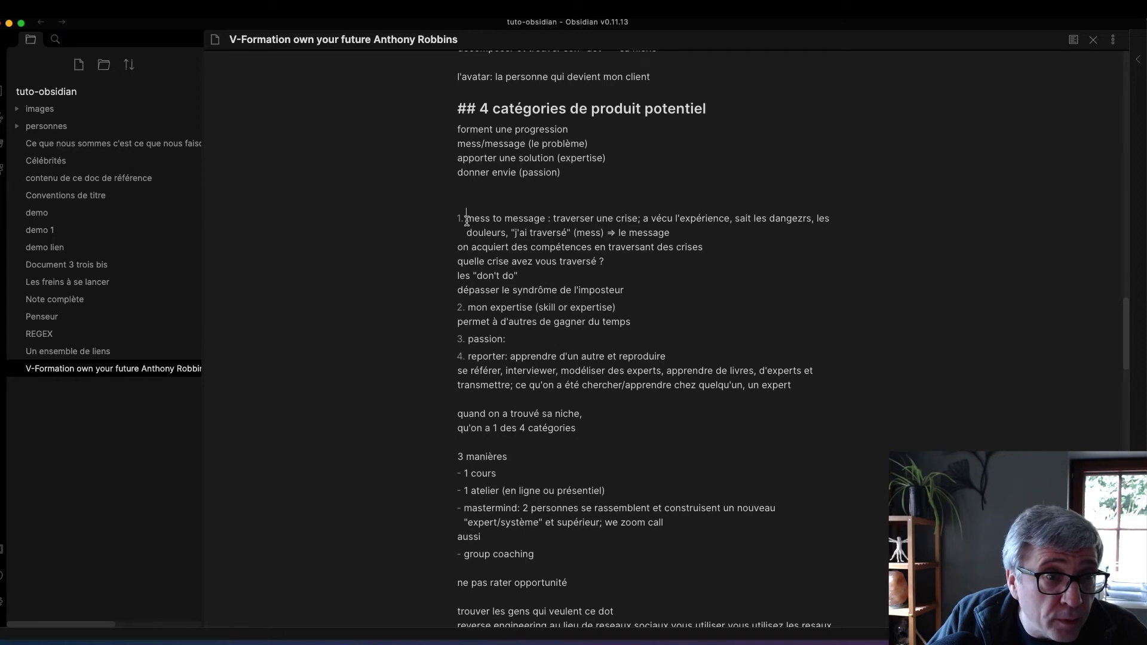
- Turn numbered item 1 into the level-three heading "mess to message" with its description on the line below, and correct "dangezrs" to "dangers"
drag(467, 219, 457, 219)
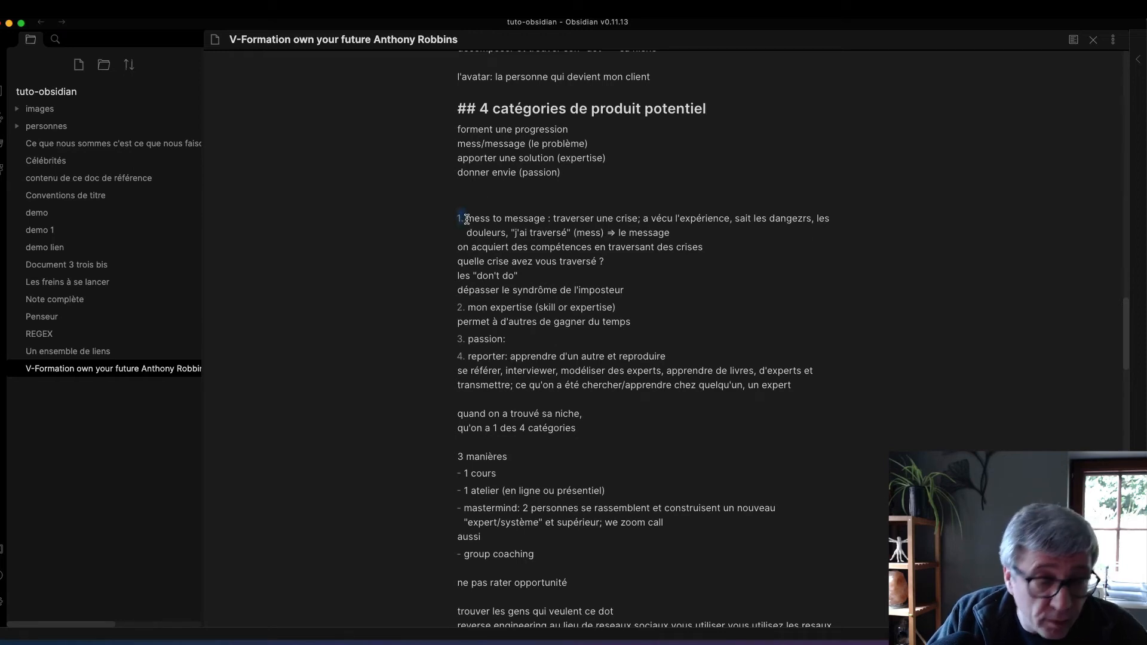
text(###)
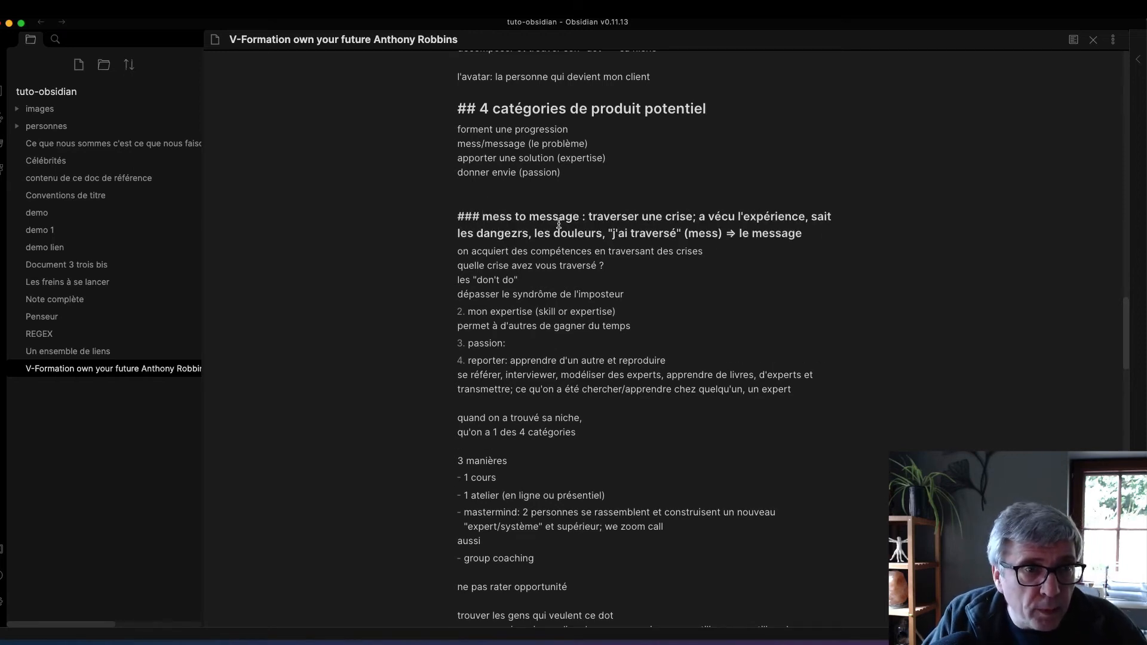
key(Return)
key(Delete)
key(Delete)
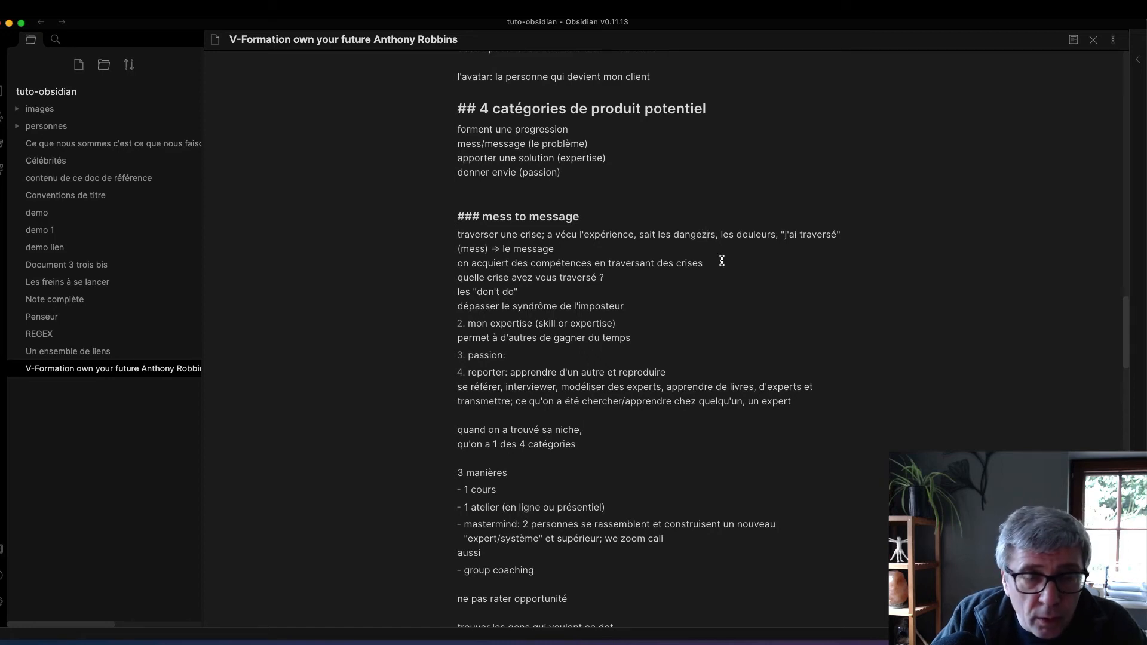
key(BackSpace)
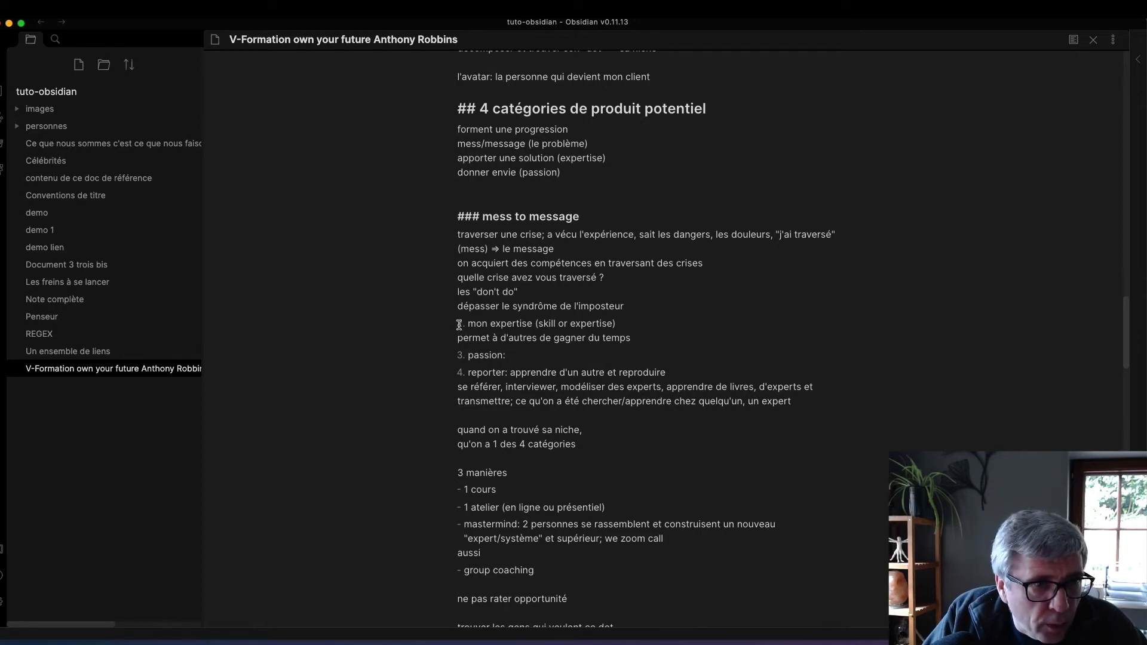
- Turn numbered items 2 to 4 (expertise, passion, reporter) into level-three headings, capitalizing "Passion"
drag(459, 324, 469, 324)
text(###)
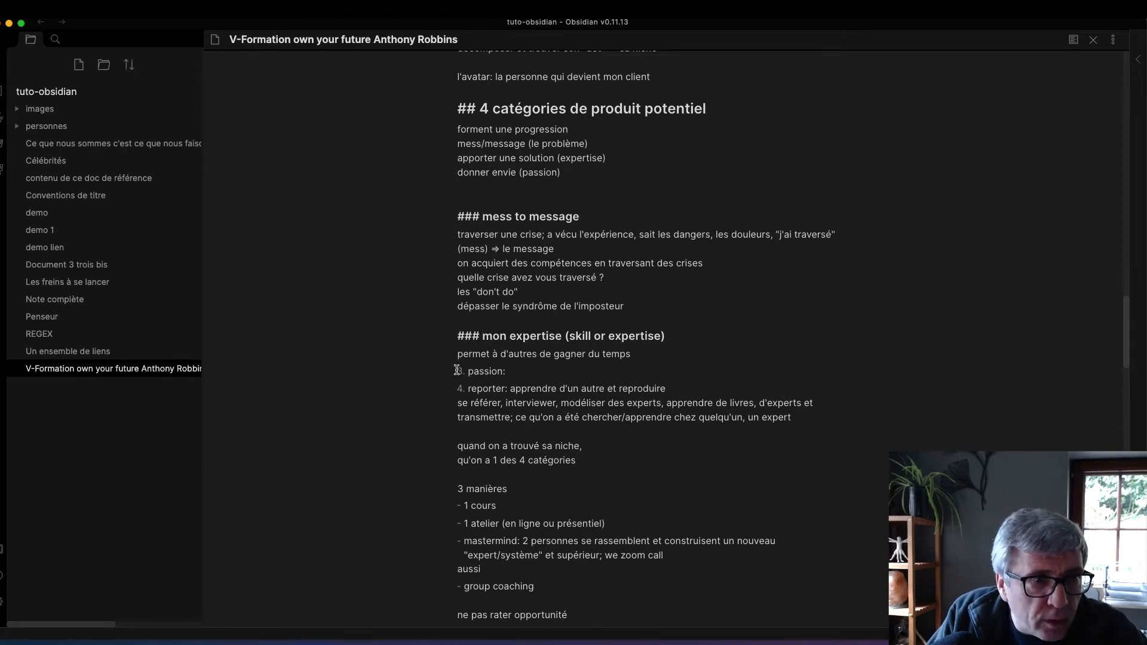
drag(458, 371, 469, 371)
text(### )
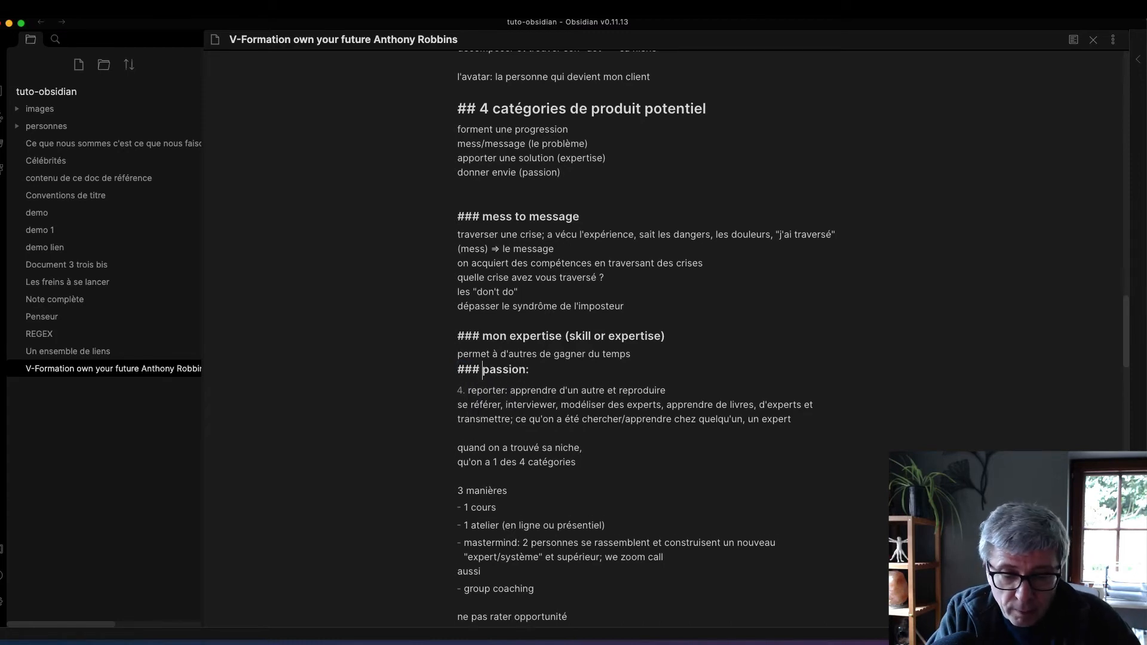
text(P)
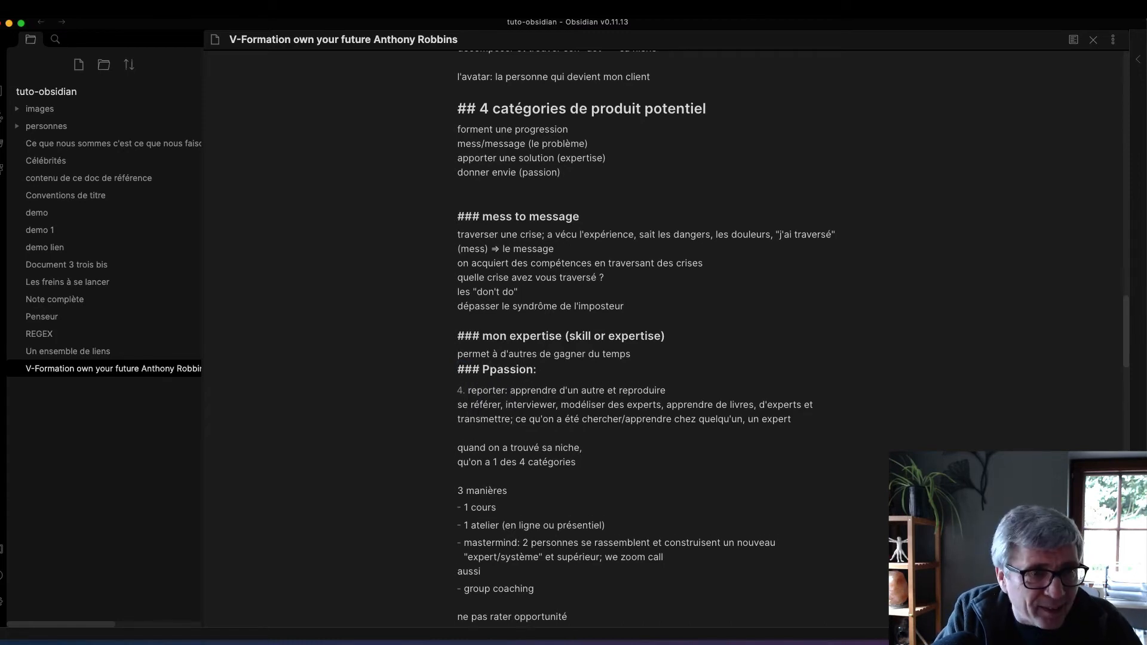
key(Delete)
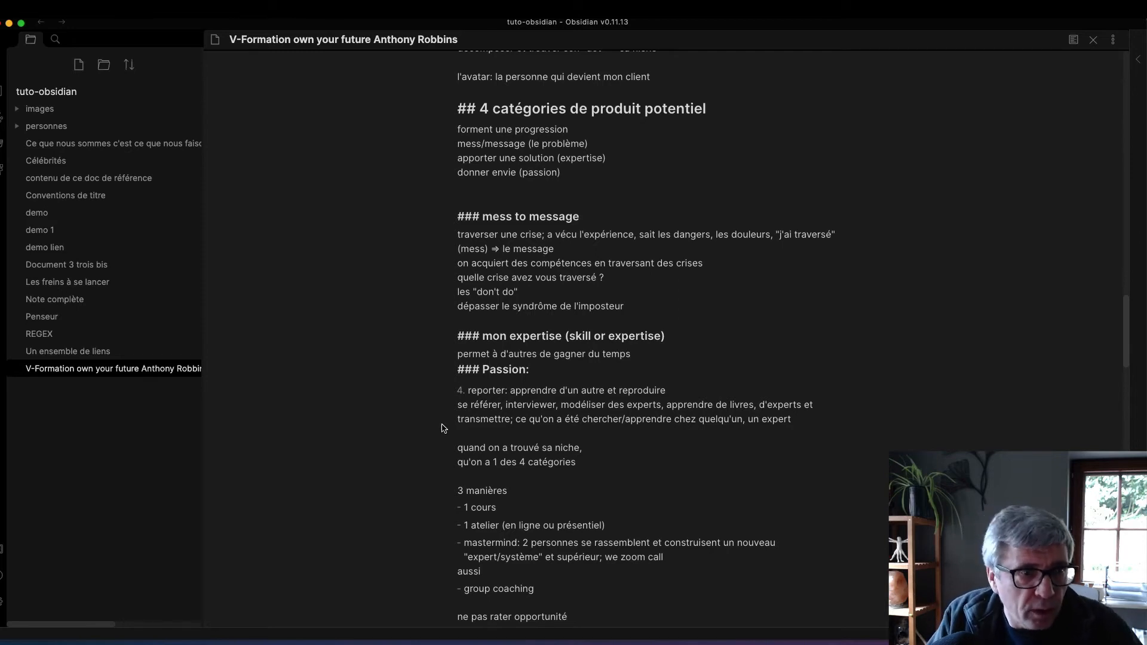
drag(457, 391, 466, 392)
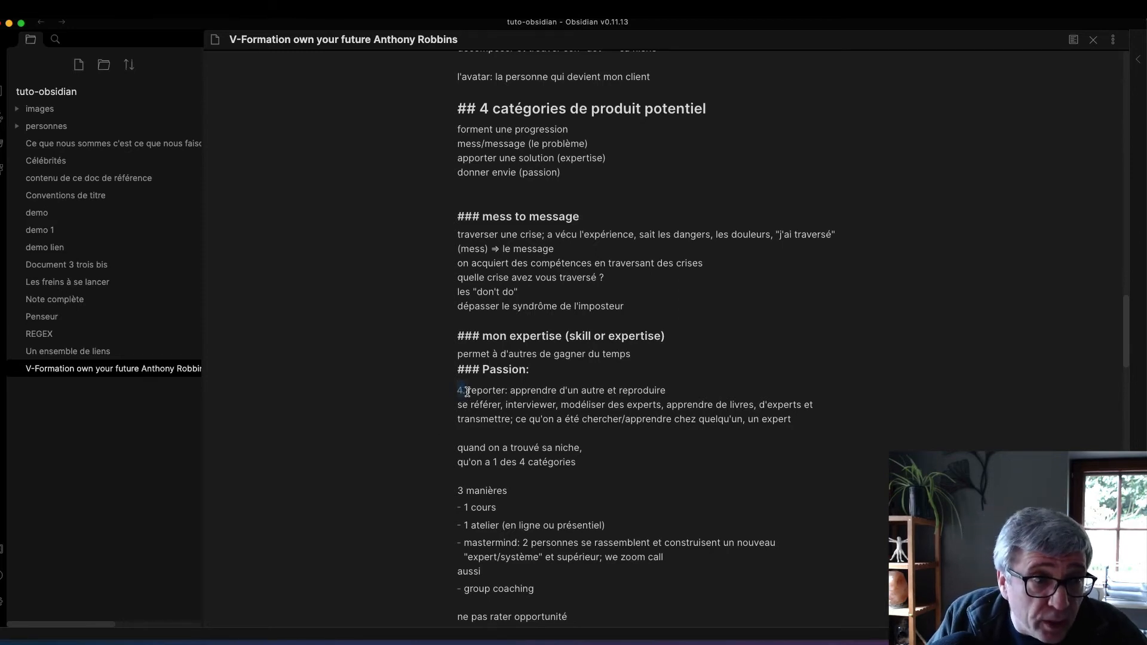
text(###)
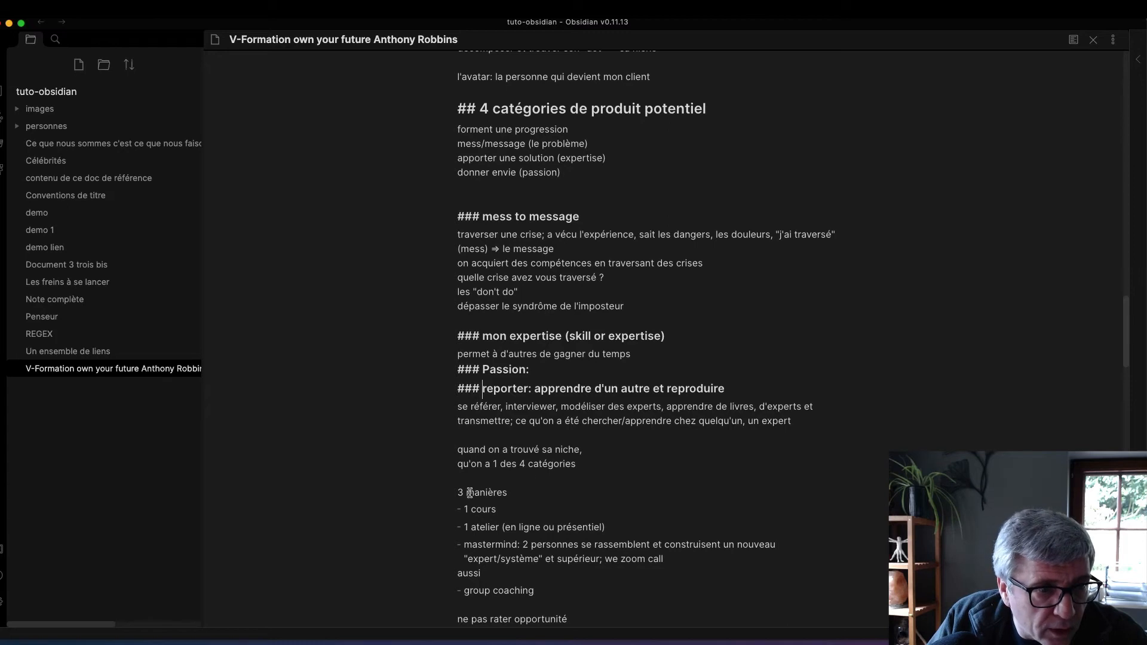
- Extend the "3 manières" line to "3 manières de proposer ses services" and make it a level-two heading
click(518, 496)
text(de rp)
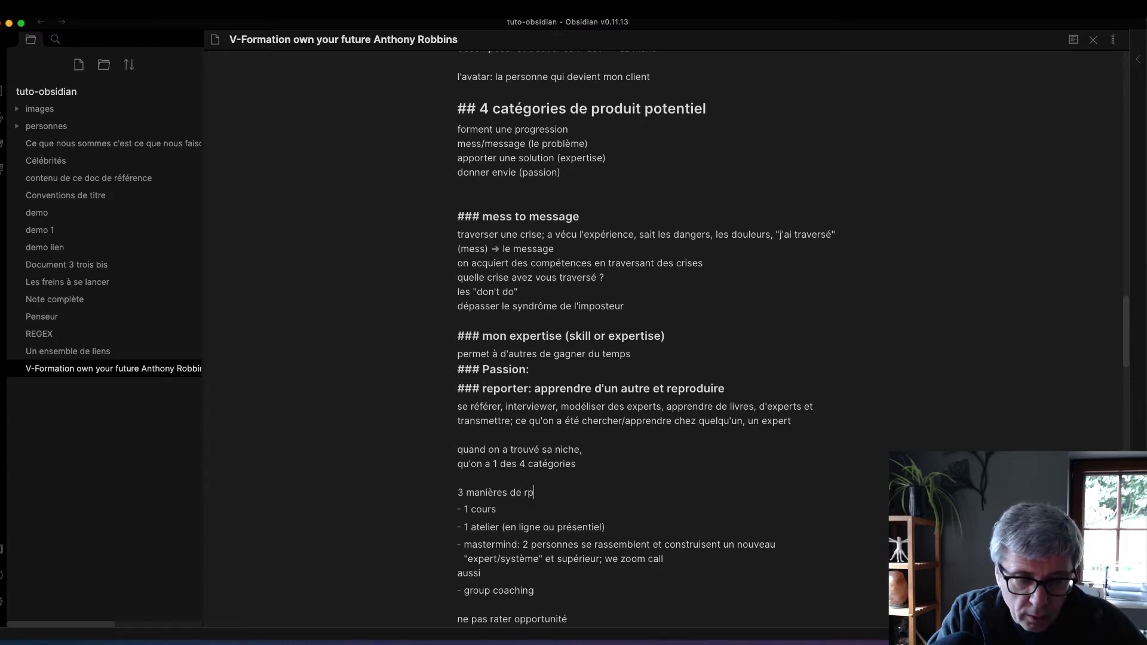
key(BackSpace)
key(BackSpace)
text(prop)
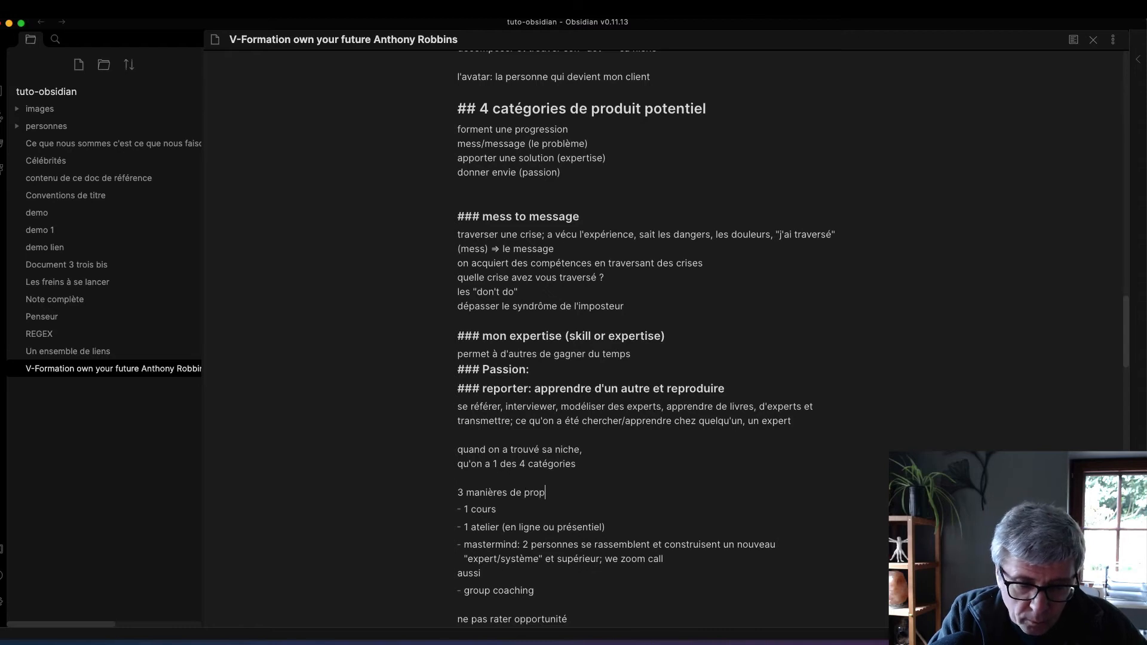
text(oser ses services)
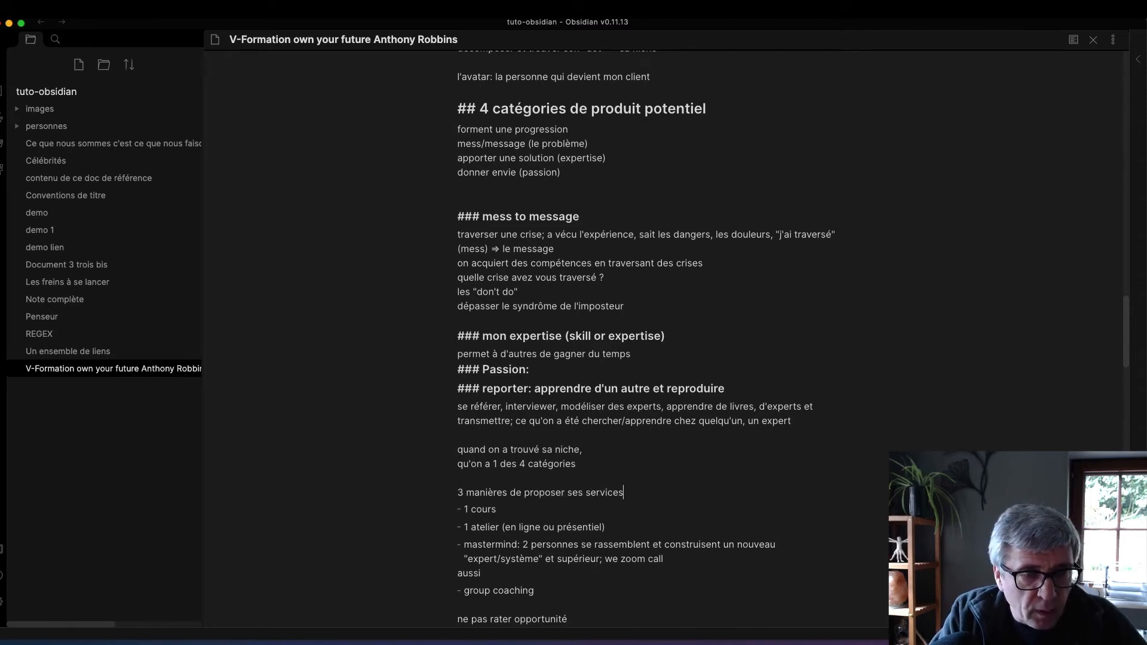
click(457, 493)
text(##)
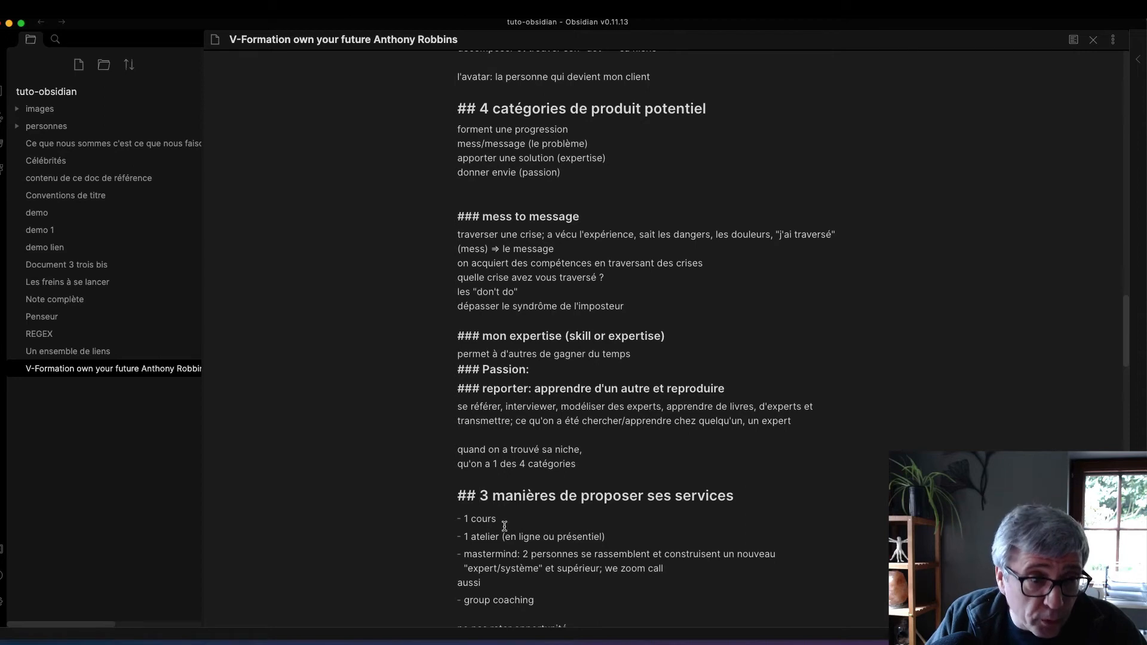
scroll(505, 526, down, 2)
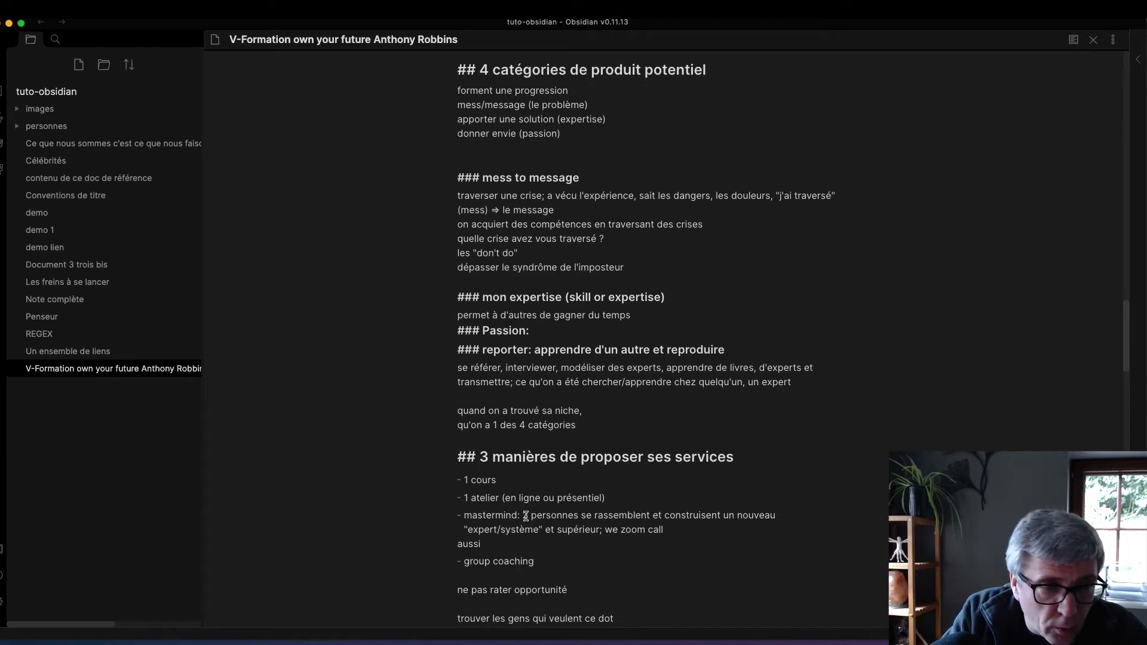
- Insert "ou +" after "2 personnes" in the mastermind item and delete the "aussi" line beneath it
click(584, 515)
text(ou +)
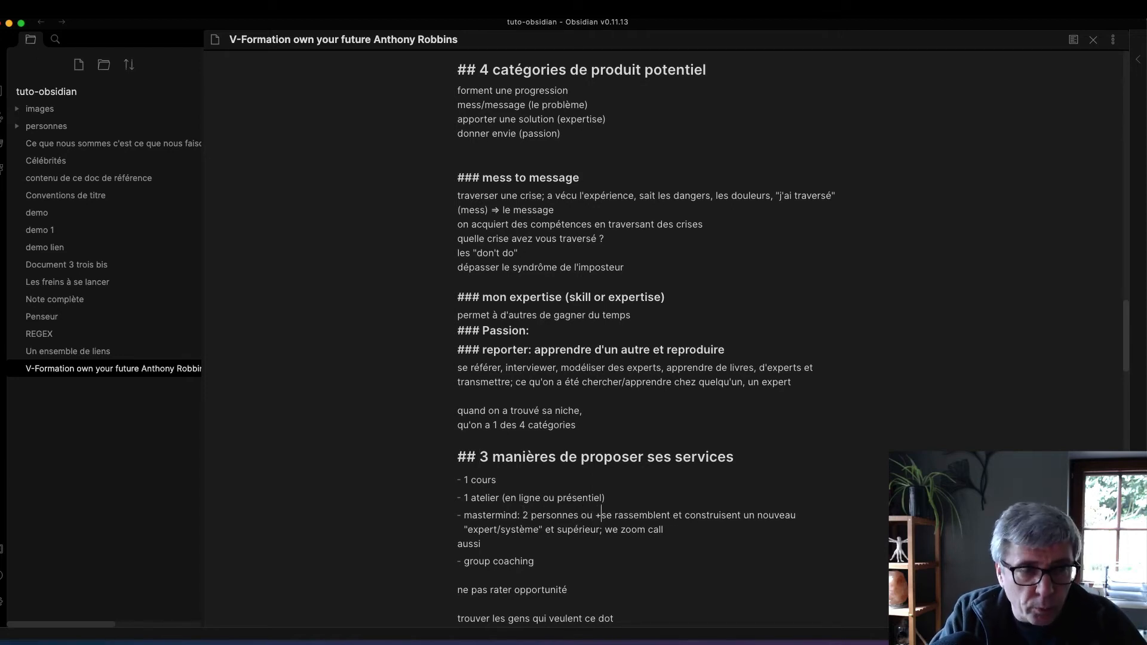
scroll(558, 546, down, 3)
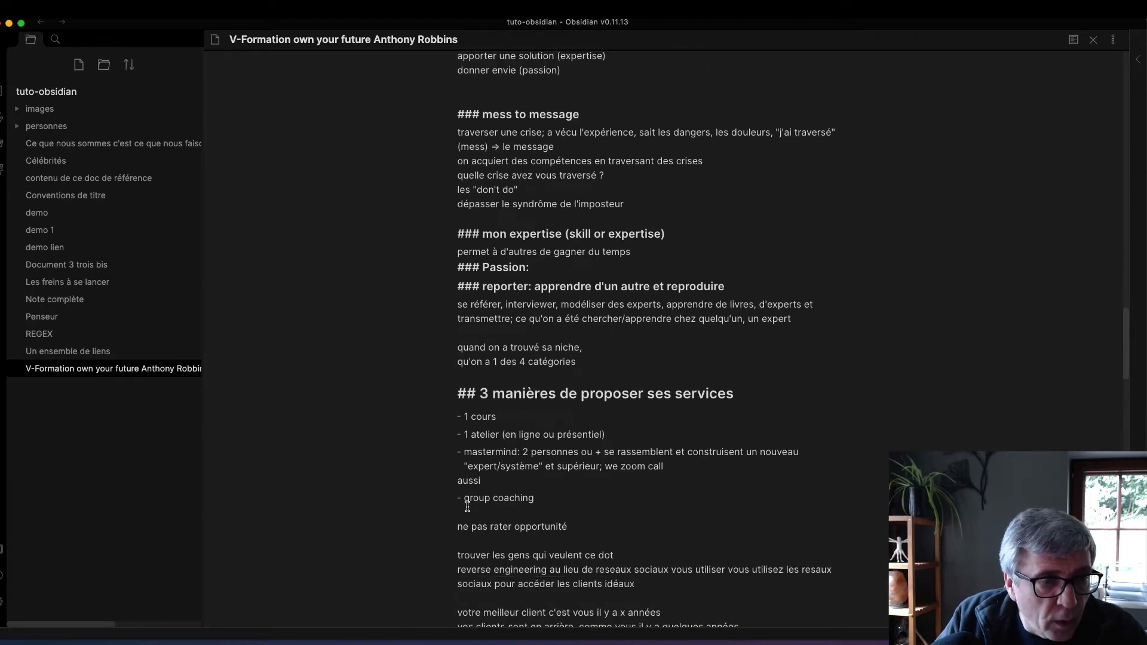
drag(458, 481, 483, 481)
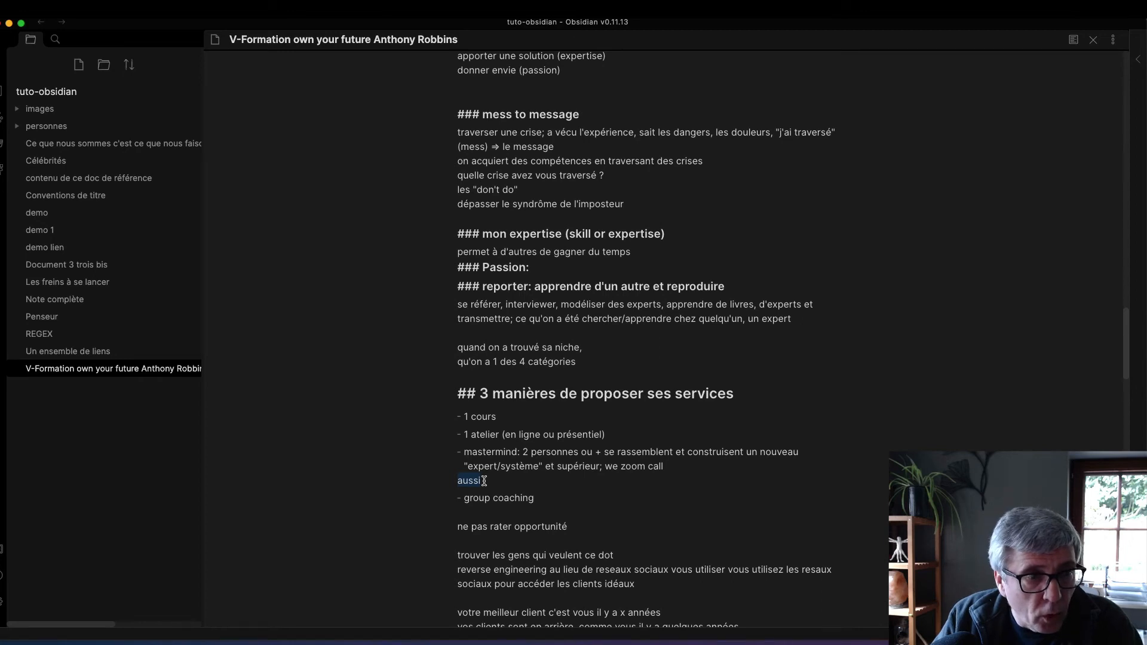
key(Return)
key(BackSpace)
key(BackSpace)
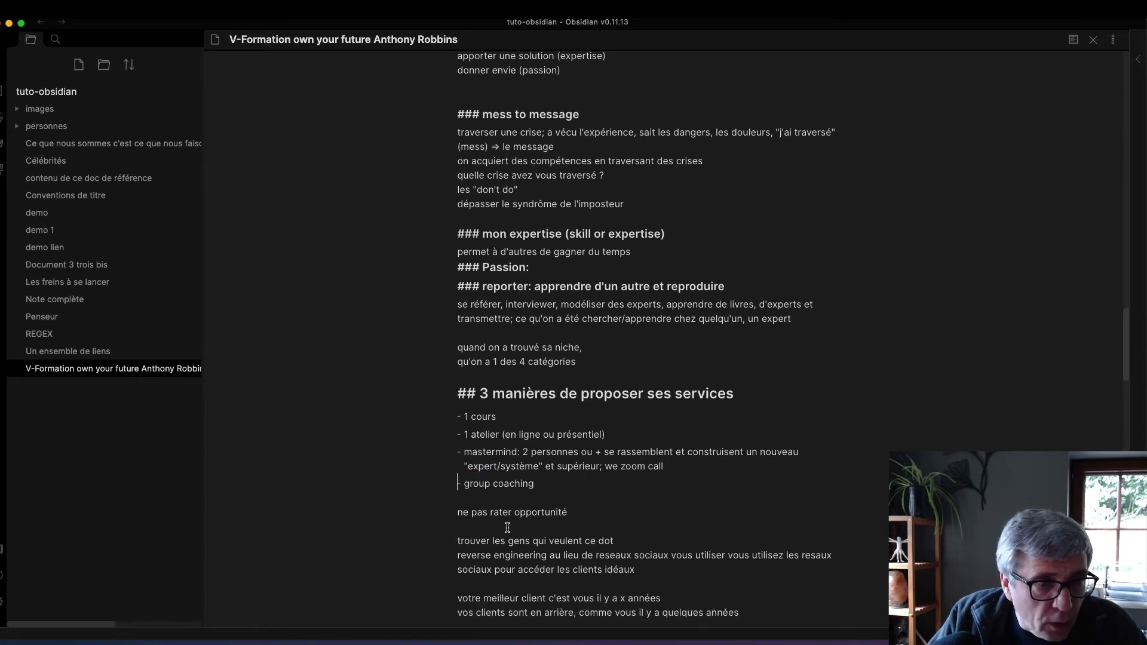
- Add an extra blank line between the "group coaching" item and "ne pas rater opportunité"
scroll(507, 527, down, 2)
click(462, 452)
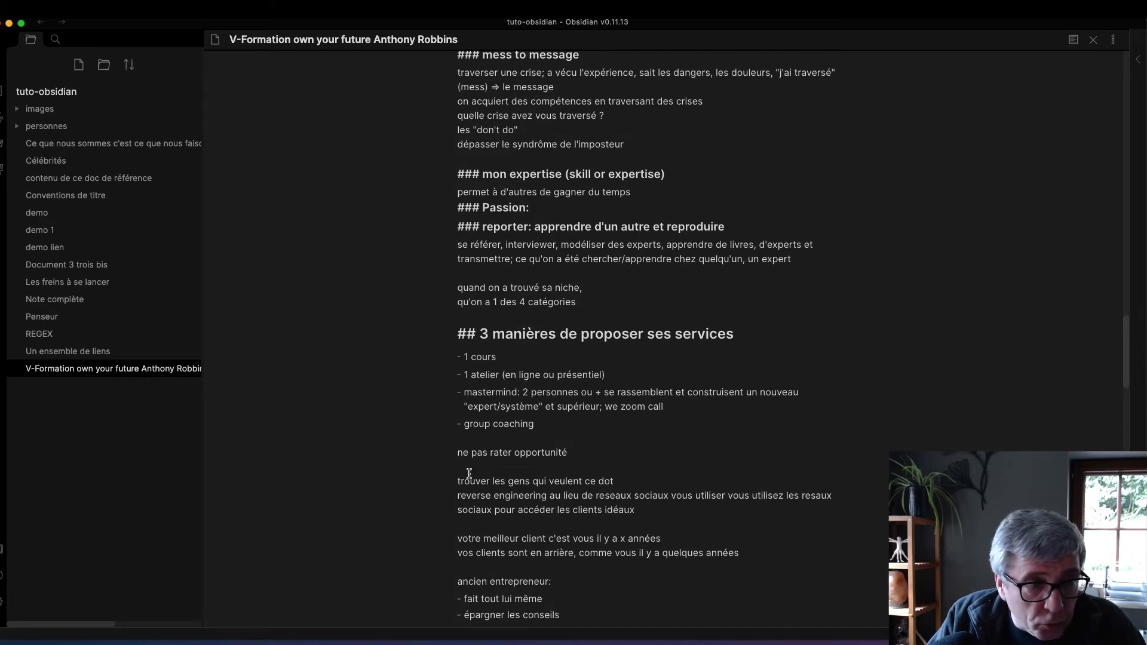
key(Return)
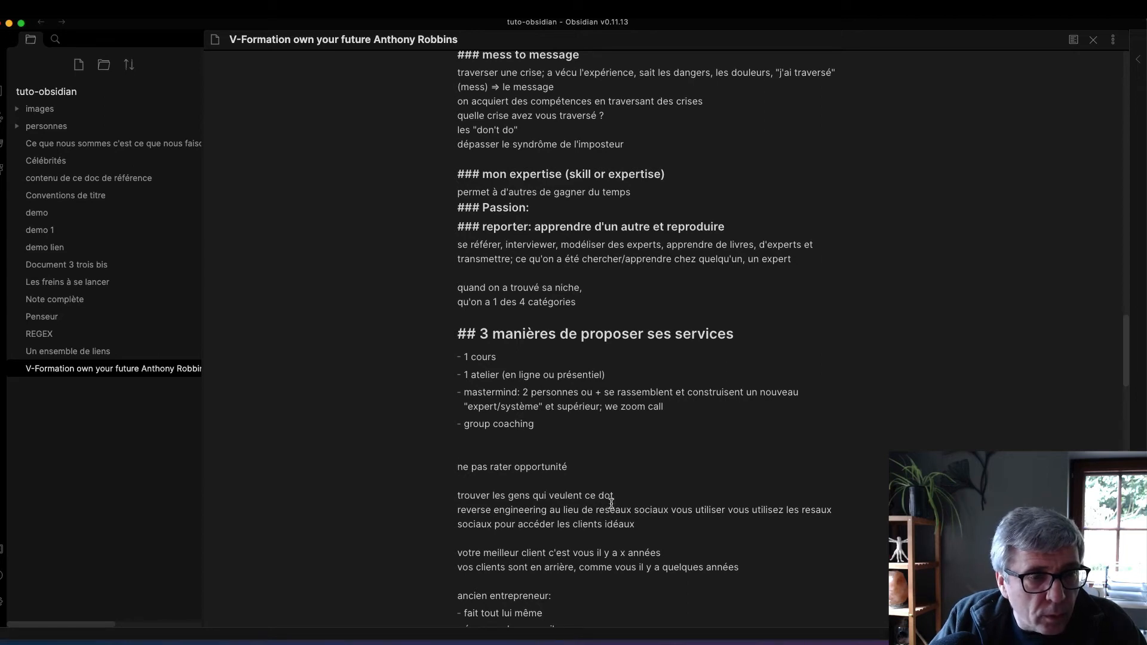
- Insert the level-two heading "## Trouver sa niche" above the line "trouver les gens qui veulent ce dot"
click(461, 497)
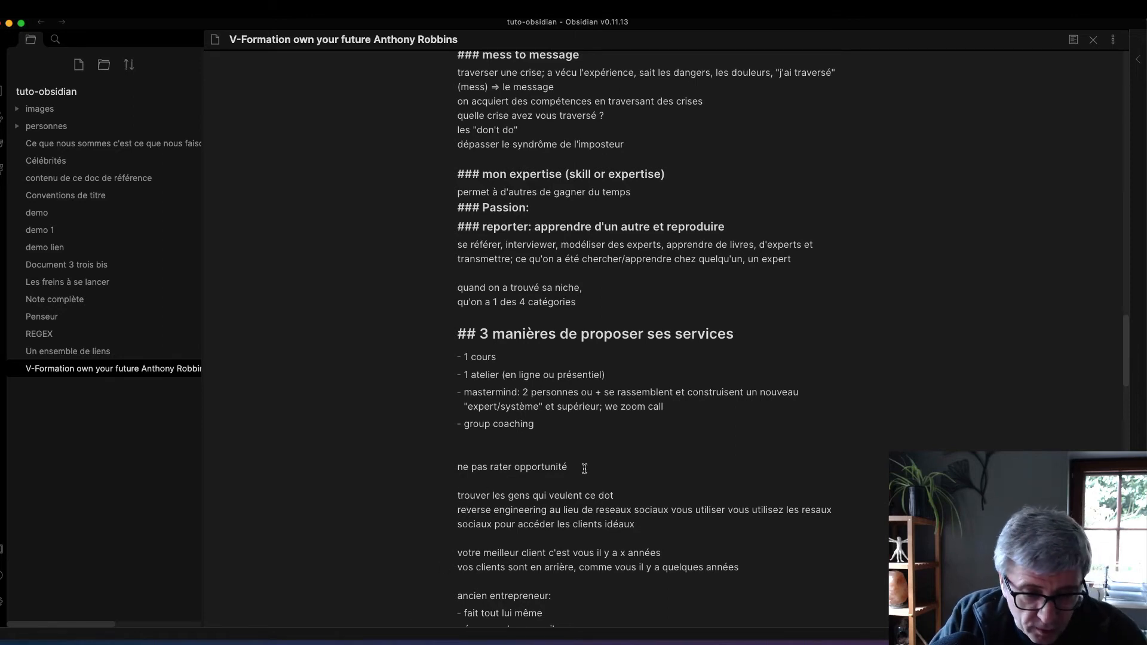
text(## Tr)
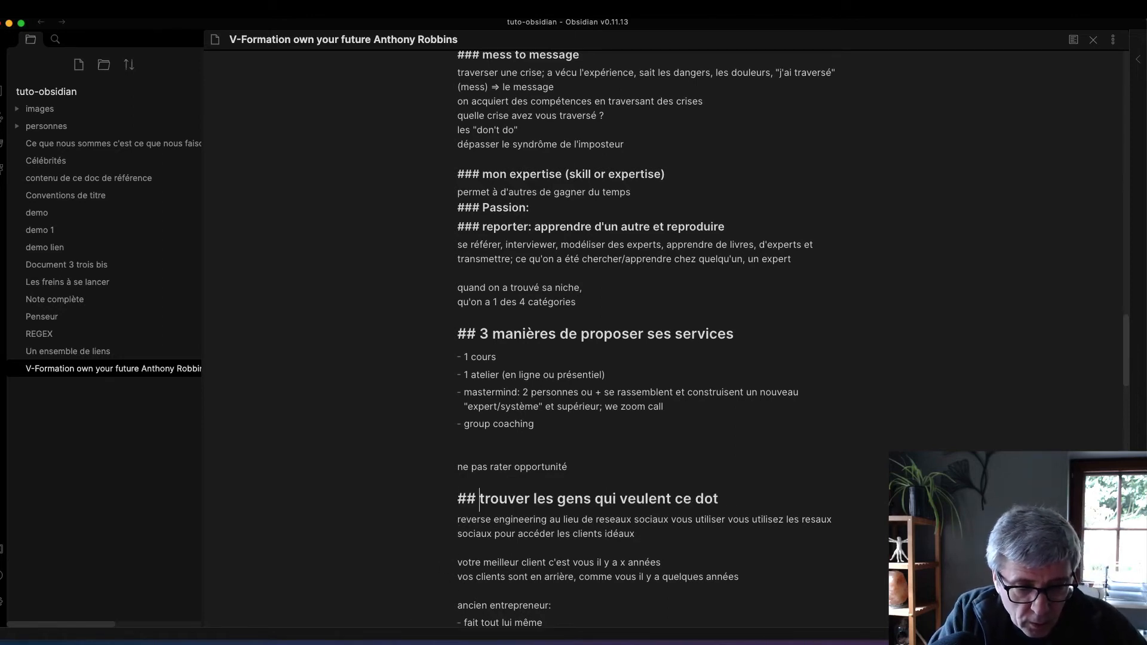
text(ouver sa ni)
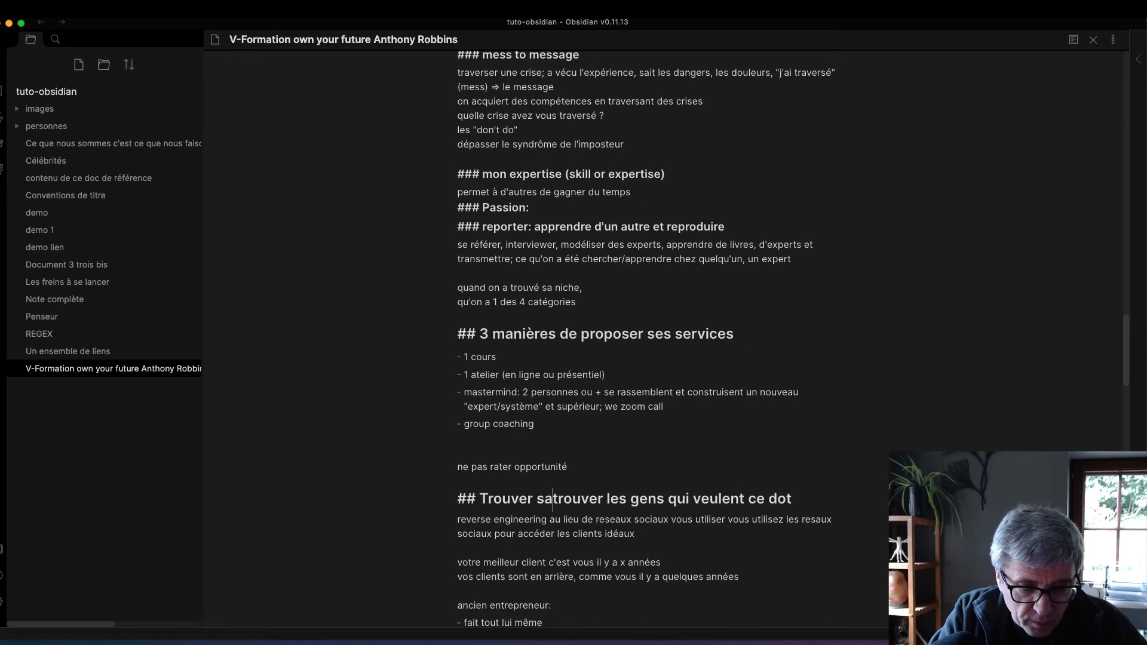
text(che)
key(Return)
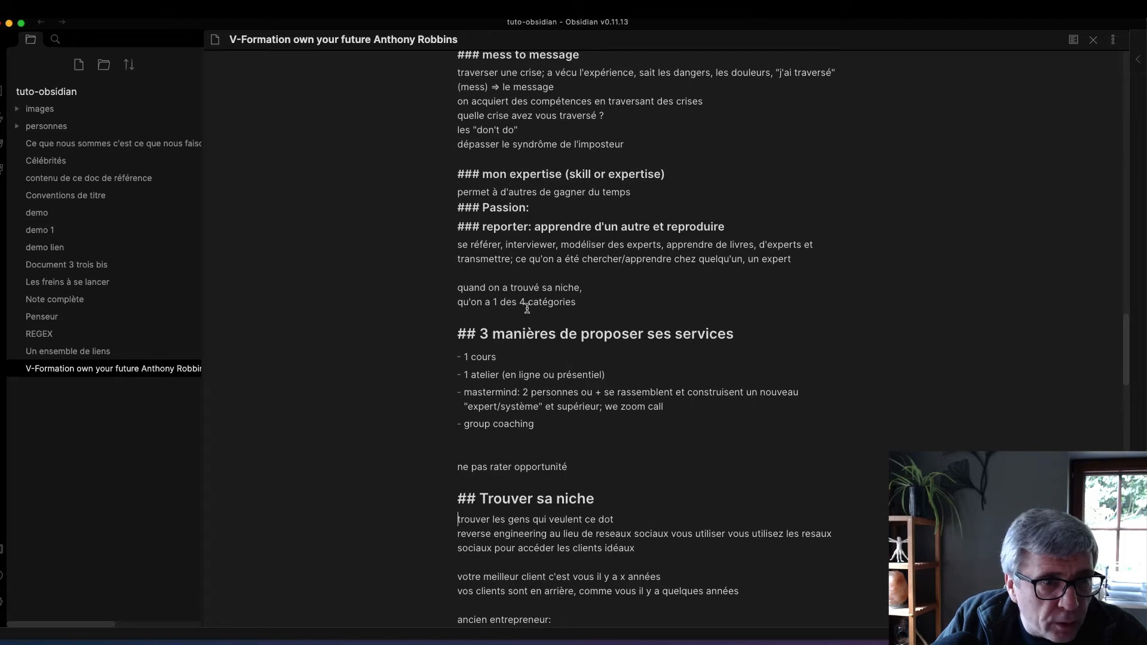
- Cut the two lines starting "quand on a trouvé sa niche" and write "pour le service que l'on veut développer" under the "Trouver sa niche" heading
drag(457, 288, 597, 299)
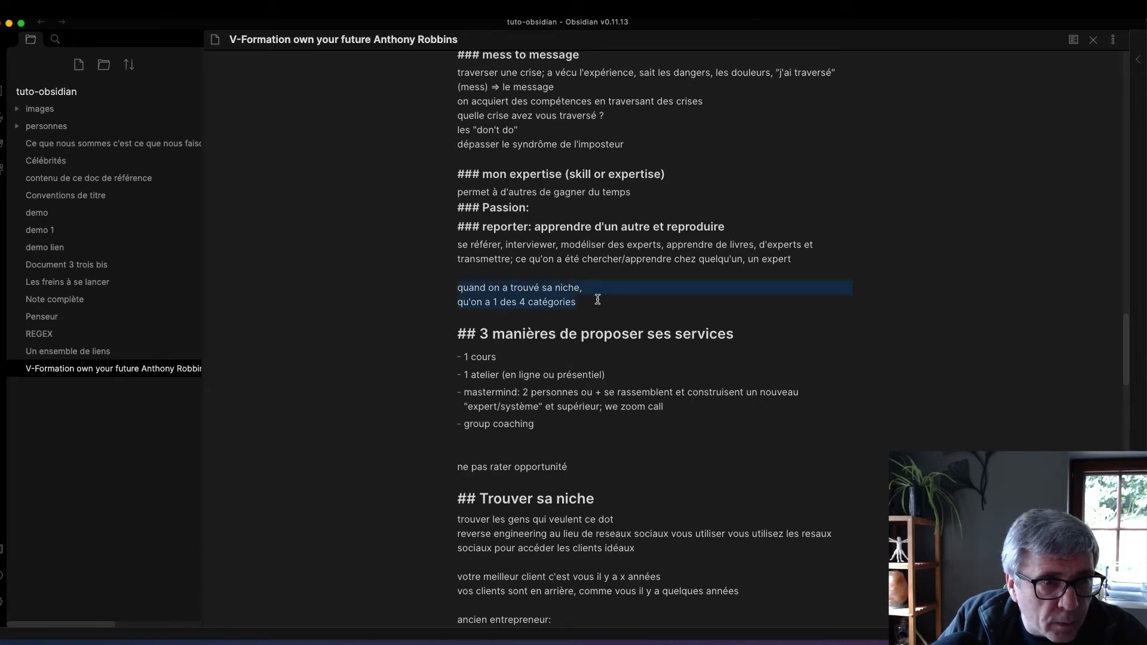
key(super+x)
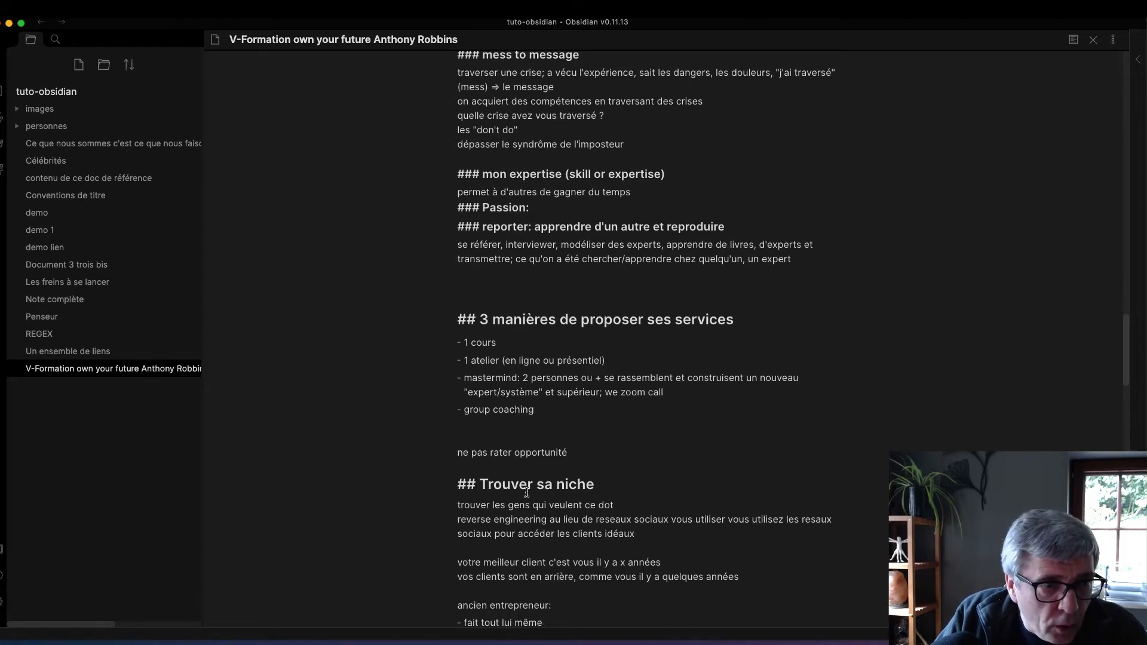
click(604, 485)
key(Return)
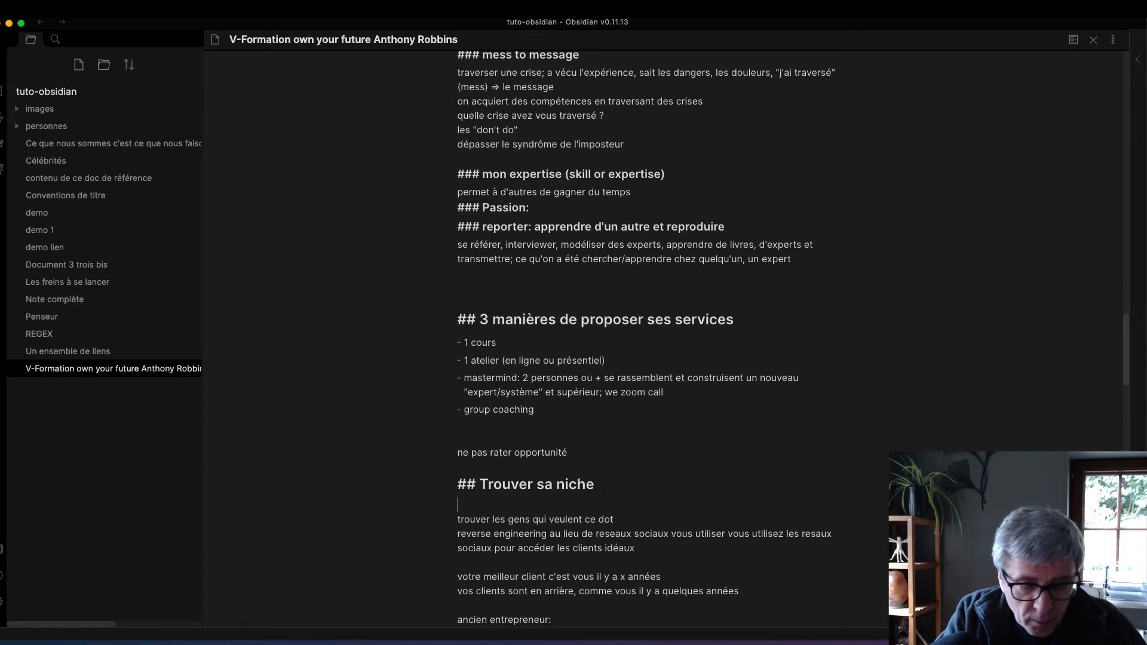
text(pour l)
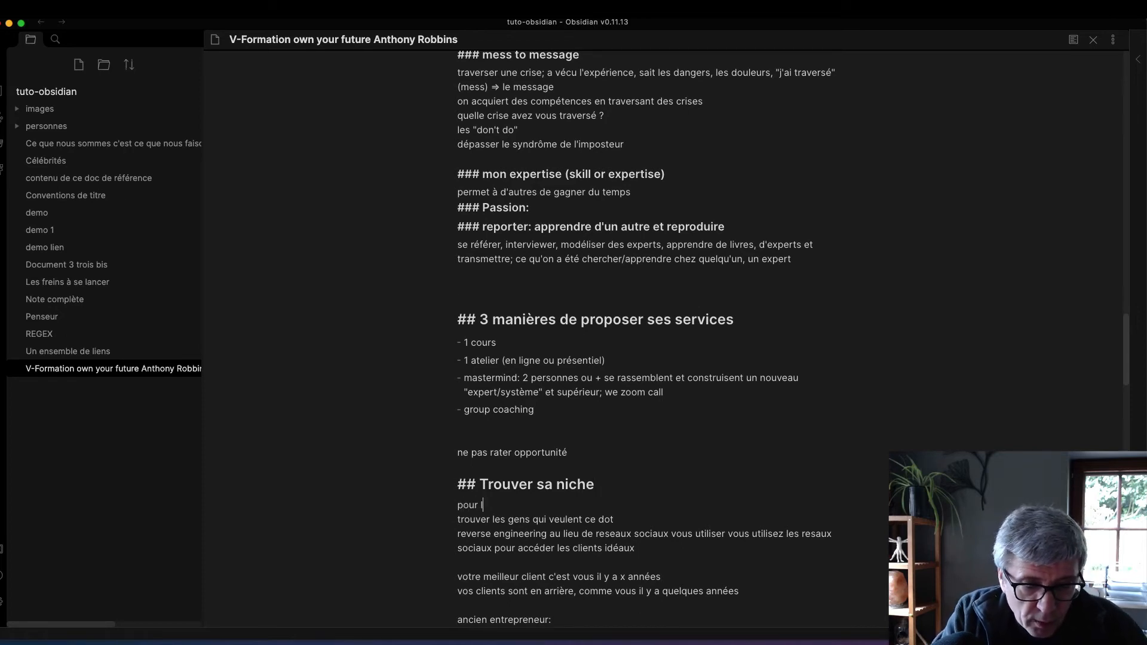
text(e servi)
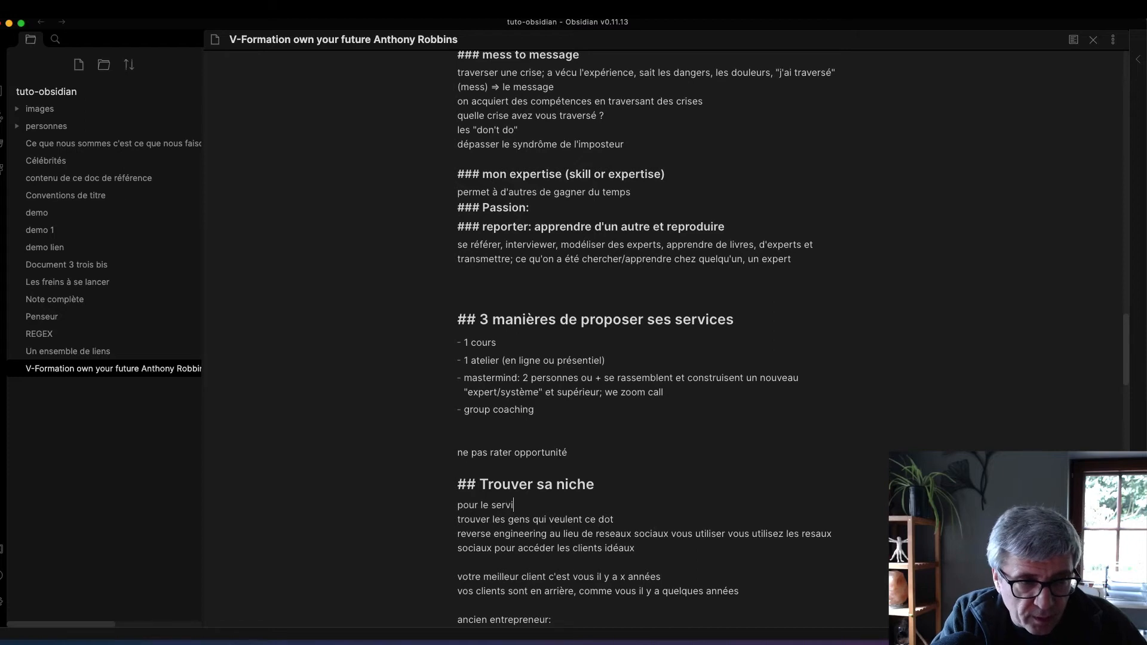
text(ce)
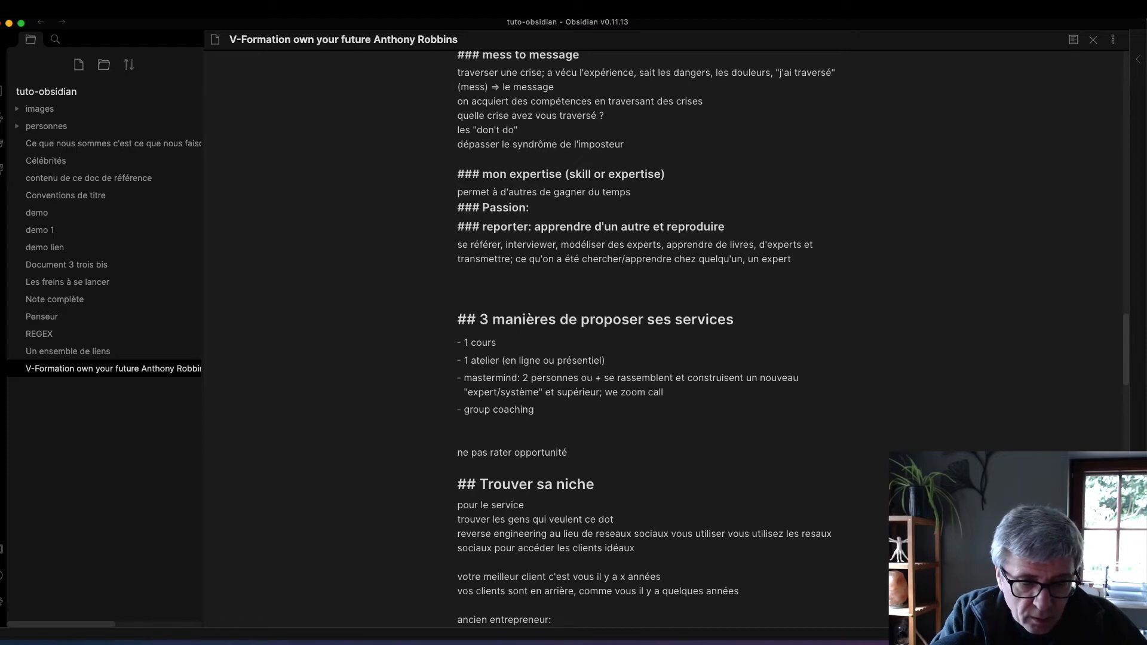
text( que l'on )
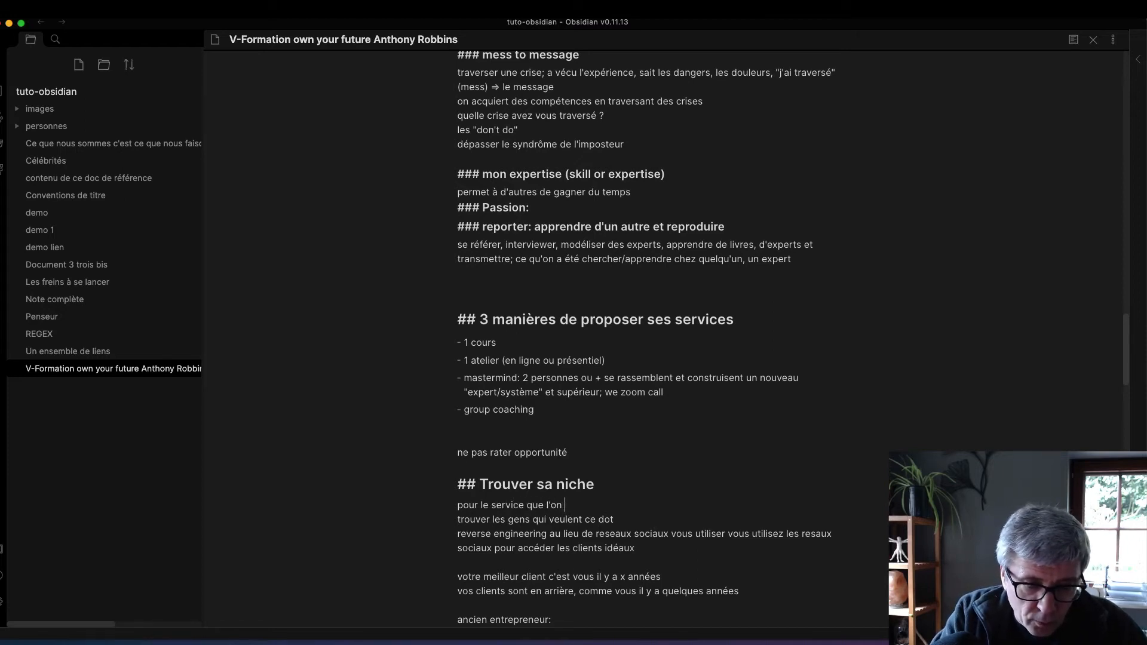
text(veut dé)
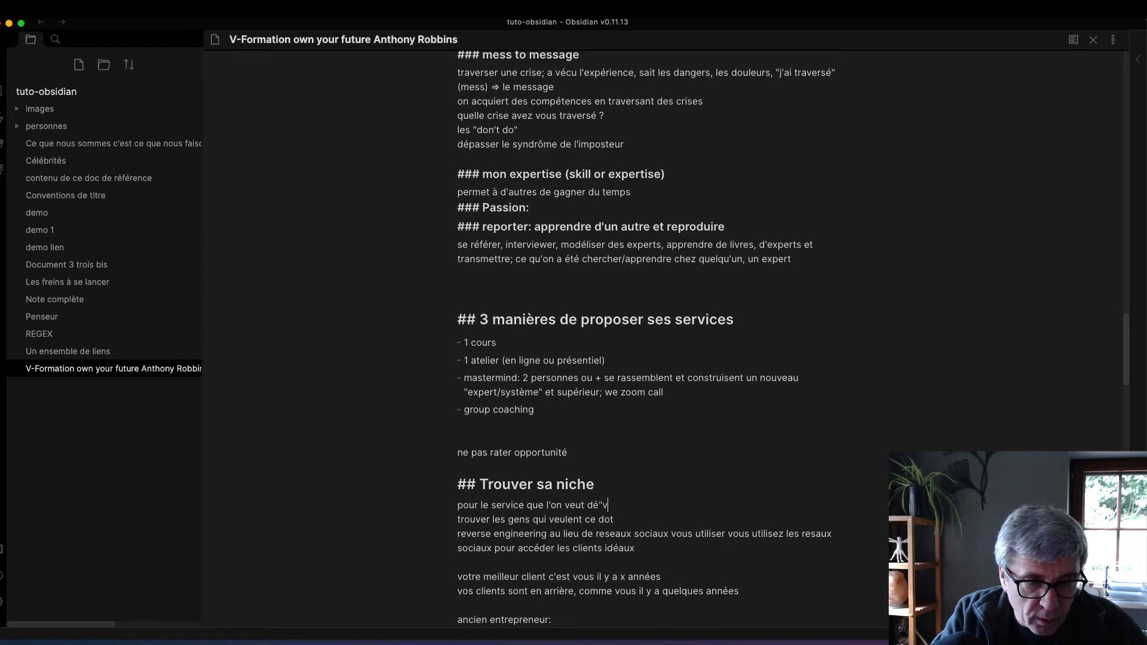
text(v)
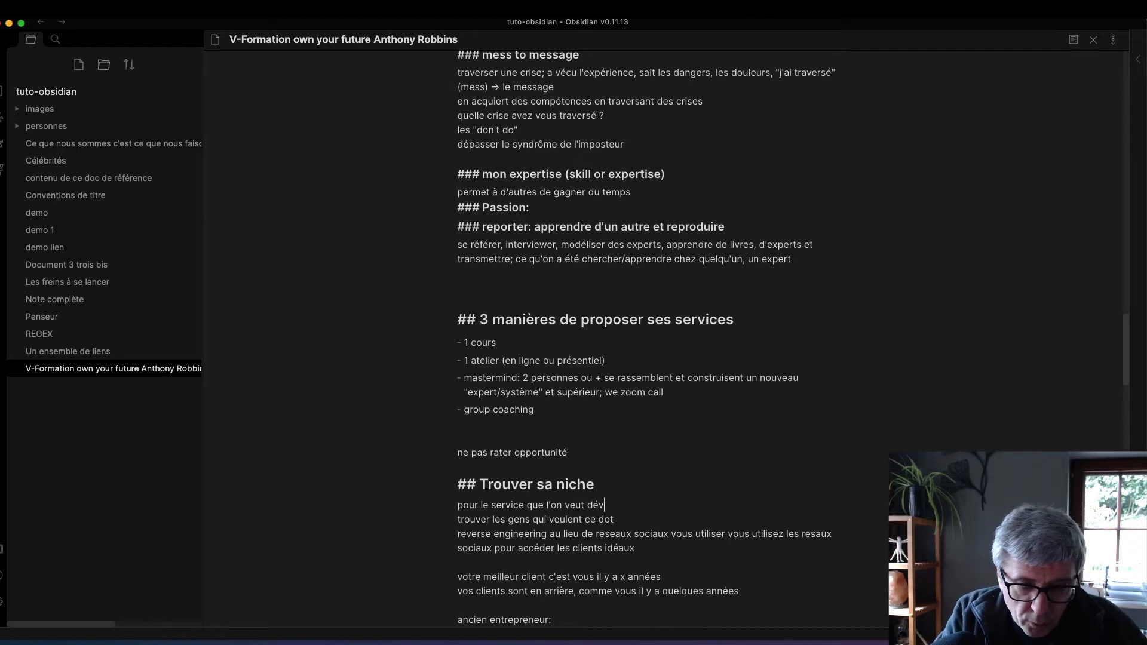
text(elopper)
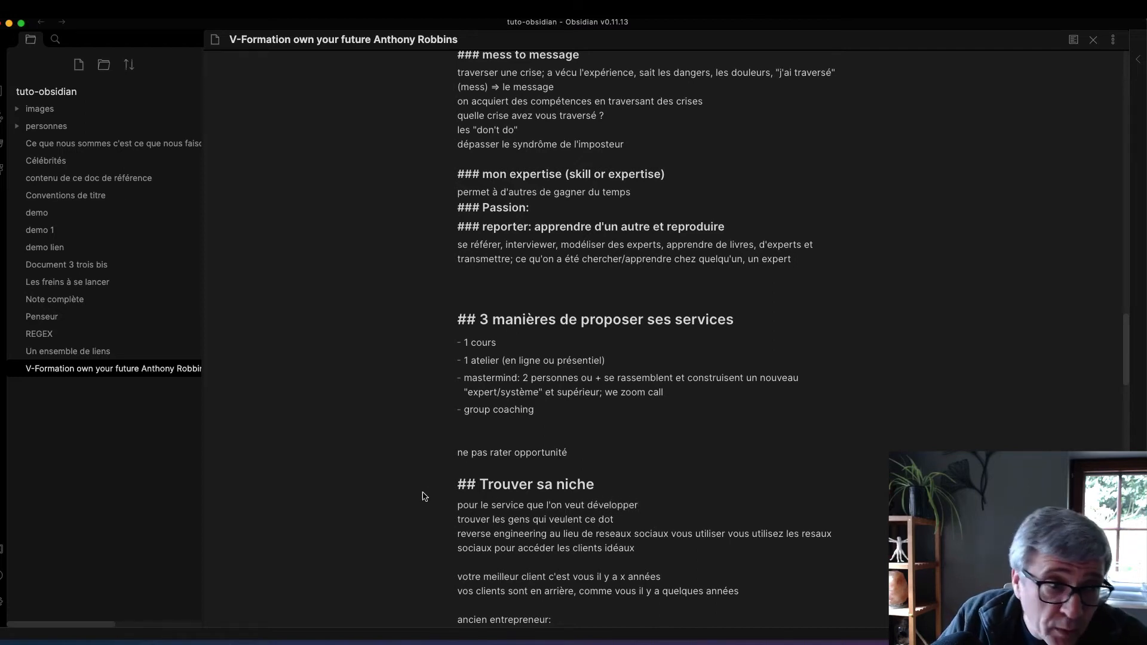
- Separate the "ancien entrepreneur:" part from the "Trouver sa niche" section with four more blank lines
scroll(466, 496, down, 3)
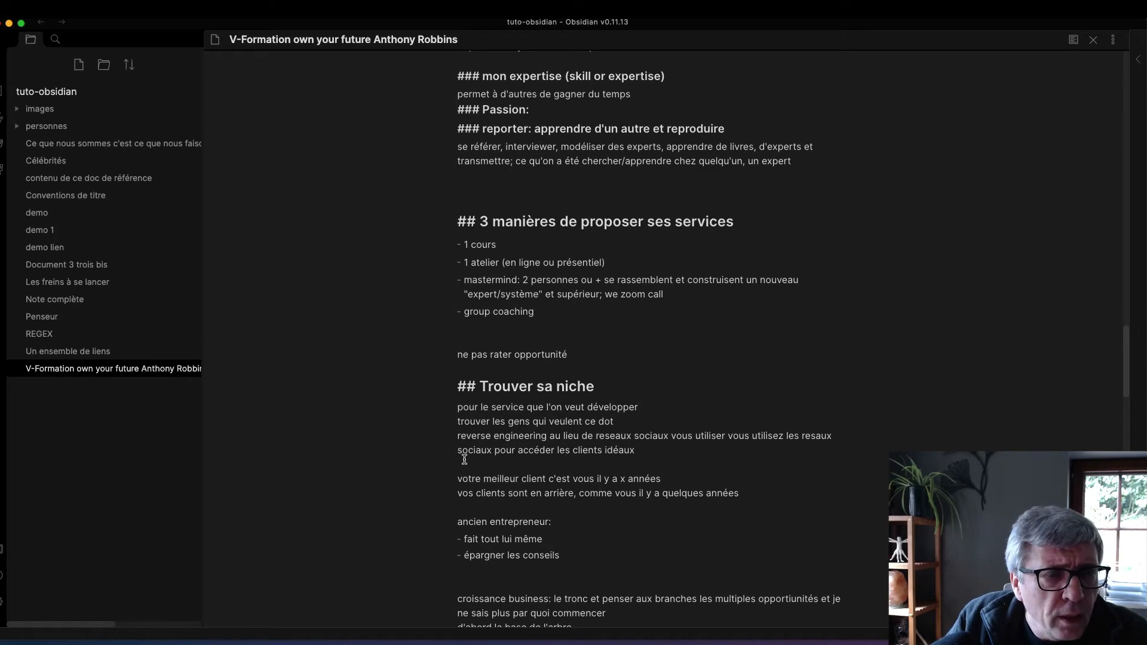
click(503, 509)
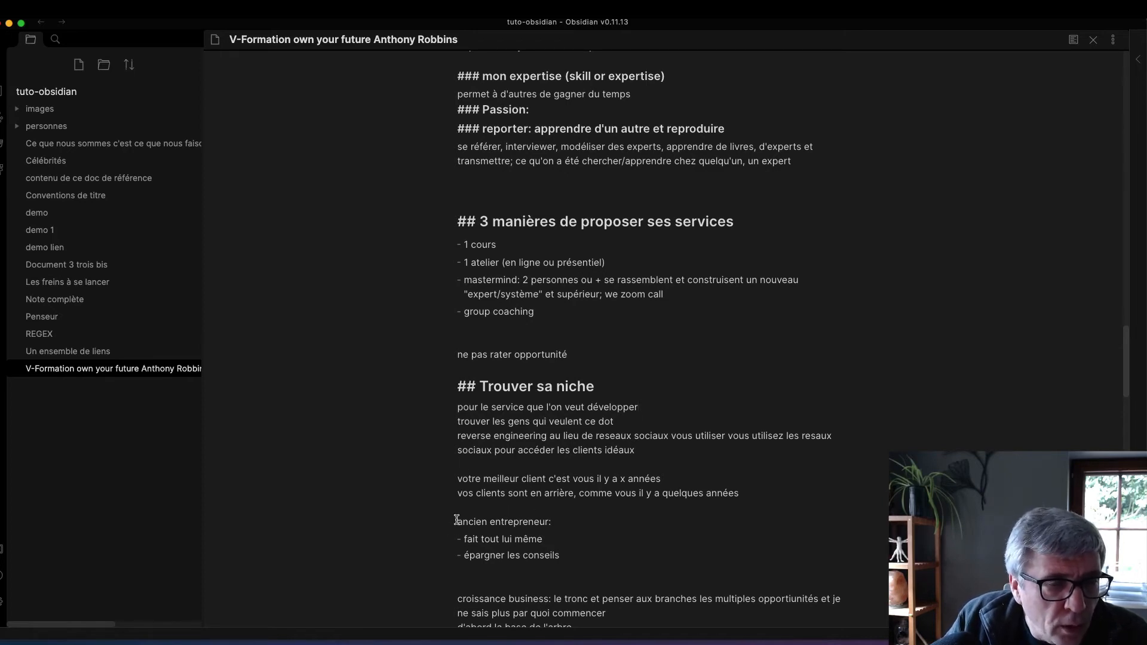
key(Return)
key(Return)
key(Return)
key(Return)
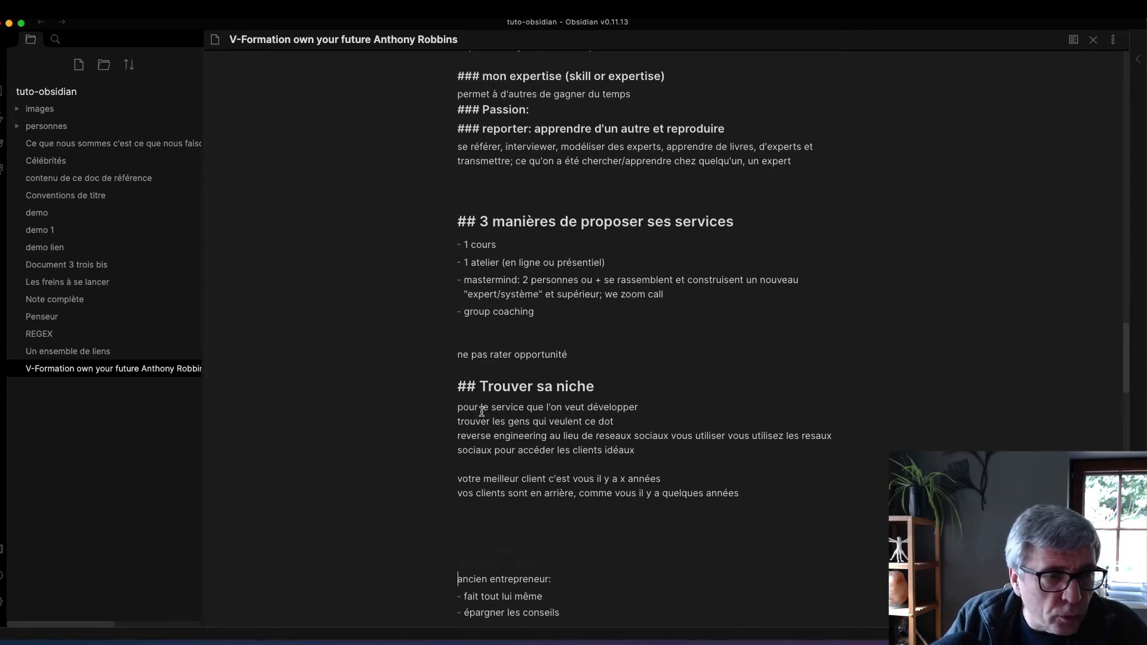
- Copy the "Trouver sa niche" section into a new note, replacing its title and removing the extra "##" from the heading
drag(455, 386, 825, 493)
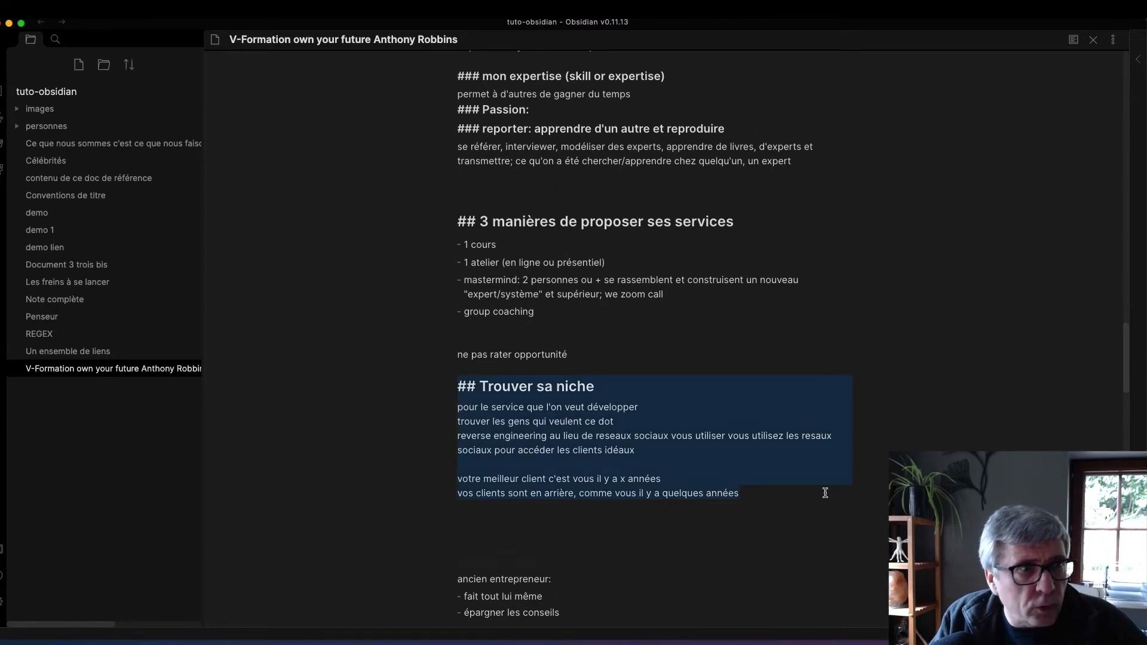
click(78, 64)
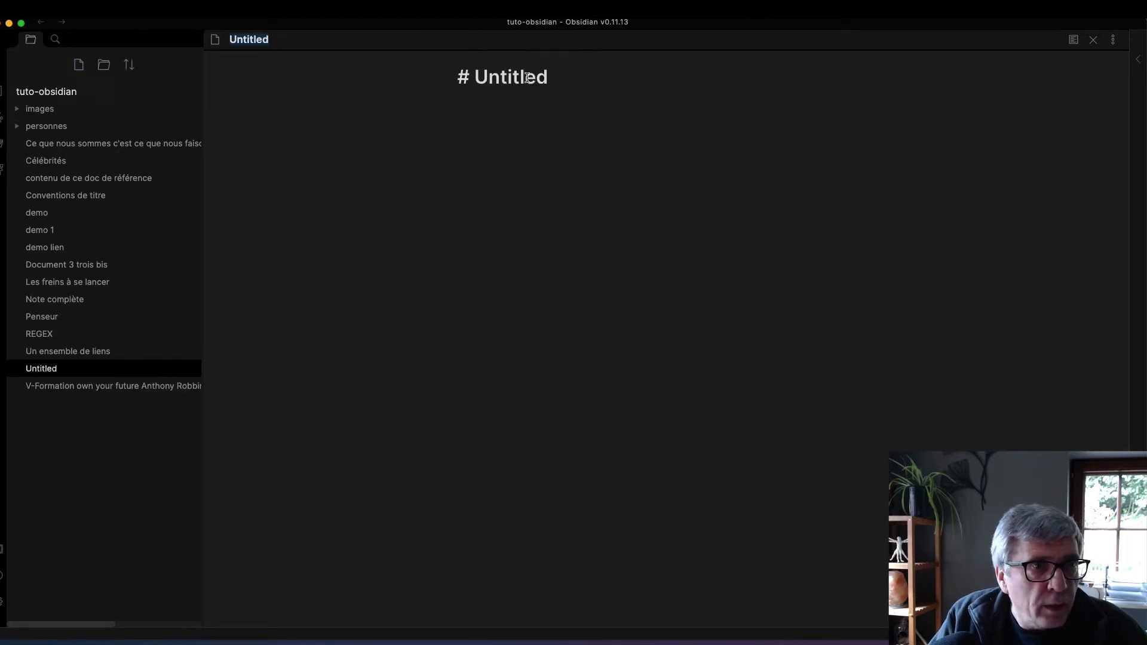
double_click(499, 77)
key(super+v)
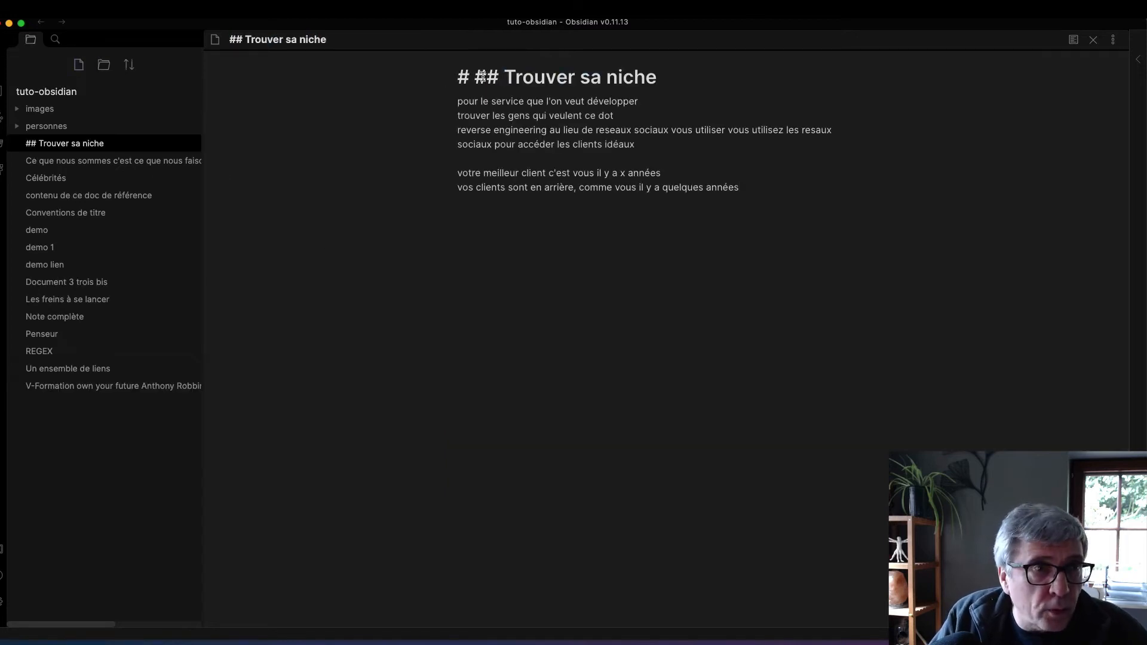
drag(475, 77, 506, 73)
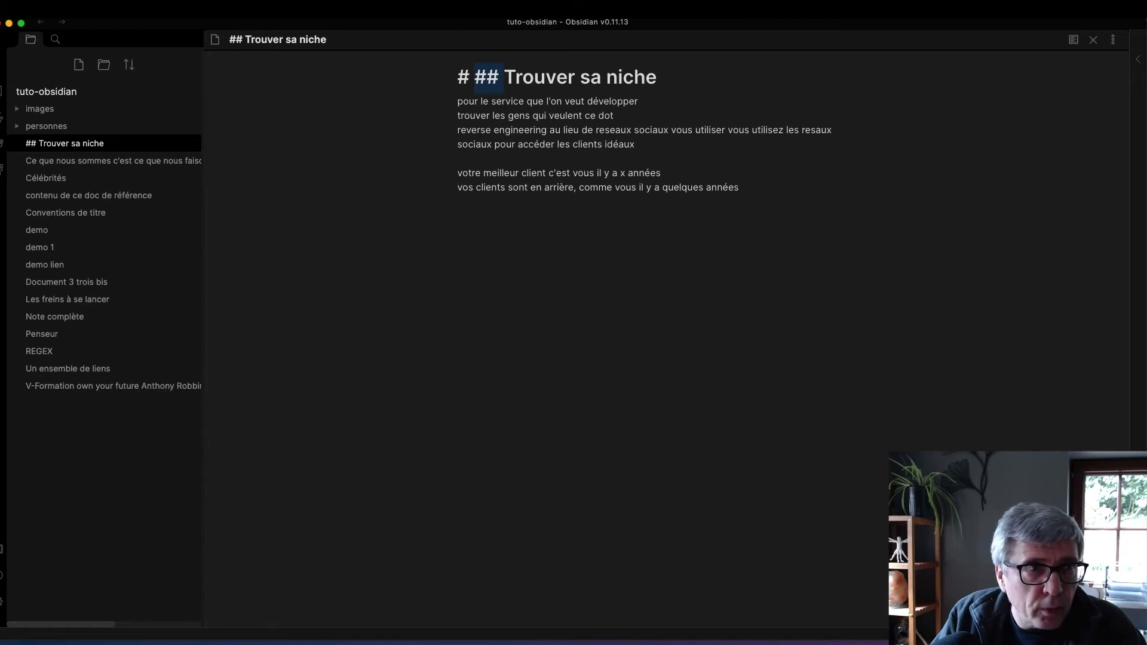
key(BackSpace)
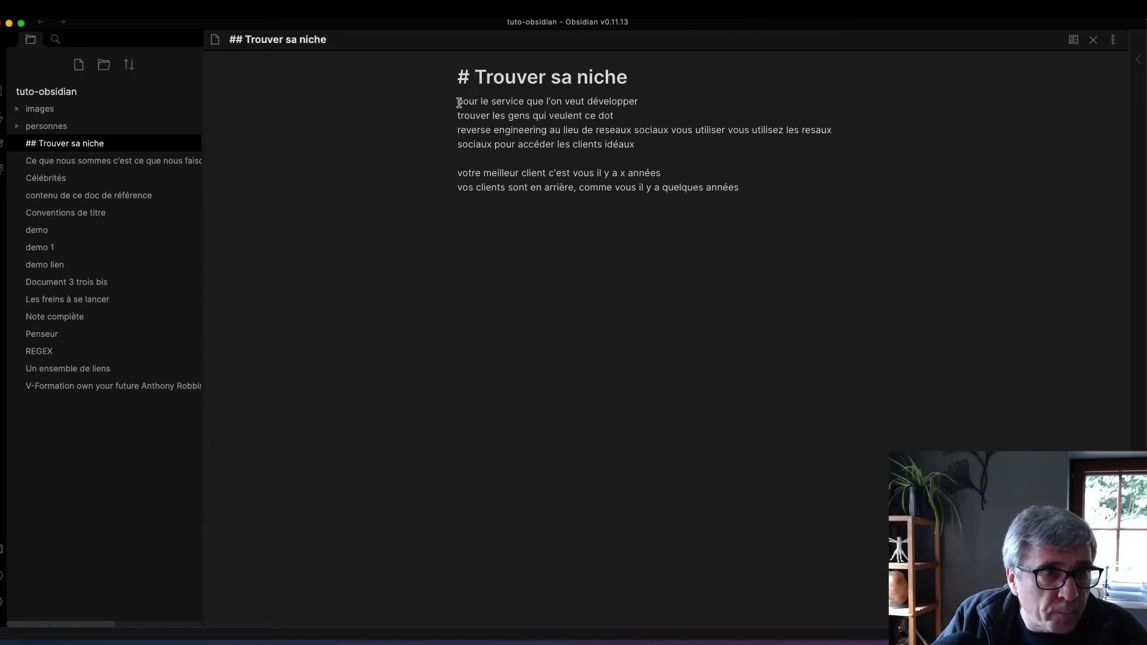
- Add the line "voir les [[caté]]" below "pour le service que l'on veut développer" and select the link text
click(656, 101)
key(Return)
text(voir les)
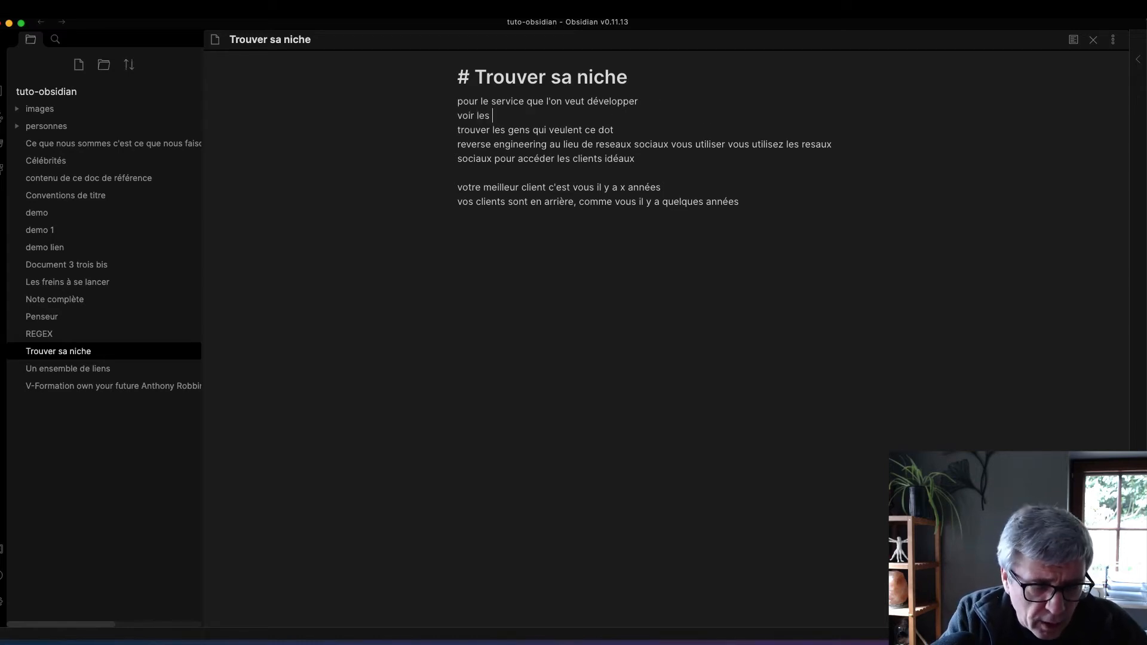
text([[caté)
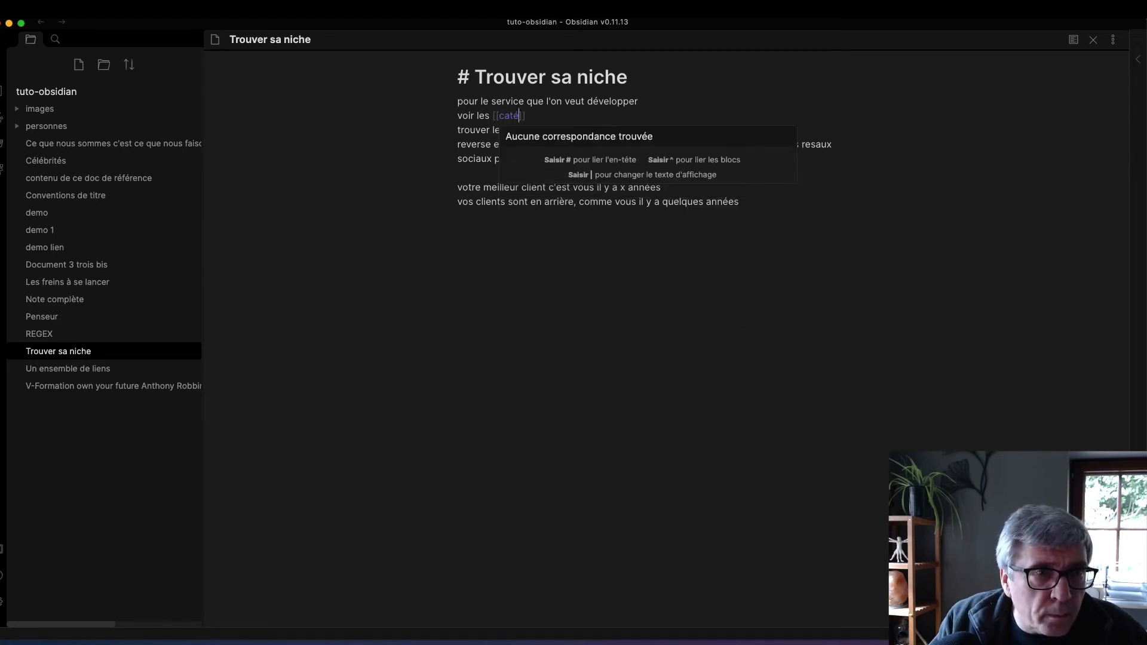
click(509, 115)
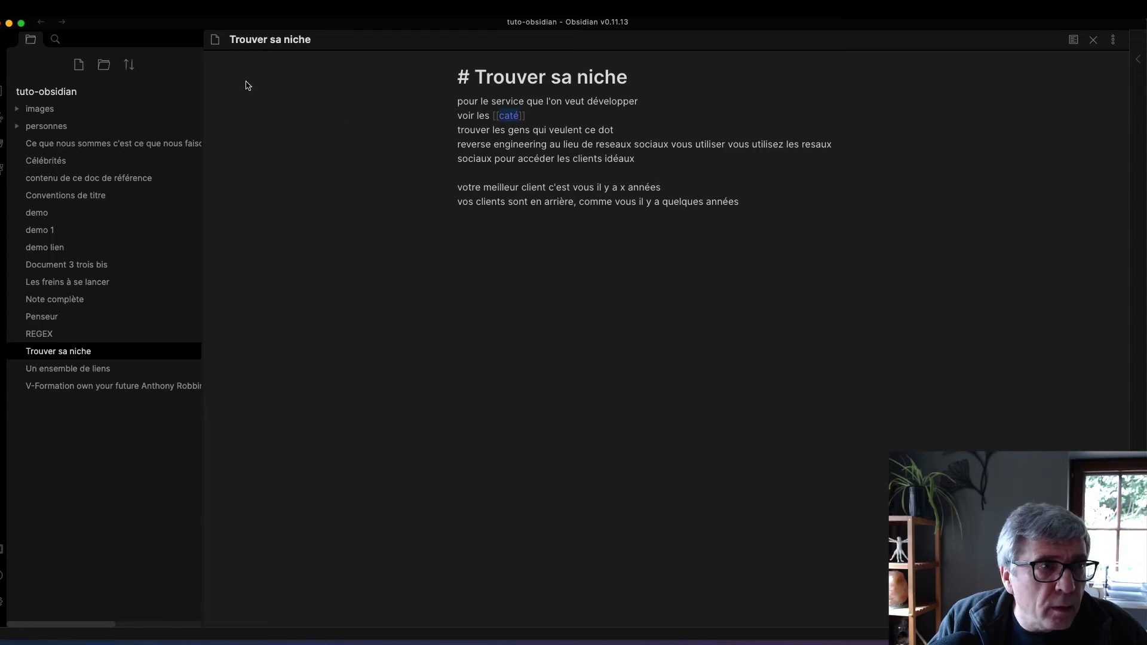
- Look up the product categories heading in the V-Formation note and return to the "Trouver sa niche" note
click(41, 22)
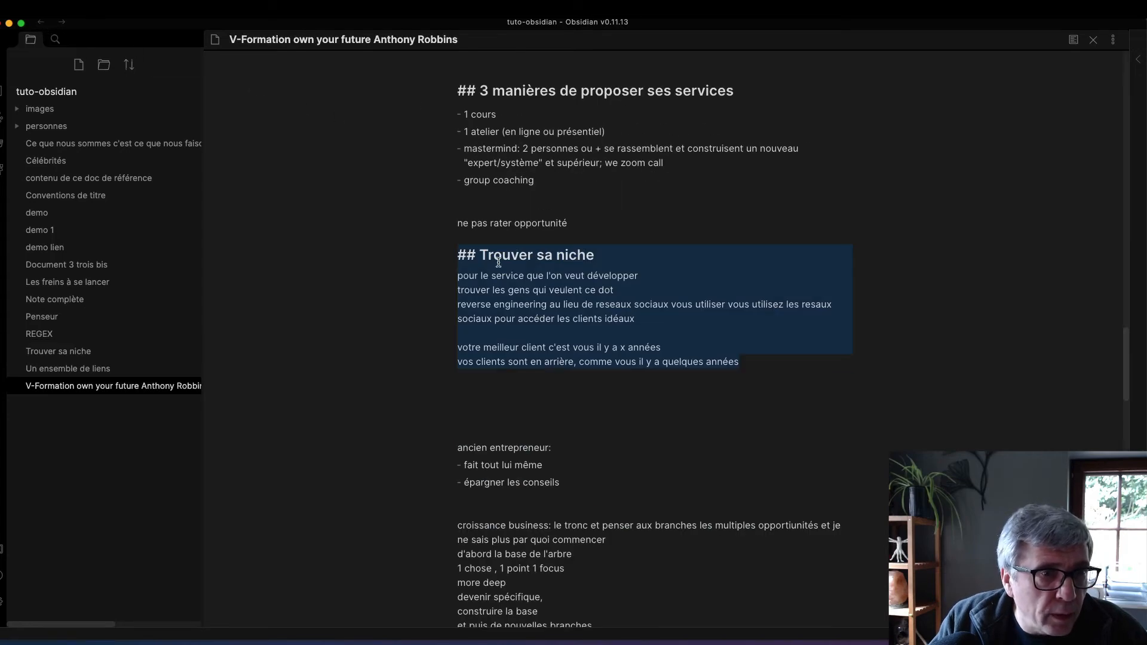
scroll(497, 178, up, 5)
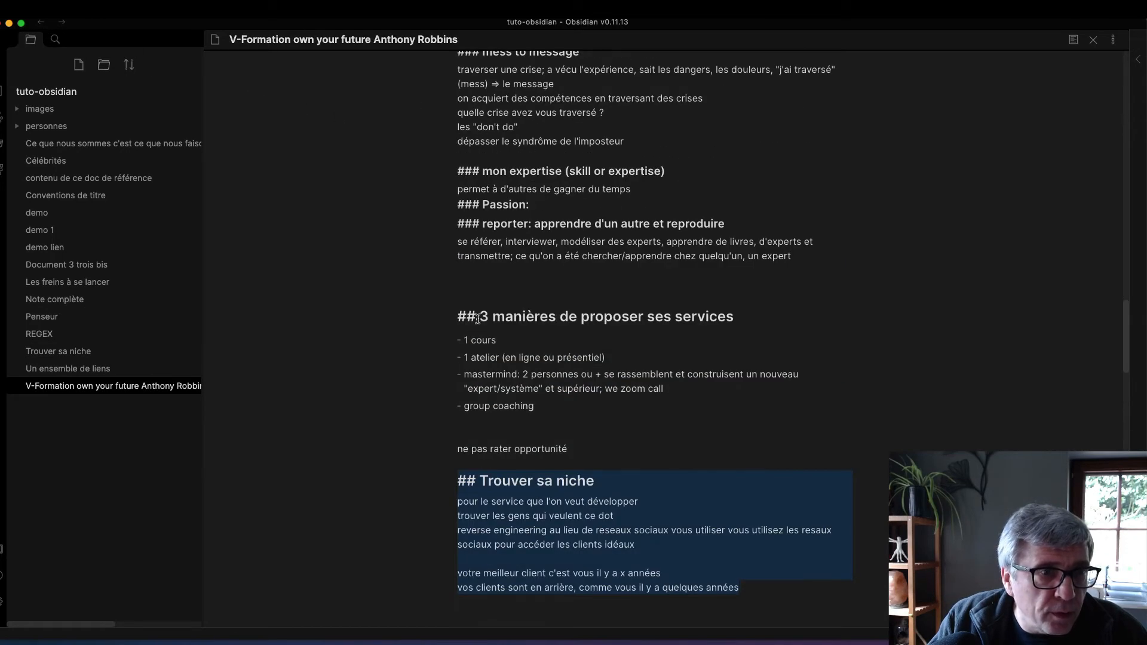
scroll(477, 318, up, 3)
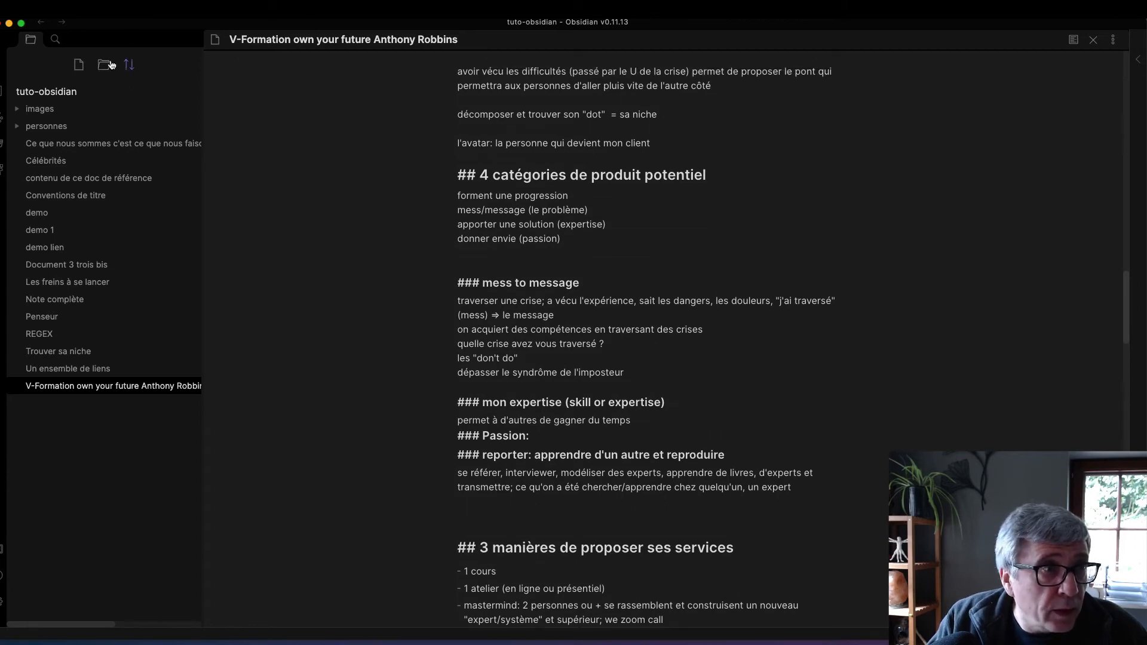
click(62, 22)
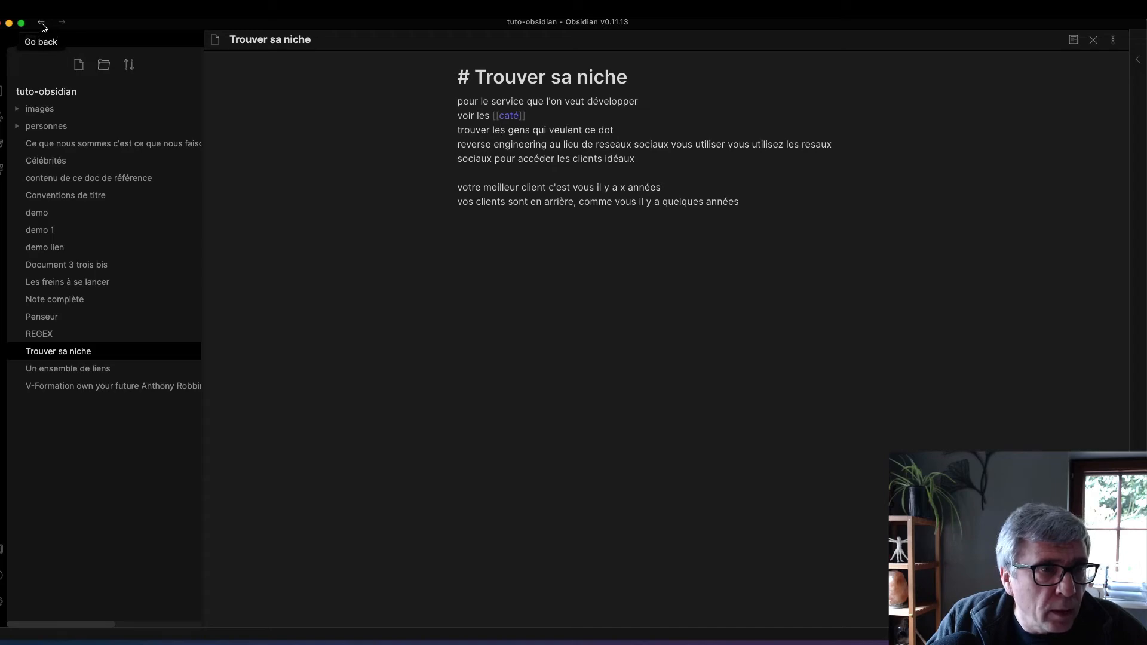
- Copy the "4 catégories de produit potentiel" section with all its subsections from the V-Formation note and create a new note, selecting its placeholder title
click(42, 23)
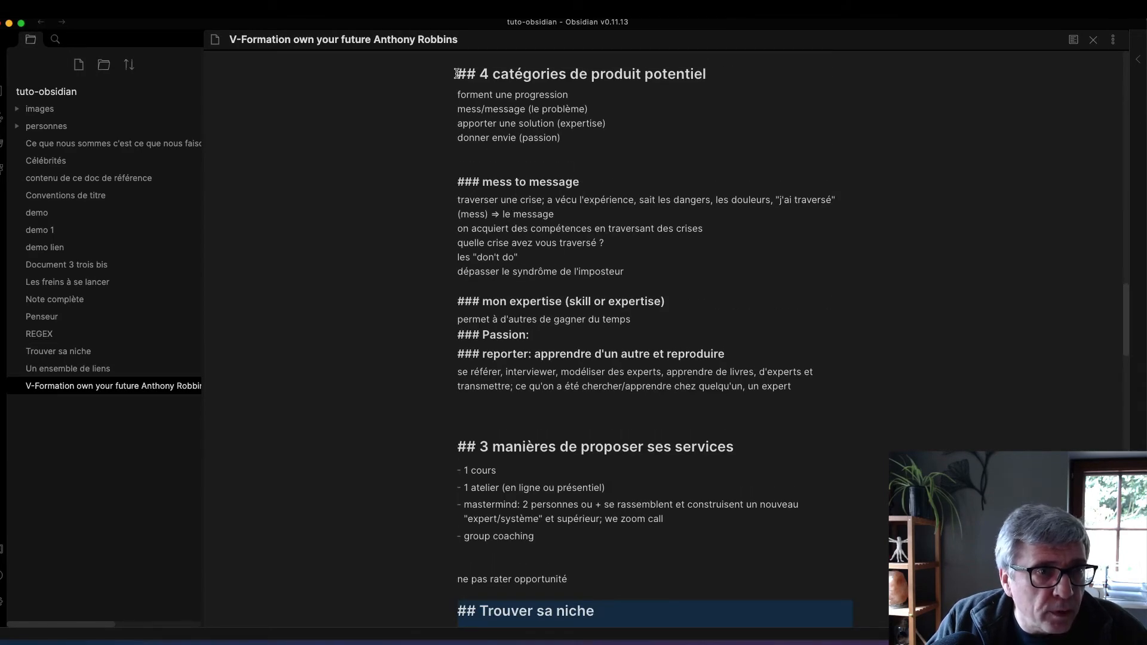
drag(455, 72, 739, 408)
key(super+c)
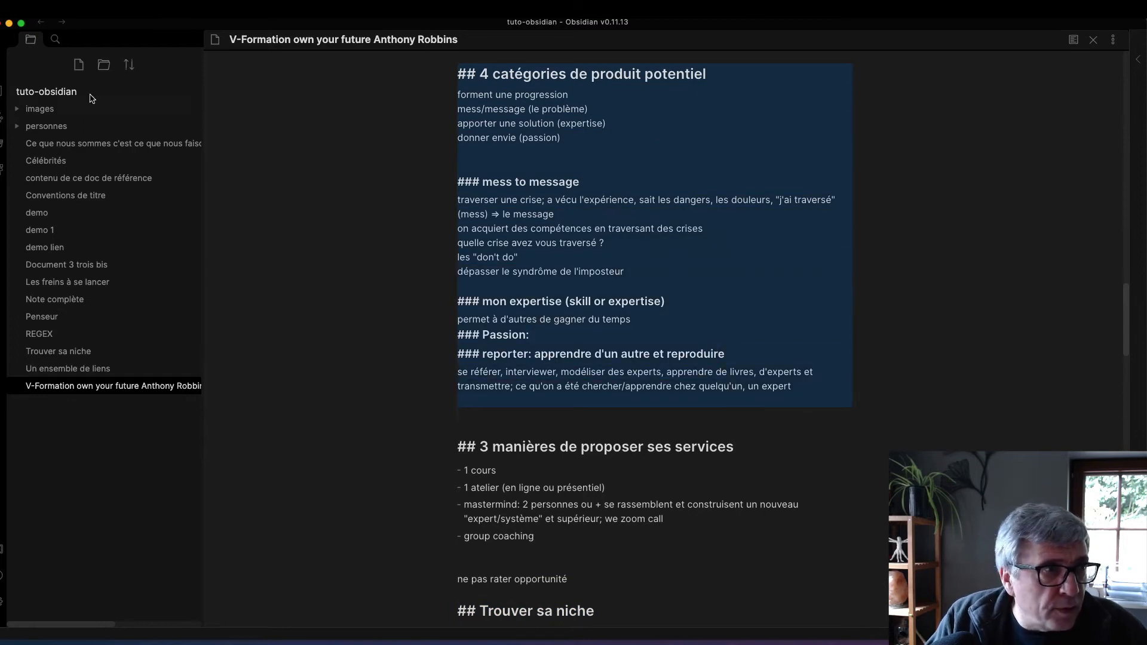
click(78, 64)
double_click(517, 77)
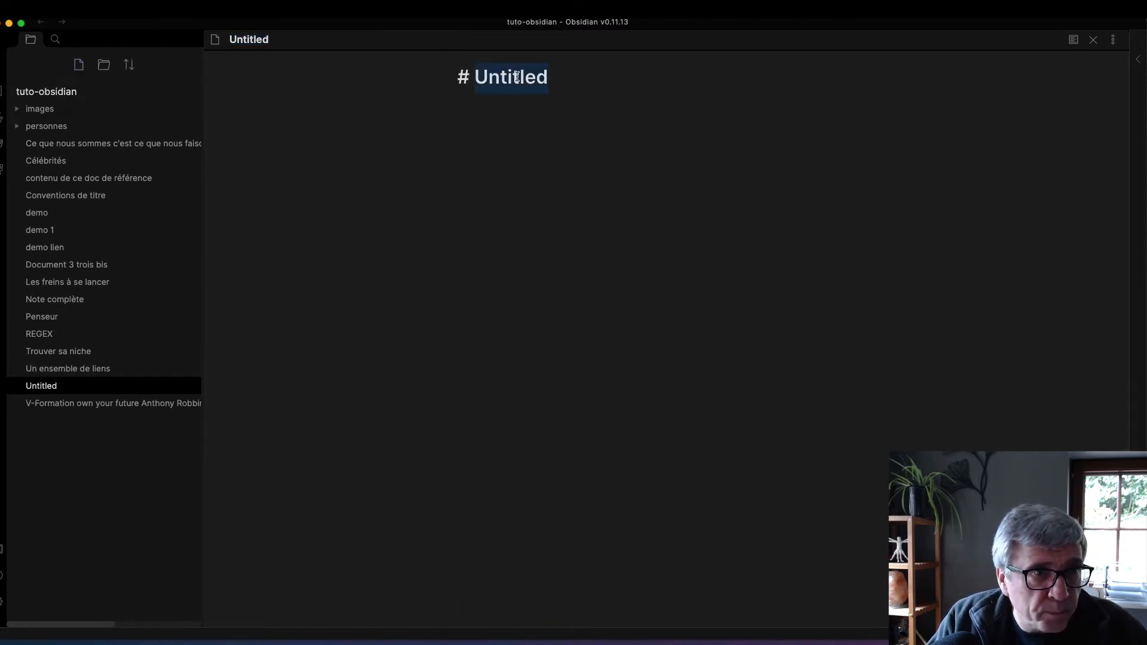
text(### mess to message traverser une crise; a vécu l'expérience, sait les dangers, les douleurs, "j'ai traversé" (mess) ⇒ le message on acquiert des compétences en traversant des crises quelle crise avez vous traversé ? les "don't do" dépasser le syndrôme de l'imposteur  ### mon expertise (skill or expertise) permet à d'autres de gagner du temps ### Passion: ### reporter: apprendre d'un autre et reproduire se référer, interviewer, modéliser des experts, apprendre de livres, d'experts et transmettre; ce qu'on a été chercher/apprendre chez quelqu'un, un expert)
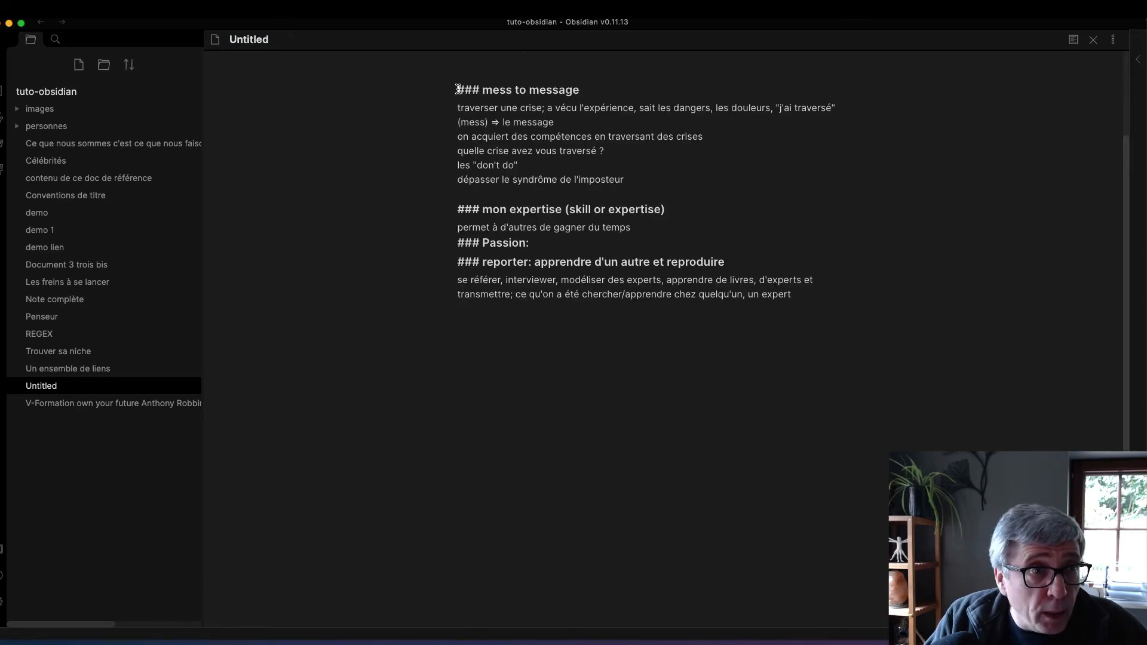
key(Delete)
key(Delete)
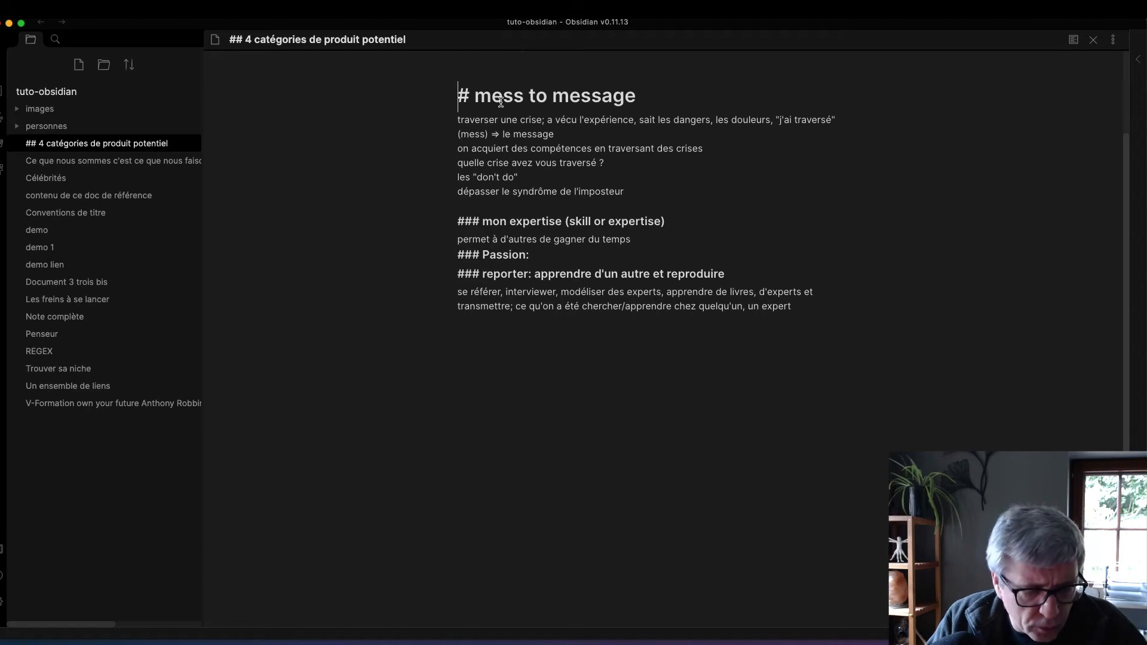
key(super+z)
key(super+z)
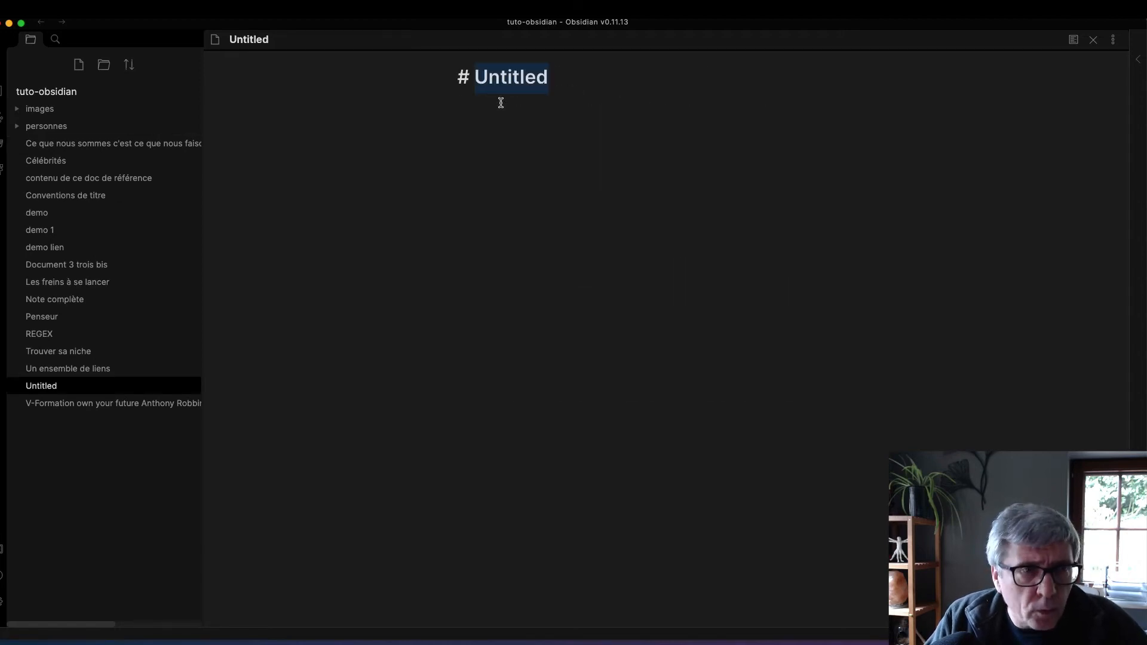
- Paste the copied section over the new note's placeholder title and remove the extra "##" before "4 catégories de produit potentiel"
key(super+v)
key(BackSpace)
key(BackSpace)
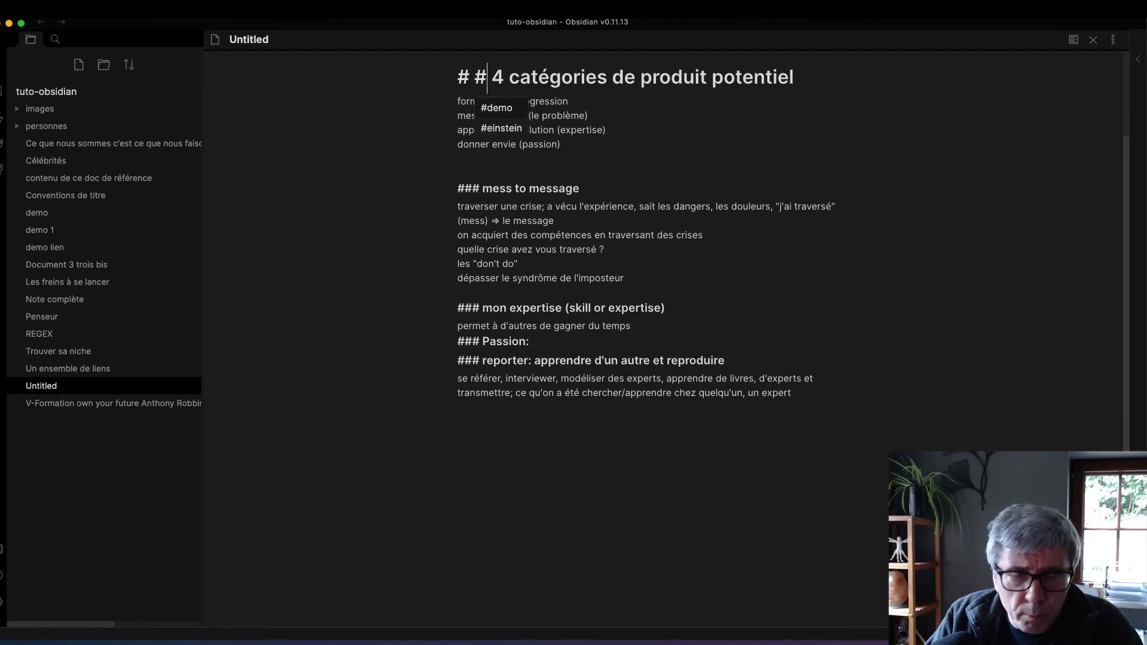
key(BackSpace)
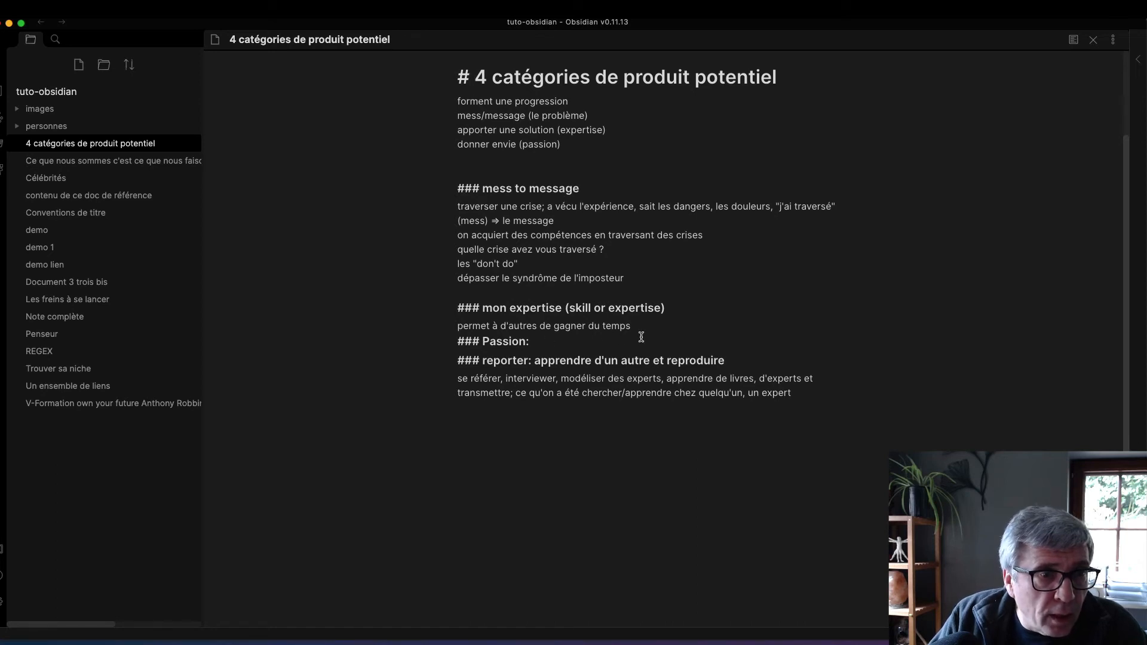
- Insert one blank line above and one below the "### Passion:" heading
click(668, 329)
key(Return)
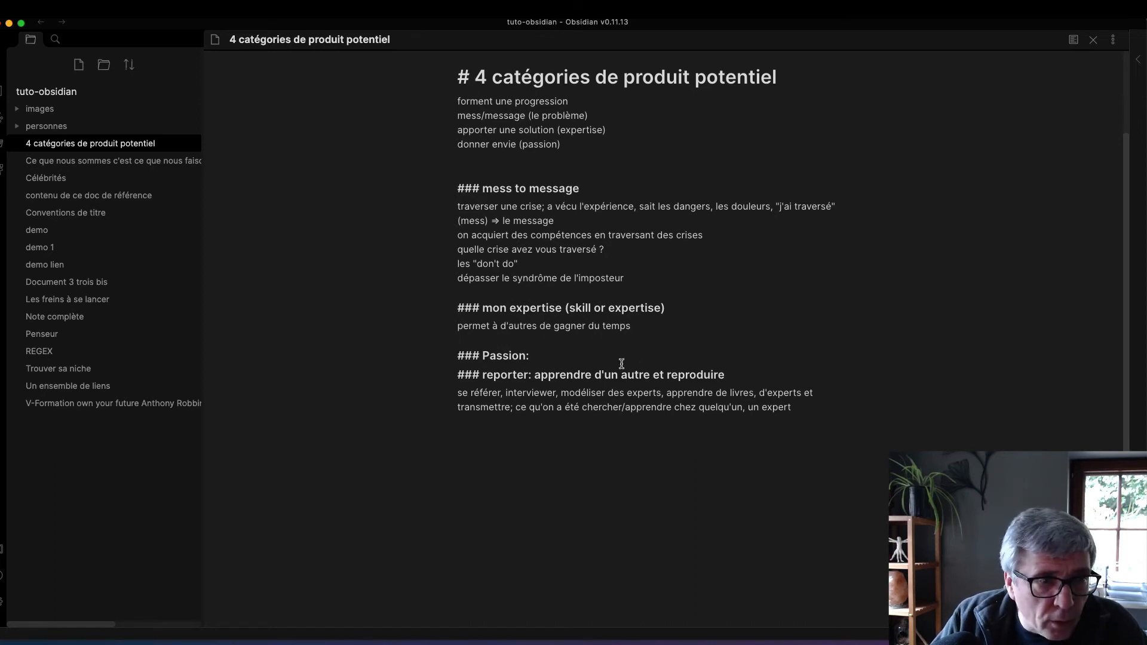
click(575, 359)
key(Return)
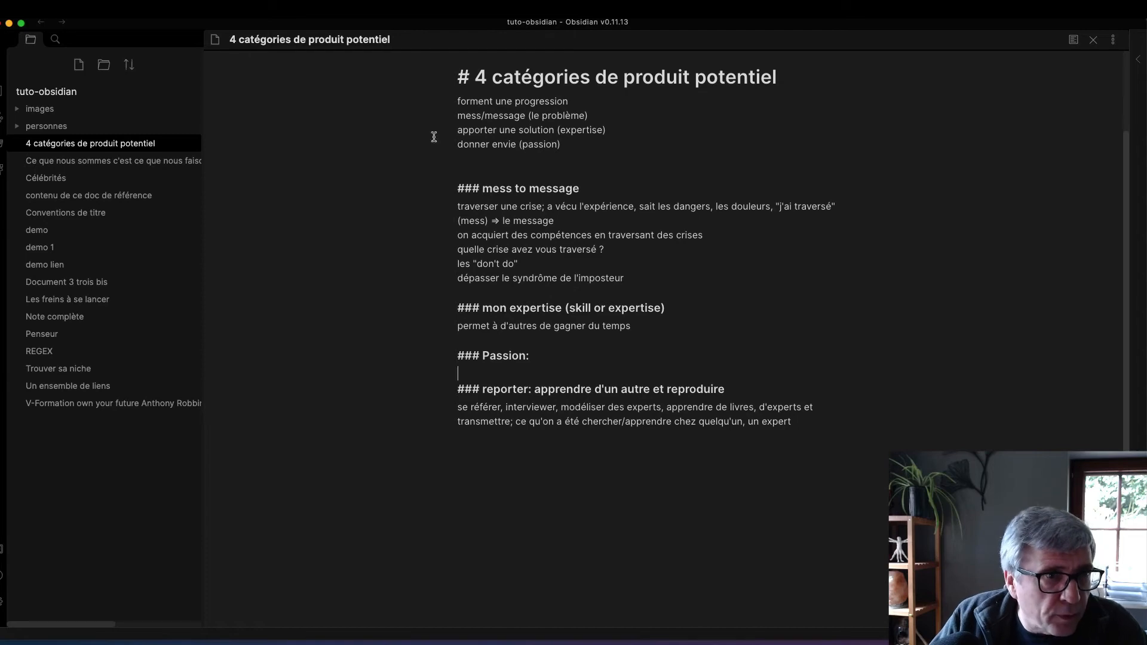
- In the V-Formation note, replace the "4 catégories de produit potentiel" heading text and section content with a link to the note of that name
click(41, 22)
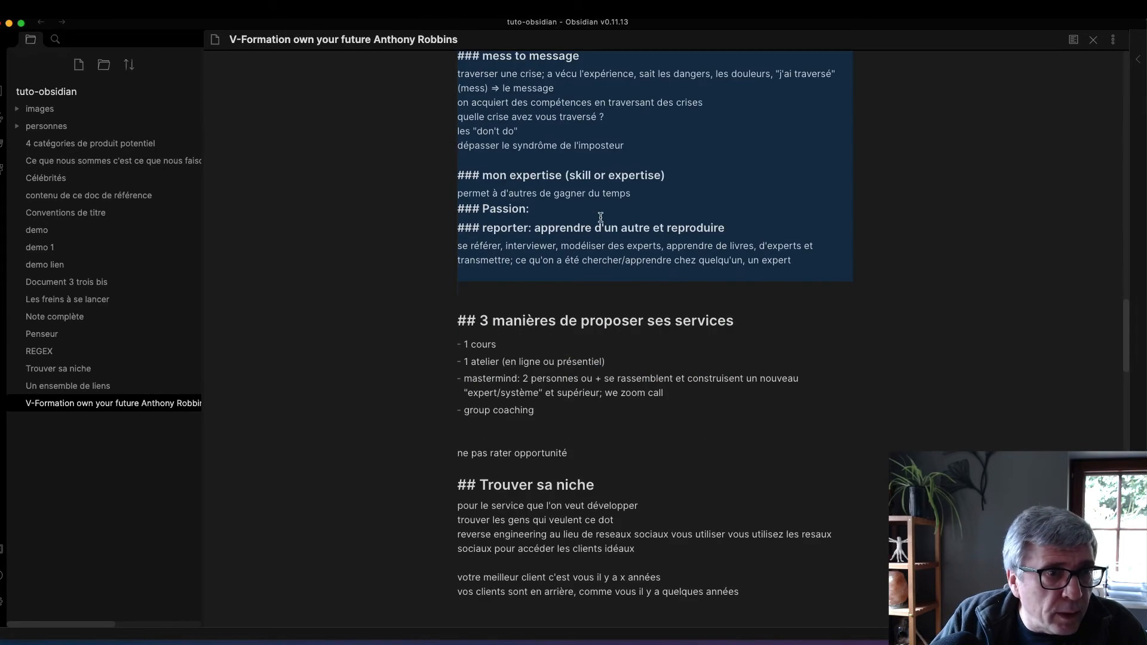
scroll(548, 197, up, 4)
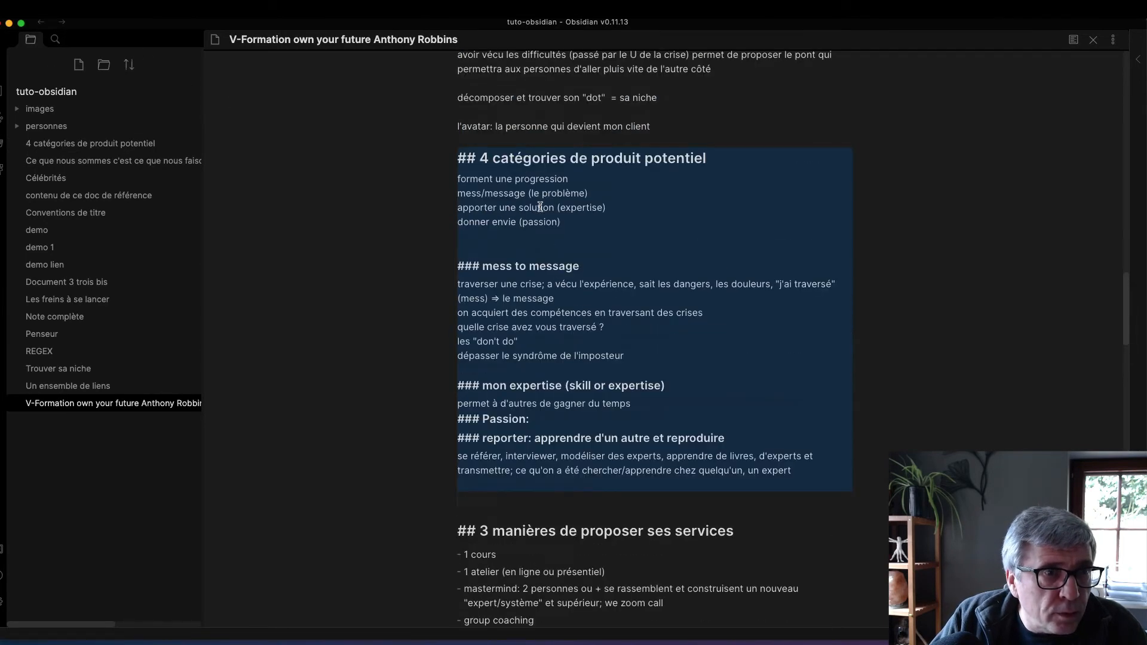
drag(483, 158, 836, 457)
text([[)
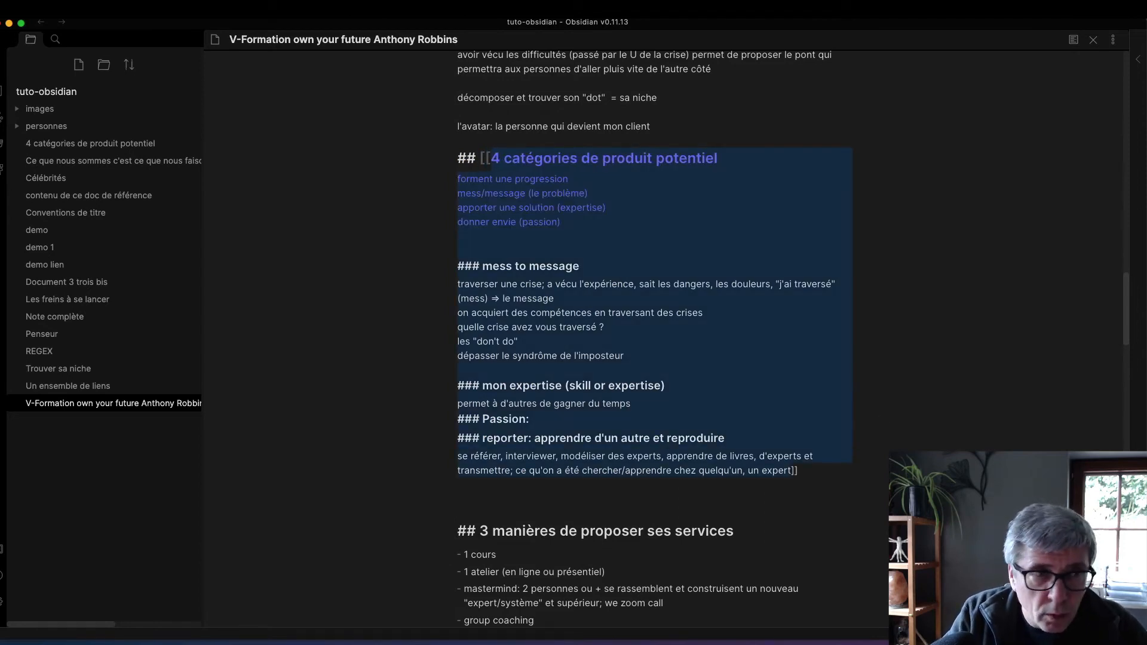
key(BackSpace)
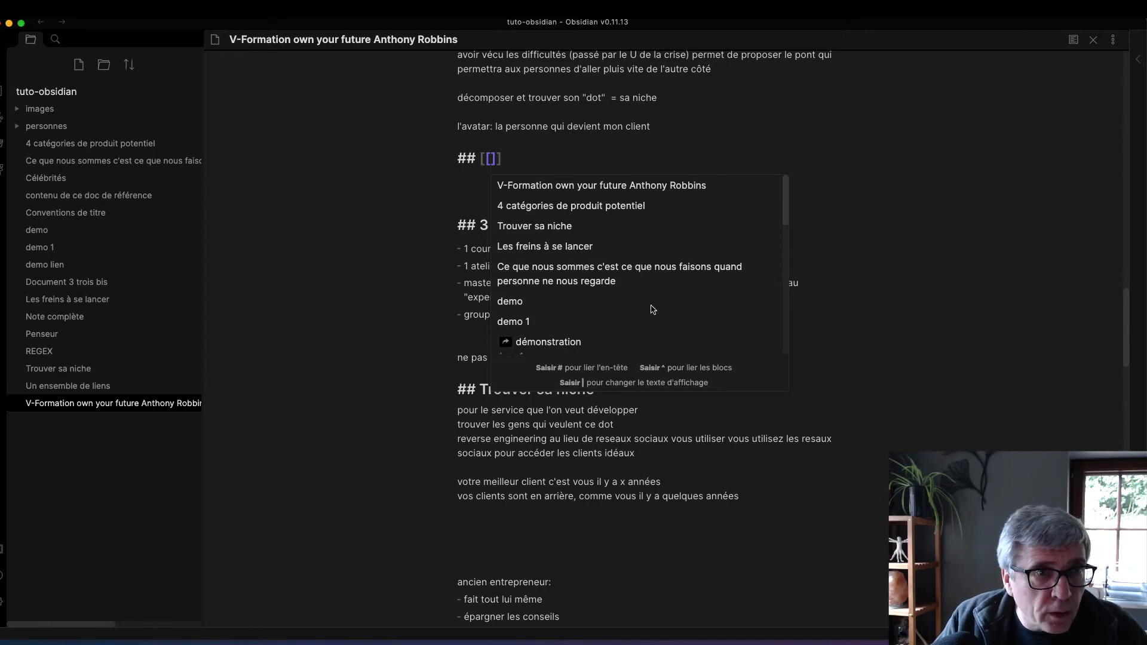
click(571, 205)
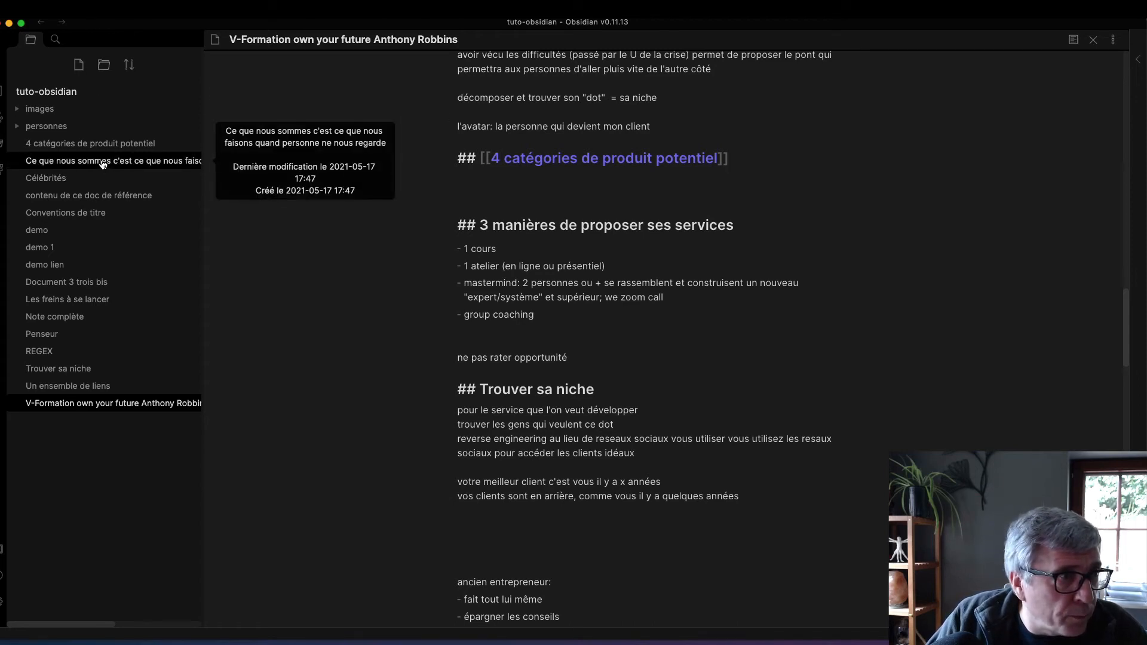
- In the "Trouver sa niche" note, replace the [[caté]] link with a link to "4 catégories de produit potentiel"
click(82, 370)
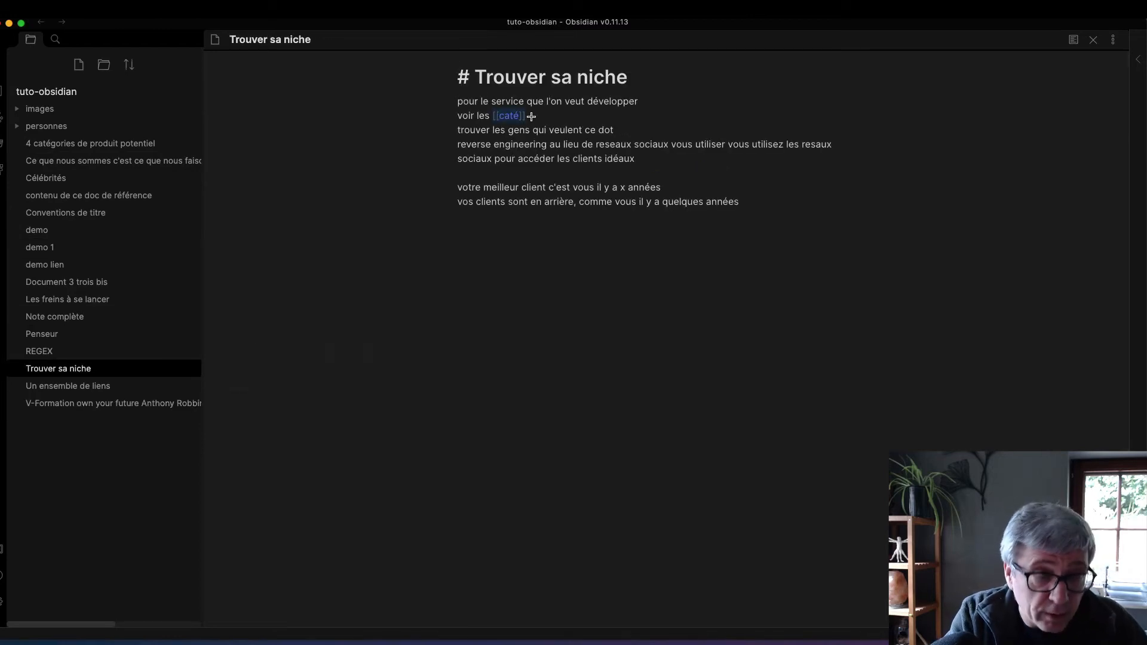
text([[)
key(BackSpace)
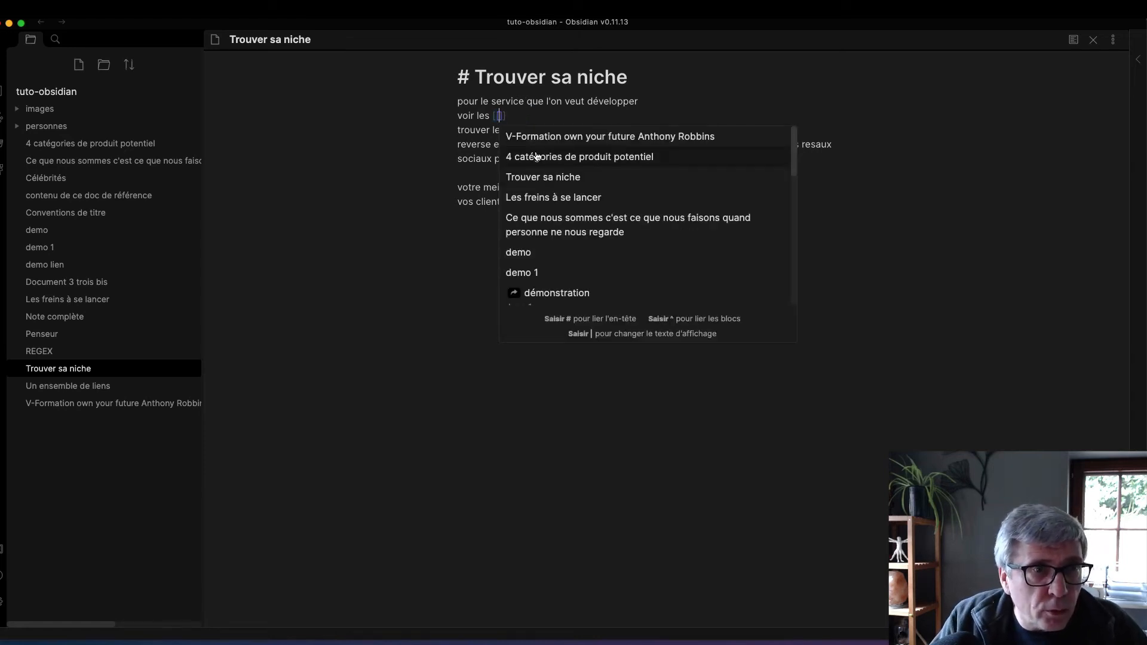
click(534, 157)
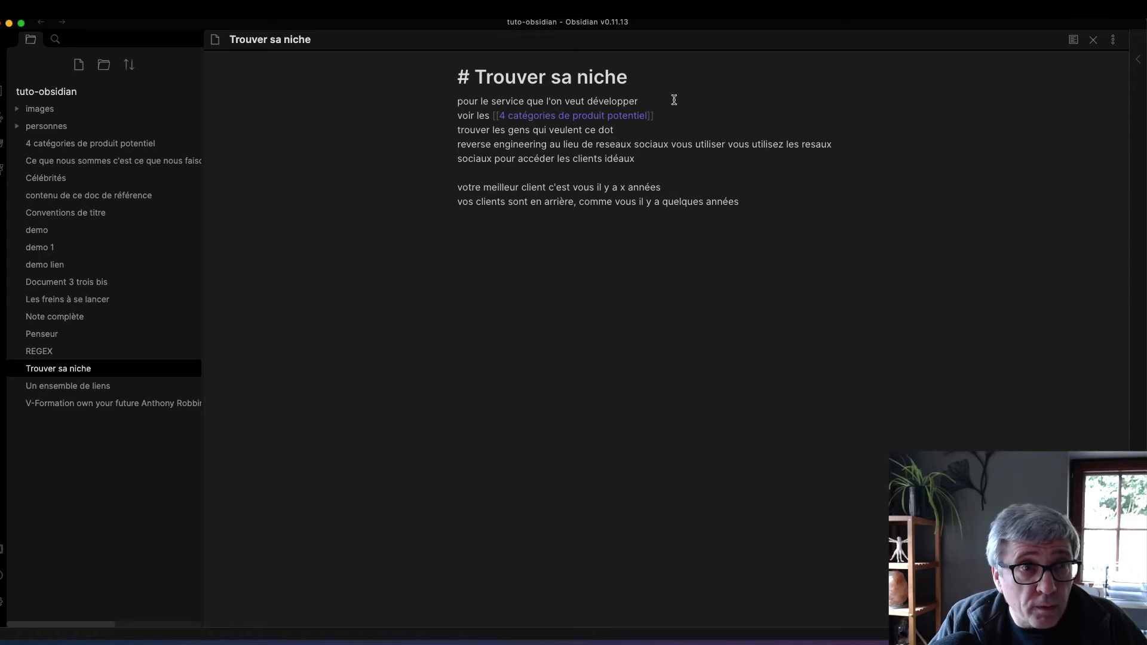
- Add a blank line above "trouver les gens qui veulent ce dot" and append "(dot= niche, public réduit)" to that line
click(458, 129)
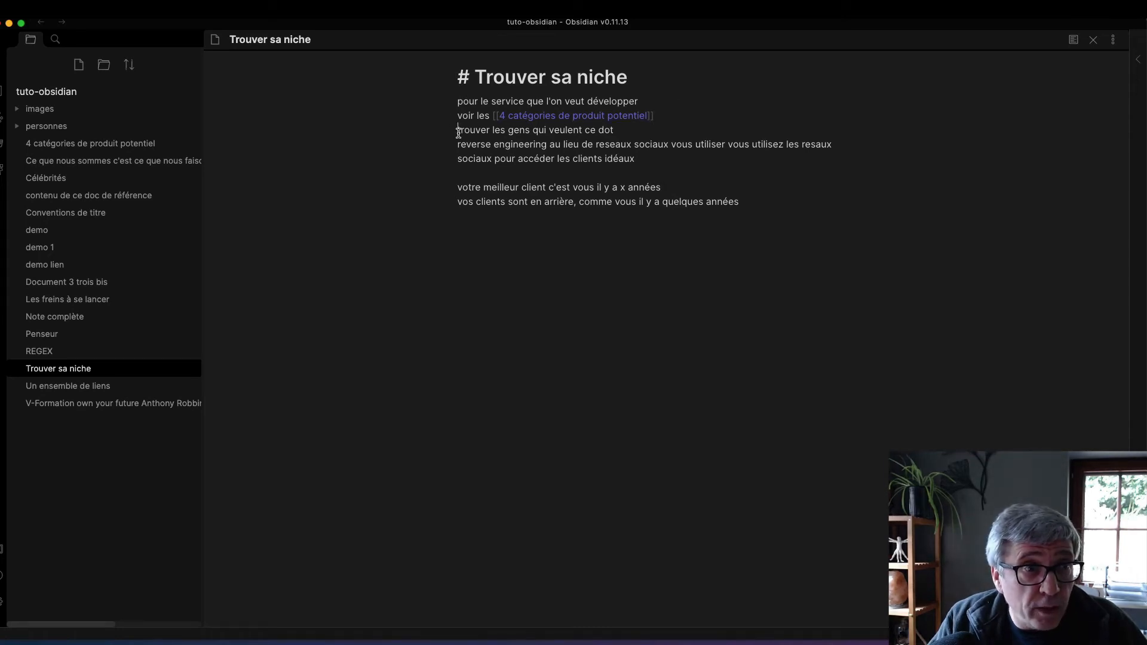
key(Return)
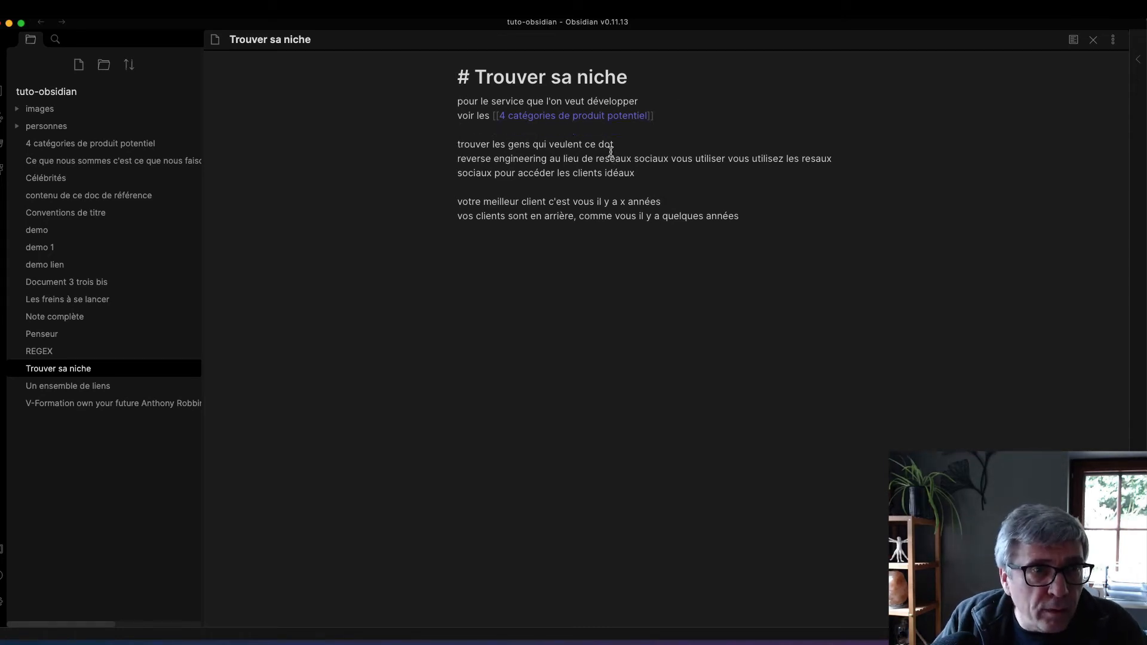
click(619, 144)
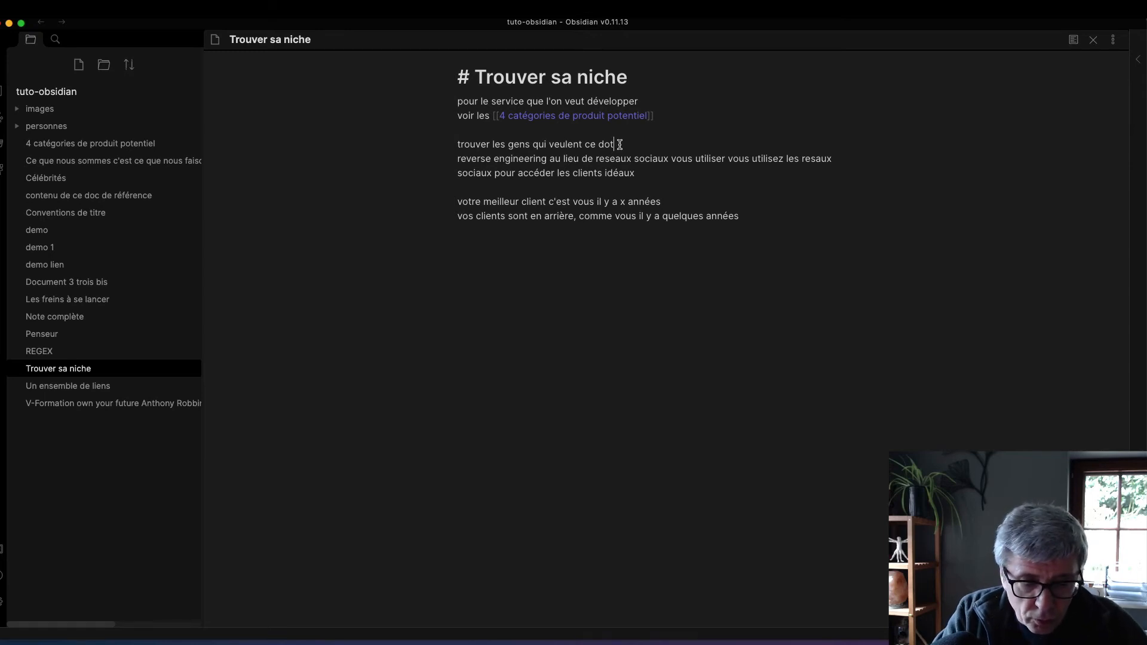
text((dot)
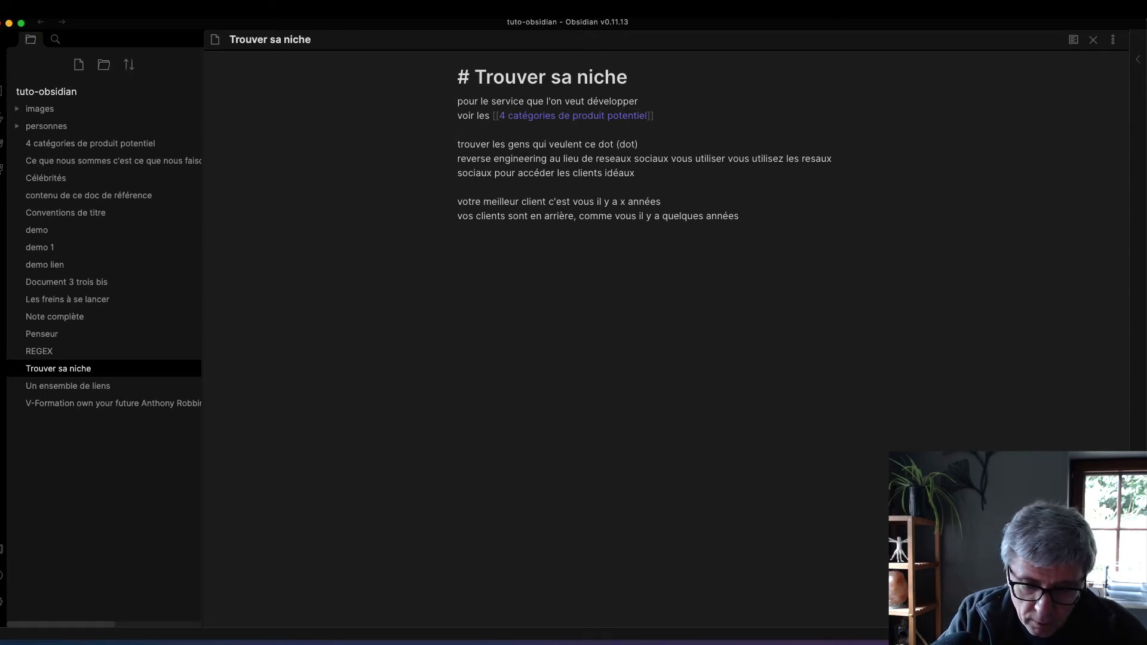
text(= )
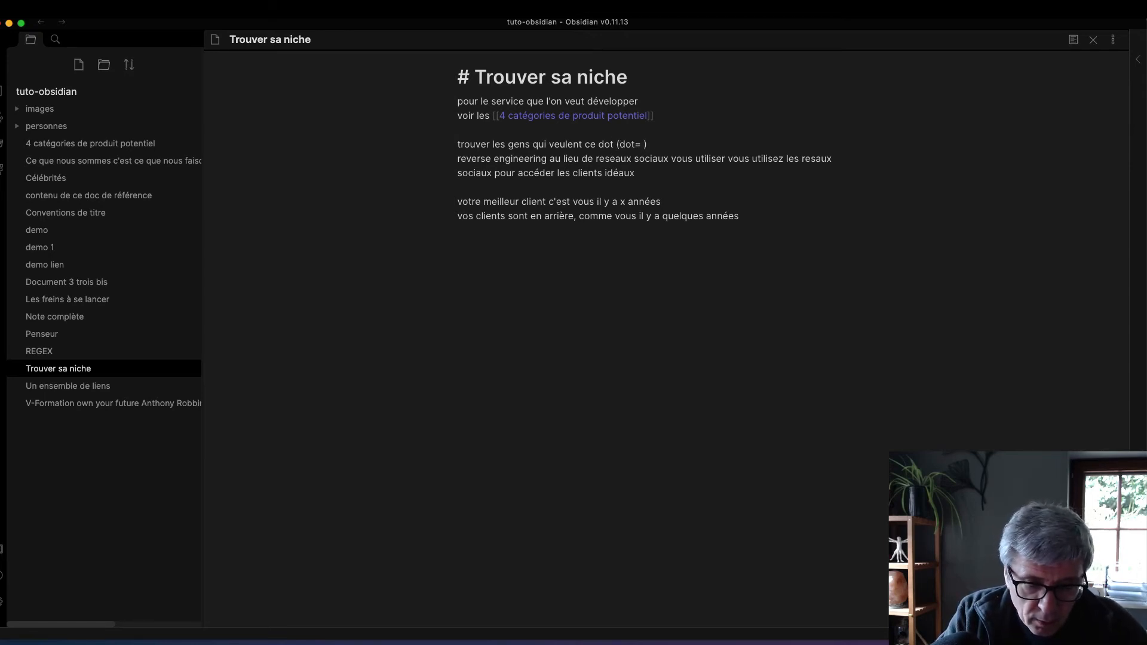
text(niche,)
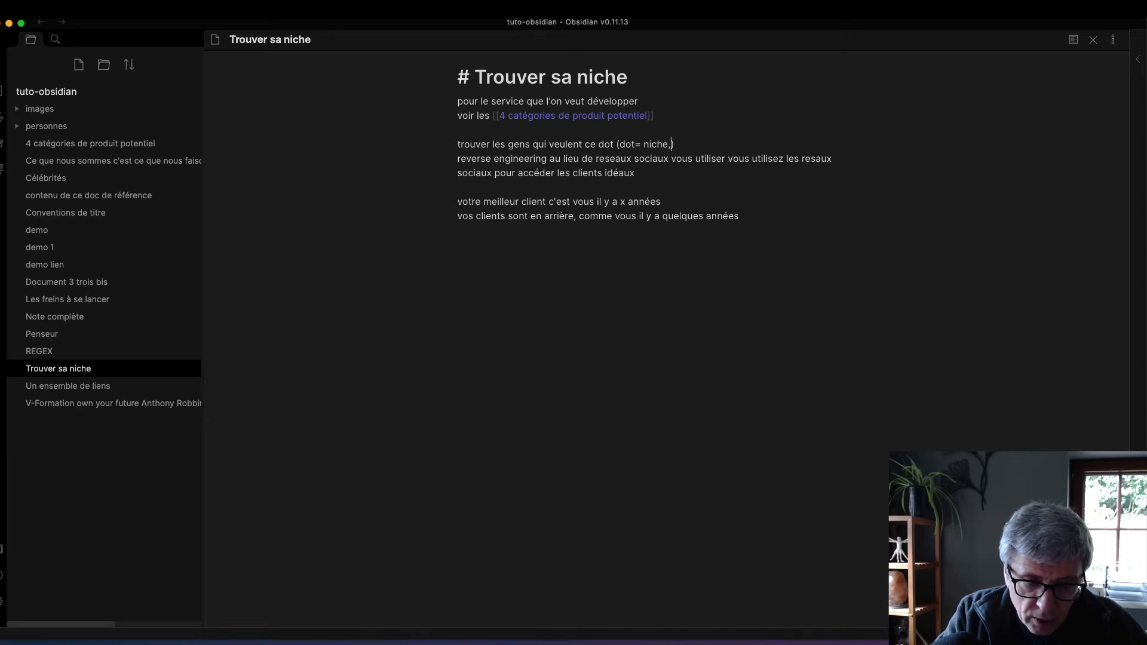
text( public ré)
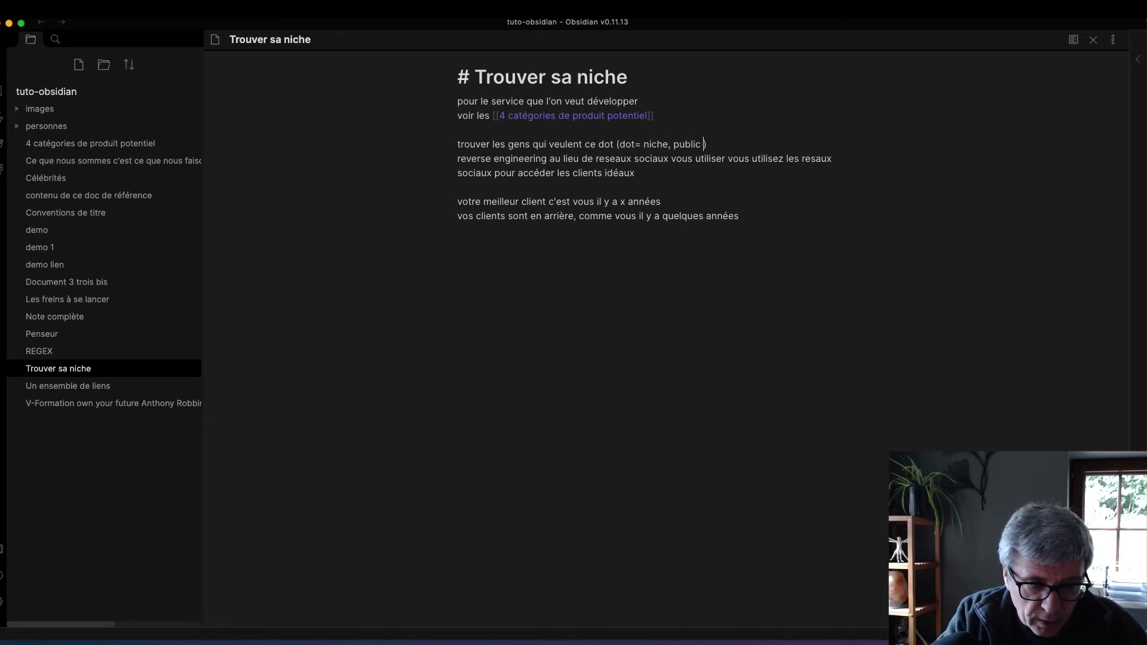
text(duit)
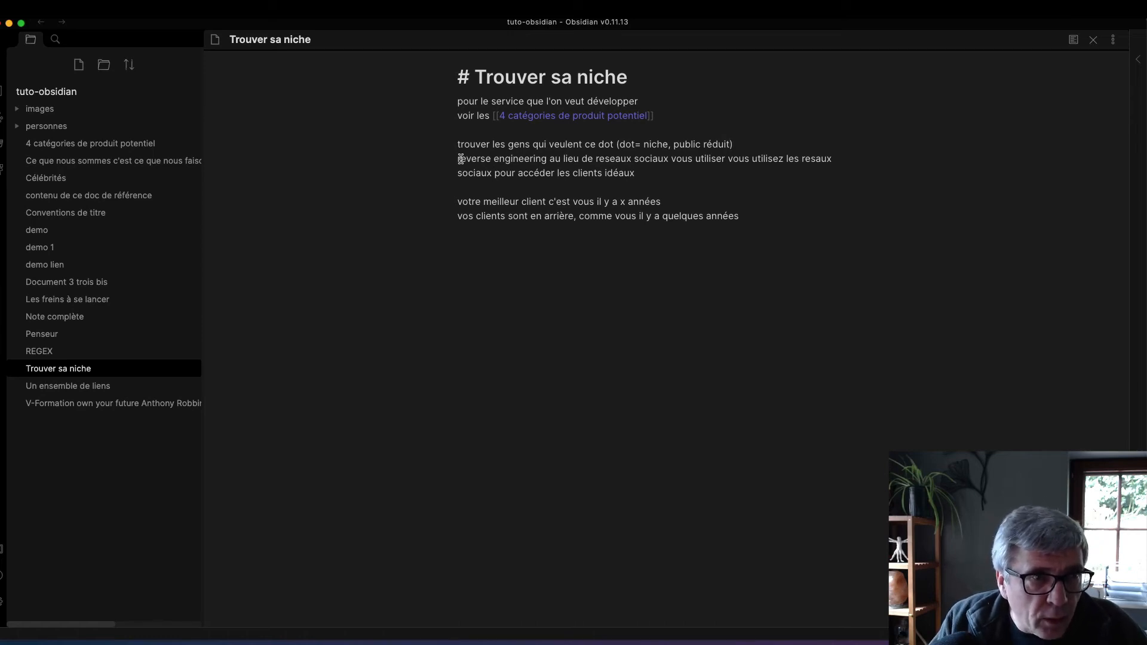
- Separate the "reverse engineering" line with a blank line above it and capitalise its first letter
click(456, 160)
key(Return)
key(Delete)
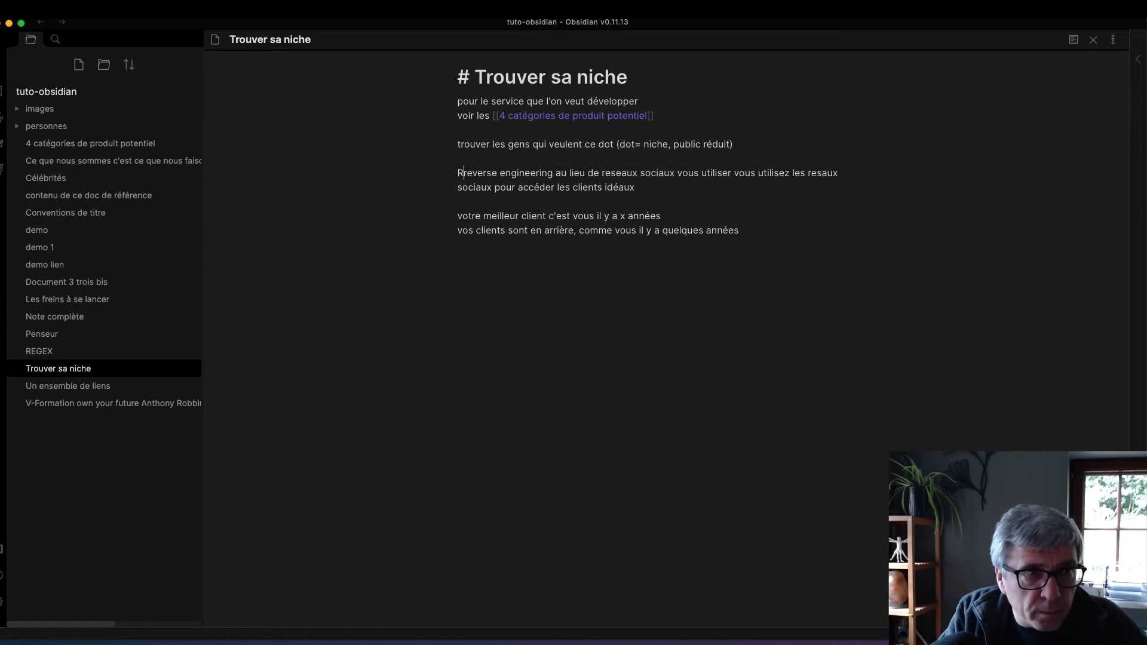
text(R)
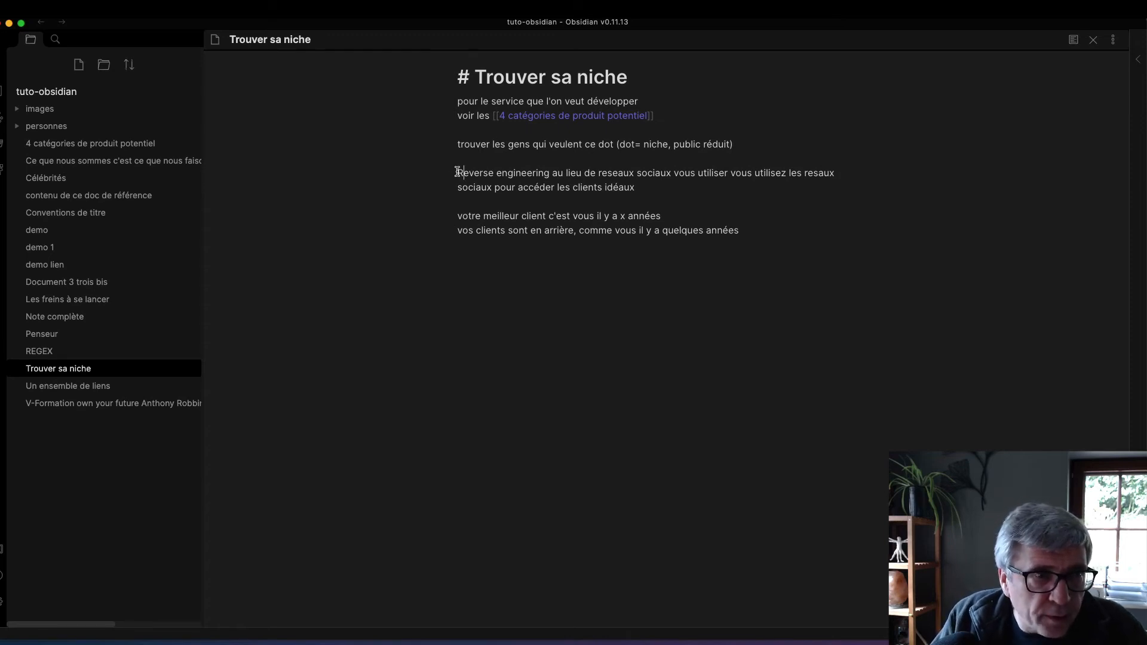
- Move the text from "Reverse engineering" to "les resaux" into the V-Formation note as item 3 below "actuellement: recherche info ⇒ on line"
drag(455, 173, 839, 172)
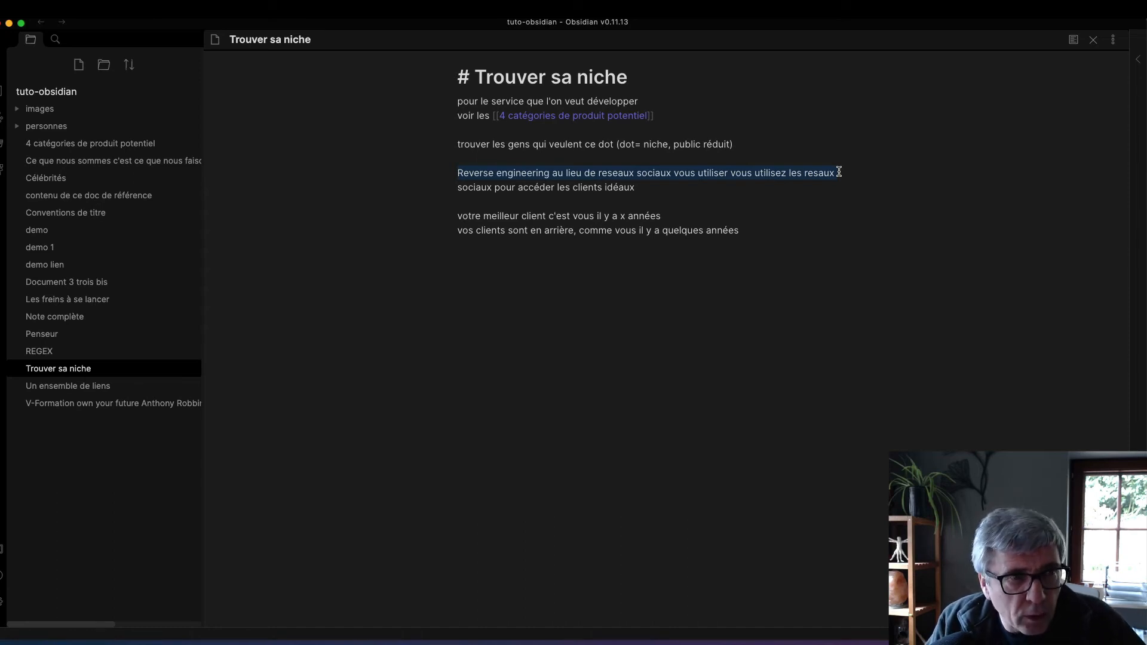
key(BackSpace)
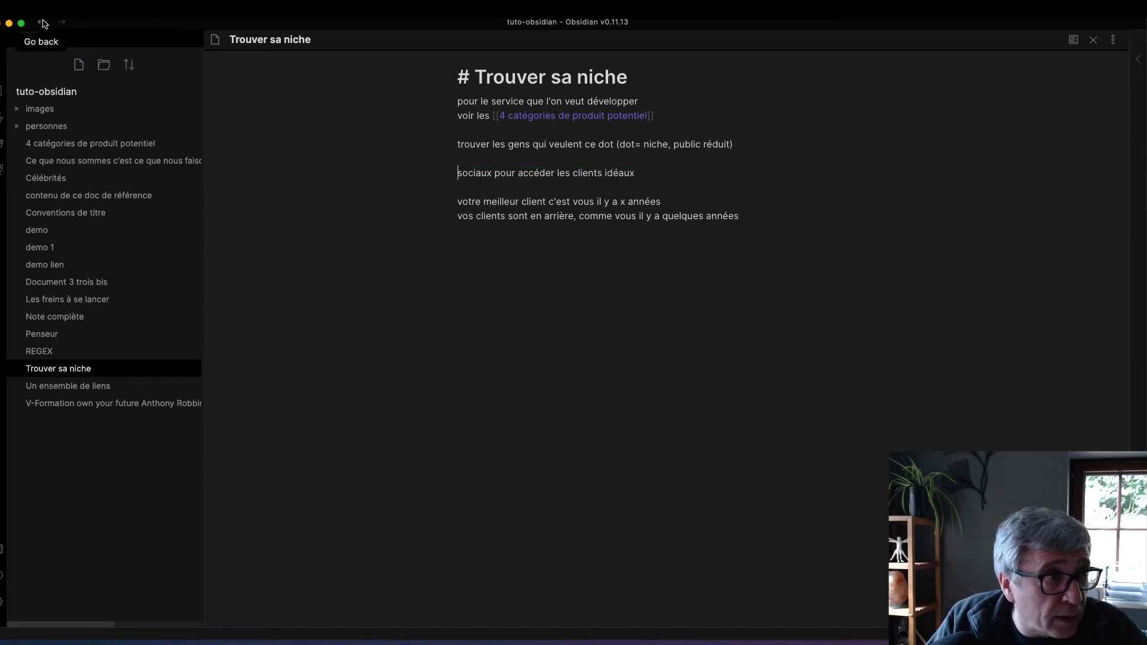
click(43, 23)
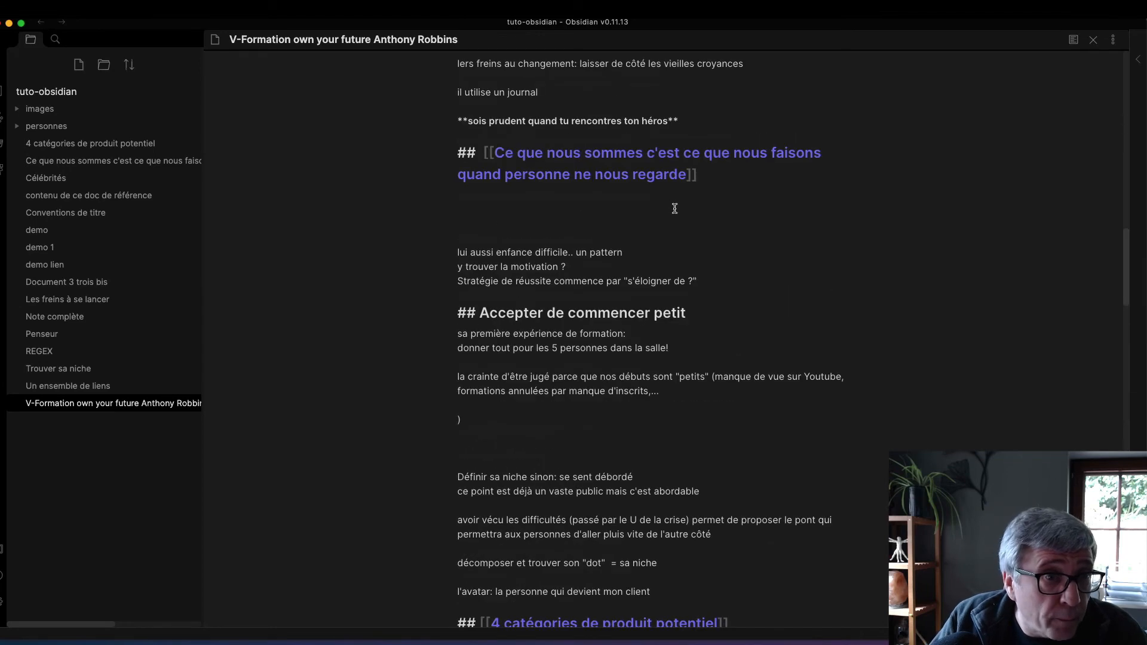
scroll(676, 218, up, 10)
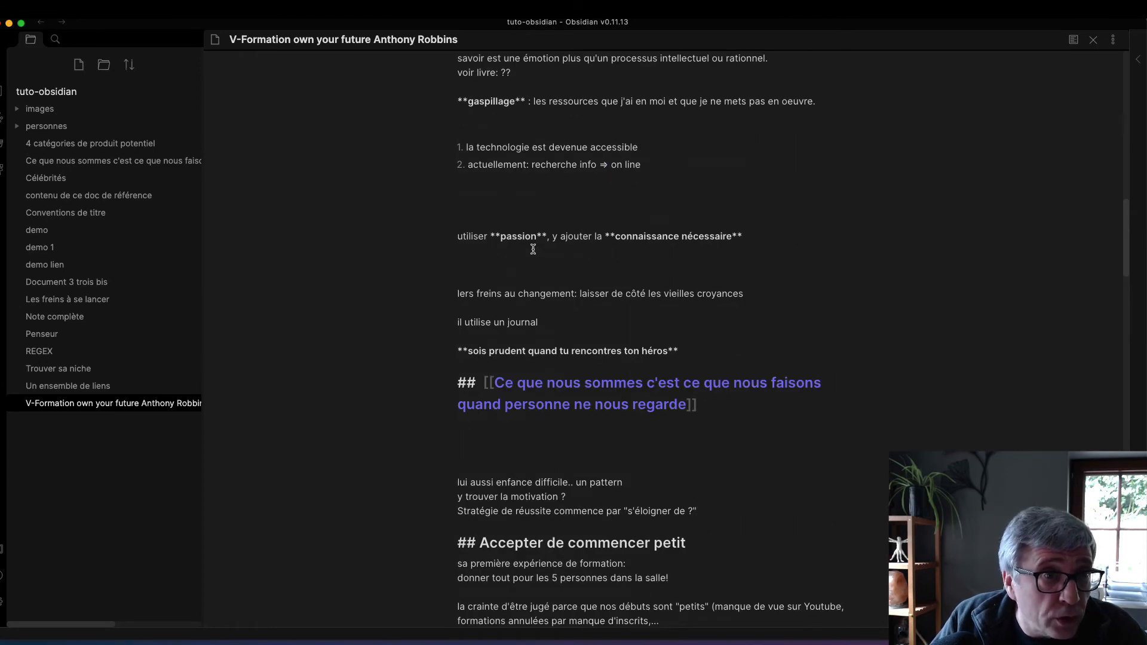
click(658, 166)
scroll(658, 167, down, 1)
key(Return)
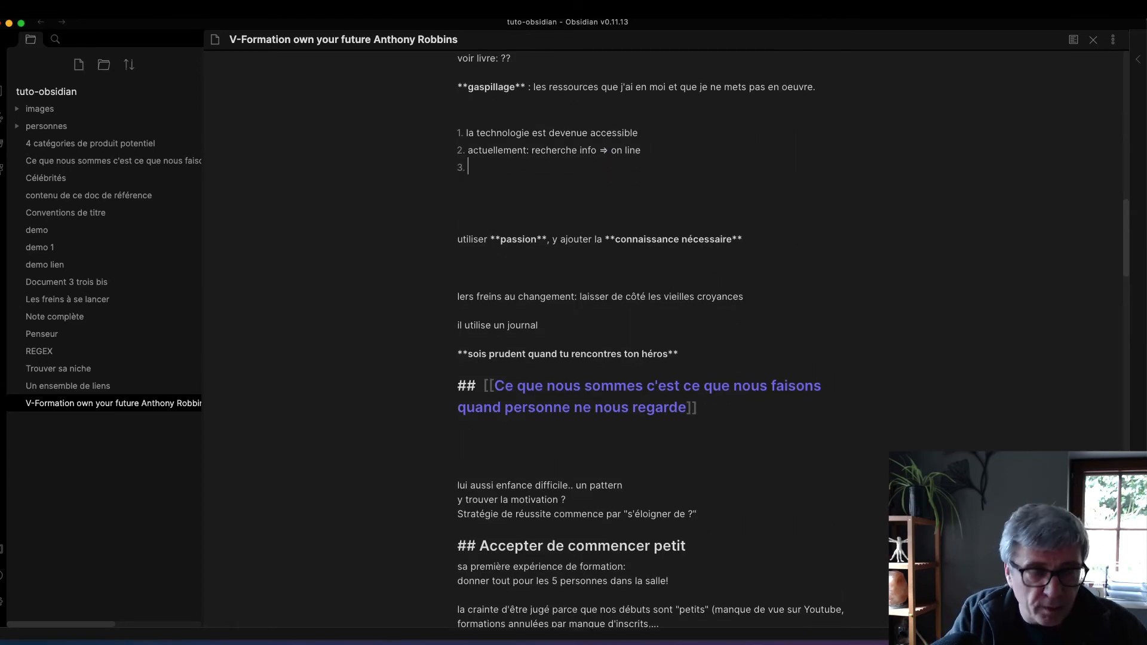
text(Reverse engineering au lieu de reseaux sociaux vous utiliser vous utilisez les resaux)
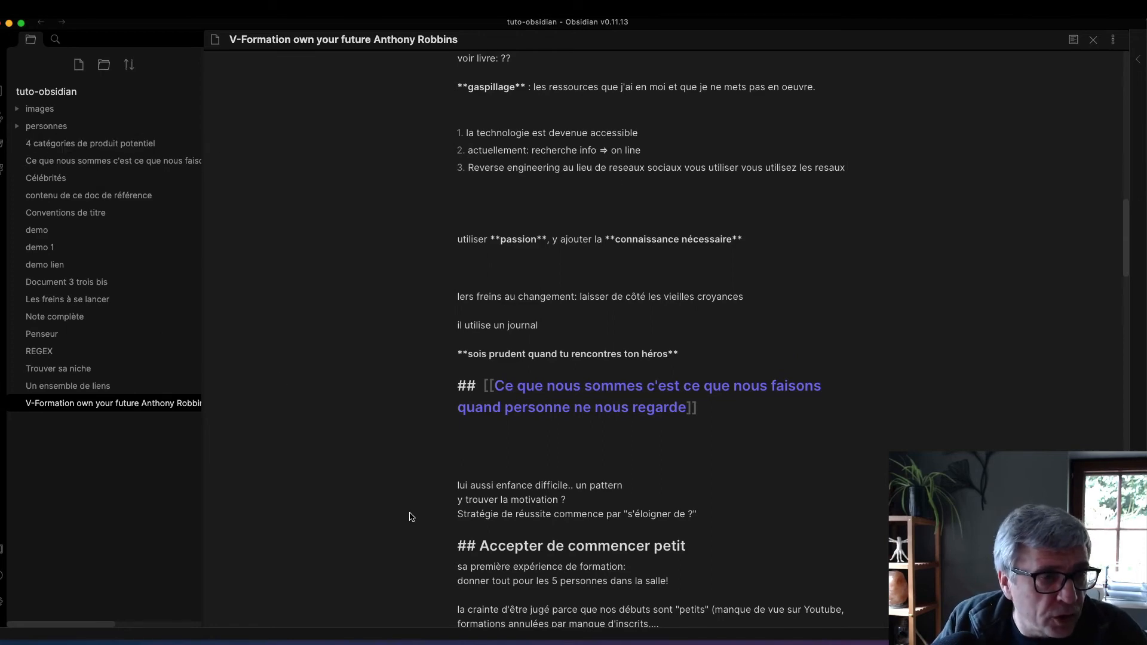
scroll(410, 514, down, 10)
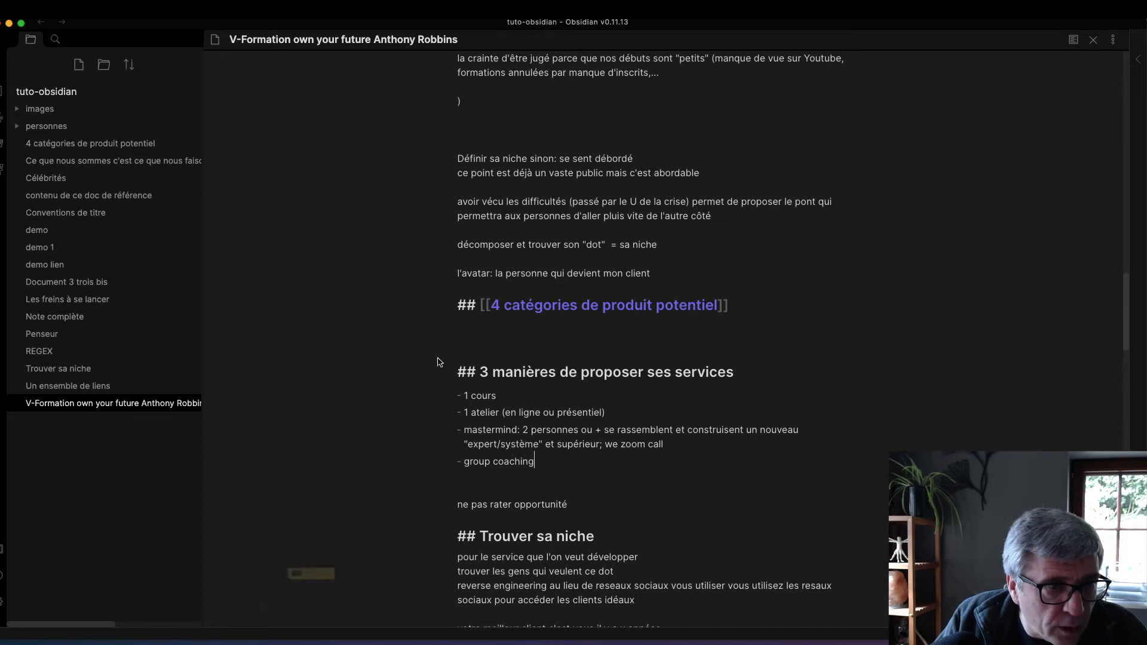
- Copy the "3 manières de proposer ses services" section with its bullet list into a new note, replacing the default title
double_click(466, 373)
shift+click(584, 467)
key(super+c)
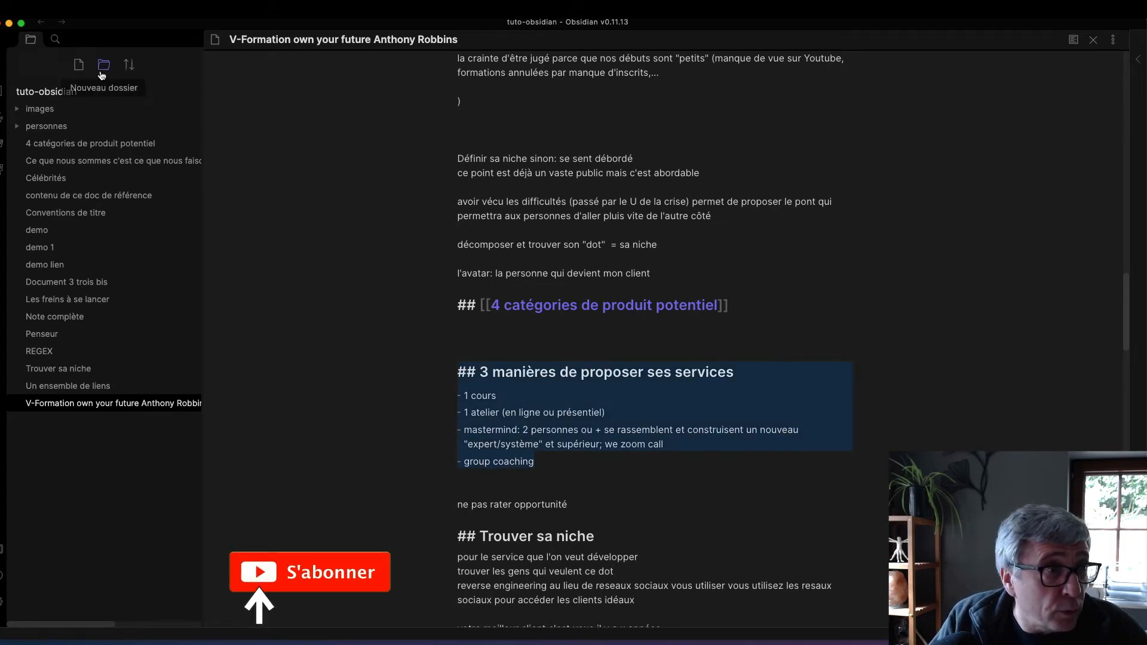
click(78, 64)
double_click(491, 77)
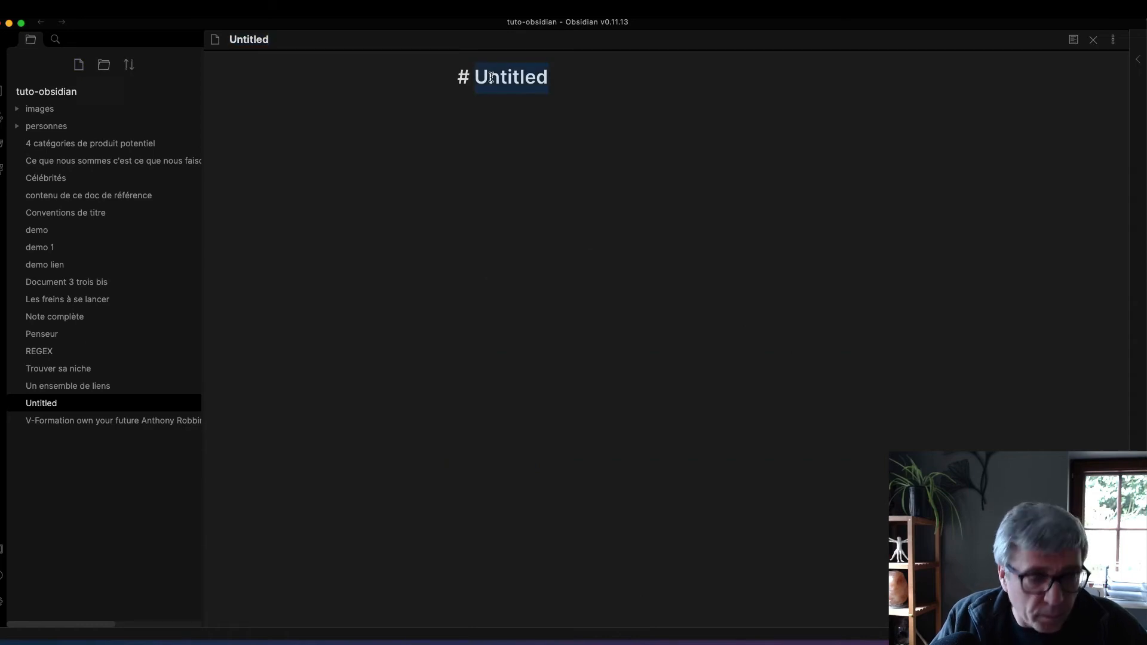
key(super+v)
- Clean up the new note's title by removing the extra "##" and the number, so it reads "Manières de proposer ses services"
drag(475, 76, 508, 79)
key(BackSpace)
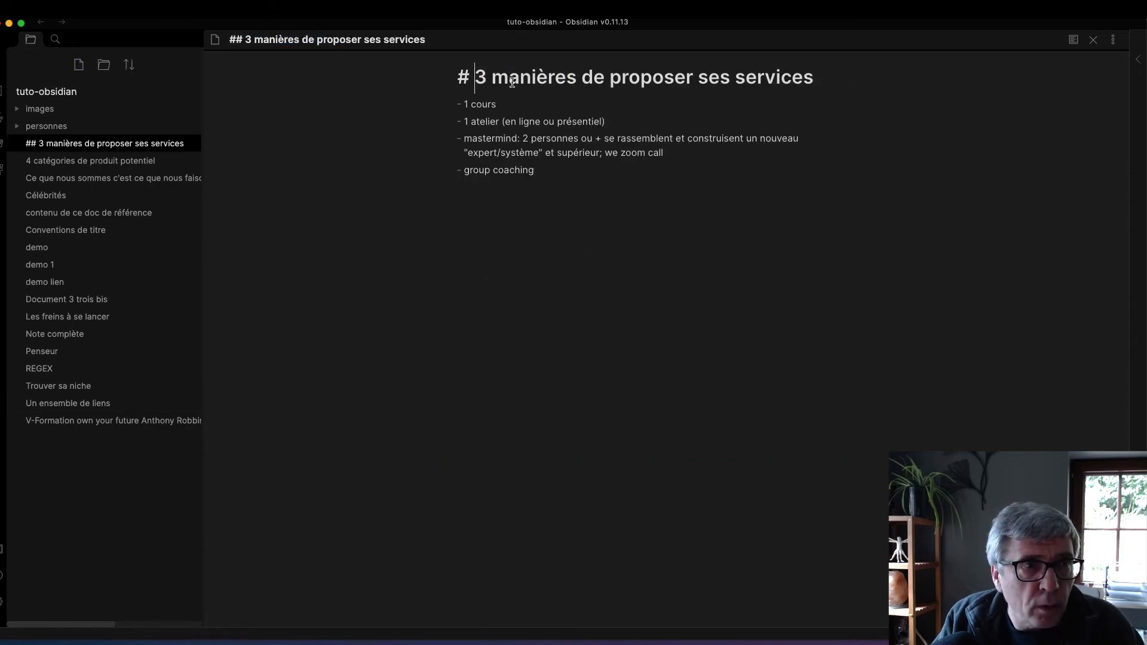
click(474, 79)
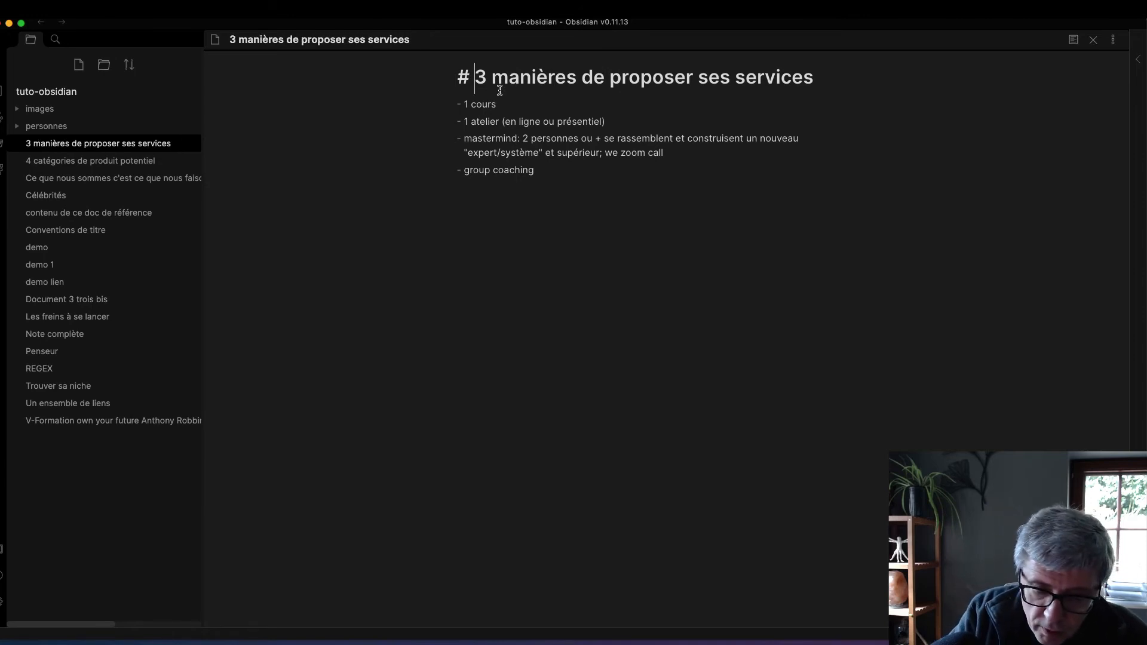
text(M)
key(Delete)
key(Delete)
key(Delete)
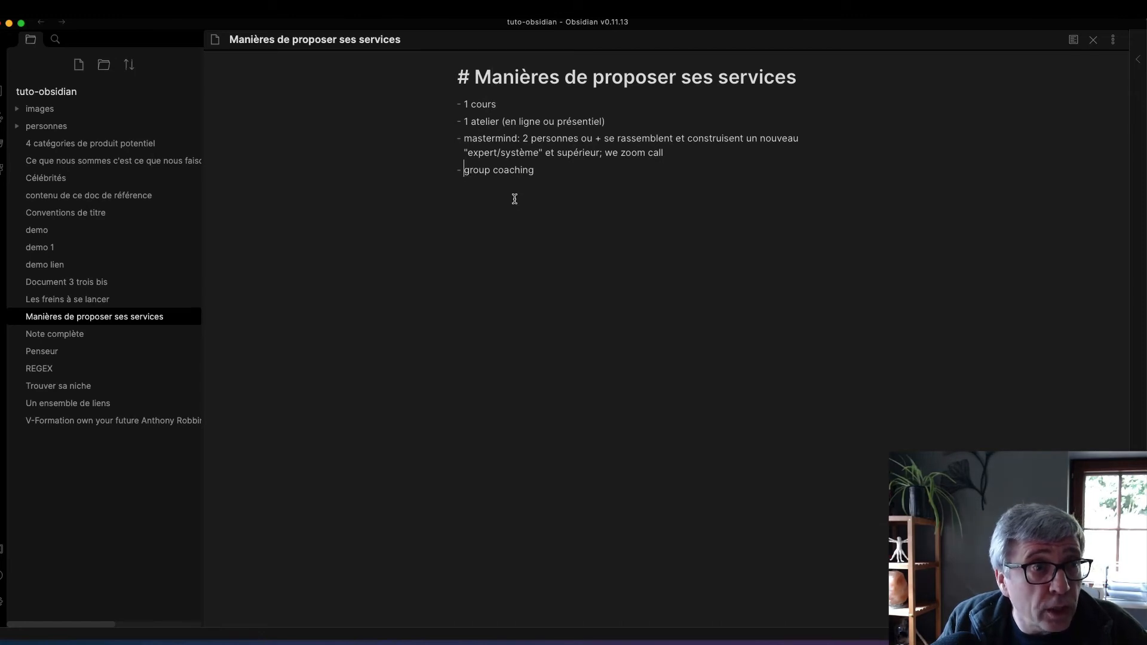
- Separate the "group coaching" bullet from the mastermind bullet with a blank line
click(675, 168)
key(super+Left)
key(Return)
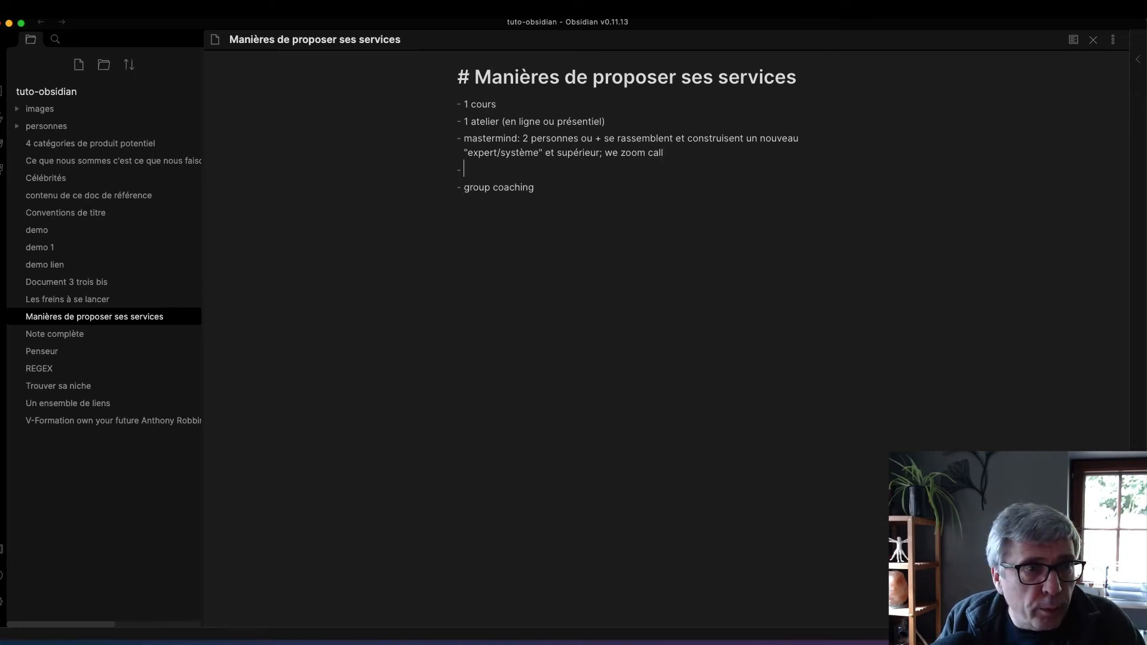
key(BackSpace)
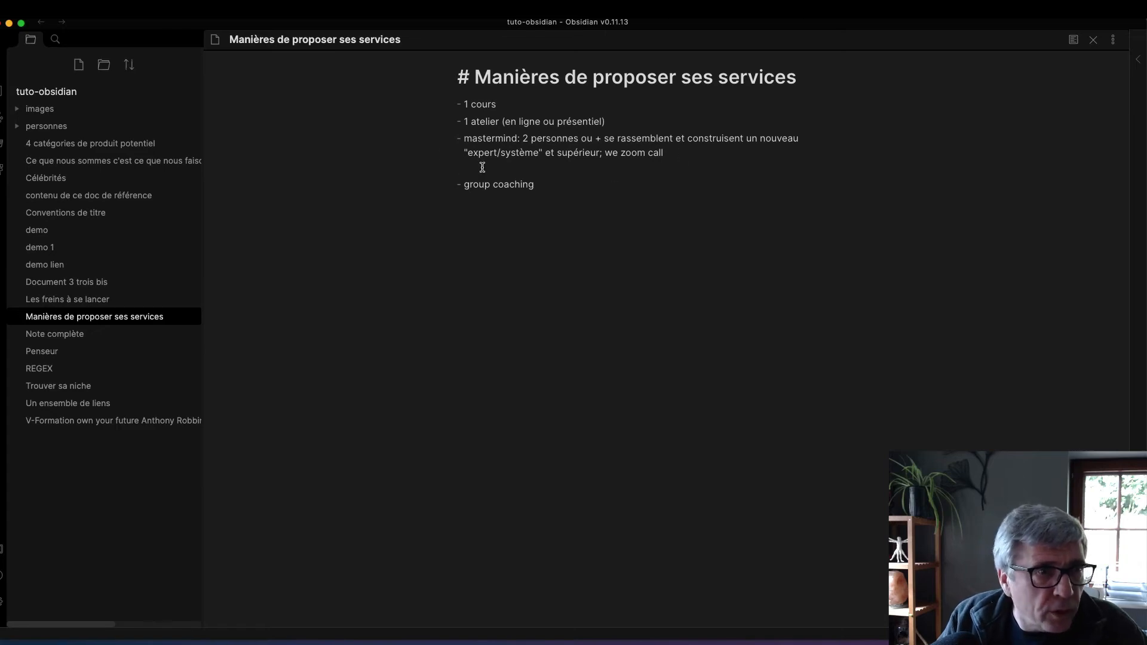
- In the V-Formation note, replace the "3 manières de proposer ses services" section with a heading link to "Manières de proposer ses services"
click(41, 22)
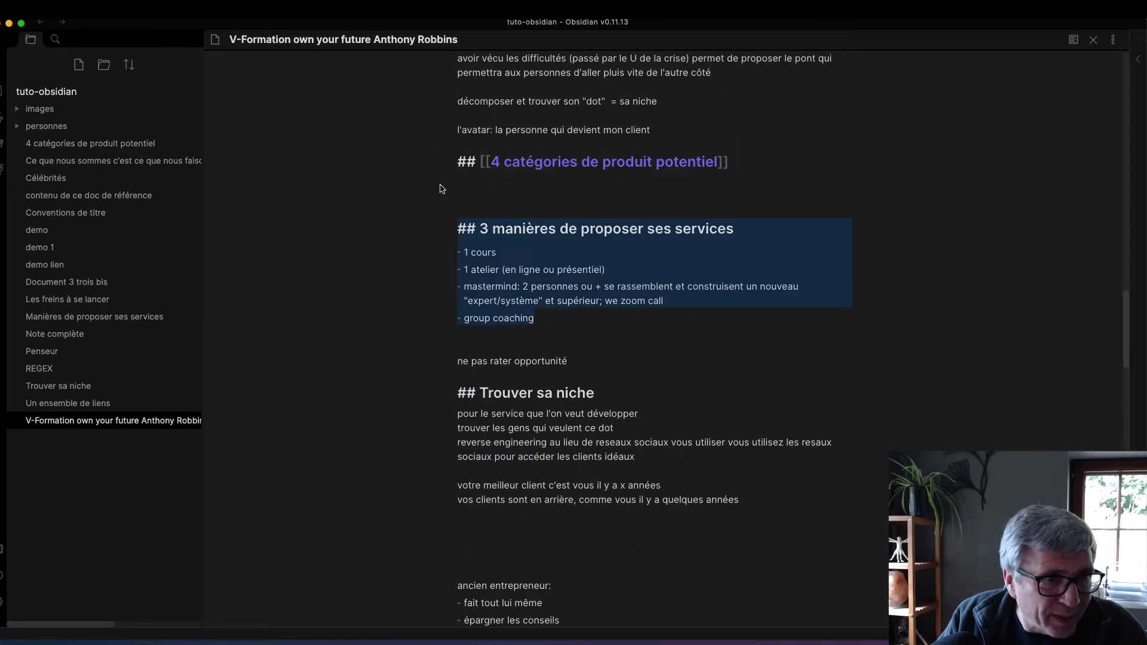
click(698, 356)
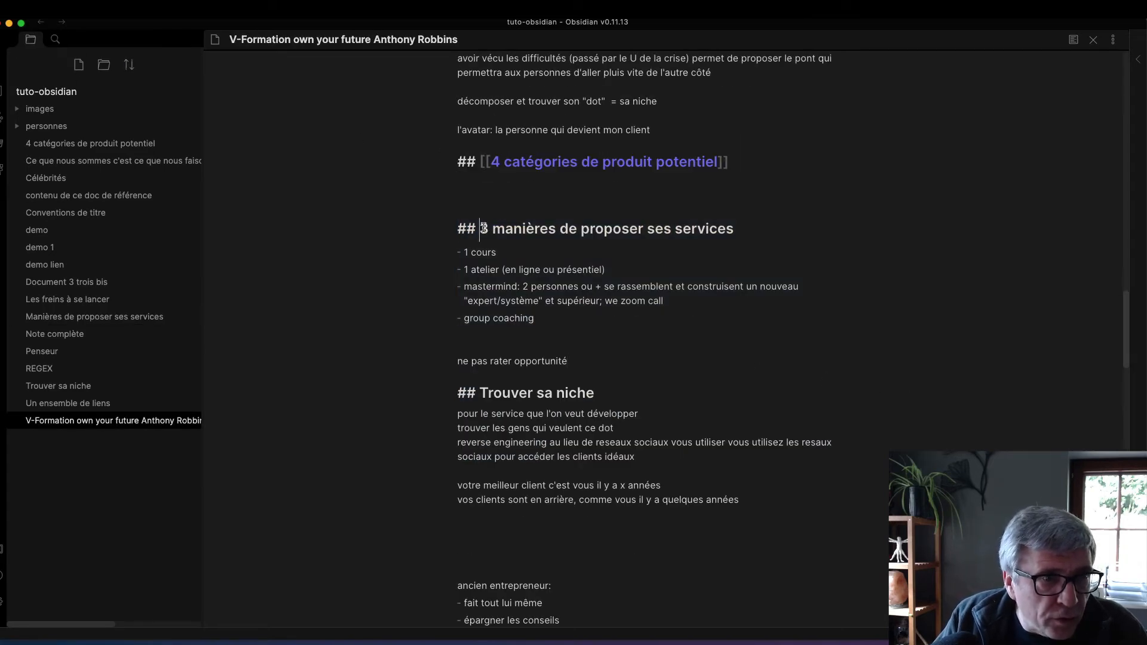
drag(483, 228, 618, 324)
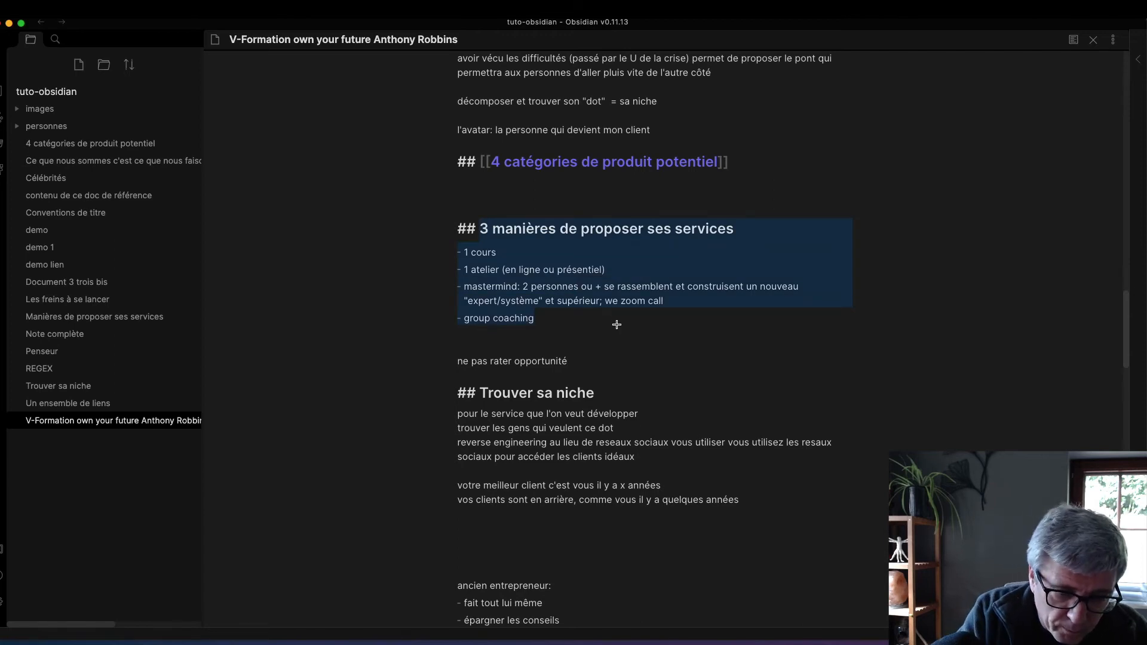
key(BackSpace)
text([[mani)
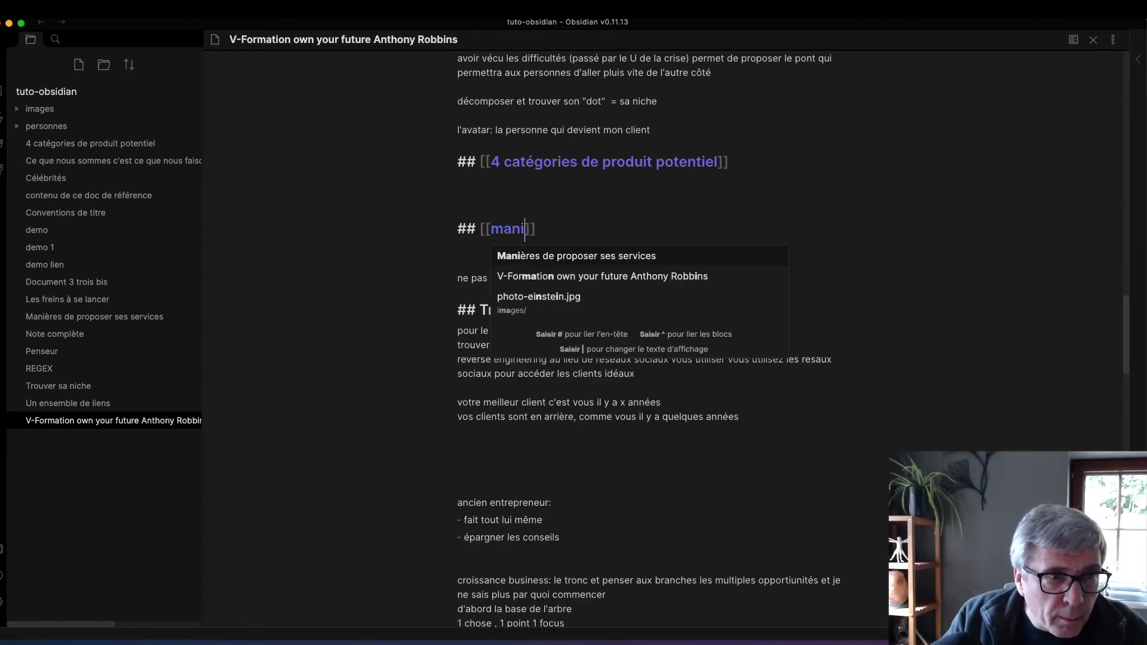
click(592, 257)
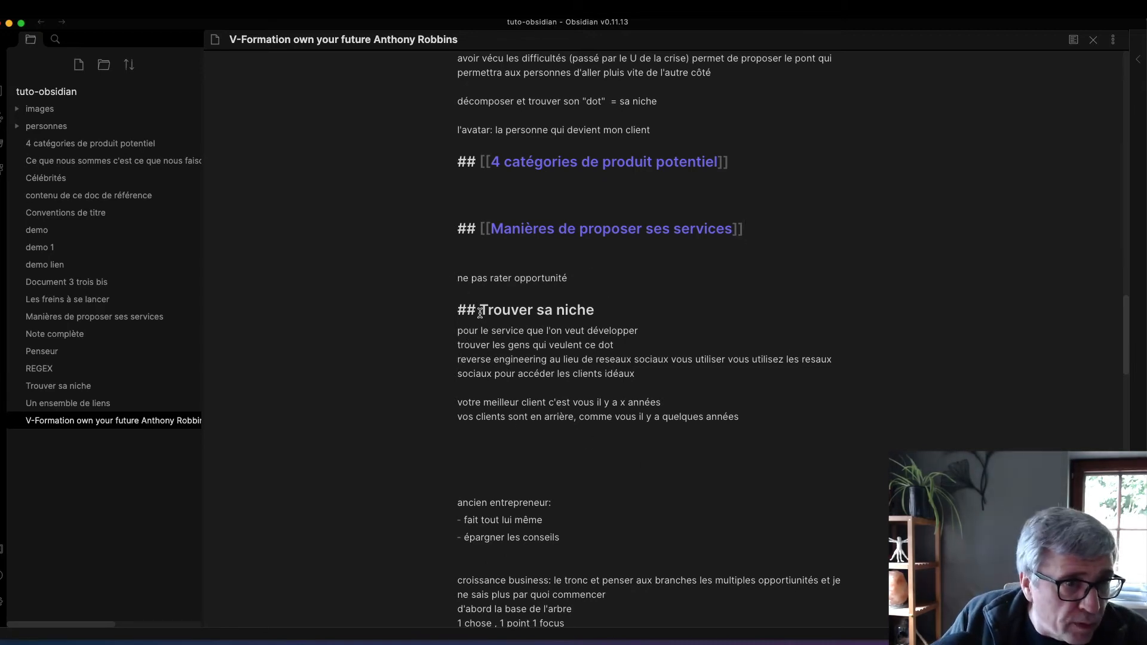
- Replace the "Trouver sa niche" section and its text with a heading link to the "Trouver sa niche" note
drag(484, 310, 845, 438)
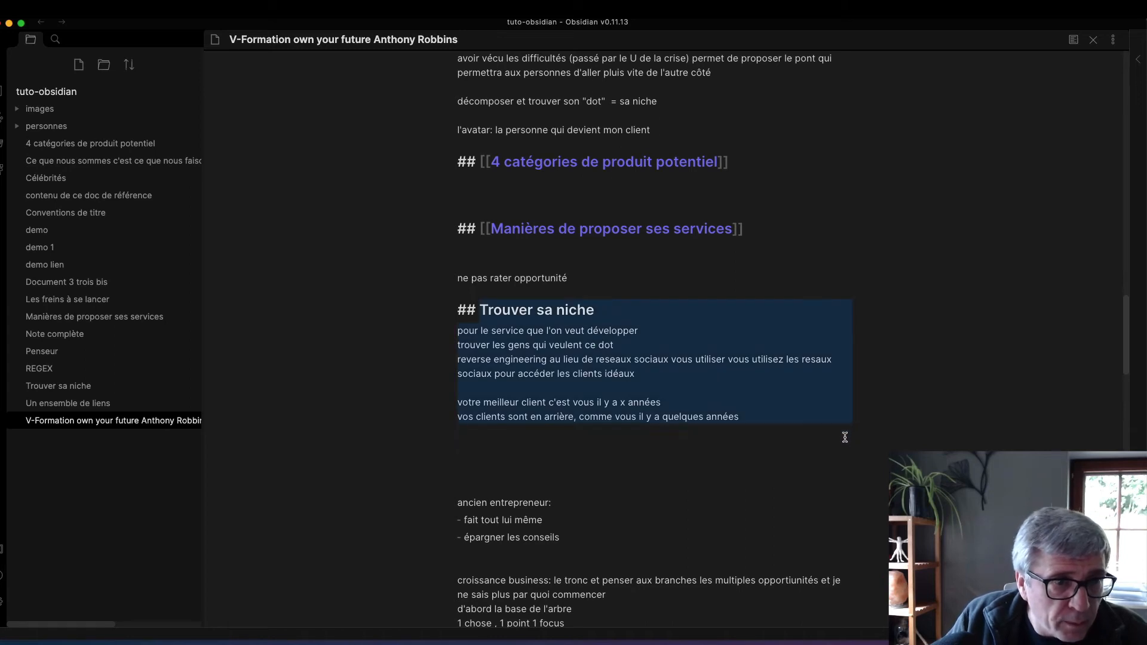
text([[Tr)
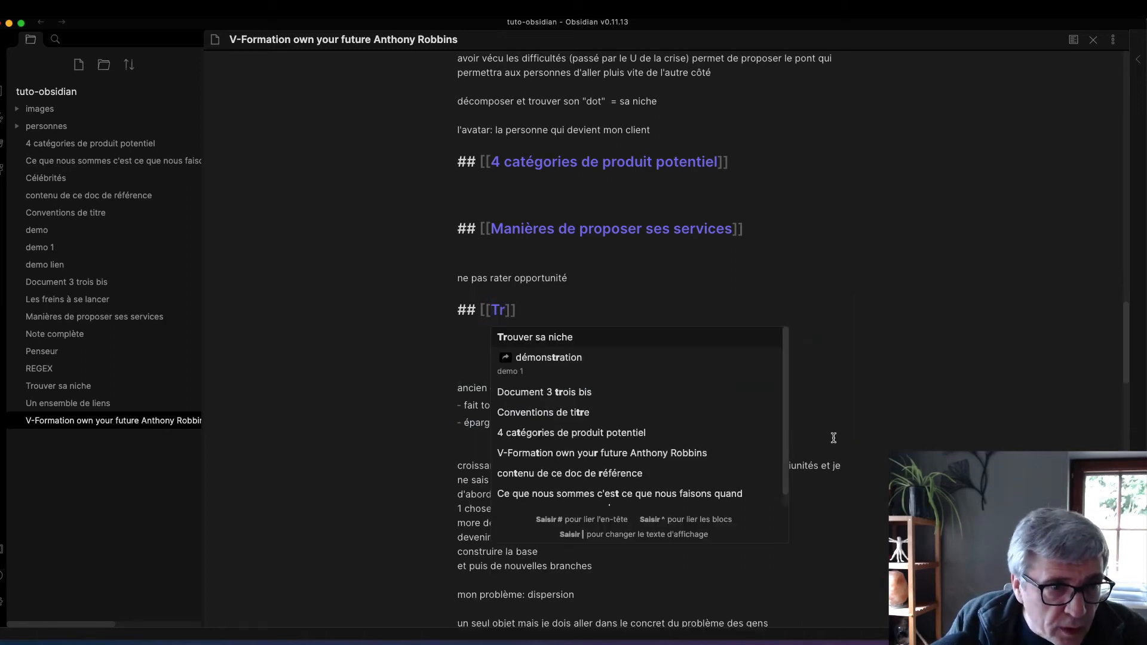
click(526, 341)
click(584, 410)
- Examine in the graph view how the V-Formation note connects to its linked notes, and look into the "Trouver sa niche" note
scroll(669, 460, down, 5)
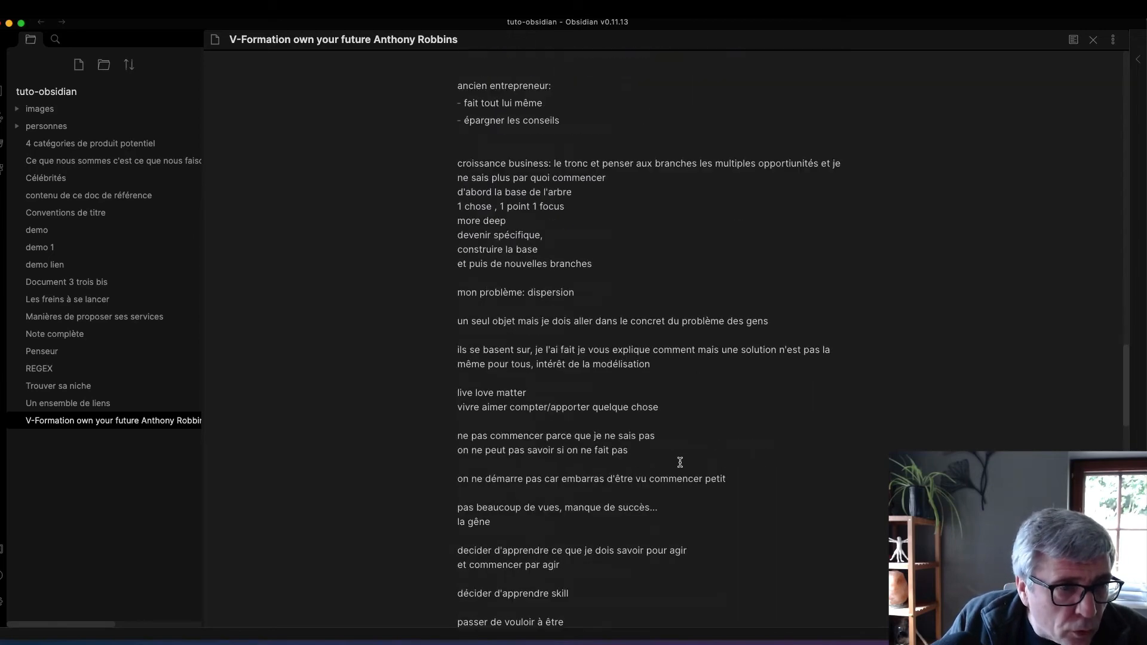
scroll(680, 462, up, 10)
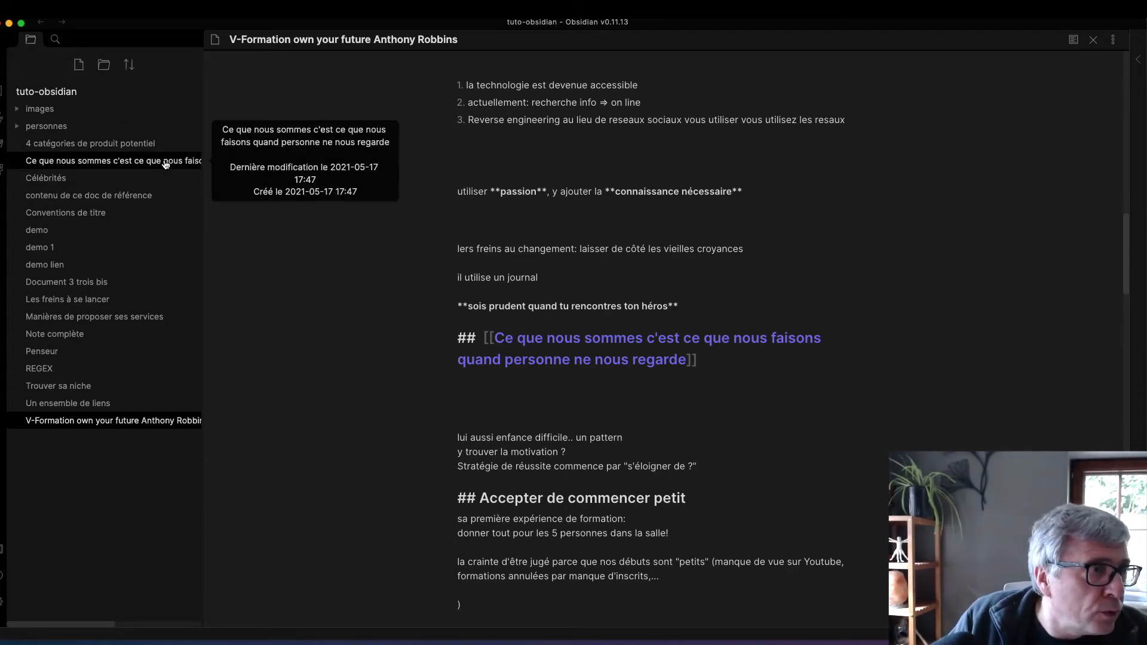
mouse_move(92, 21)
mouse_down()
mouse_move(151, 22)
mouse_move(110, 22)
mouse_up()
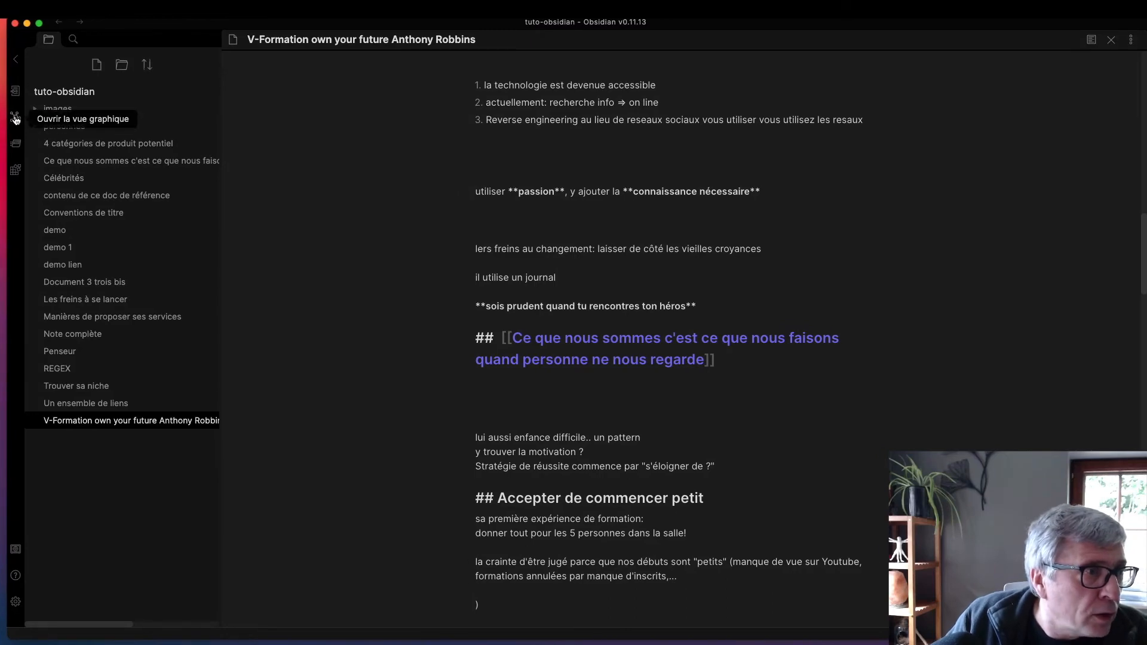
click(16, 119)
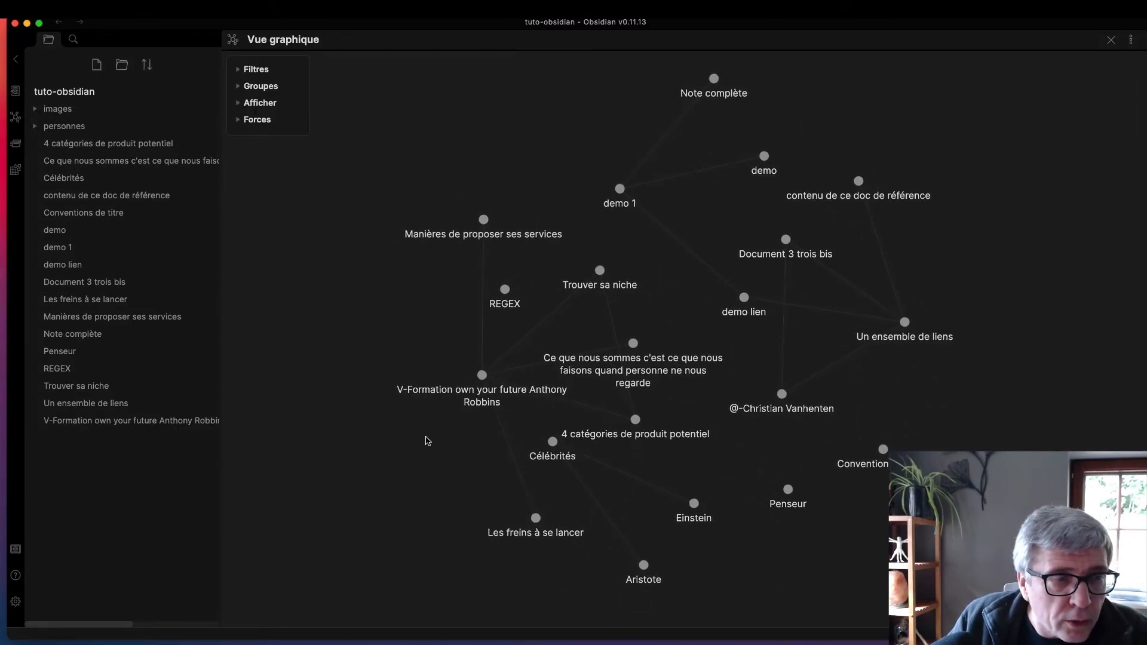
drag(484, 379, 384, 379)
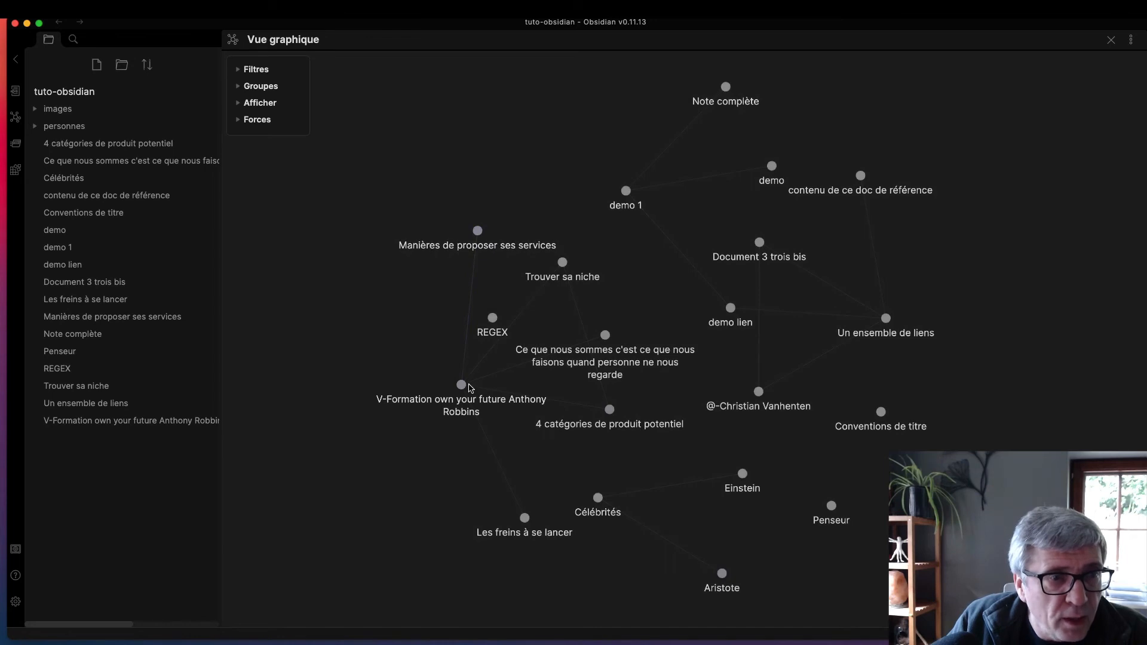
drag(468, 386, 444, 393)
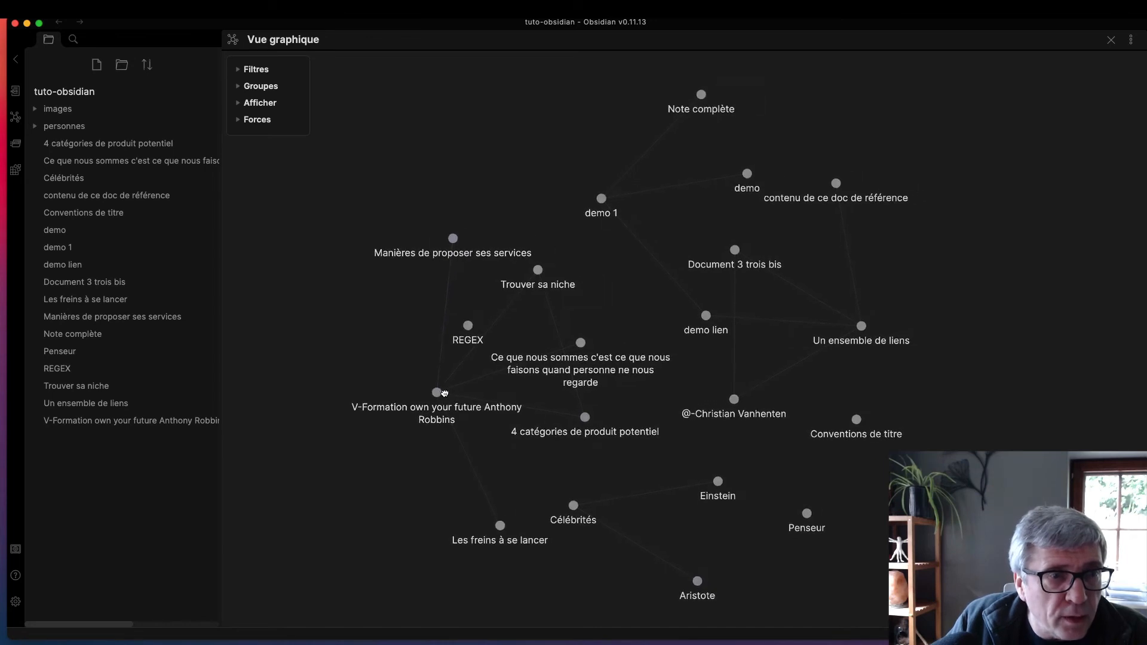
click(538, 269)
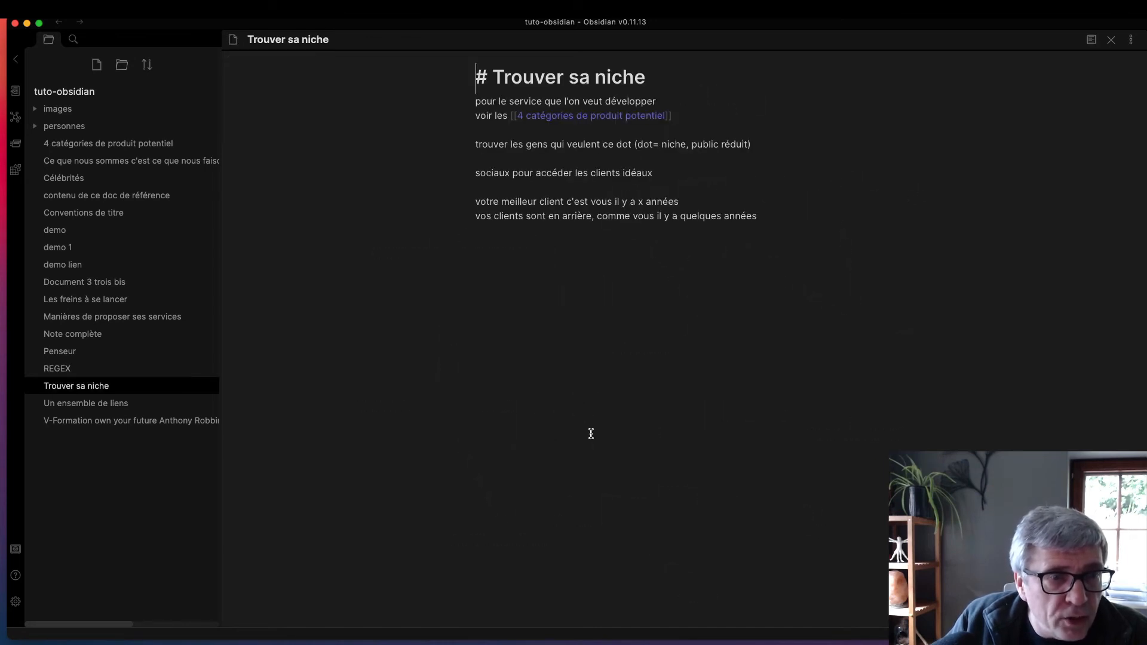
click(59, 23)
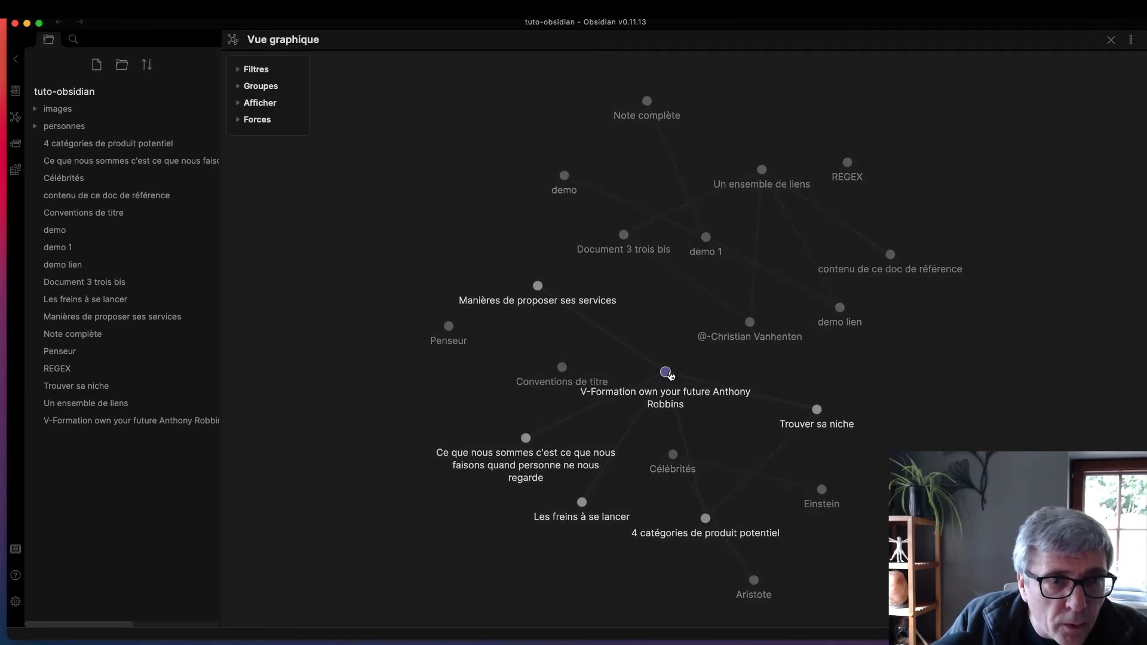
drag(670, 376, 735, 404)
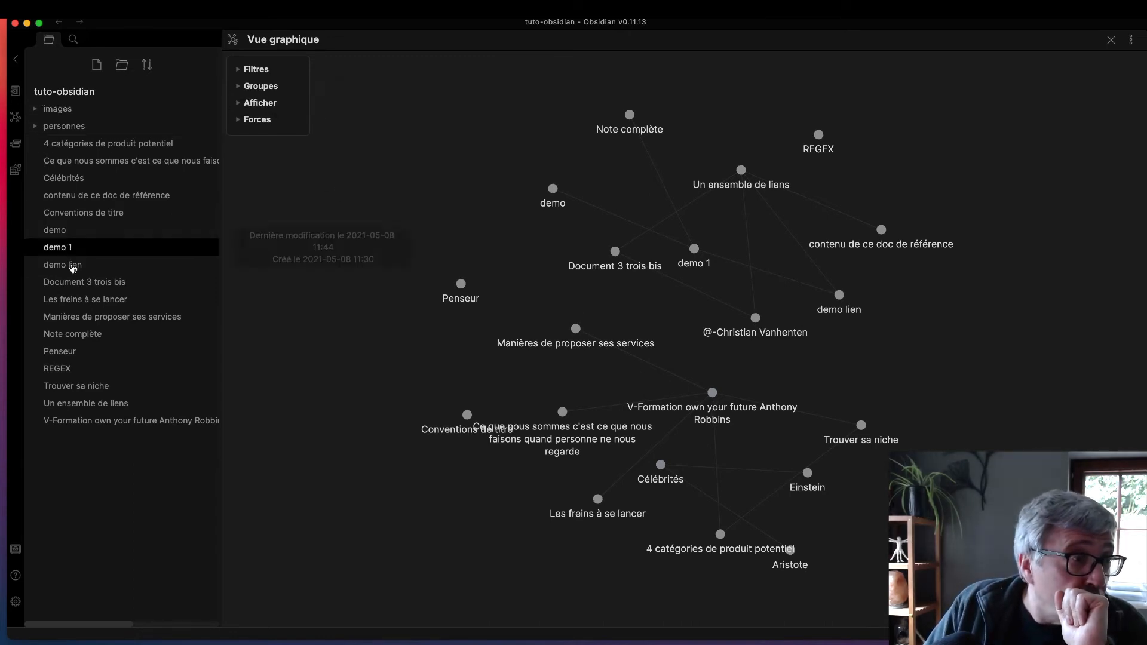
- In the V-Formation note, add a bullet "voir [[PNL les métaprogrammes]]" below the métaprogramme "s'éloigner de" bullet
click(67, 421)
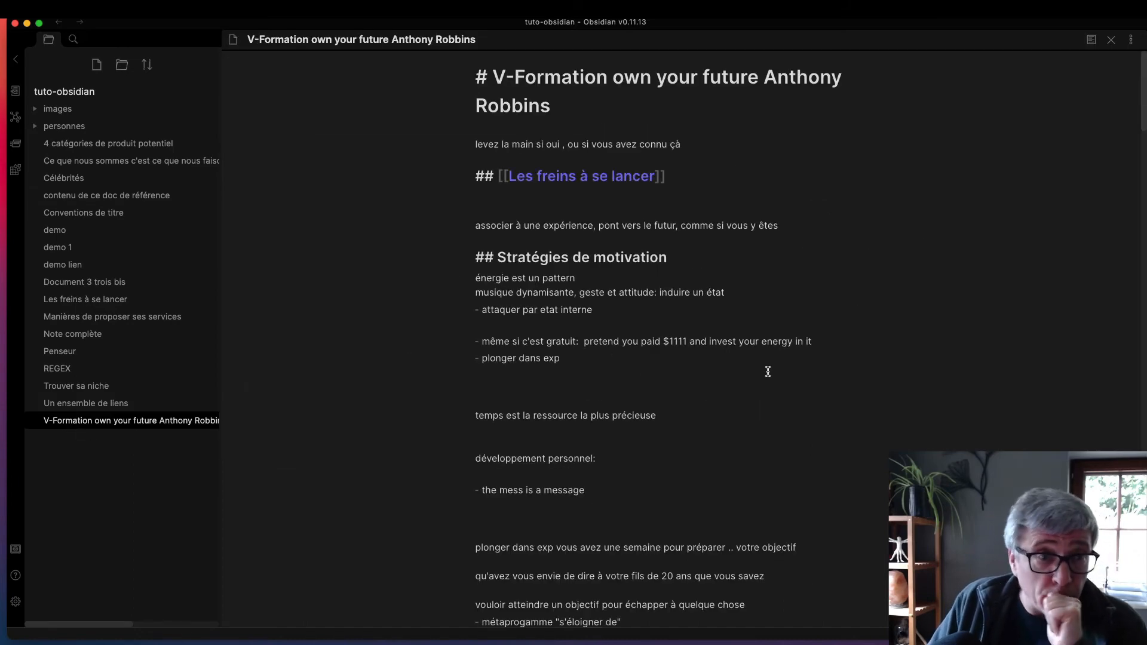
scroll(694, 402, down, 5)
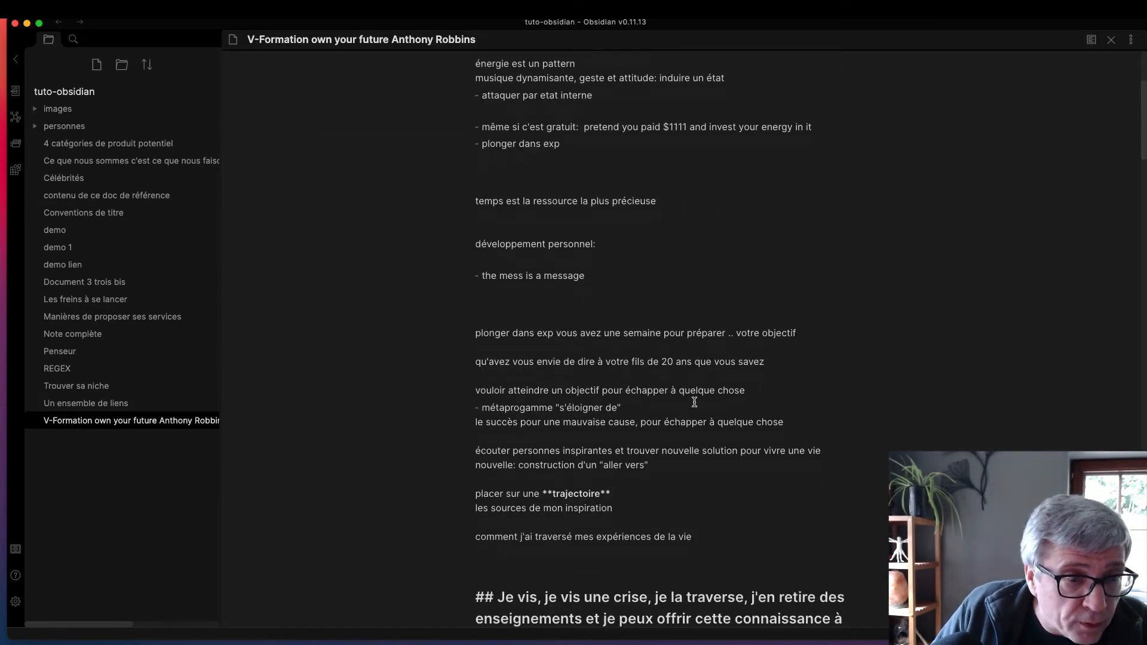
scroll(564, 348, up, 4)
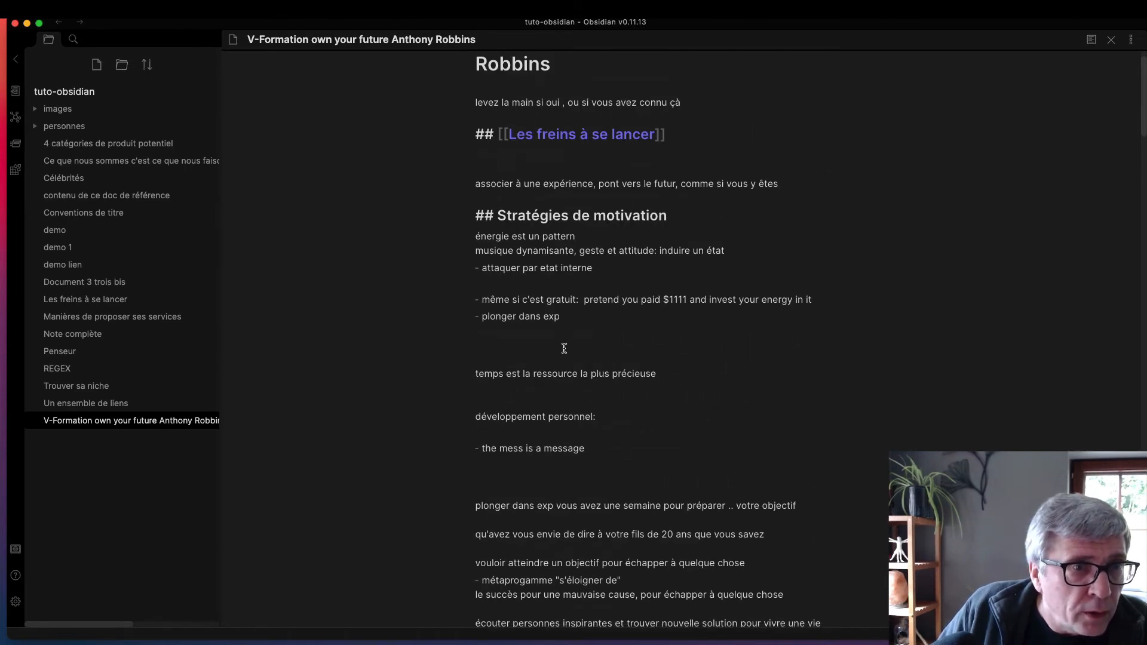
scroll(564, 348, down, 1)
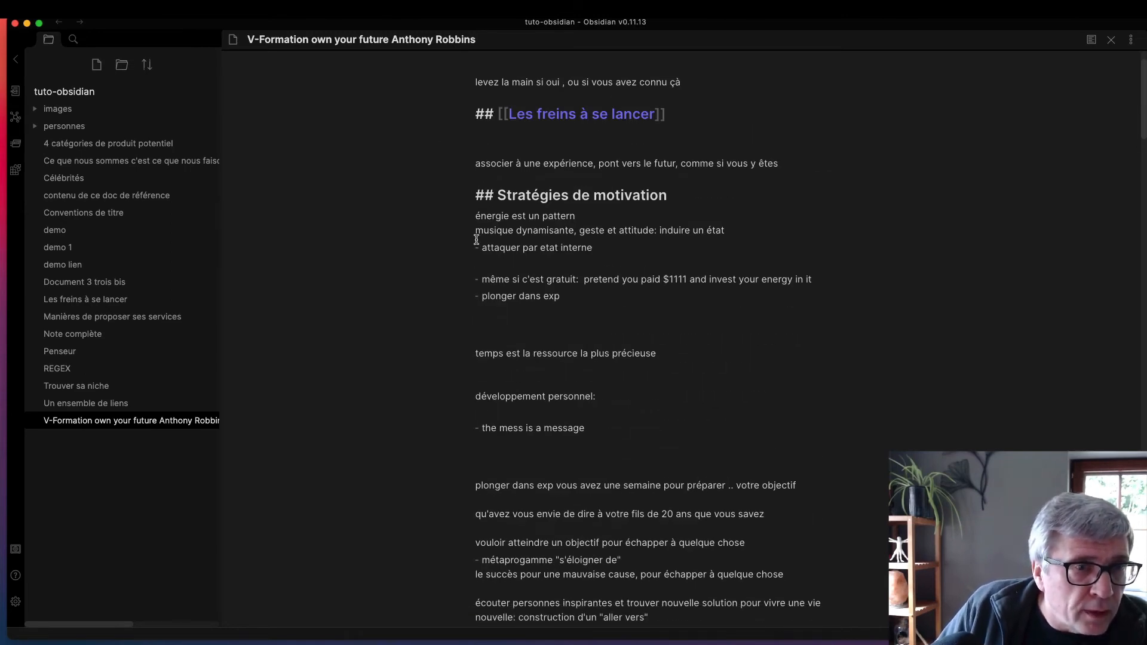
scroll(476, 251, down, 4)
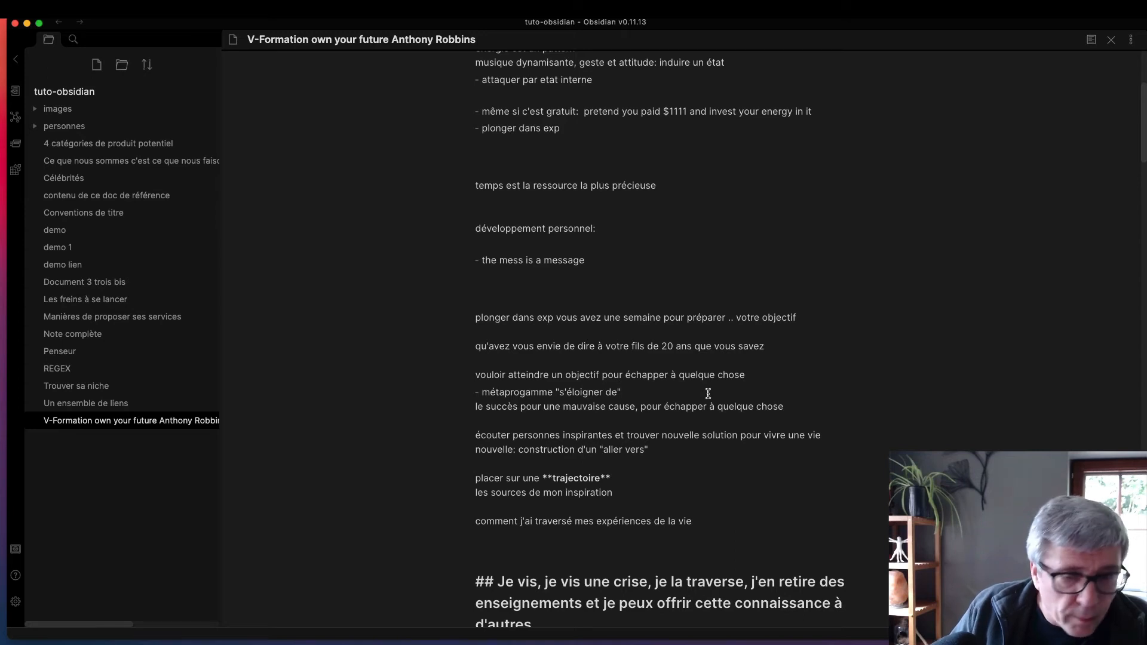
key(Return)
text(voir)
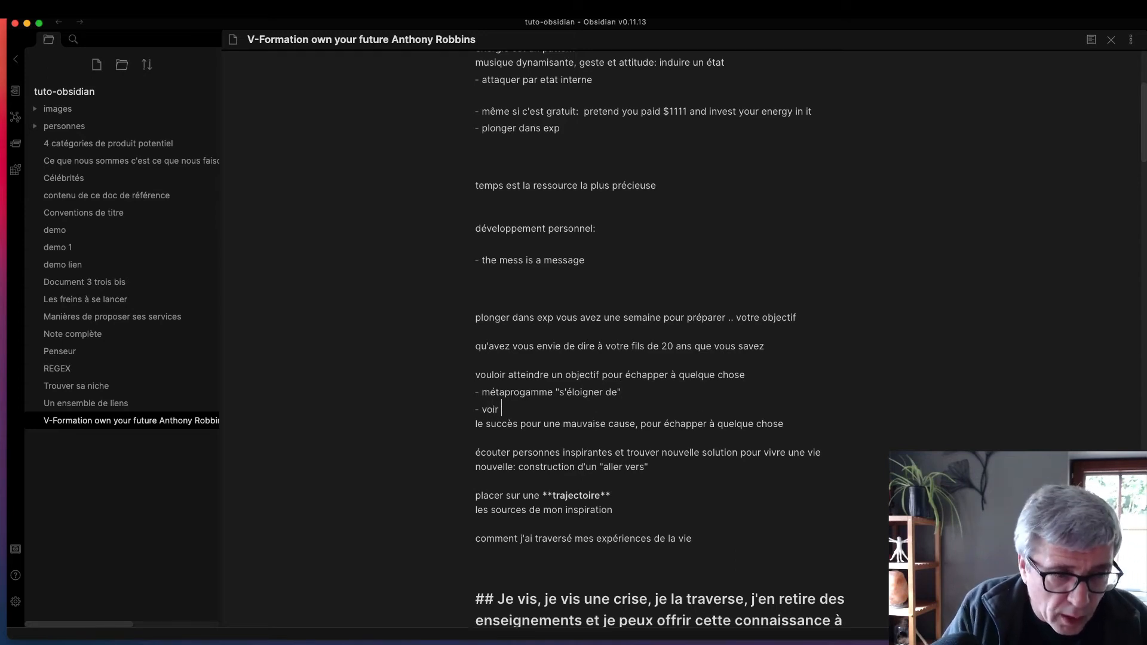
text( [[)
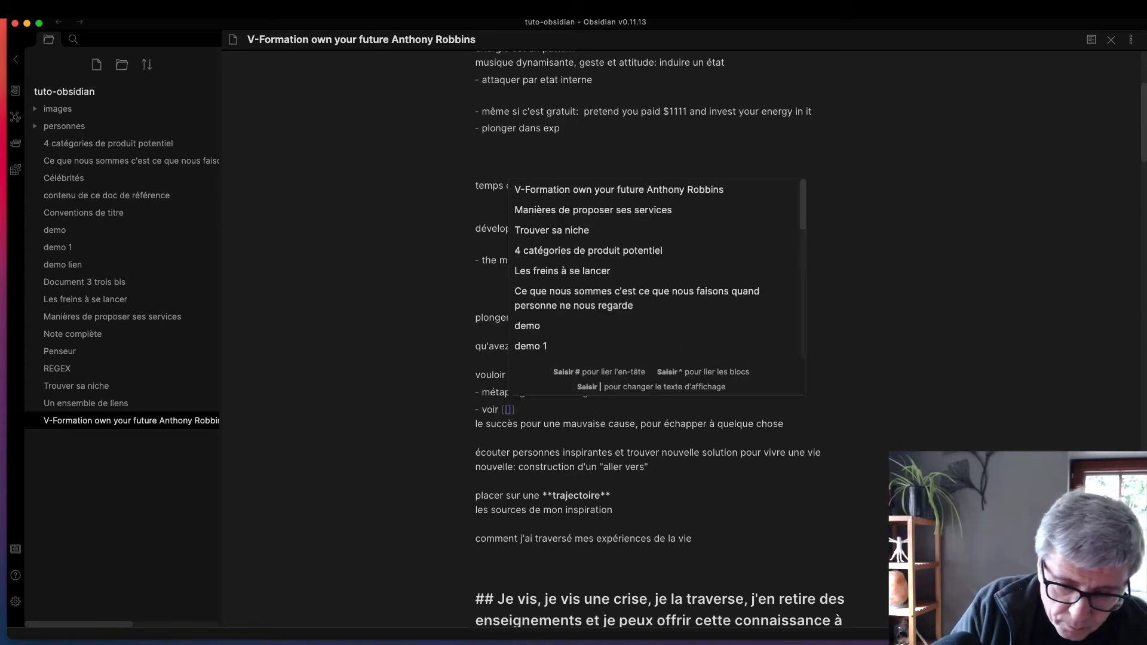
text(P)
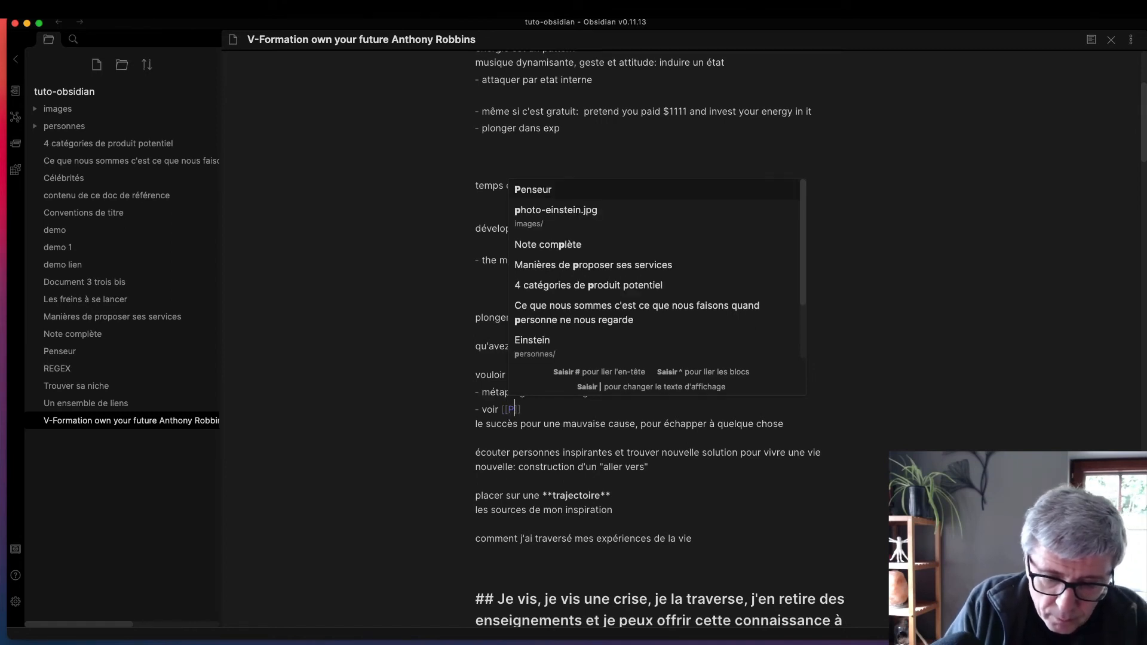
text(NL)
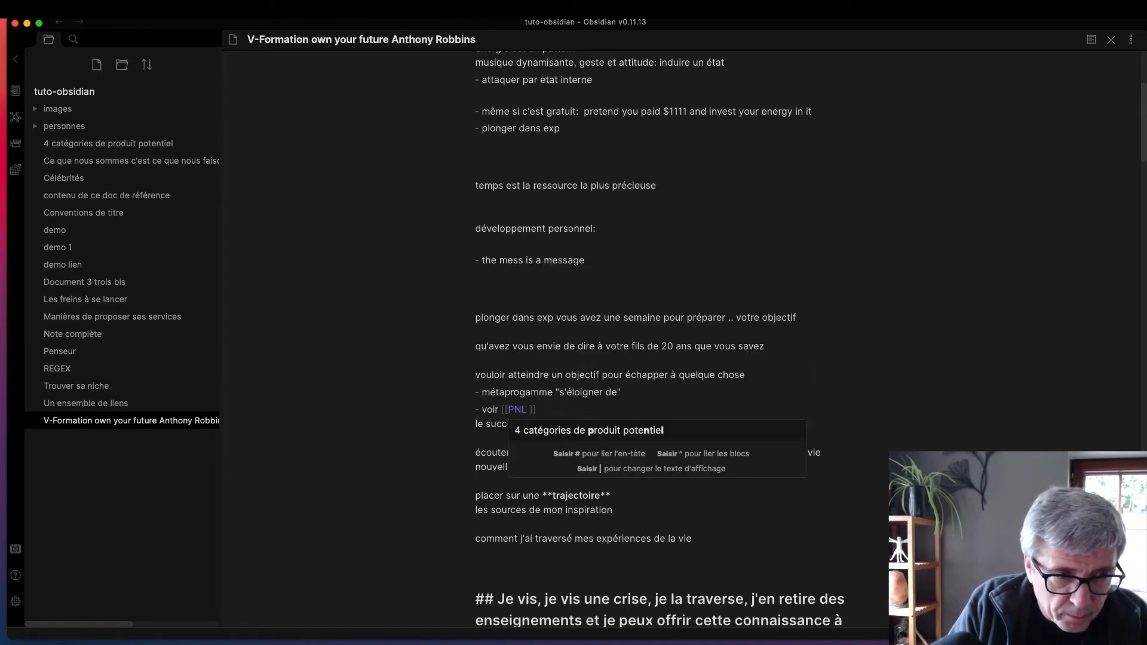
text( les me)
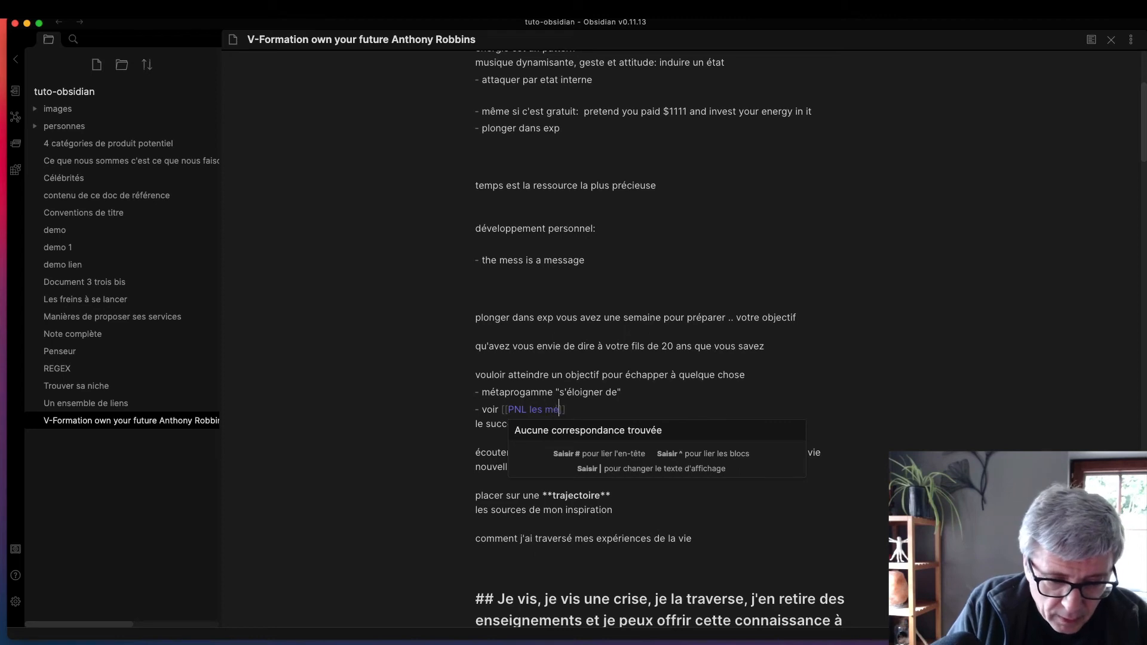
text(tazp)
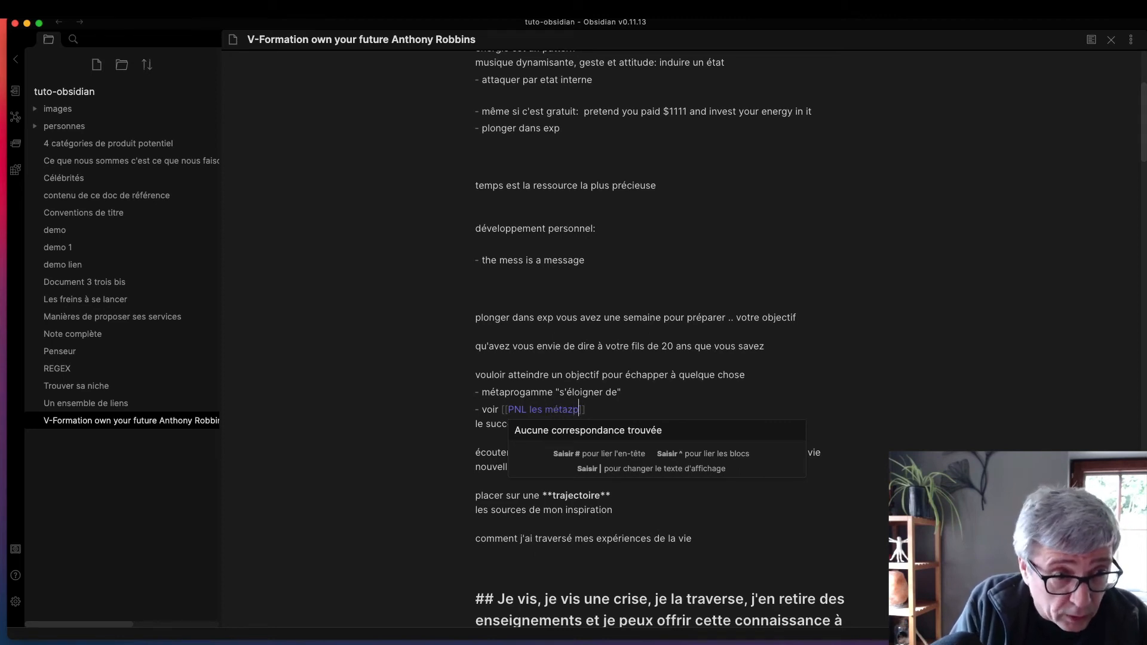
key(BackSpace)
key(BackSpace)
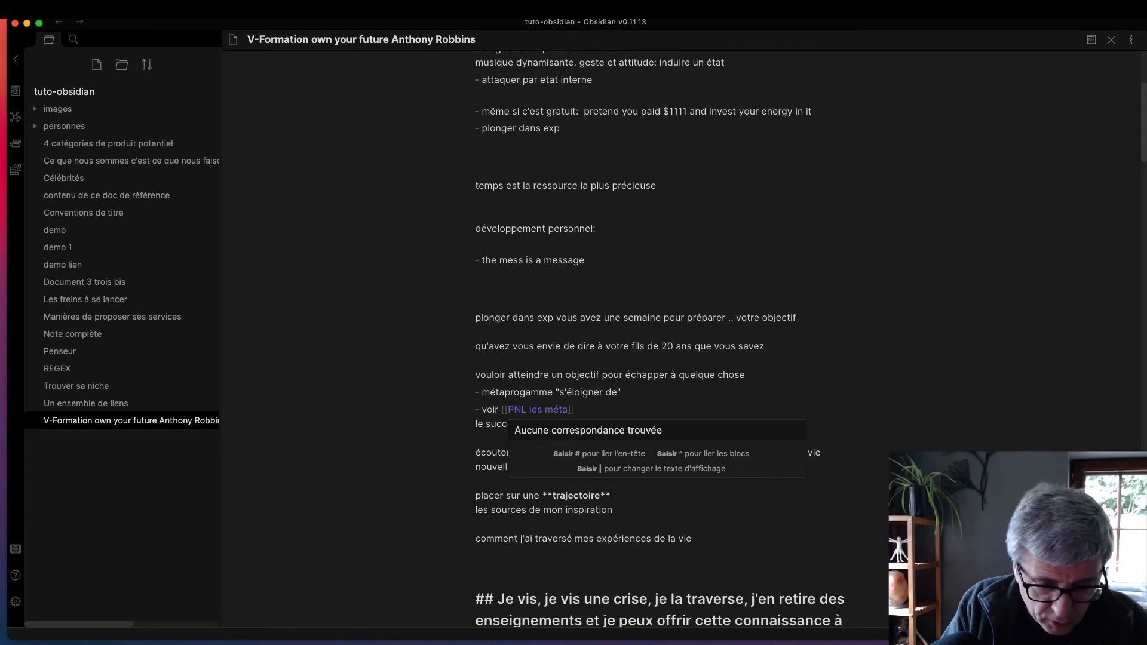
text(programm)
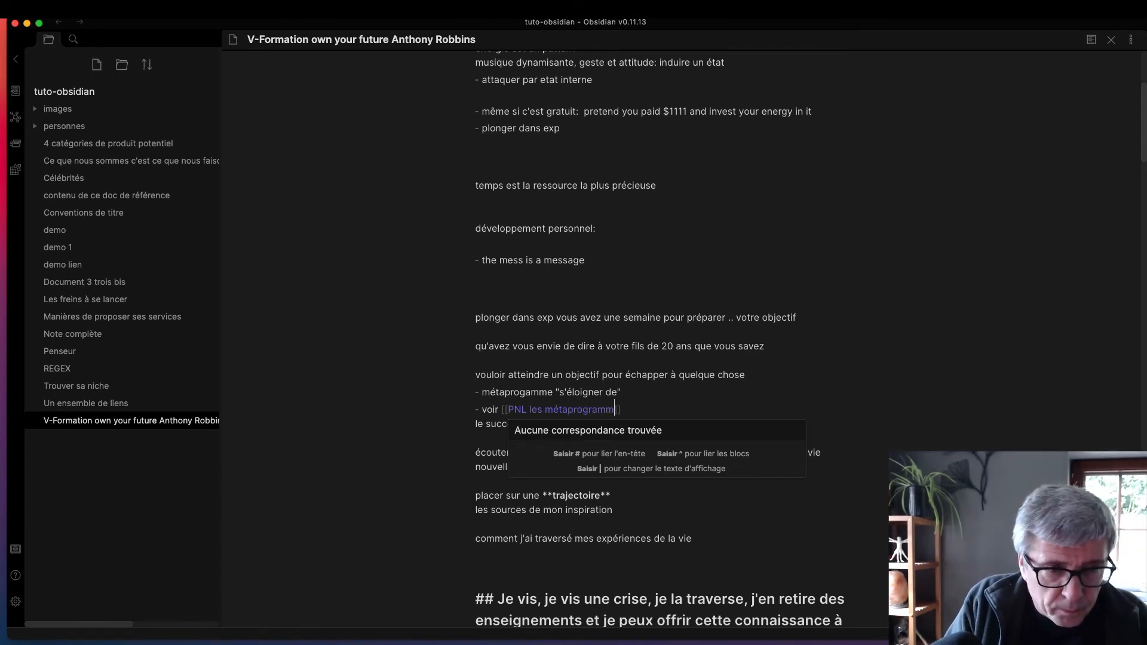
text(es)
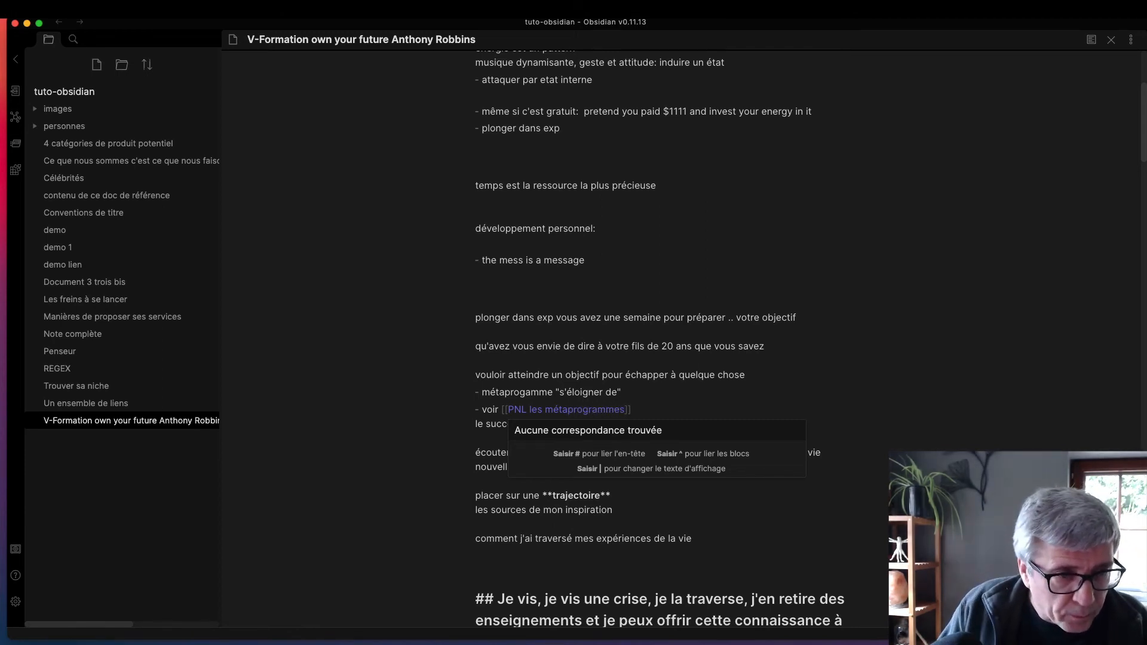
key(Escape)
key(Up)
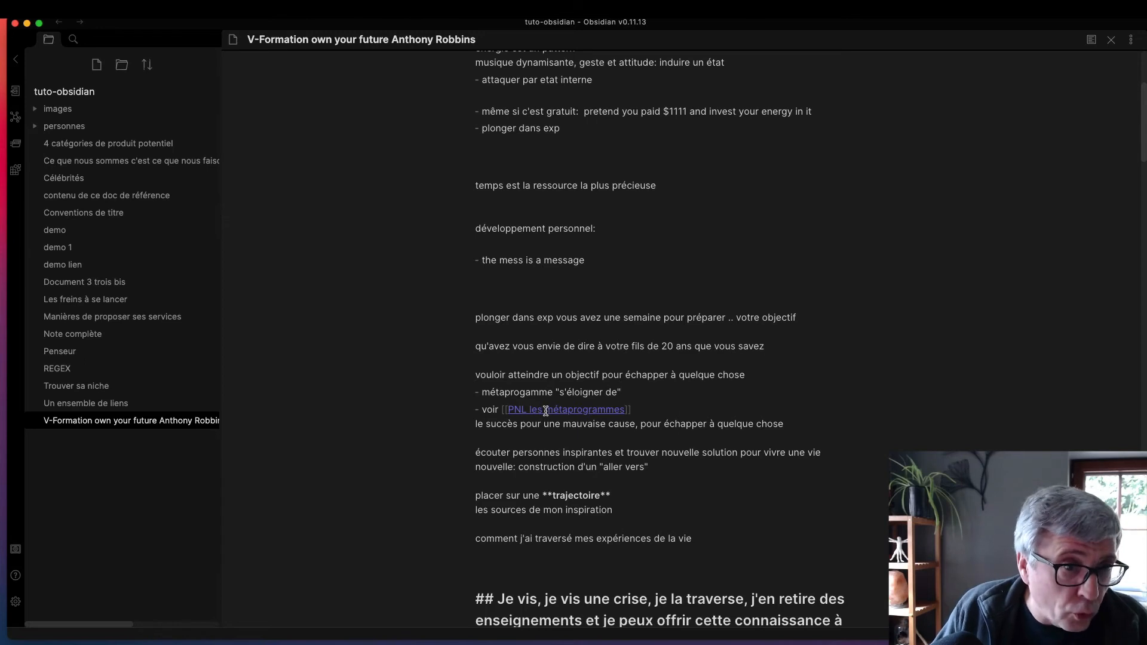
- Create the "PNL les métaprogrammes" note from its link and add a level-2 heading "Motivation" under the title
super+click(545, 409)
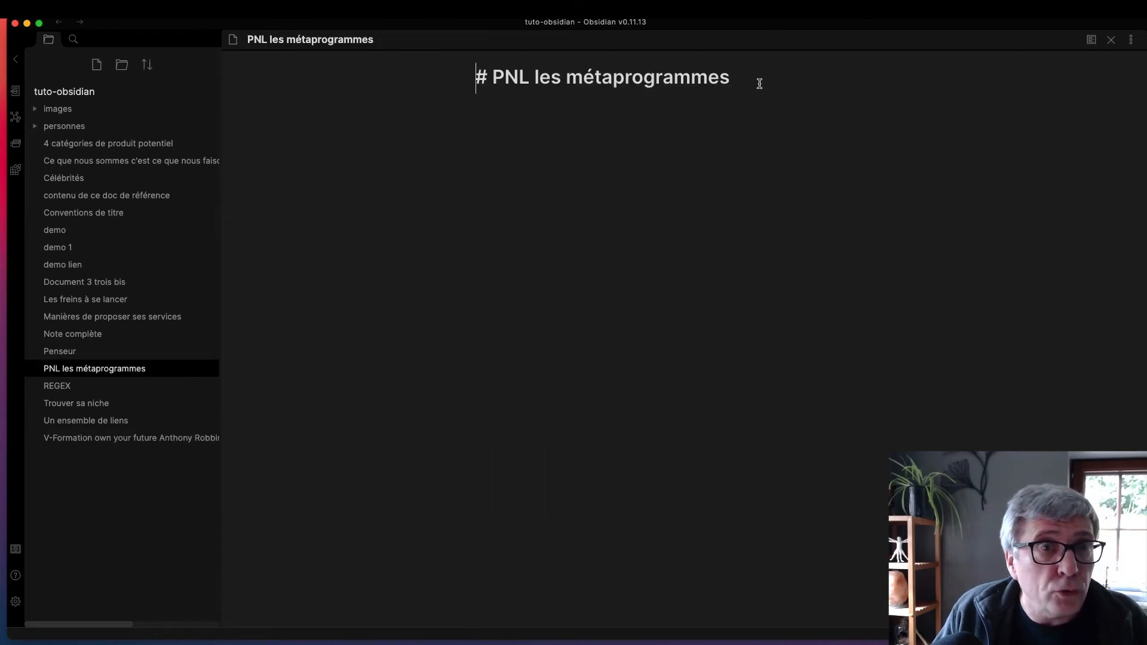
click(760, 83)
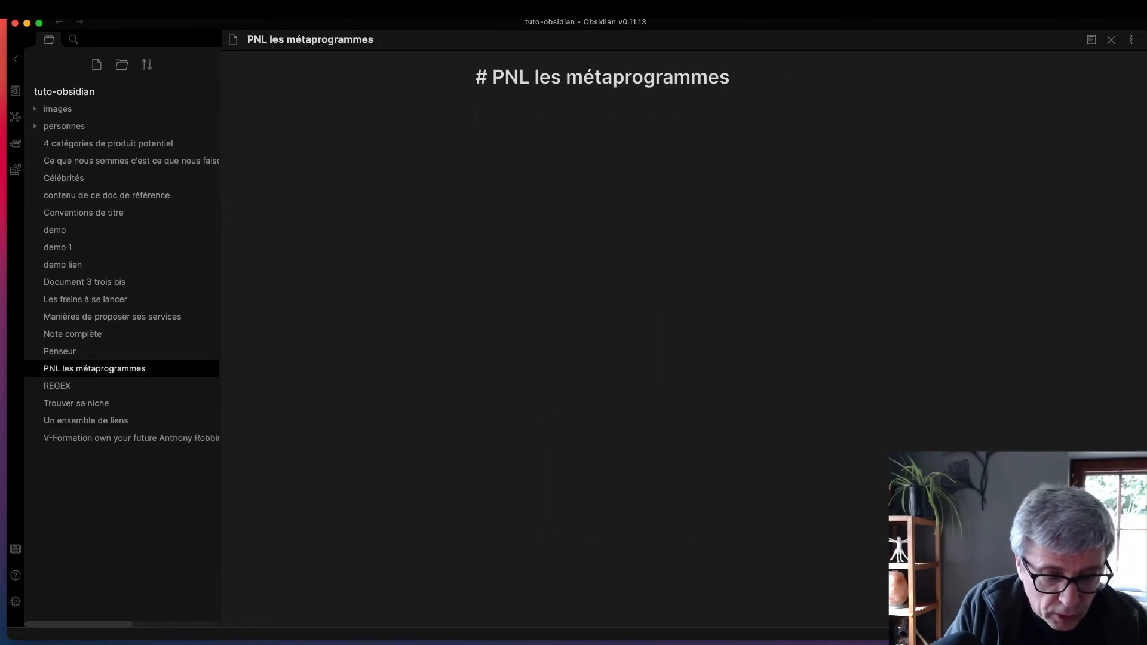
key(Return)
key(Return)
text(##)
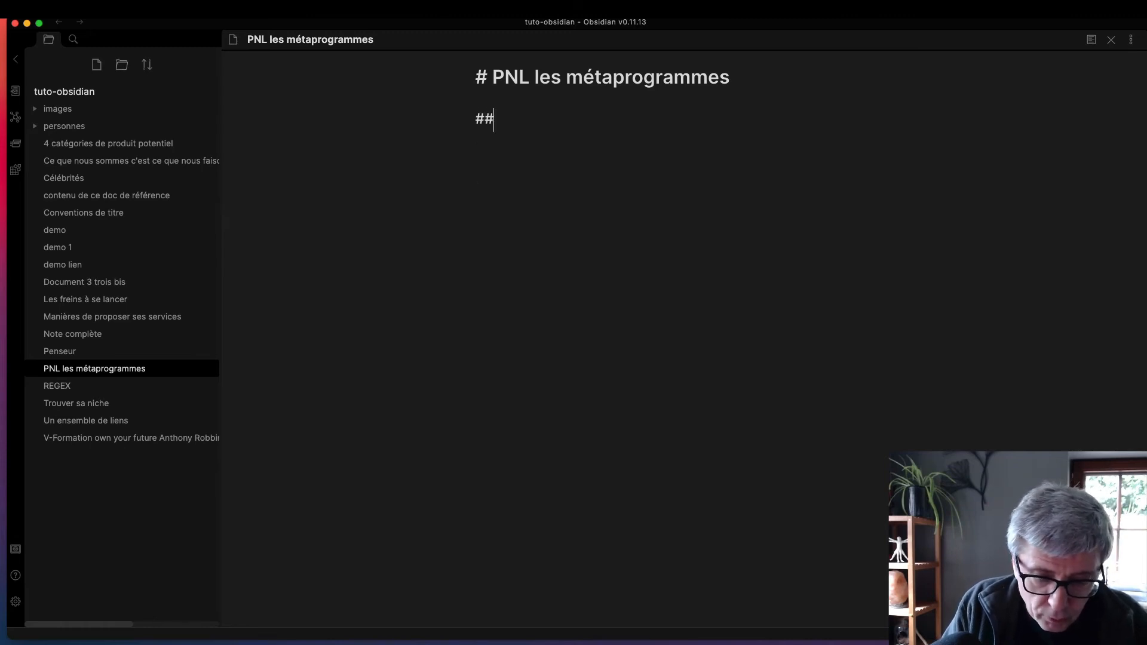
text( Motivation  )
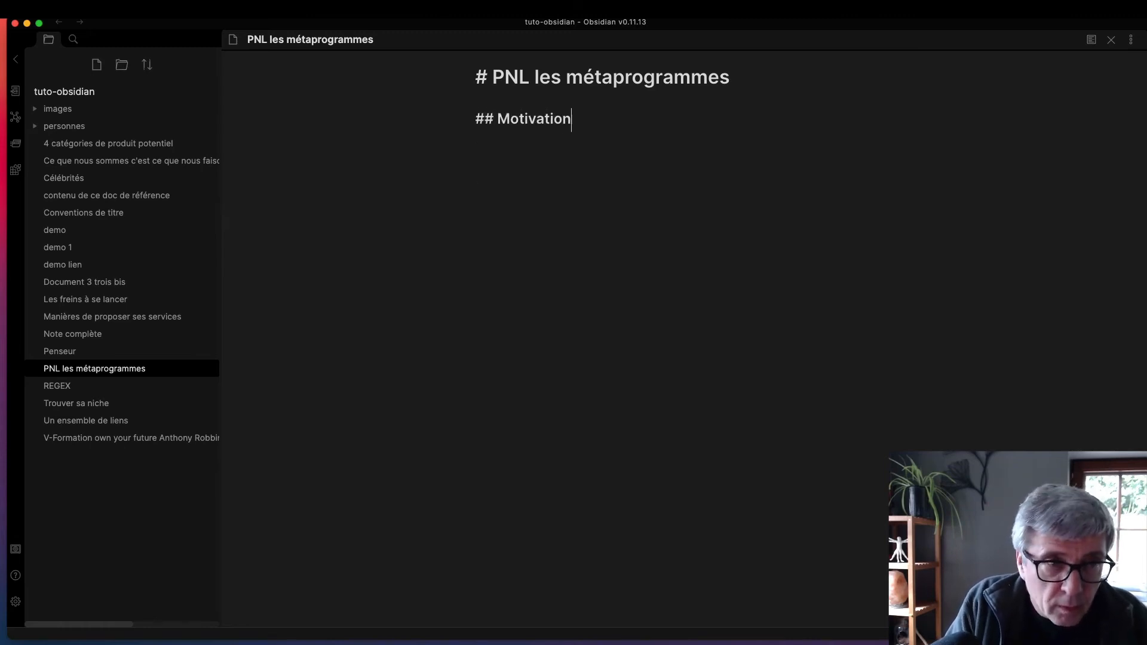
- Add the level-3 heading "Aller vers et s'éloigner de" under Motivation, with a #todo tag below it
text(##)
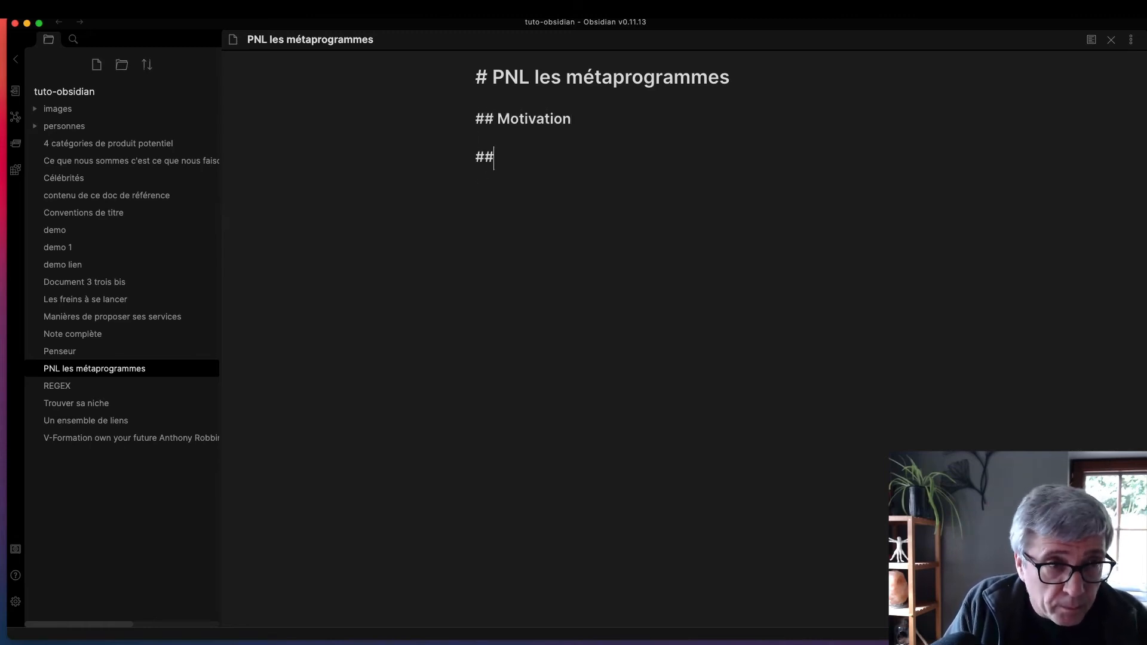
text(# A)
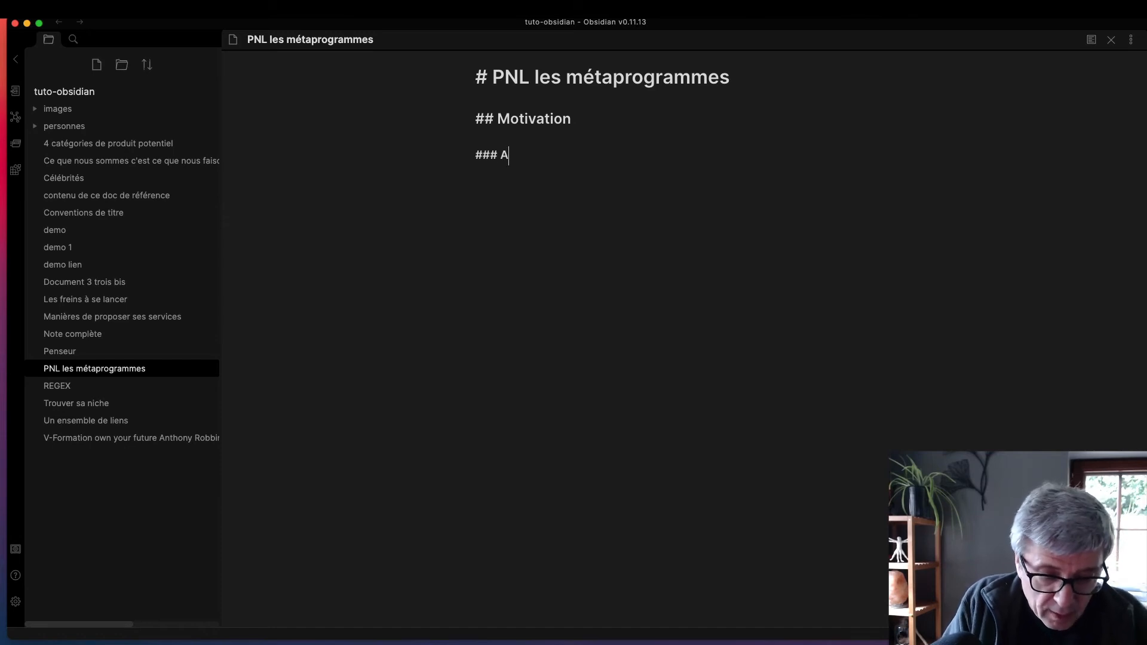
text(ller ver)
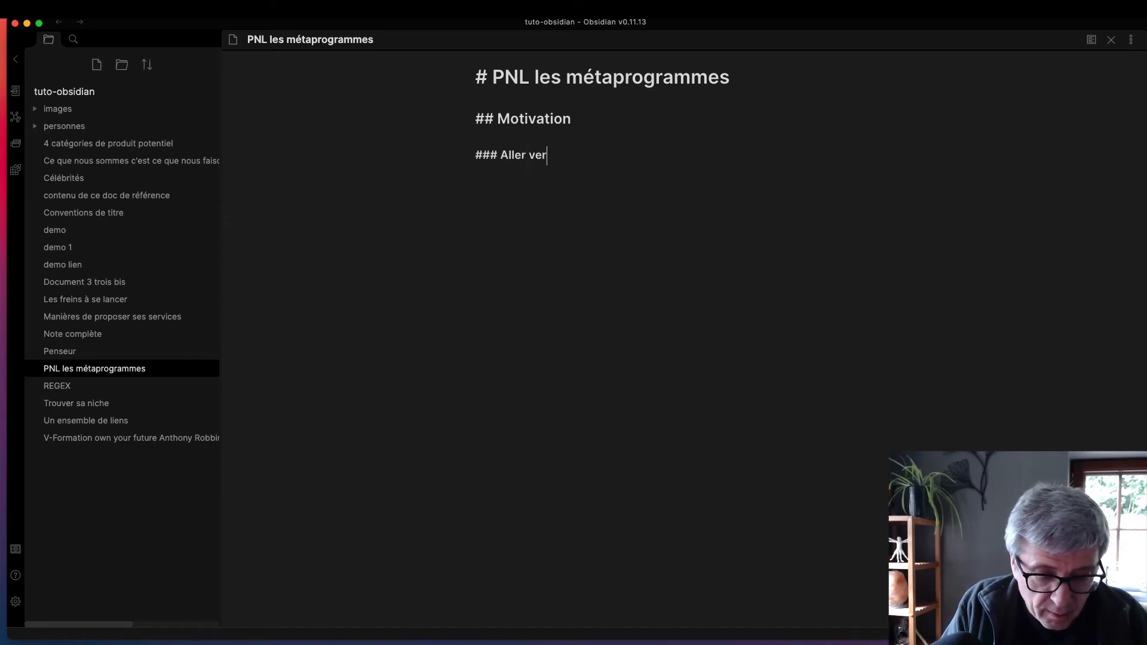
text(sd et s')
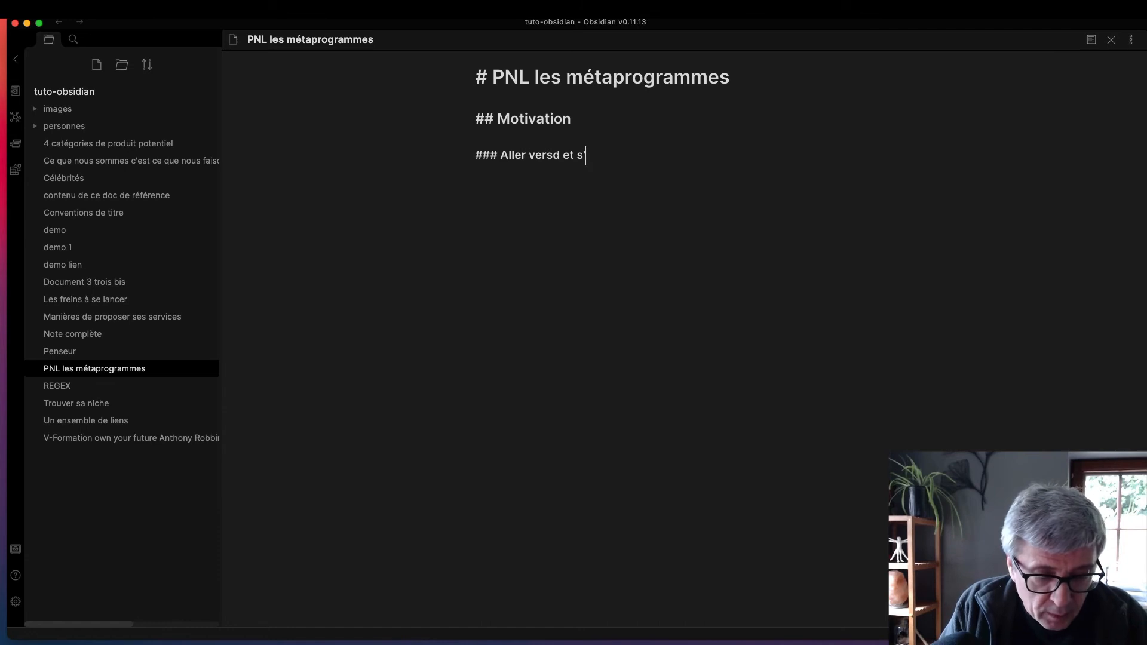
text(éloigner)
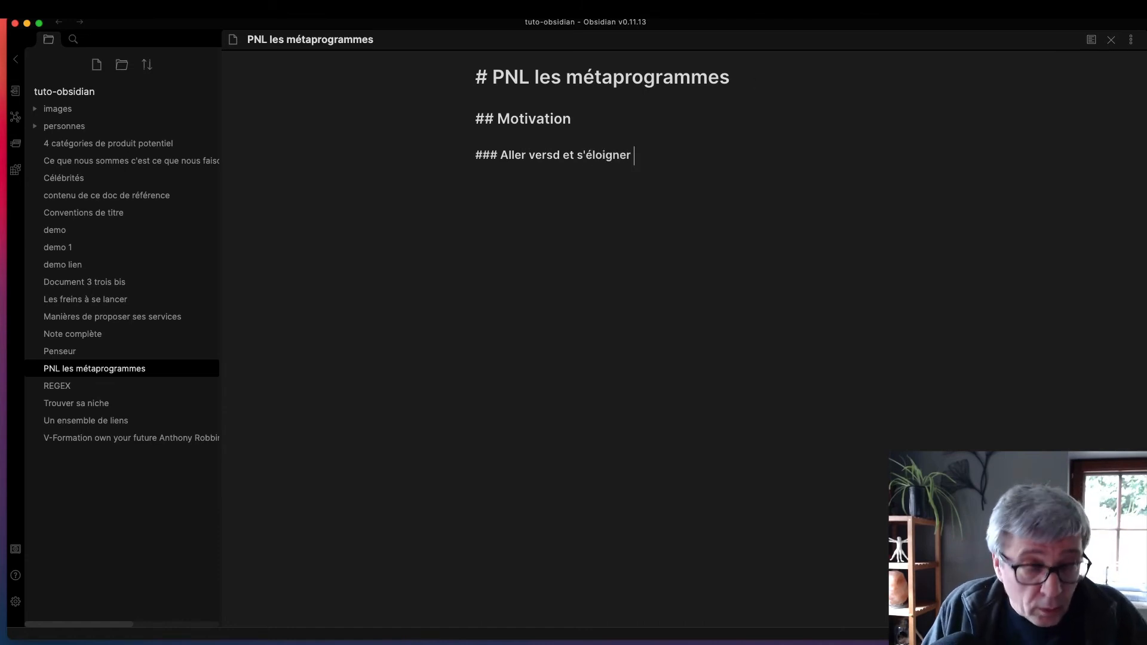
text( de)
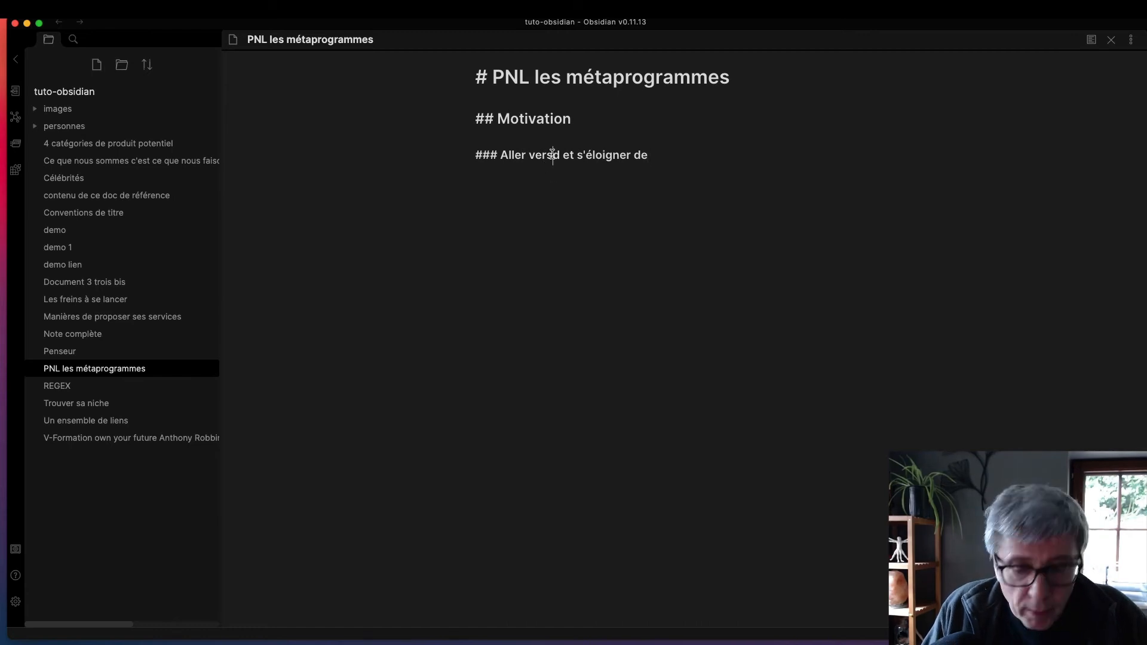
click(553, 154)
key(BackSpace)
click(656, 160)
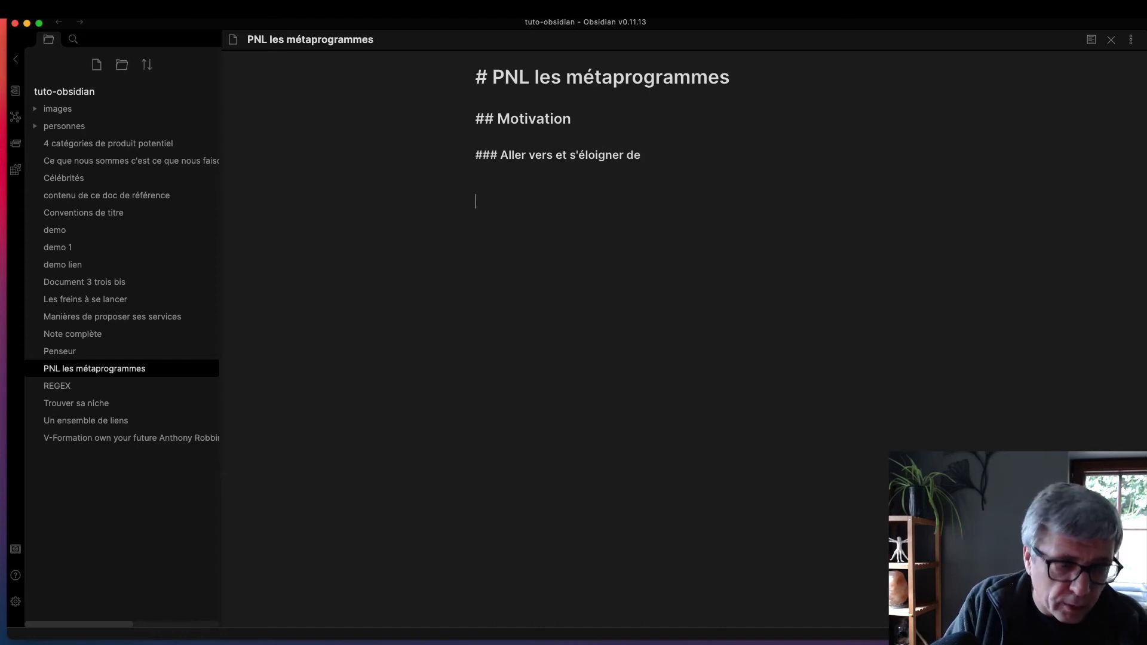
text(#todo)
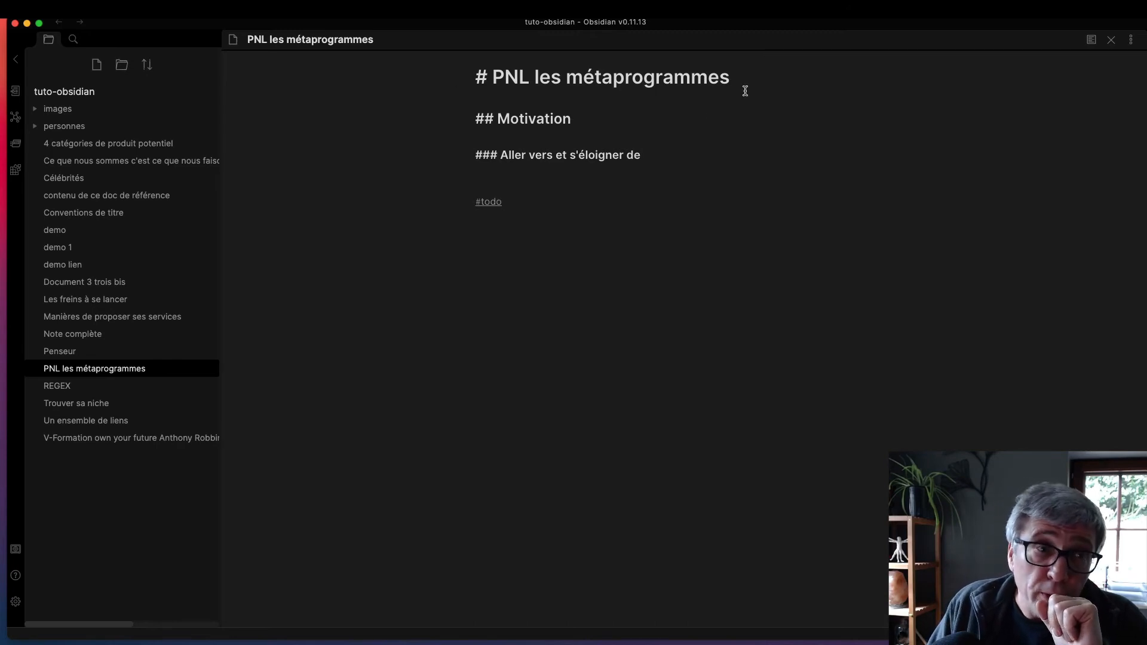
- Insert a [[PNL]] link between the note's title and the Motivation heading, set off by blank lines
click(485, 103)
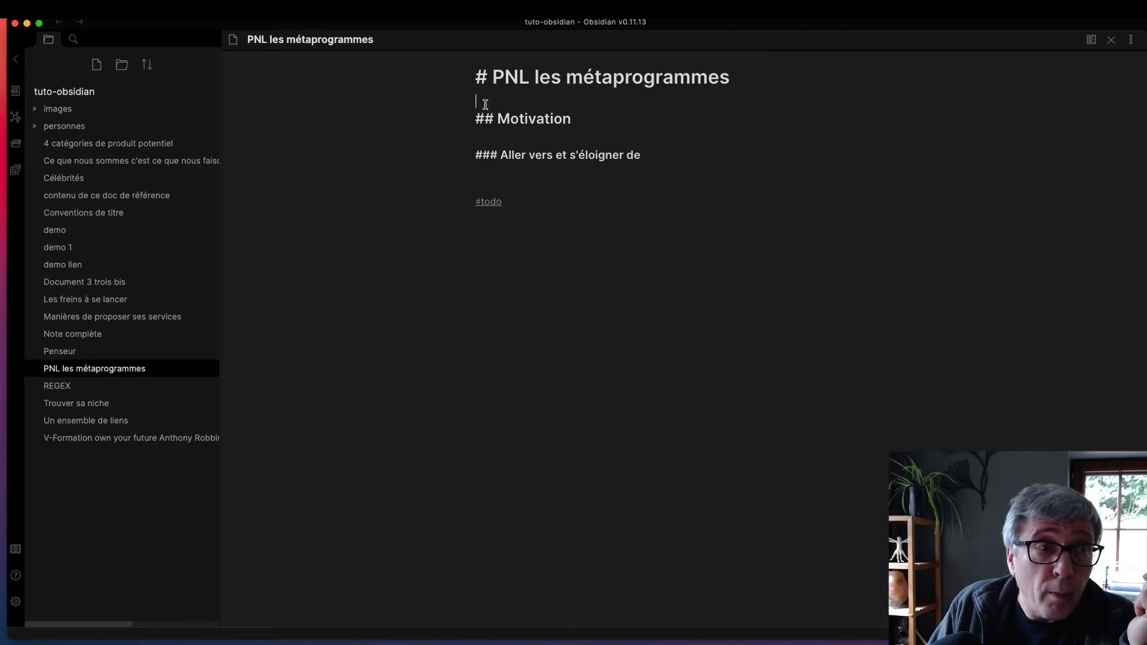
key(Return)
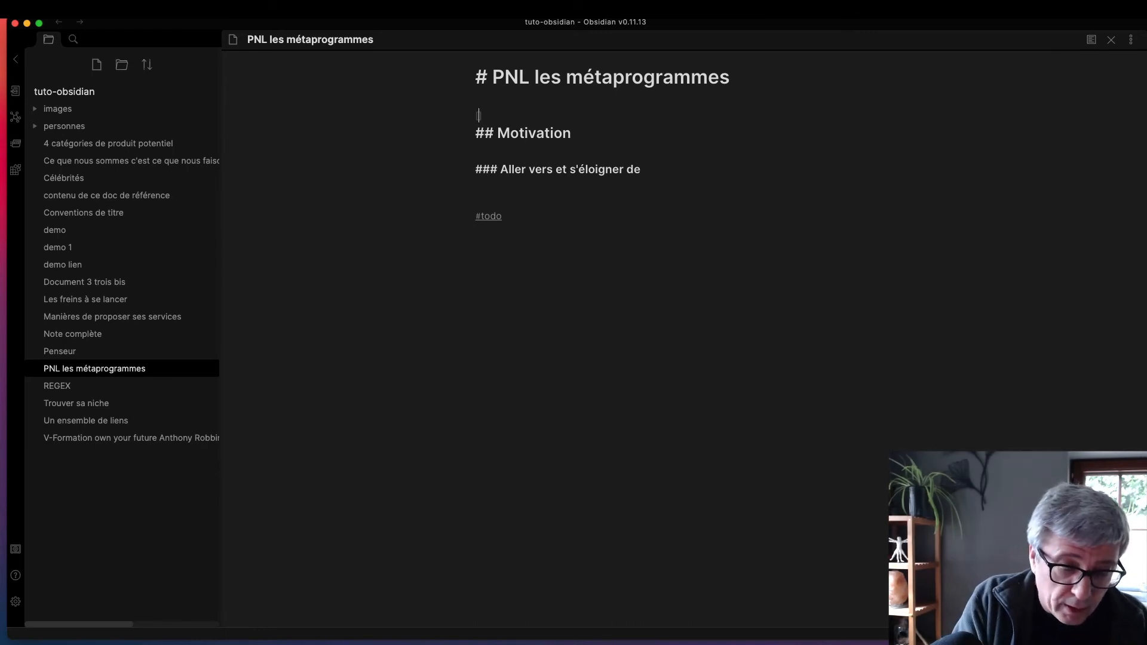
text([PNL)
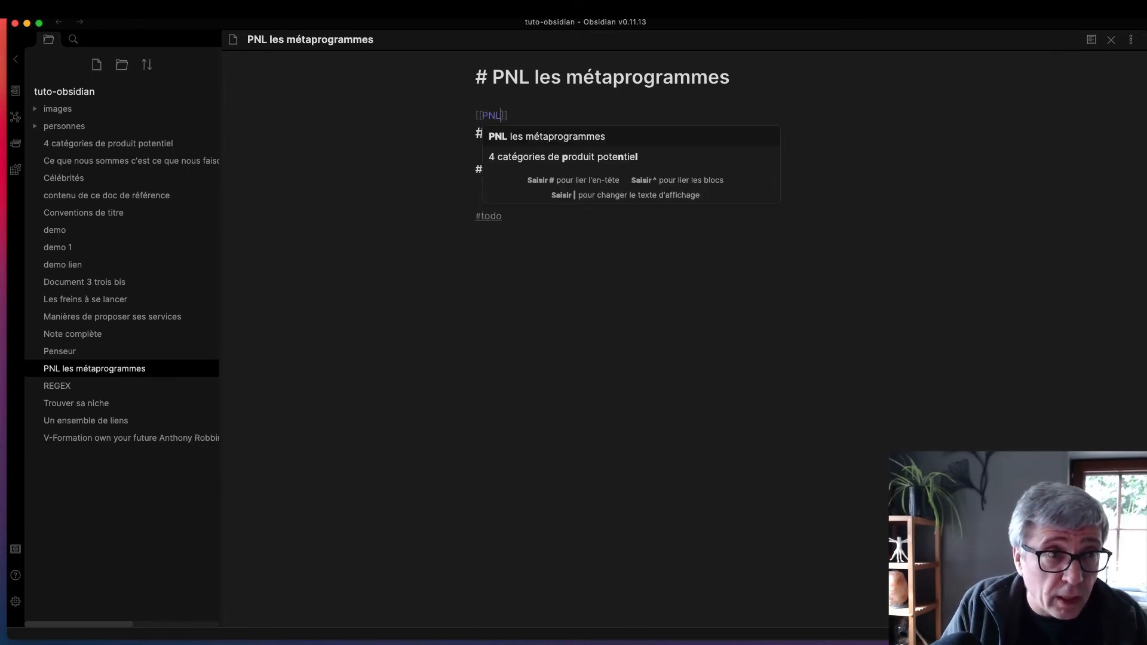
key(Right)
key(Right)
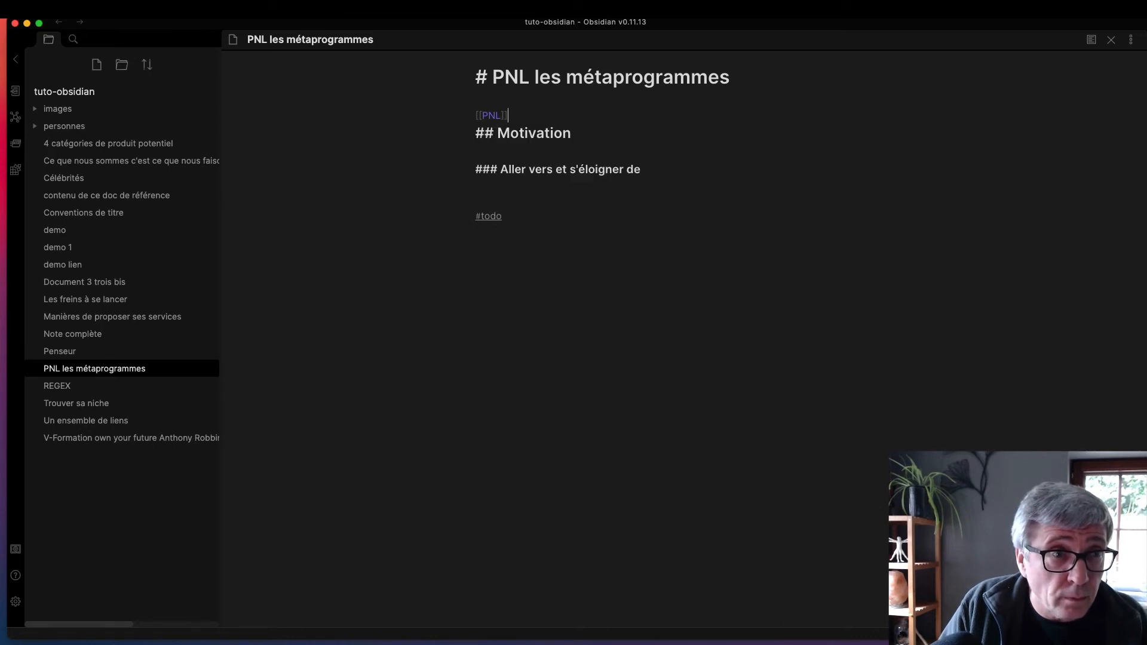
key(Return)
key(Return)
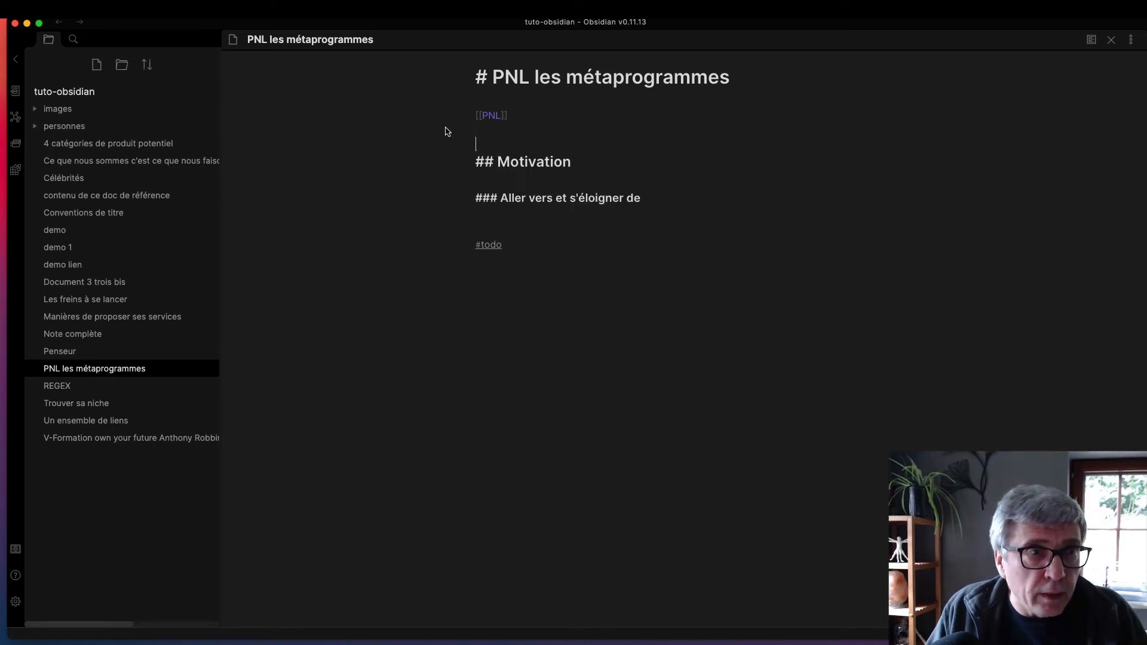
- Create the PNL note from its link and write "Programmation Neuro-linguistique" under the title
super+click(491, 116)
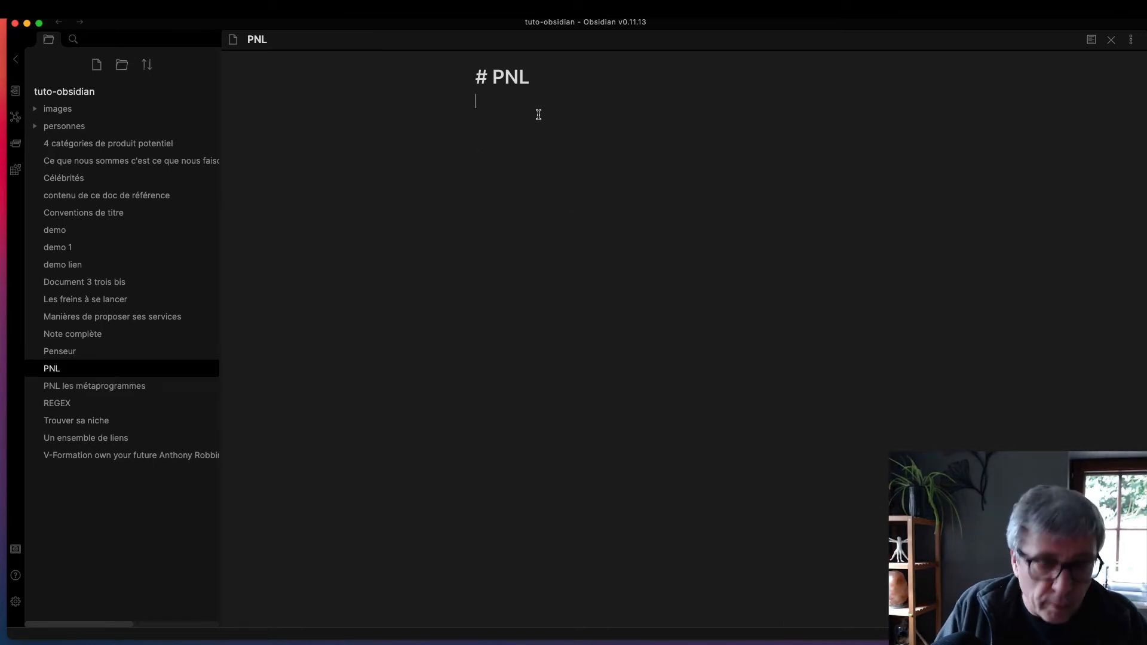
text(Progra)
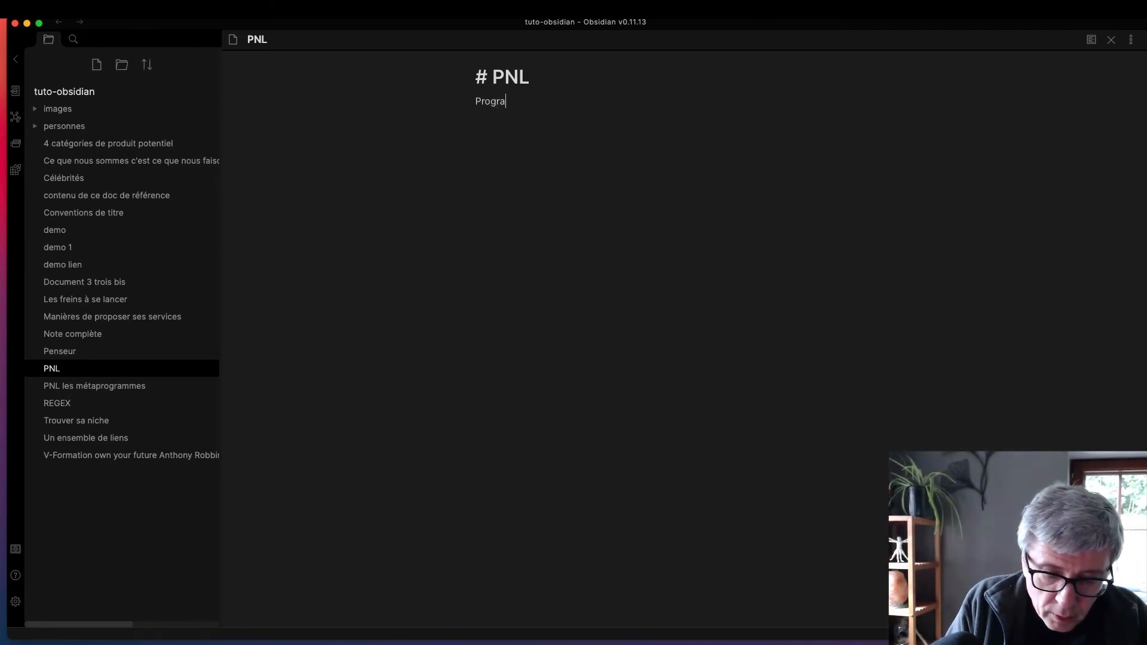
text(mmation Neuro-linguistique)
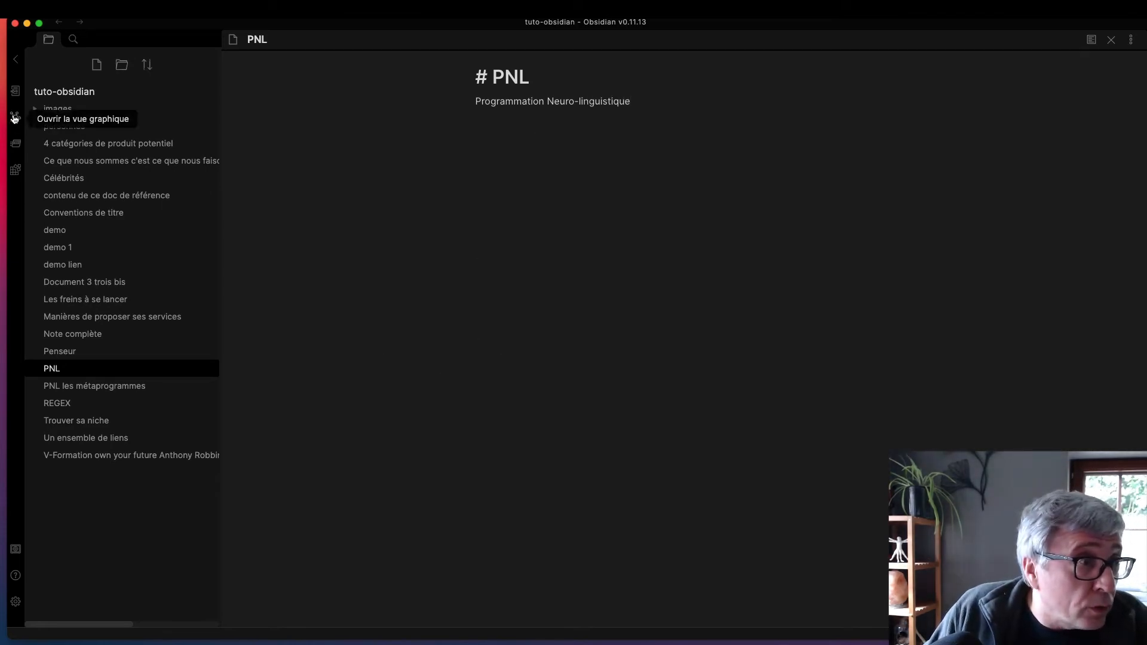
- Open the graph view and spread out the PNL, PNL les métaprogrammes and V-Formation nodes to examine how they are linked
click(11, 123)
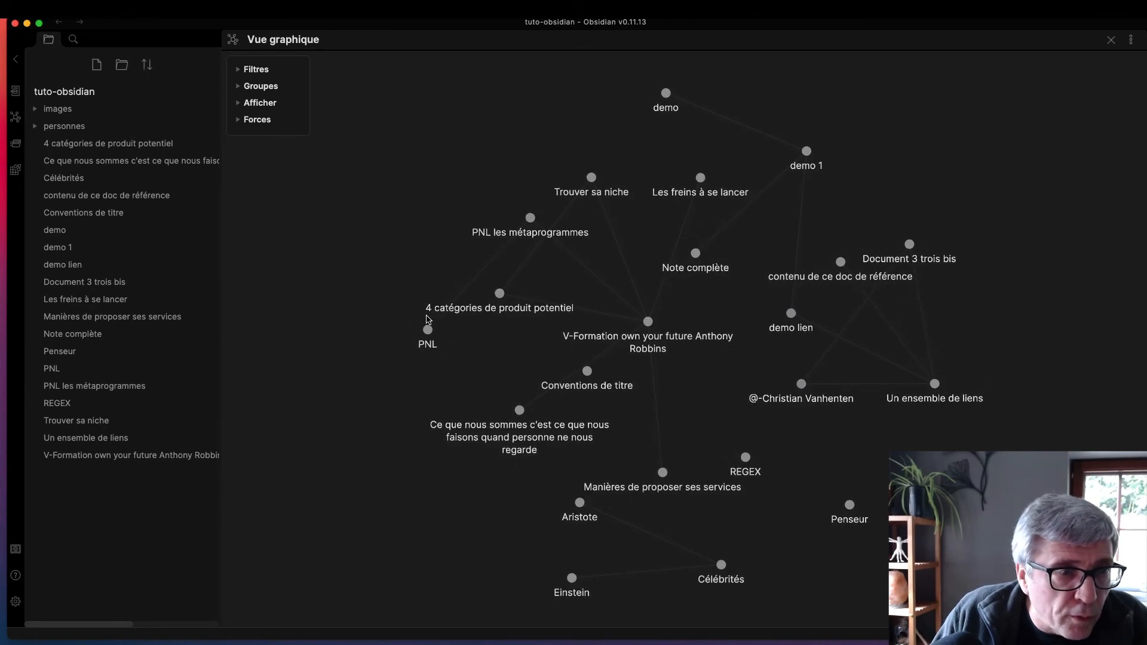
drag(426, 328, 376, 224)
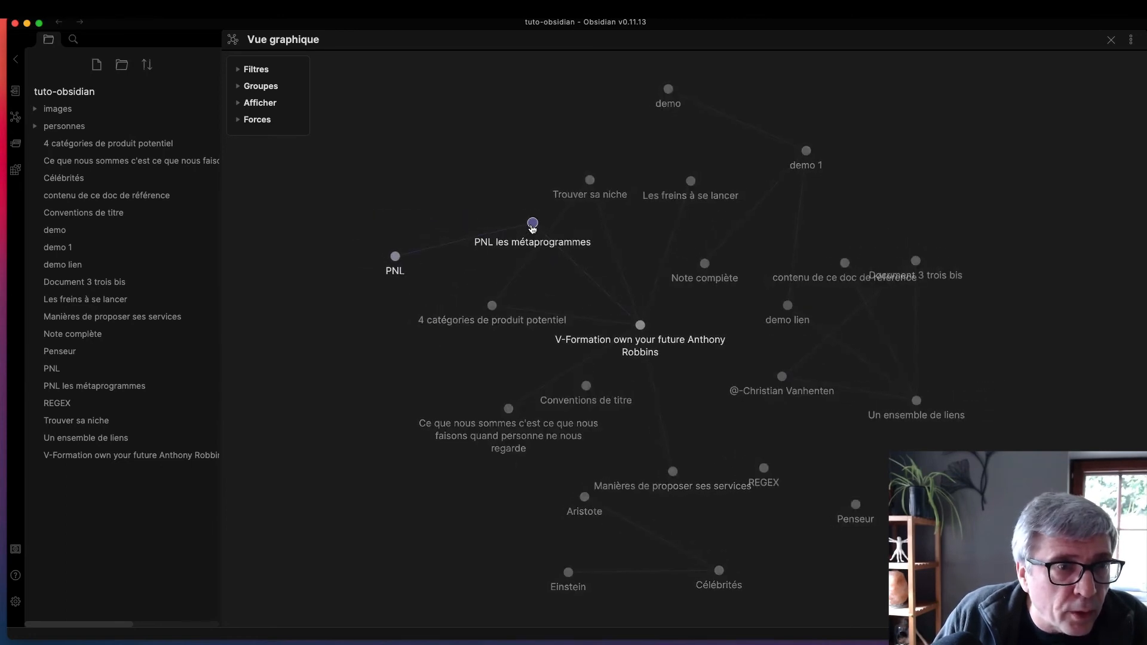
drag(519, 235, 346, 192)
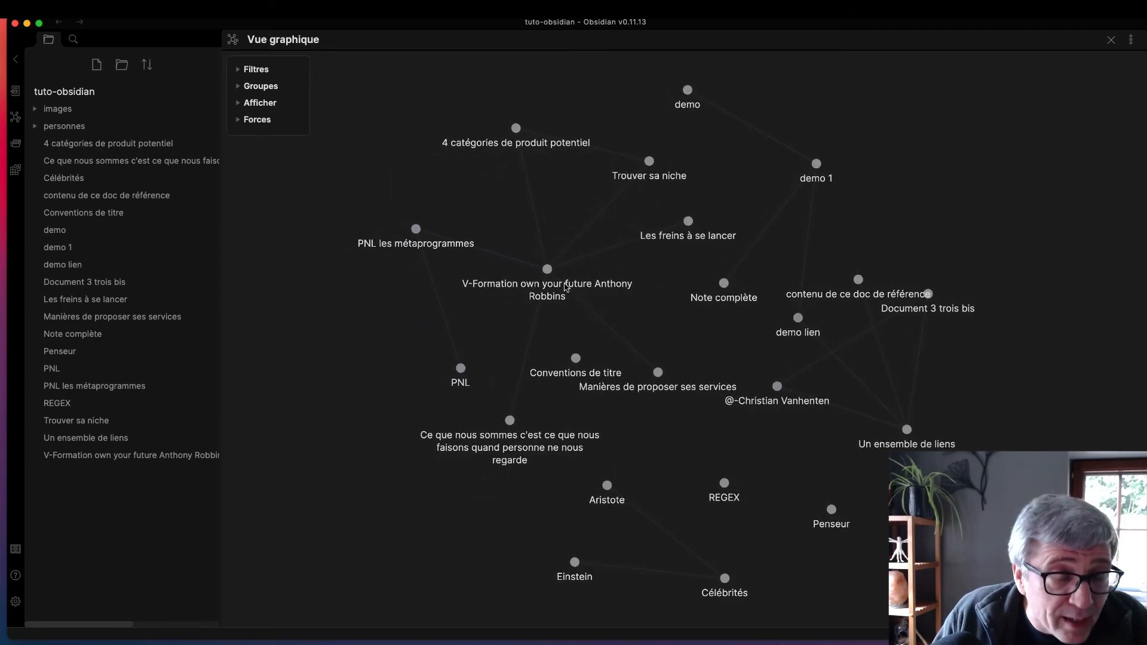
drag(552, 273, 543, 221)
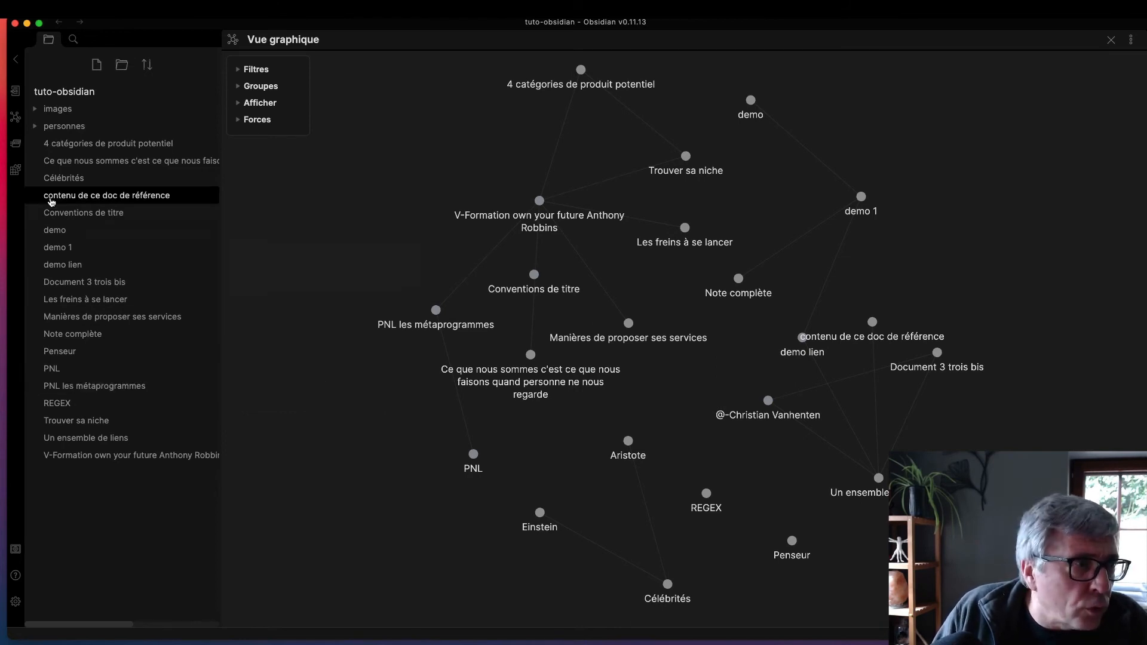
- Open the V-Formation note and review its "3 obstacles" section down to the "en transition" list for a passage to extract
click(73, 458)
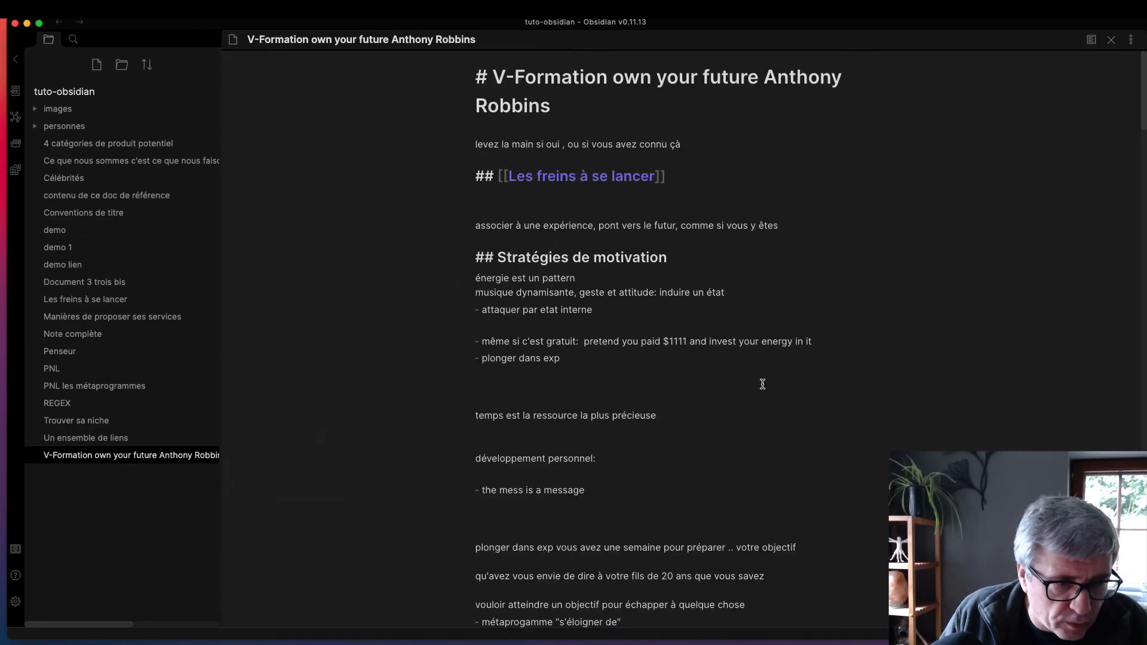
scroll(763, 383, down, 10)
scroll(762, 384, down, 20)
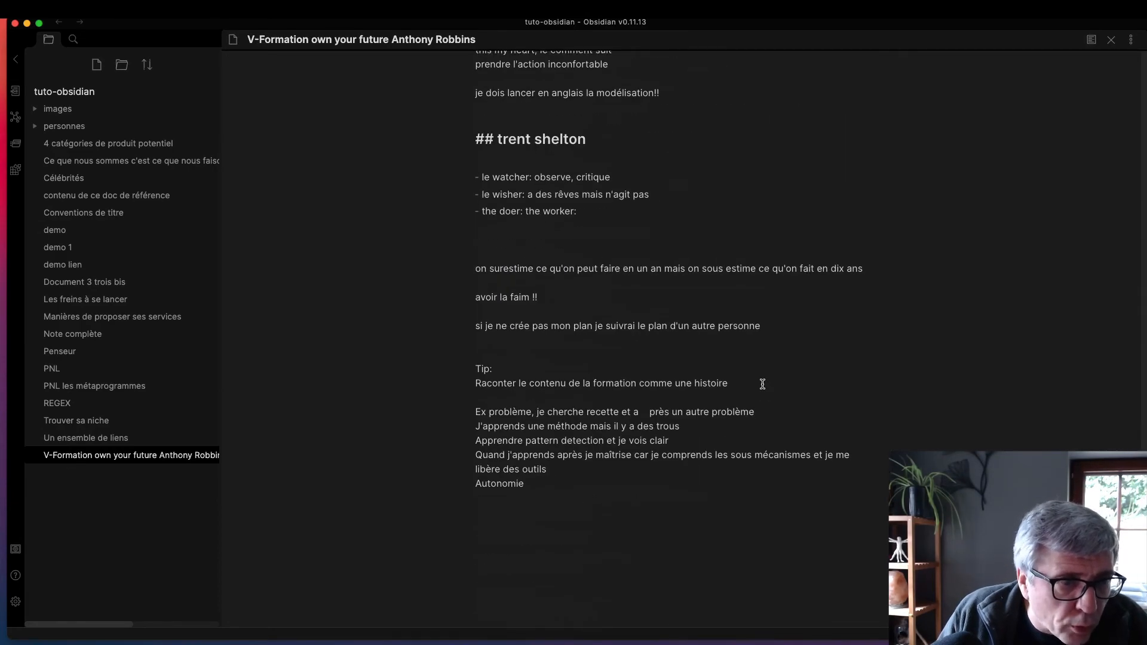
scroll(762, 384, up, 20)
scroll(756, 381, down, 6)
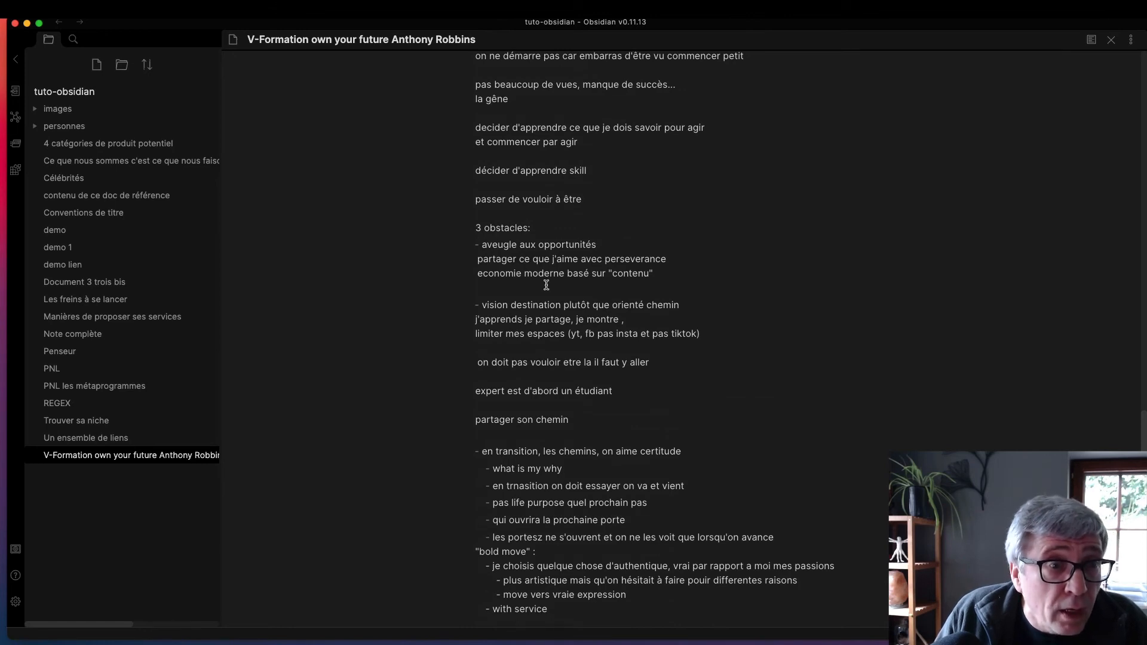
click(629, 259)
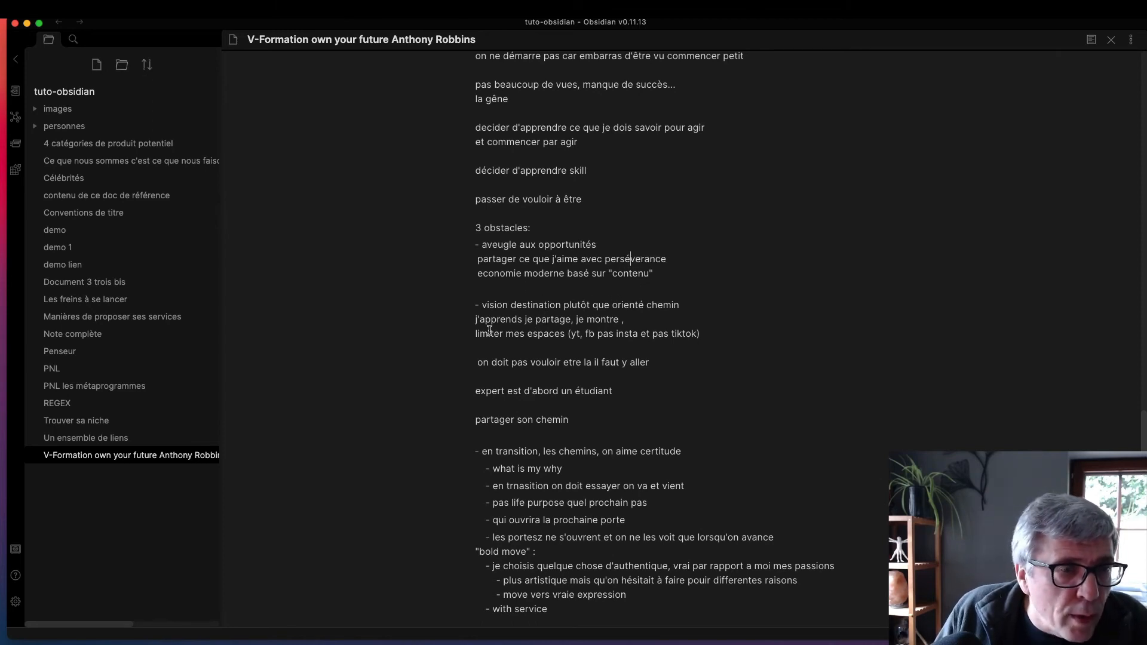
drag(484, 307, 701, 304)
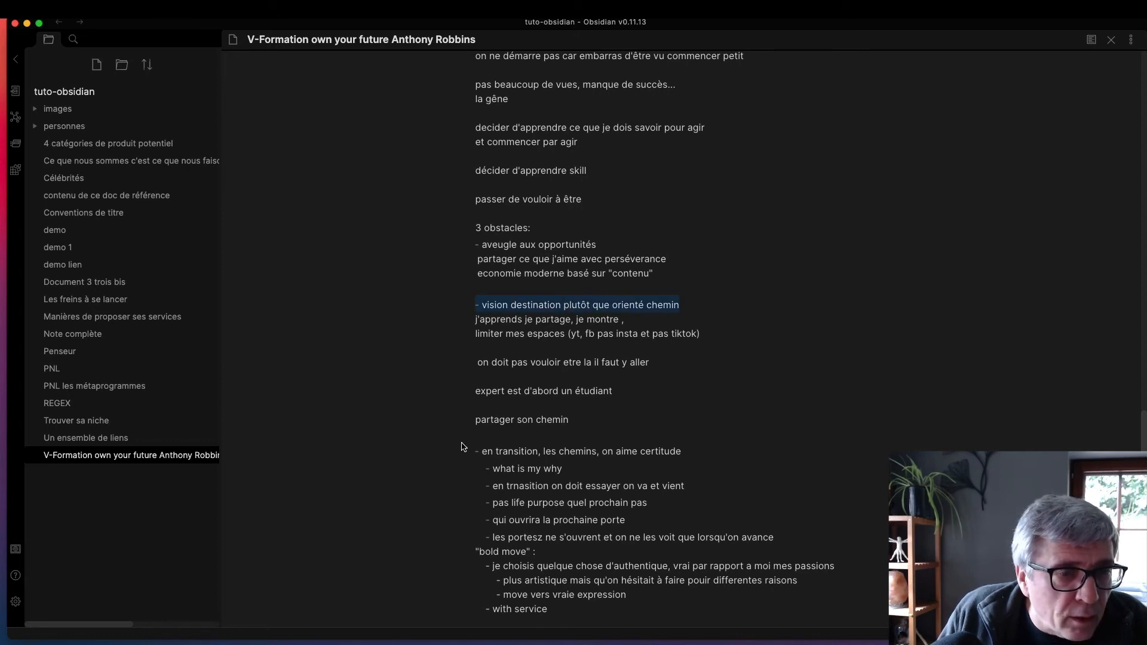
scroll(463, 447, down, 3)
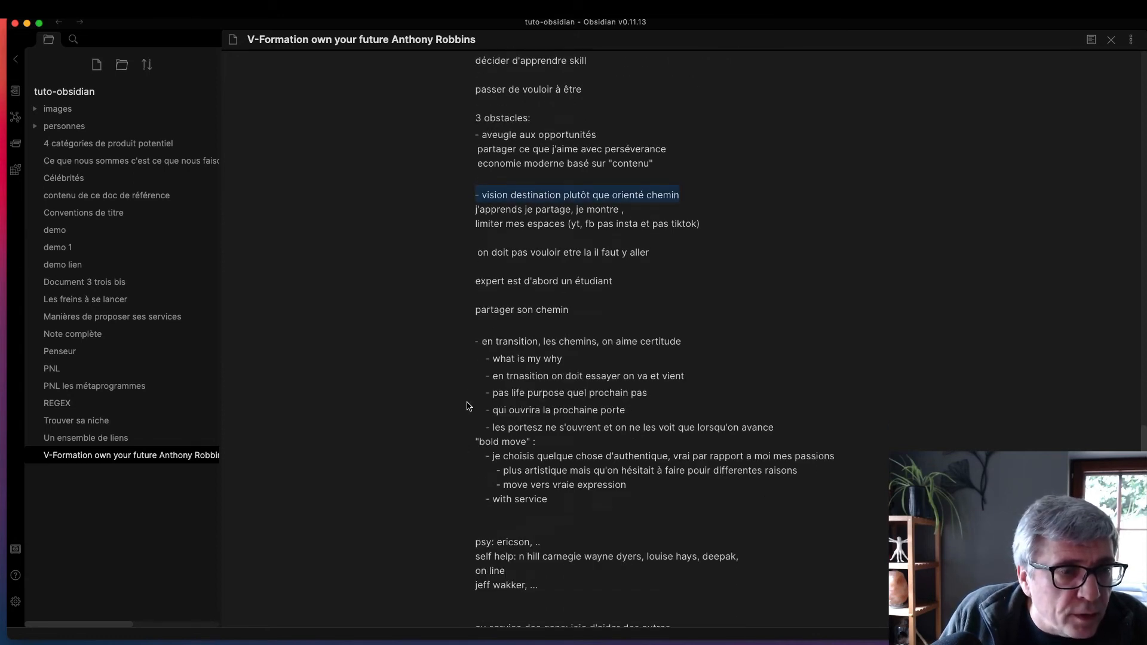
click(475, 357)
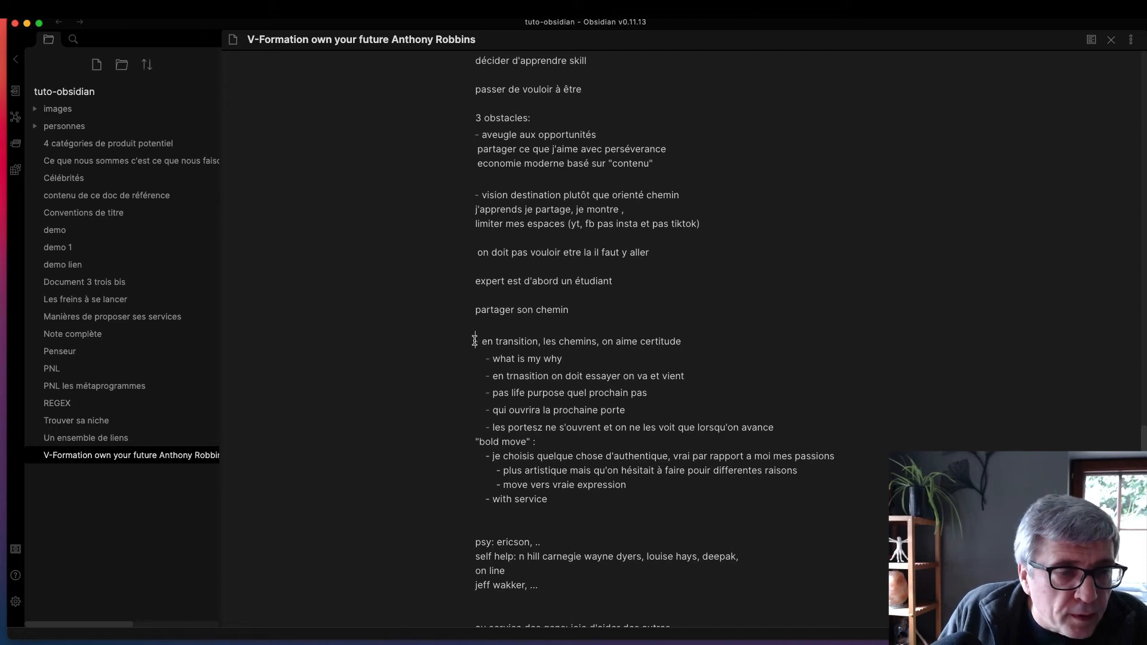
drag(475, 341, 647, 495)
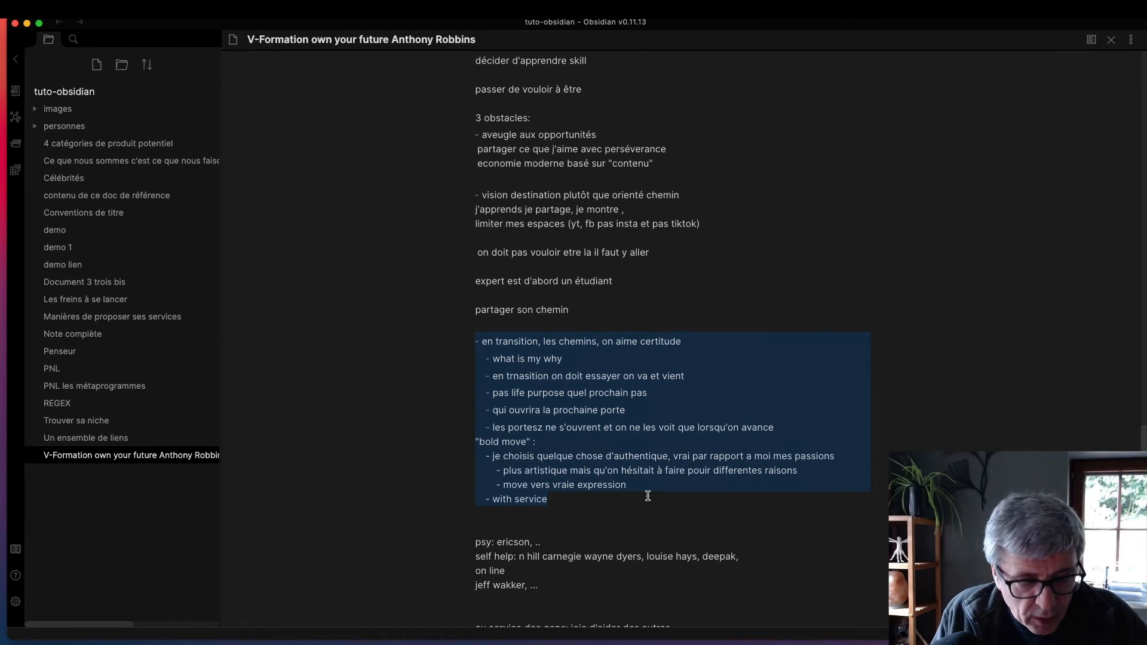
click(572, 395)
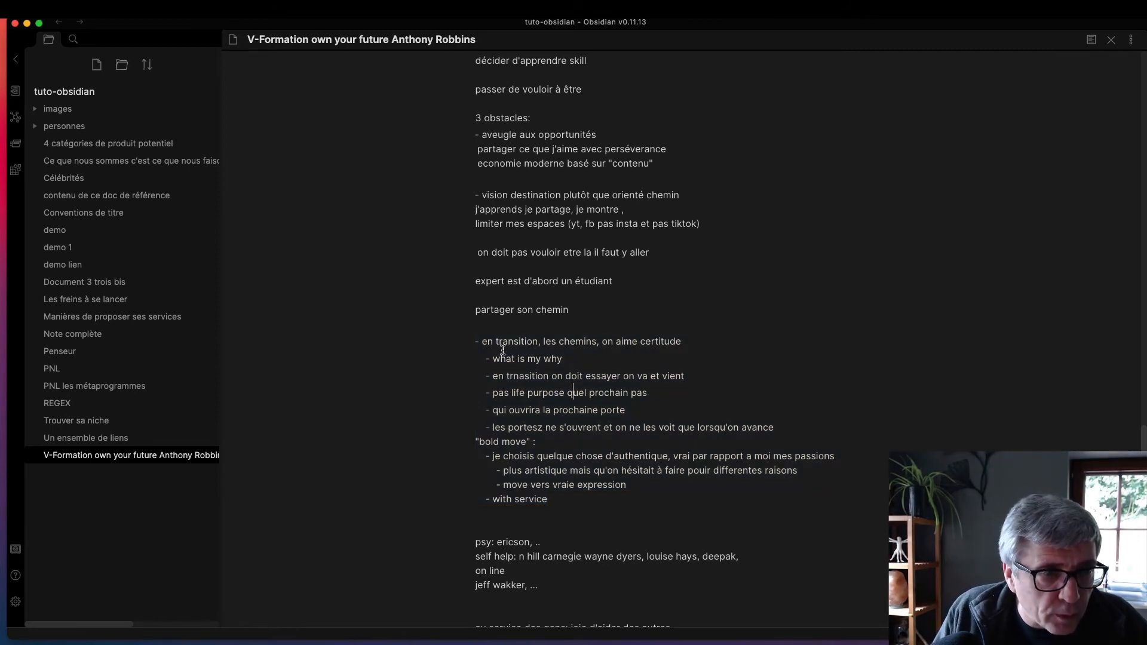
- Add opening link brackets directly before "en transition" in the bullet "en transition, les chemins, on aime certitude"
click(480, 339)
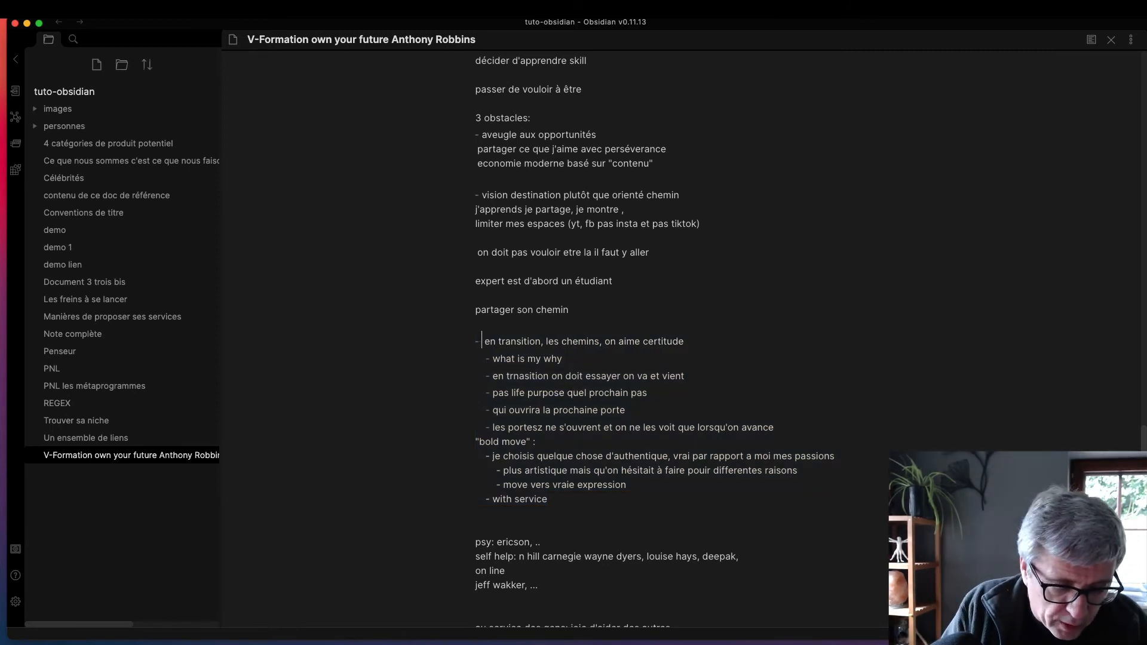
text(")
key(BackSpace)
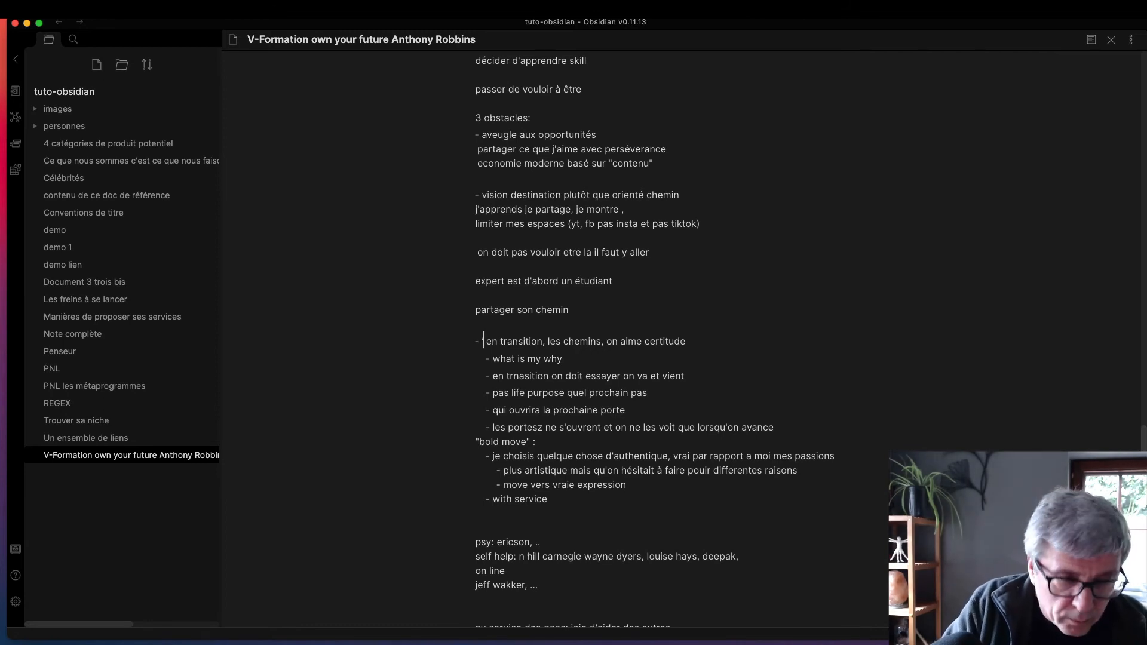
text([[)
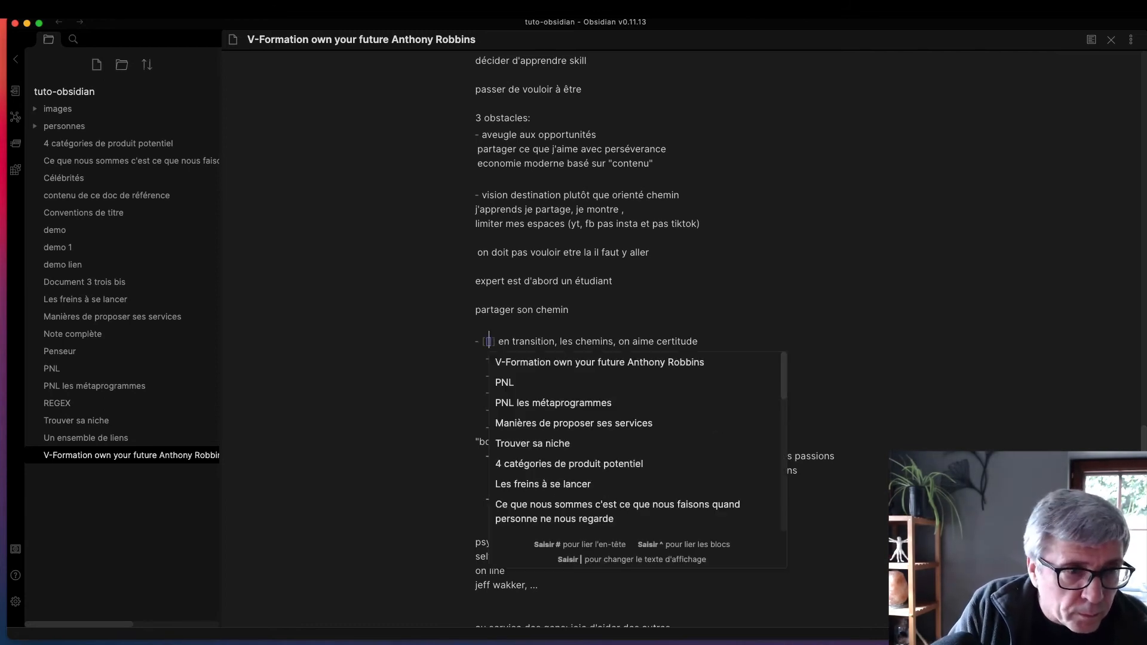
key(Delete)
key(Delete)
key(Delete)
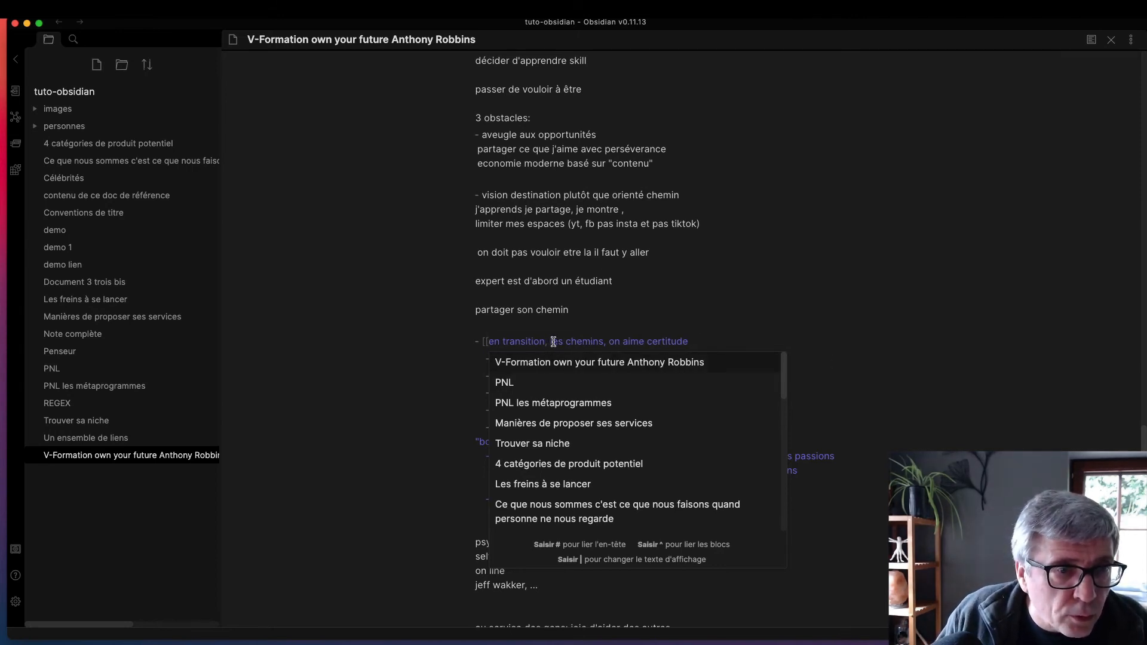
- Remove ", les chemins," from the bullet and close the link after "certitude" so it reads [[en transition on aime certitude]]
drag(547, 341, 598, 341)
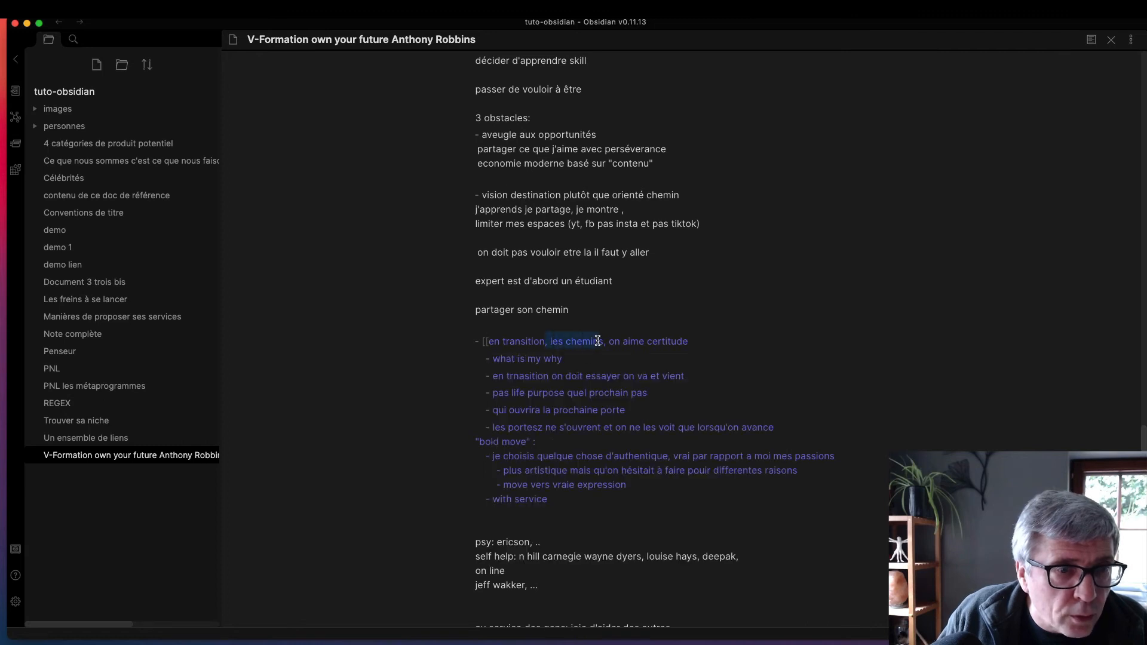
click(526, 341)
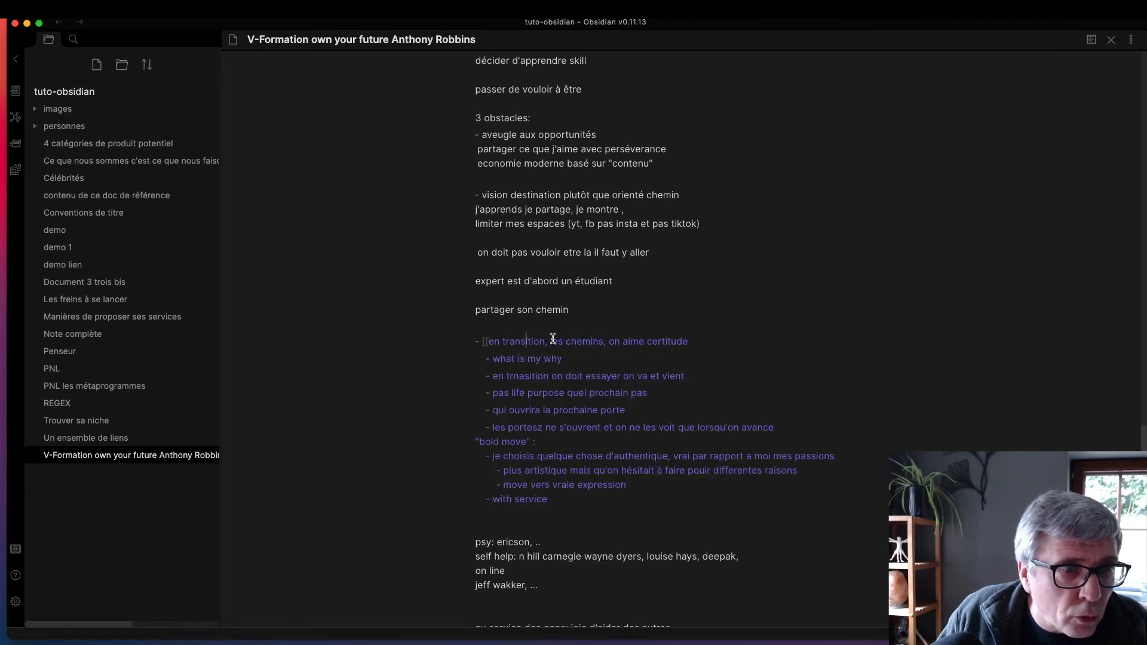
drag(546, 342, 605, 342)
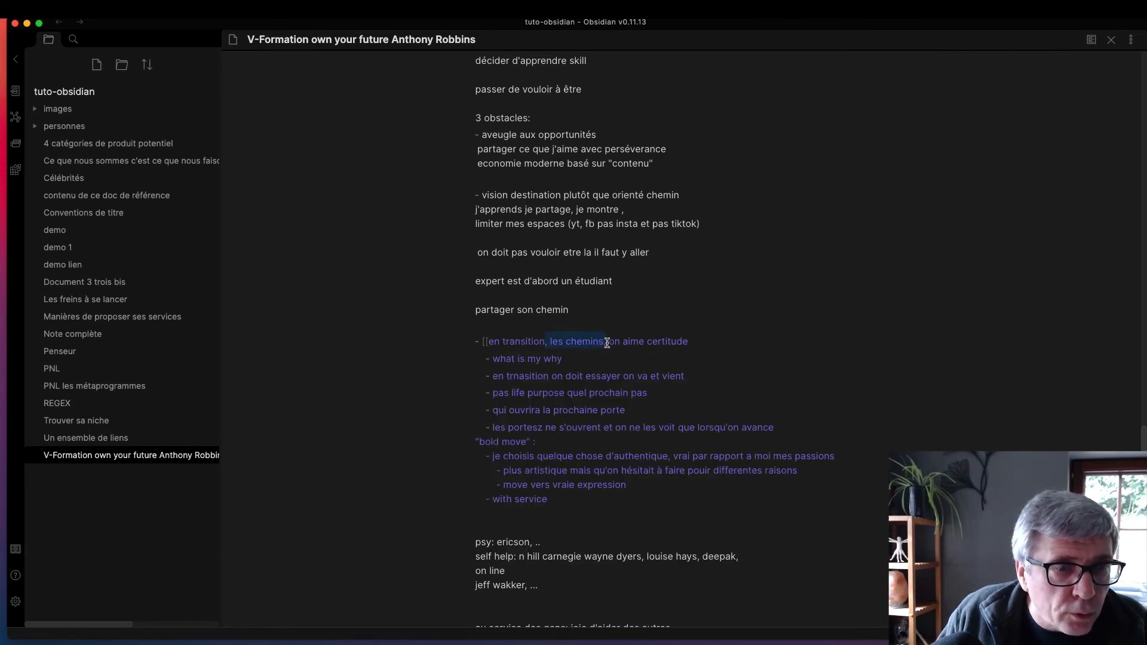
key(BackSpace)
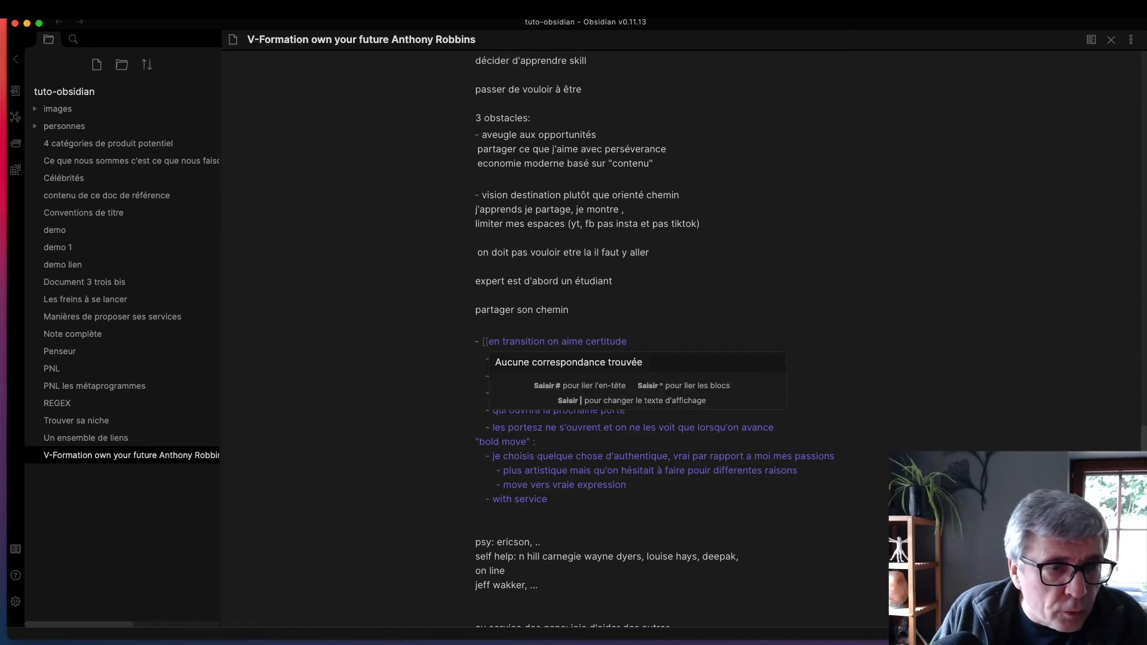
click(647, 345)
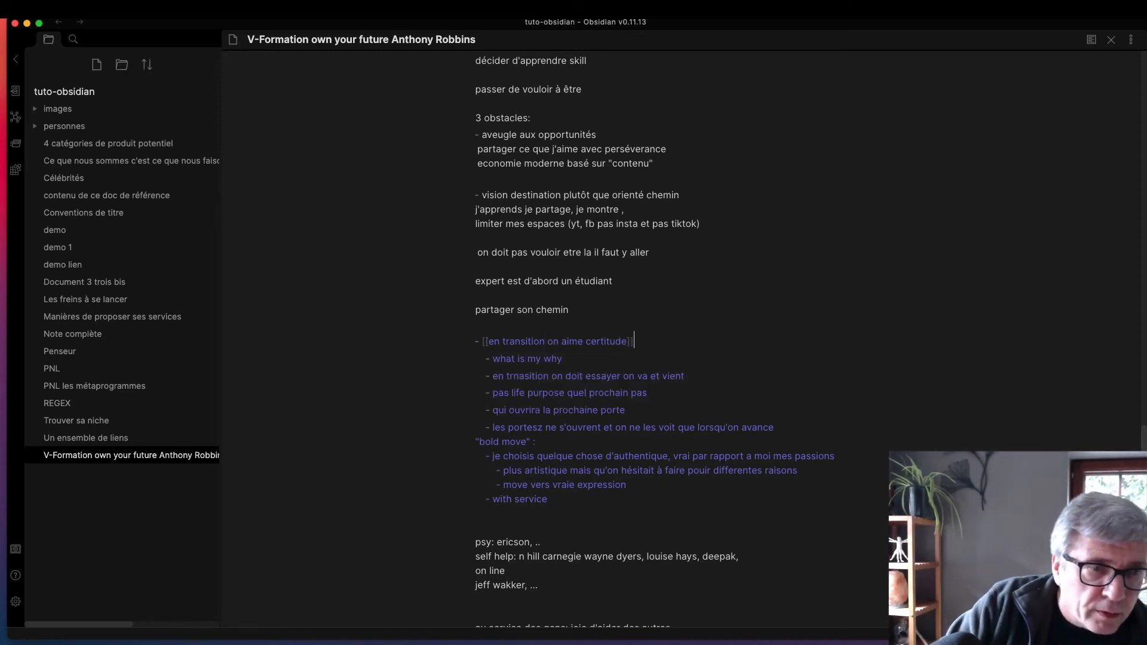
text(]])
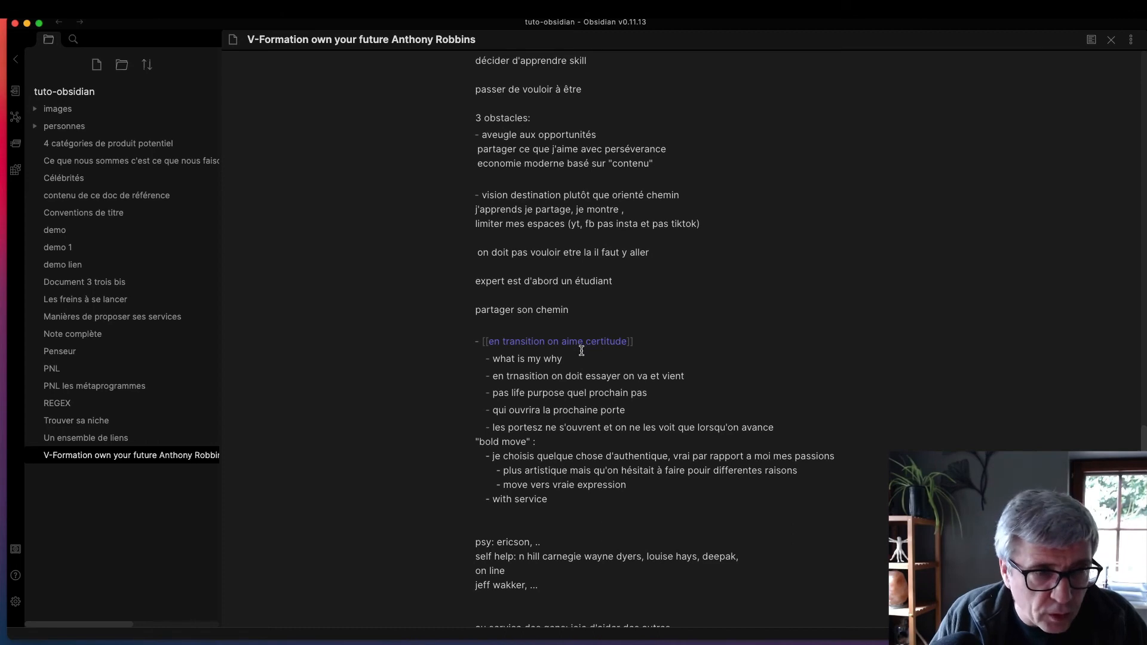
- Move the lines from "what is my why" through "with service" into a new note created from the "en transition on aime certitude" link
drag(475, 360, 629, 509)
key(super+x)
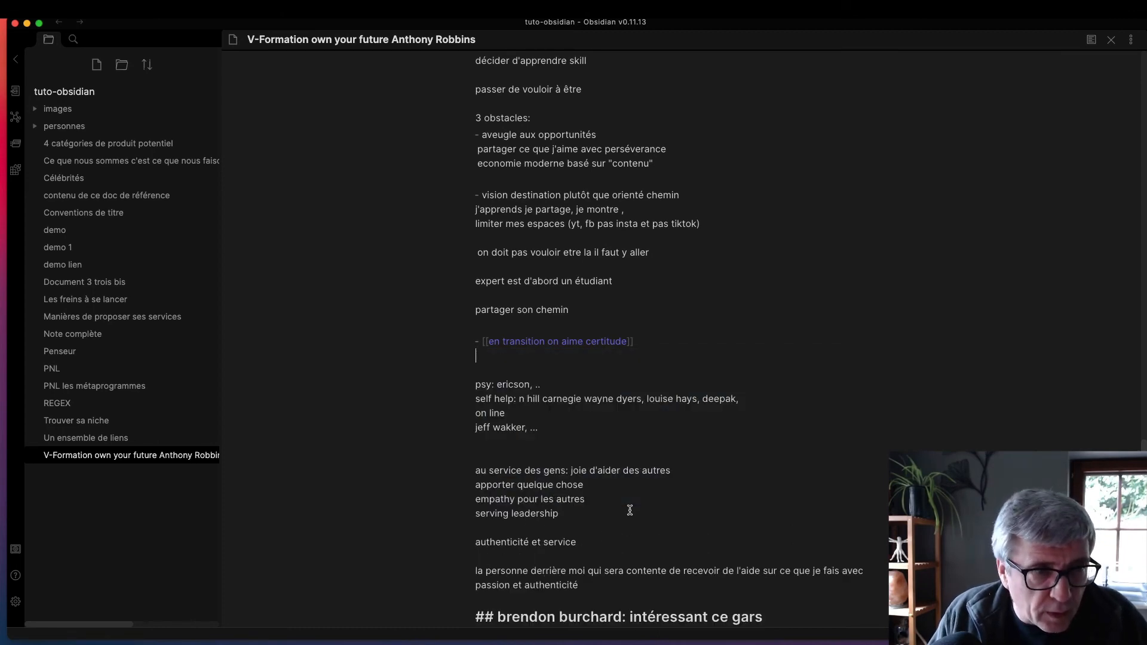
super+click(575, 346)
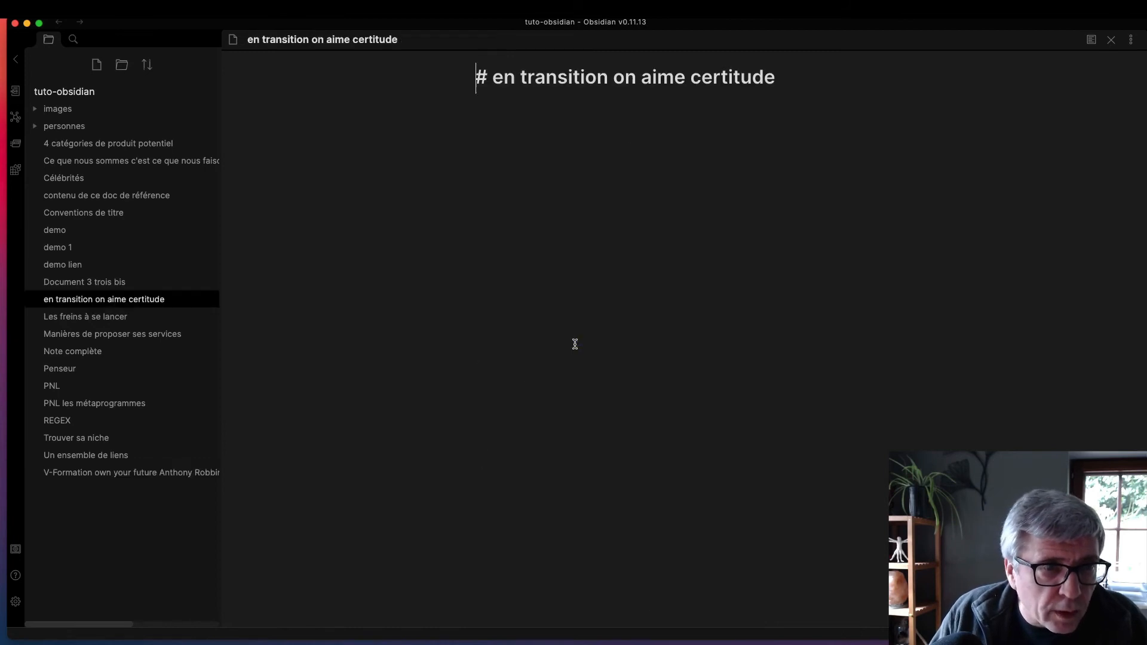
key(super+v)
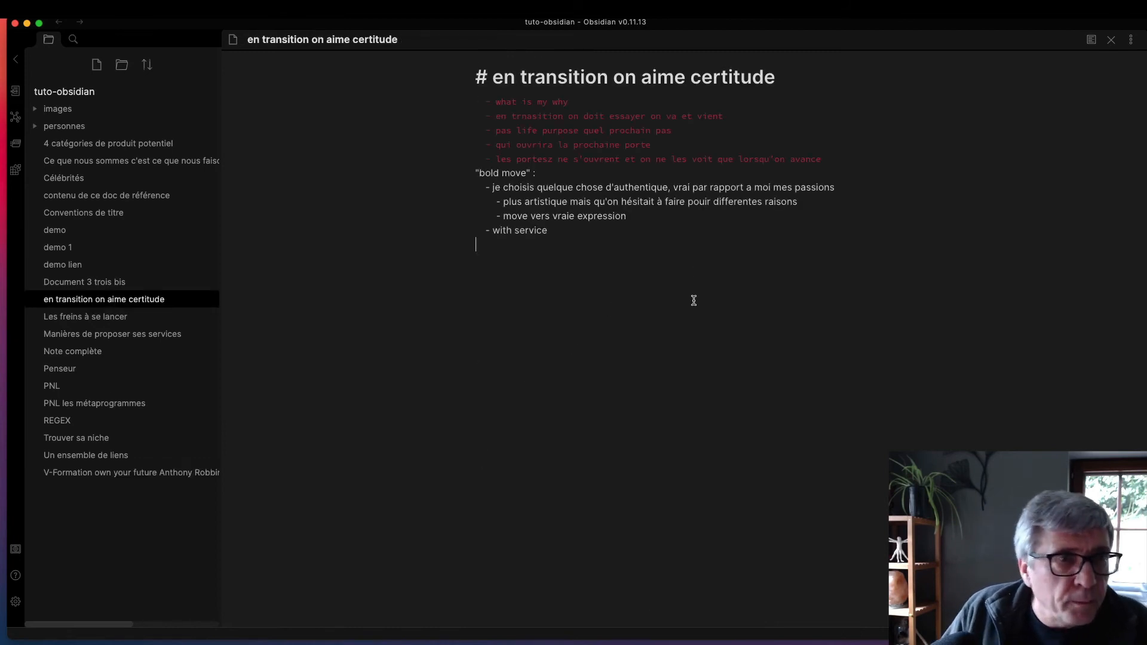
- Outdent the five bullets from "what is my why" to "les portesz ne s'ouvrent" to the top list level
click(506, 116)
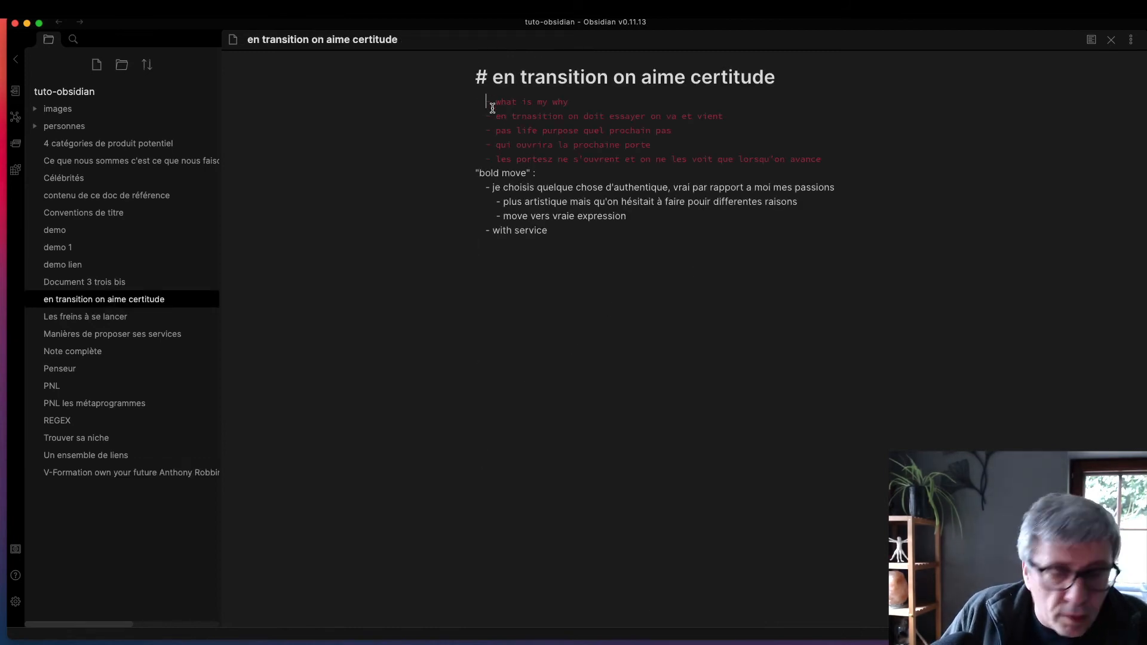
key(shift+Tab)
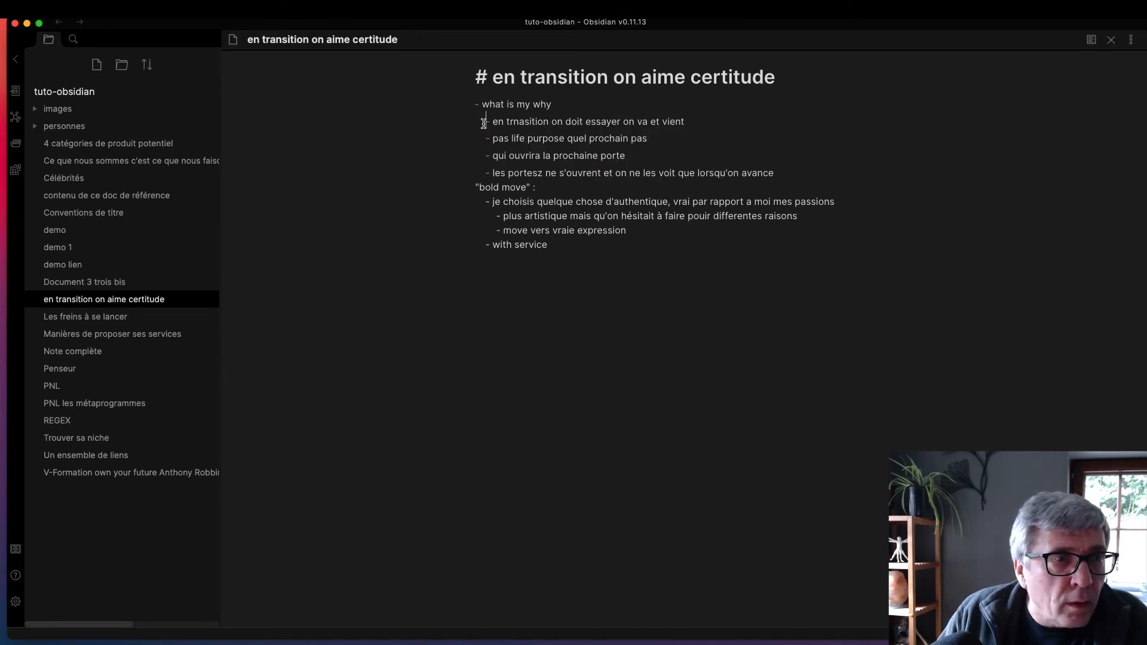
key(shift+Tab)
key(shift+Tab)
click(485, 159)
key(shift+Tab)
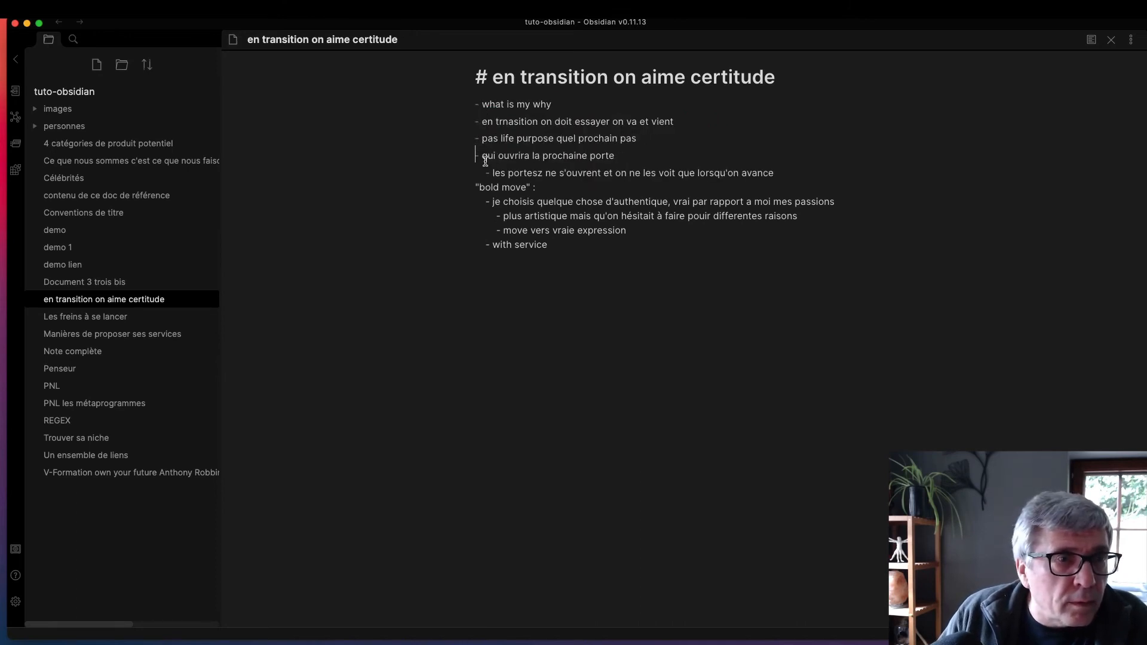
click(485, 174)
key(shift+Tab)
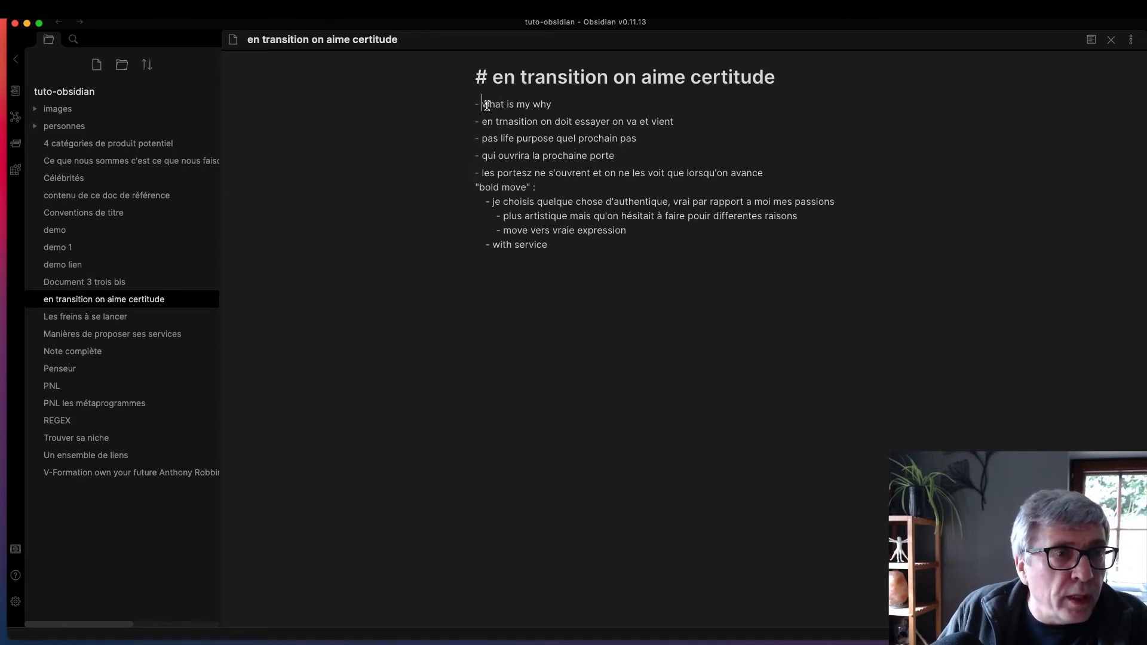
- Insert the bullet "on aime se poser les questions fondamentales" above "what is my why"
text(on aime )
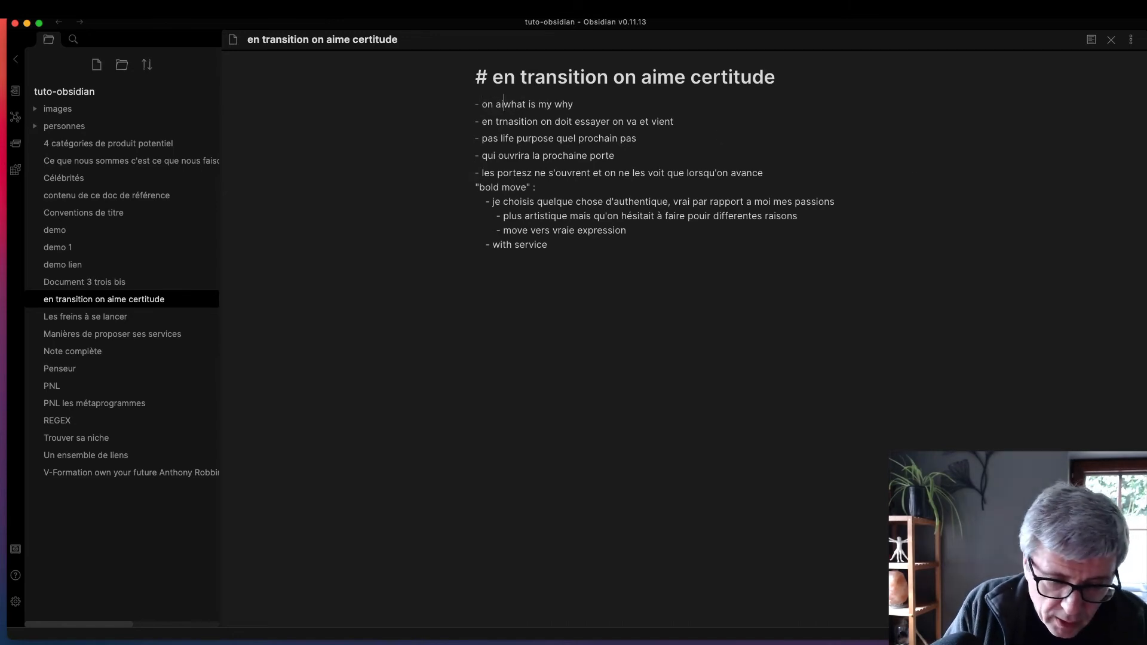
text(se poser le)
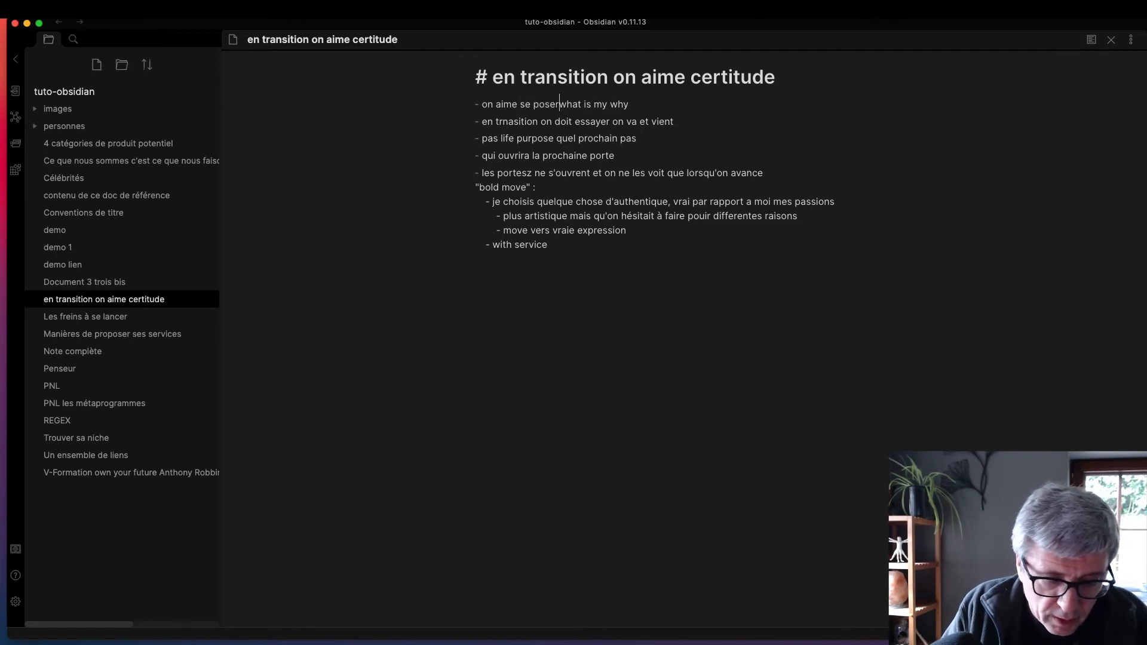
text(s questions )
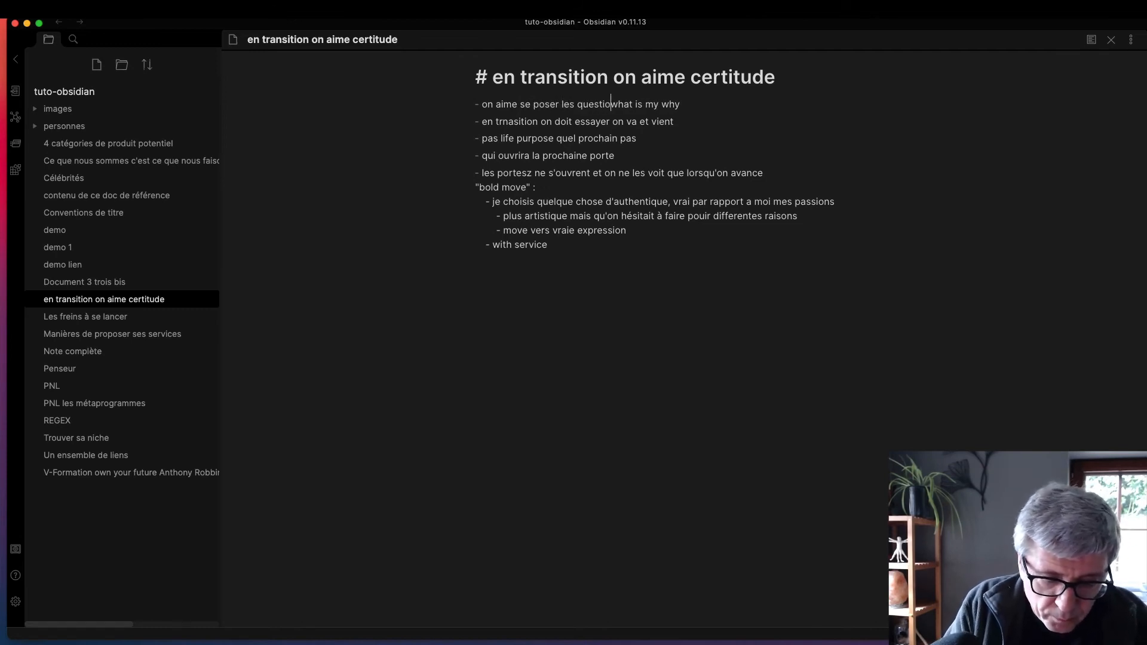
text(fondamental)
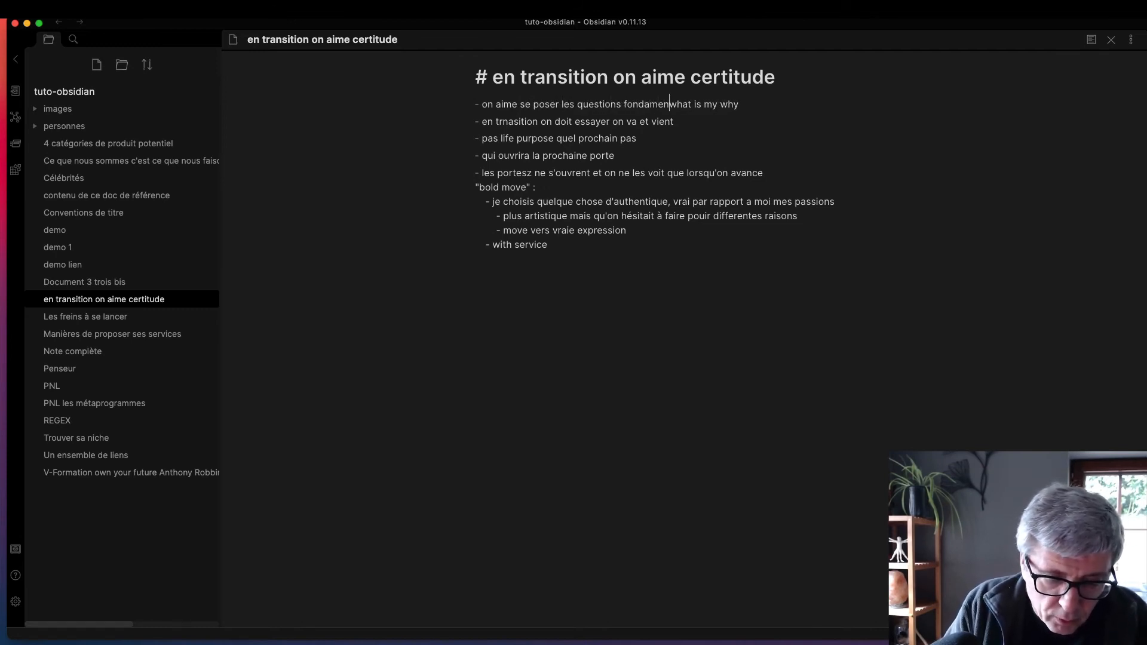
text(es)
key(Return)
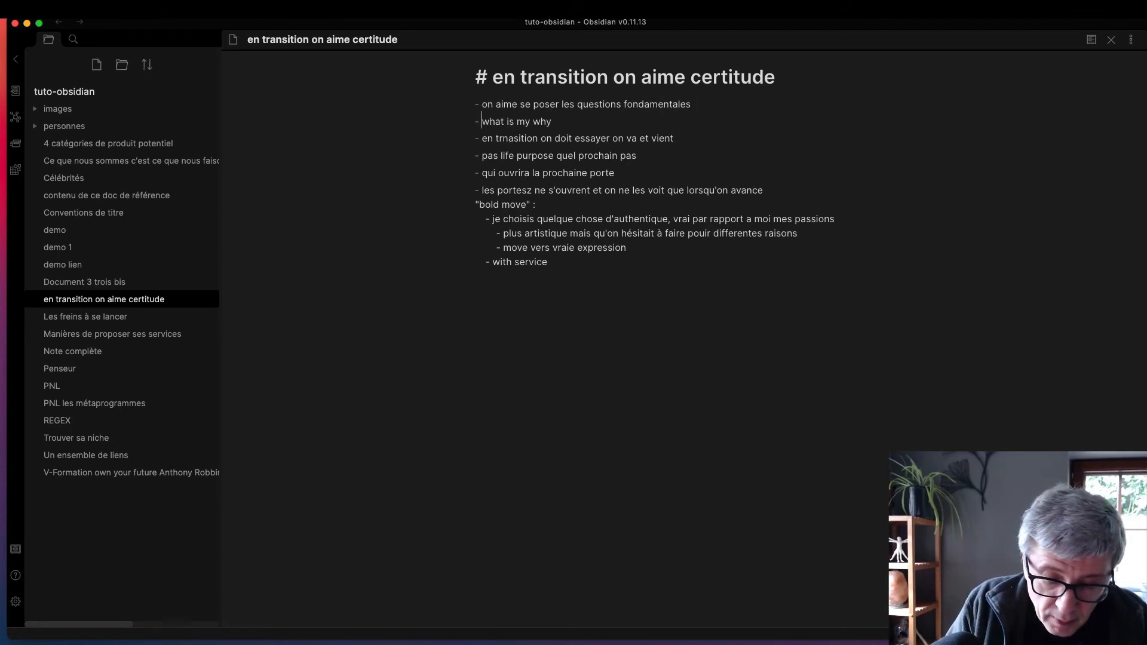
- Insert the bullet "Mais en transition, ce n'est pas le moment" above "what is my why", followed by an empty bullet
text(Mais en )
text(transition,)
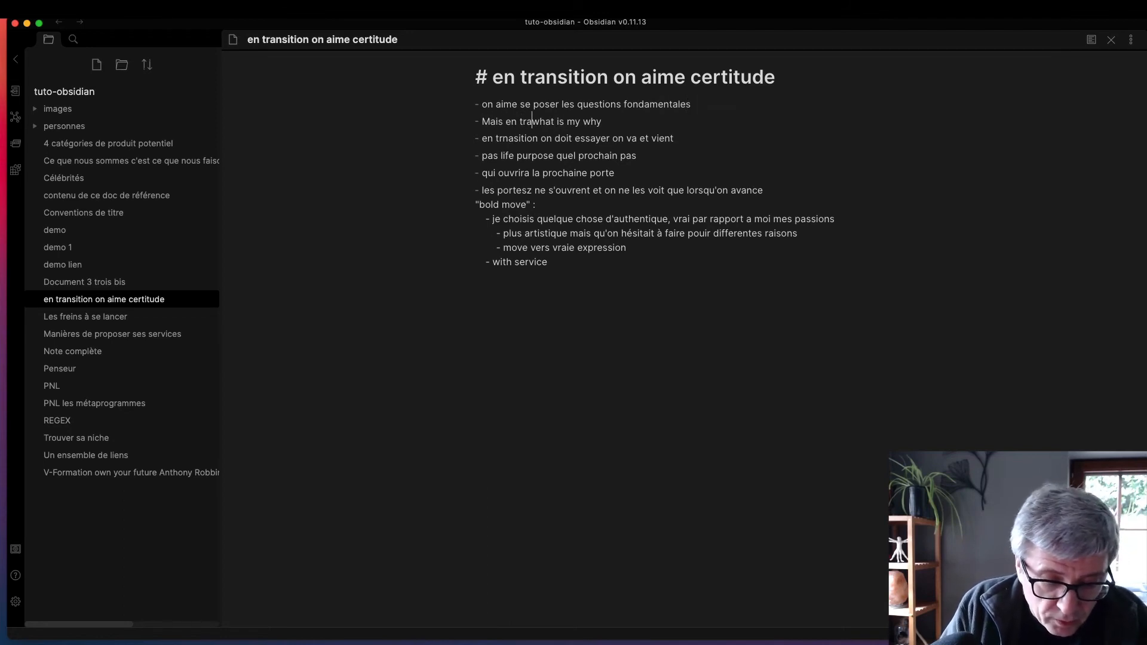
text( ce n'est pas)
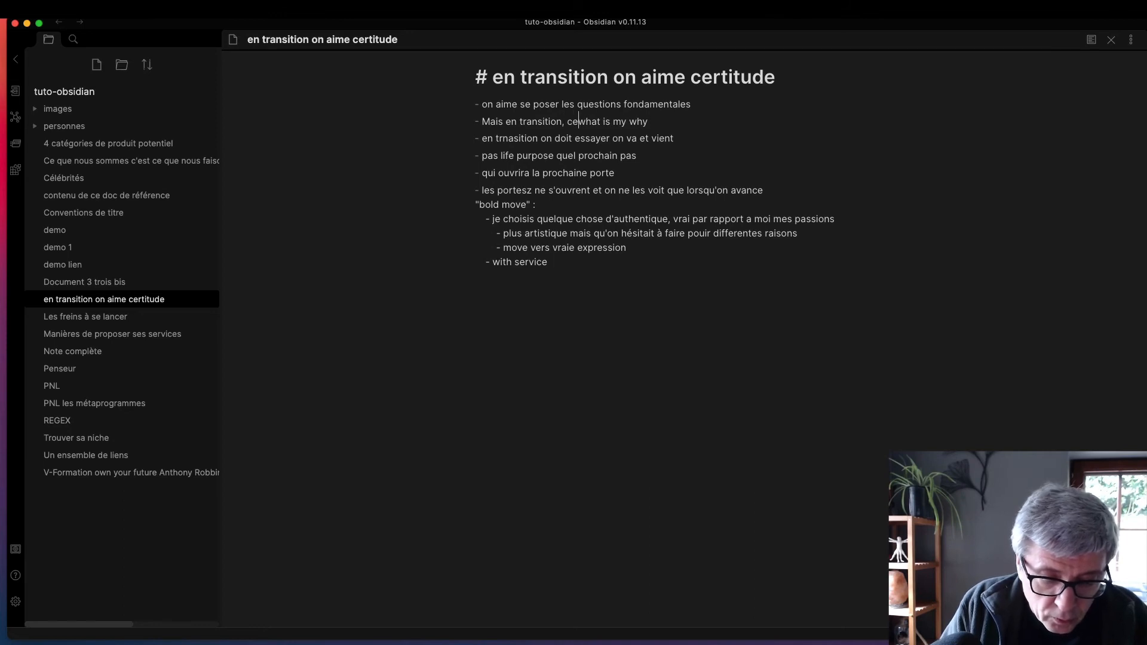
text( le moment)
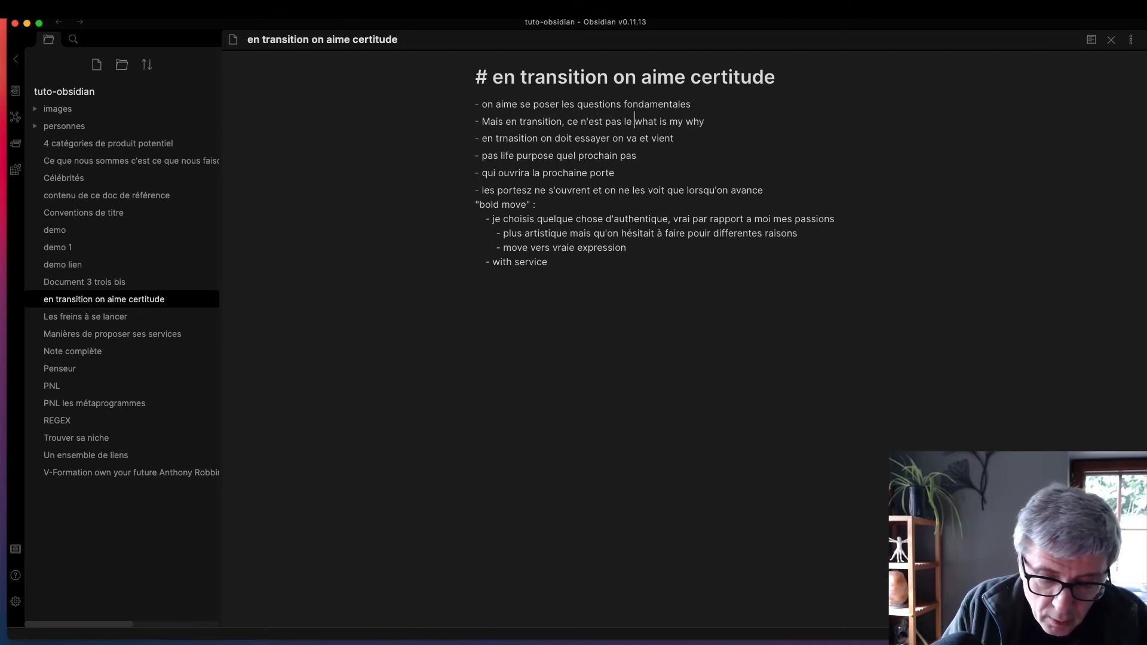
key(Return)
key(Return)
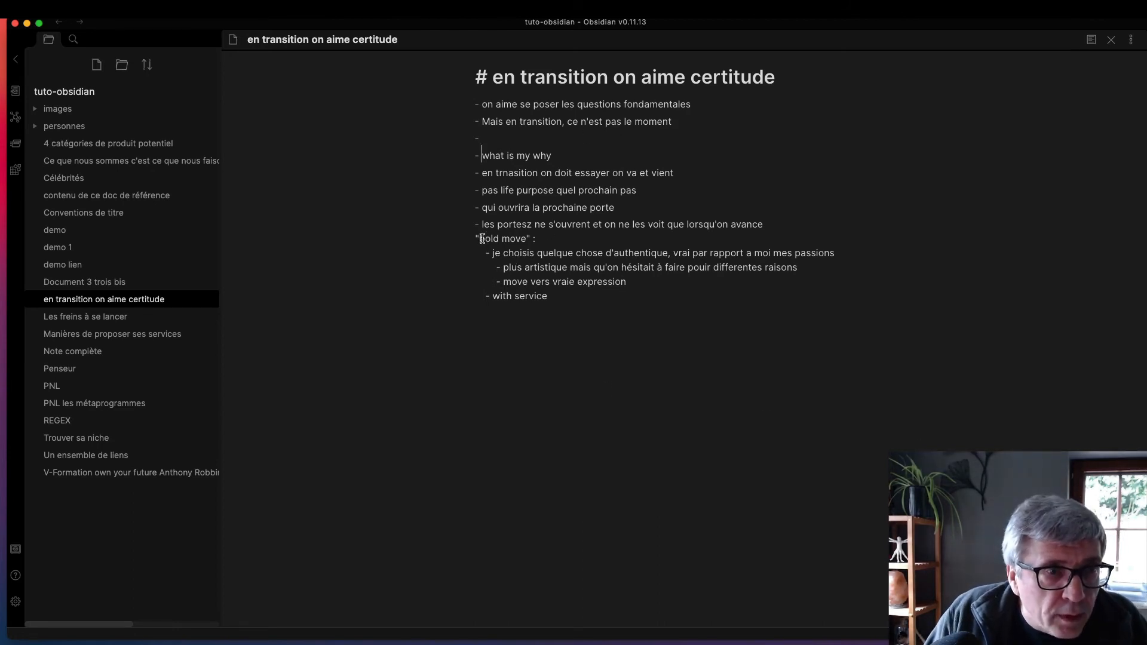
- Make the words "bold move" bold inside their quotation marks
drag(479, 239, 523, 238)
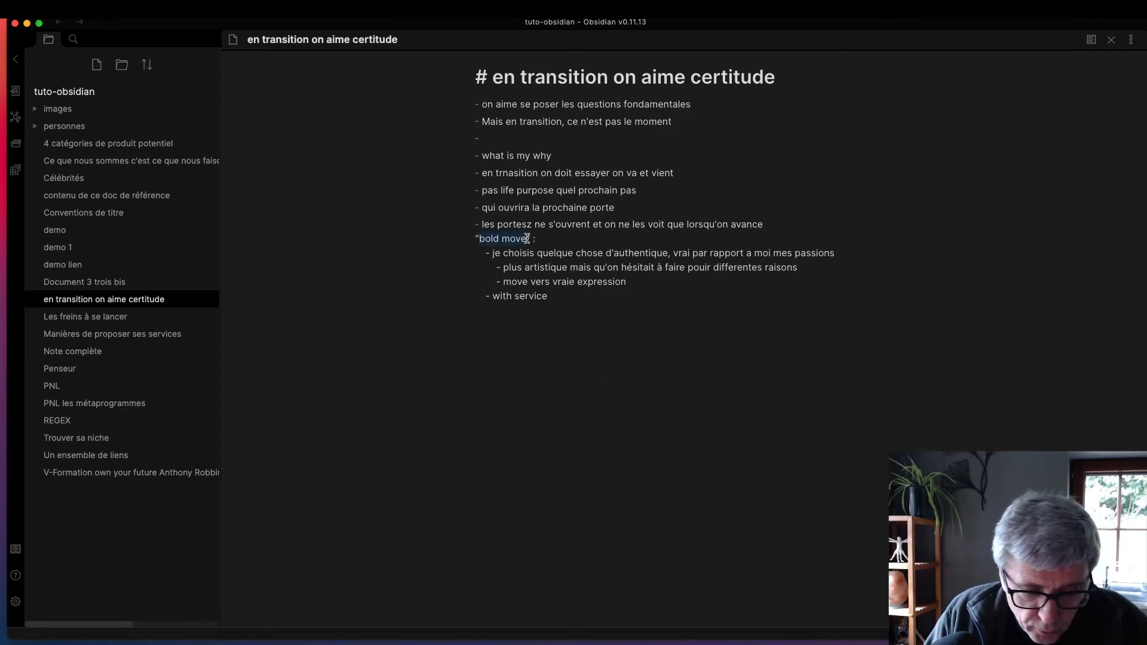
key(super+b)
click(632, 326)
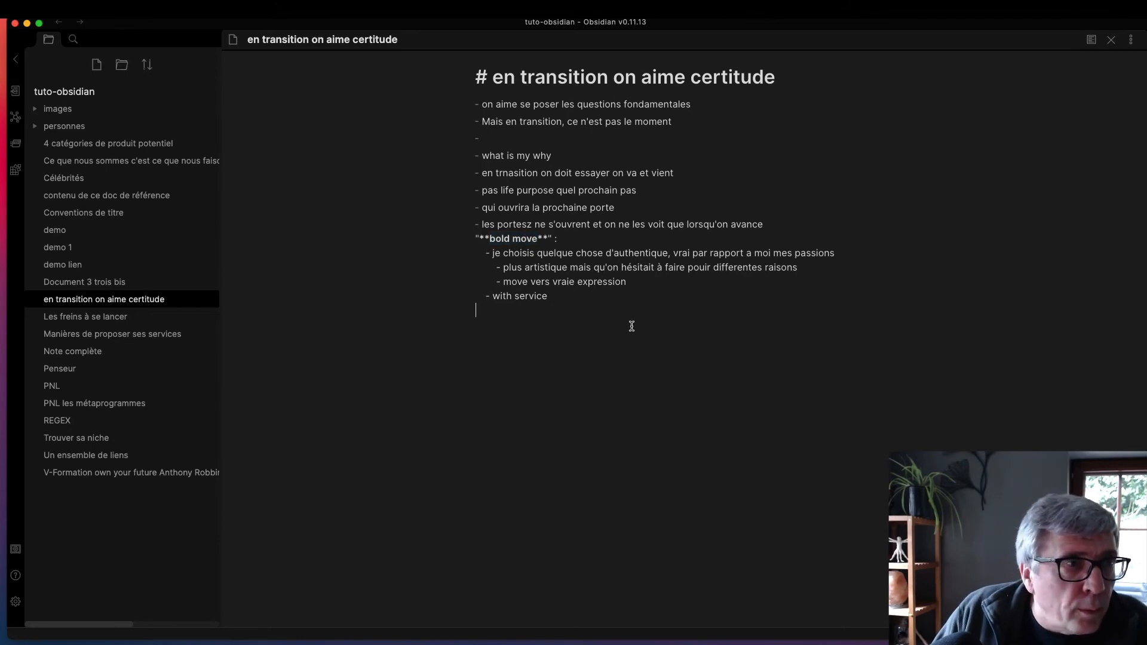
- Look up the speaker's name in the V-Formation note and add "exposé de brendon burchard" with blank lines above the bullets of the transition note
click(57, 22)
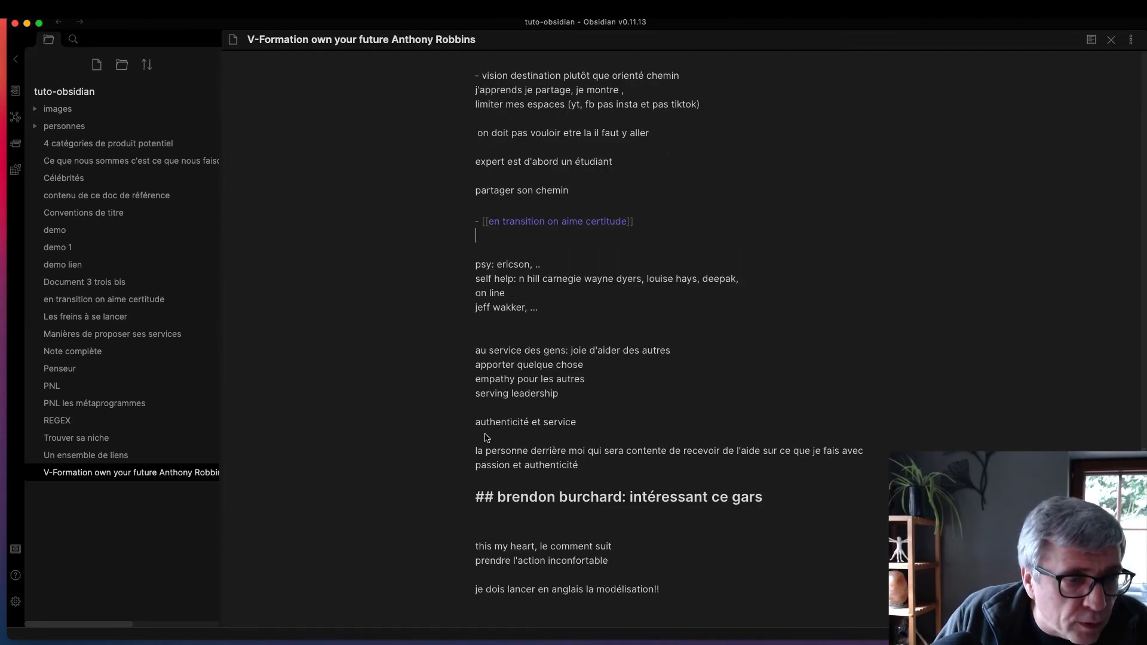
scroll(525, 458, down, 3)
drag(491, 318, 622, 323)
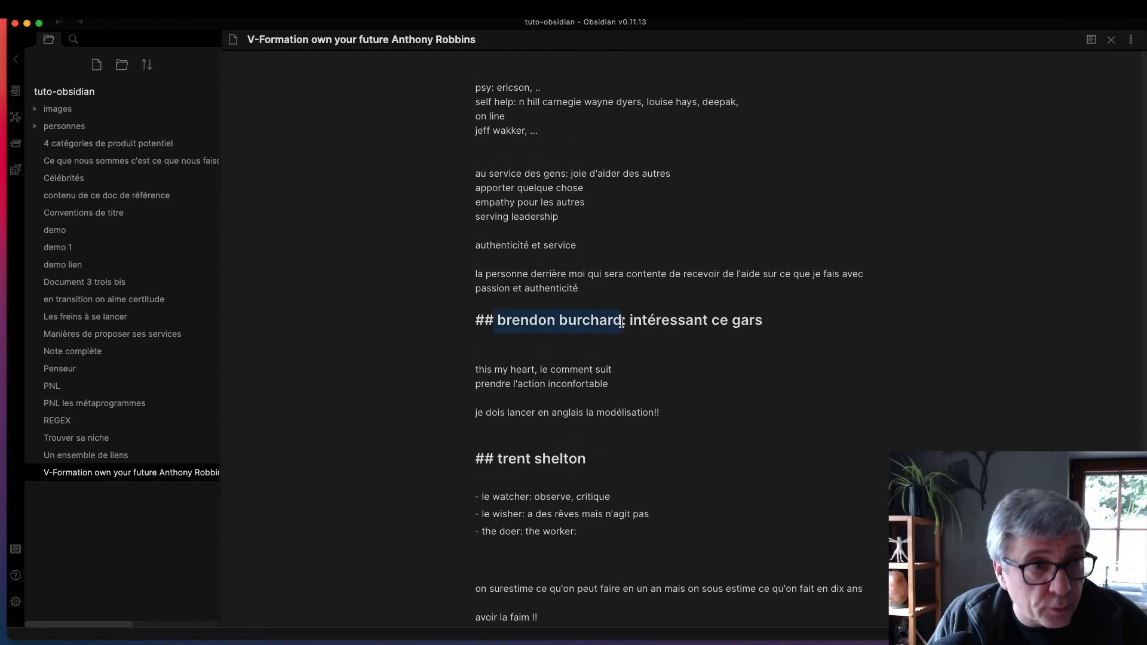
click(80, 22)
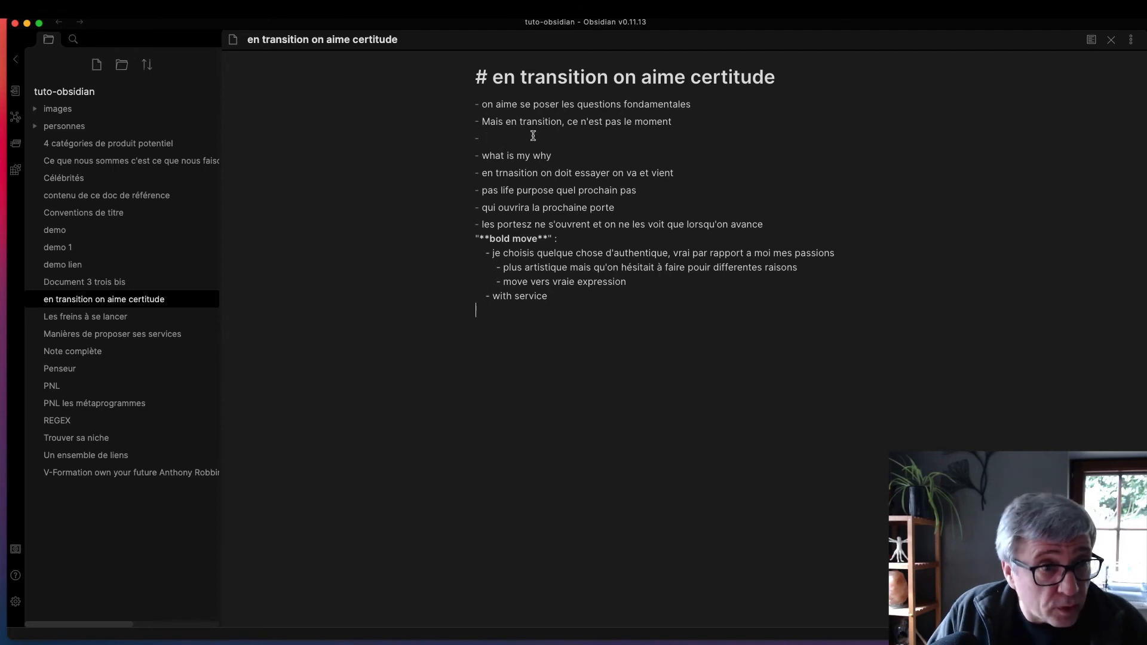
click(475, 104)
text(expose)
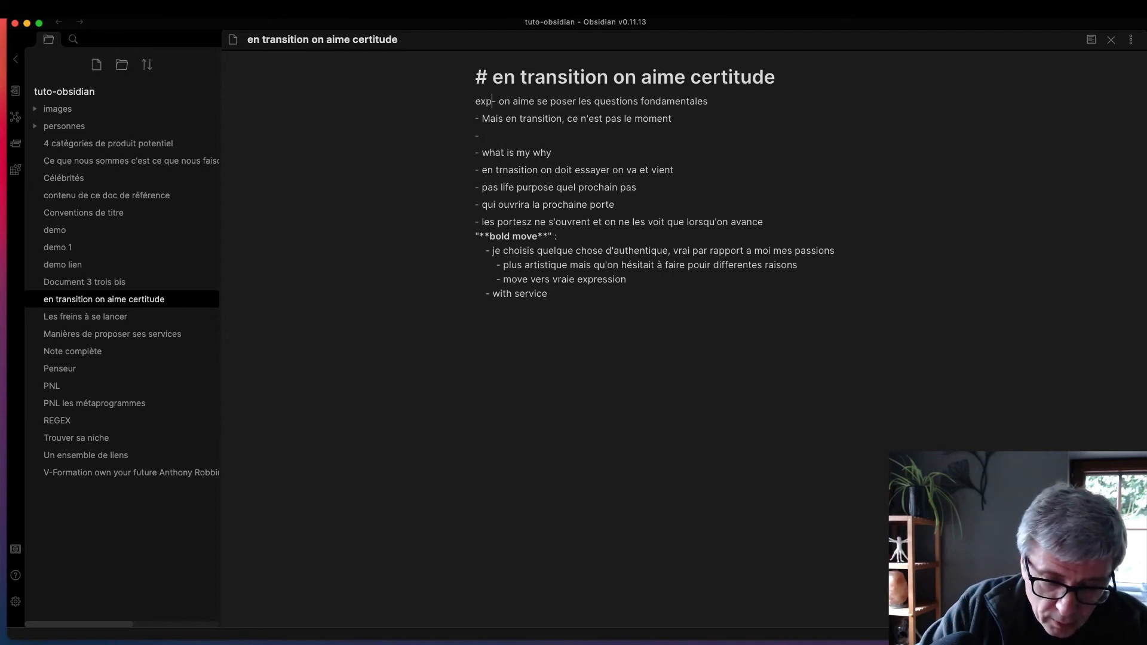
text( de  brendon burchard)
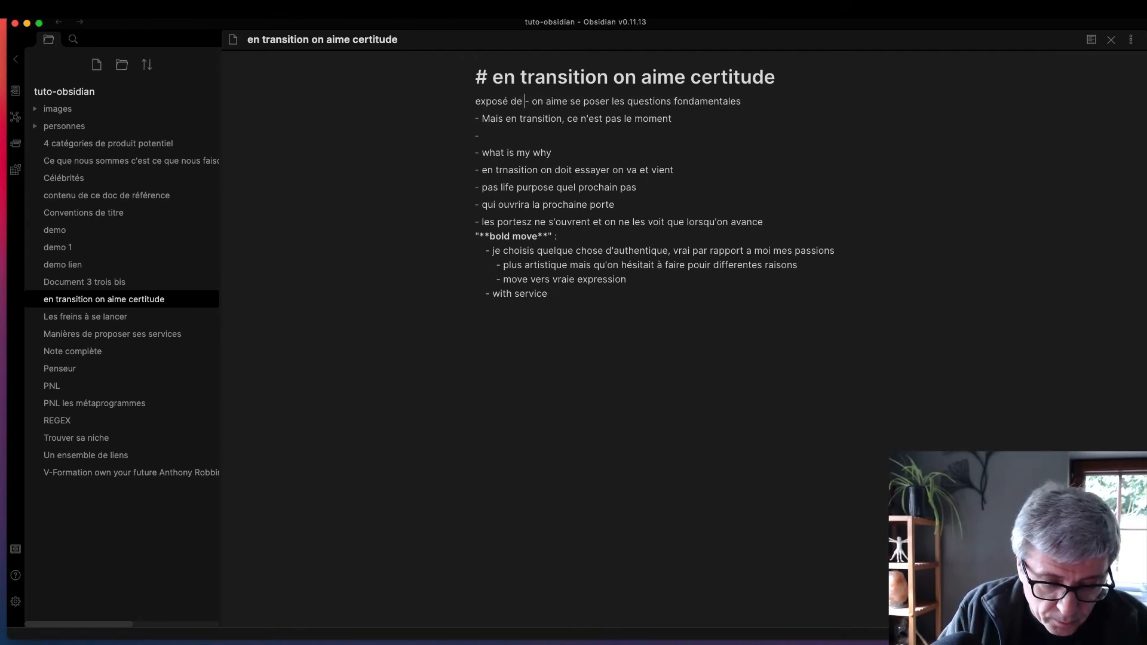
key(Return)
key(Return)
key(Return)
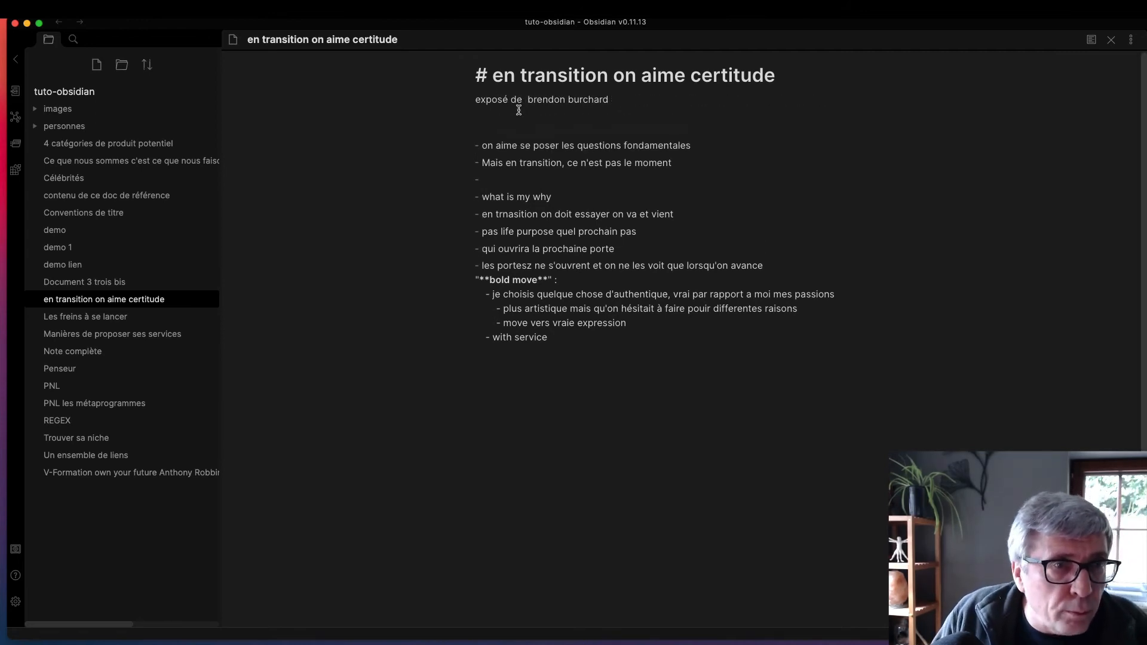
- Capitalise the initials of the speaker's name so it reads "Brendon Burchard"
drag(528, 99, 608, 101)
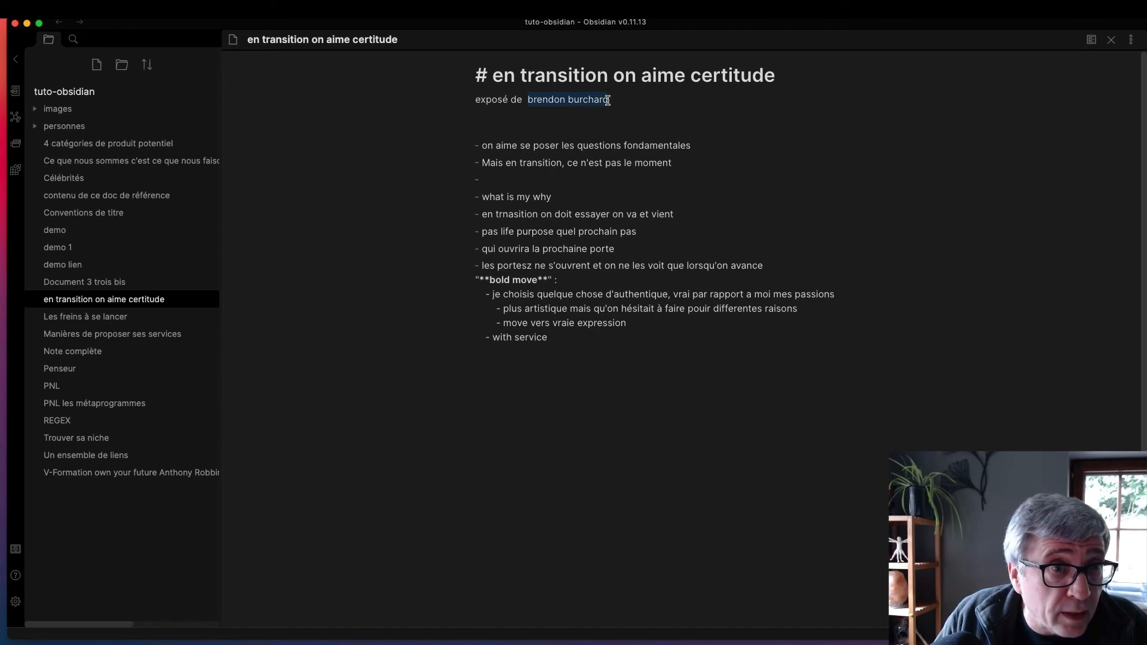
click(535, 99)
key(BackSpace)
text(B)
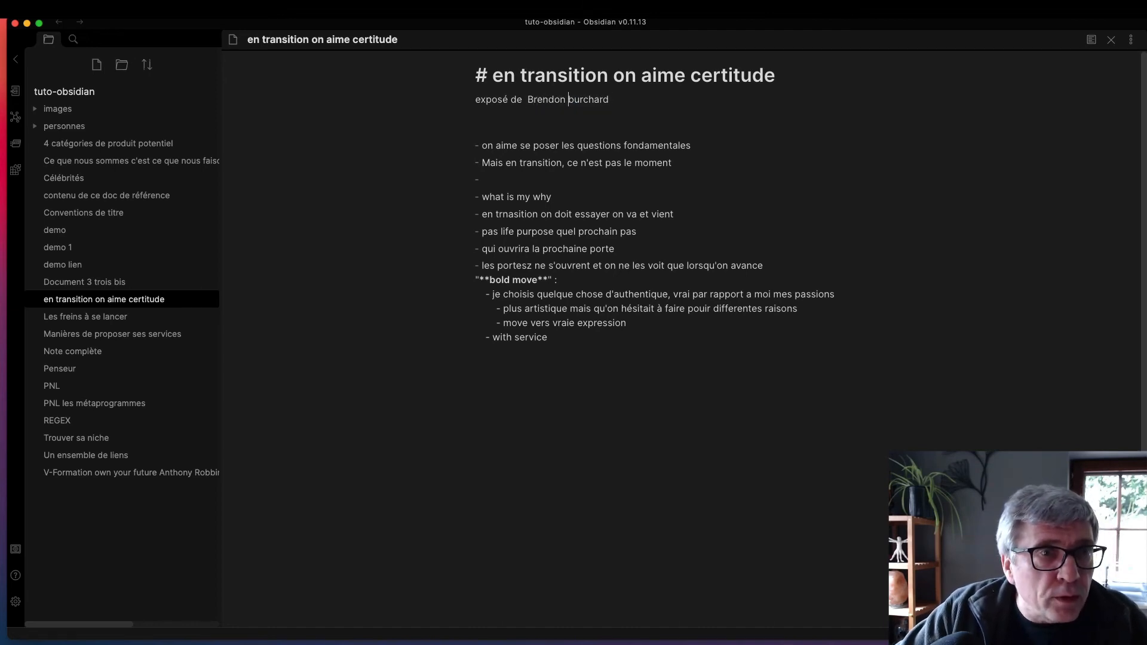
text(B)
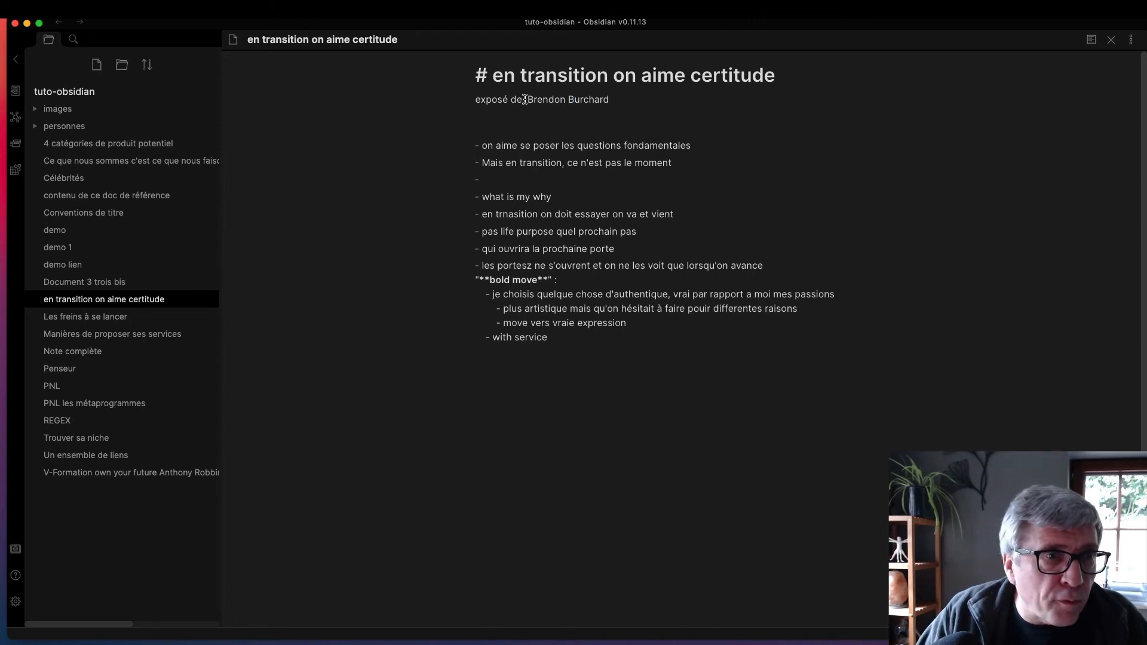
- Turn the speaker's name into an internal link prefixed with "@-", written as [[@-Brendon Burchard]]
drag(527, 99, 610, 102)
text([[)
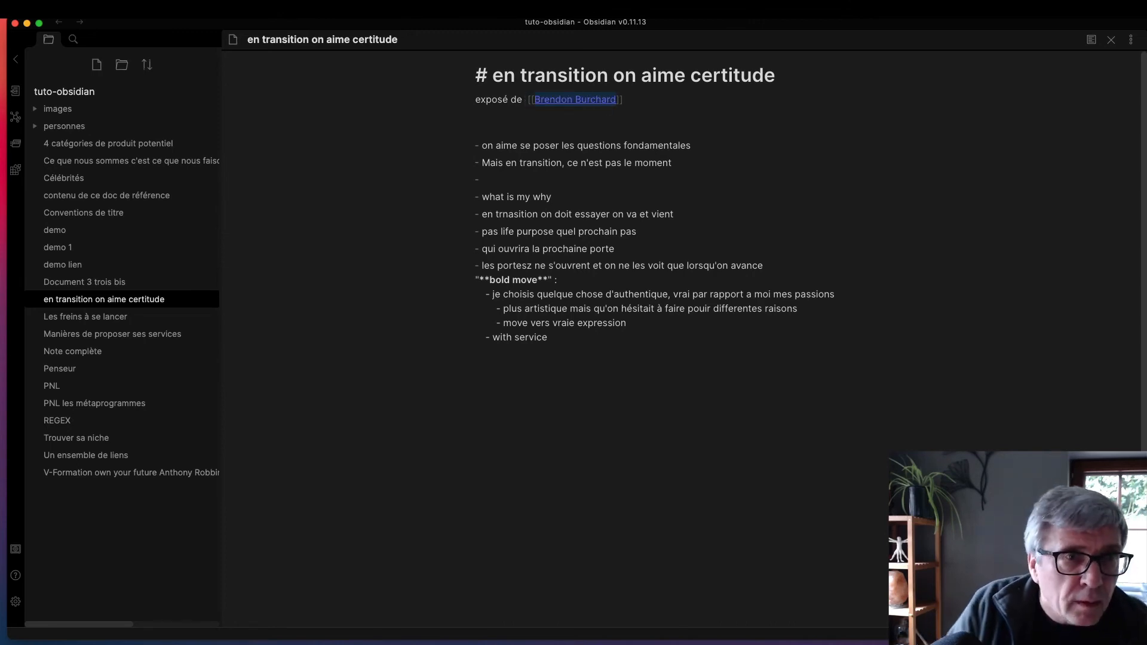
click(541, 100)
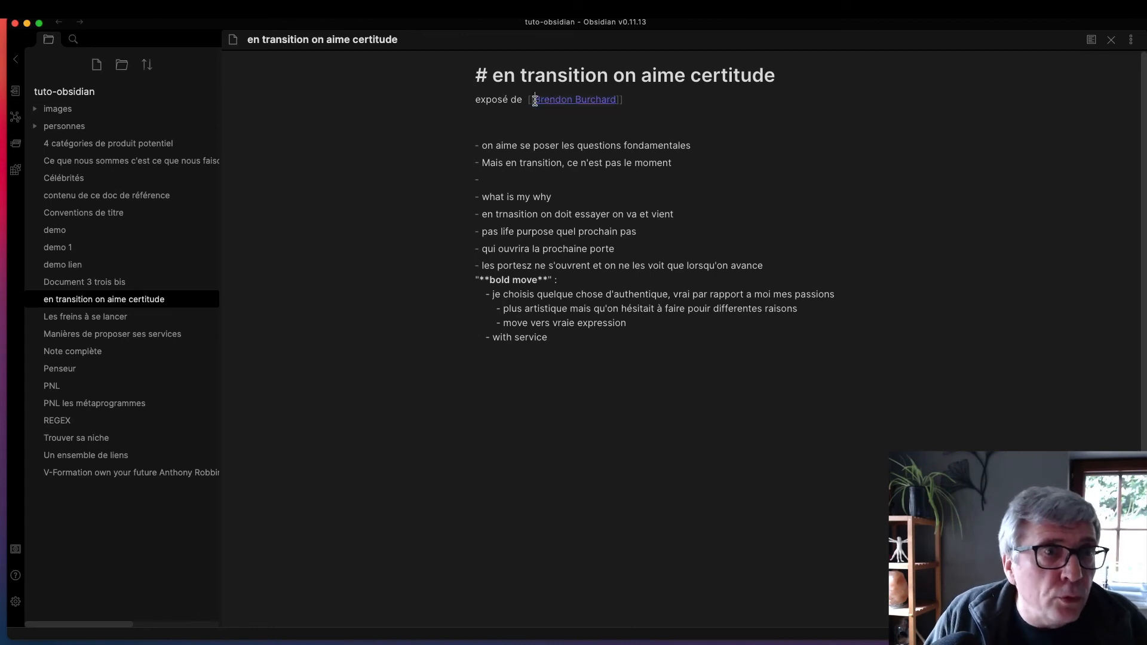
text(@)
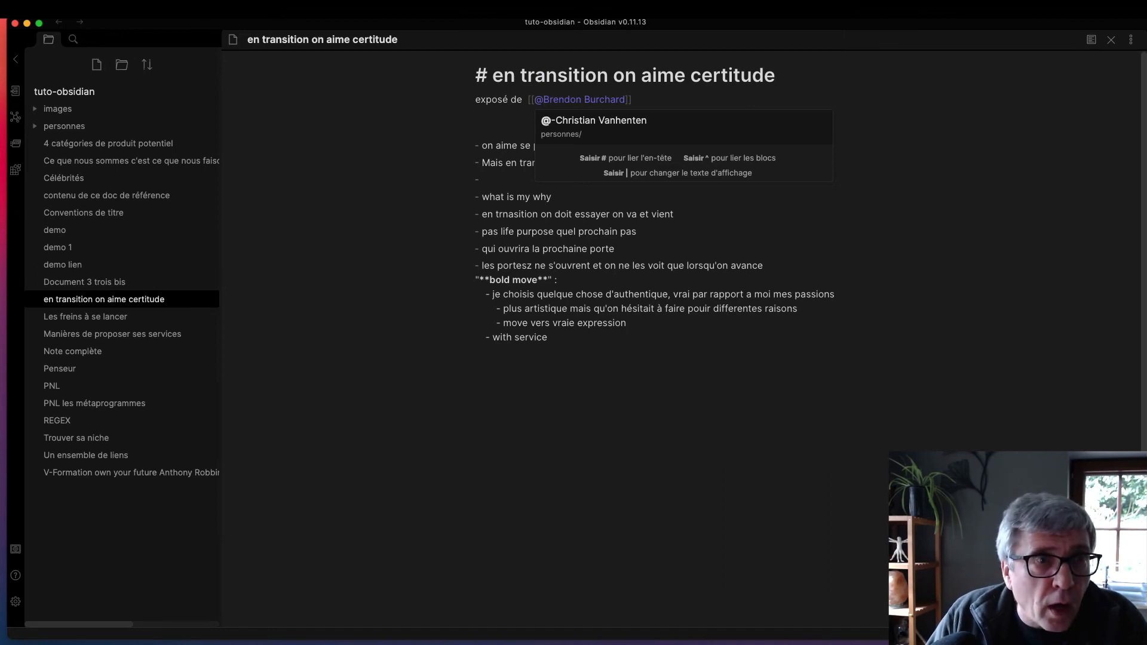
text(-)
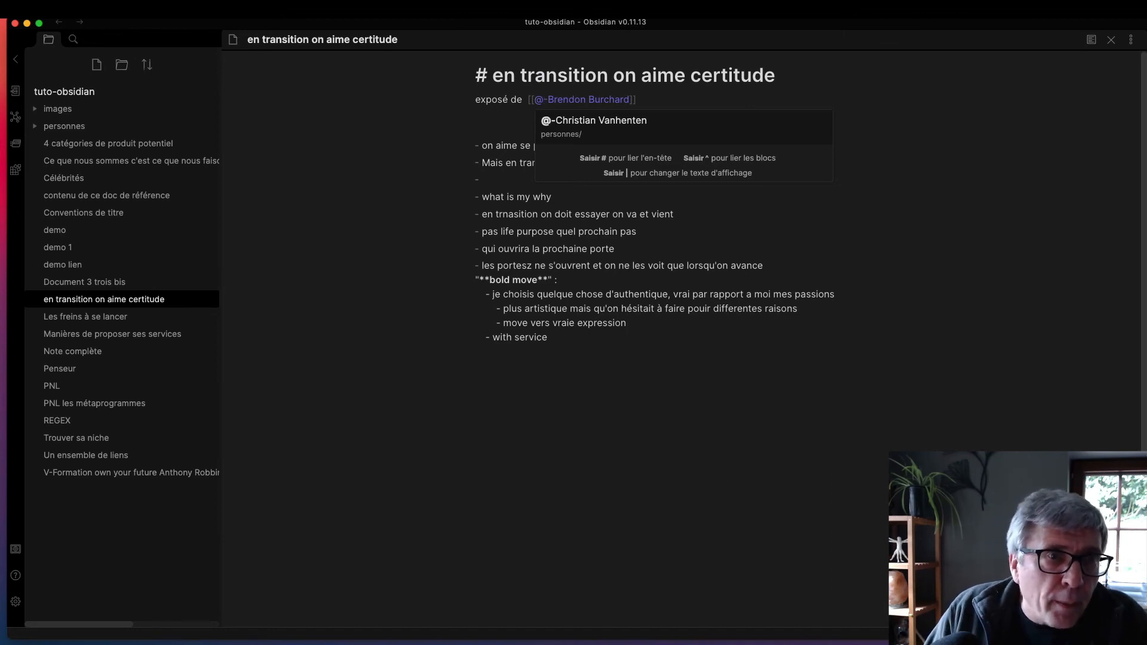
click(518, 243)
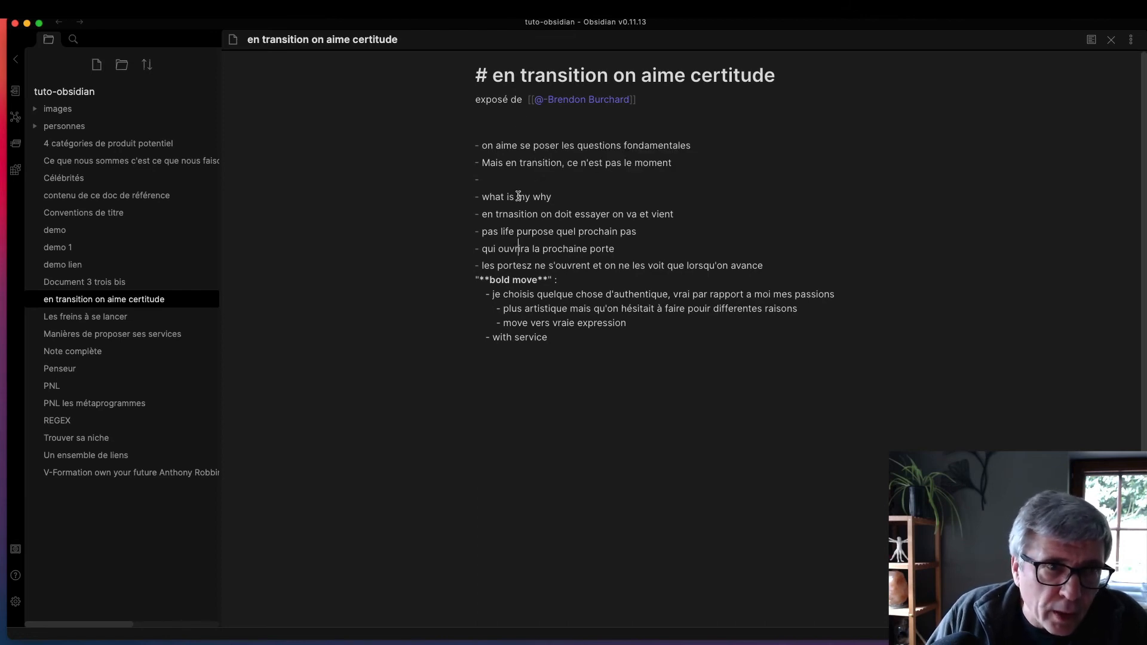
- Create the @-Brendon Burchard note from its link and write a écrit best-sellet "high performance habit" in it
click(574, 100)
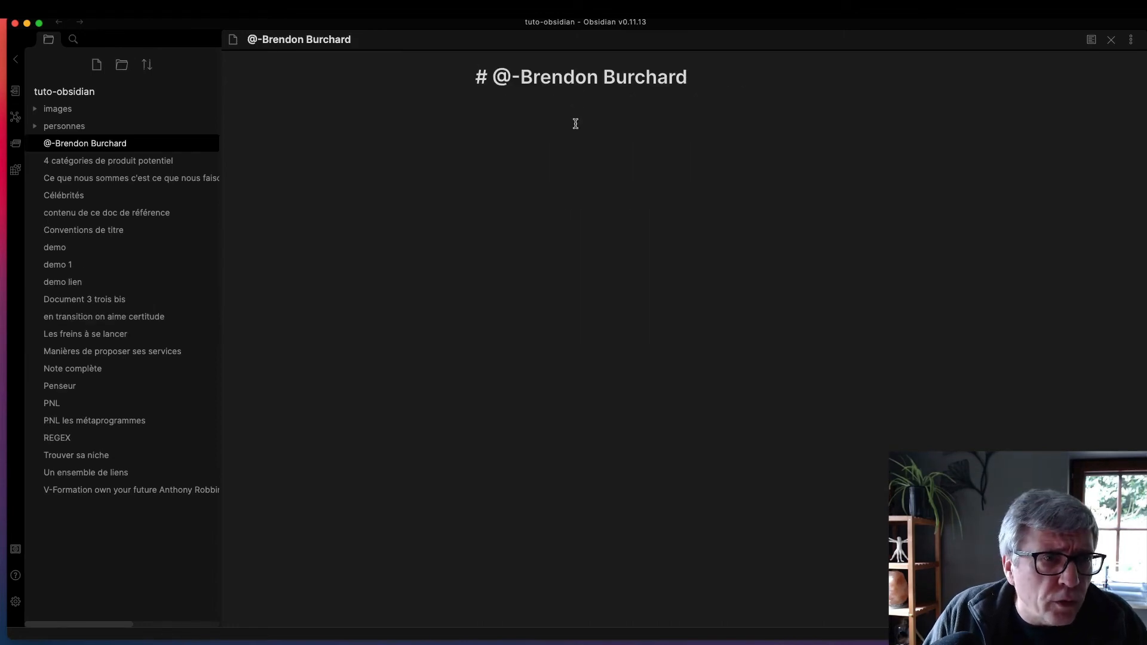
text(a é)
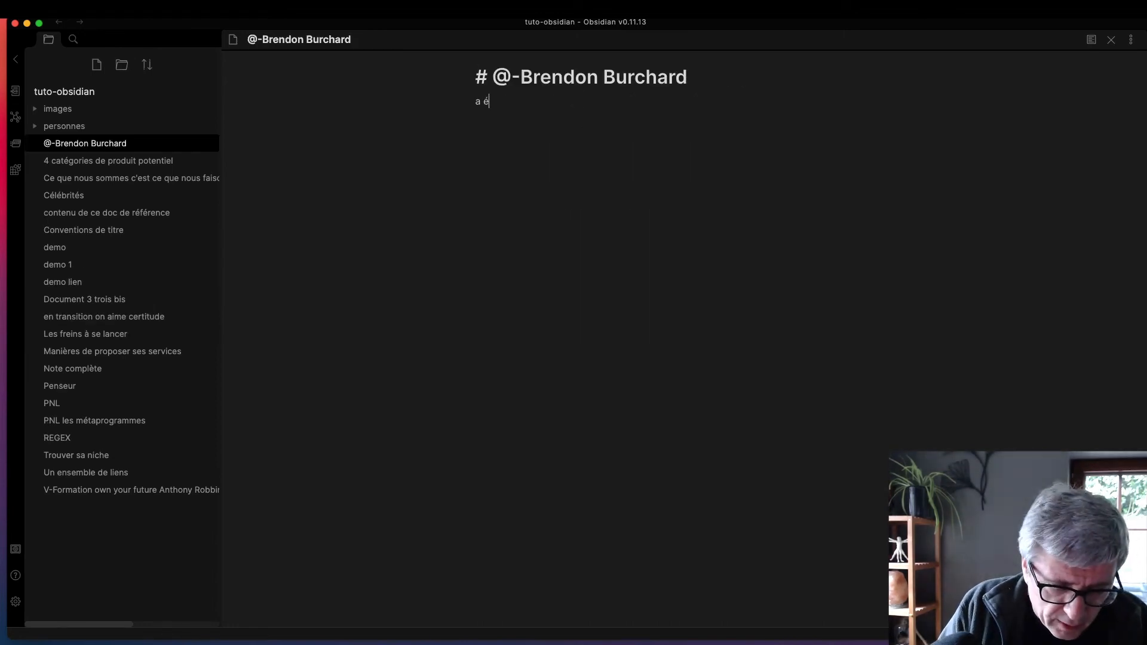
text(crit)
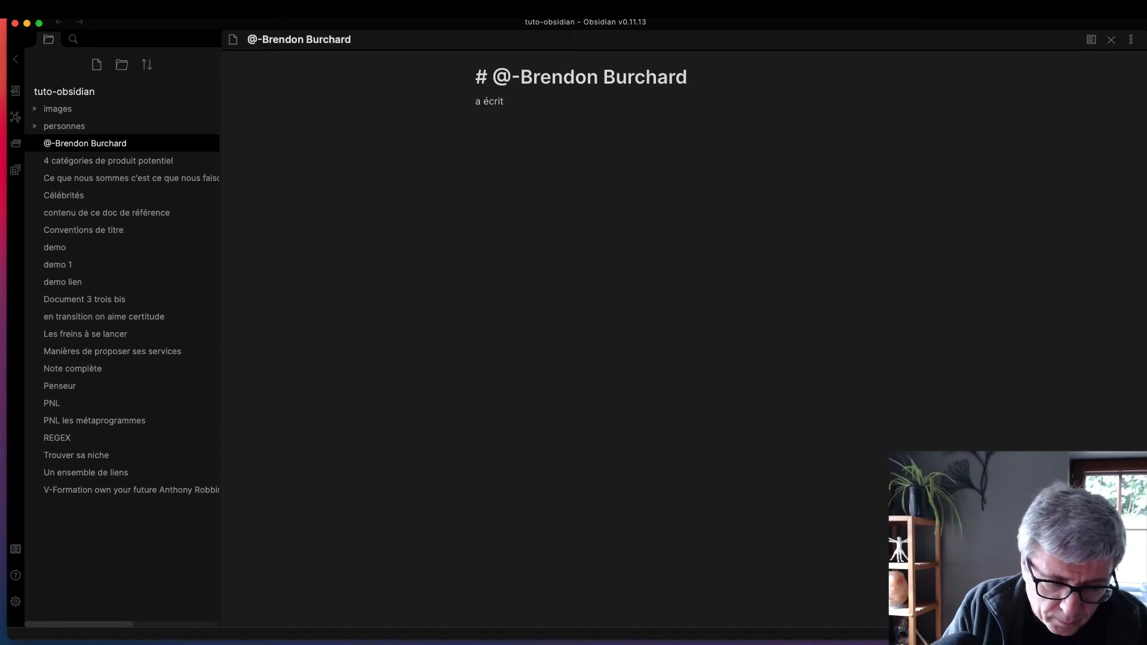
text( best-selle)
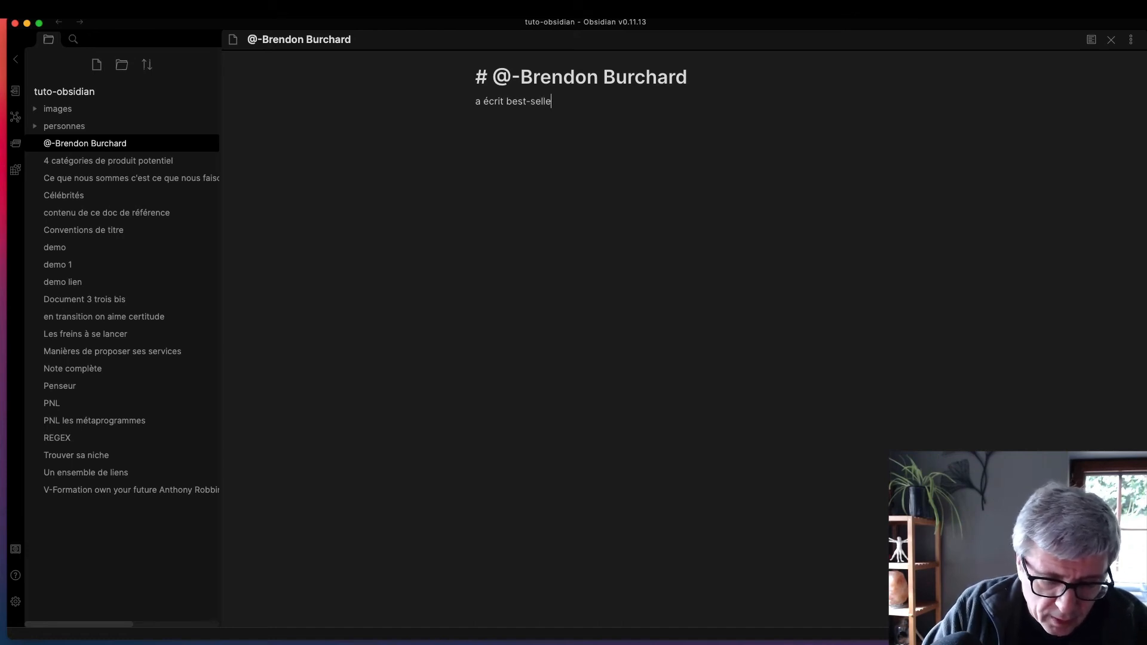
text(t )
text("high perfo)
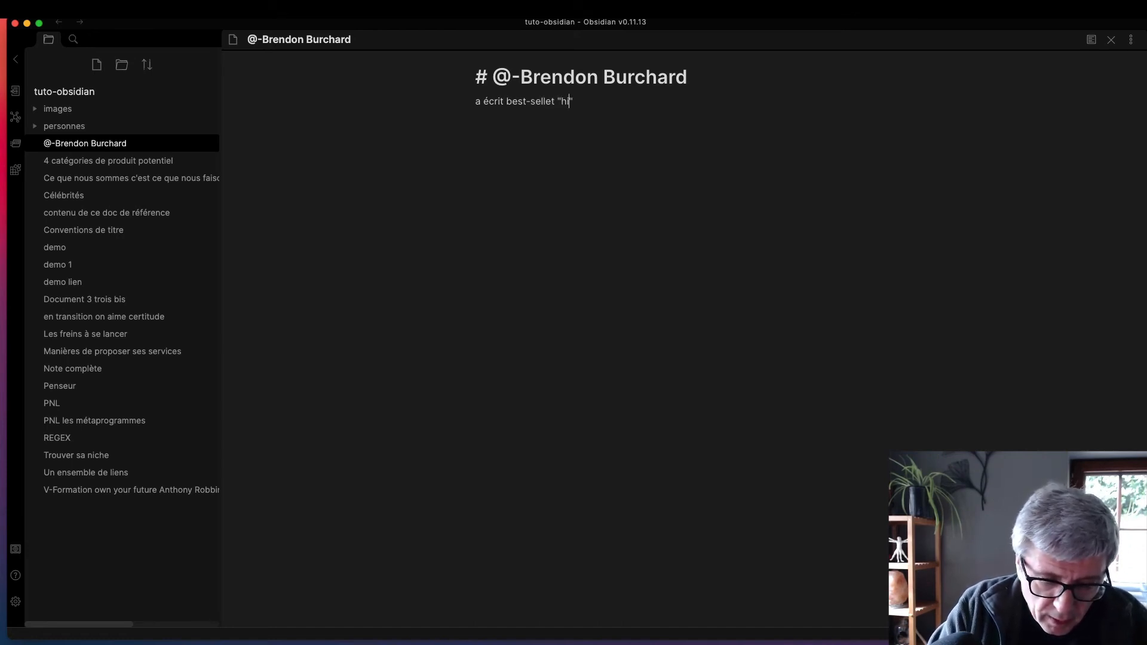
text(rmance)
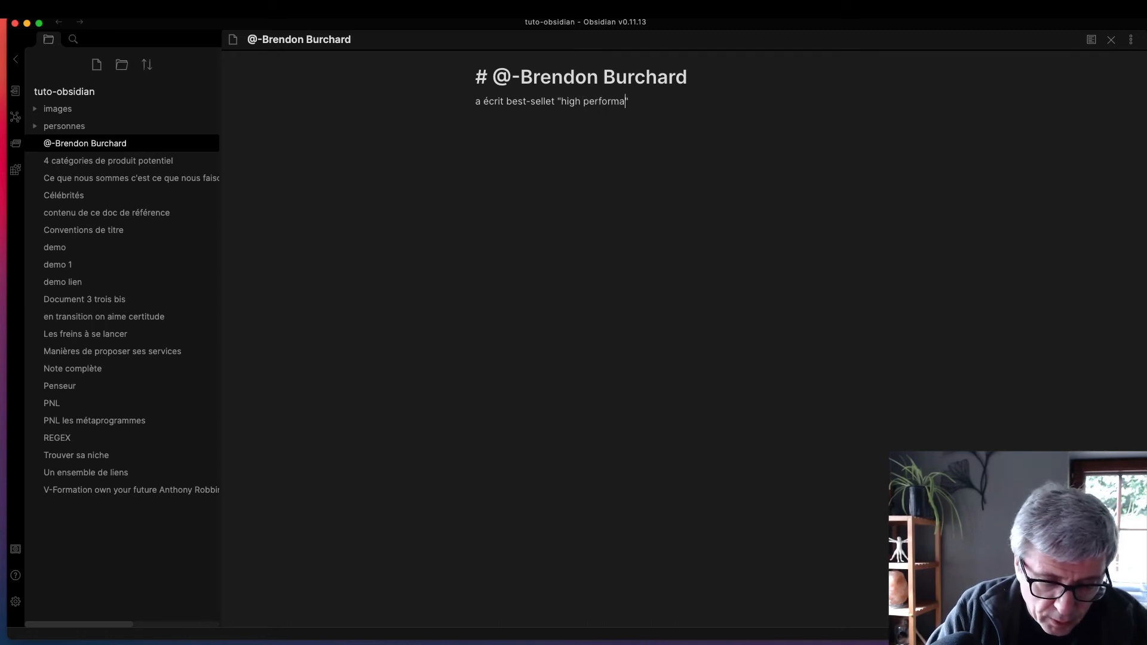
text( habit)
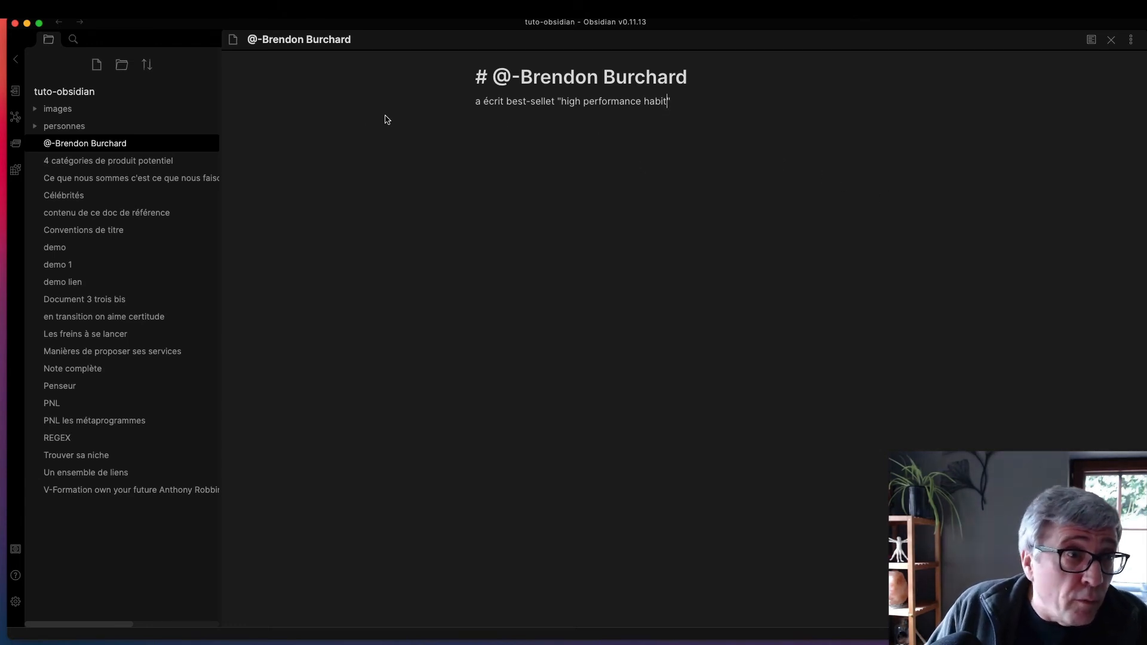
- Back in the transition note, merge the "Mais en transition" bullet into the first bullet with a space and a lowercase "mais"
click(61, 25)
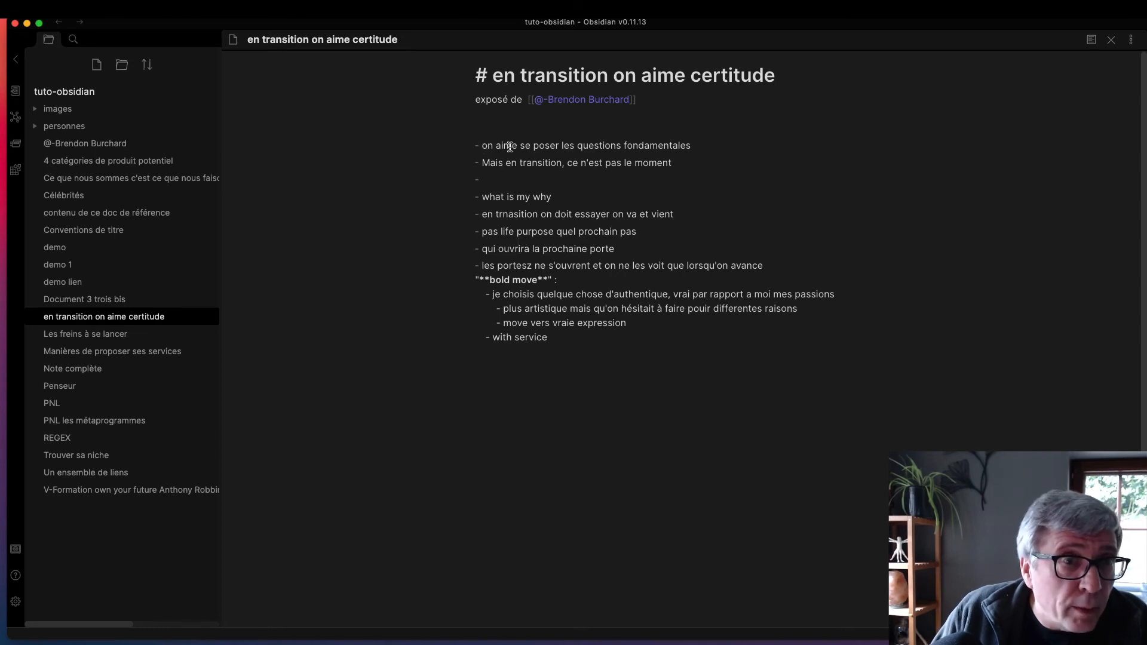
click(465, 170)
key(BackSpace)
key(BackSpace)
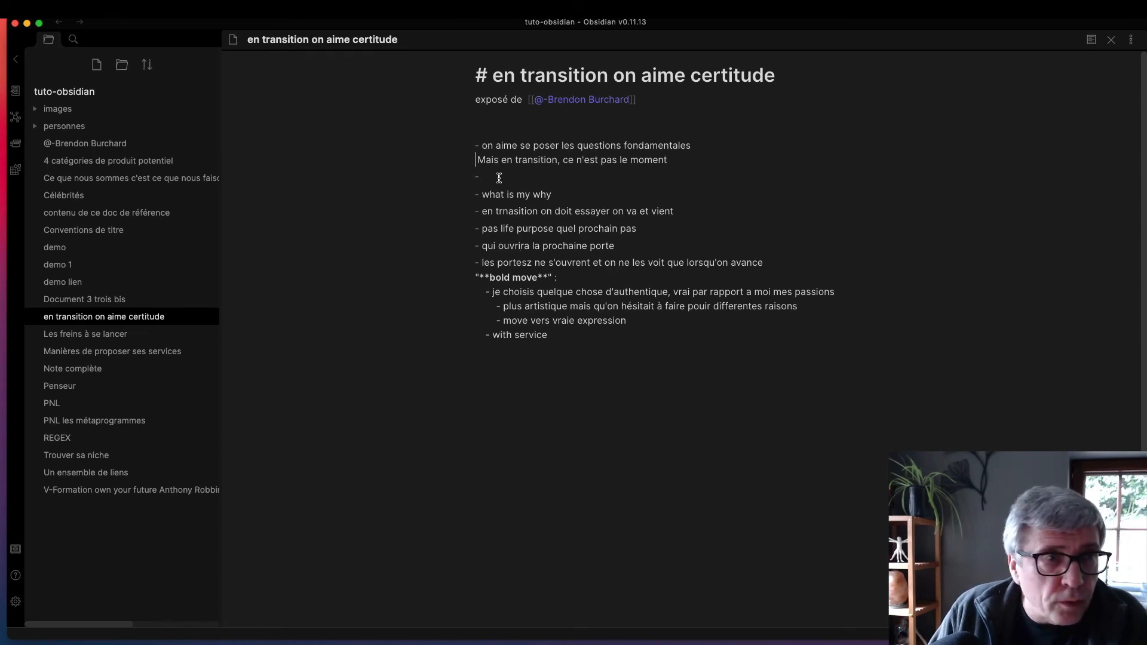
key(BackSpace)
key(BackSpace)
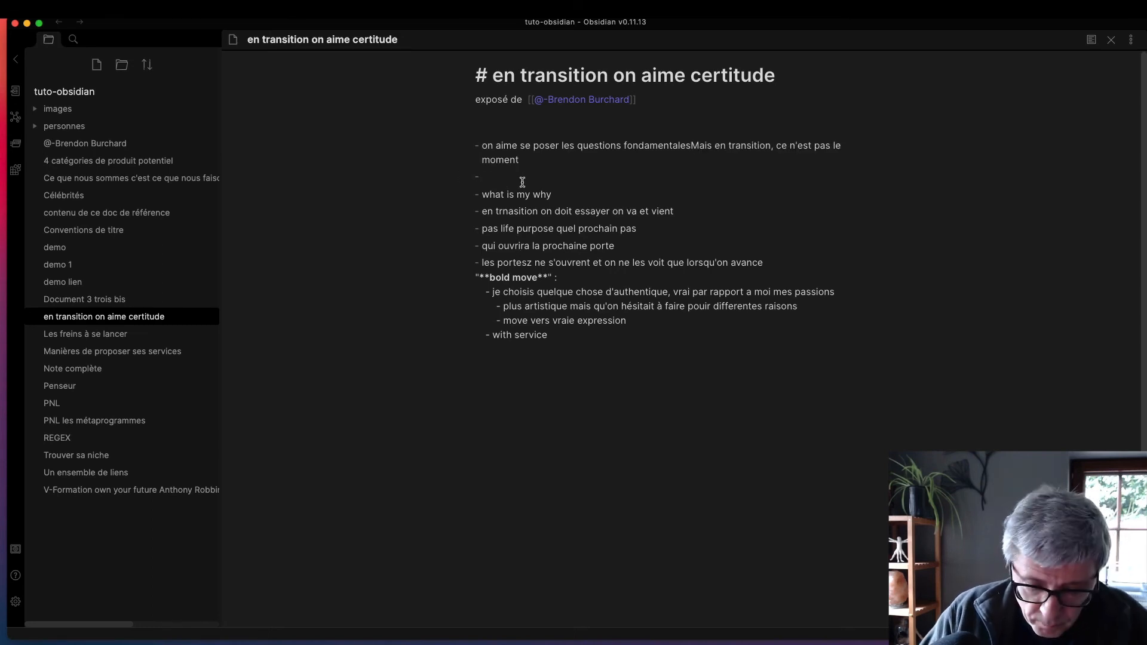
key(Delete)
text(m)
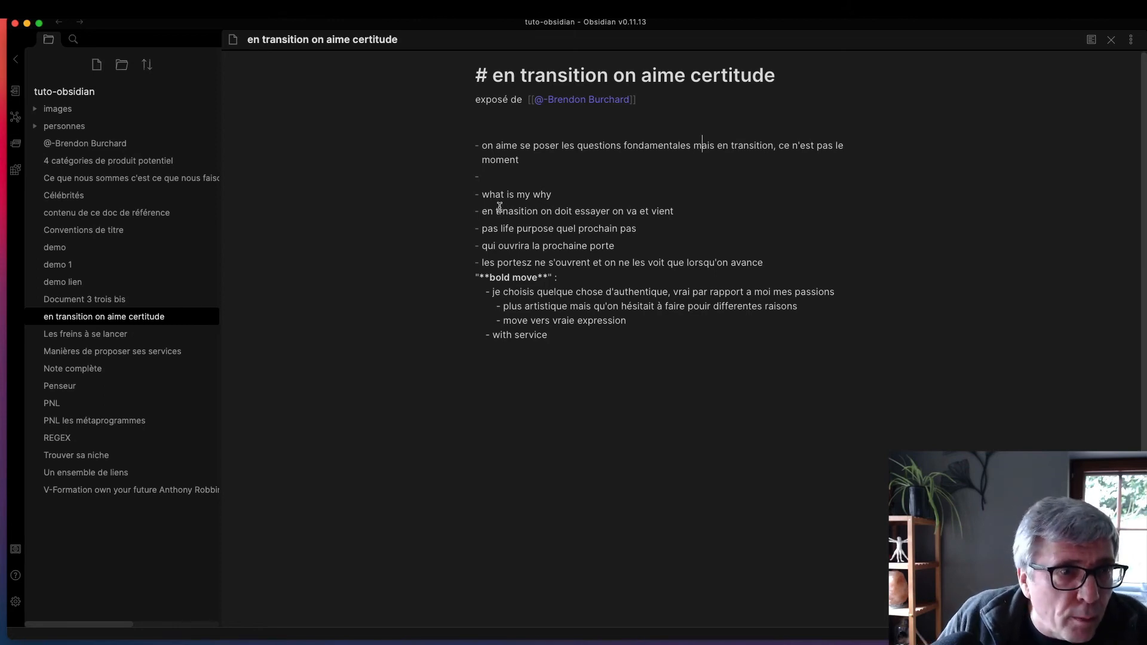
- Copy "what is my why" into the first bullet in parentheses, between "fondamentales" and "mais"
drag(480, 194, 568, 196)
key(super+c)
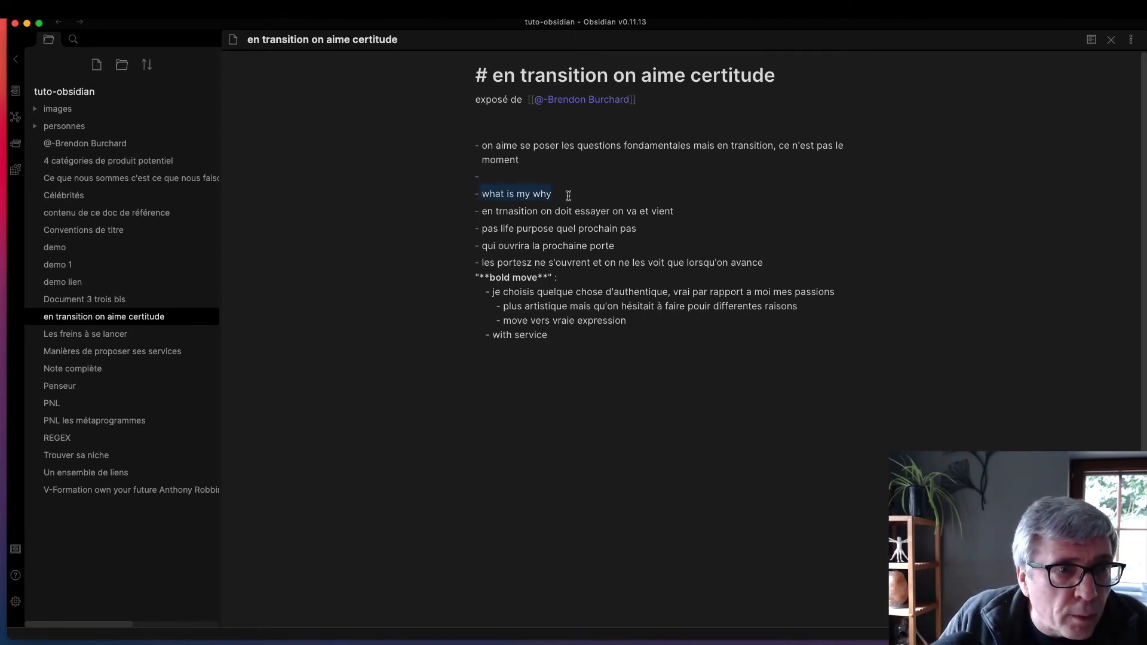
click(696, 145)
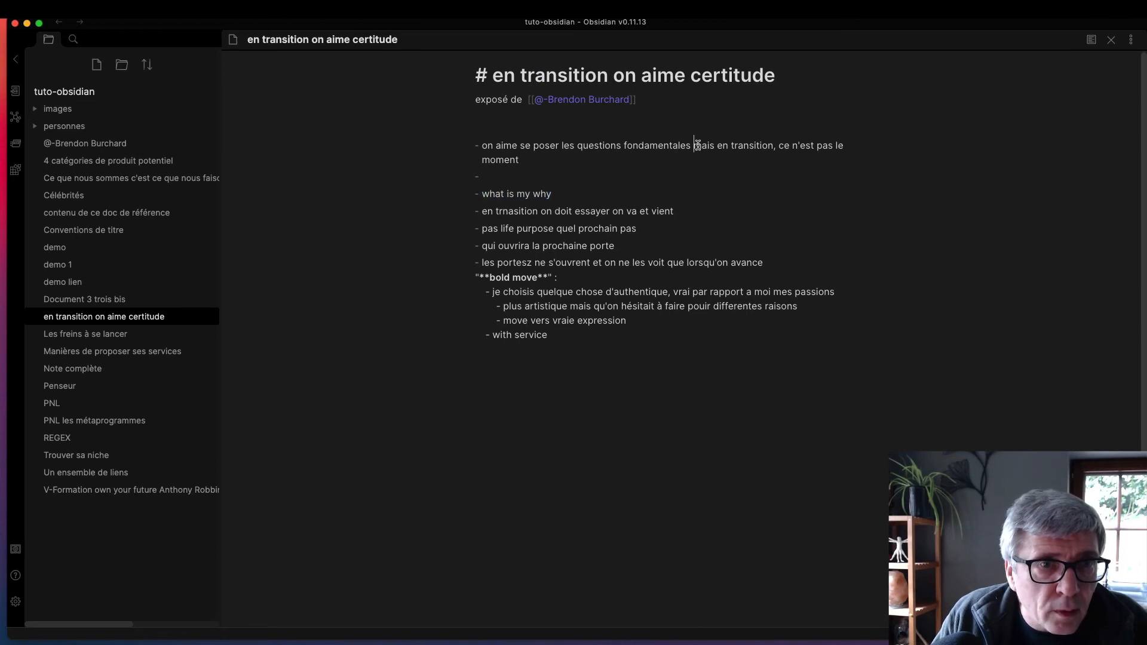
text(()
key(super+v)
text())
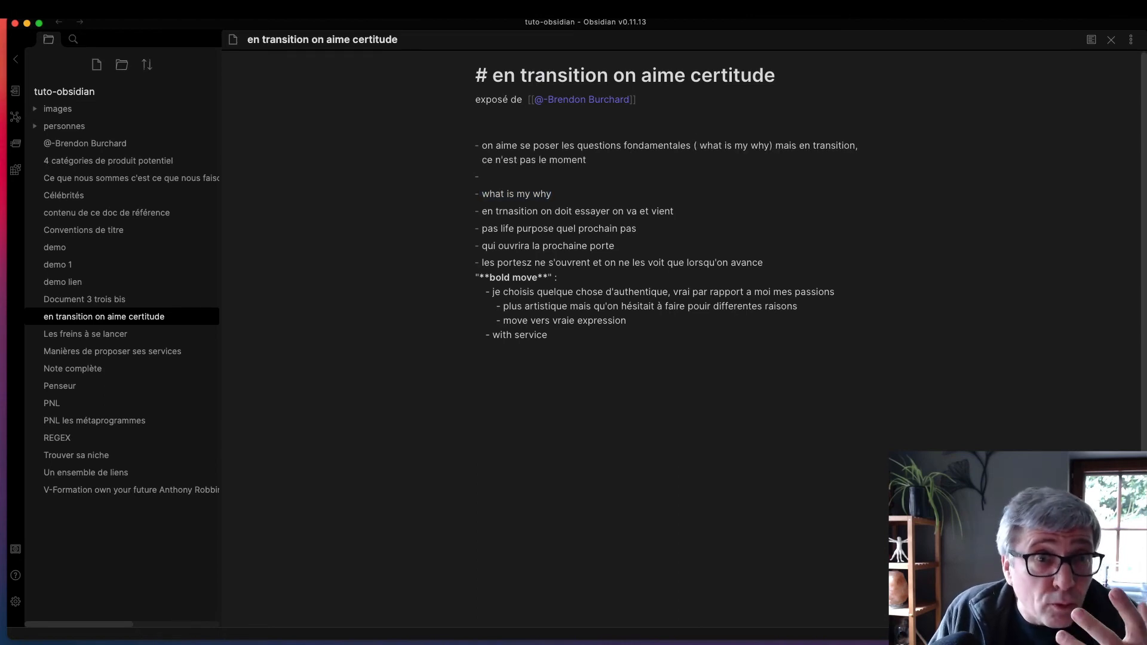
- Remove the separate "what is my why" bullet text and correct "trnasition" to "transition" in the bullet below it
drag(488, 178, 578, 192)
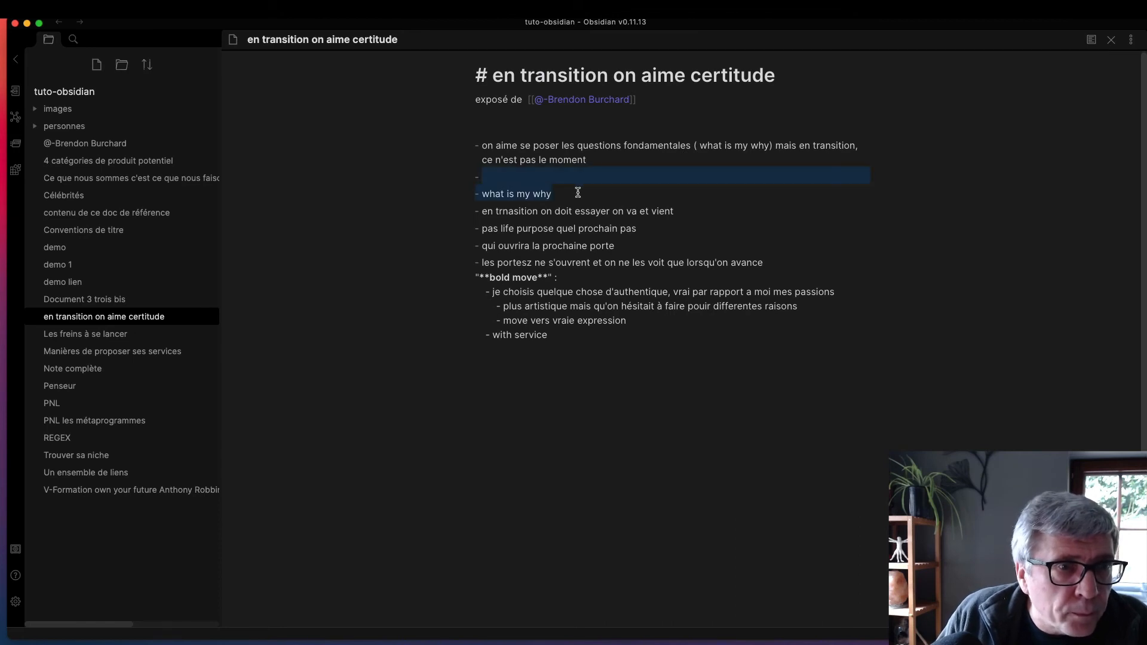
key(super+x)
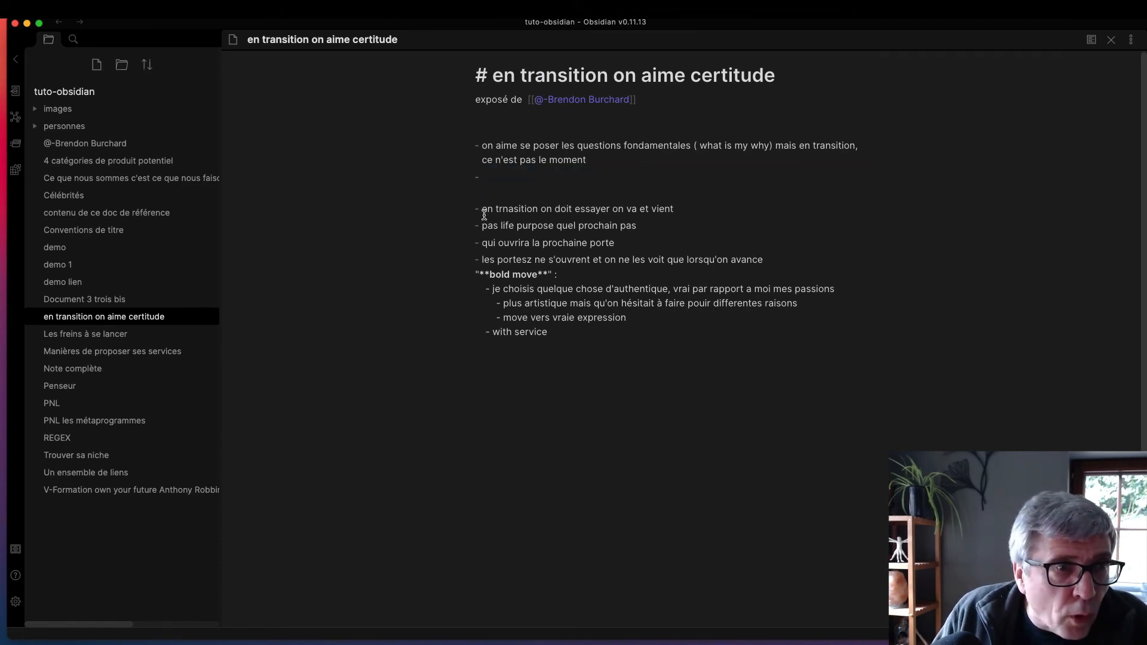
click(503, 208)
text(an)
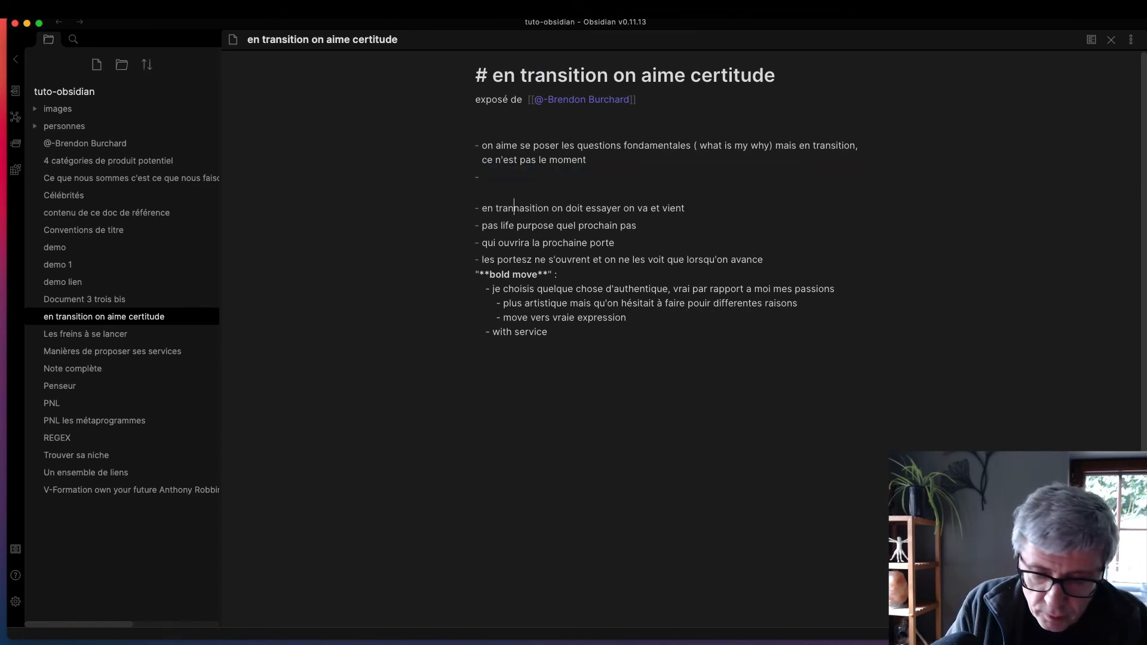
key(BackSpace)
key(BackSpace)
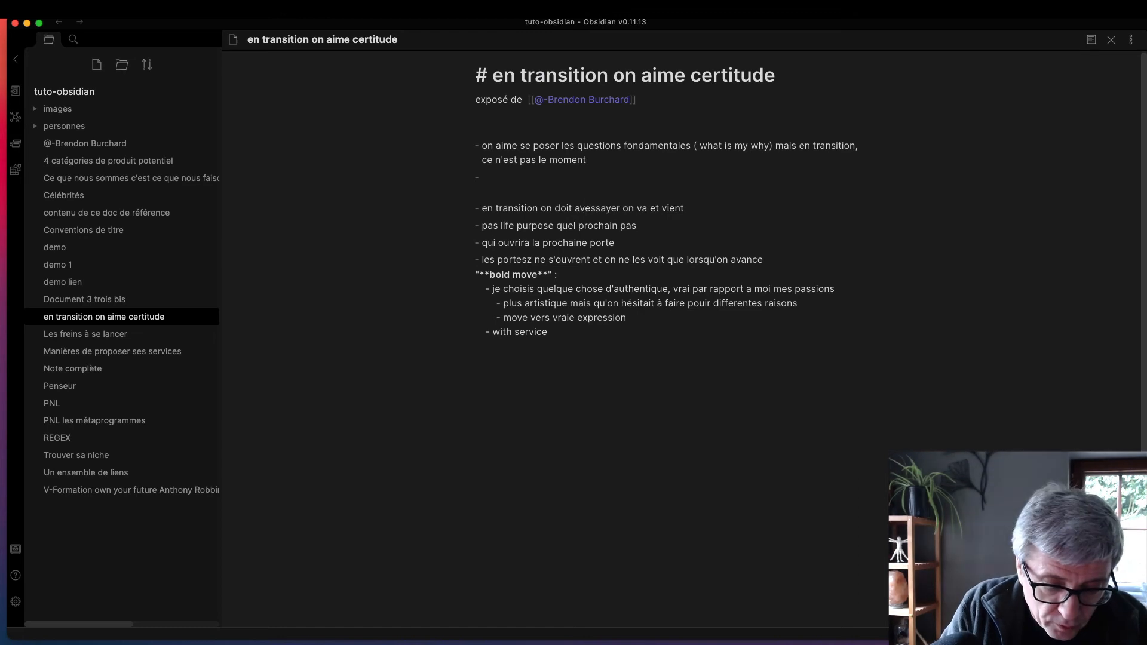
- Reword the "en transition on doit" bullet by replacing "essayer" with "avance par essai et erreur, on fait des essais," before "on va et vient"
text(avance par )
text(essai et err)
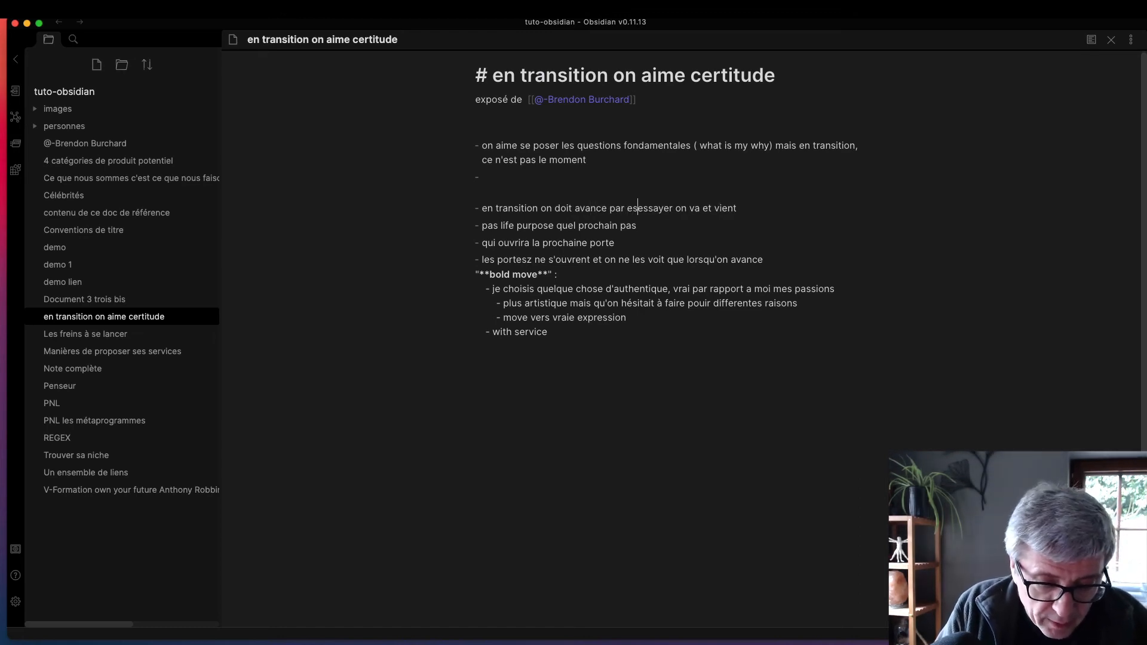
text(eur, )
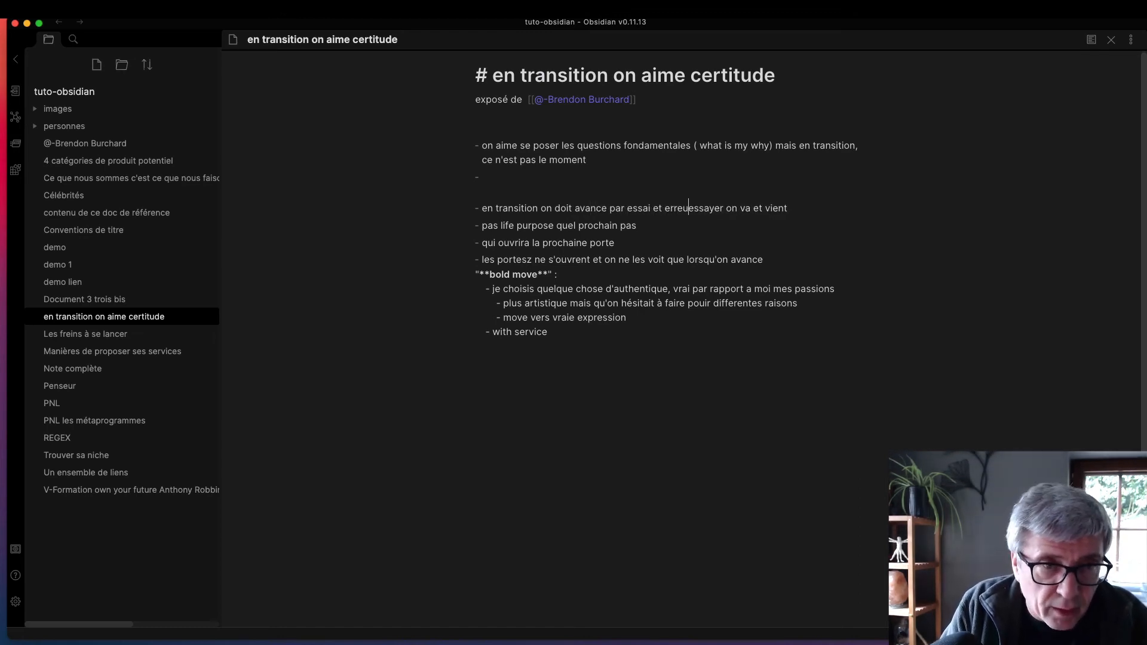
text(on fait d)
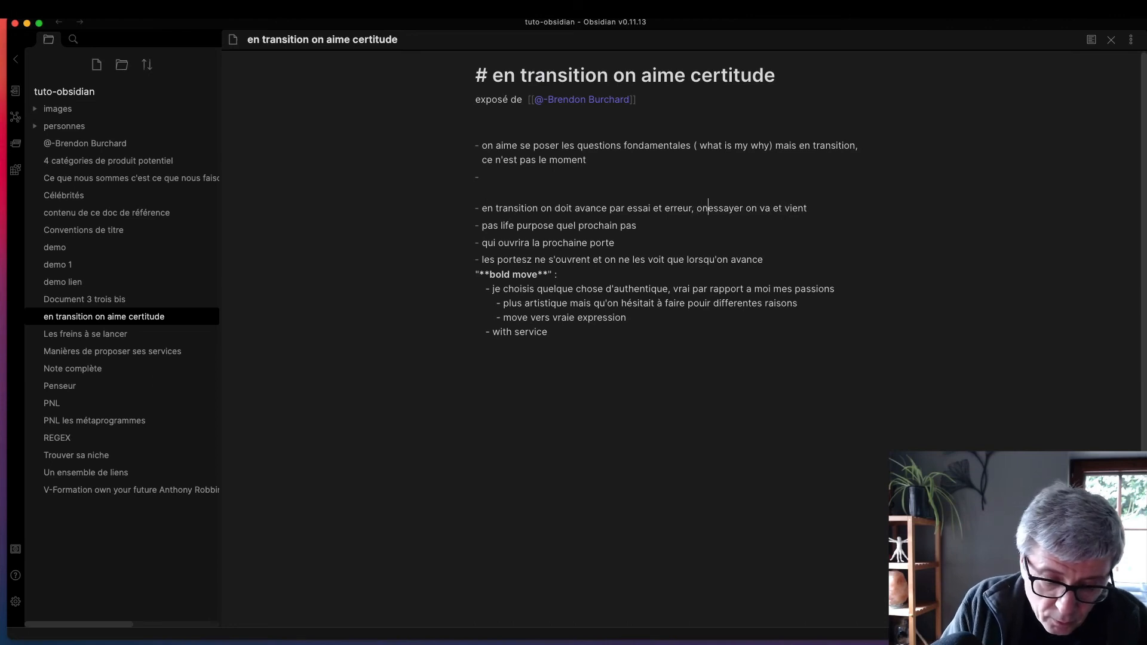
text(es ess)
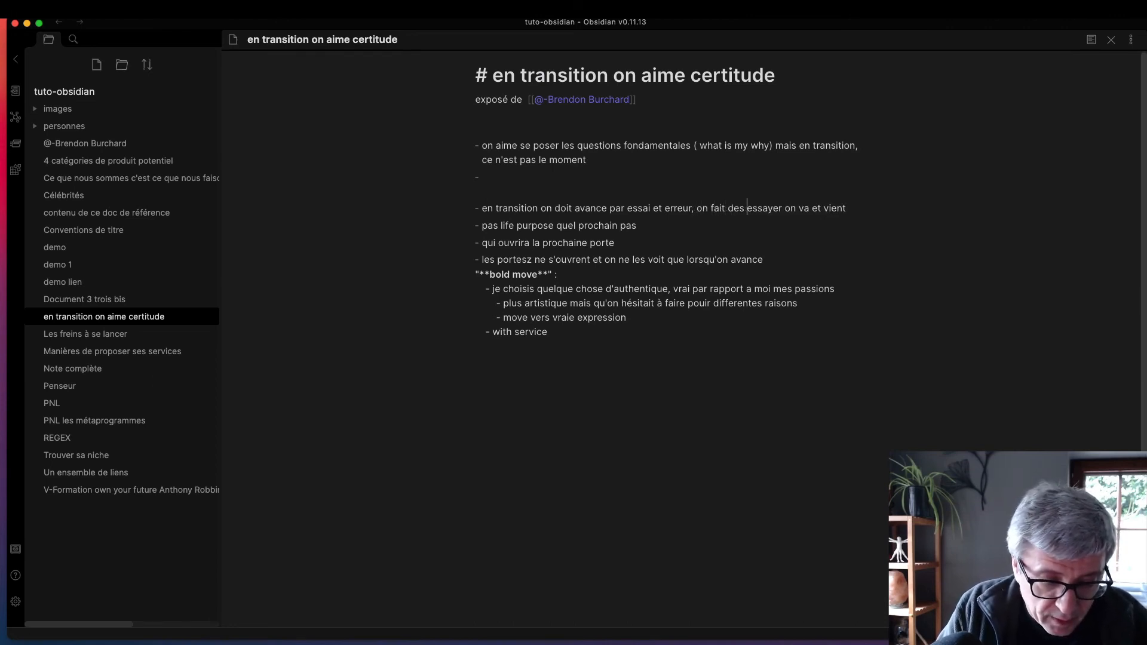
text(ais)
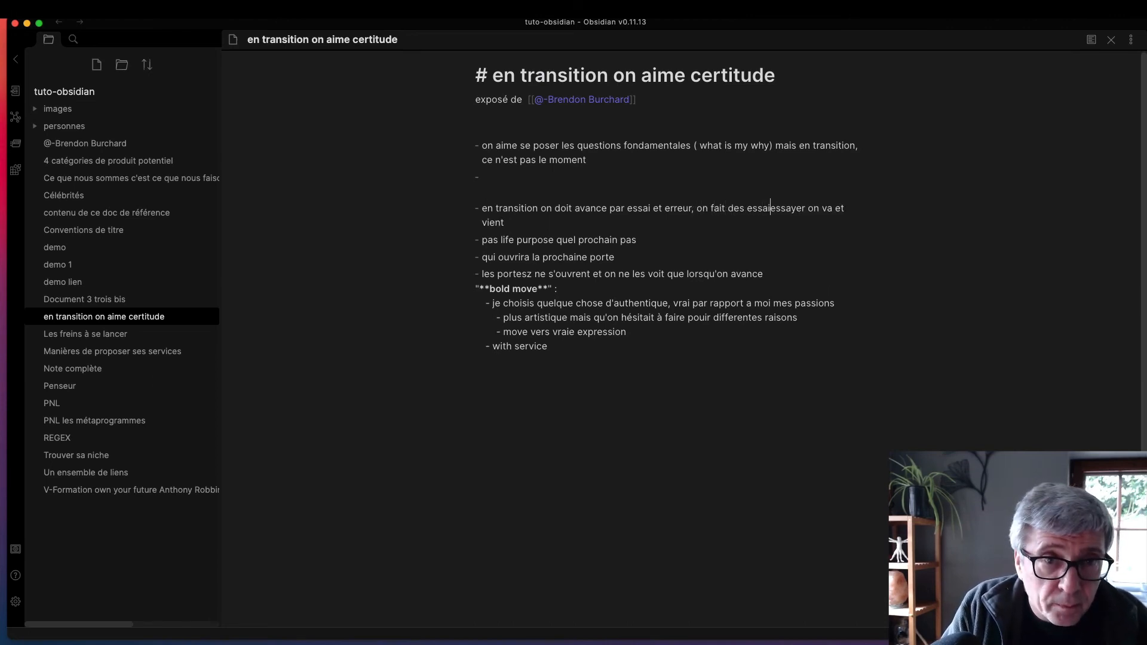
text(,)
key(Delete)
key(Delete)
key(Delete)
key(Delete)
key(Delete)
key(Delete)
key(Delete)
key(Delete)
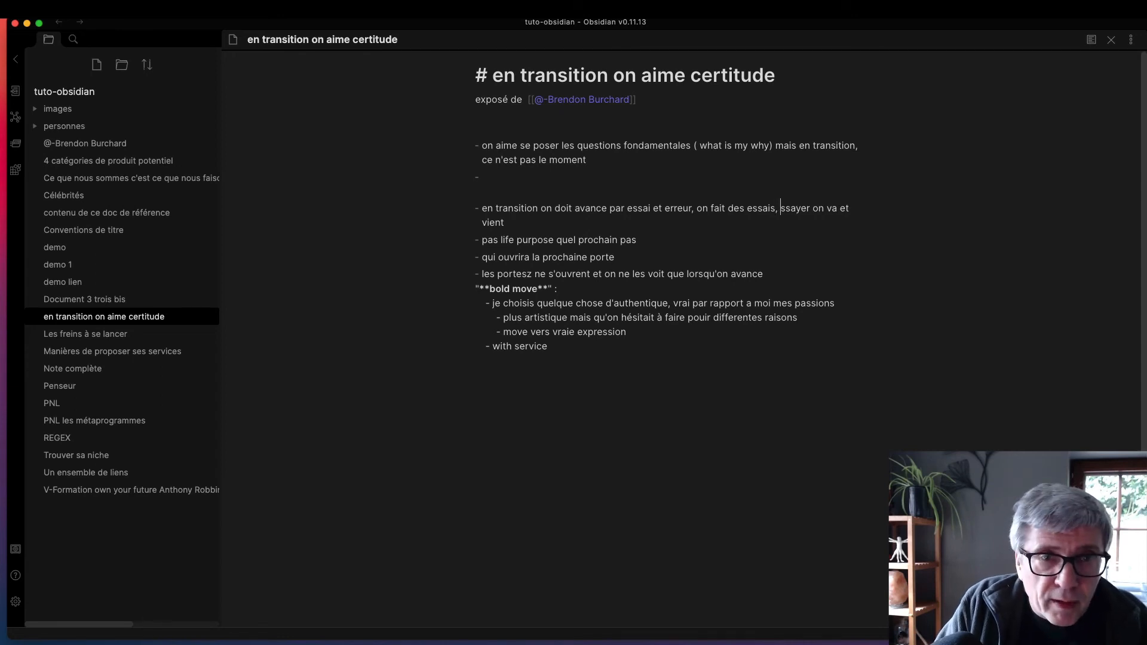
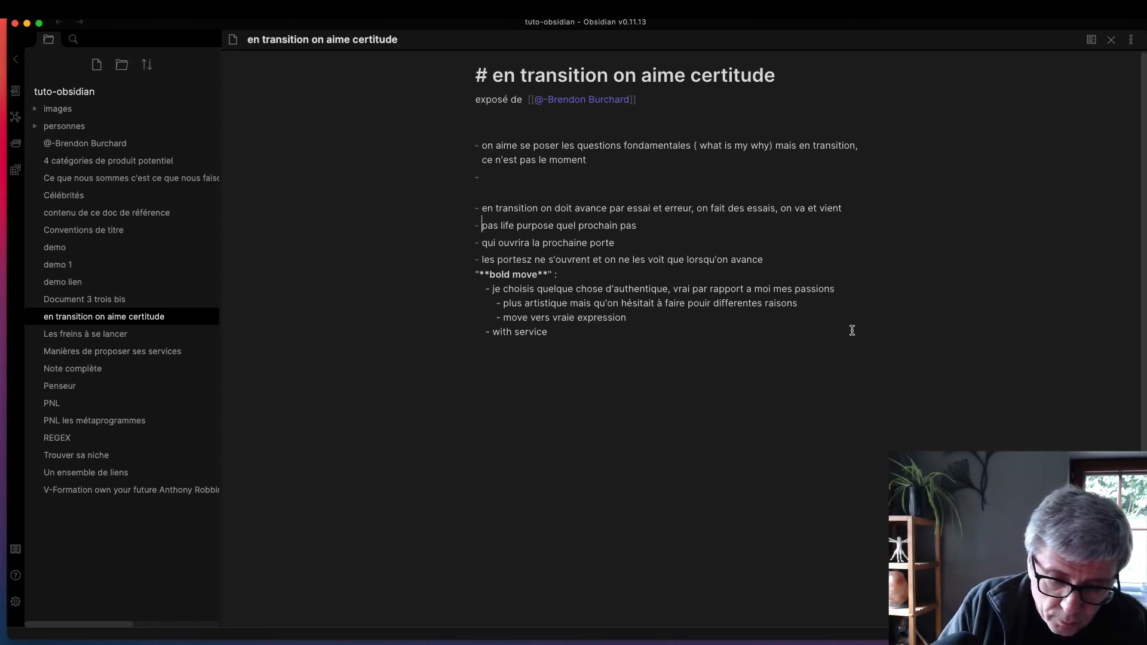
- Insert la question n'est pas "c'est quoi le but de ma vie" at the start of the "pas life purpose" bullet
click(482, 225)
text(la question)
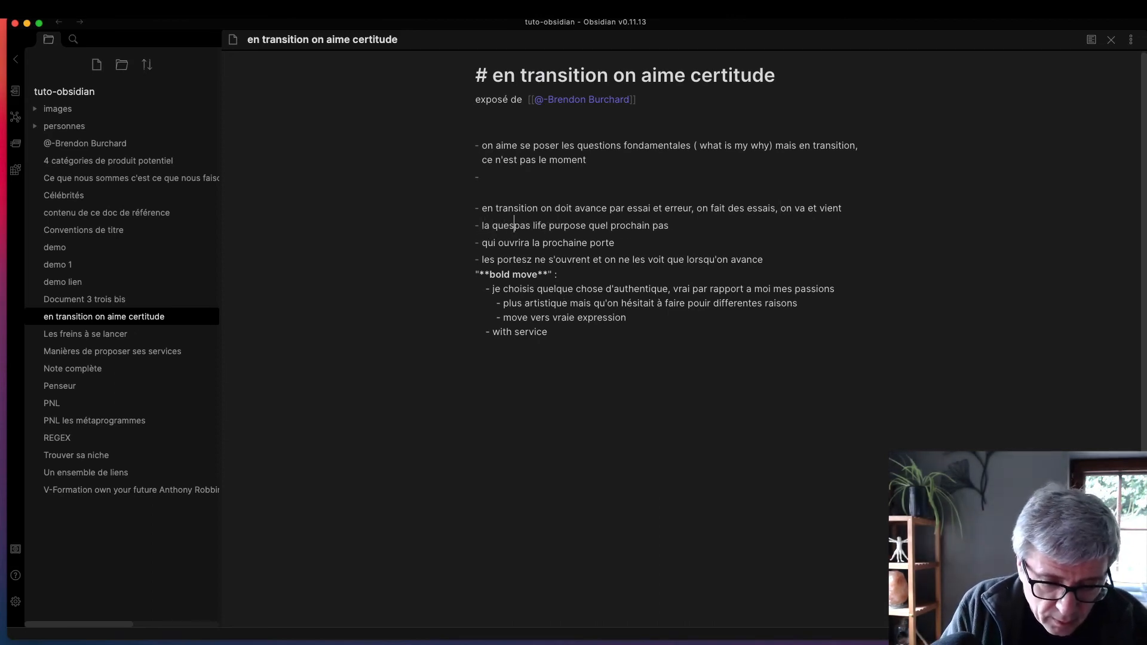
text( n'est )
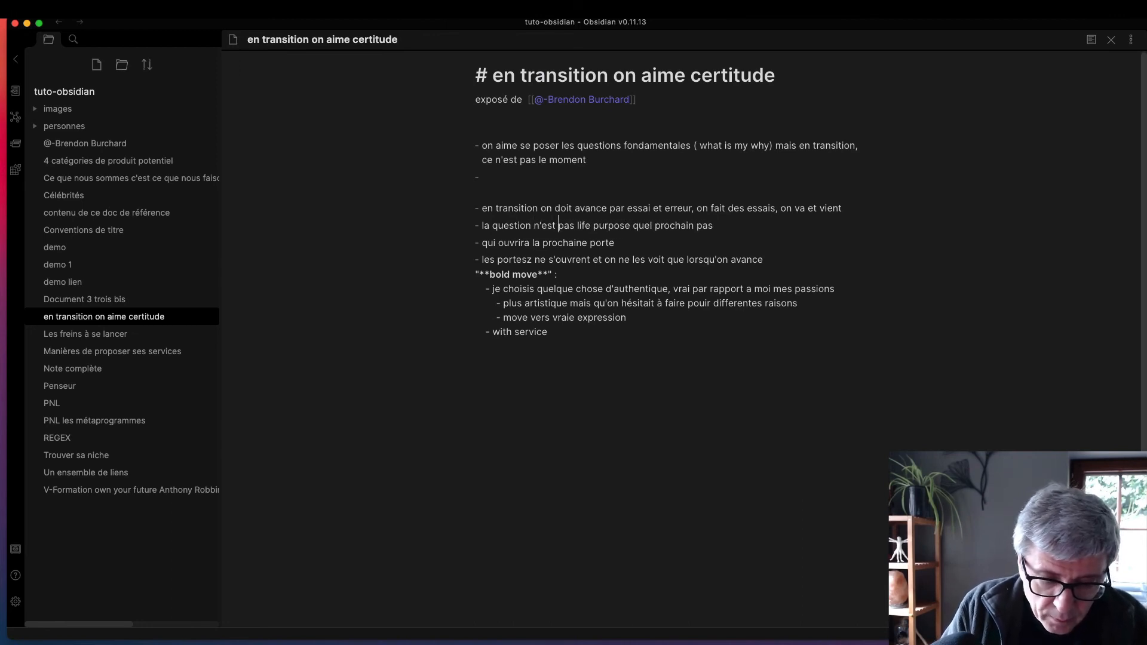
text("c'est )
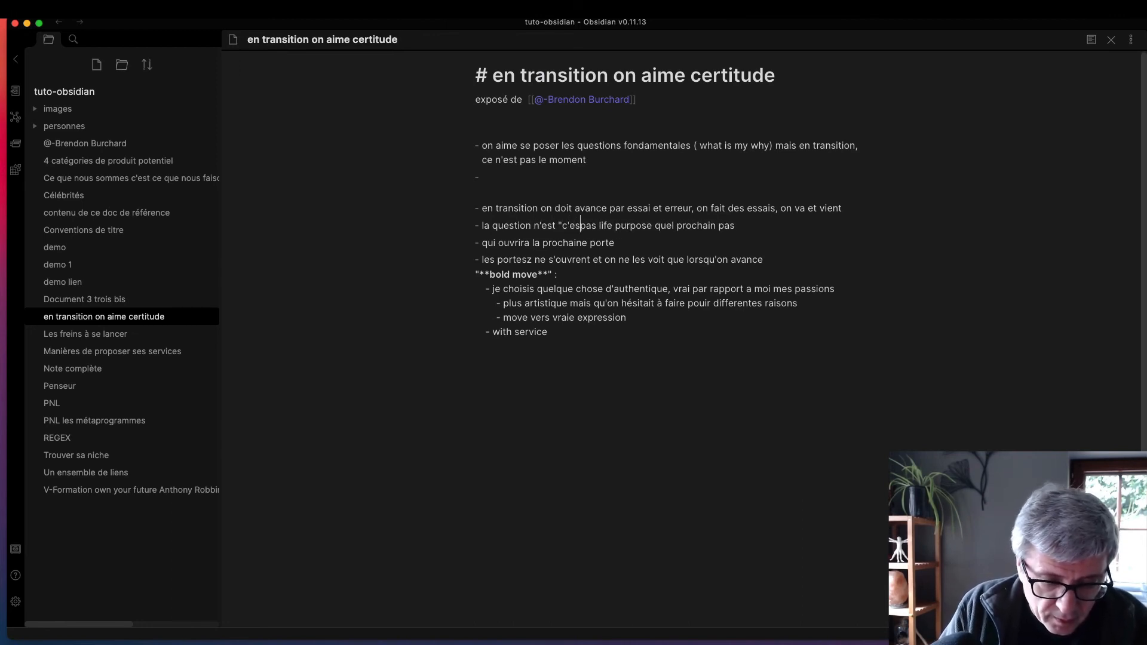
text(quoi le b)
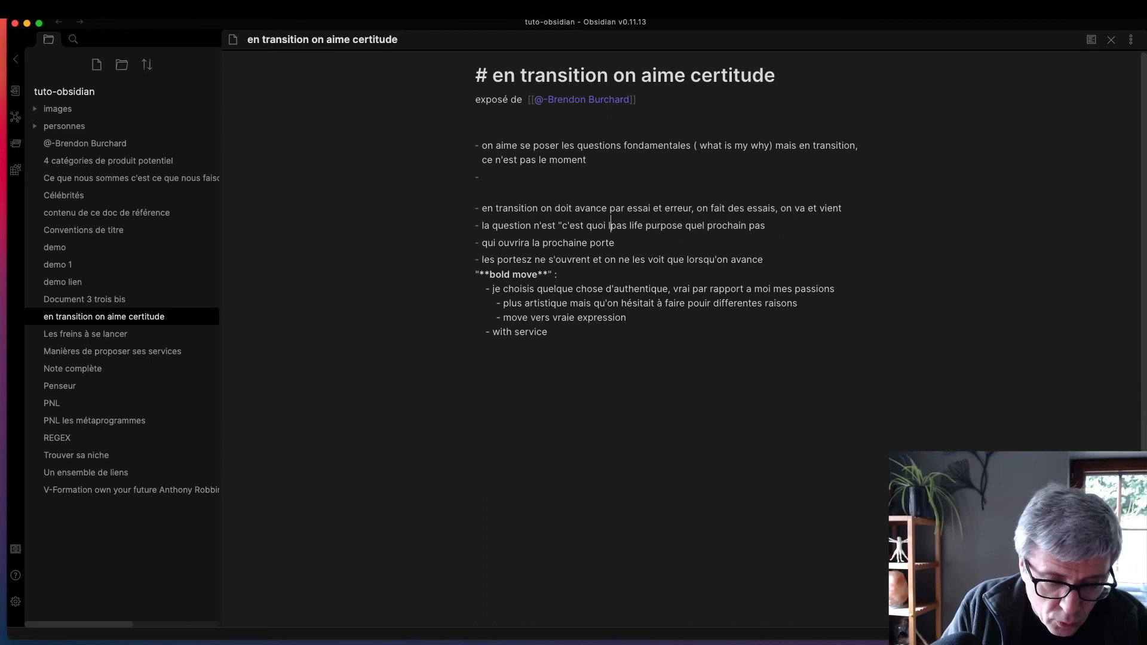
text(ut de ma vi)
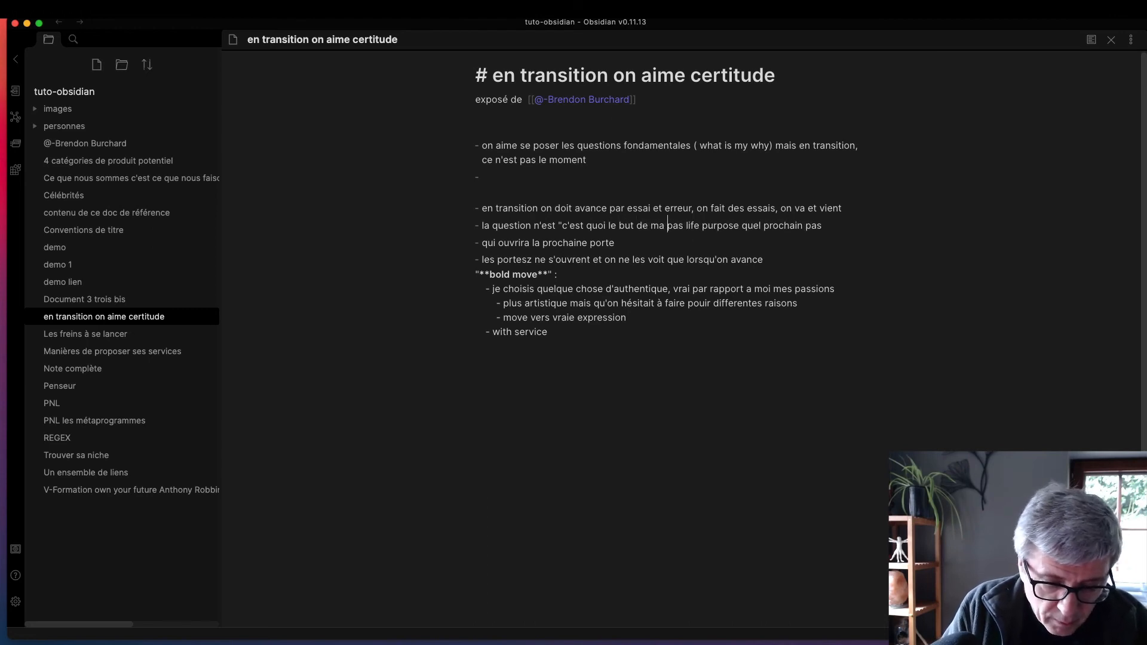
text(e")
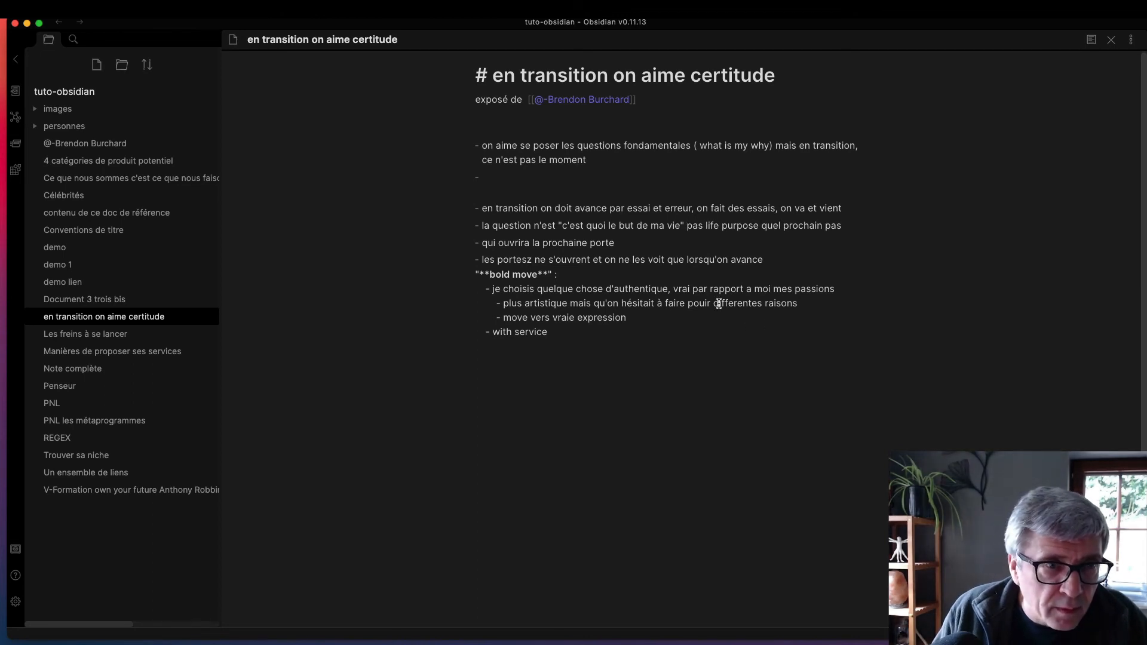
click(555, 227)
text(pas)
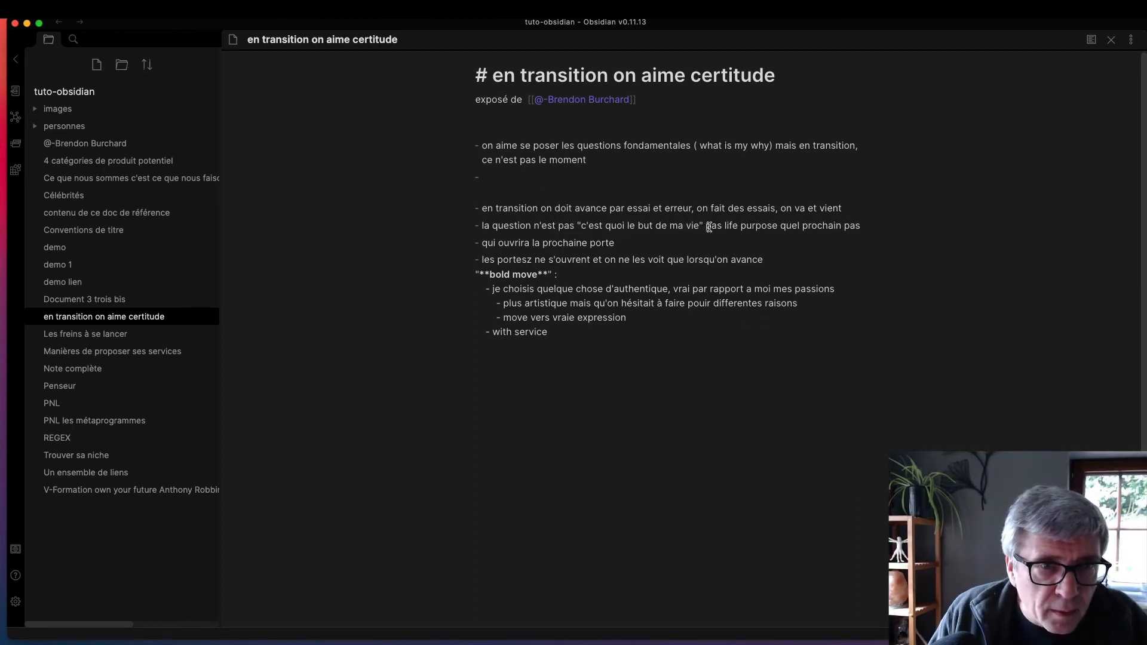
- Replace "pas life purpose quel" in that bullet with mais bien "Quel est le, before "prochain pas"
drag(710, 226, 782, 226)
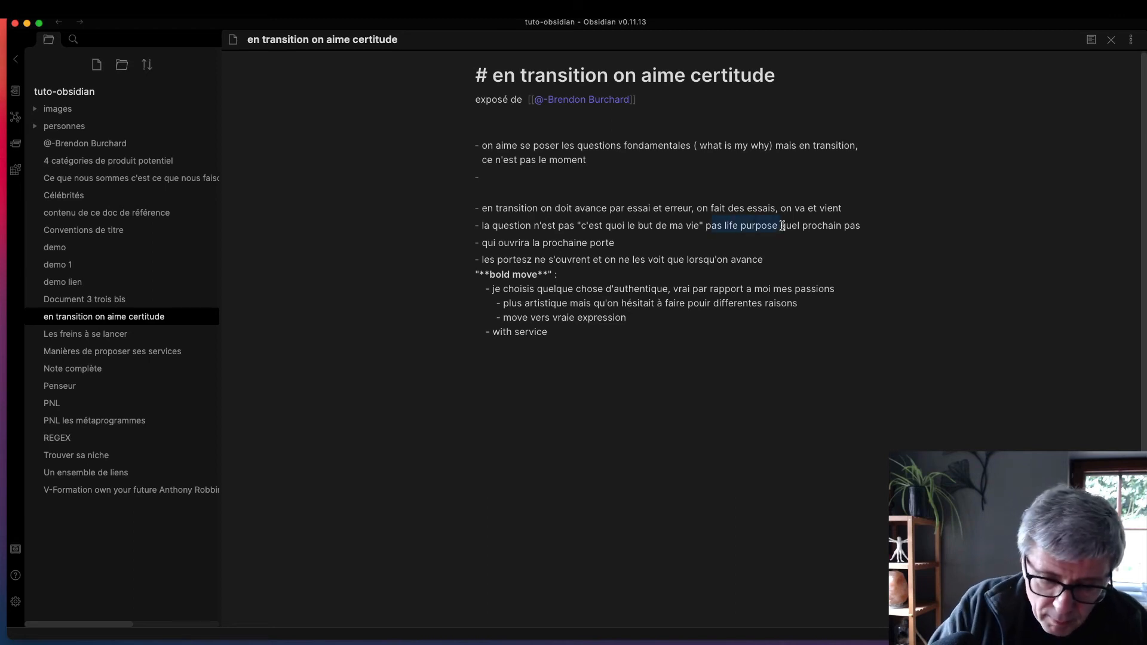
key(BackSpace)
key(BackSpace)
text(mais bie)
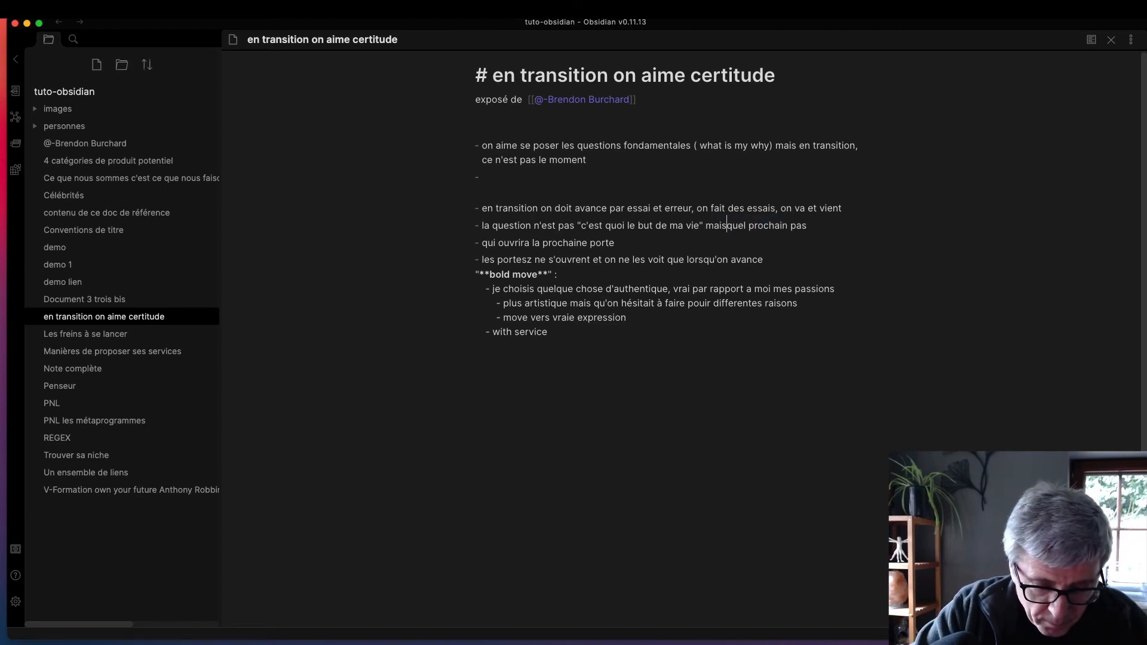
text(n)
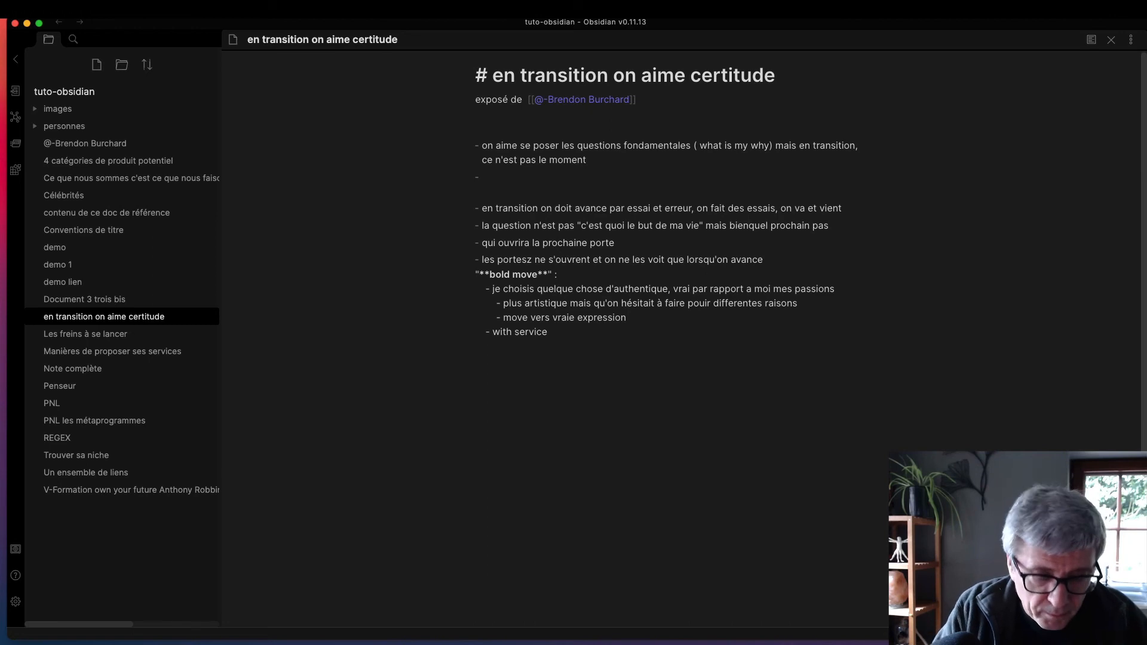
text( ")
key(Delete)
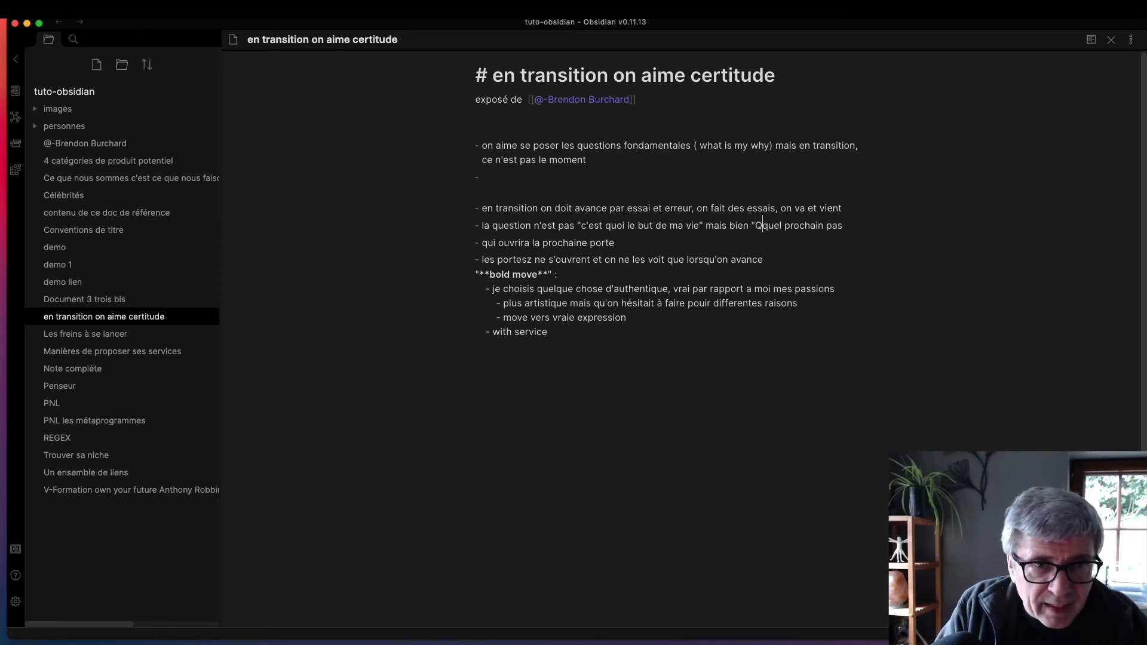
text(Q)
click(779, 227)
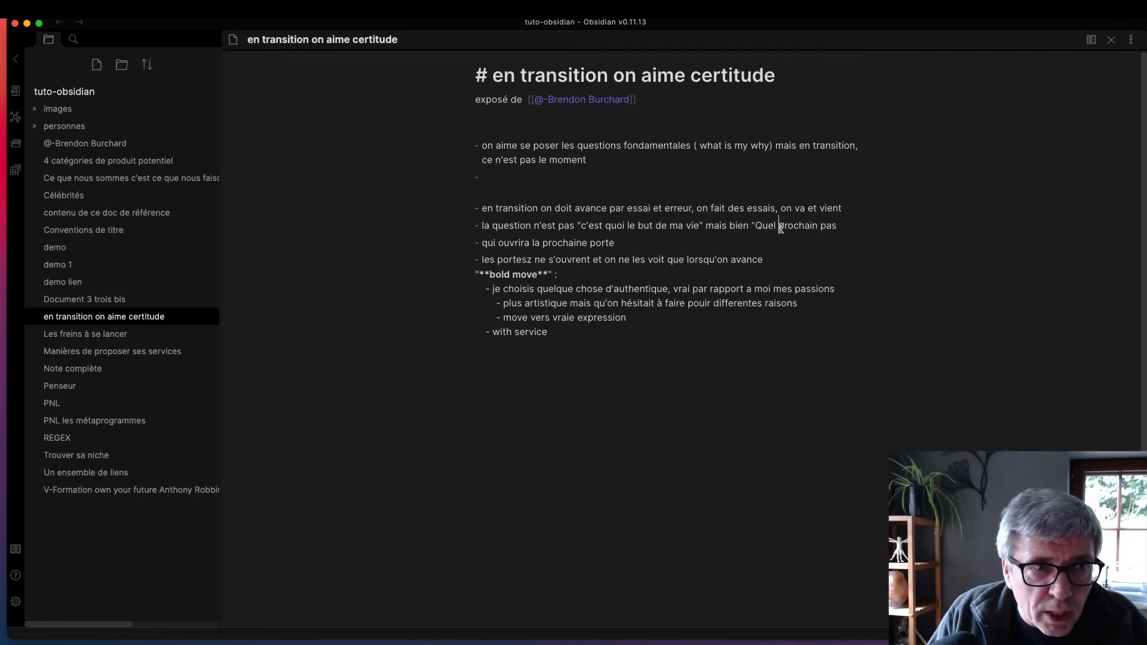
text(est le)
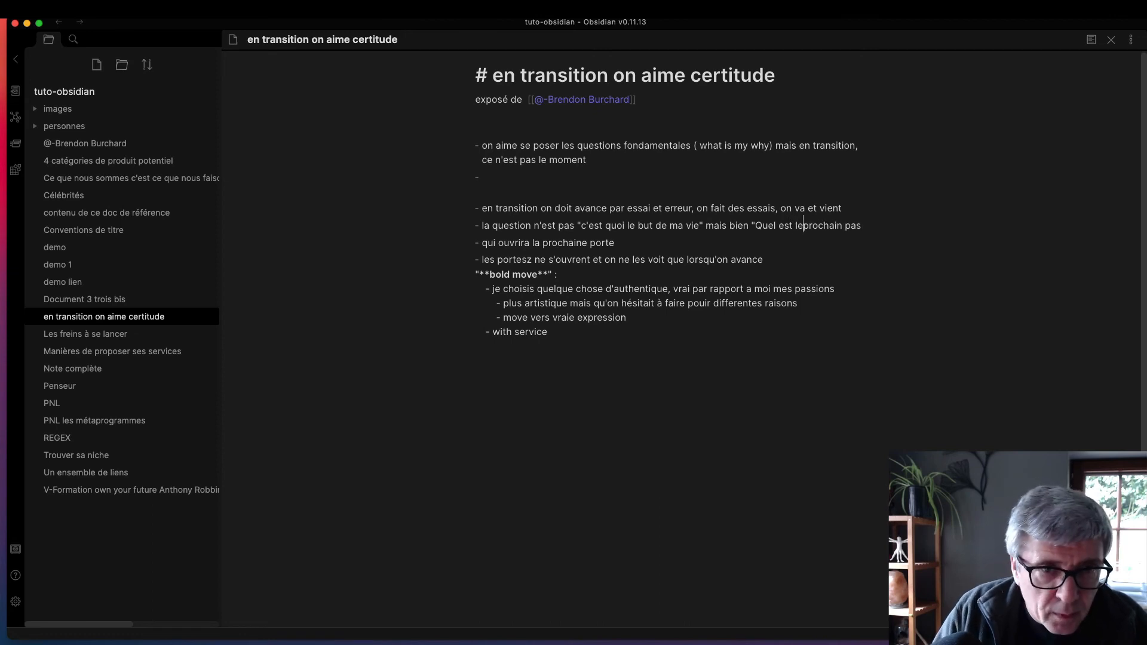
- Merge the "qui ouvrira la prochaine porte" bullet into the question bullet and close the quotation after "porte"
click(506, 239)
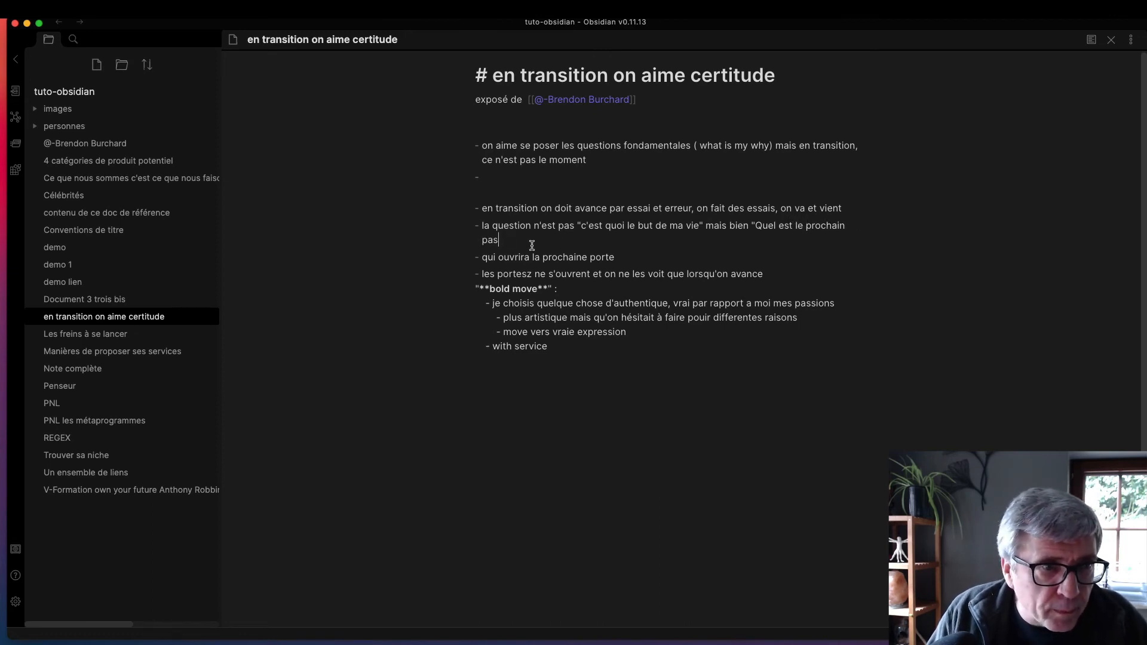
key(Delete)
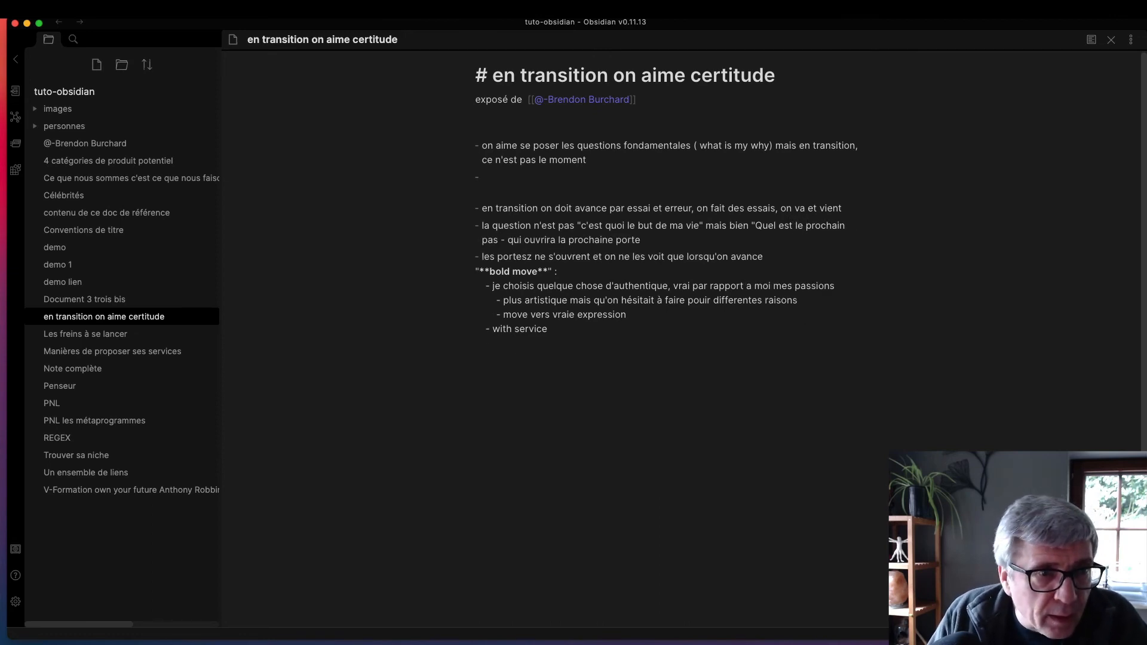
key(Delete)
key(Delete)
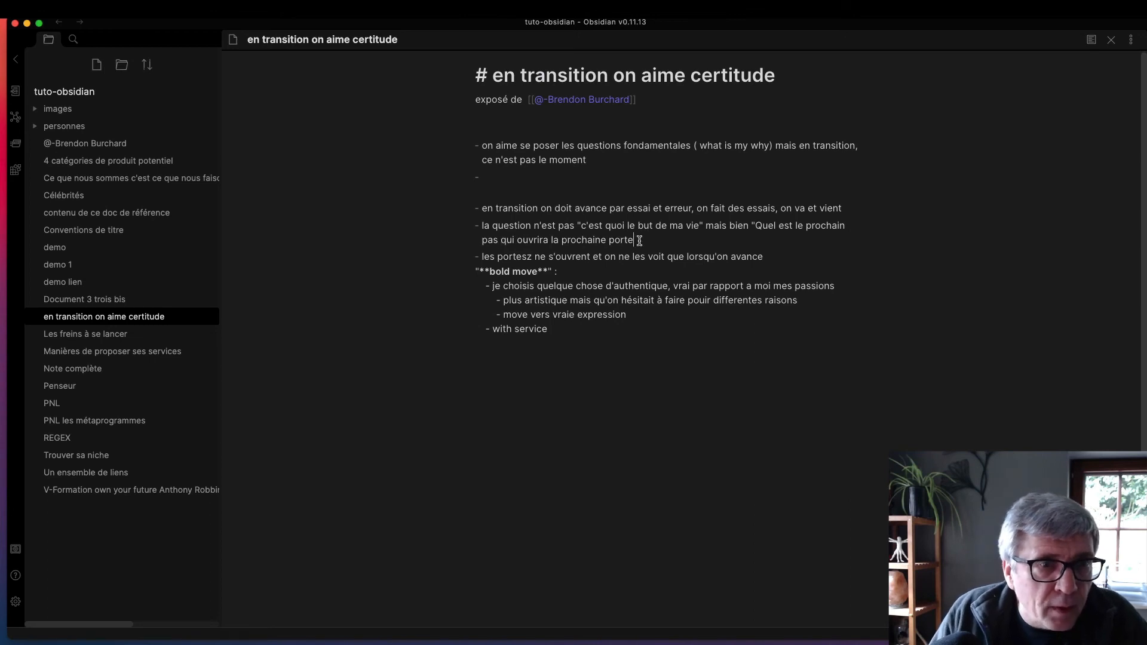
text(")
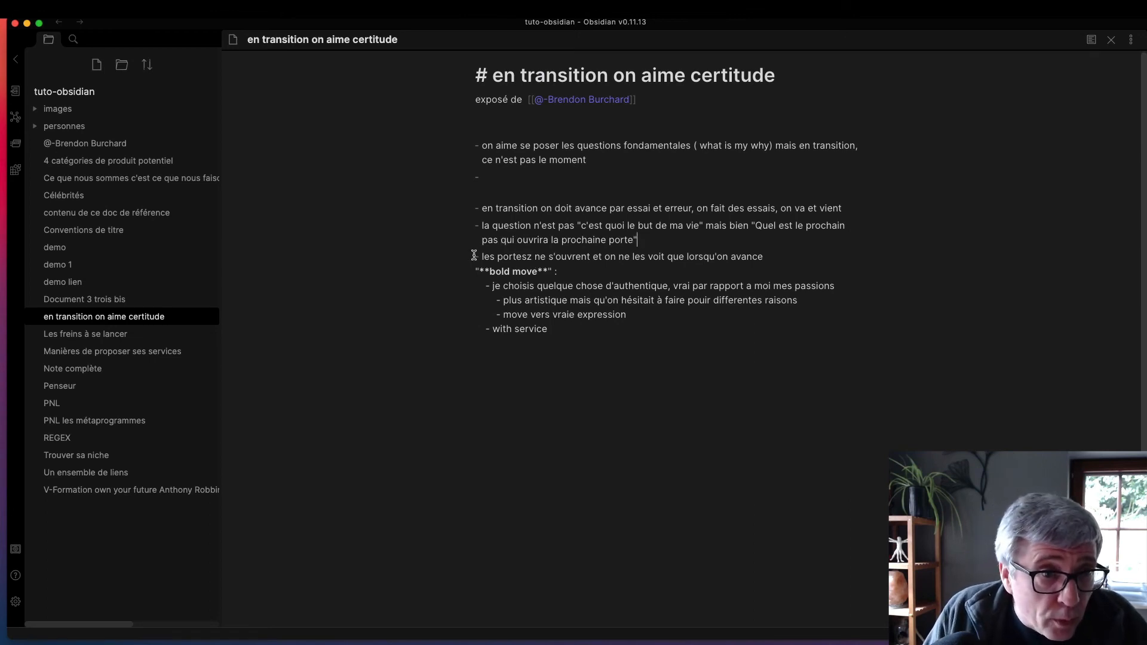
- Correct "portesz" to "portes" in the bullet about doors opening
click(474, 257)
drag(473, 257, 762, 255)
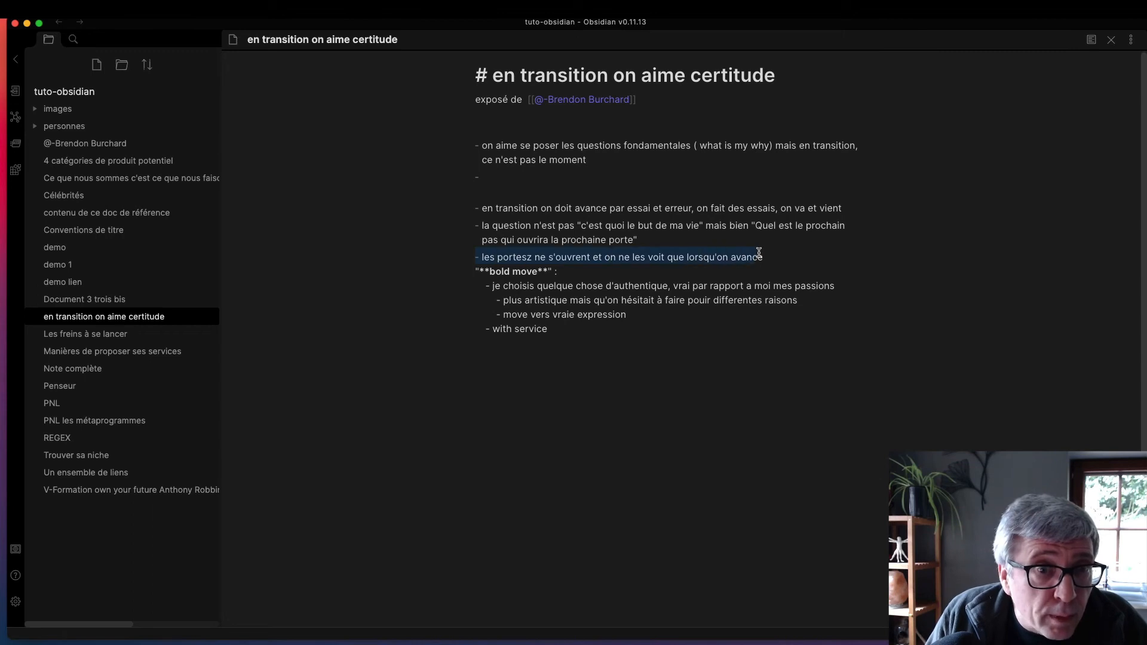
click(762, 285)
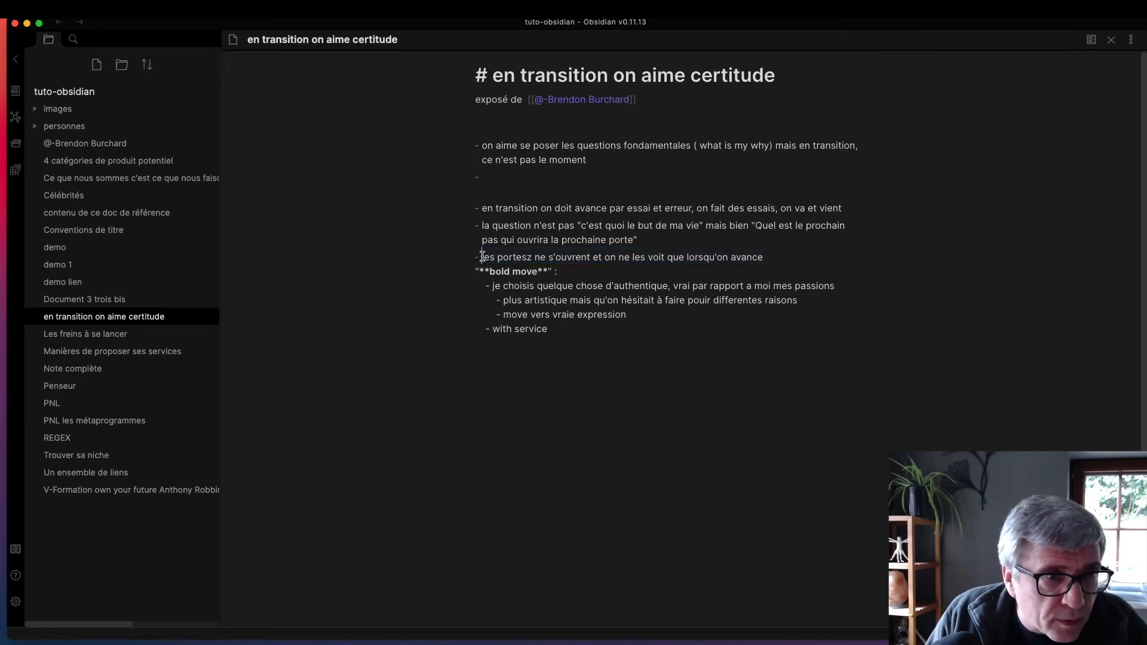
click(530, 257)
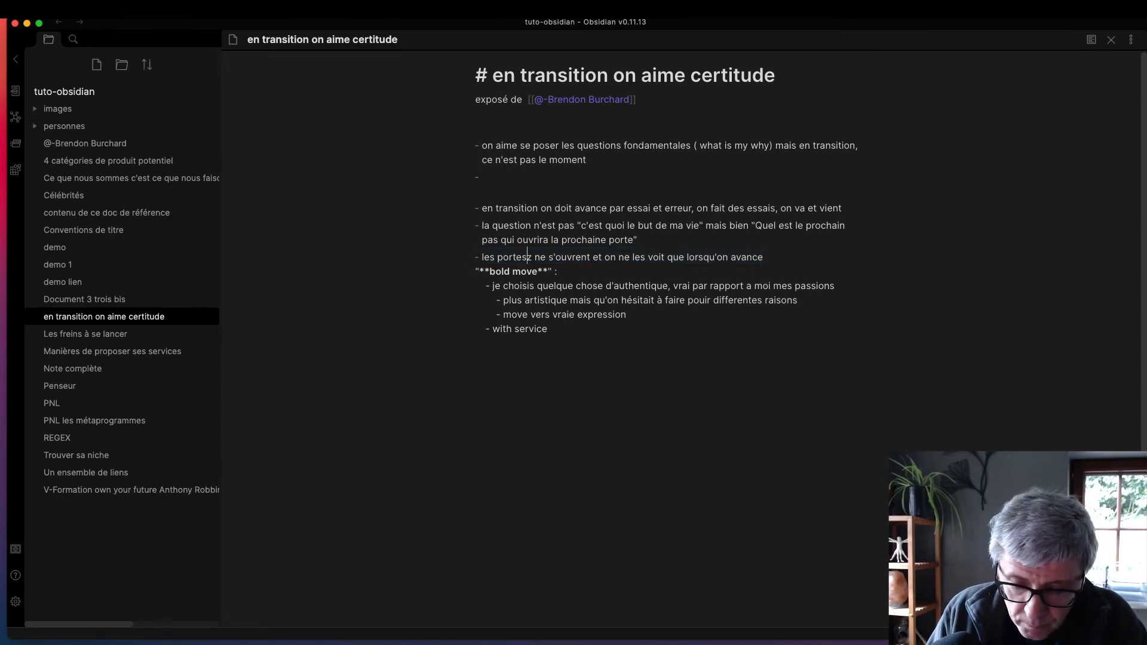
key(BackSpace)
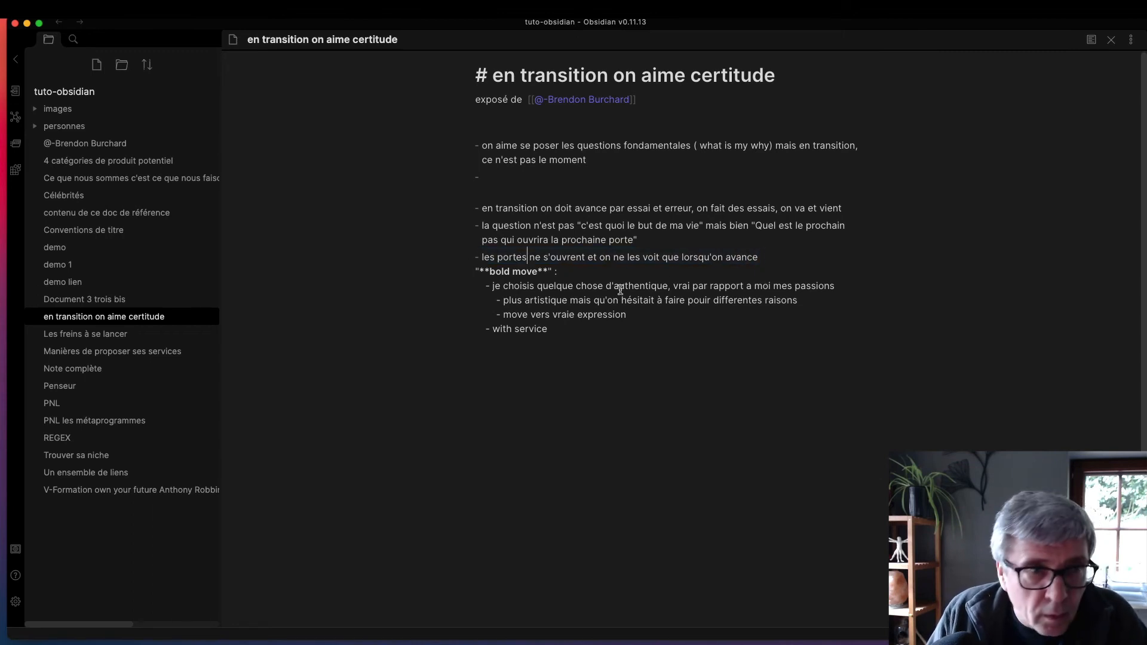
click(589, 259)
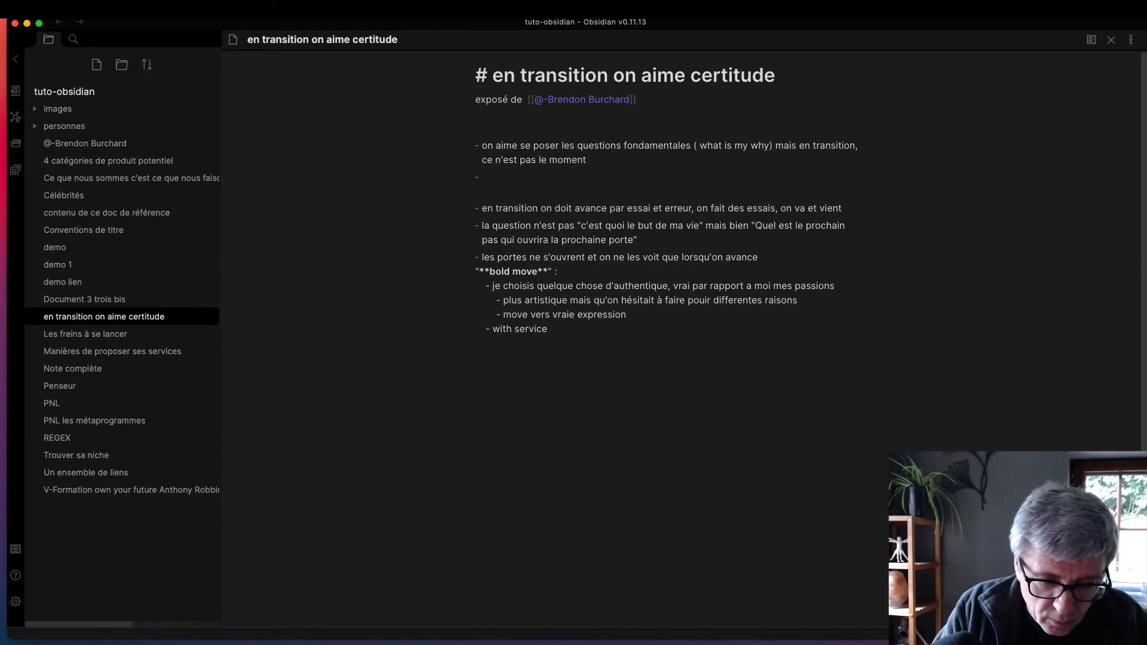
text(quanbd)
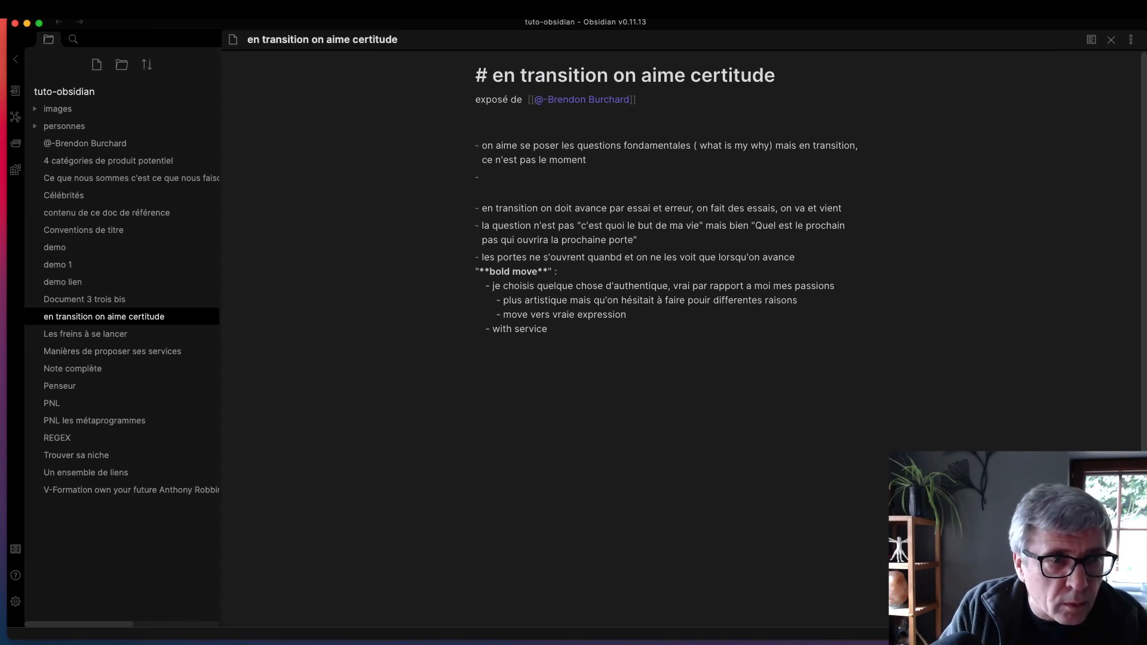
key(BackSpace)
key(BackSpace)
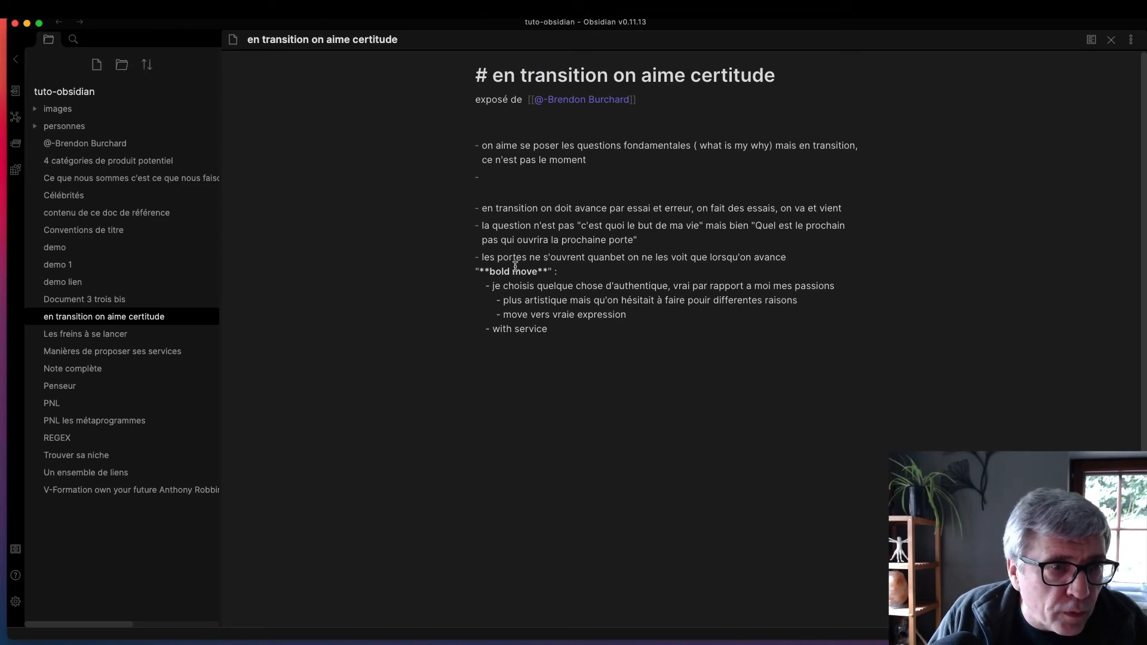
drag(481, 258, 572, 258)
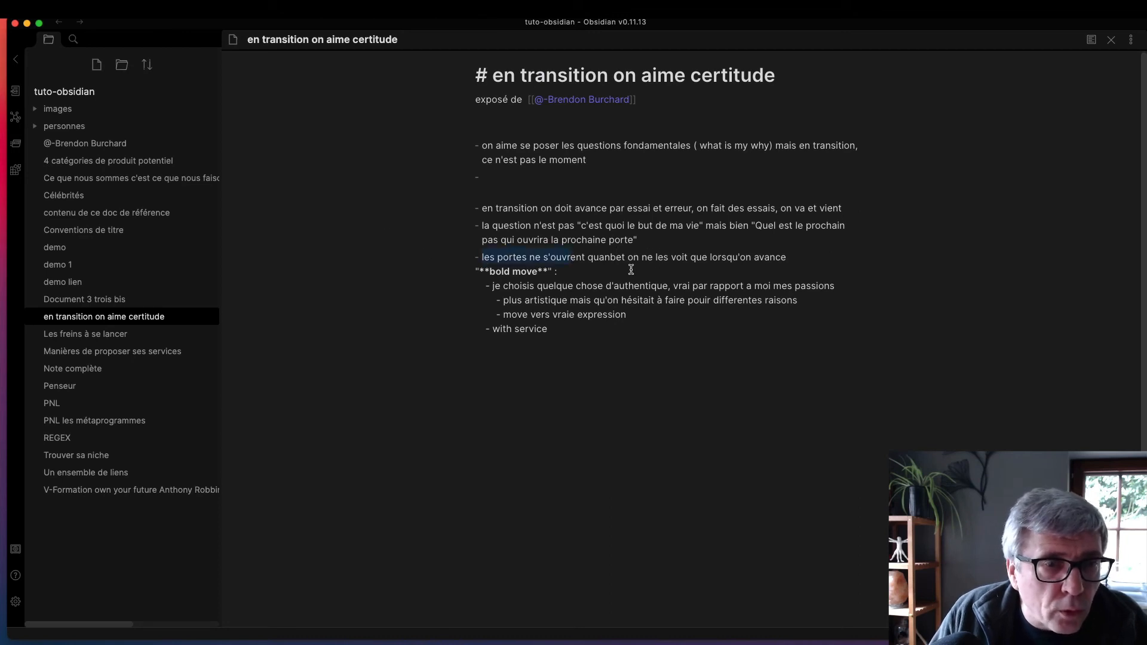
- Insert qui s'ouvrent after "on ne les voit" in the bullet about the doors
click(690, 257)
text(qui s'ouvr)
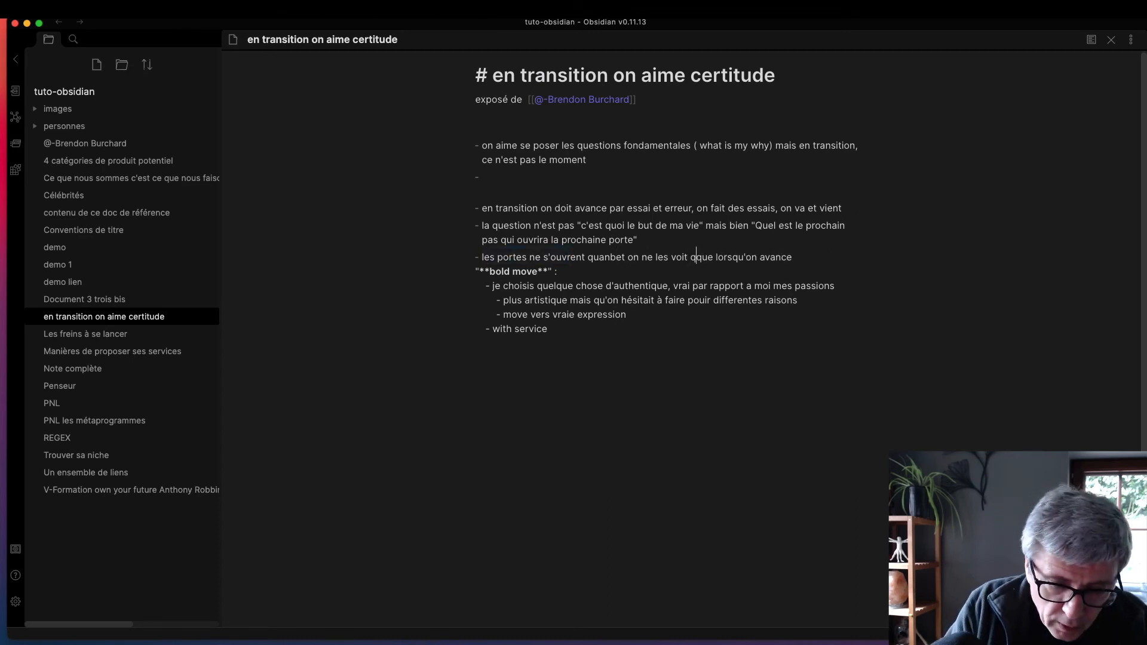
text(ent)
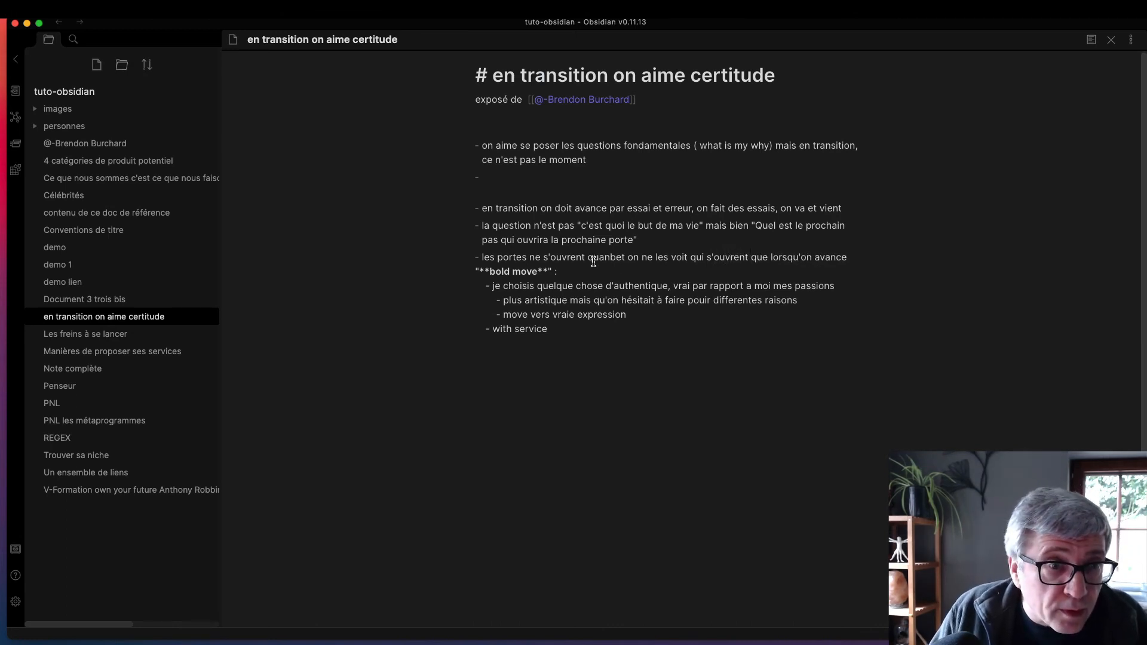
- Replace everything before "ne les voit" in that bullet with On, keeping the bullet's dash followed by a space
drag(593, 258, 481, 259)
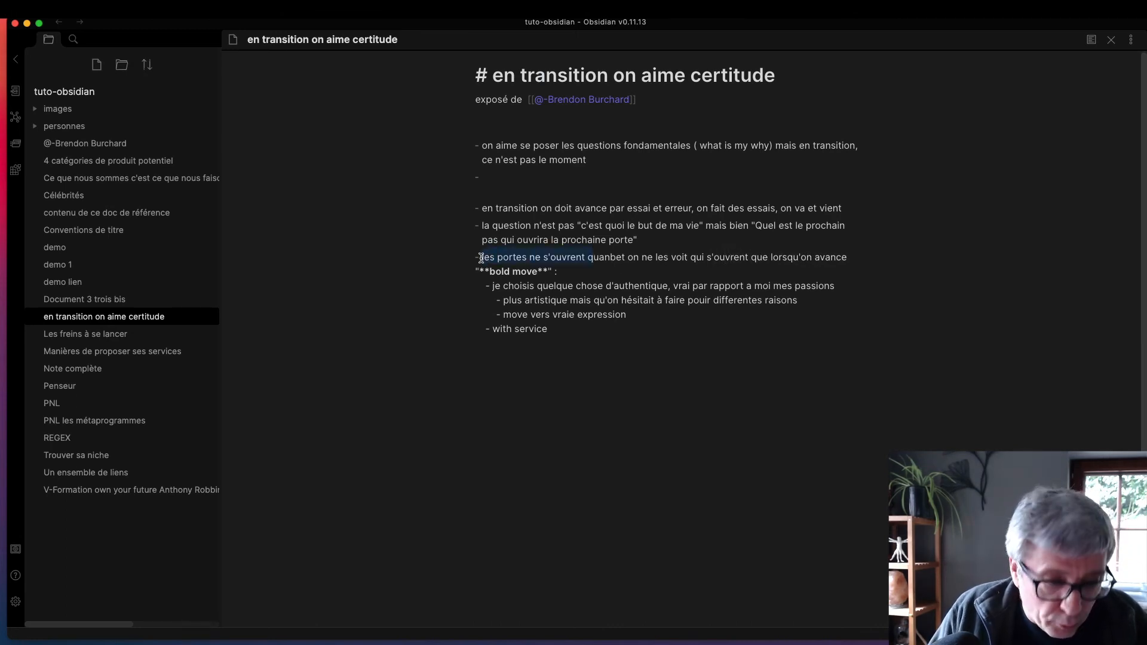
text(Q)
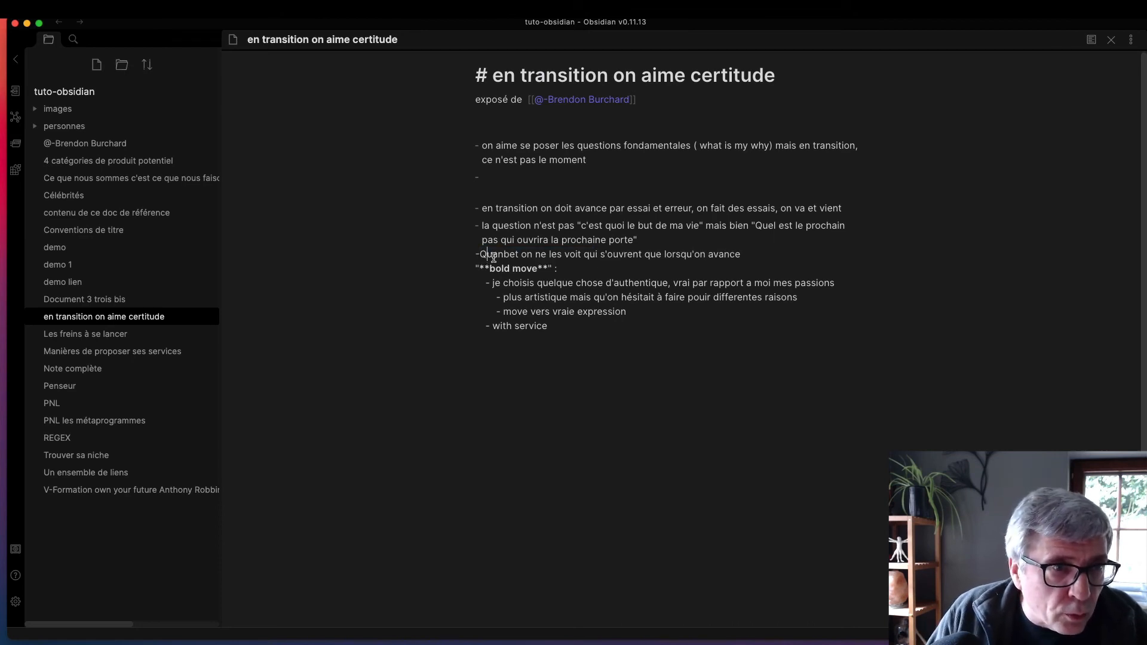
click(510, 257)
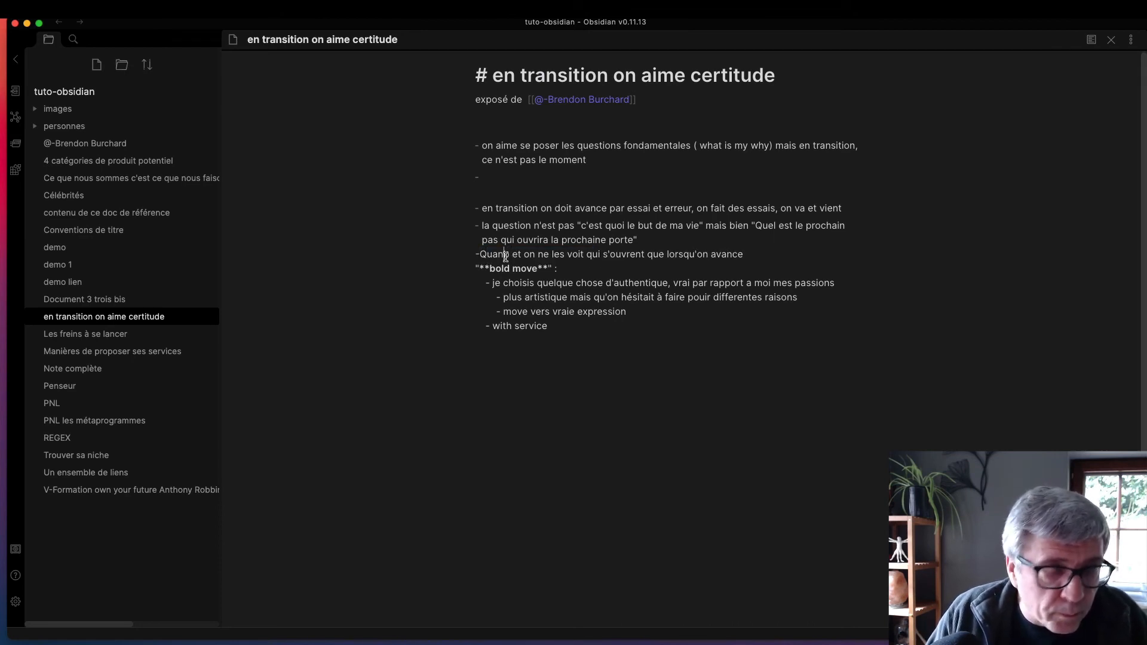
text(d)
key(Delete)
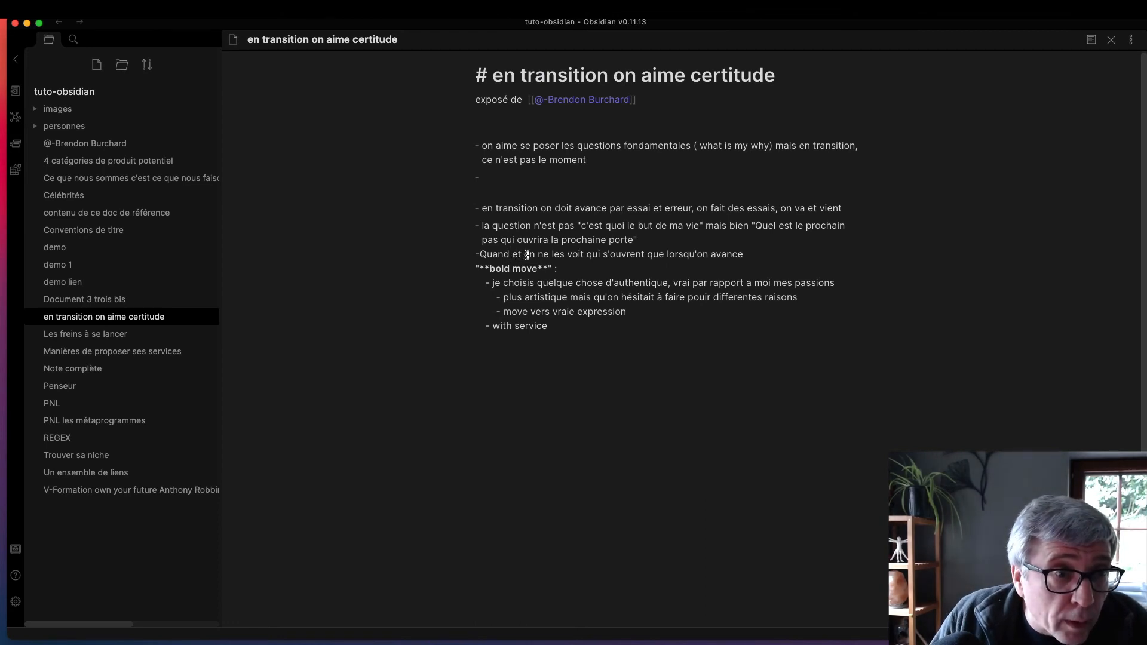
drag(534, 255, 484, 256)
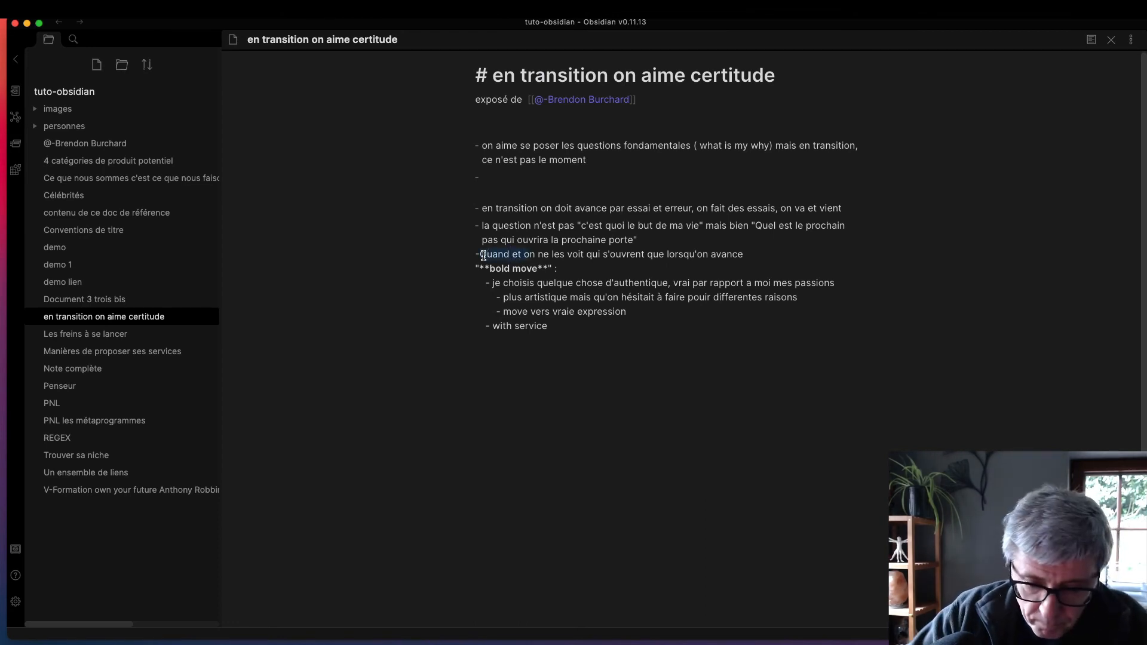
text(O)
click(478, 254)
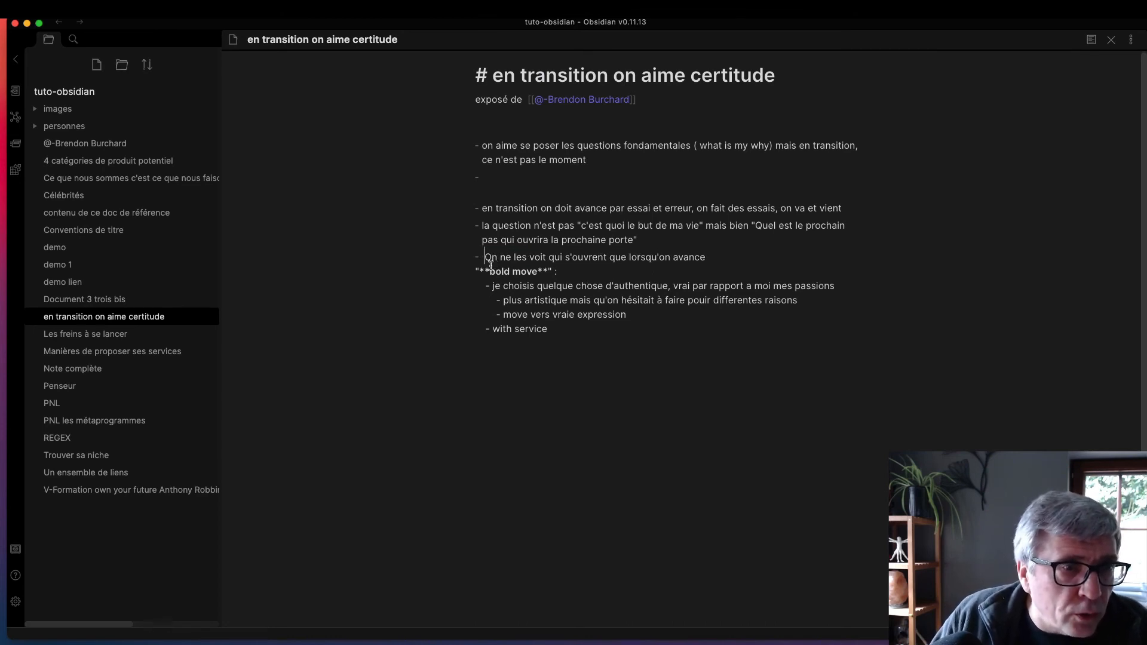
- Turn the sentence "On ne les voit qui s'ouvrent que lorsqu'on avance" into an internal link with double square brackets
click(719, 256)
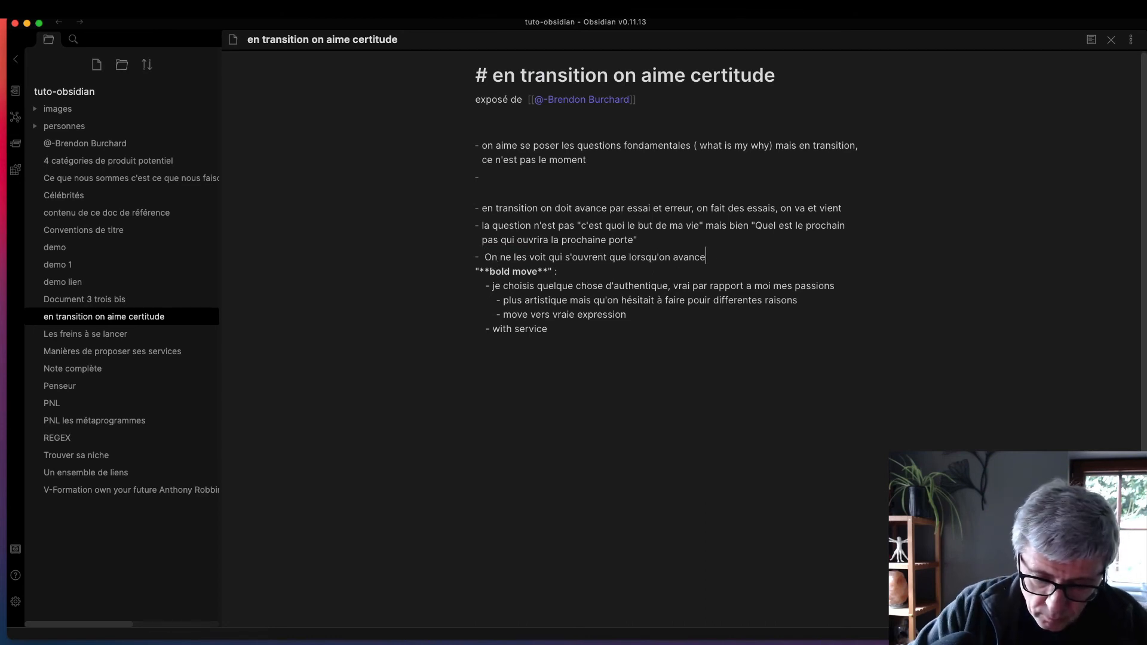
text(.)
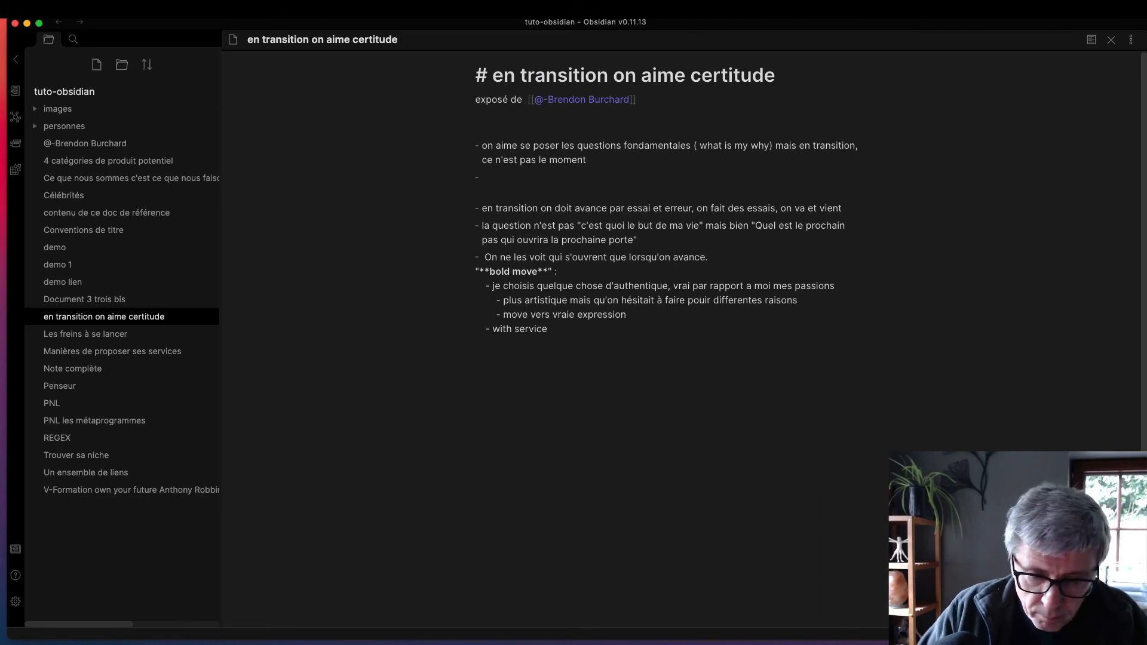
key(BackSpace)
text(]])
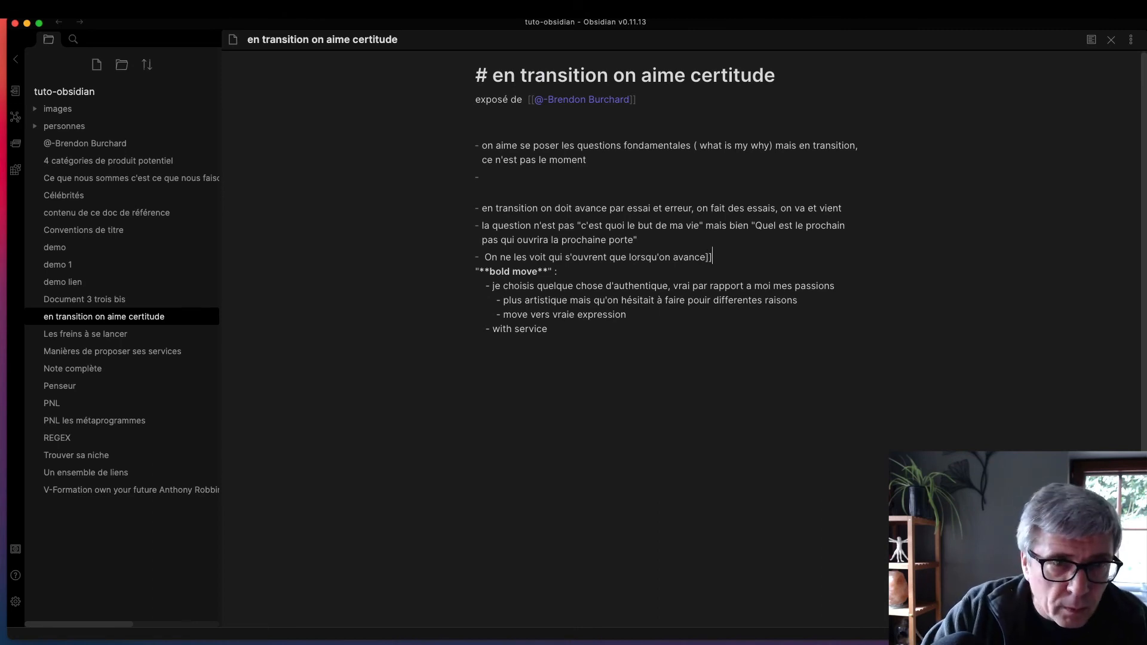
click(485, 257)
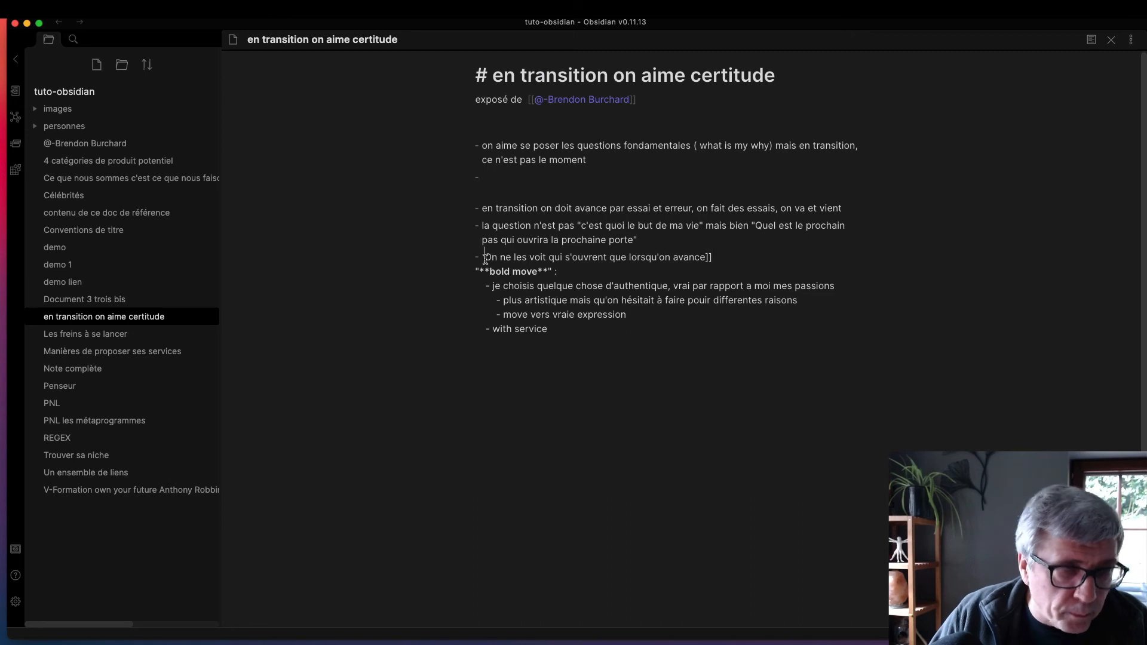
text([[)
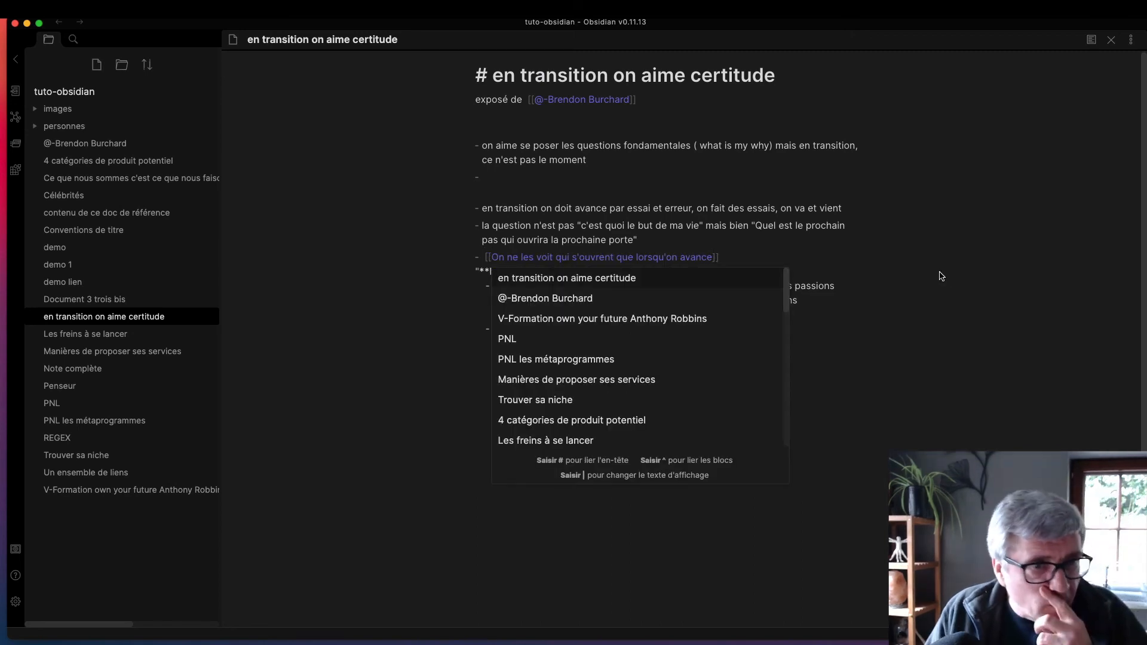
key(Escape)
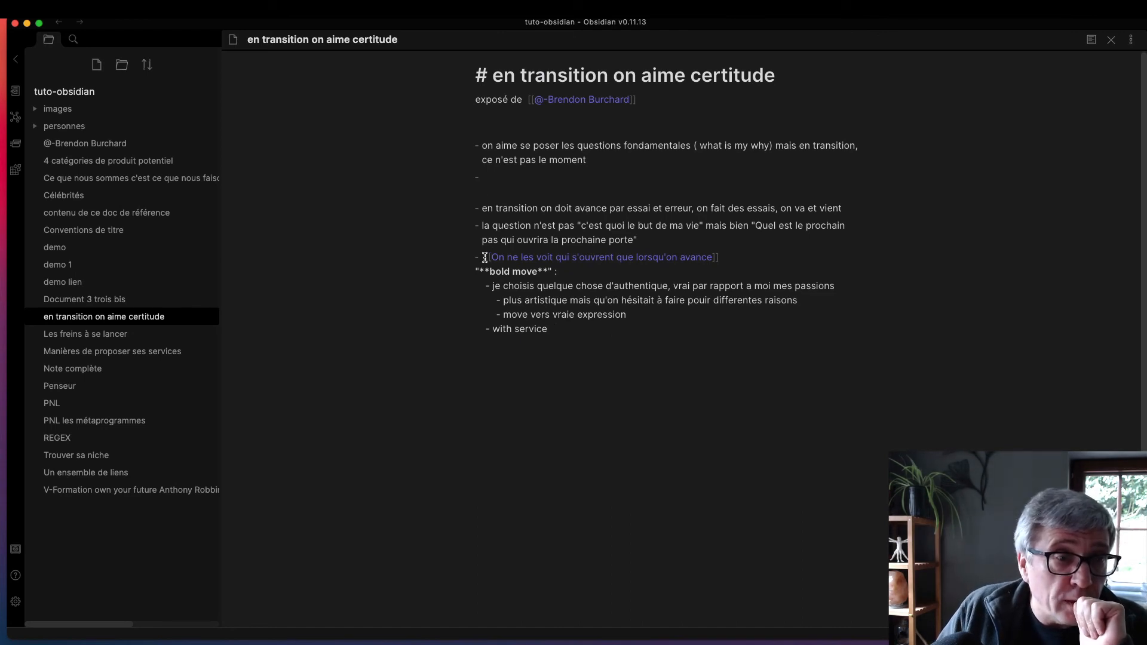
- Create and open the note behind the "On ne les voit qui s'ouvrent que lorsqu'on avance" link, ready for writing its body
drag(484, 256, 721, 253)
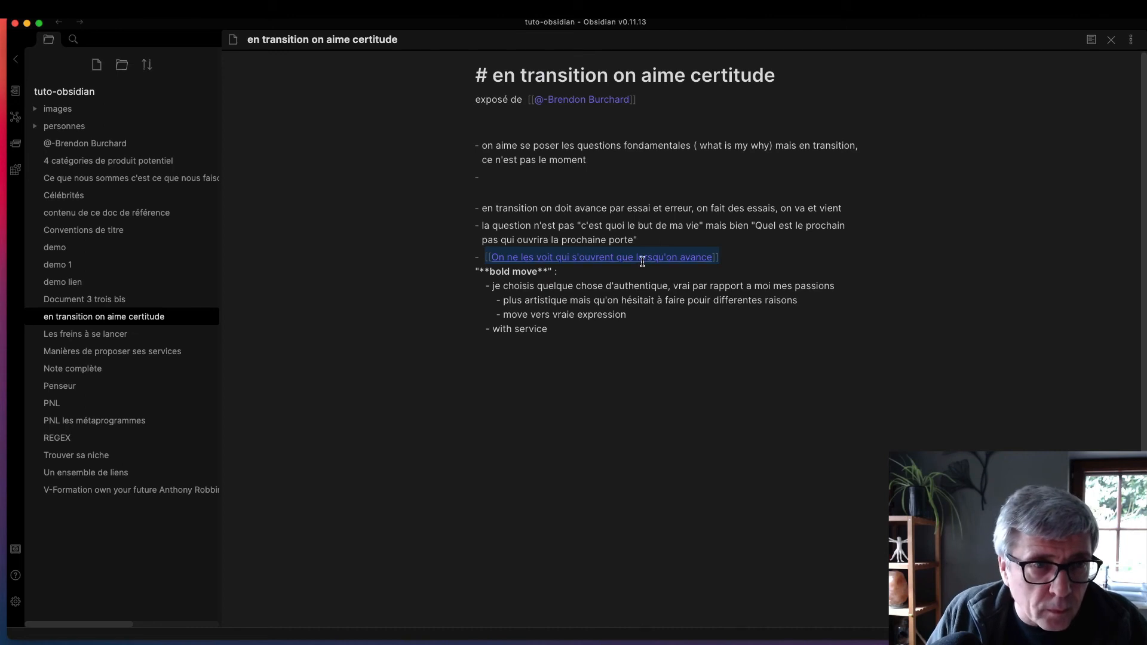
super+click(642, 262)
click(667, 193)
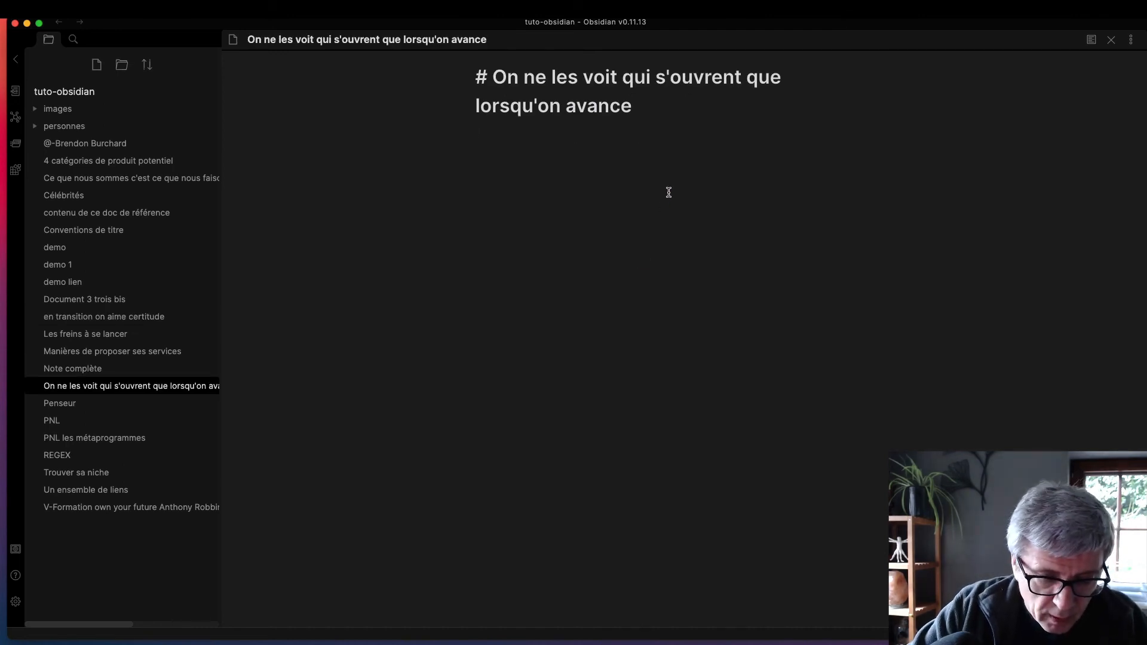
- Write "arrêter de planifier, avancer" as the first line below the new note's heading
text(arrête)
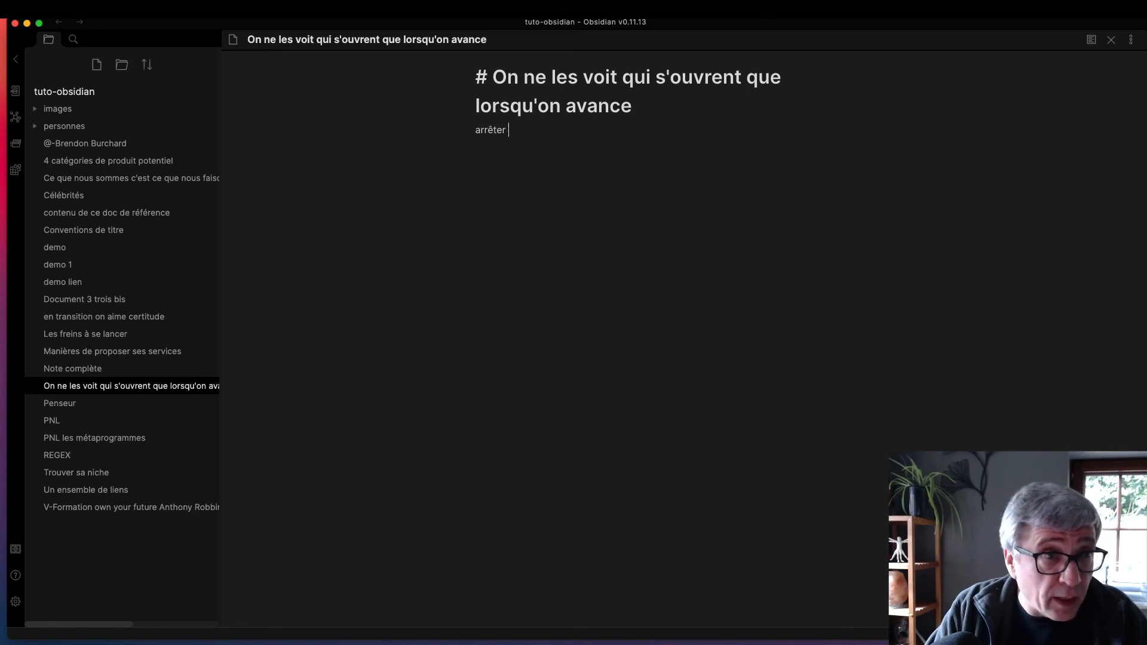
text(r )
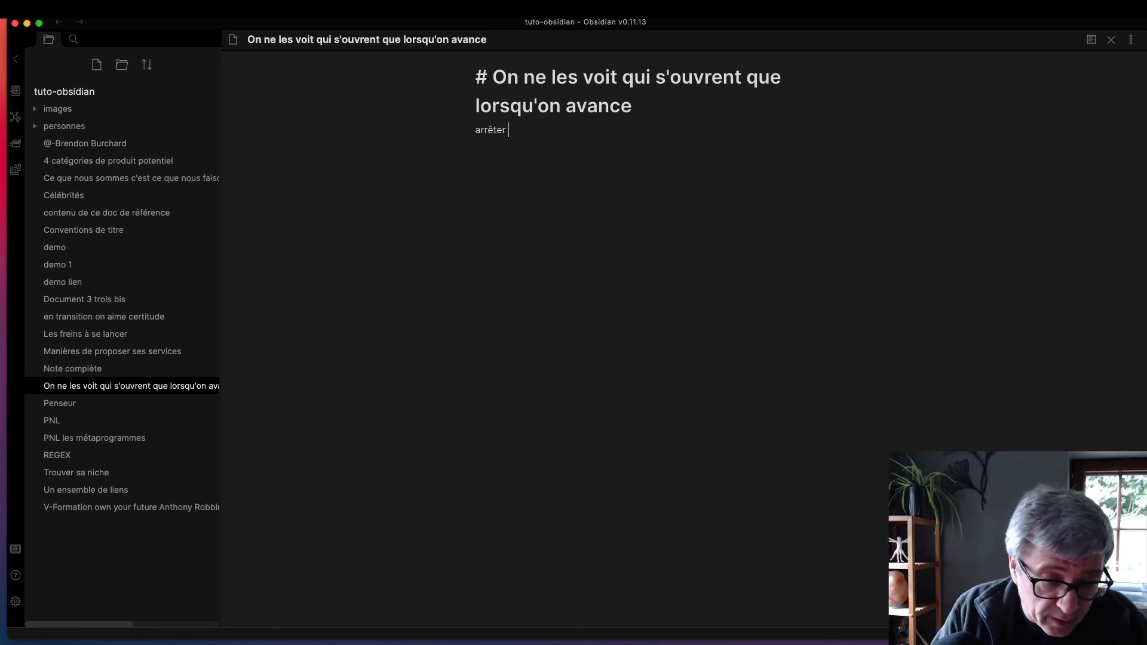
text(de planifie)
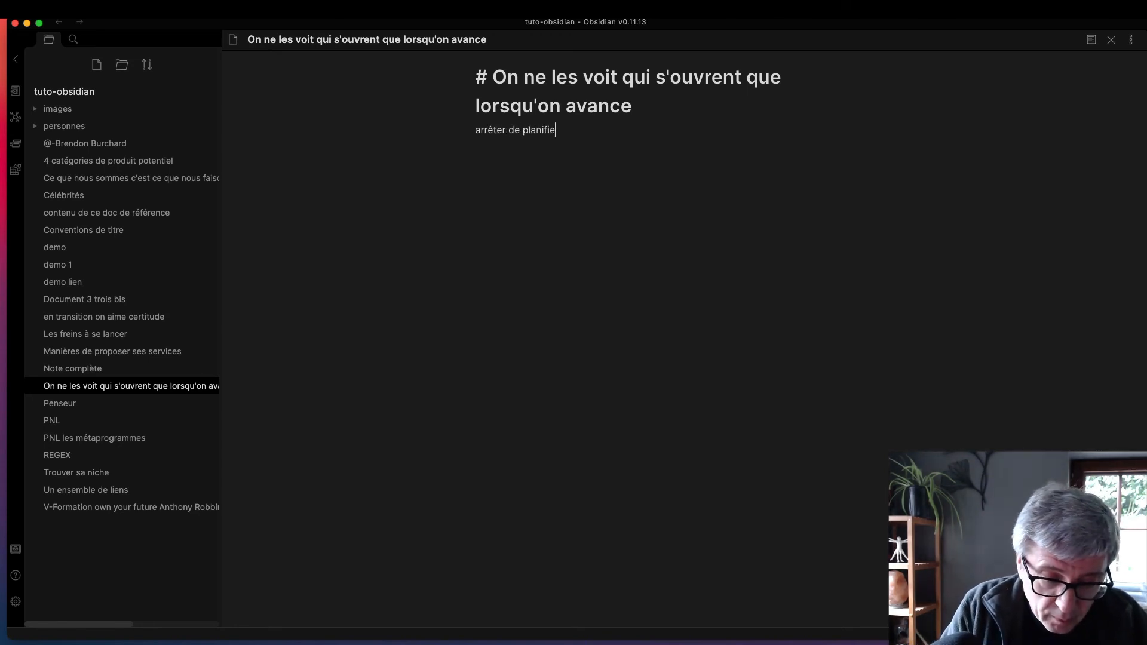
text(r, avancer)
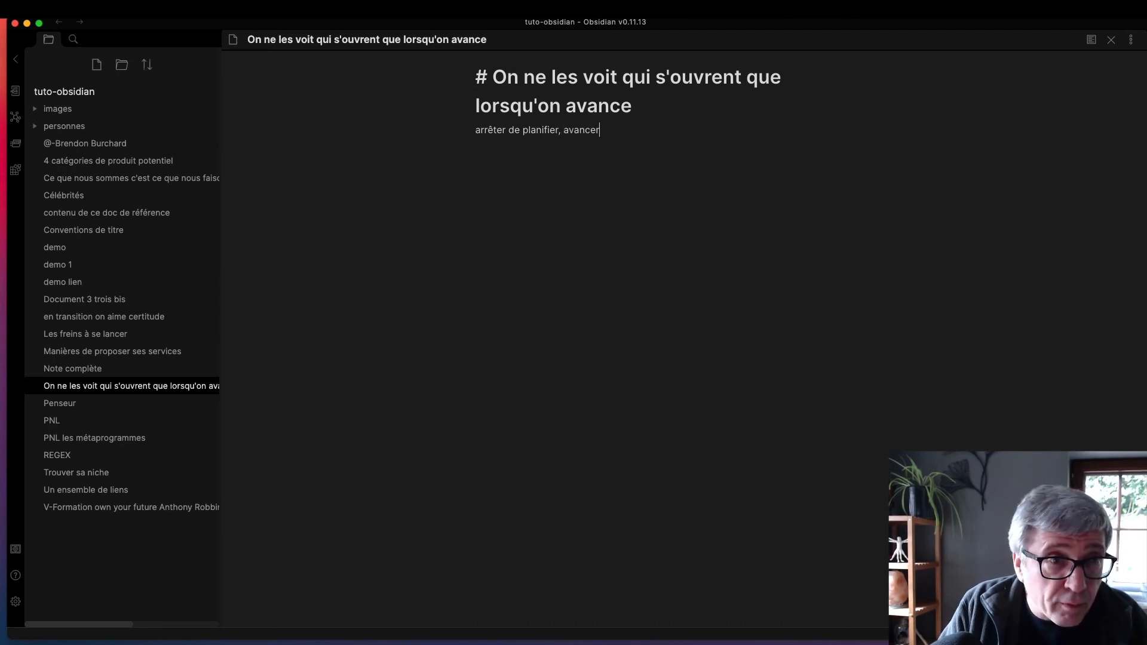
- Add a second line reading "être attentif aux opportunités" to the note
key(Return)
text(être at)
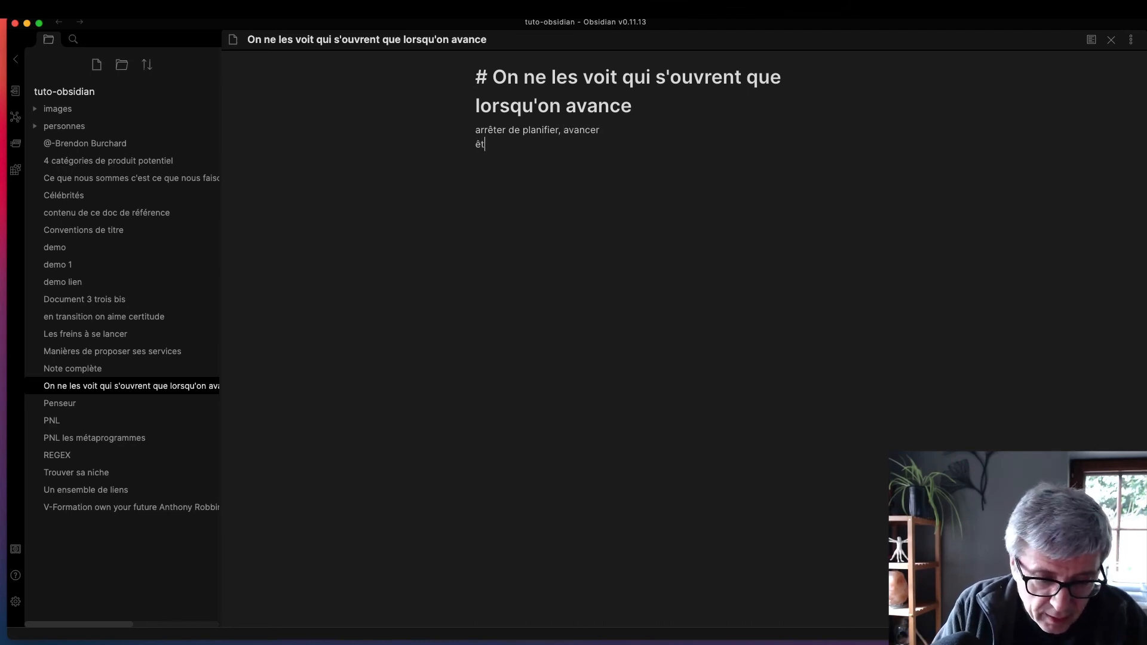
text(if)
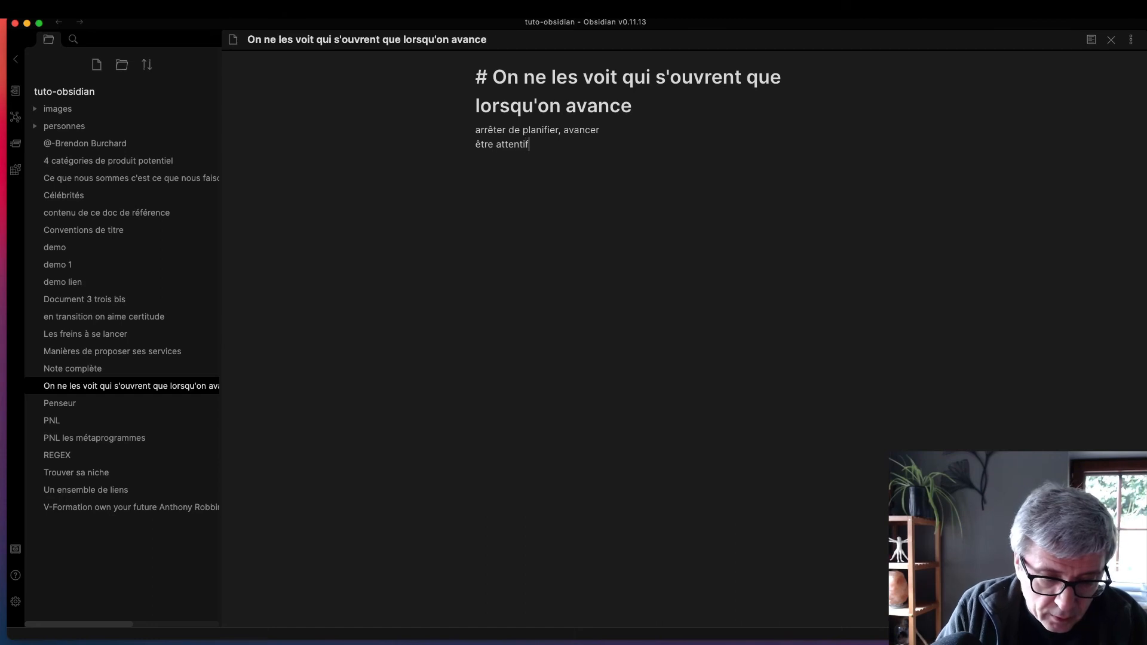
text( aux opportubit)
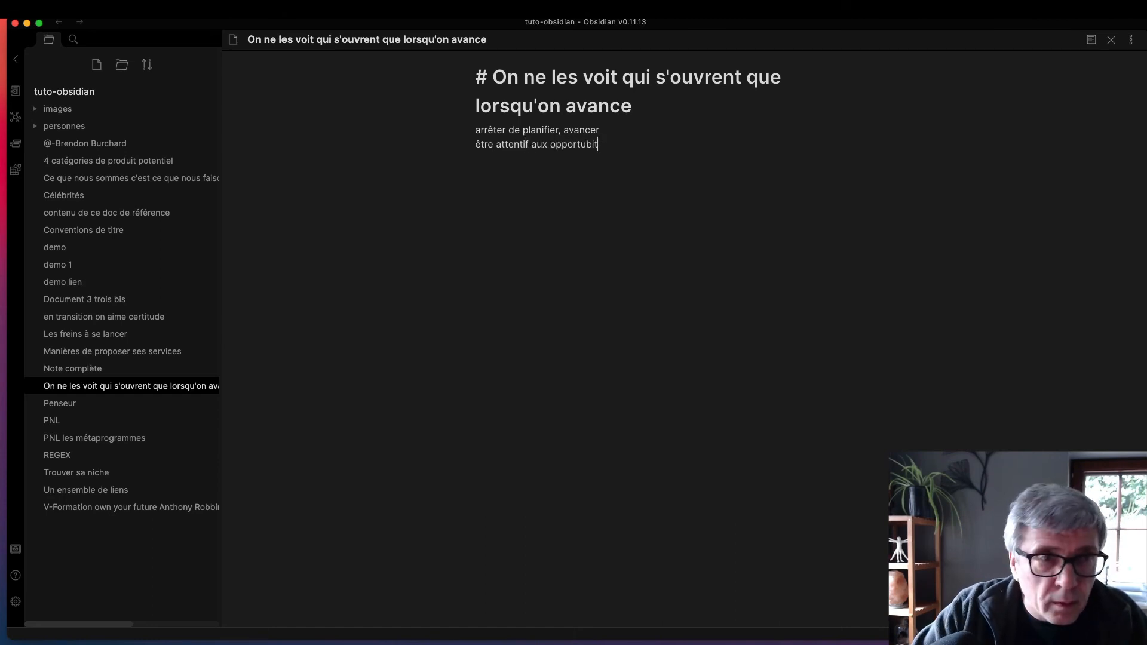
key(BackSpace)
key(BackSpace)
key(BackSpace)
text(nités)
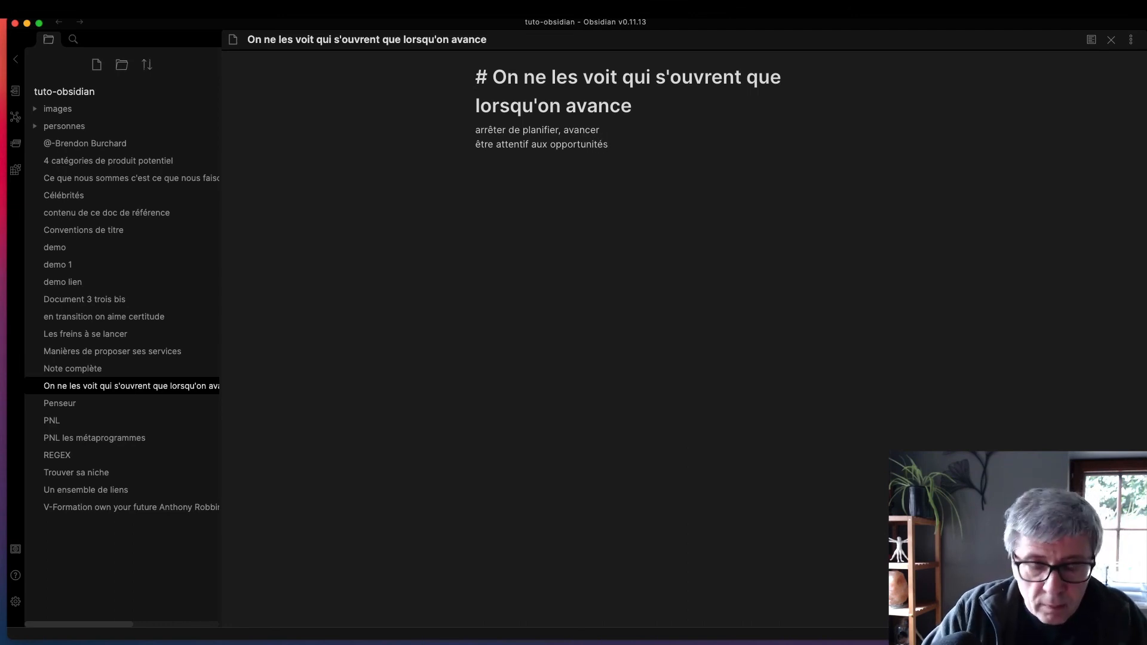
- Add the quotation "la fortune sourtit aux audacieux" below the two lines, separated by a blank line
key(Return)
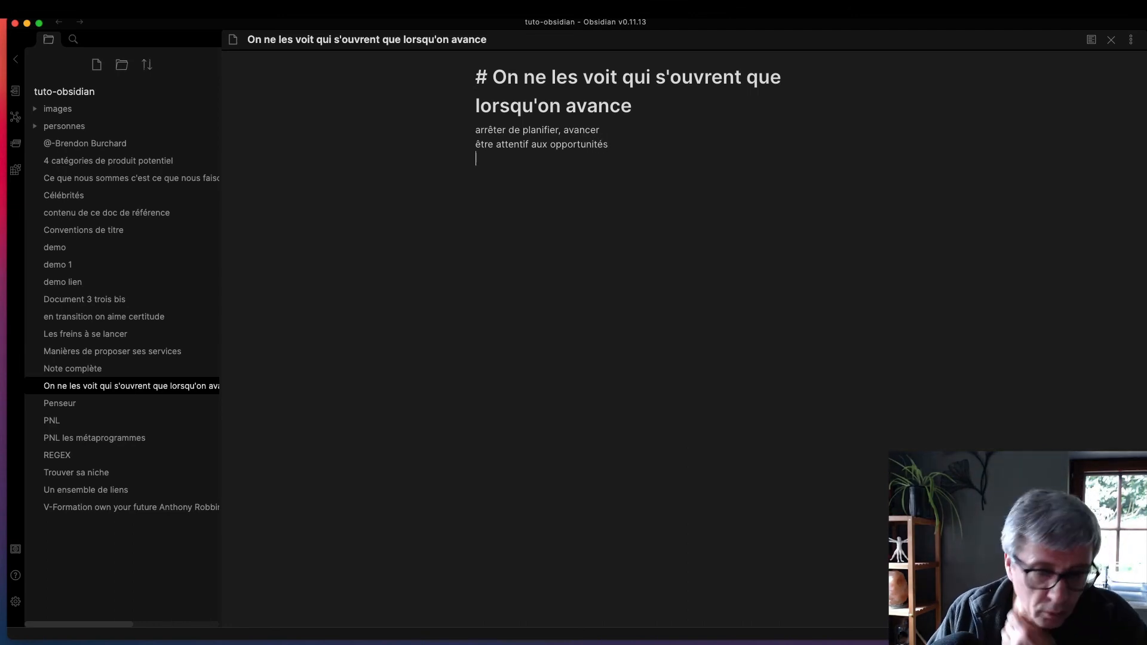
text("la foret)
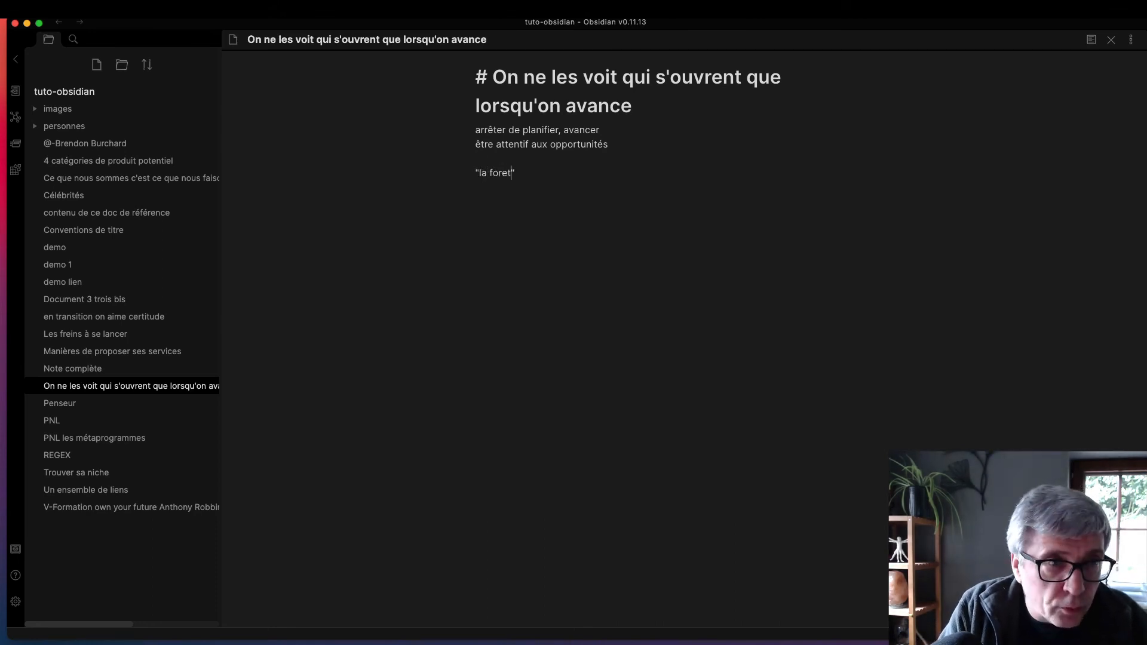
key(BackSpace)
key(Return)
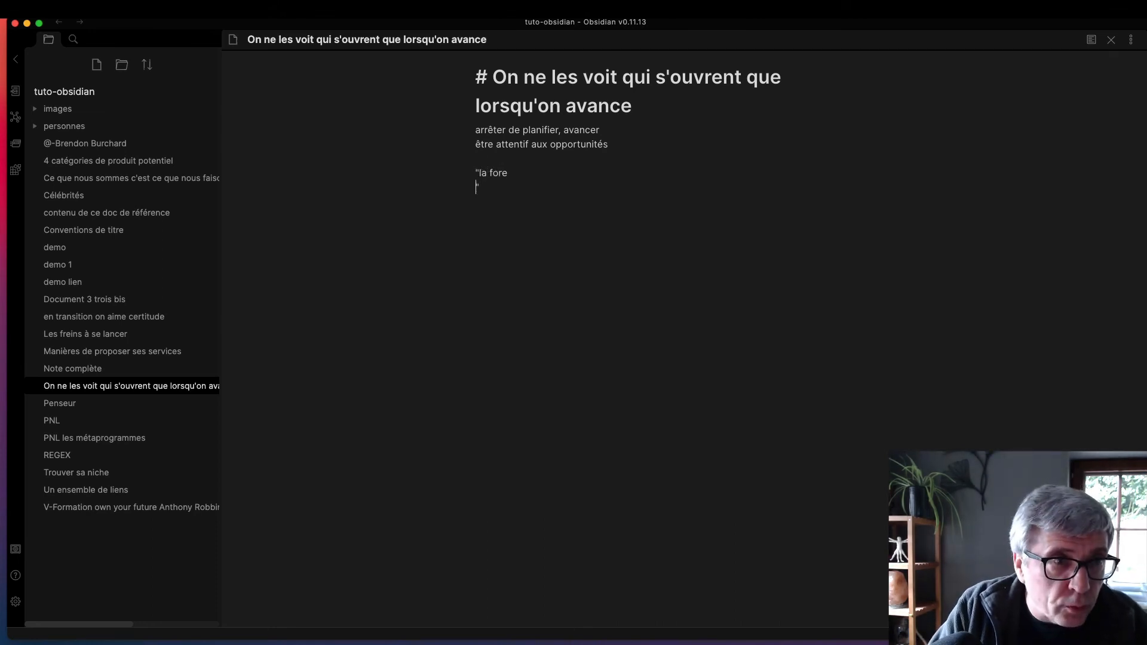
text(tune sou)
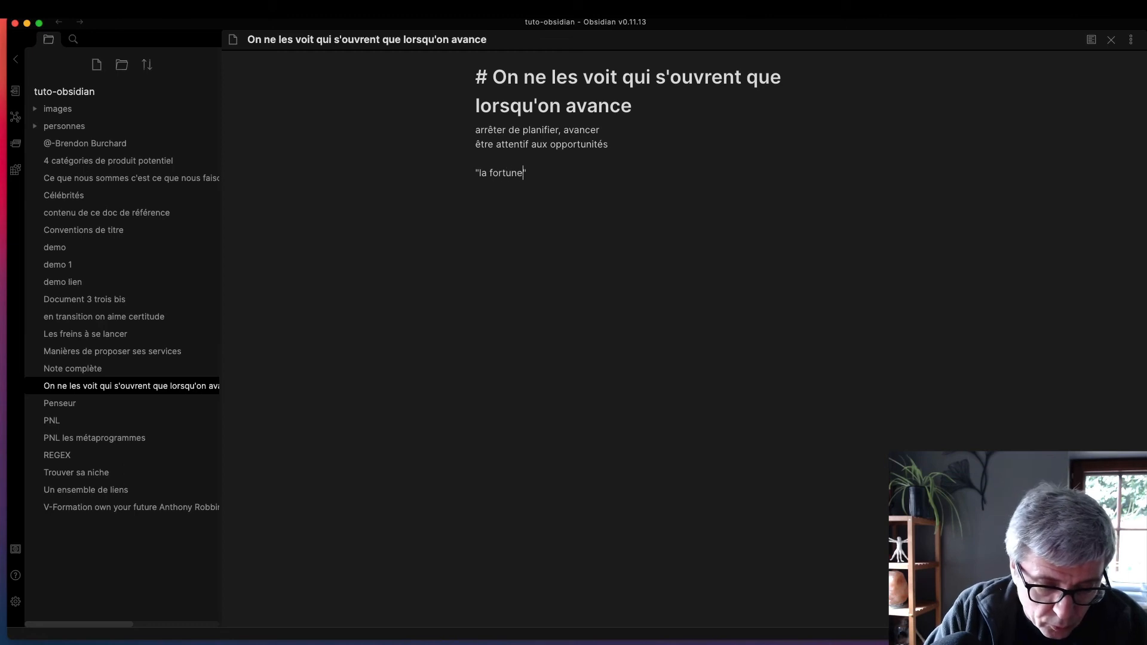
text(rtit aux )
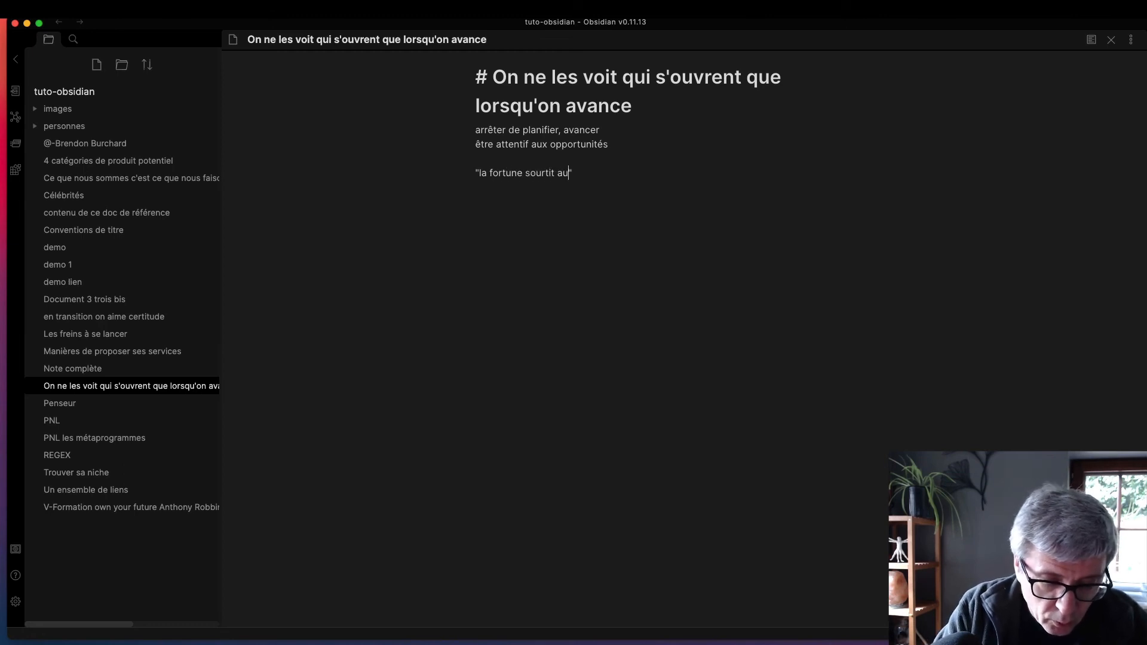
text(audacieu)
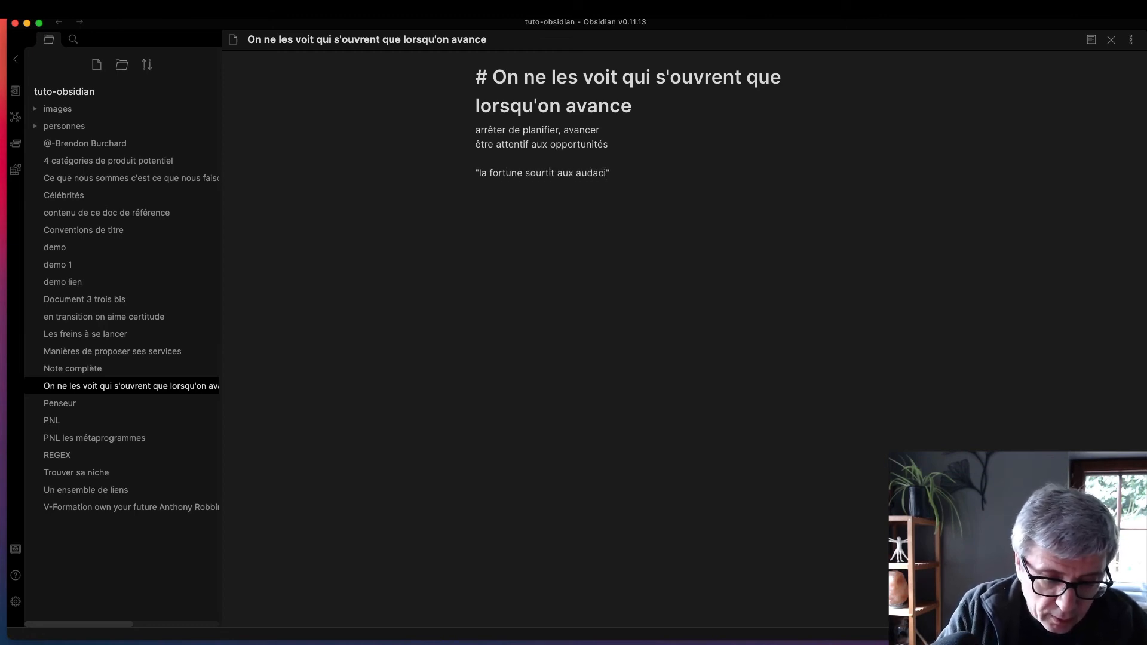
text(x)
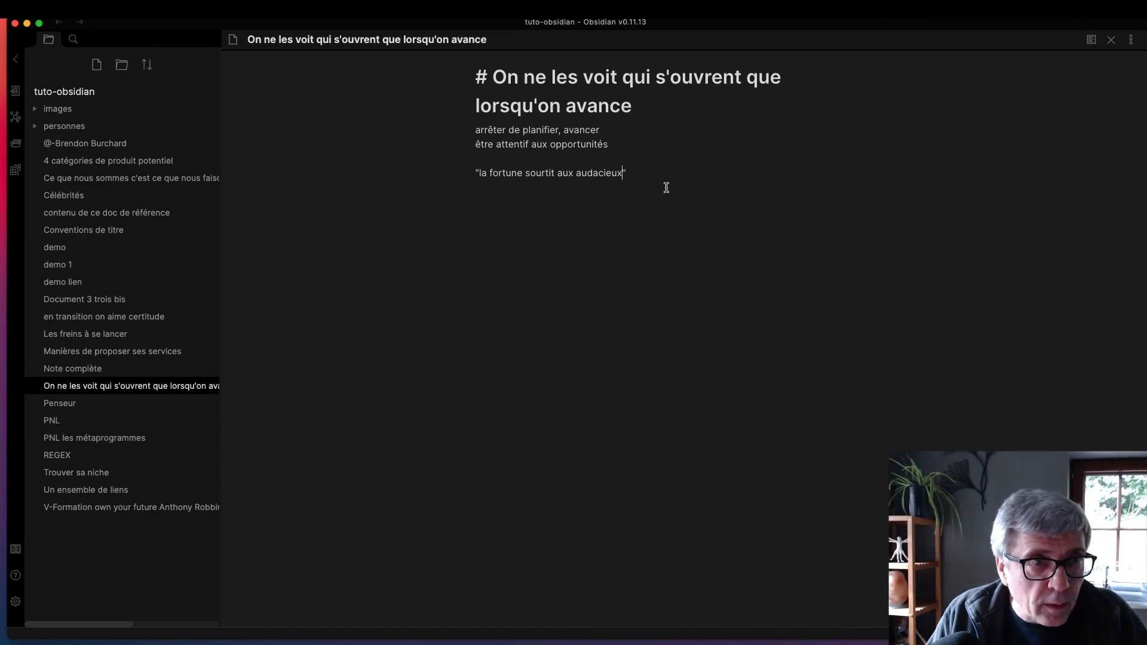
- Add the line "plonger!!" below the quotation, separated from it by a blank line
click(657, 173)
key(Return)
key(Return)
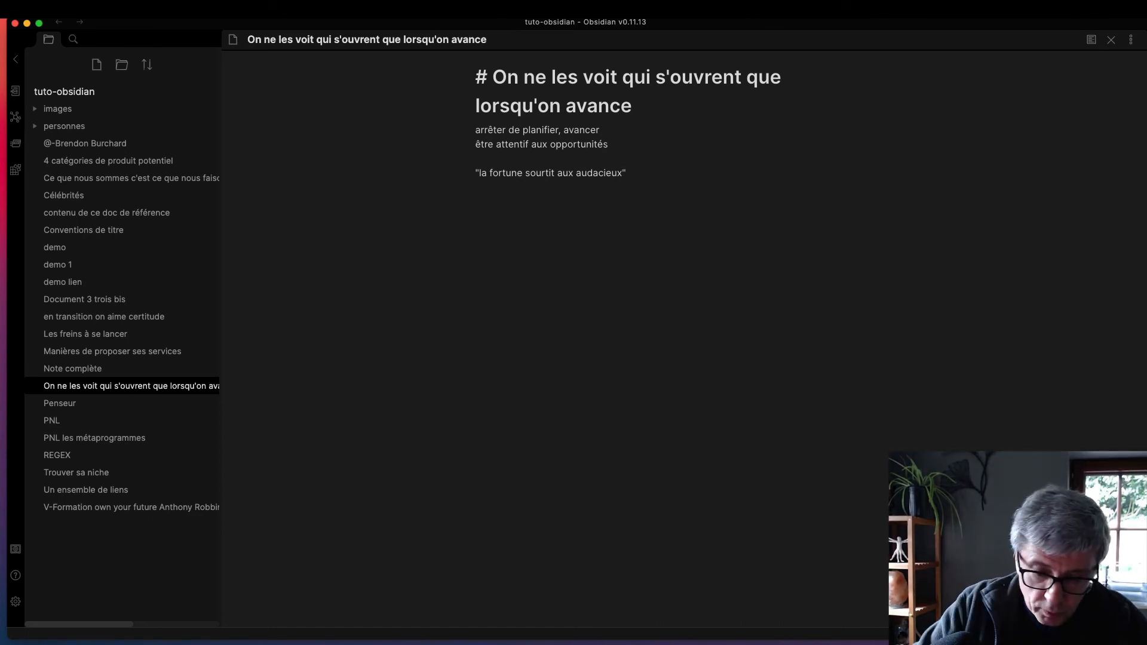
text(plonger!!)
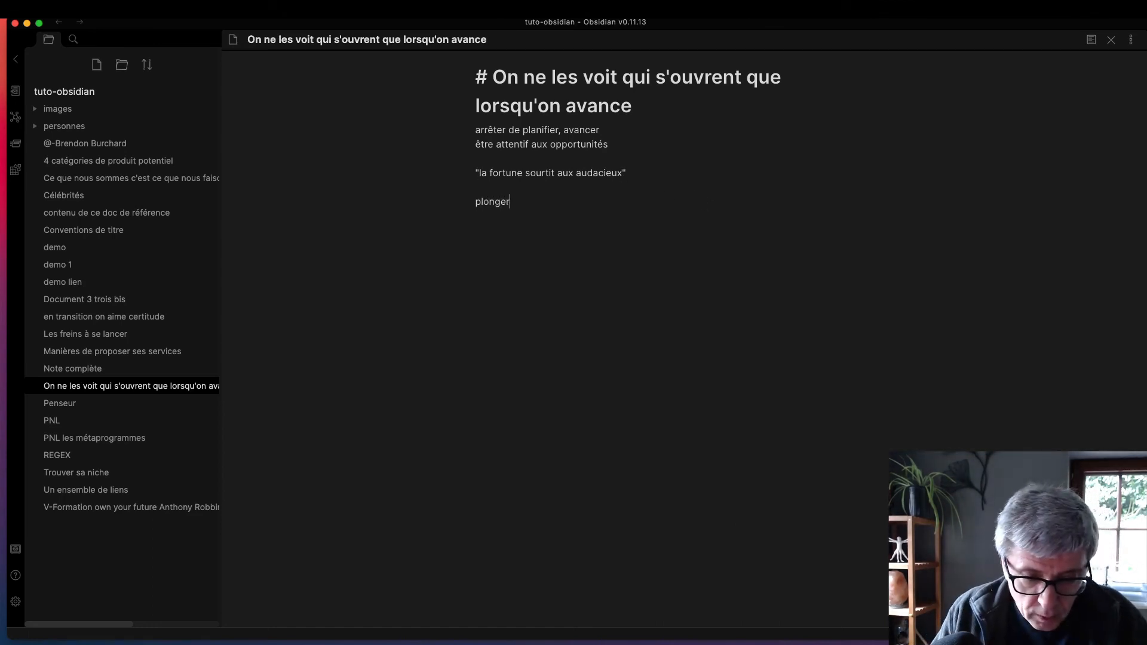
- Return to the "en transition on aime certitude" note and add "voir [[action juste]]" after "bold move"
click(59, 22)
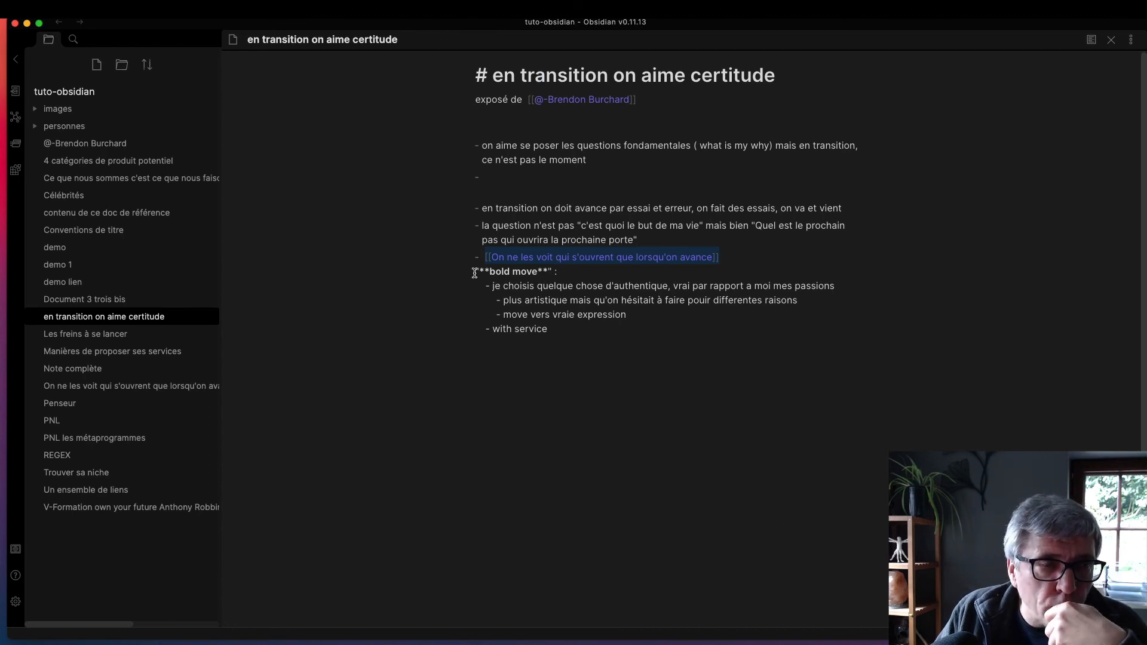
drag(477, 268, 570, 326)
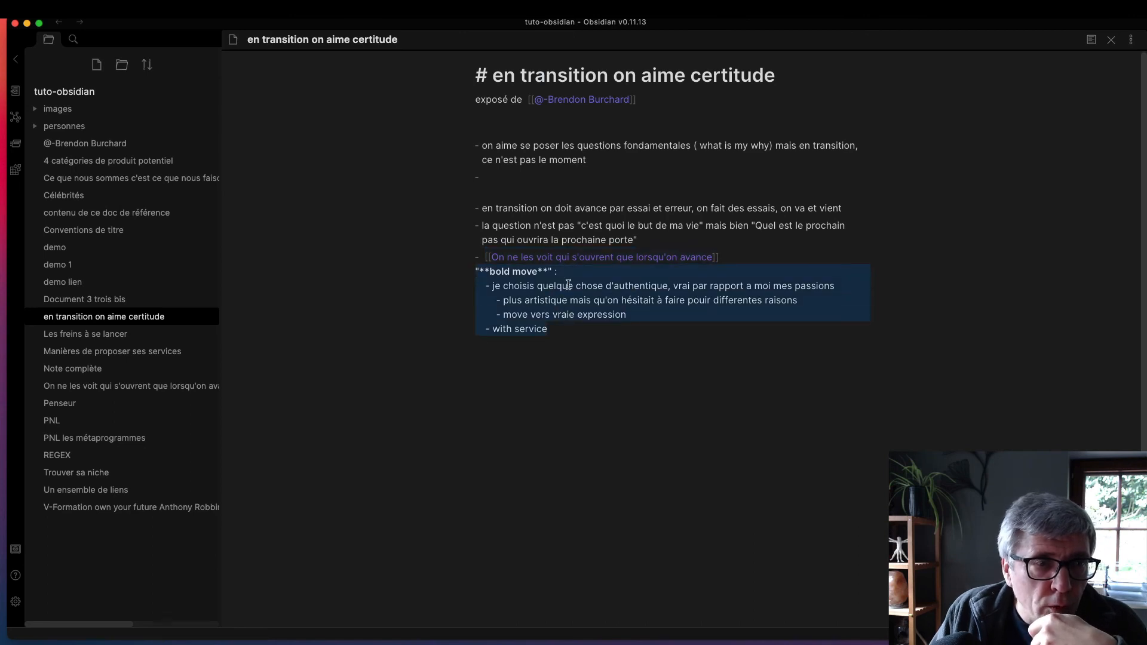
click(589, 271)
text(voir )
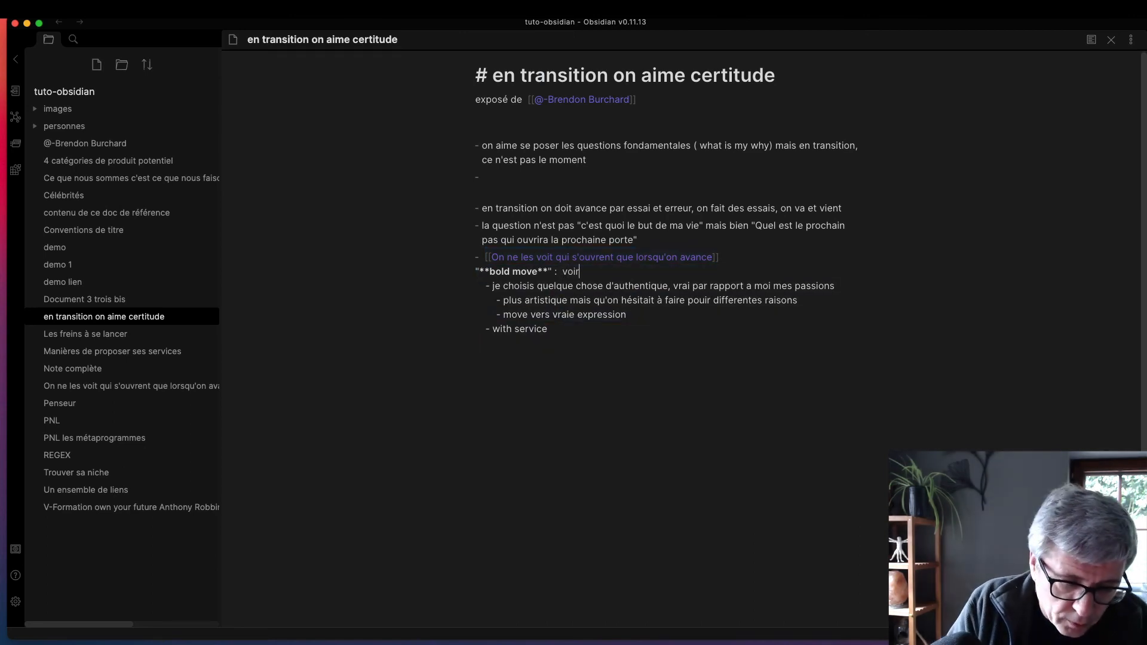
text([[)
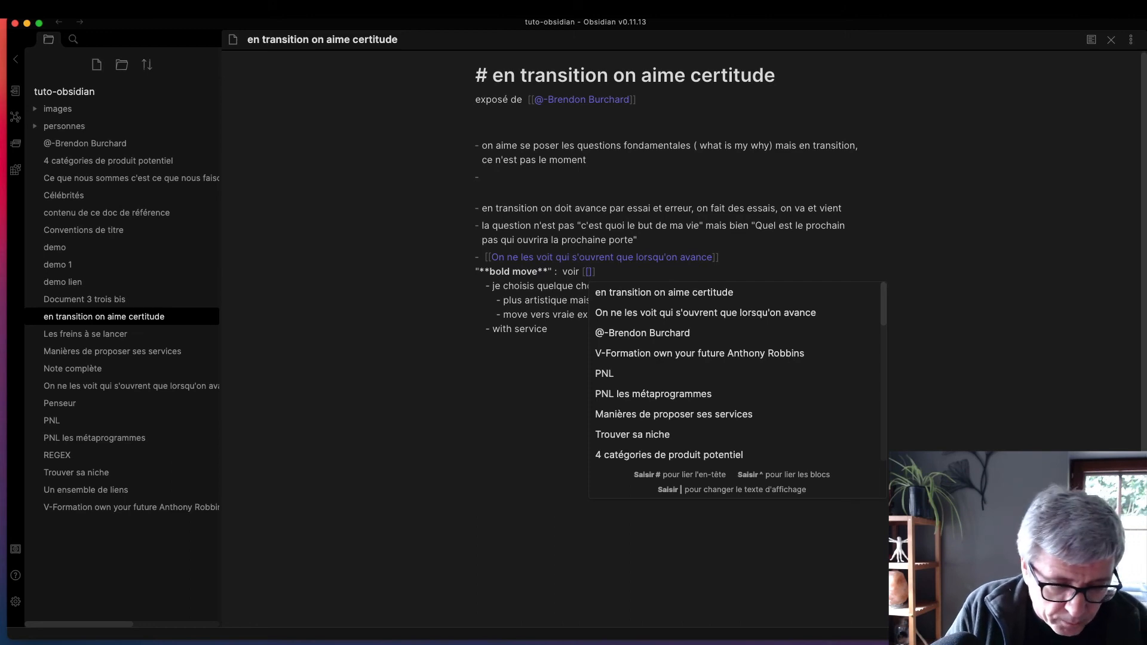
text(action jus)
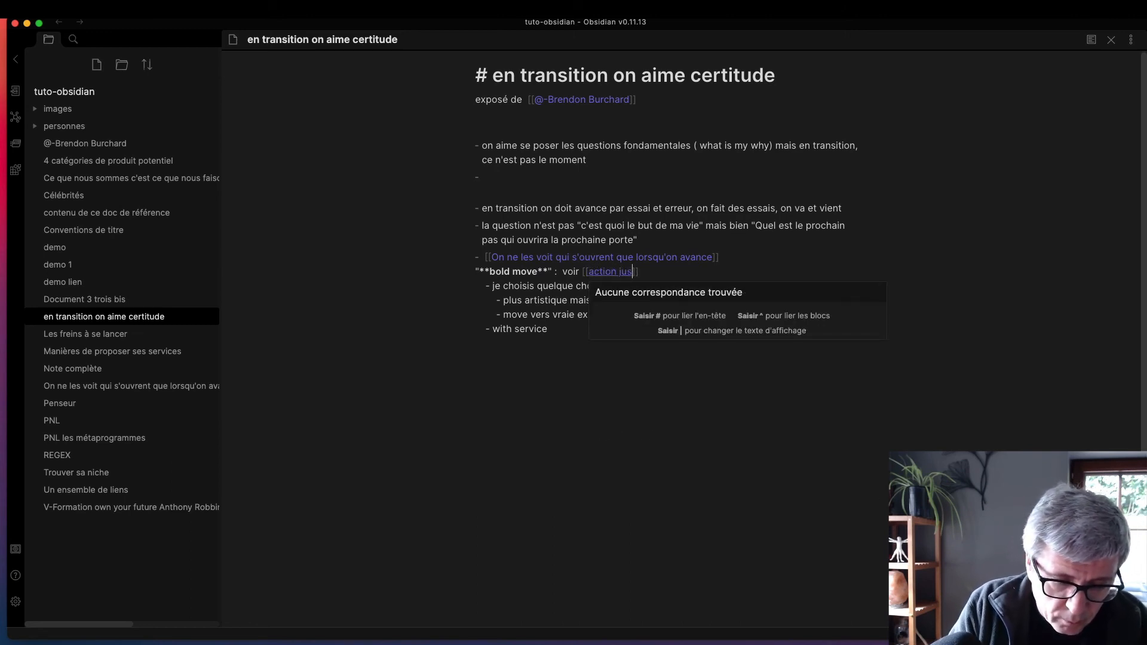
text(te)
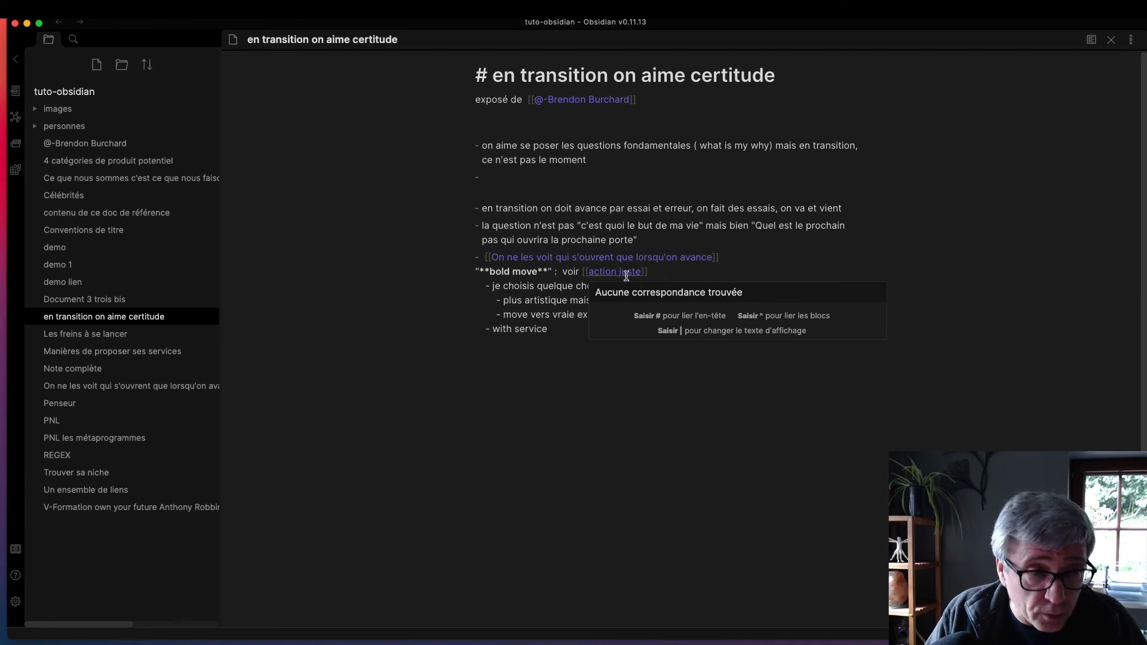
- Create the note behind the "action juste" link and write "bold move de [[@-Brendon Burchard]]" in it, a blank line below the heading
super+click(603, 272)
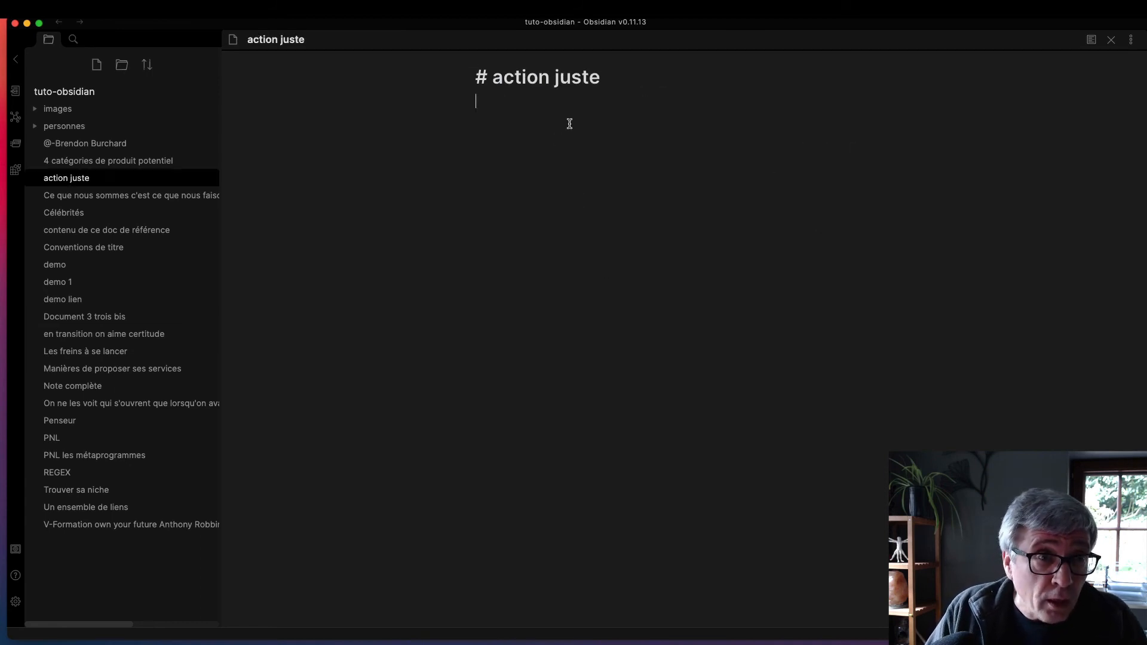
key(Return)
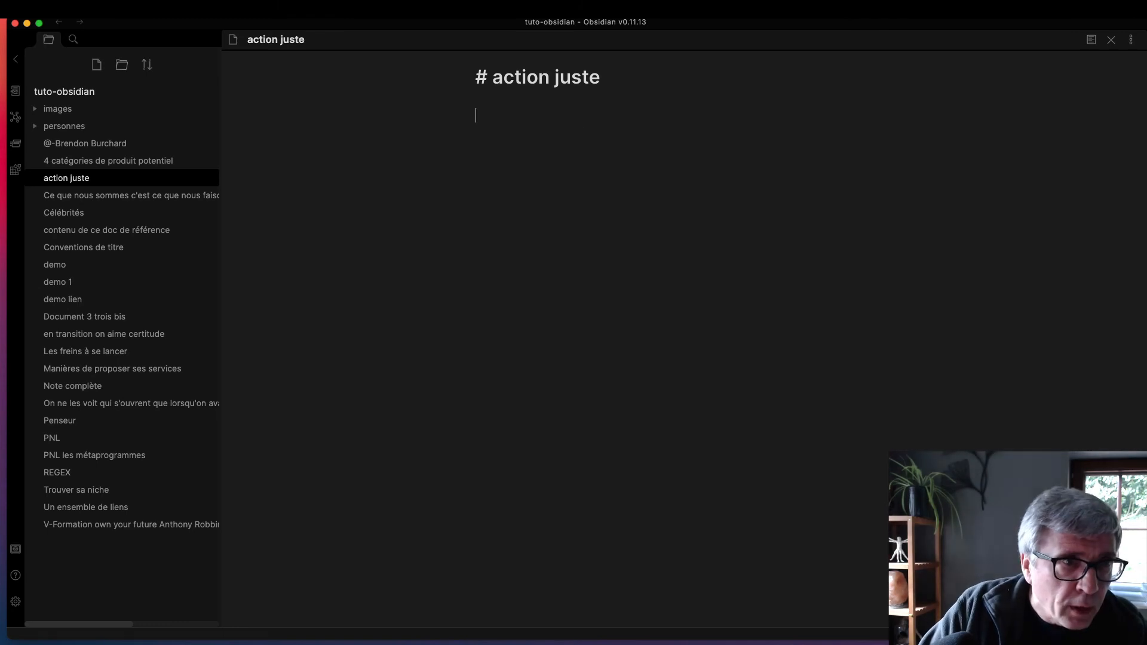
text(boo)
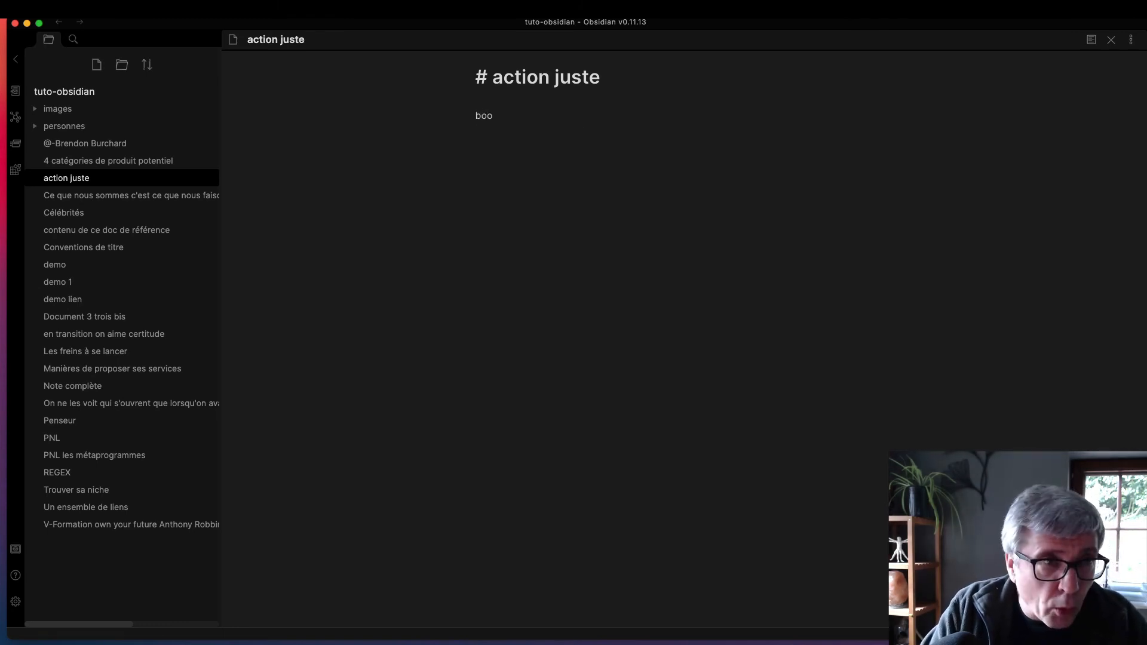
key(BackSpace)
text(l)
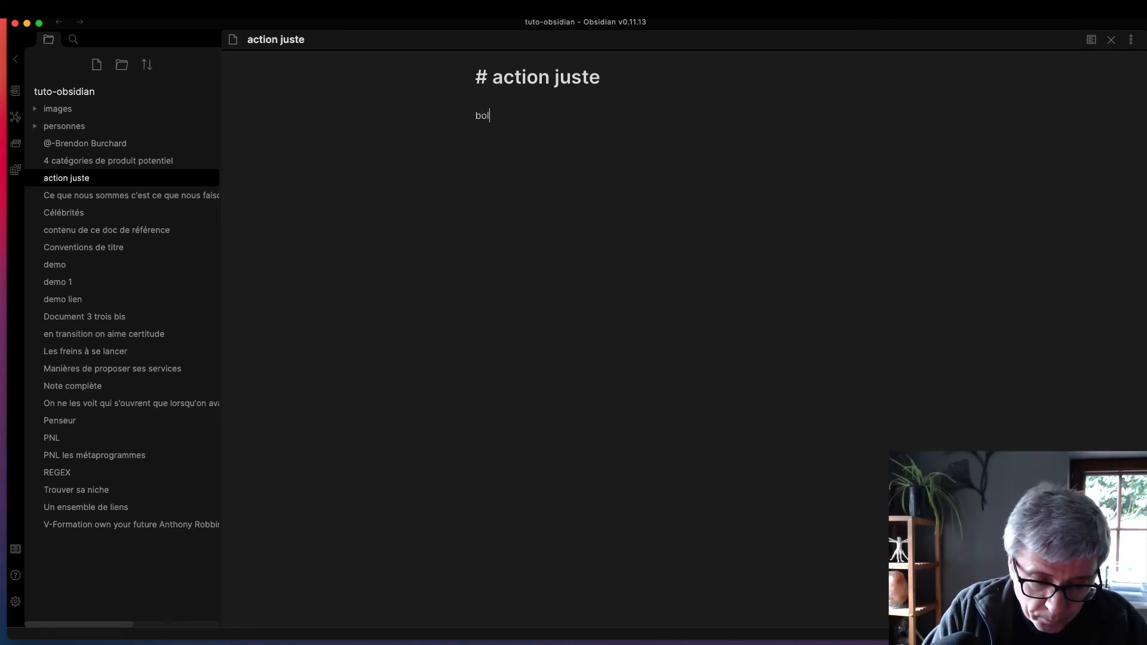
text(d move)
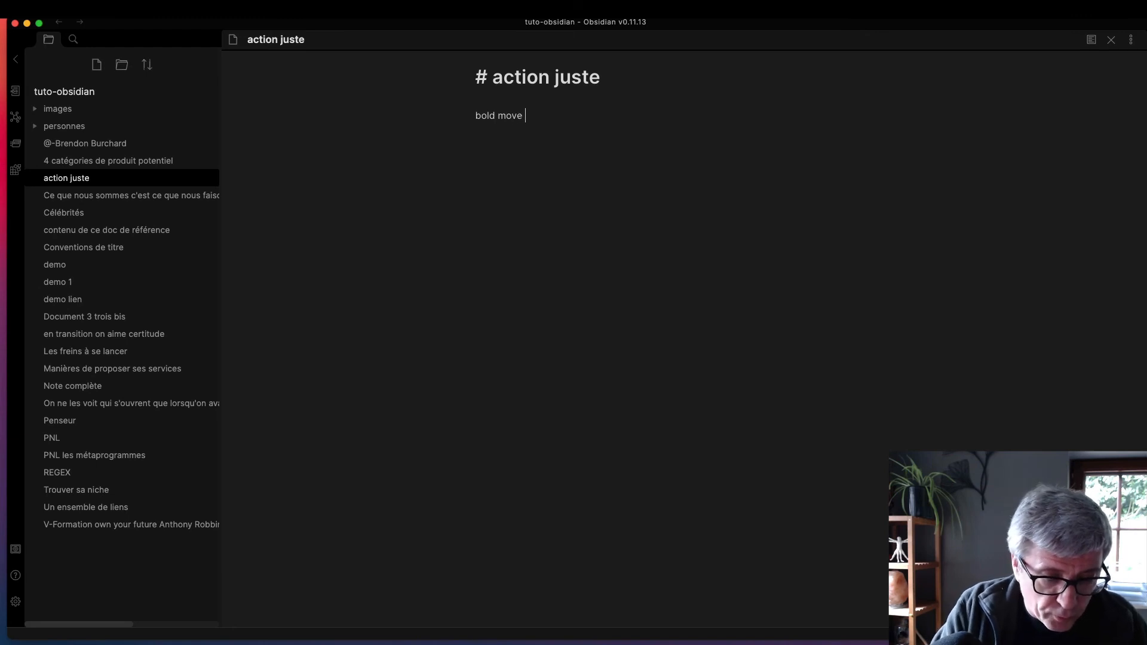
text( de)
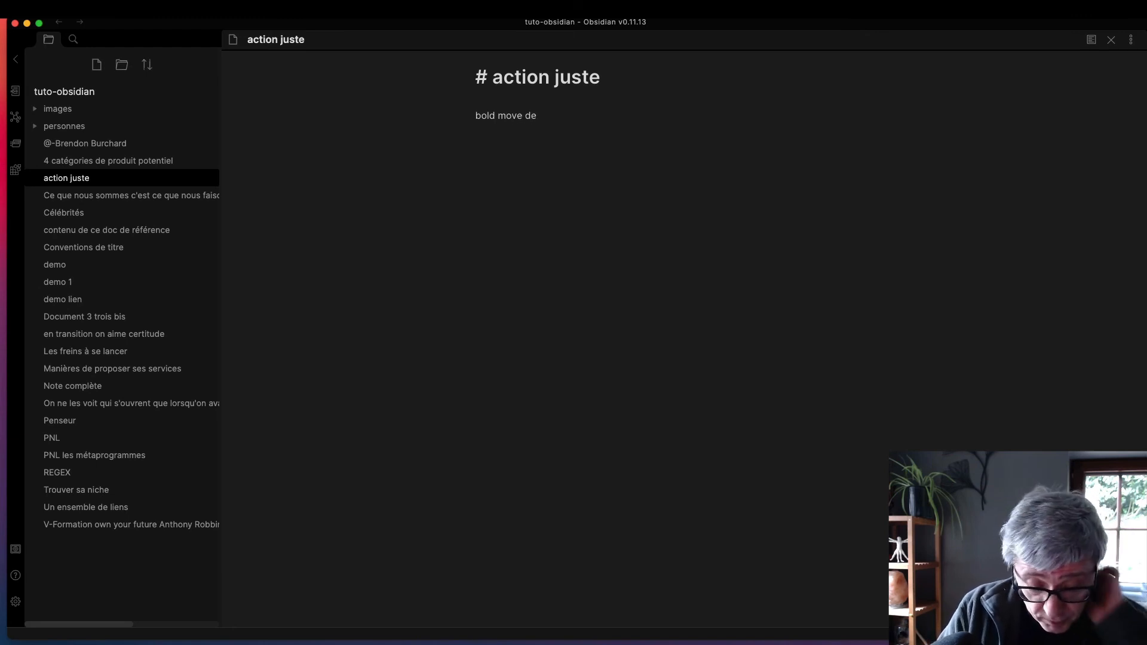
text( [[)
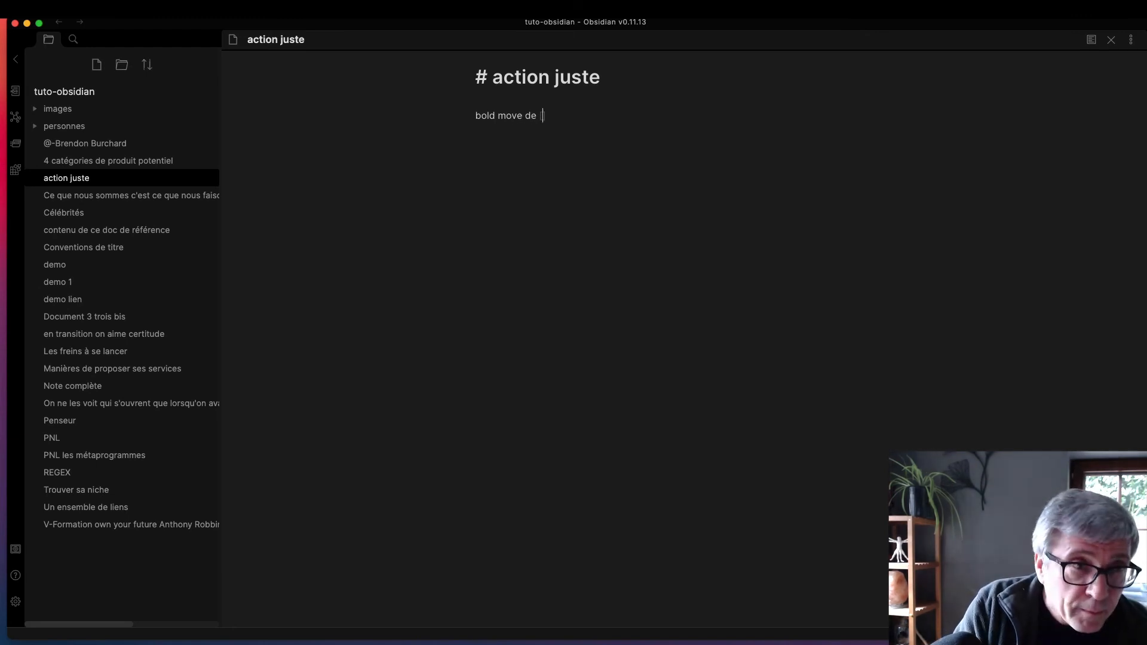
click(588, 198)
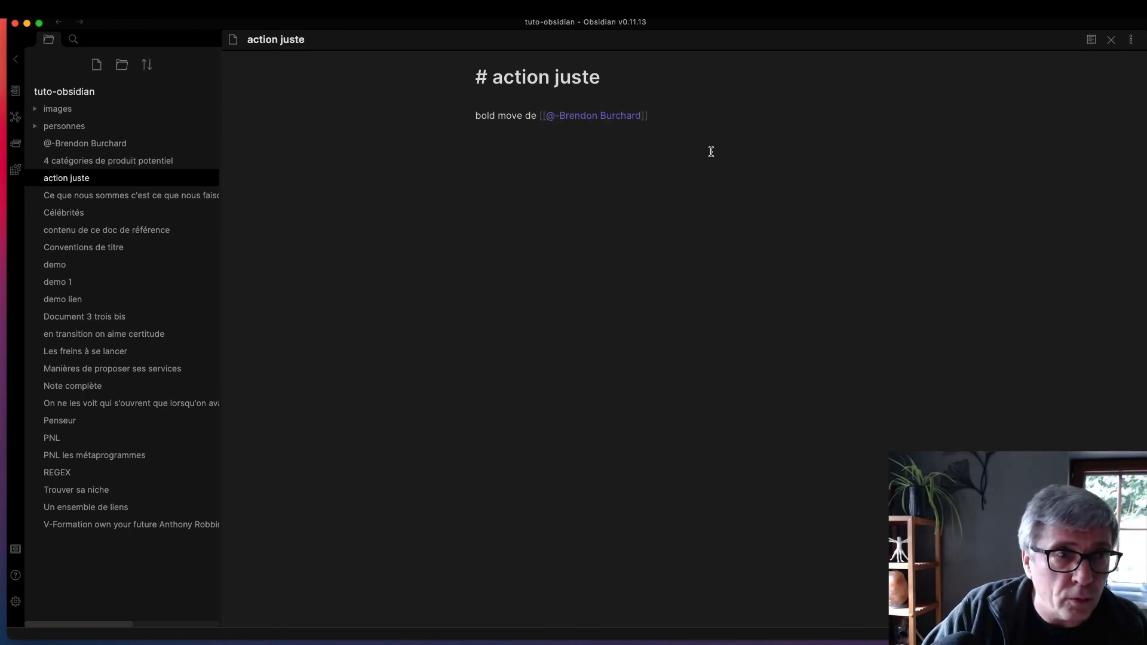
- Add the definition "action douloureuse qui me sépare de la solution" to the "action juste" note, separated by a blank line
key(Return)
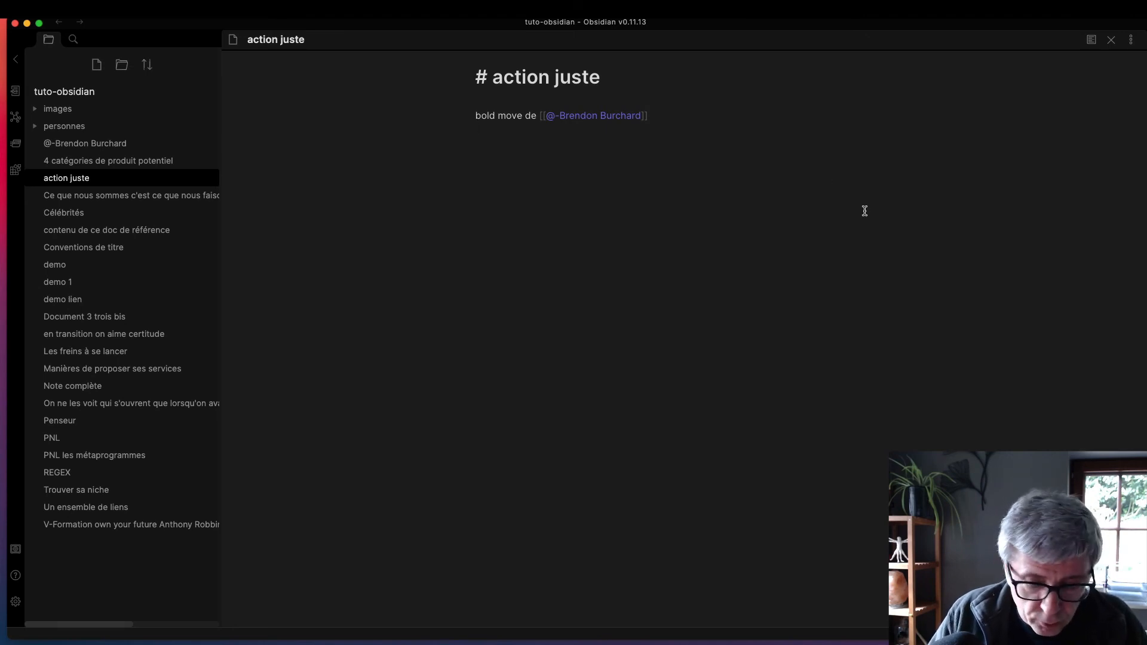
text(act)
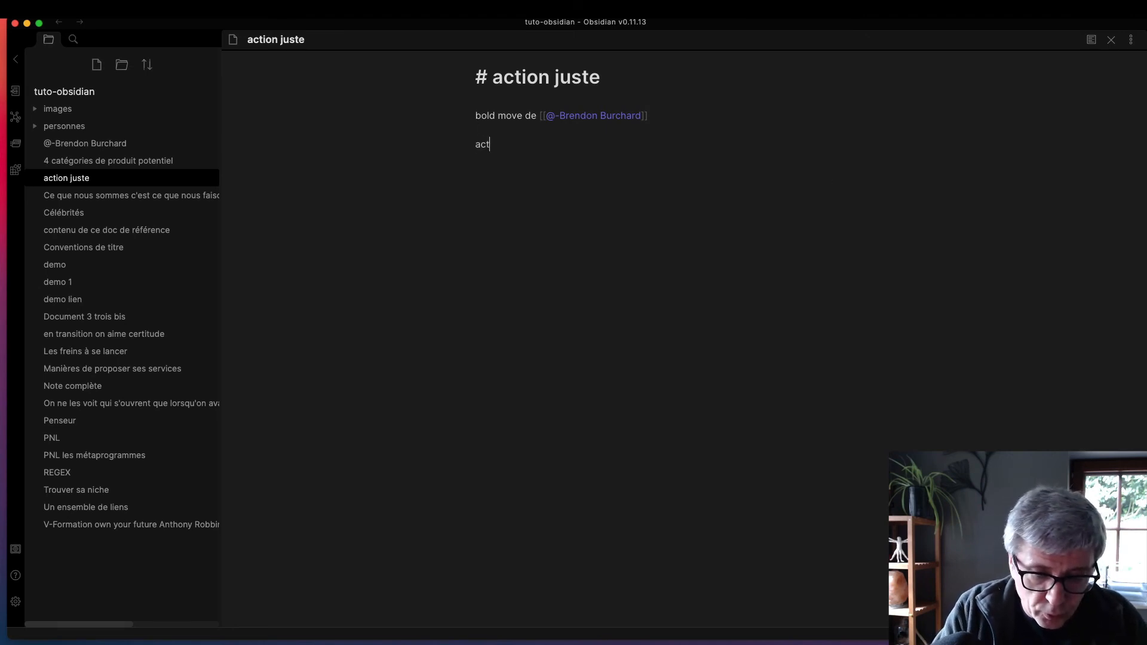
text(ion doul)
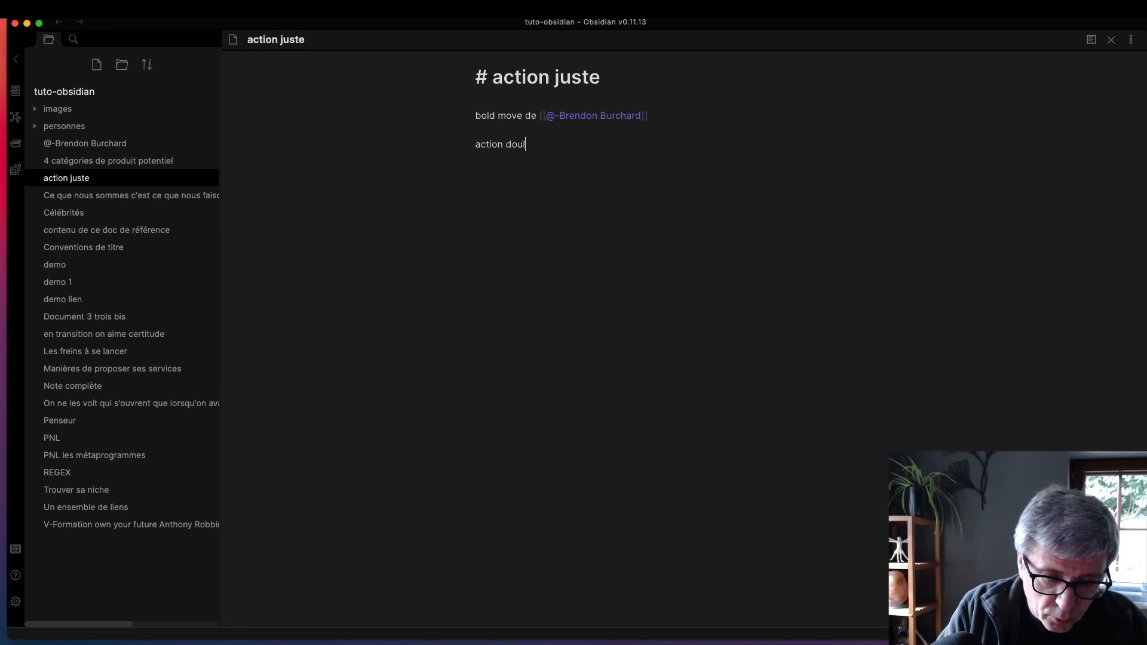
text(oureuse qui)
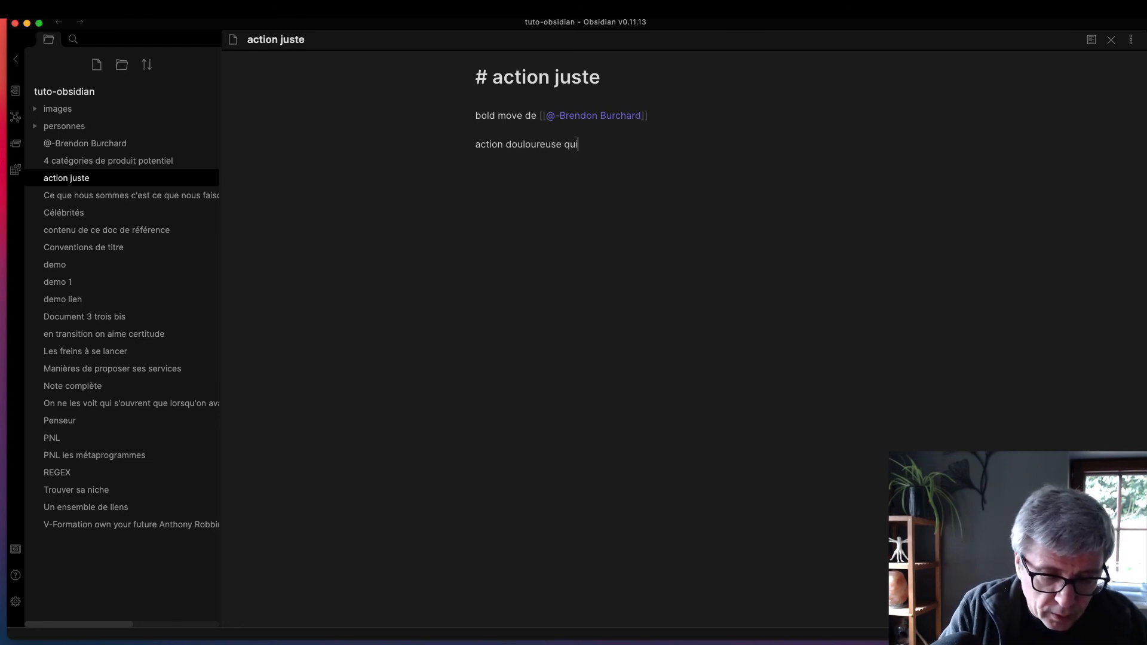
text( me sépa)
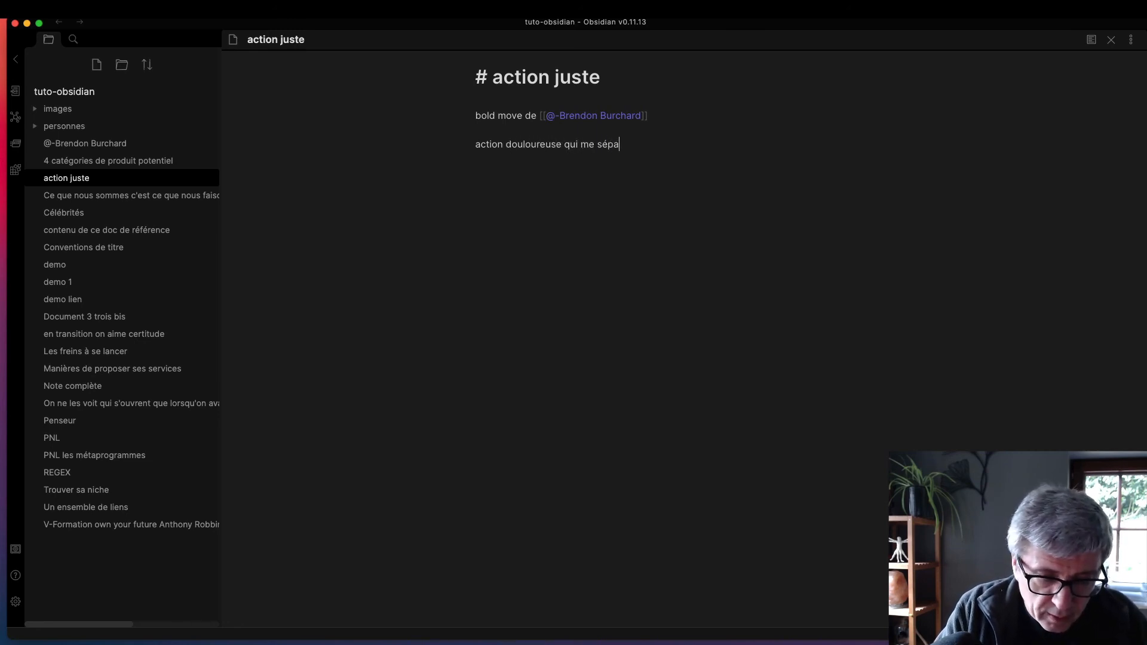
text(re de la solution)
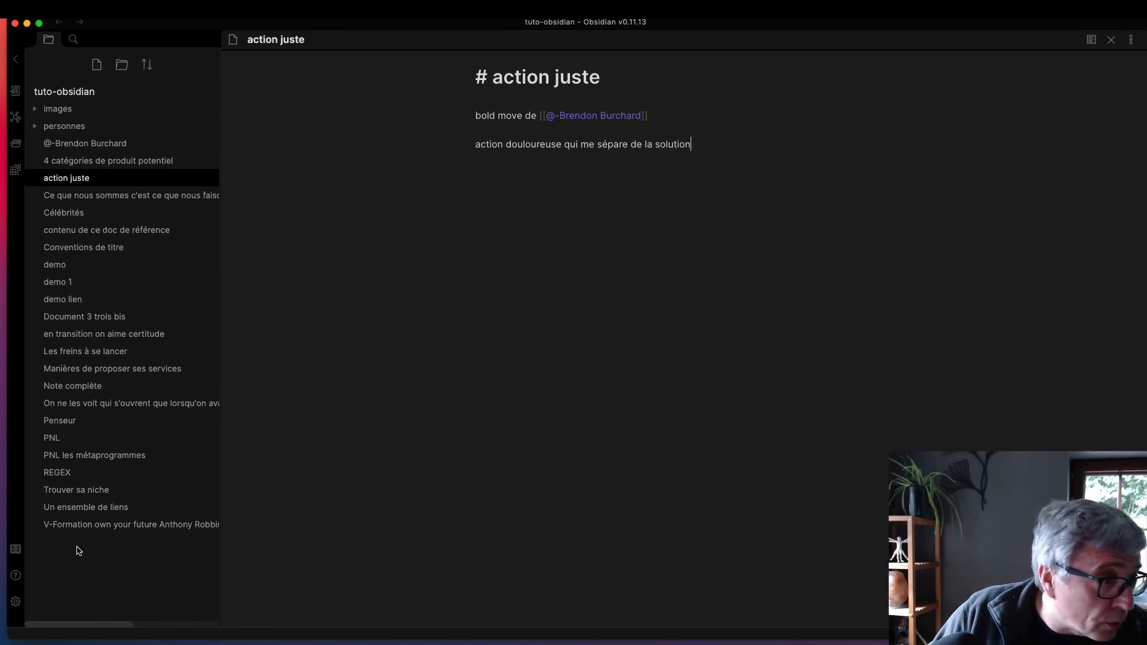
- In the "V-Formation own your future Anthony Robbins" note, add "voir [[action juste]]" after the "l'action inconfortable" bullet
click(119, 525)
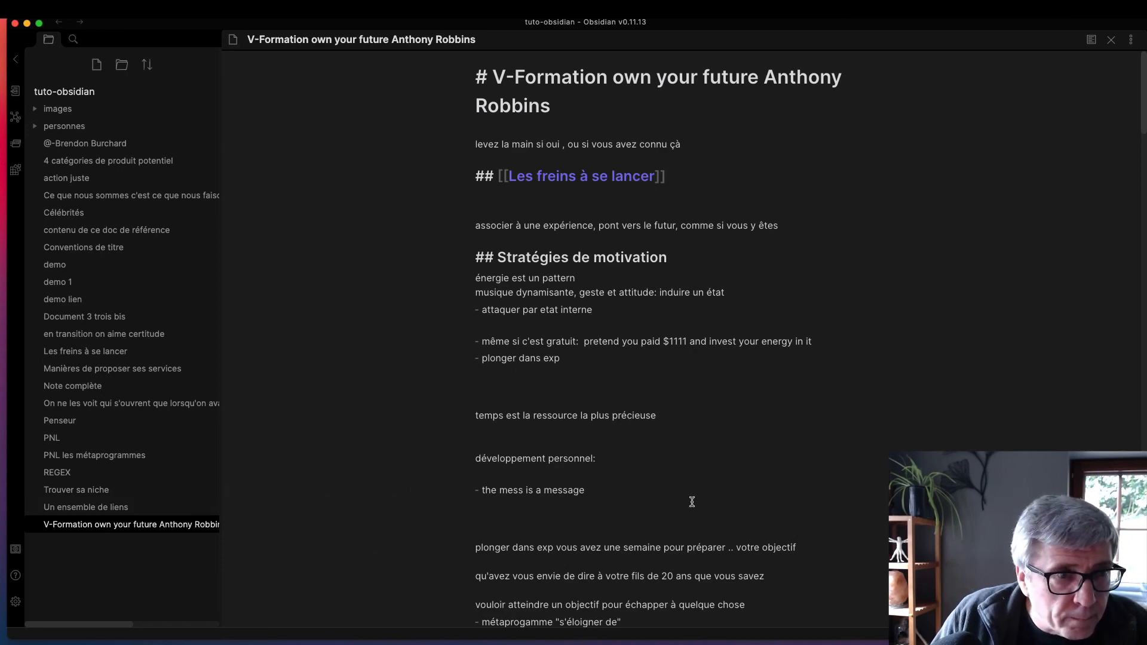
scroll(691, 521, down, 2)
scroll(692, 521, down, 6)
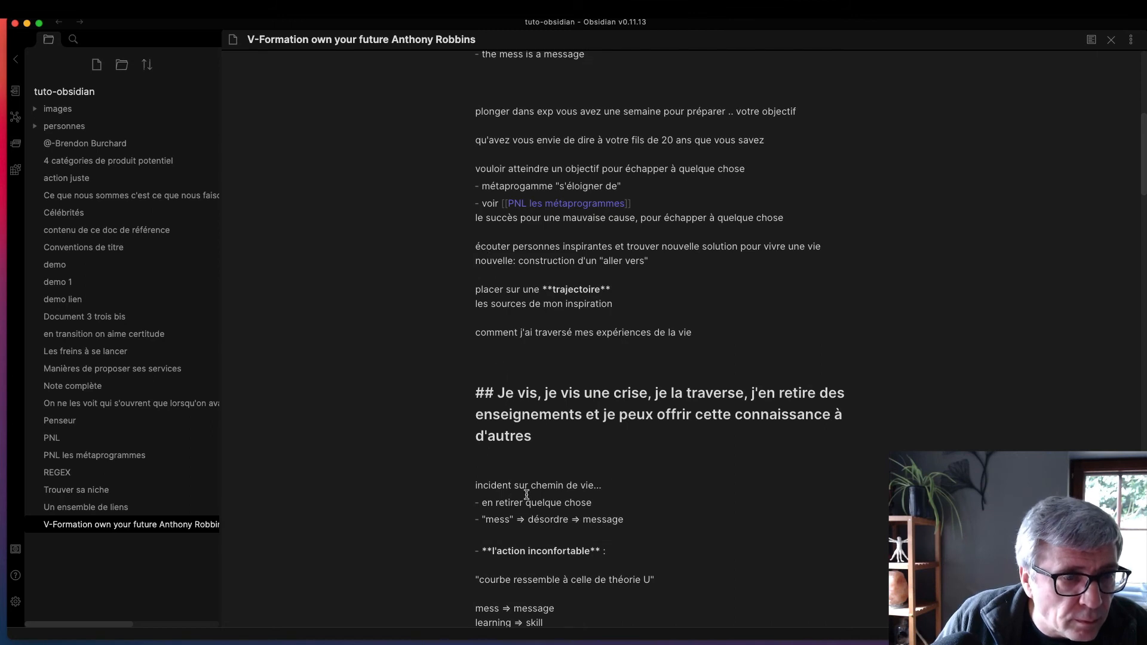
scroll(527, 497, down, 3)
click(493, 469)
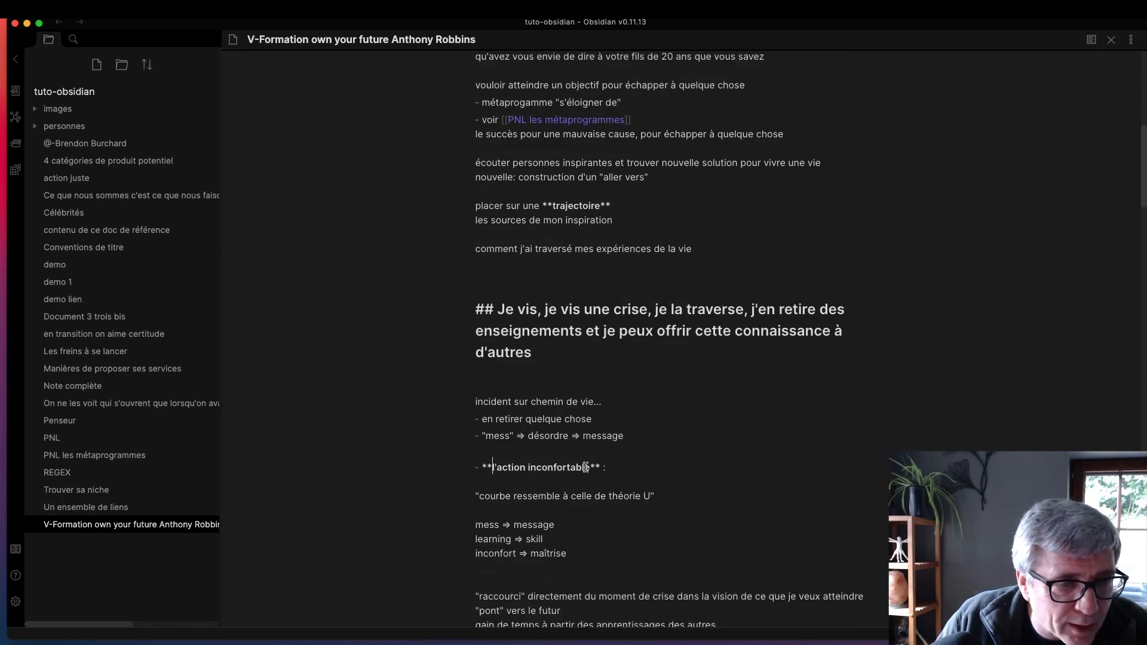
click(608, 467)
text(v)
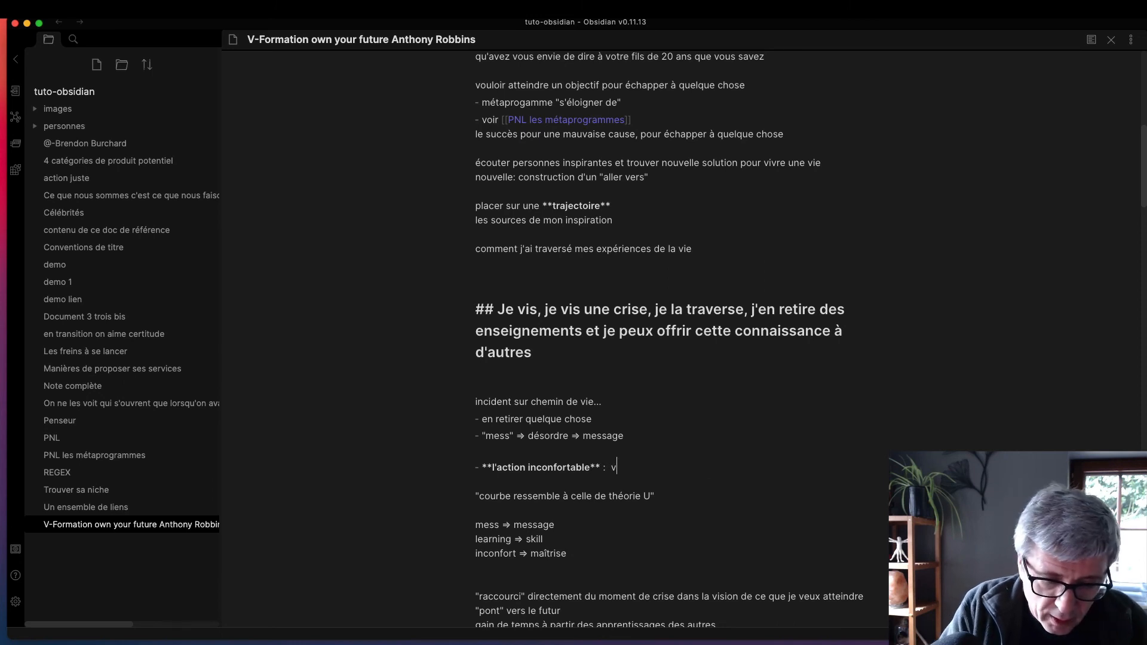
text(oir [[action)
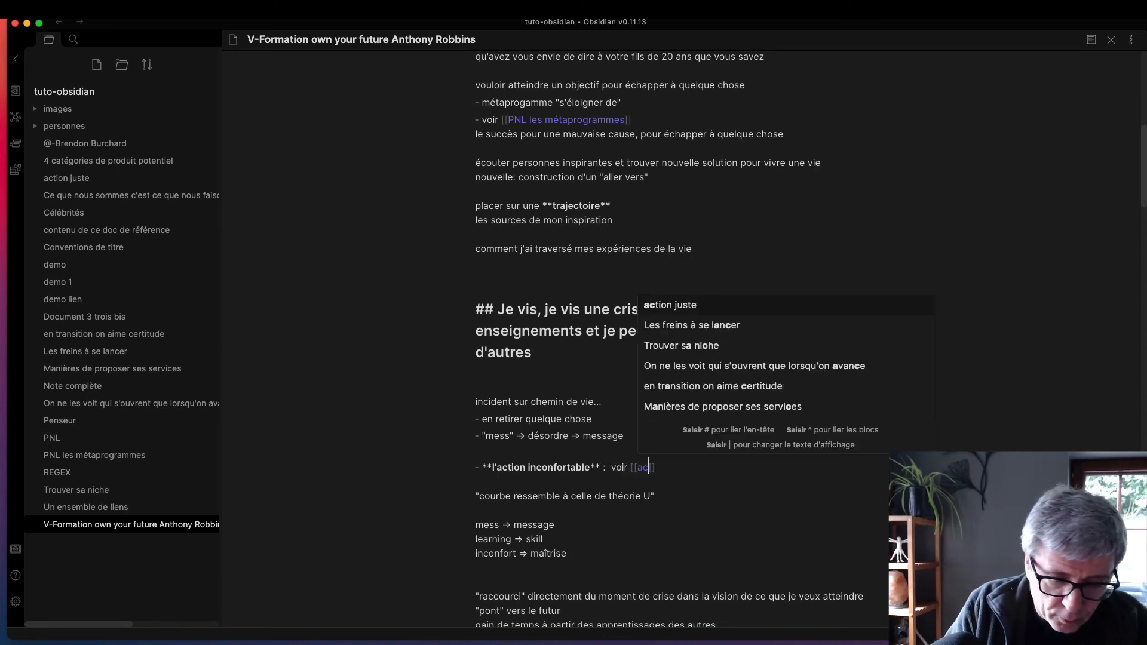
click(685, 490)
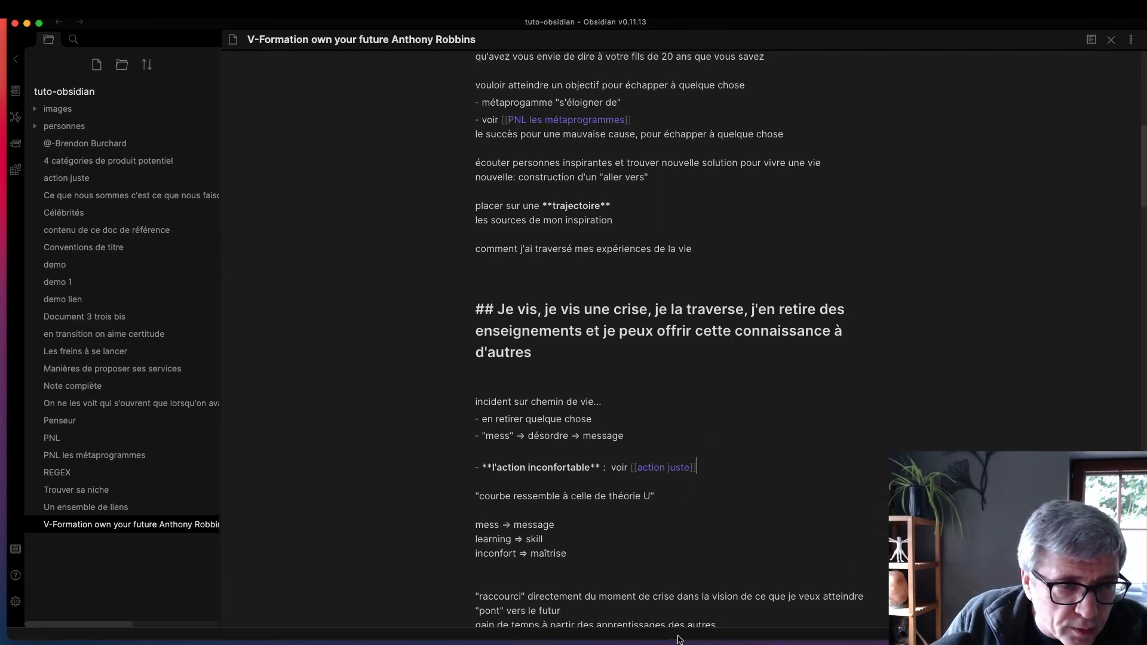
- In the "Trouver sa niche" note, make "votre meilleur client c'est vous il y a x années" bold and insert an empty line below it
scroll(541, 588, down, 3)
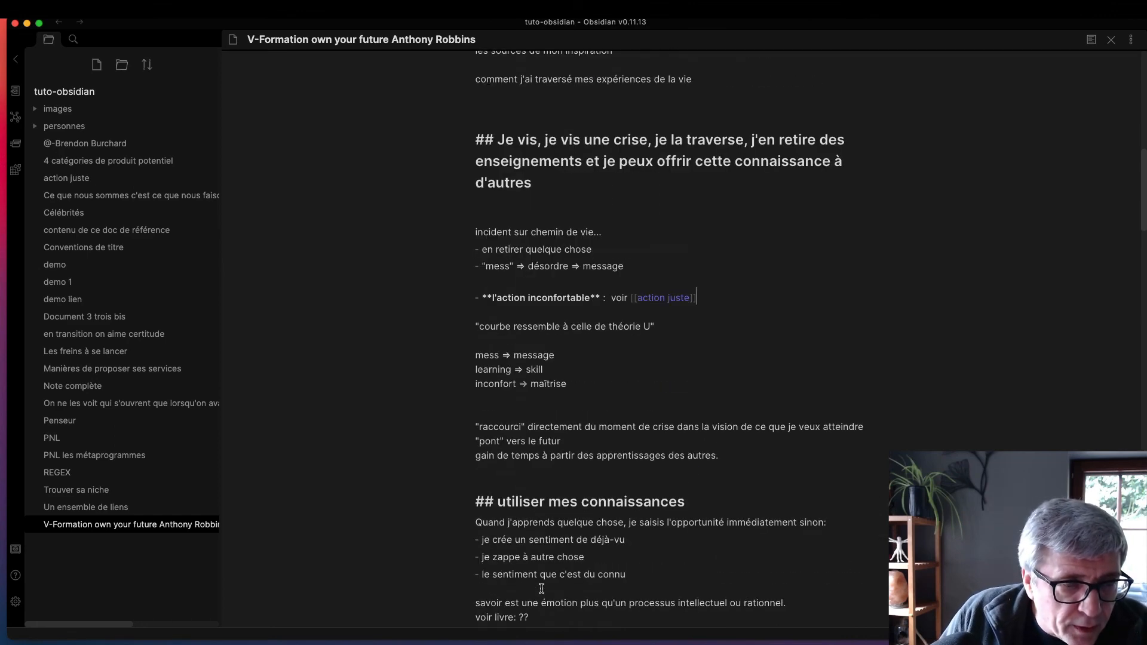
scroll(541, 588, down, 15)
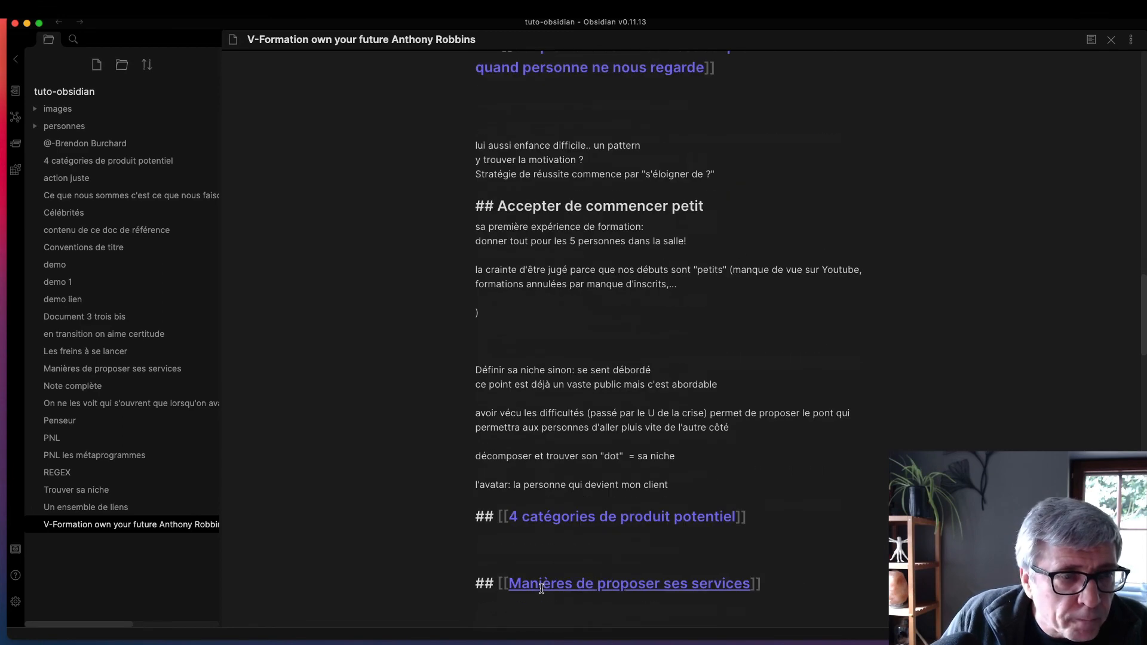
scroll(538, 513, up, 5)
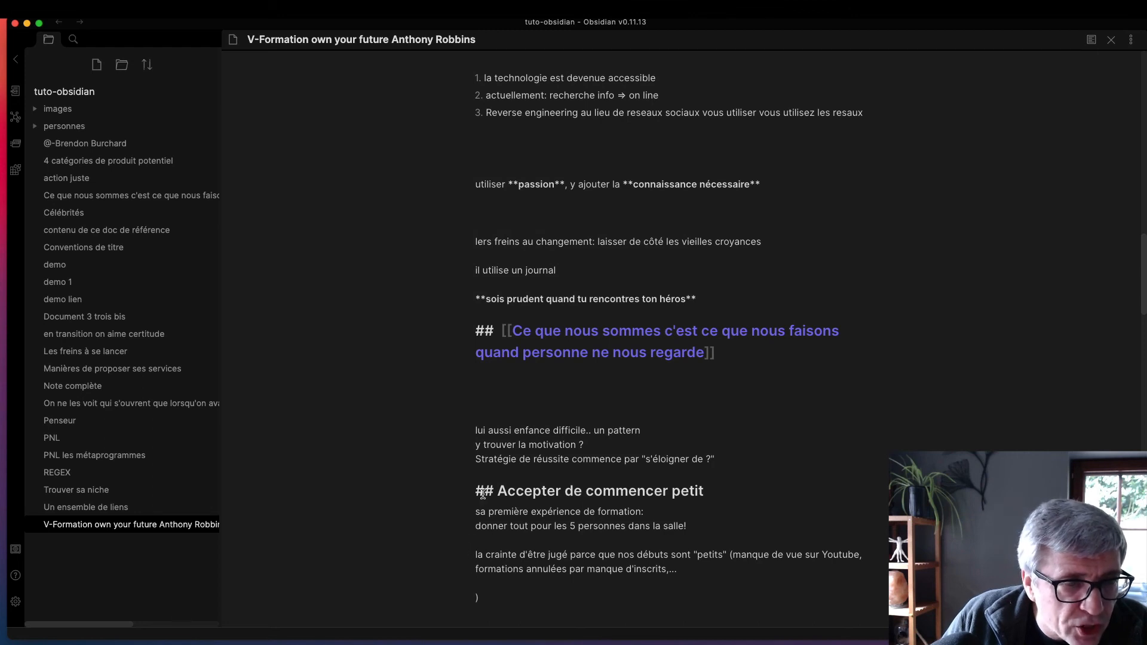
click(119, 490)
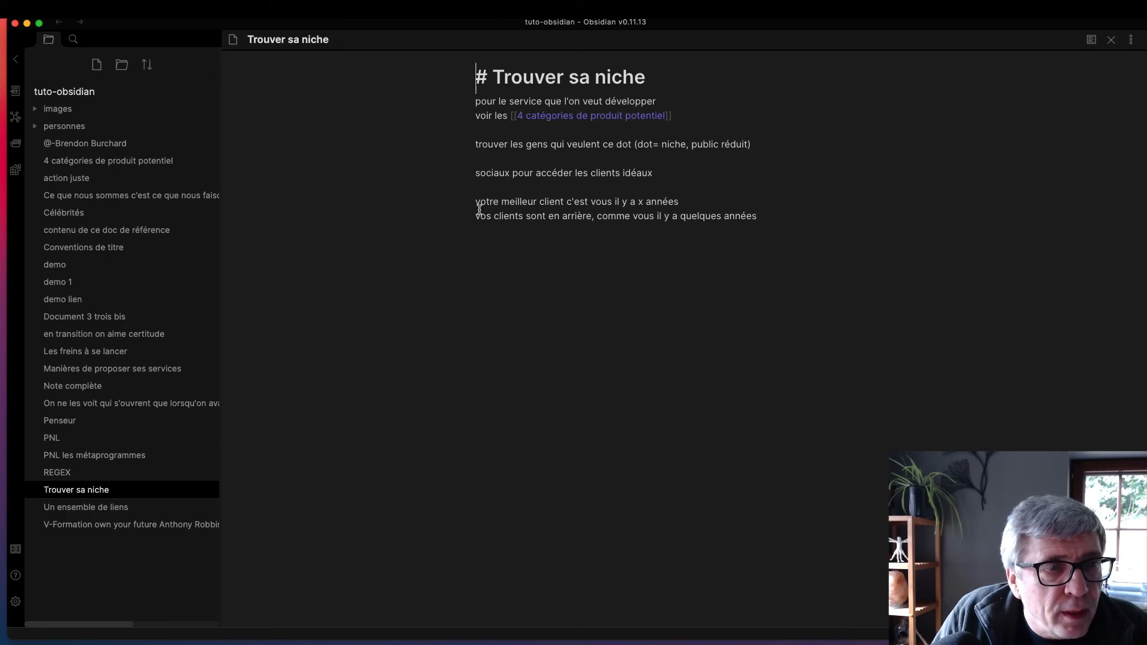
drag(476, 202, 679, 202)
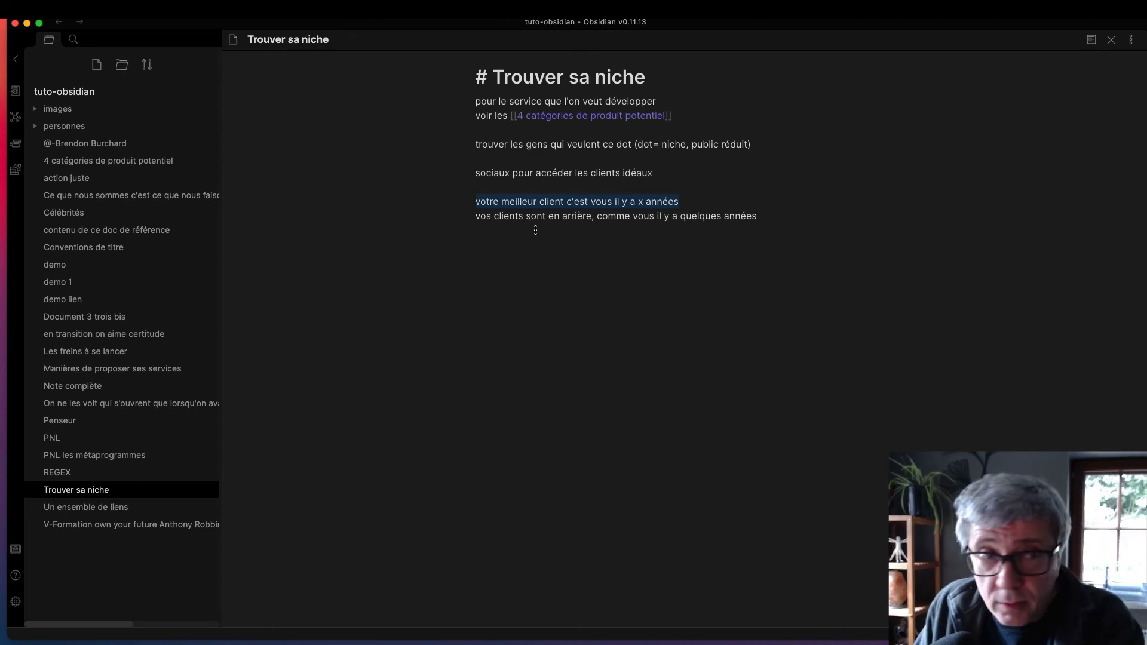
key(super+b)
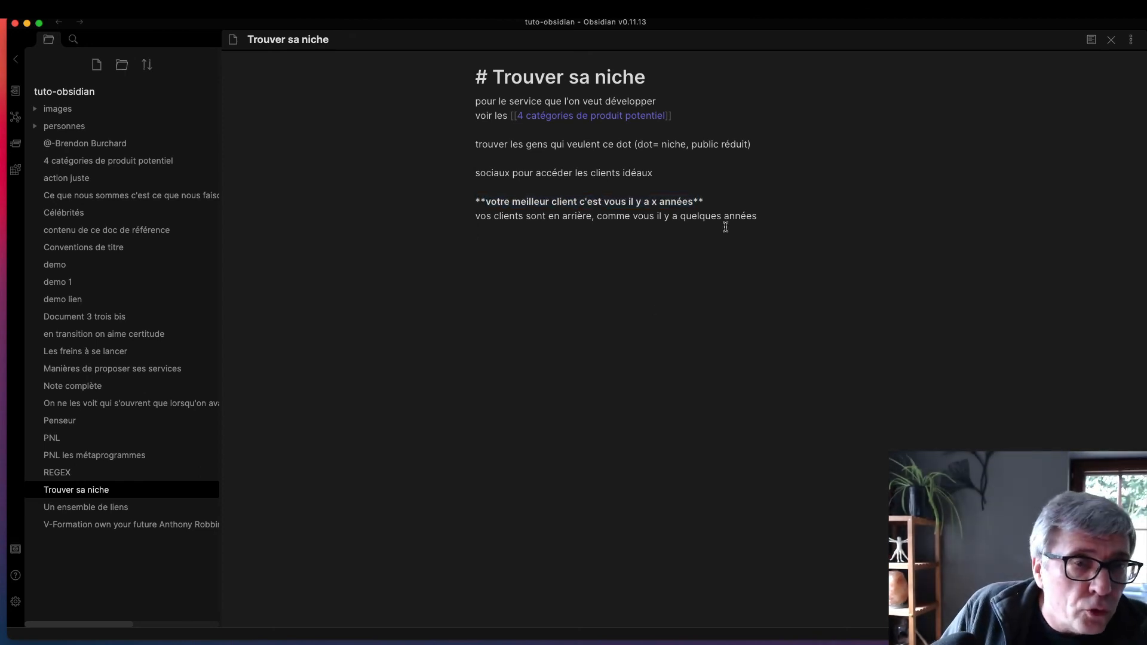
click(721, 202)
key(Return)
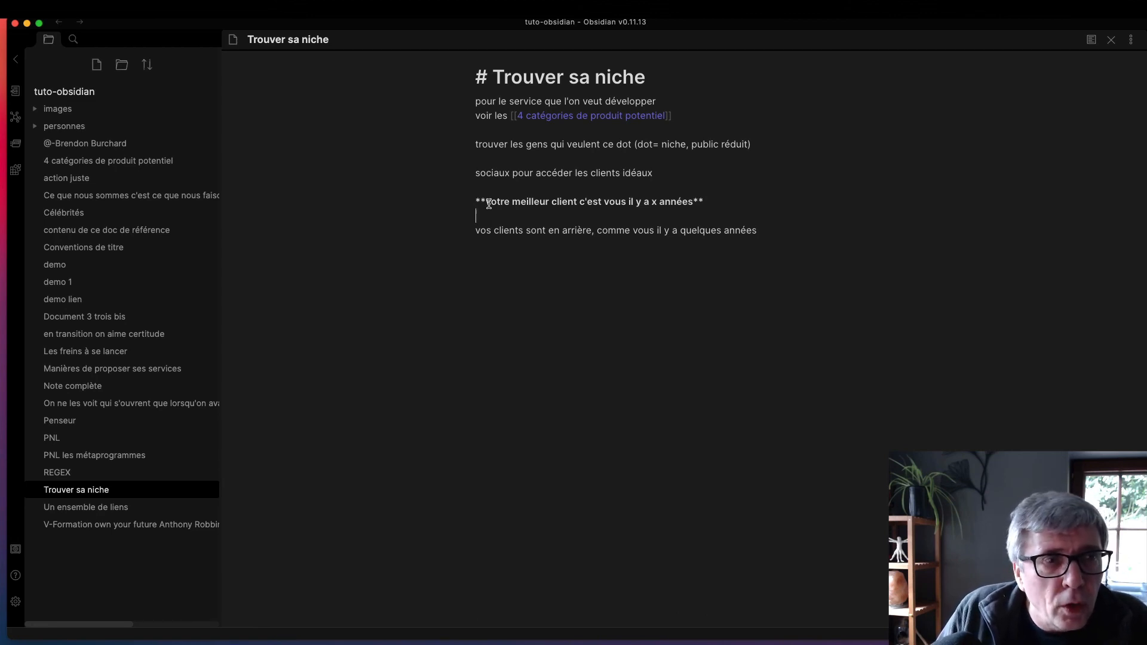
- In the "Trouver sa niche" note, add "voir [[définir mon client]]" after the bold "votre meilleur client c'est vous il y a x années"
drag(475, 201, 704, 198)
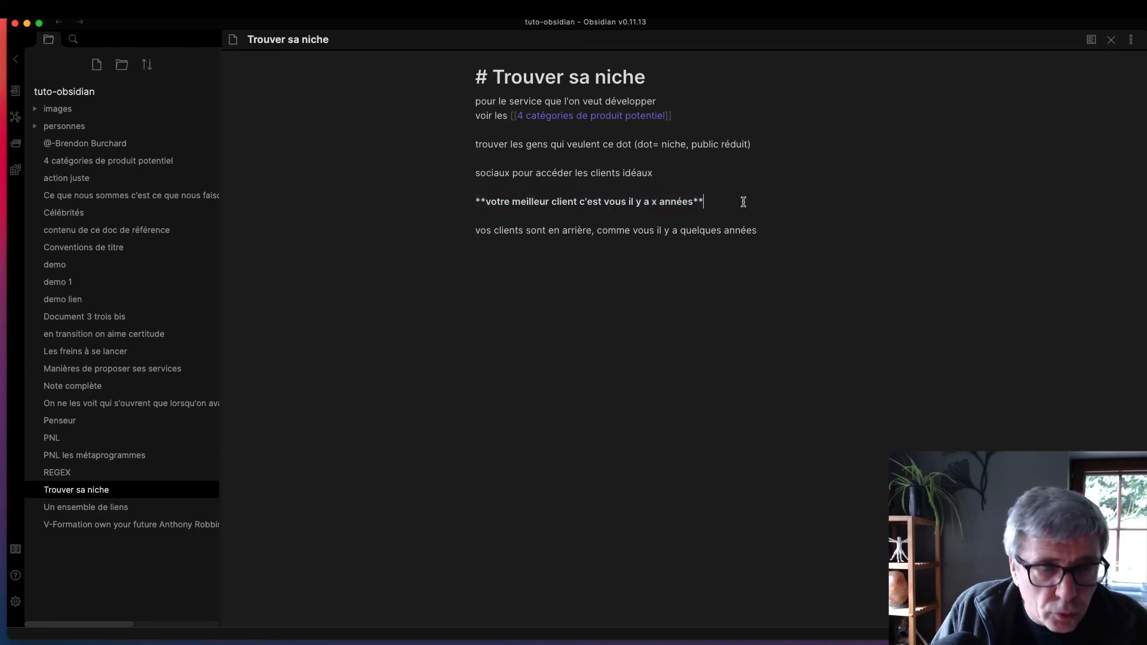
text(voir)
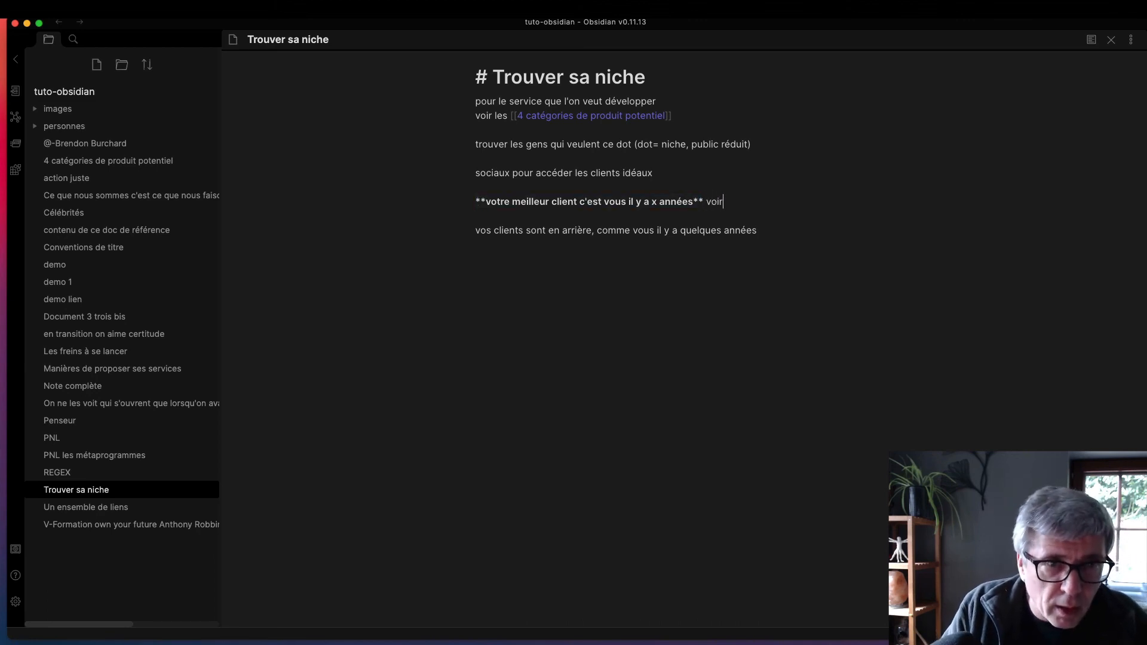
text( définir)
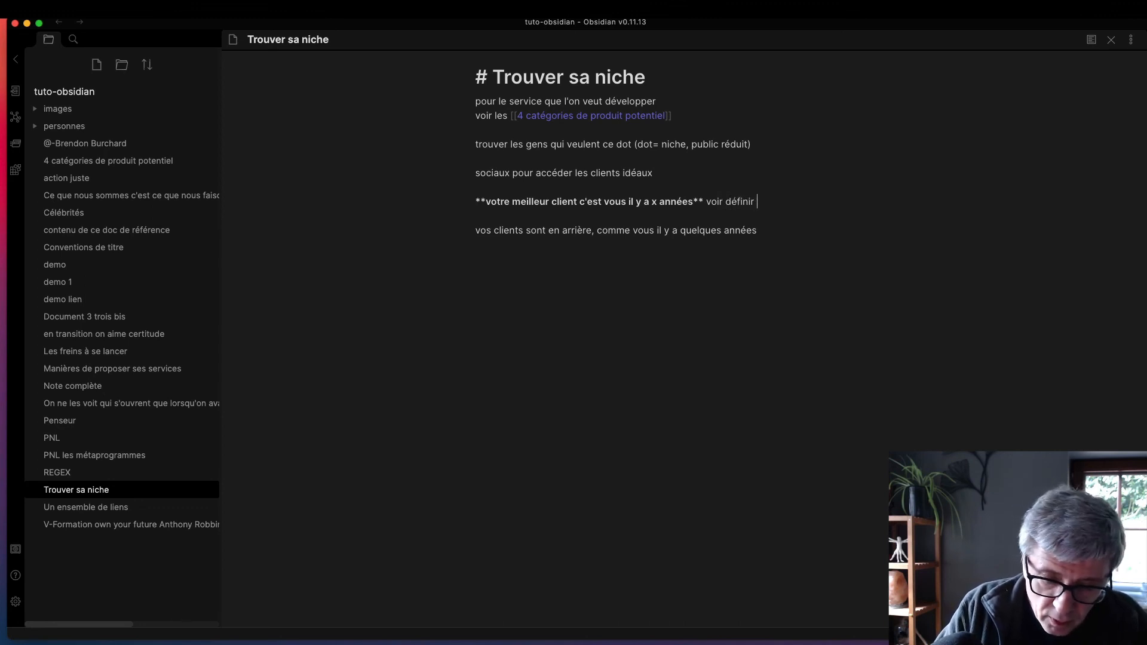
text( mon clien)
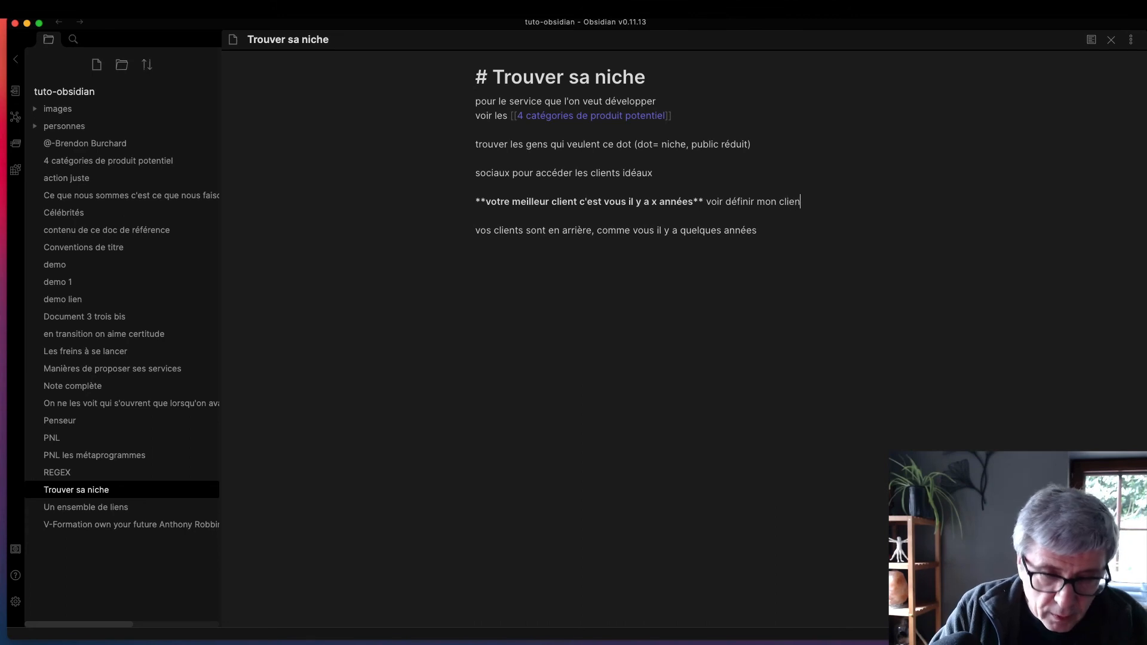
text(t)
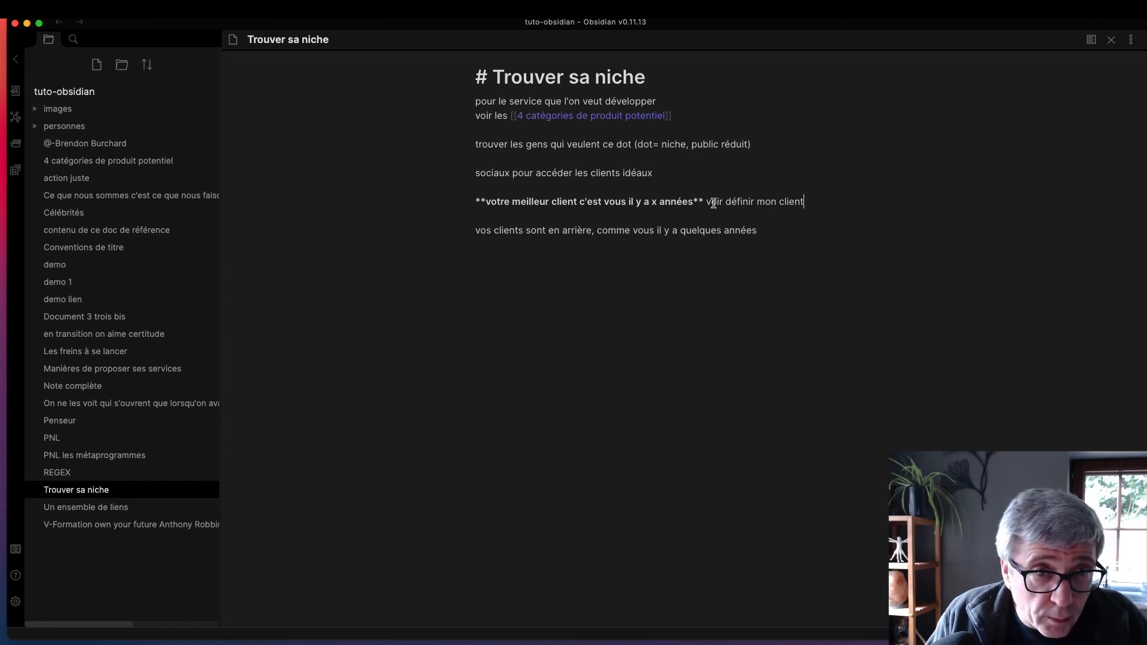
drag(725, 202, 804, 204)
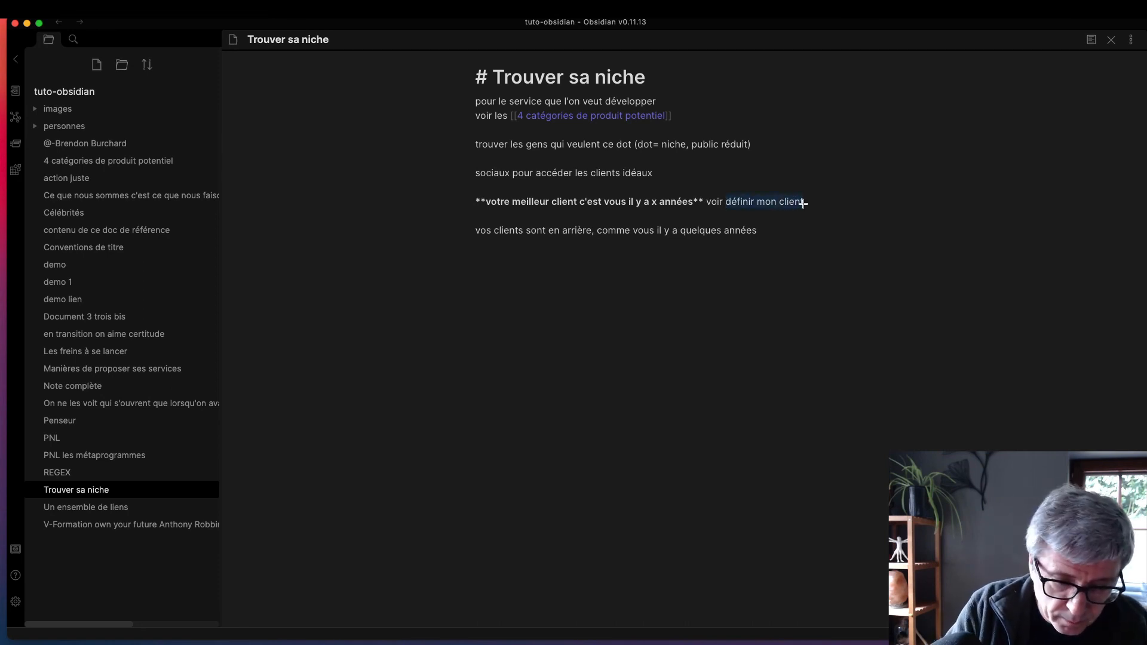
text([[)
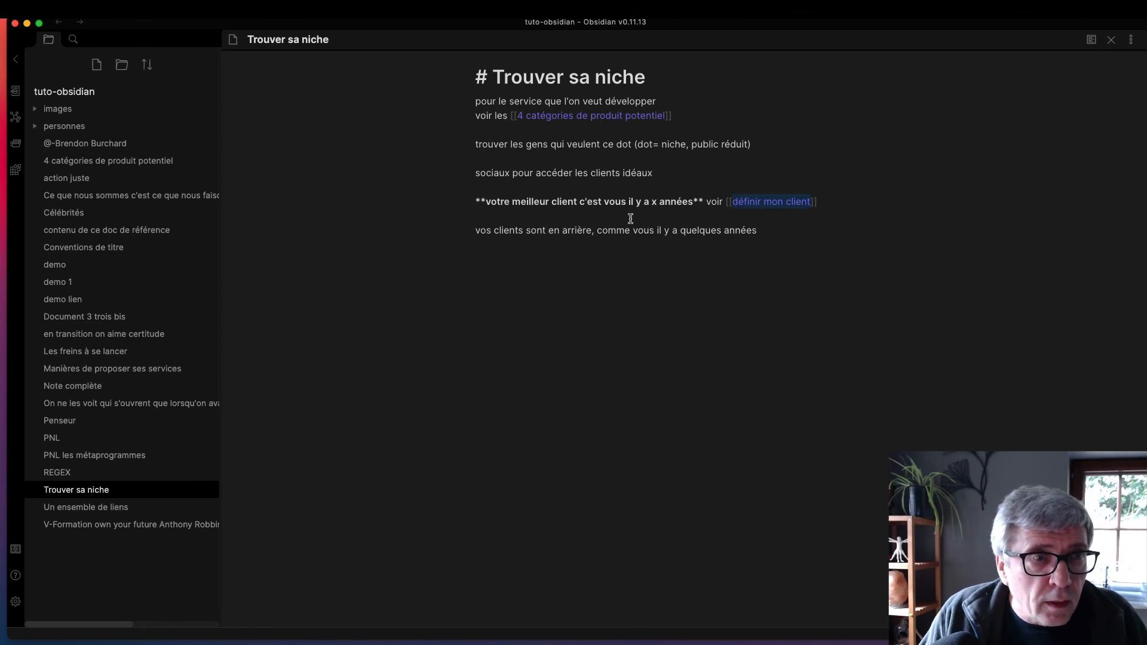
- Create the note behind the "définir mon client" link and copy the bold best-client sentence into it, without the "voir" link
drag(477, 202, 898, 207)
key(super+c)
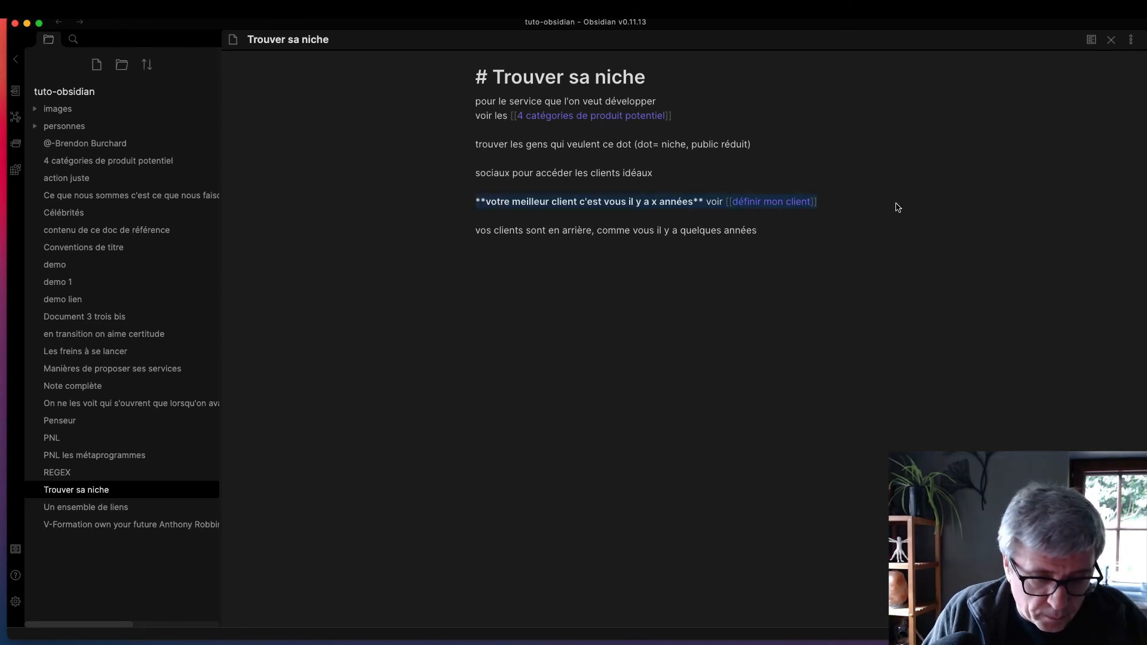
super+click(778, 201)
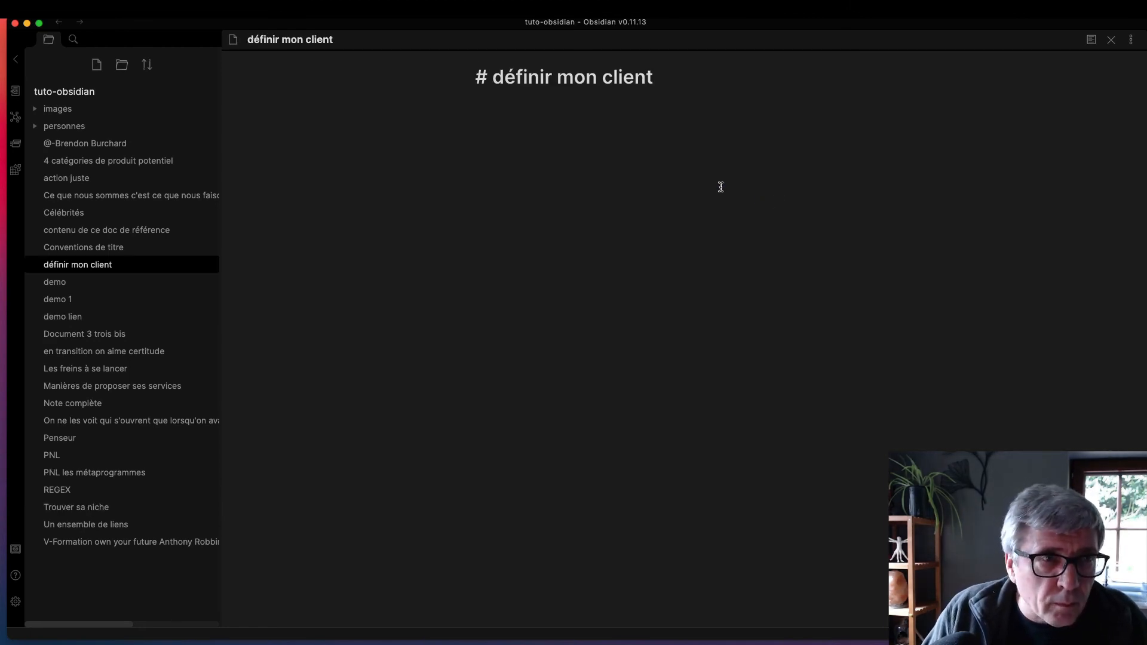
key(super+Right)
key(Return)
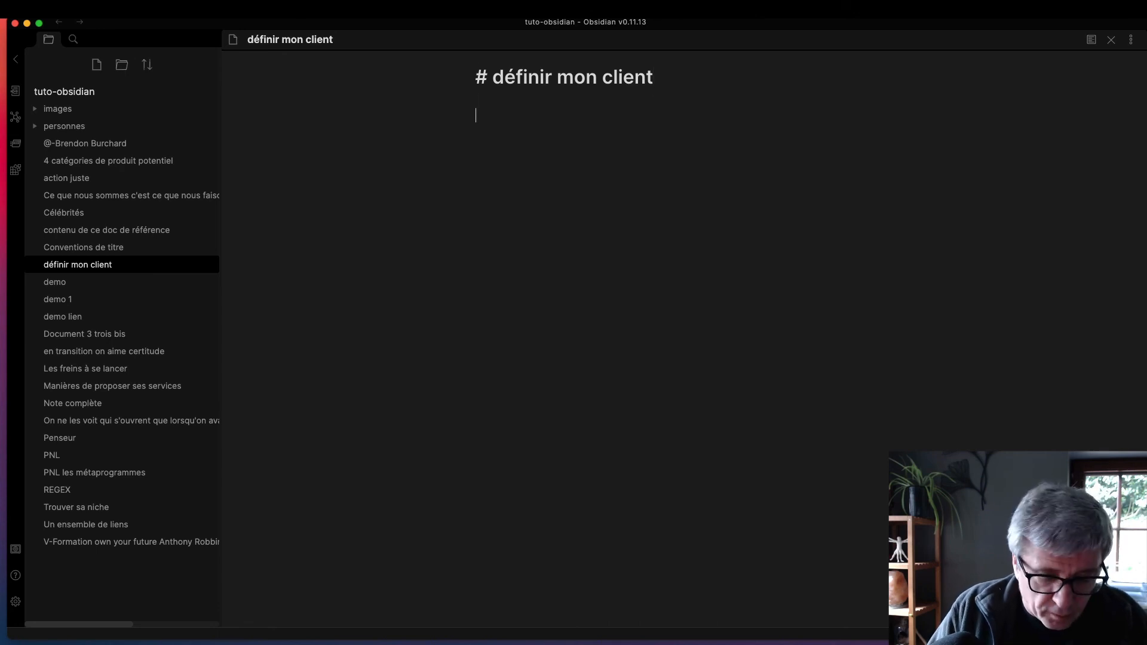
key(super+v)
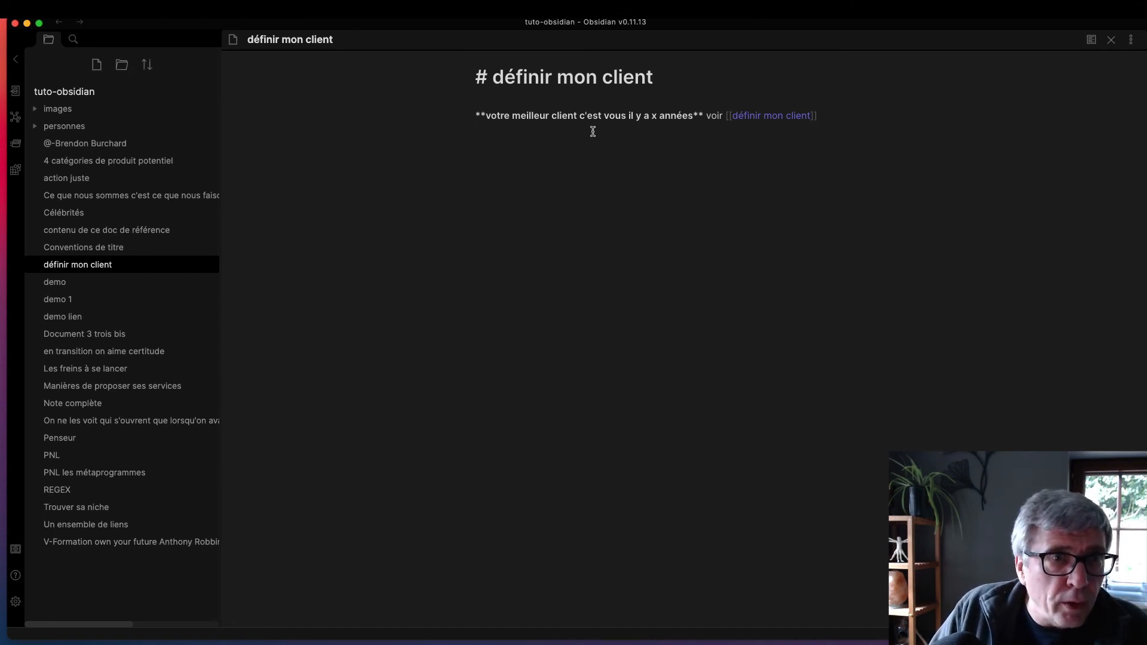
drag(707, 116, 833, 114)
key(BackSpace)
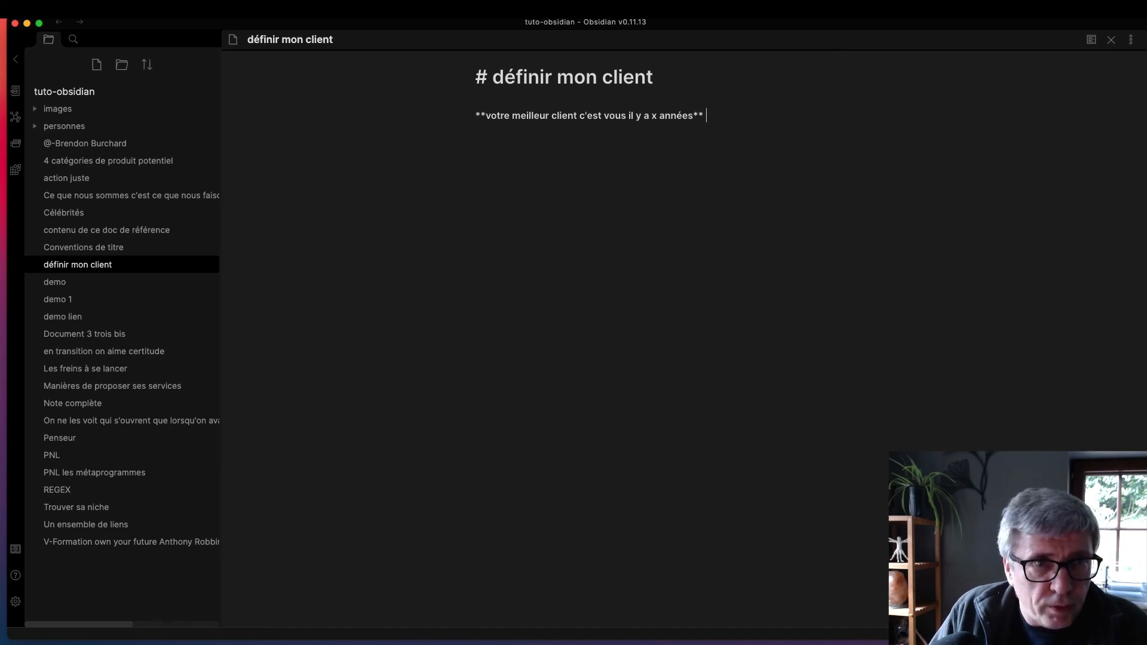
- Add the separate lines "définir l'avatar, le portait-type de mon client potentiel" and "cela détermine comment je formule mon message" below the bold sentence
key(Return)
key(Return)
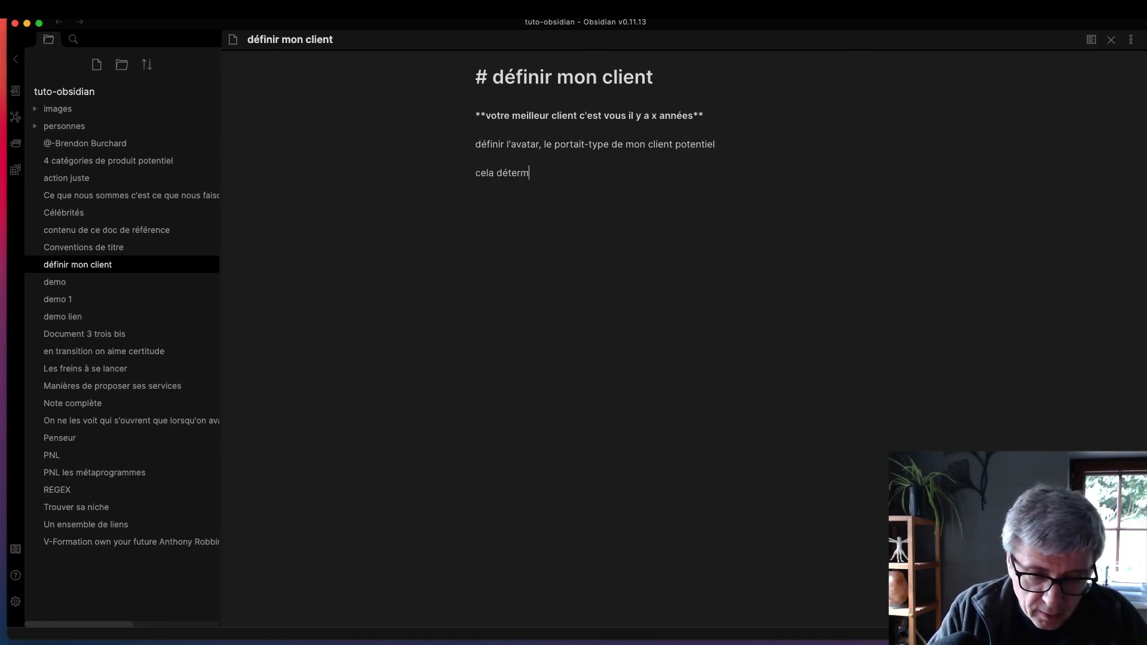
text(omment je formule m)
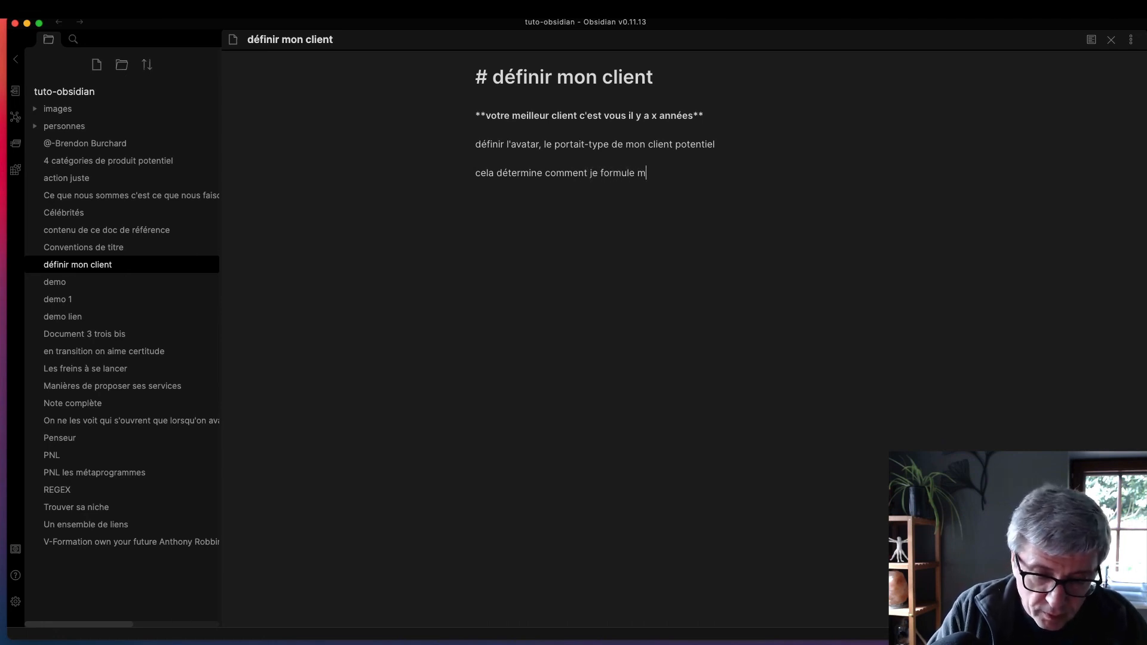
text(agfe)
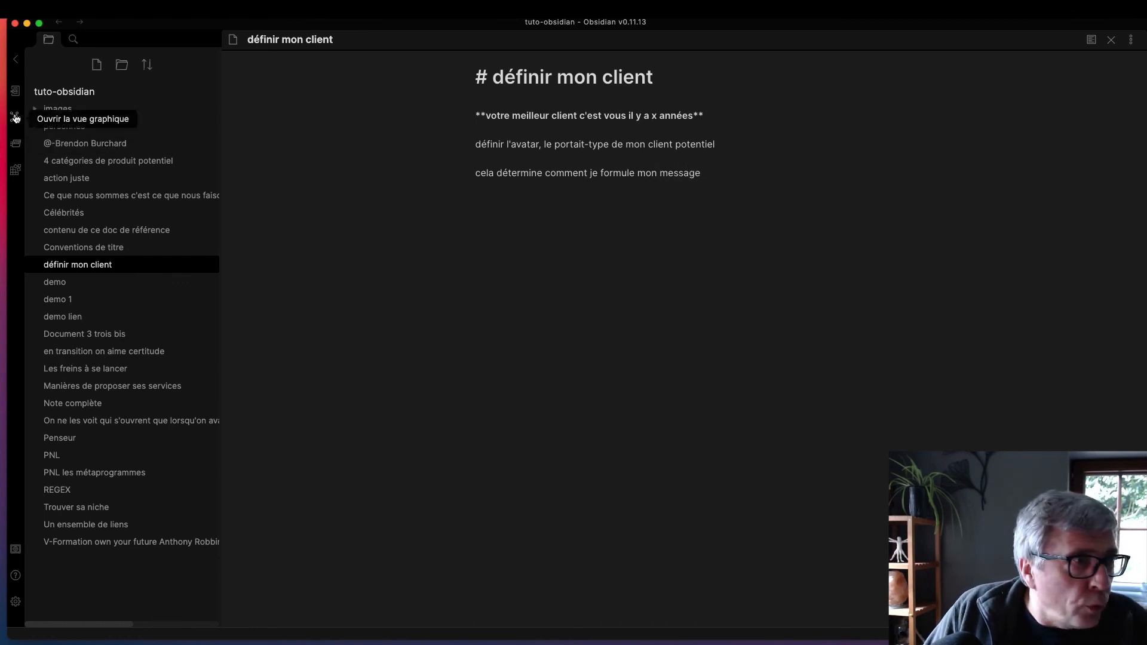
- Open the graph view and spread the nodes apart to examine the links around the V-Formation, "Trouver sa niche" and "@-Brendon Burchard" notes
click(16, 116)
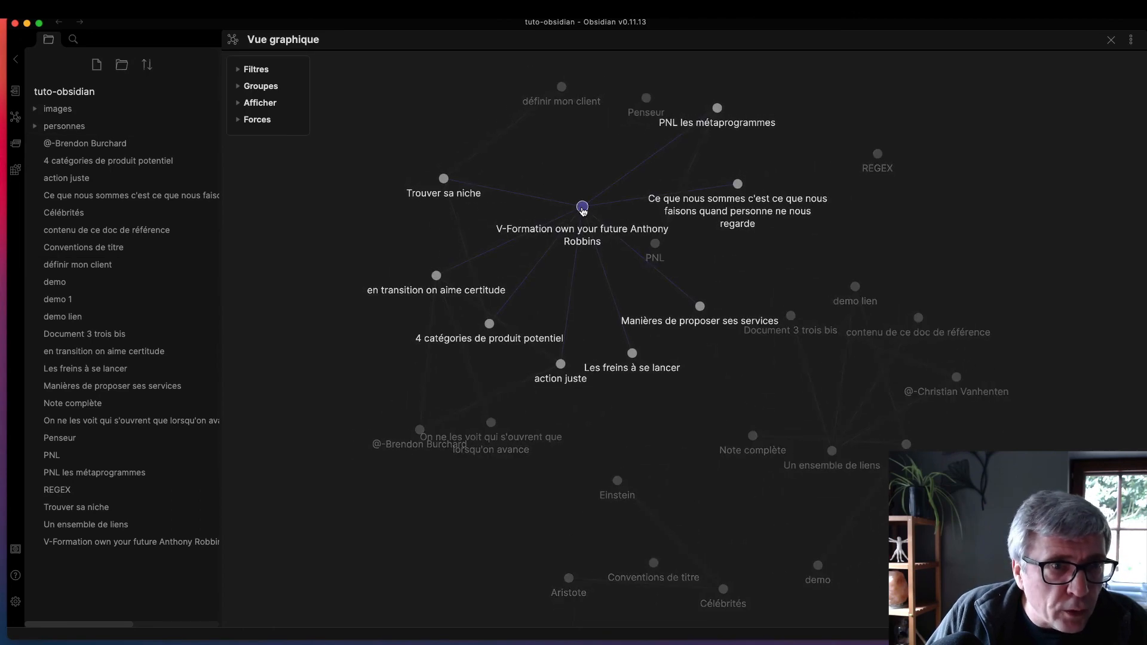
drag(582, 211, 664, 315)
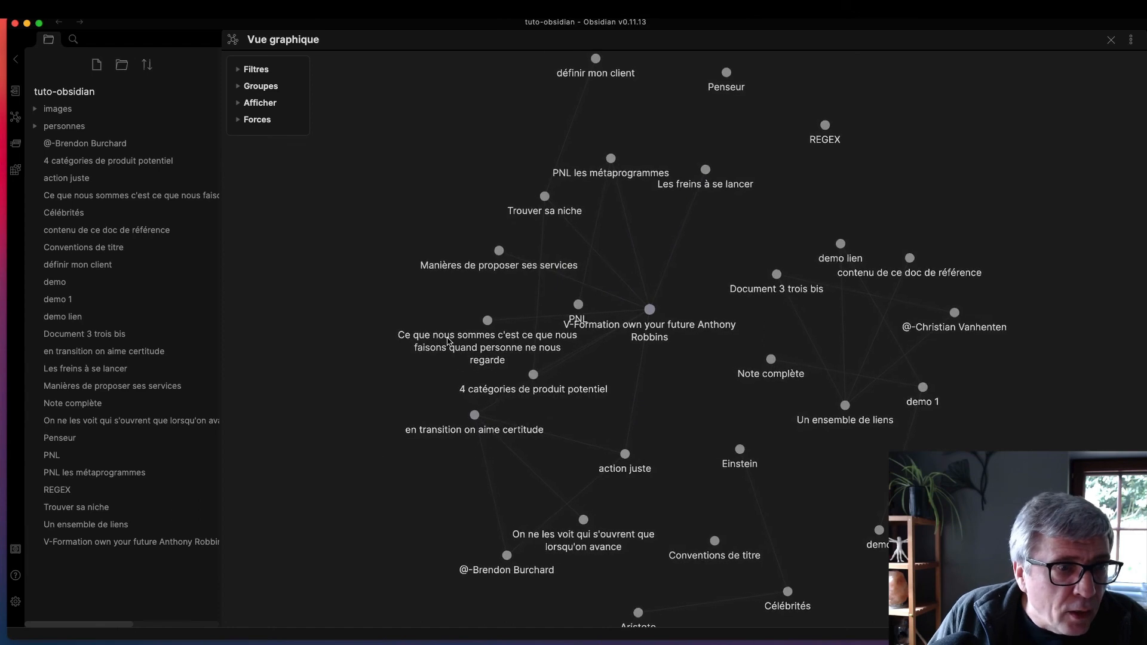
drag(533, 374, 804, 446)
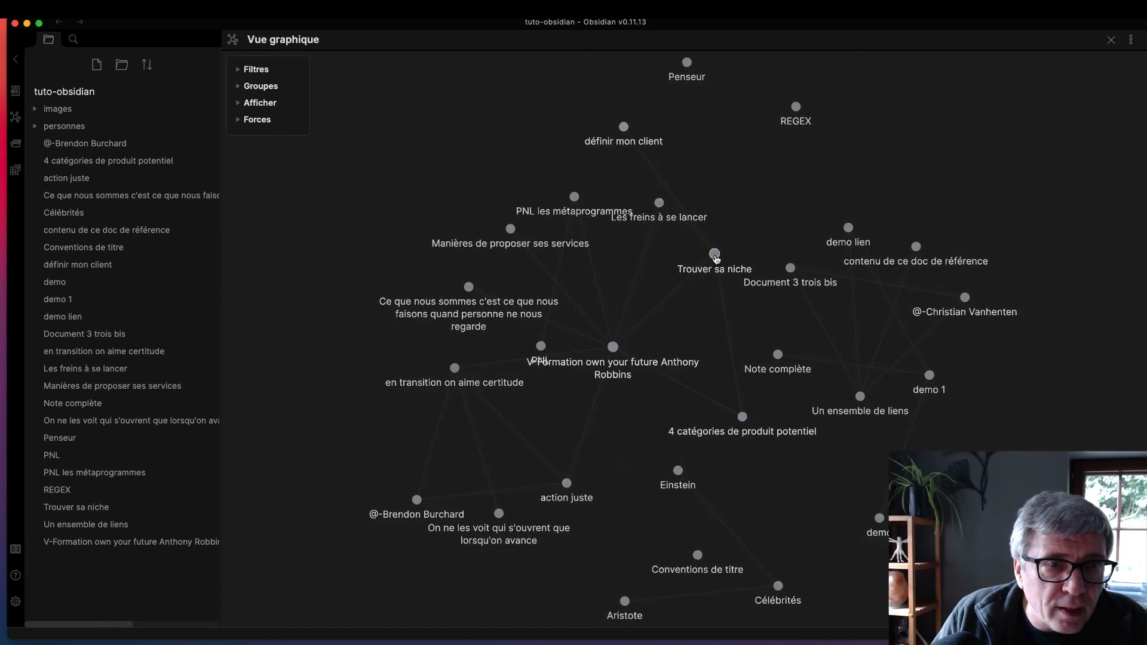
drag(691, 264, 896, 237)
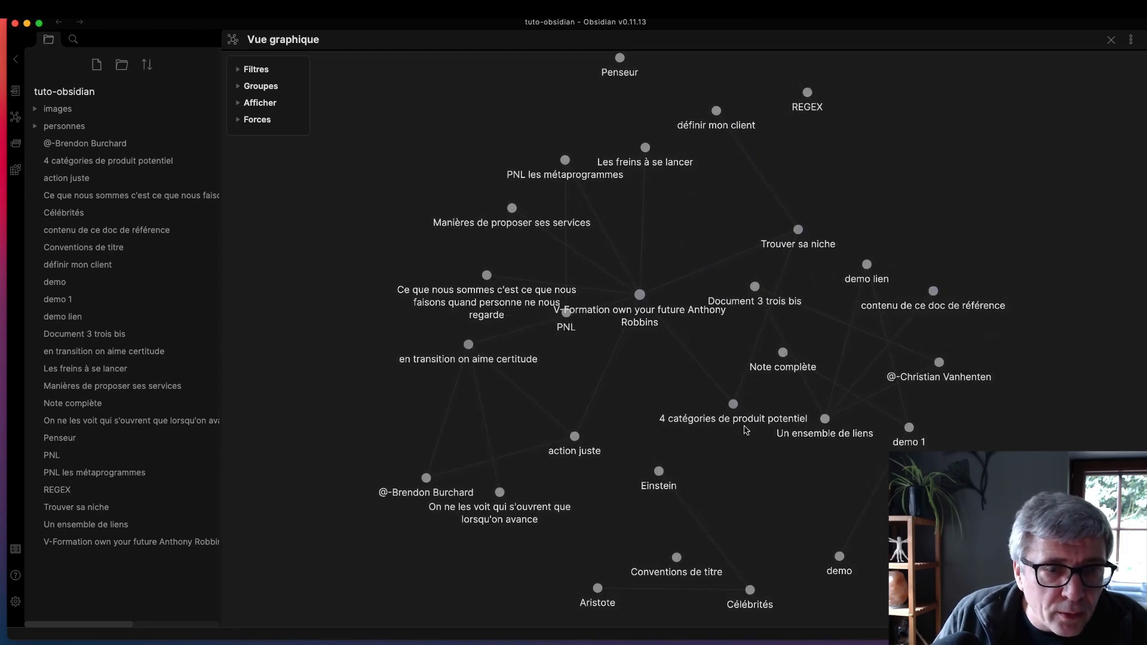
drag(738, 410, 700, 413)
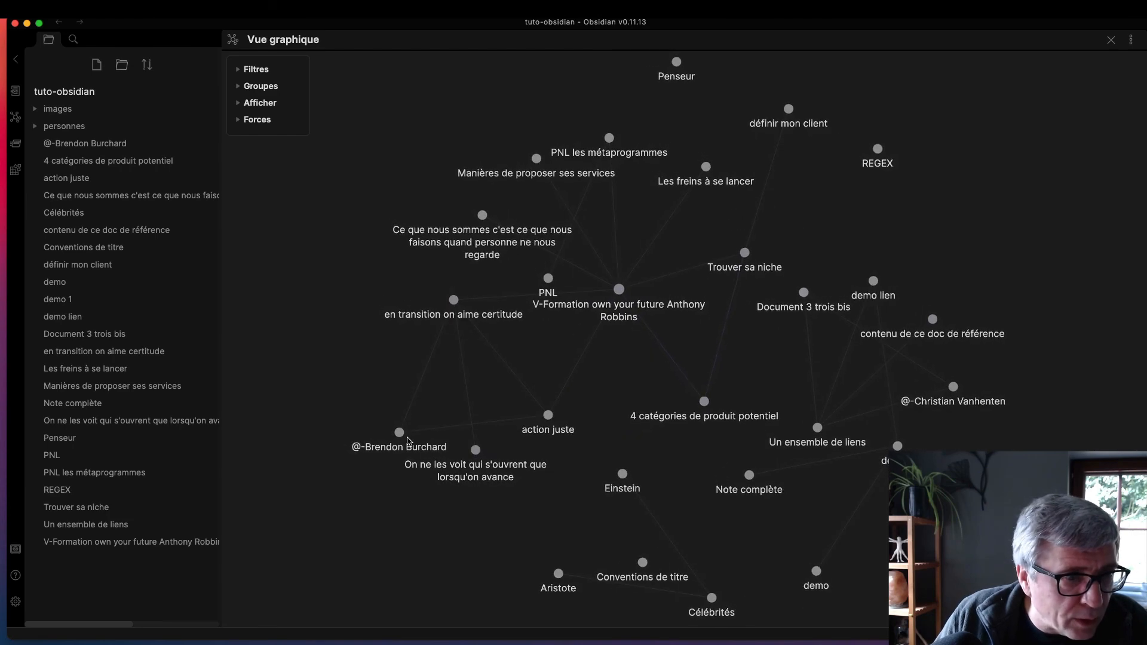
drag(405, 437, 293, 404)
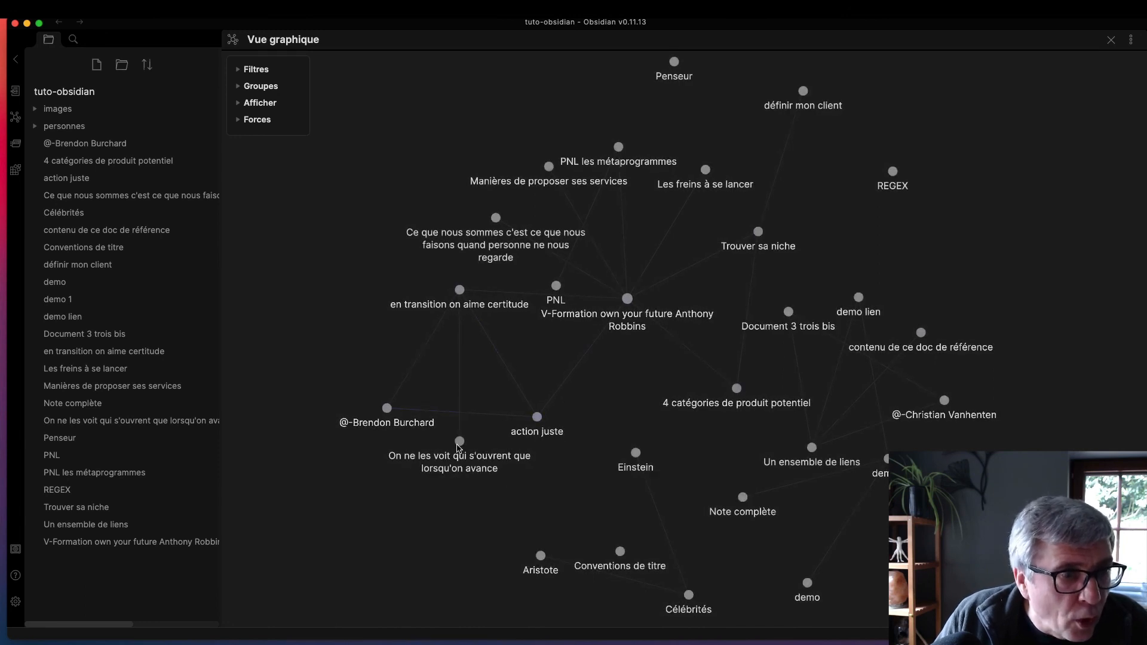
drag(459, 447, 391, 556)
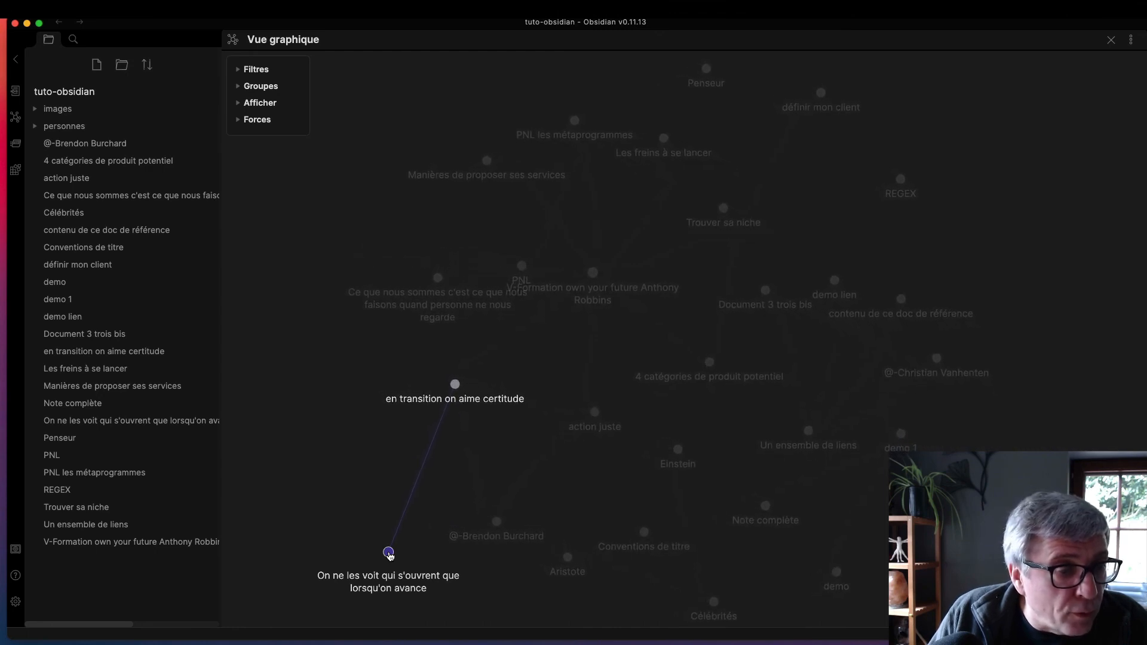
drag(390, 555, 406, 526)
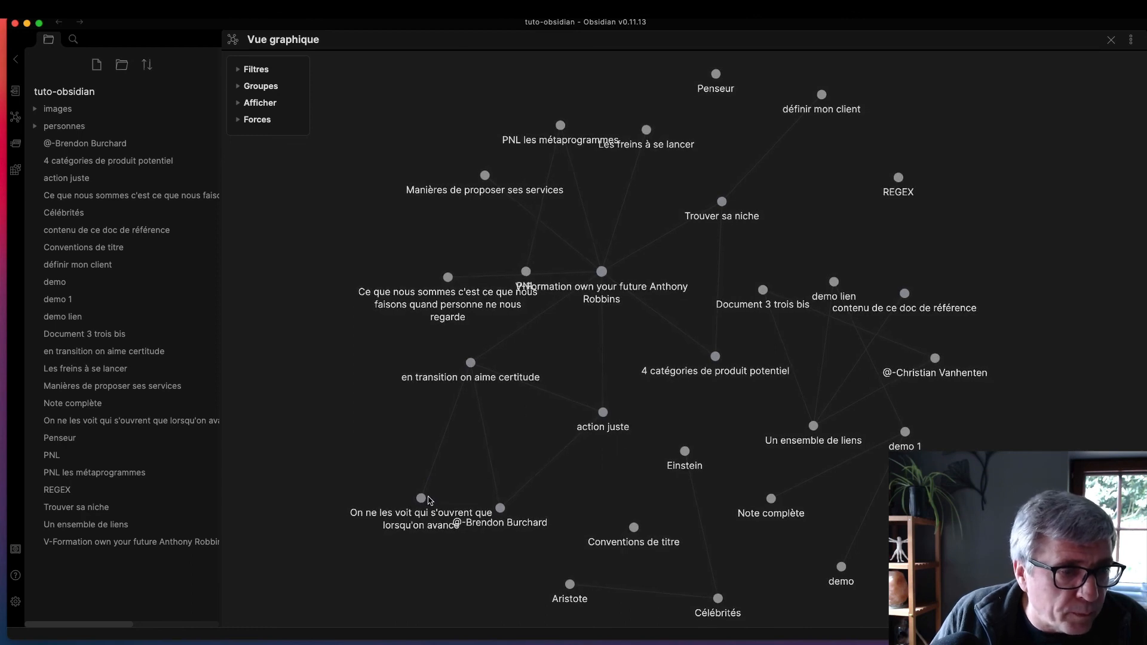
- Open the "On ne les voit qui s'ouvrent" note from the graph and correct its heading to "On ne voit les portes qui s'ouvrent que lorsqu'on avance"
click(422, 499)
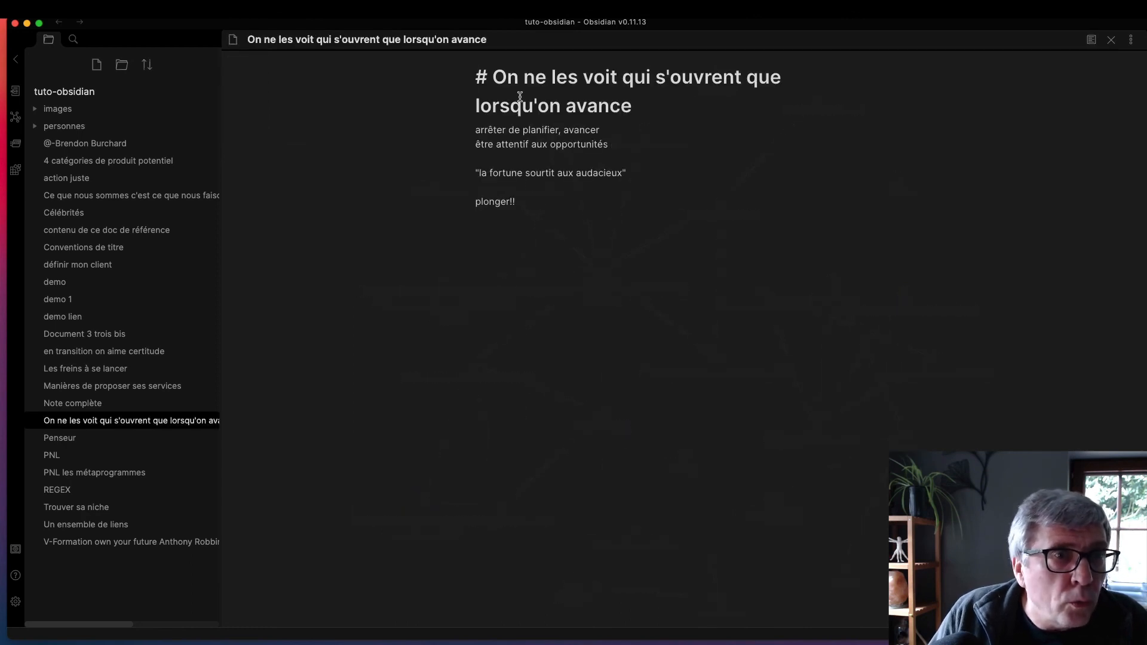
double_click(560, 76)
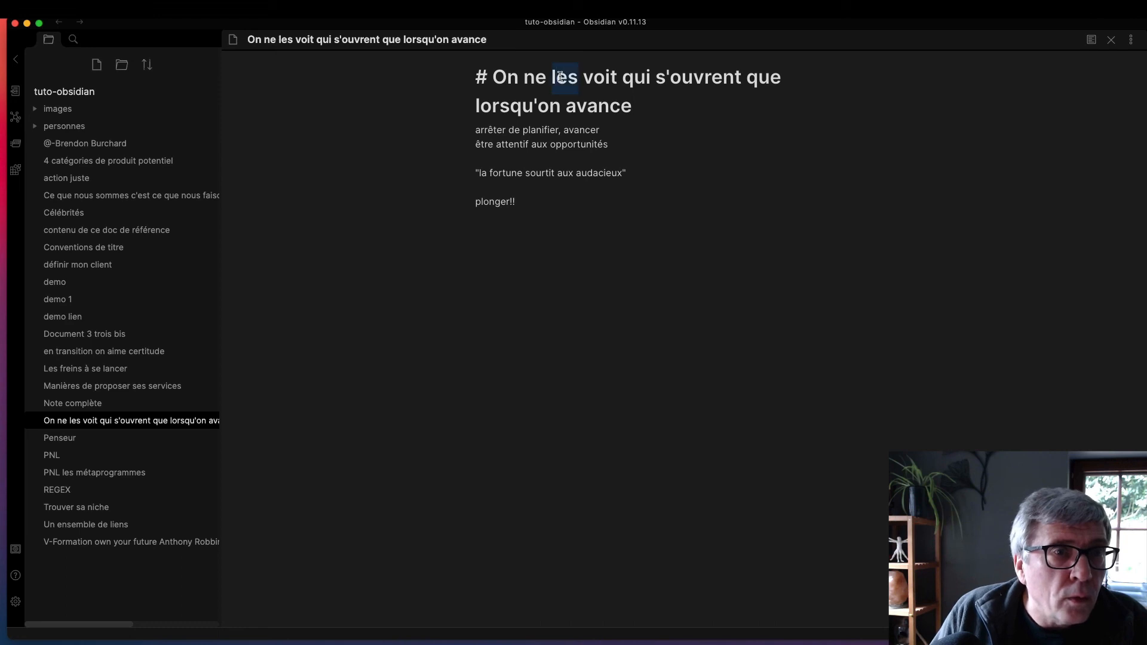
key(BackSpace)
key(Delete)
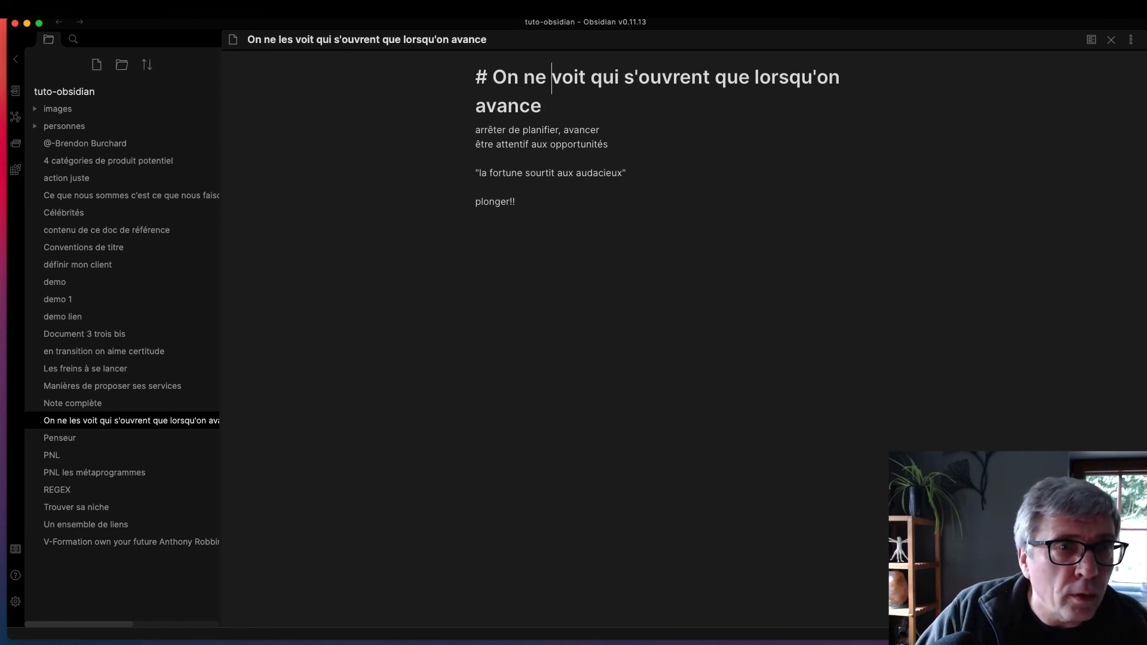
key(Right)
key(Right)
key(Right)
key(Right)
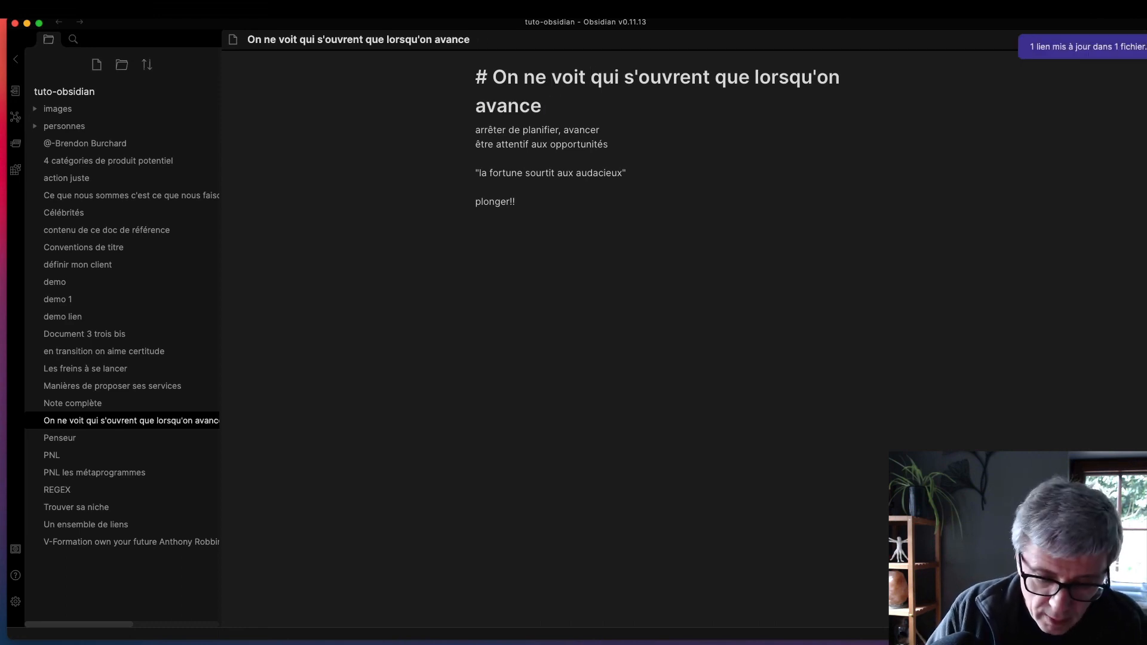
text(les portes)
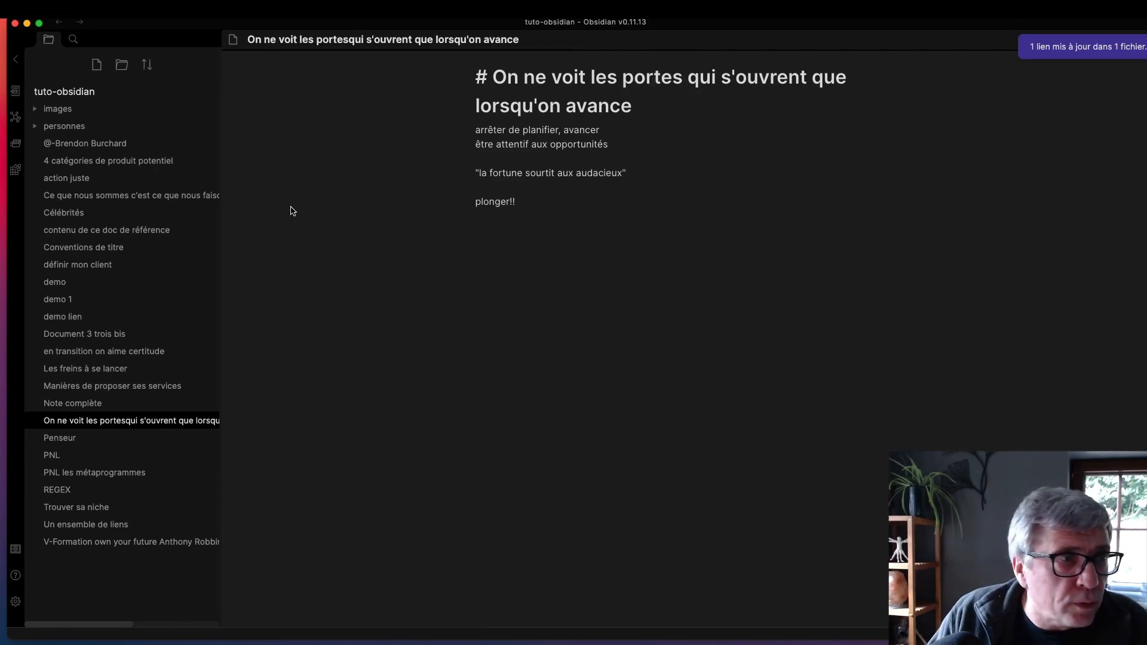
- Open the graph view, spread the linked nodes apart and open the "en transition on aime certitude" note from it
click(16, 117)
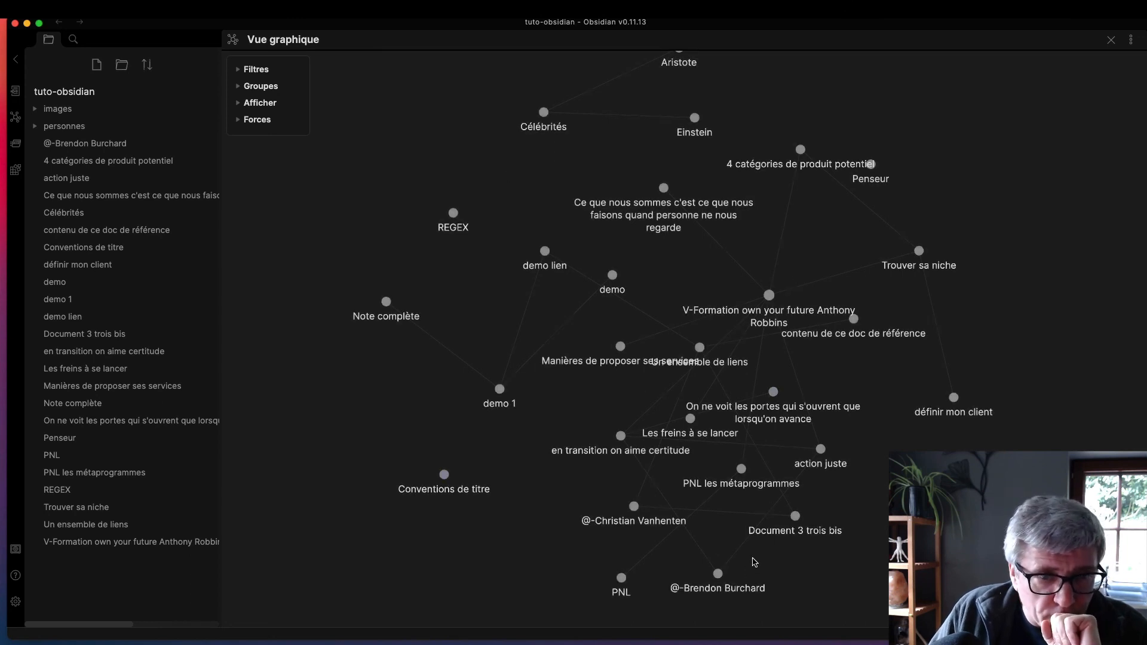
drag(632, 509, 366, 520)
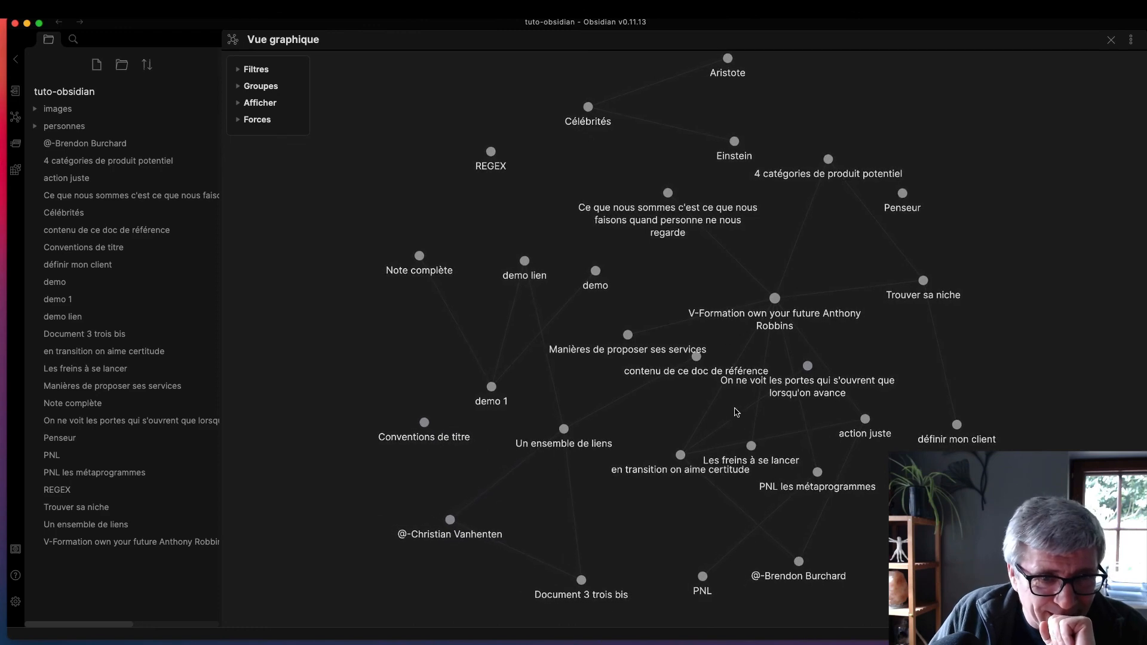
drag(807, 380, 904, 381)
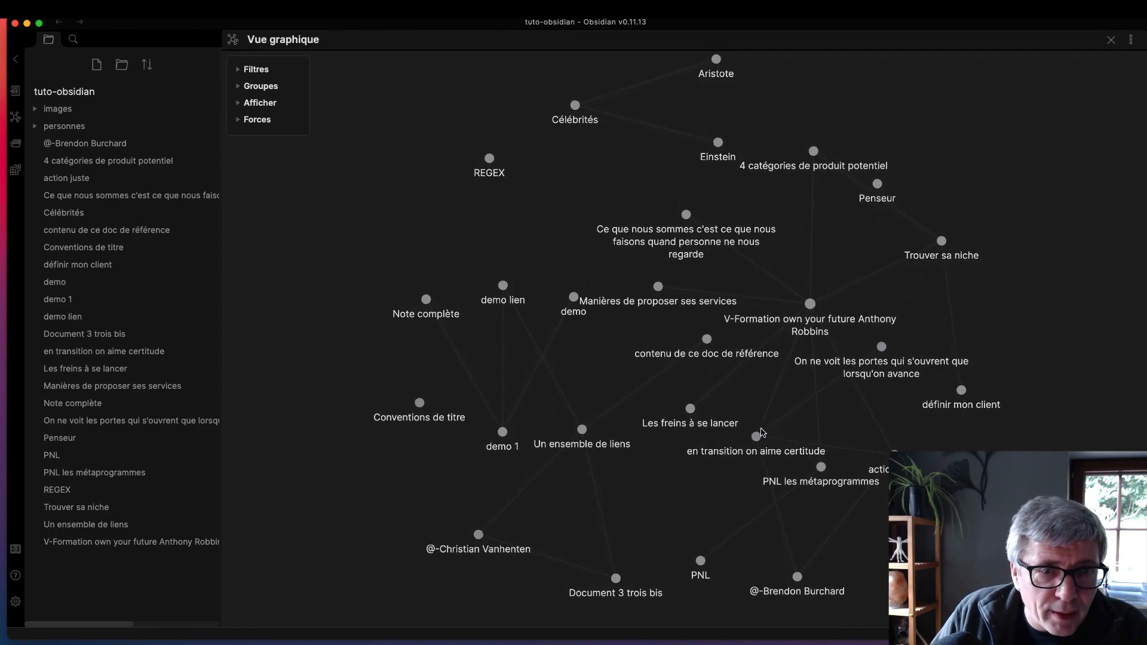
drag(756, 440, 863, 370)
click(864, 367)
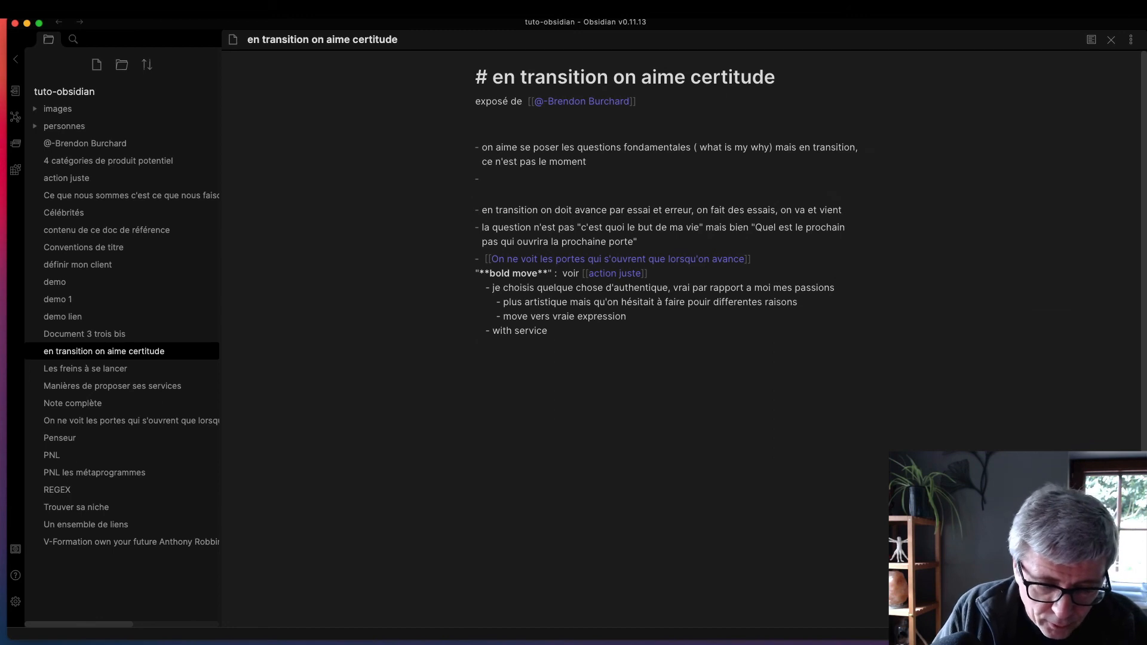
- Add the link [[Sortir de ma zone de confort]] at the end of the "en transition on aime certitude" note
text([[Sortir)
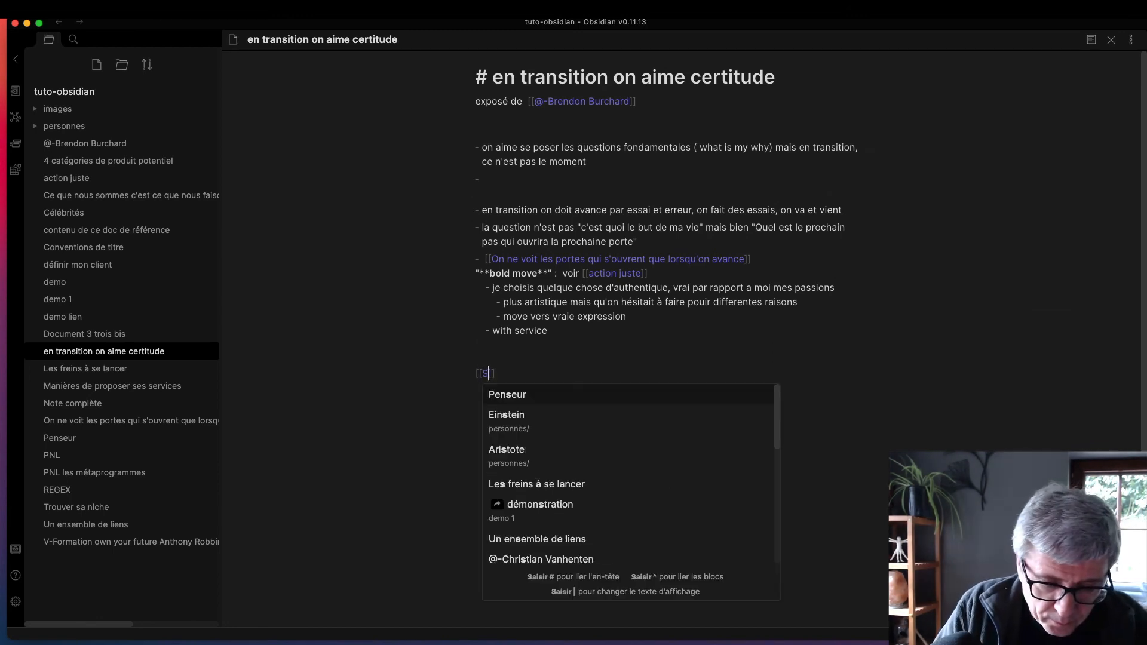
text( de ma )
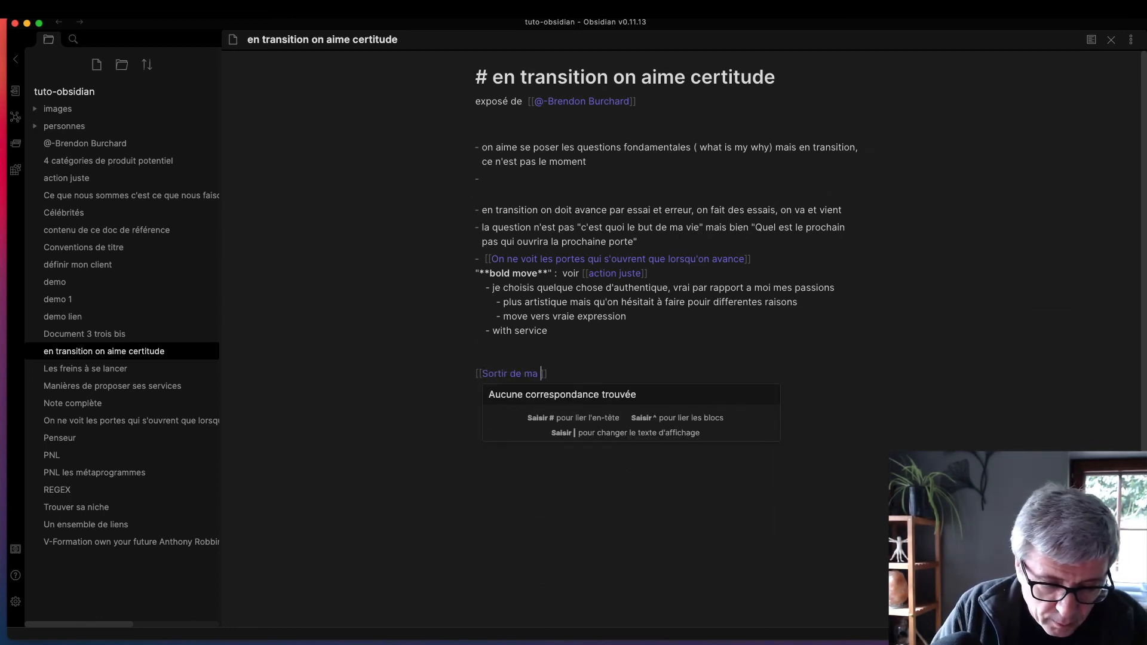
text(zone de con)
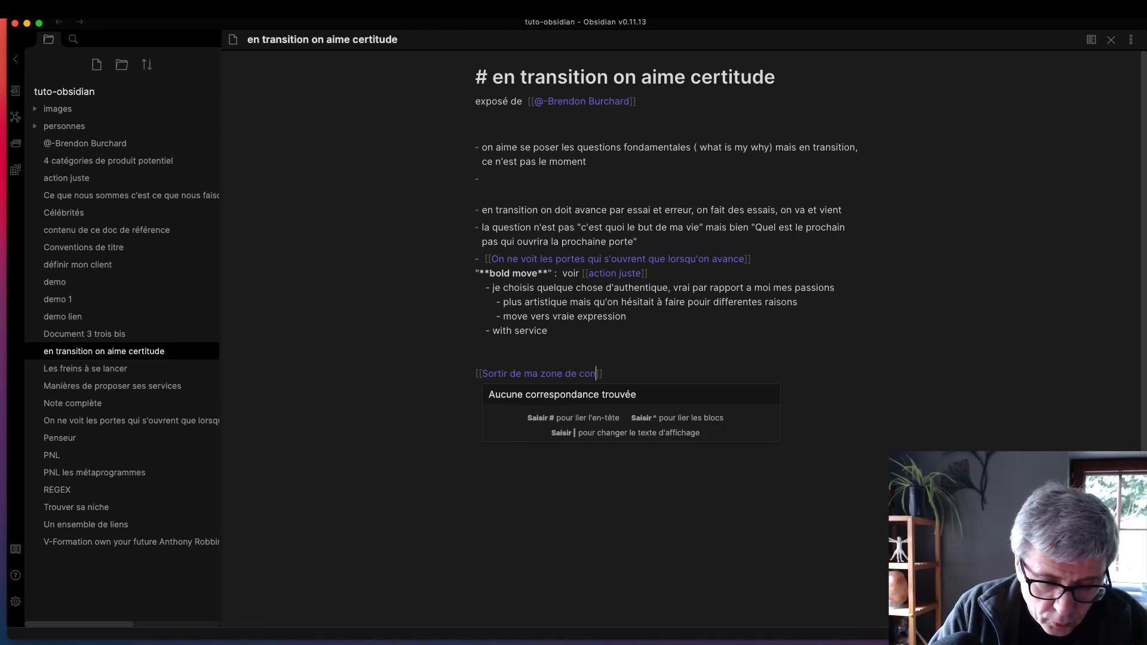
text(fort)
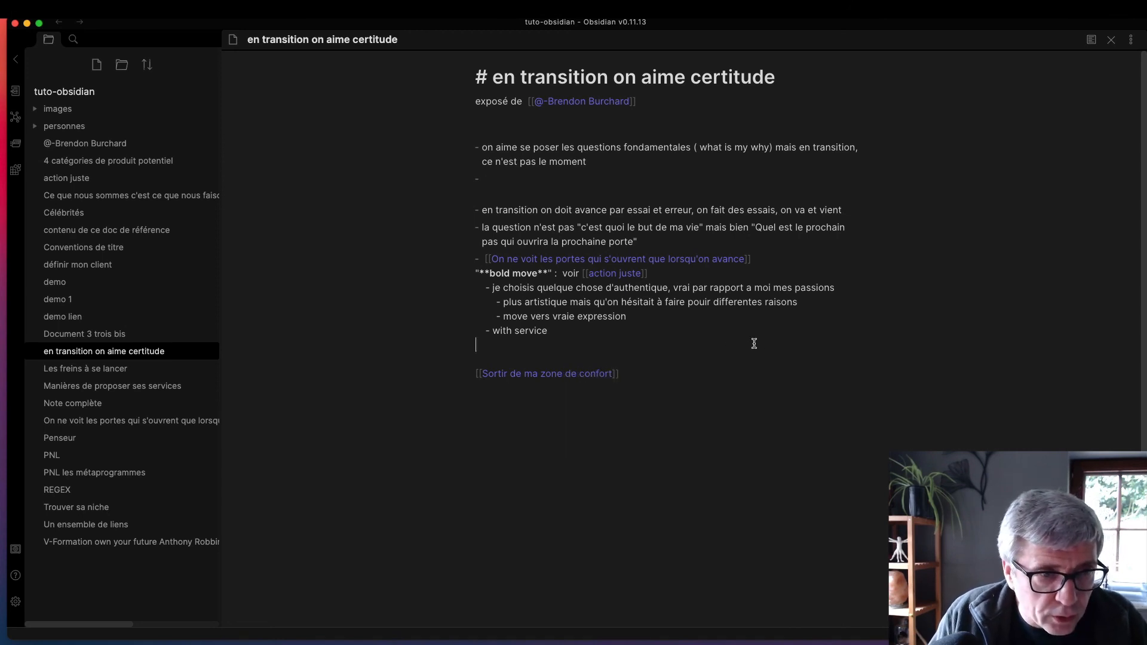
click(756, 344)
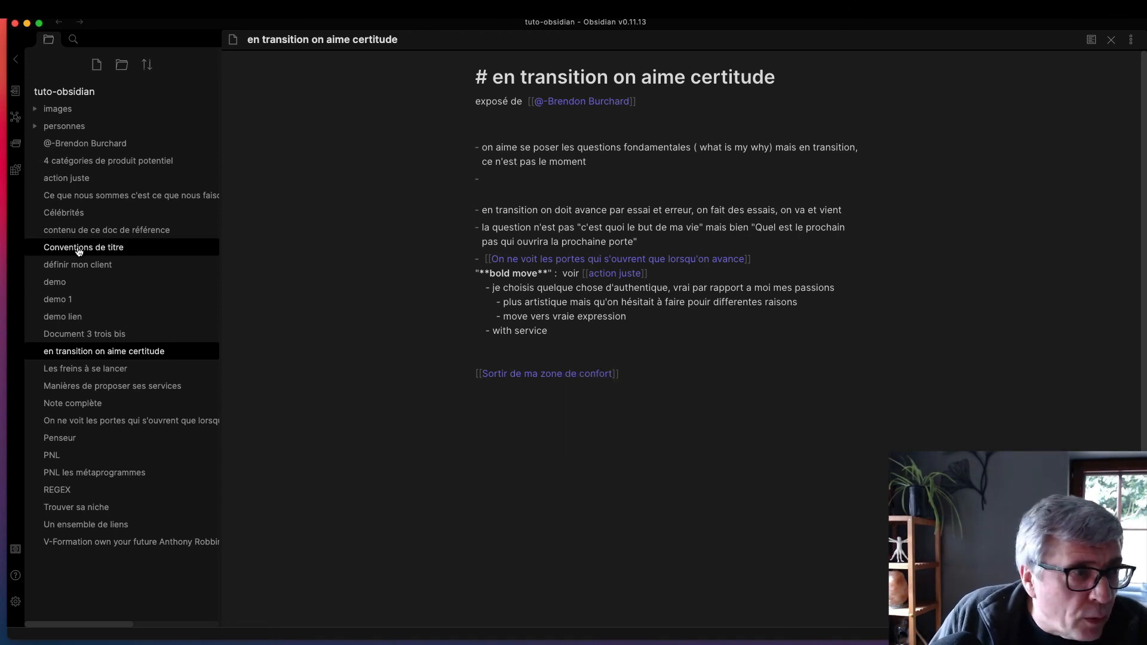
- Return to the graph view, separate the nodes around PNL and V-Formation, and open the V-Formation note from it
click(16, 117)
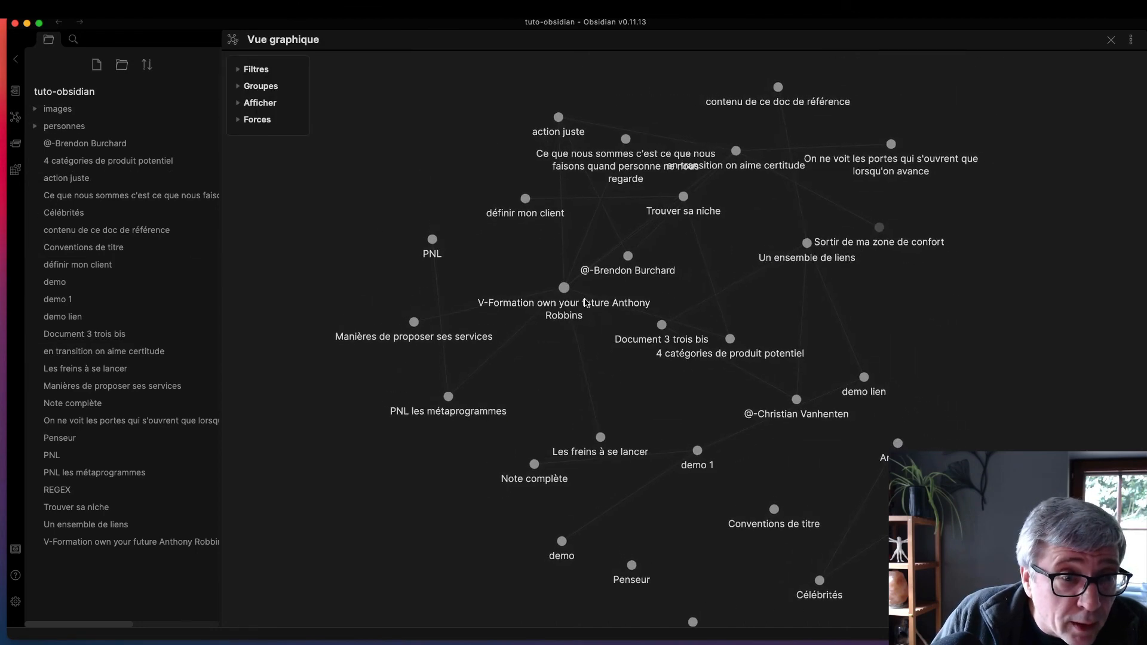
drag(699, 412, 506, 197)
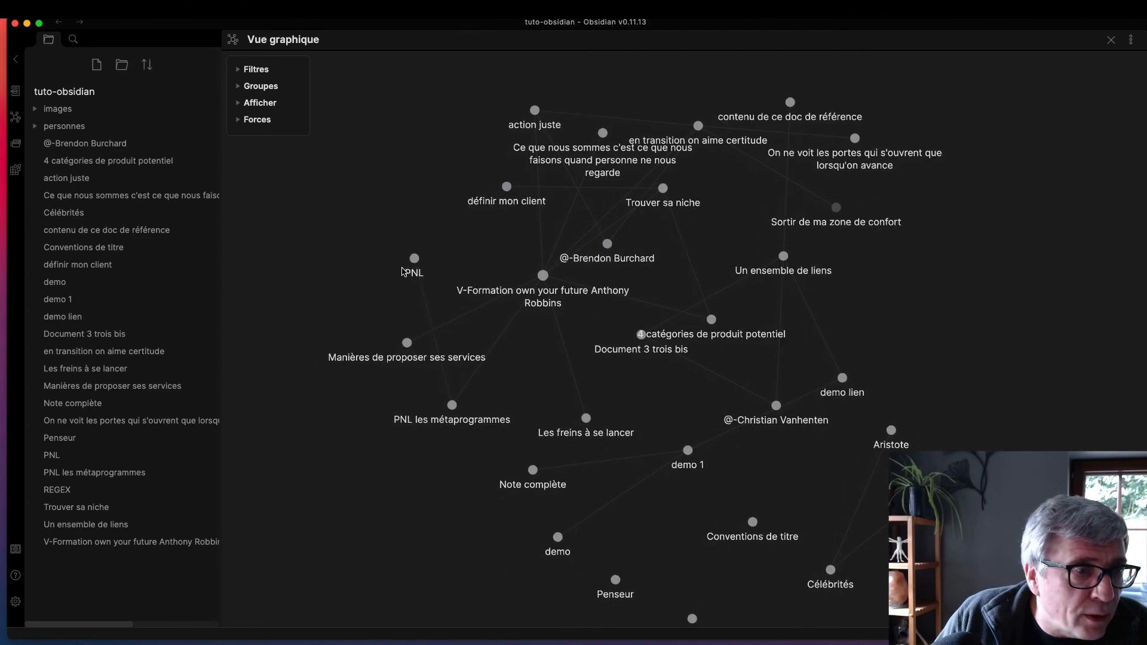
drag(415, 259, 471, 192)
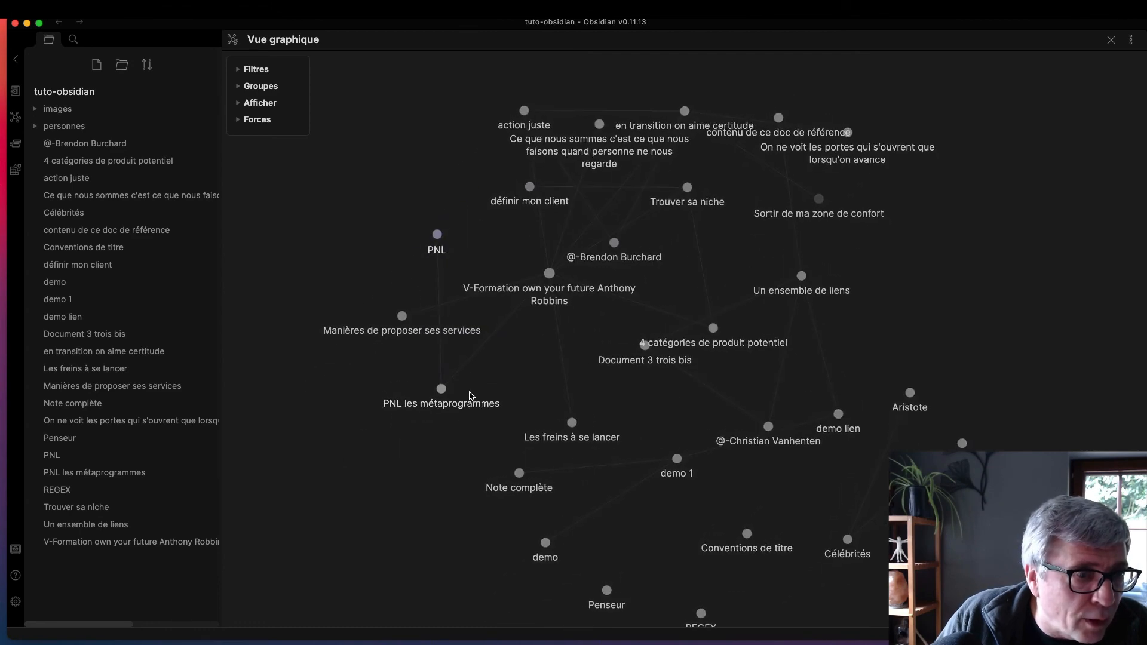
drag(447, 393, 316, 353)
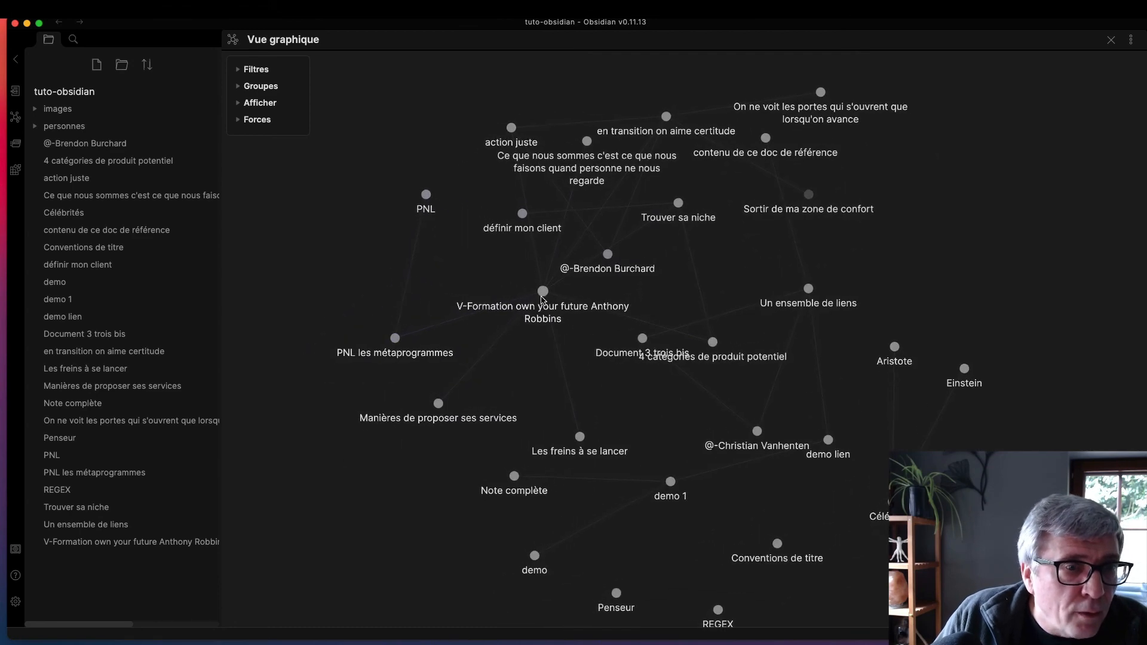
drag(543, 294, 417, 283)
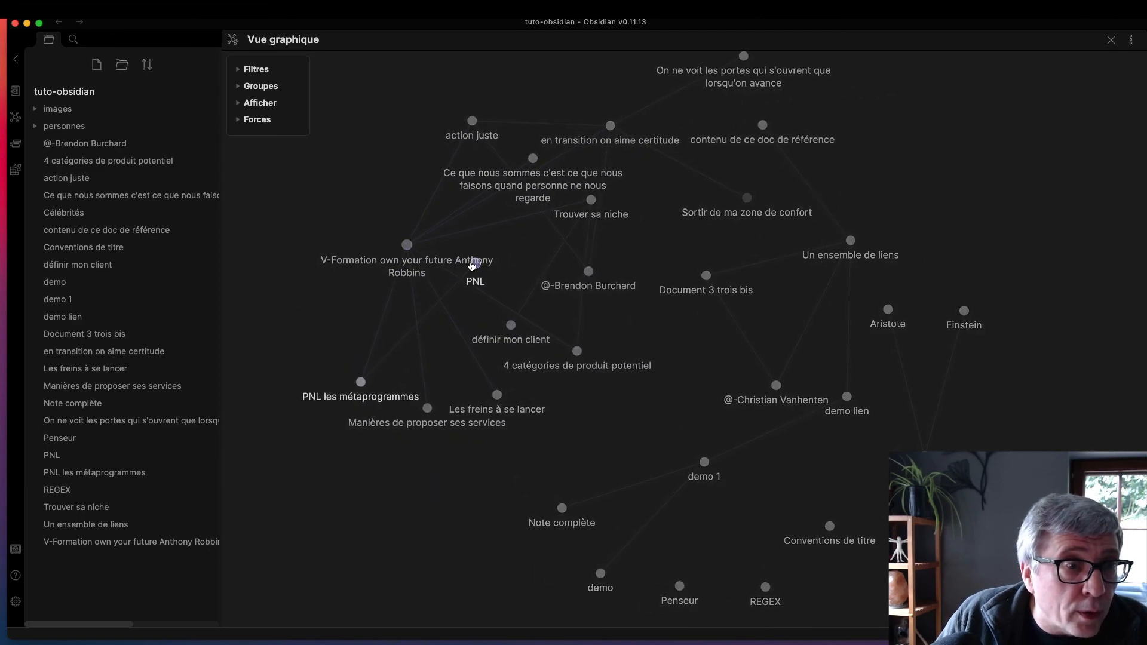
click(407, 245)
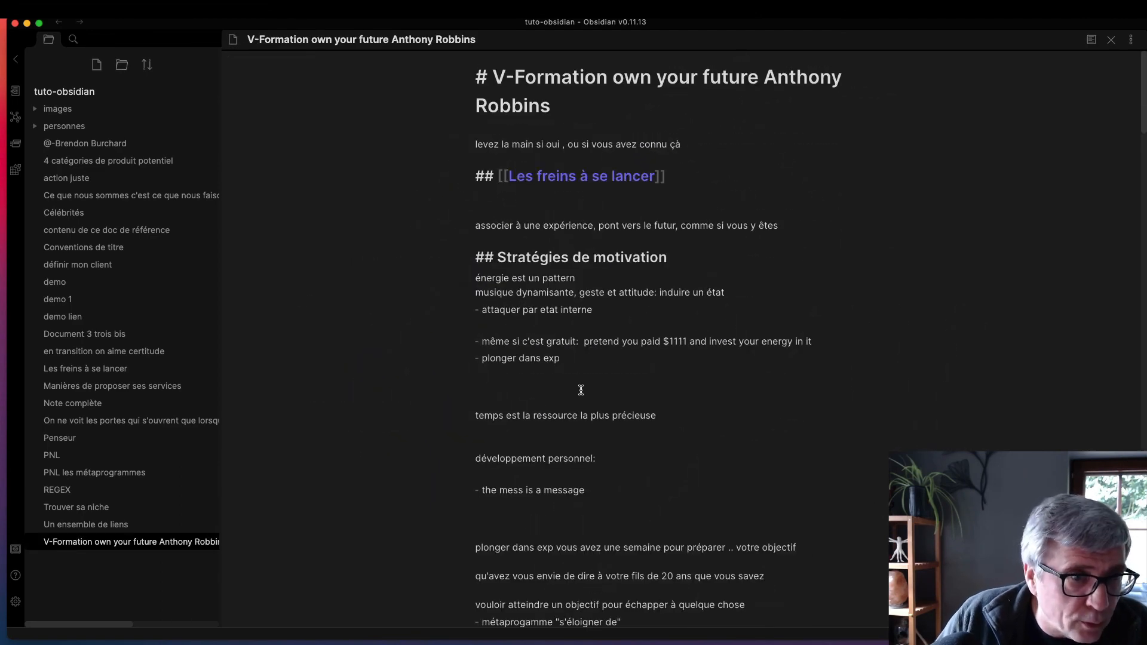
- Append "voir [[PNL - index de computation]]" to the "attaquer par etat interne" bullet under "Stratégies de motivation"
click(577, 310)
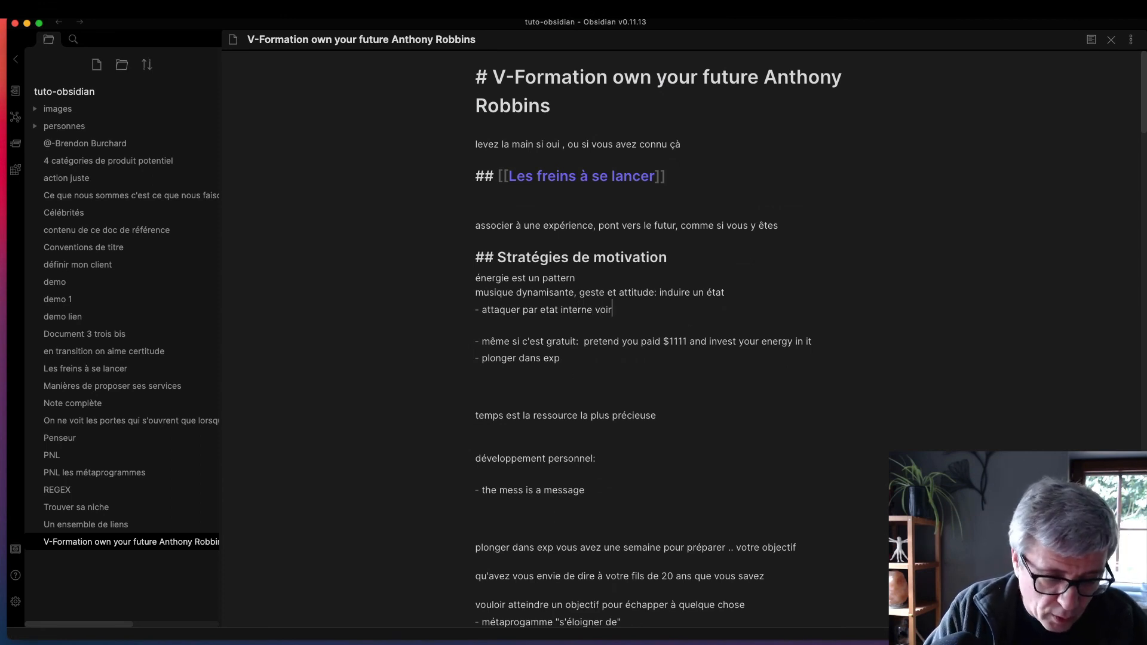
text([[PNL )
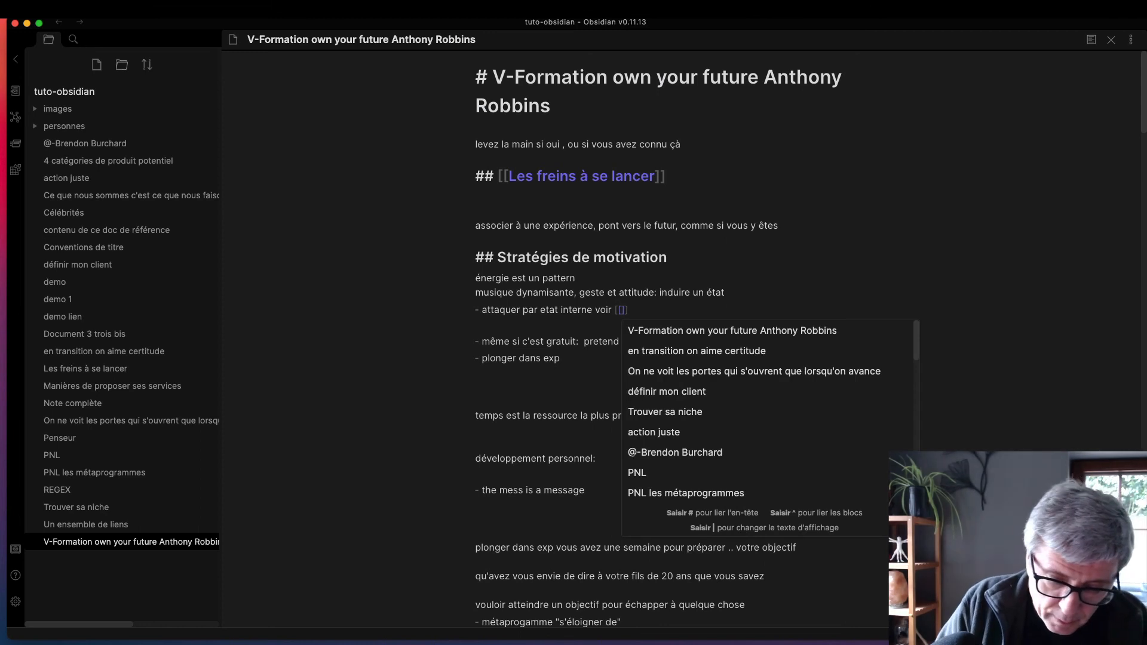
text(- index )
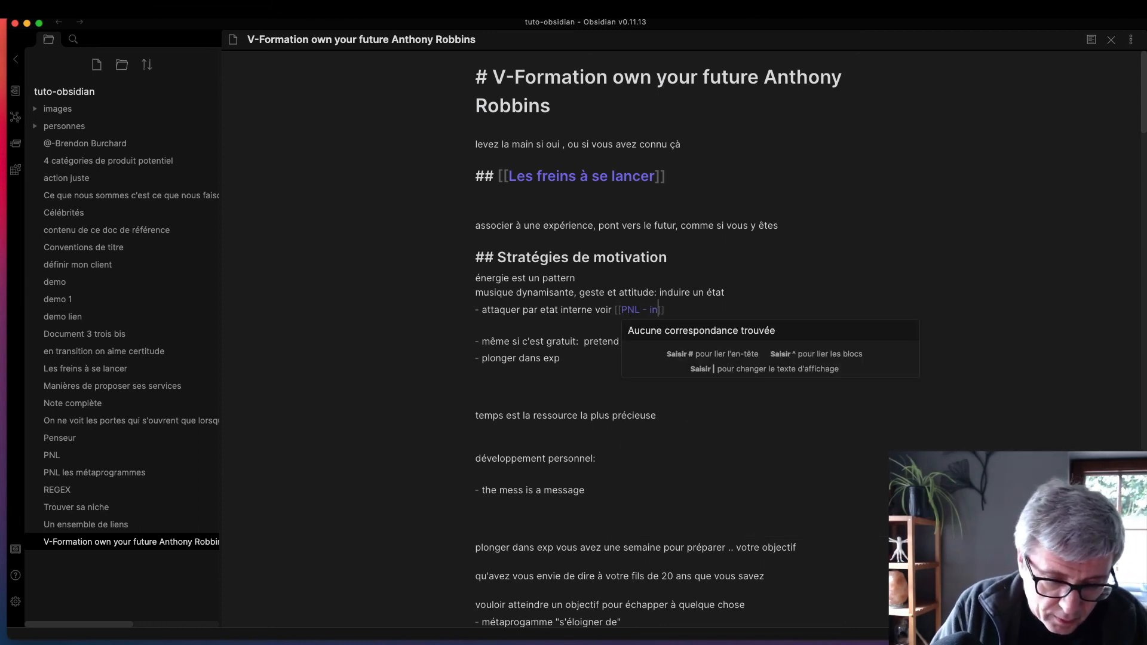
text(de com)
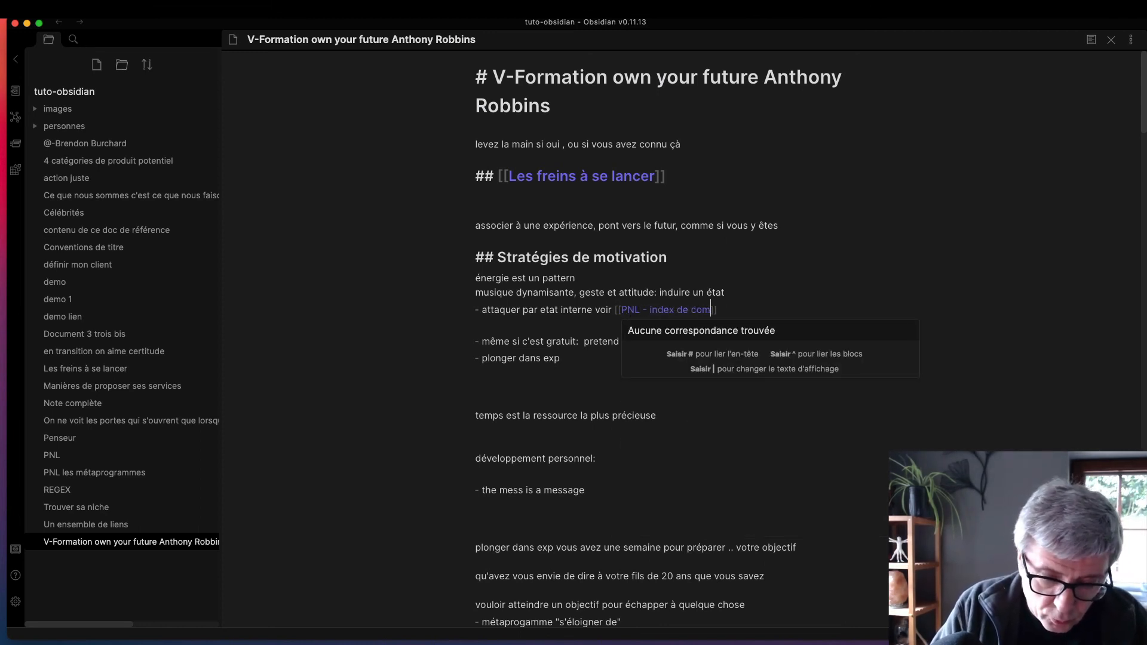
text(putation)
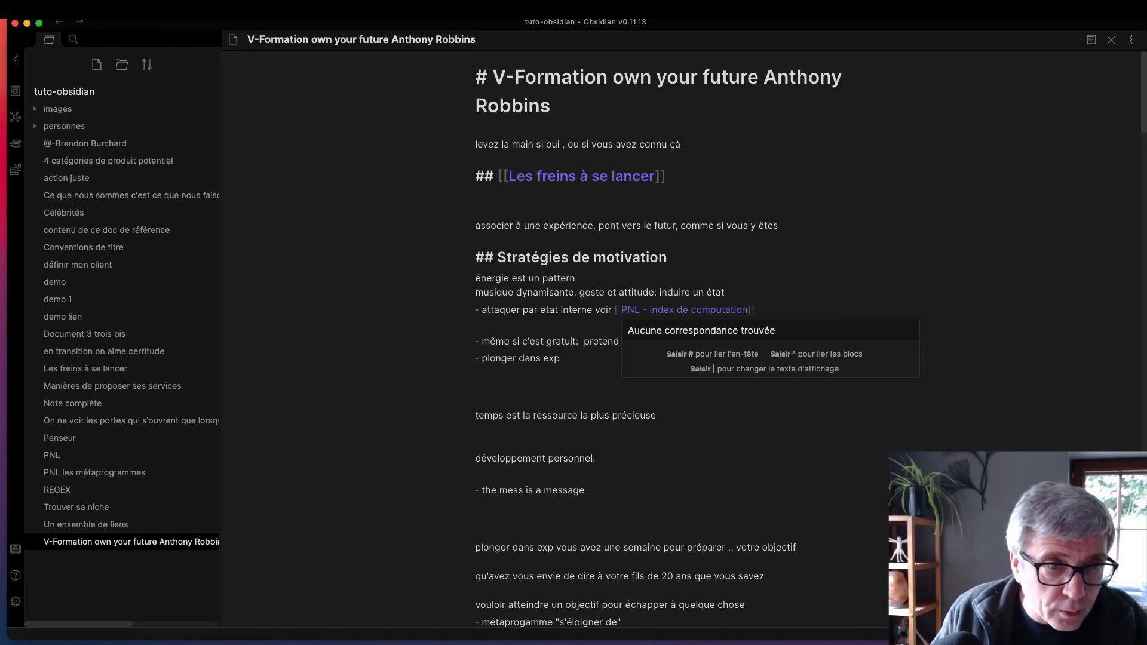
- Create the note behind the "PNL - index de computation" link and list "état interne", "comportement externe" and "processus interne" as bullets
click(683, 309)
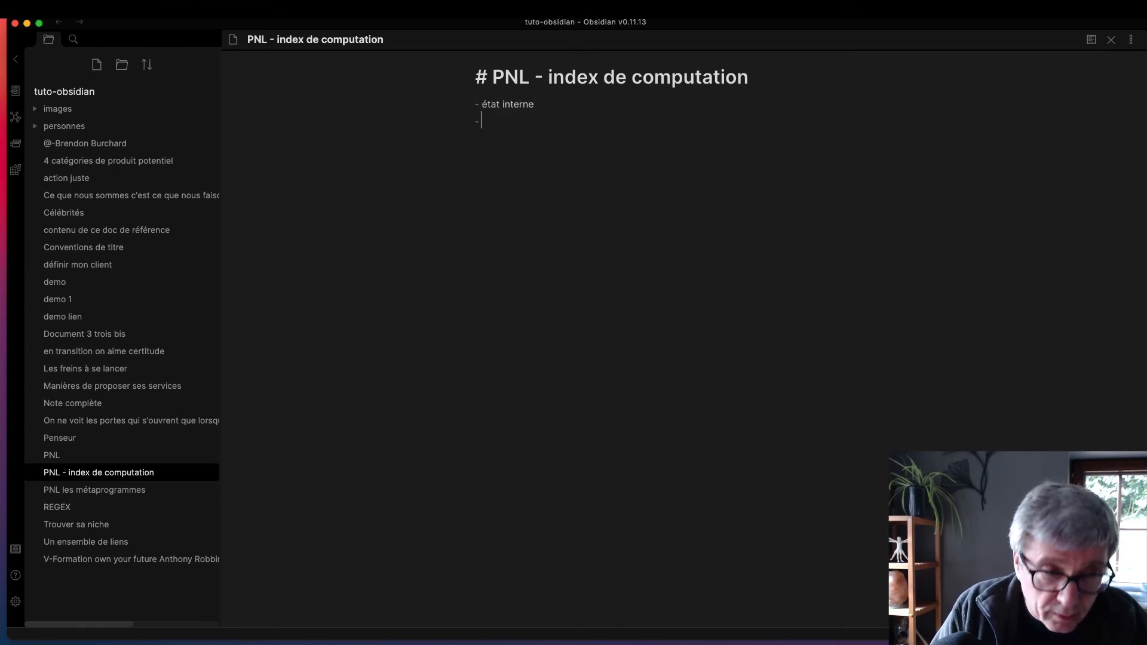
text(omport)
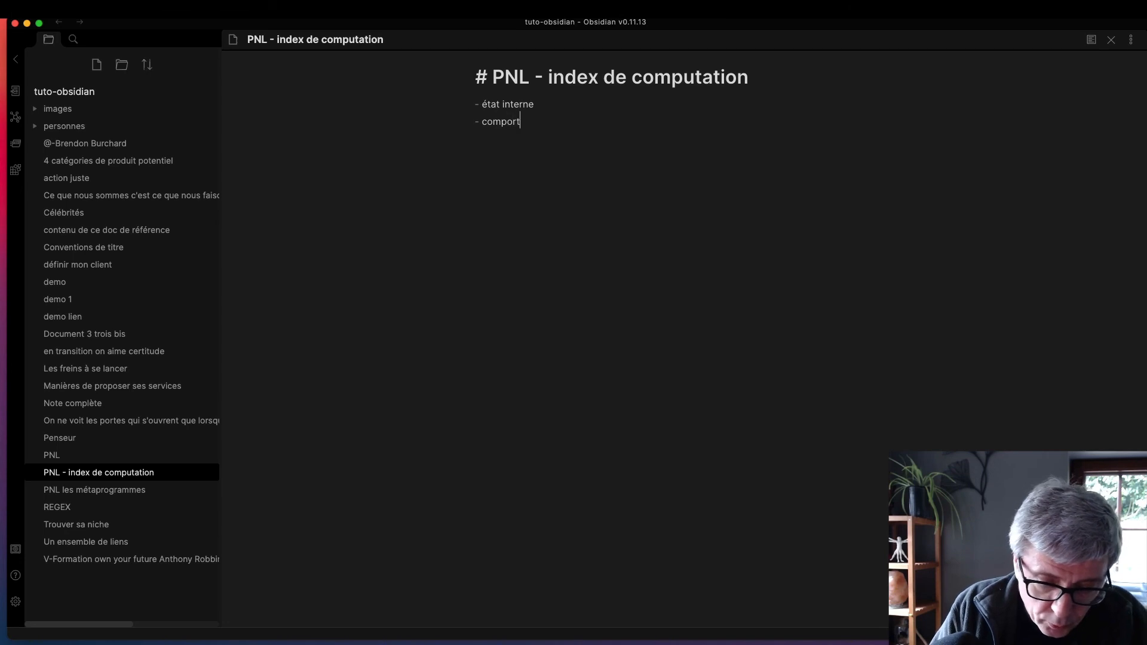
text(ement externe)
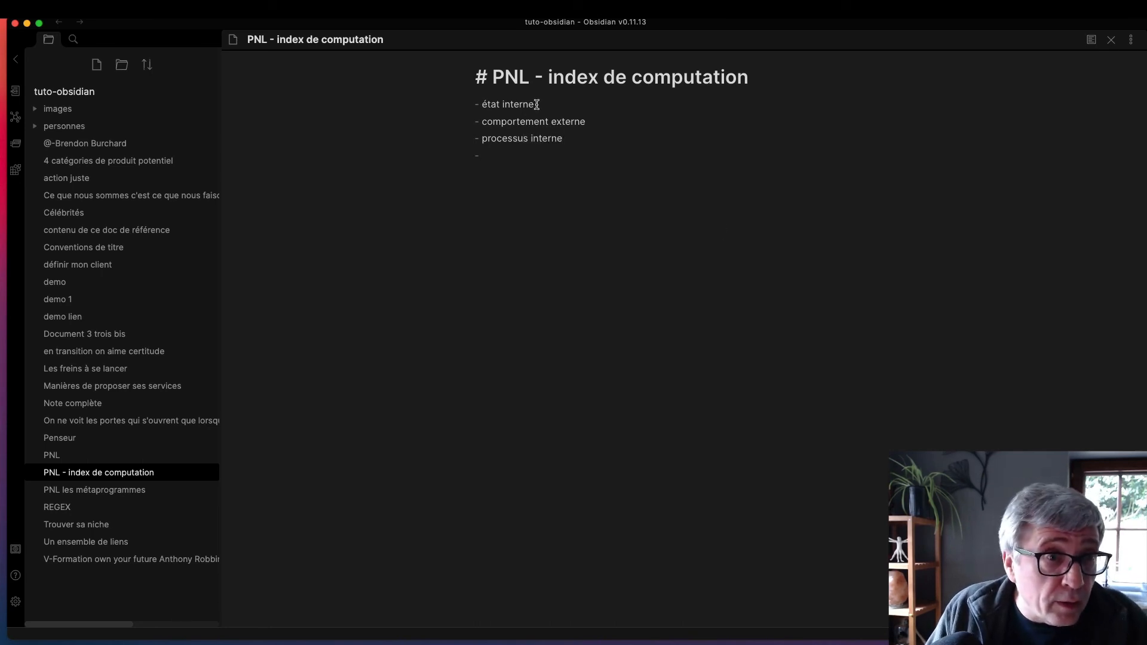
click(537, 105)
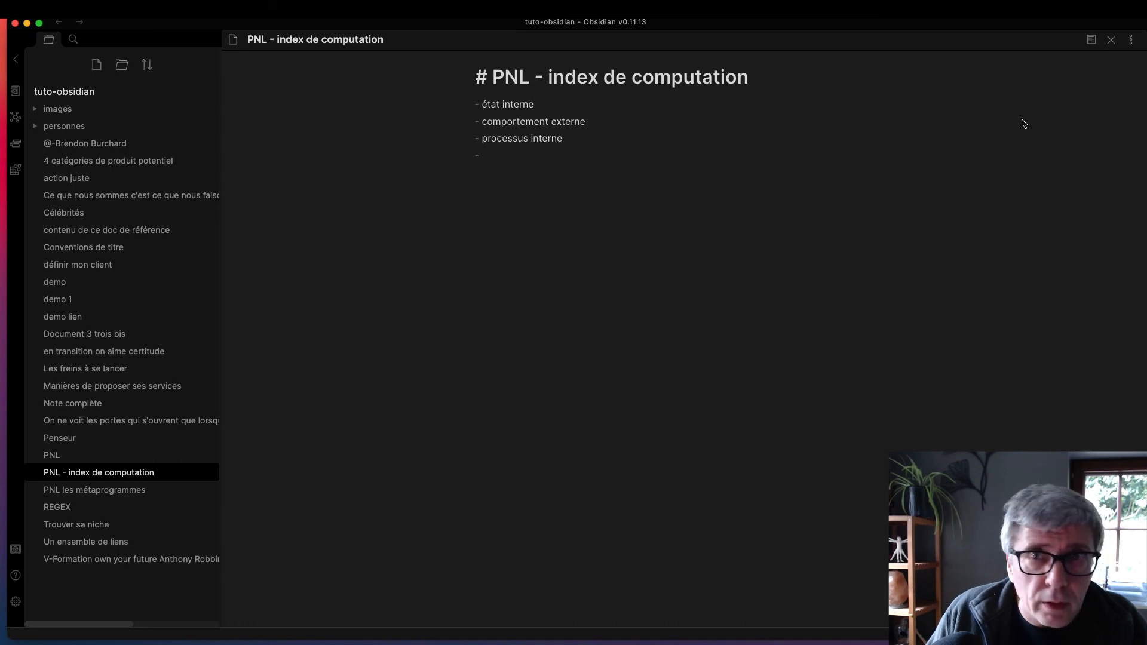
- Show the "PNL - index de computation" note in preview and open the graph around this file beside it
click(1093, 44)
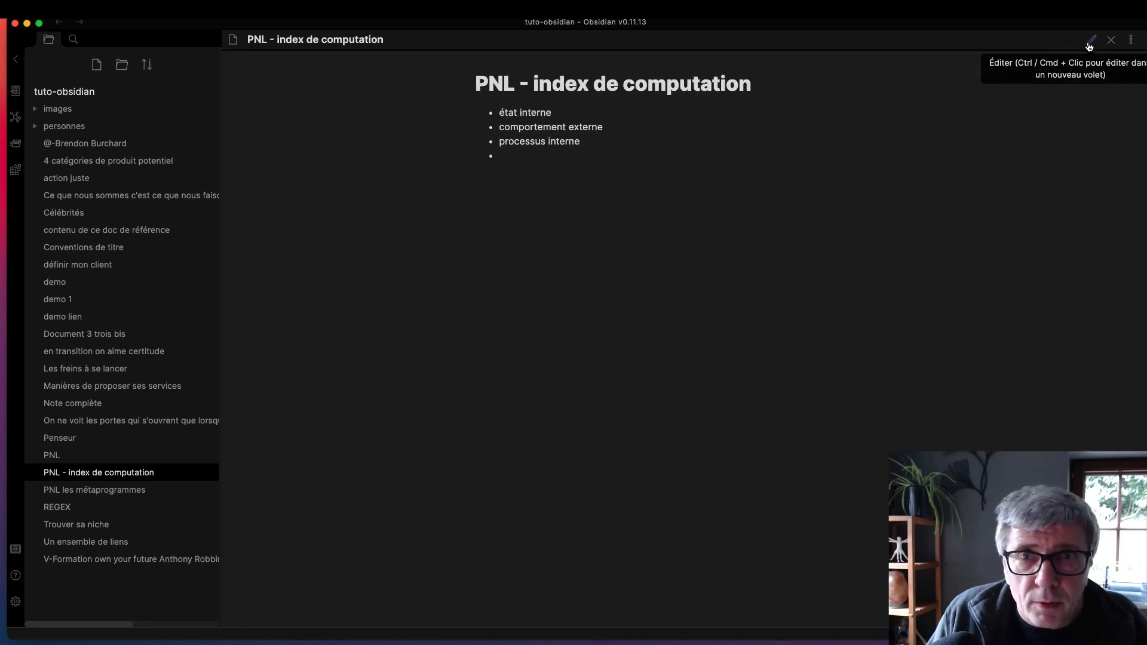
click(1131, 43)
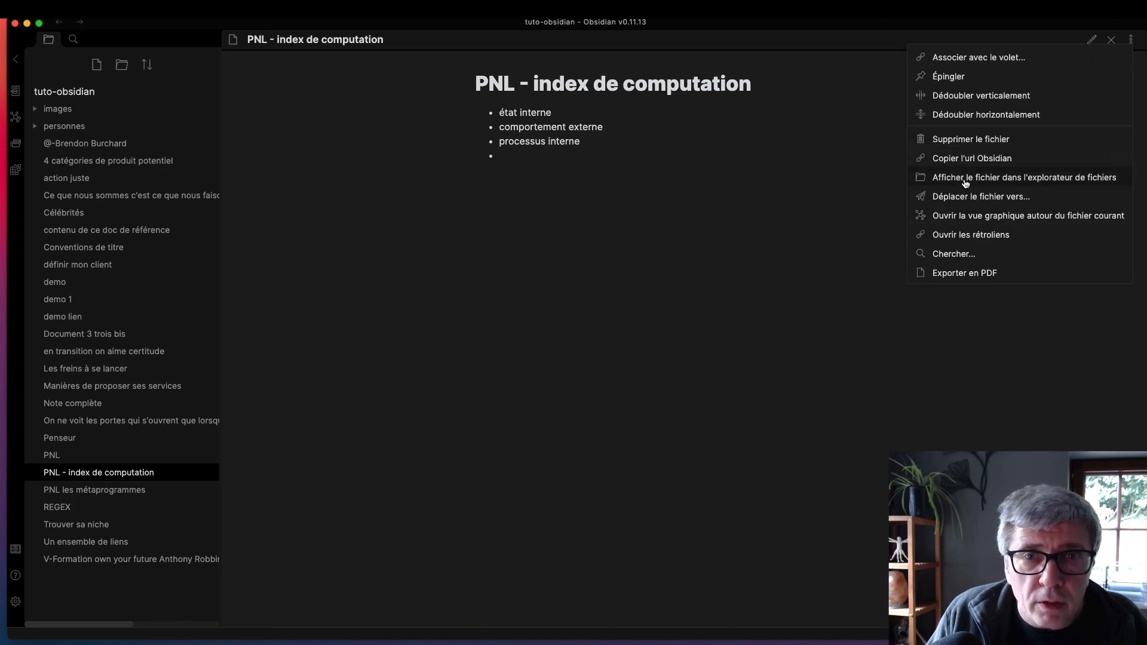
click(964, 216)
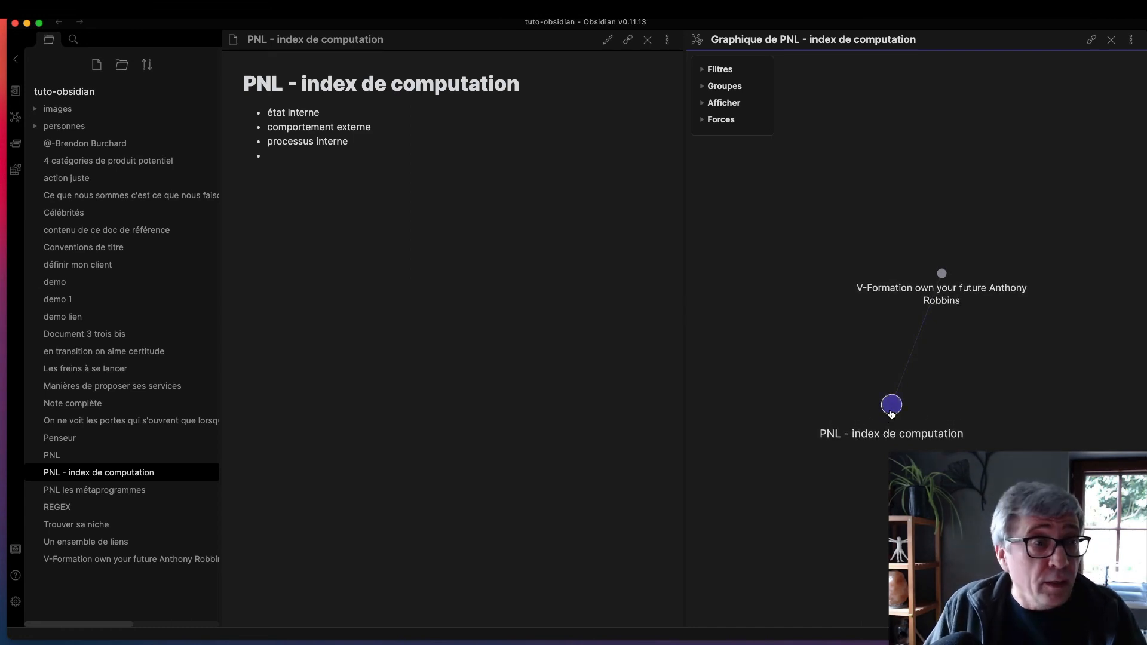
click(453, 99)
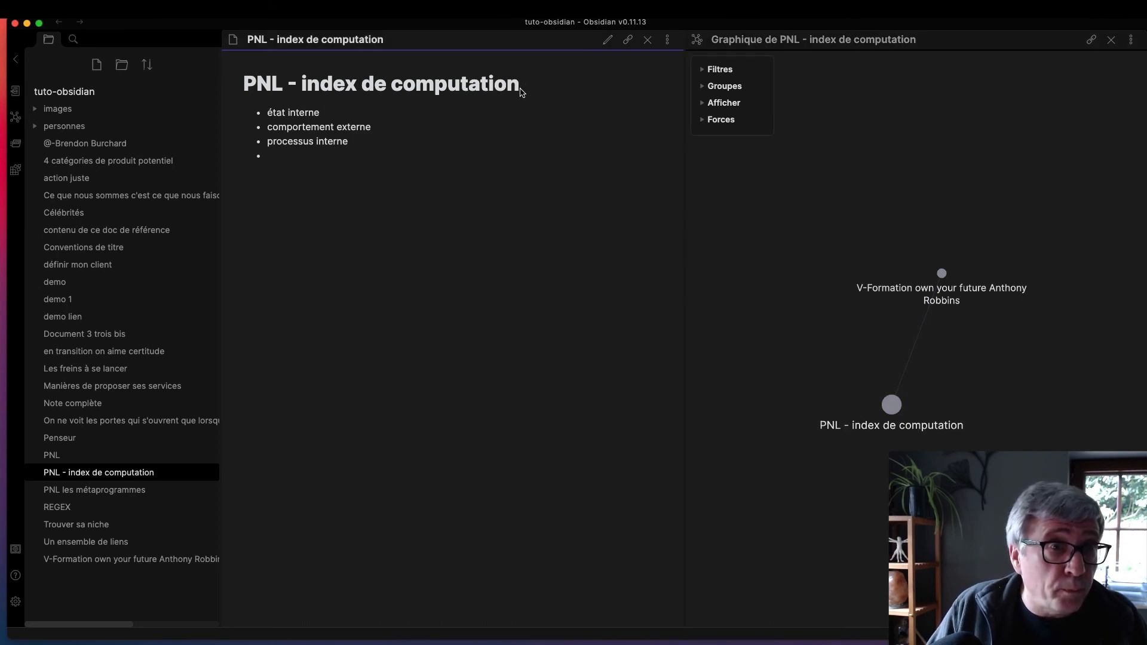
click(735, 255)
click(446, 116)
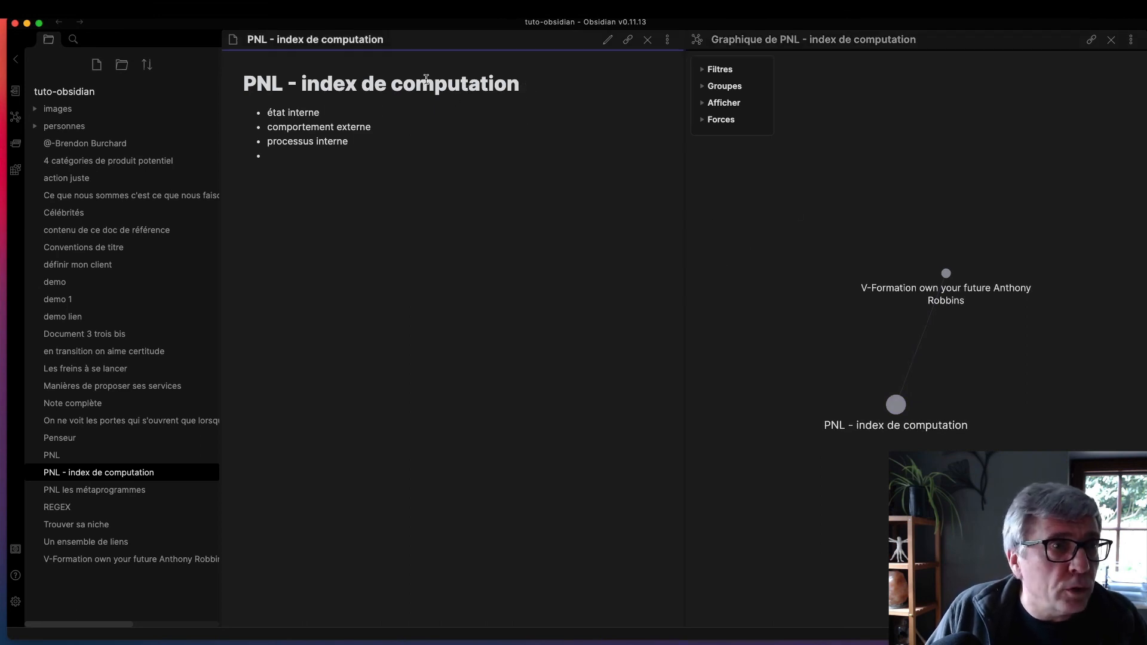
double_click(426, 80)
click(520, 88)
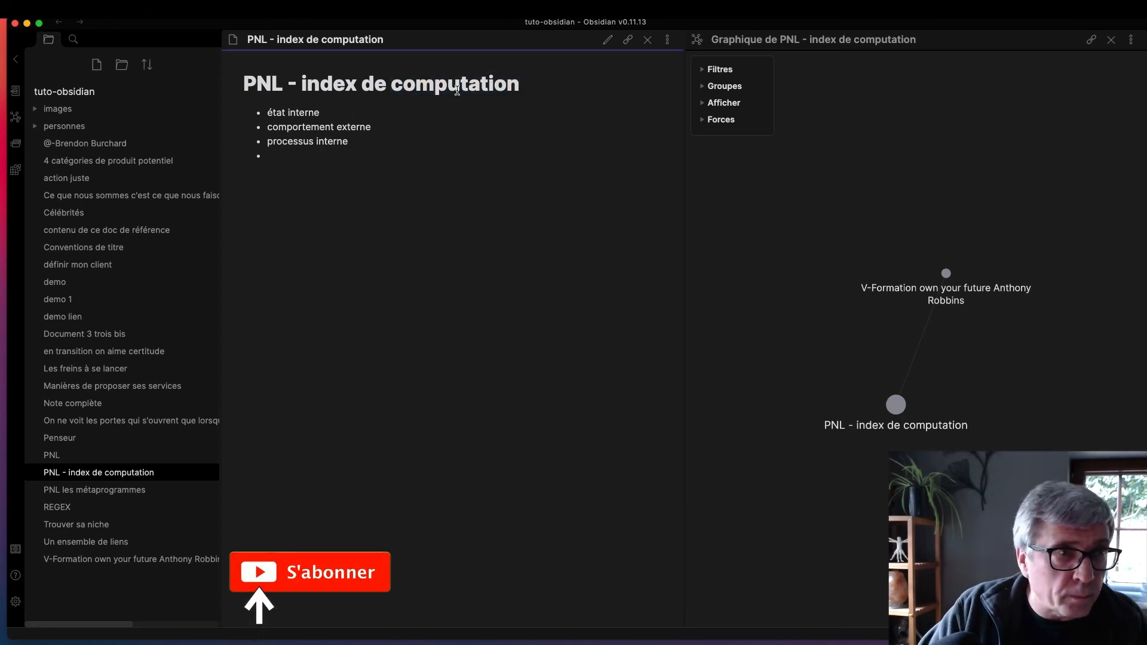
- Add a [[PNL]] link below the "PNL - index de computation" heading and follow it to view the PNL note's local graph
click(608, 39)
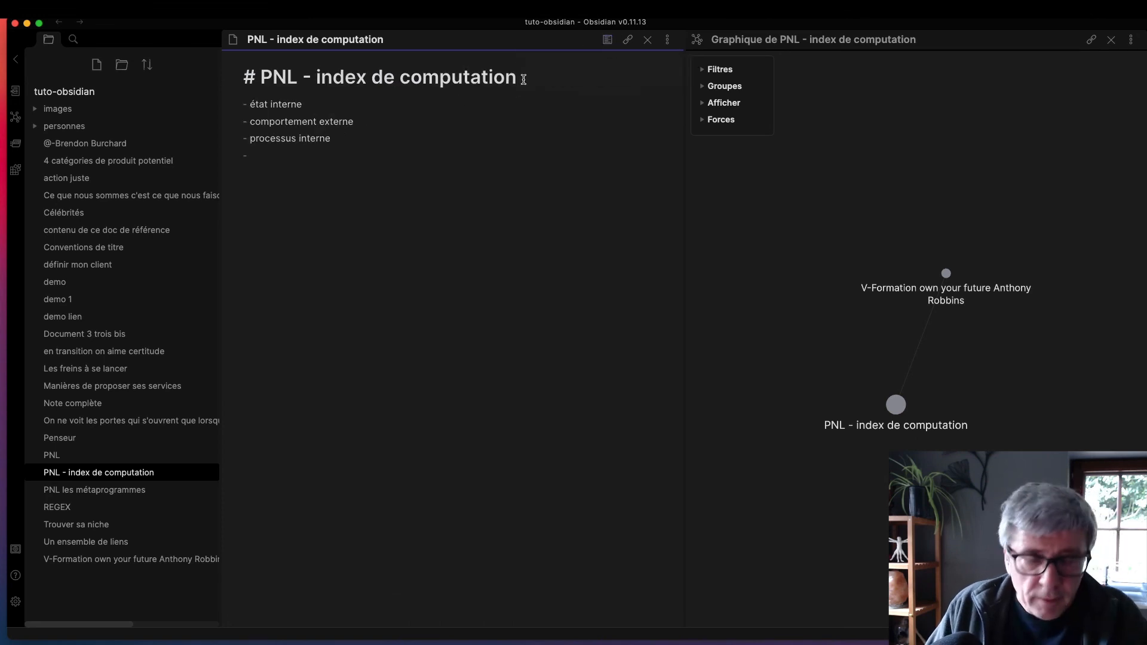
key(Return)
text([[)
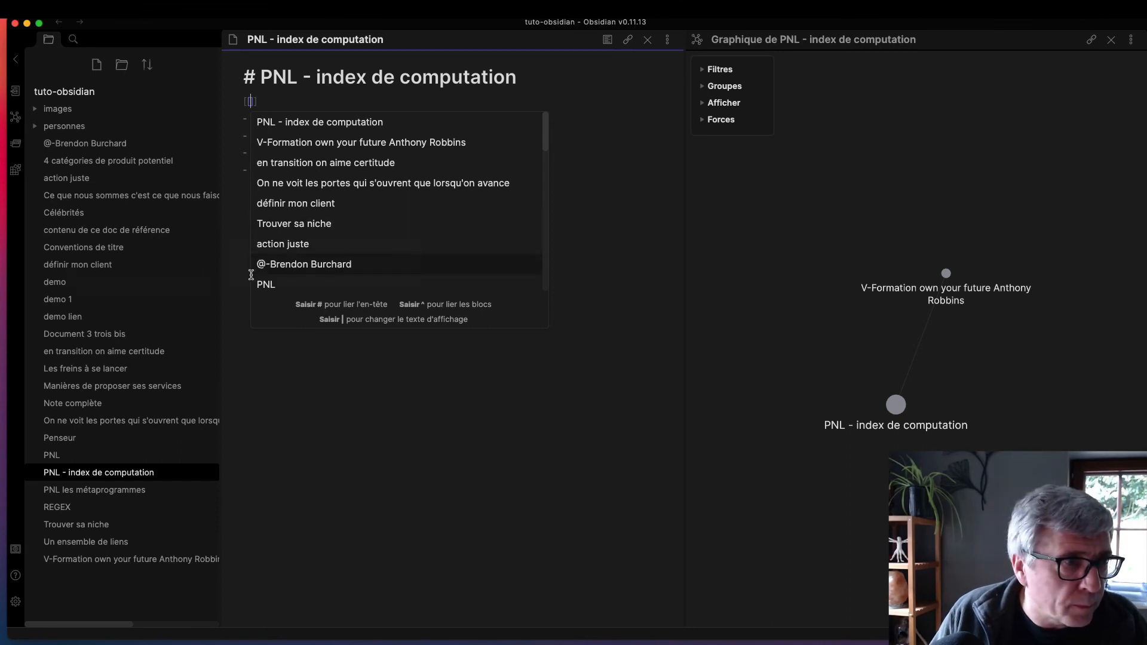
click(267, 285)
click(442, 313)
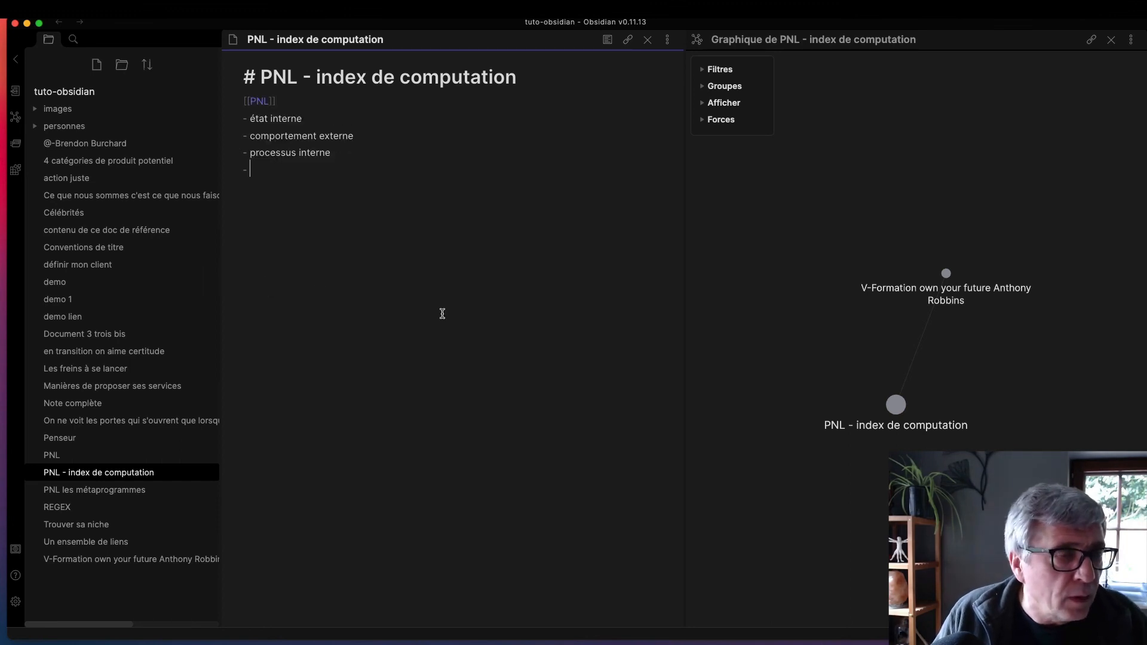
click(259, 102)
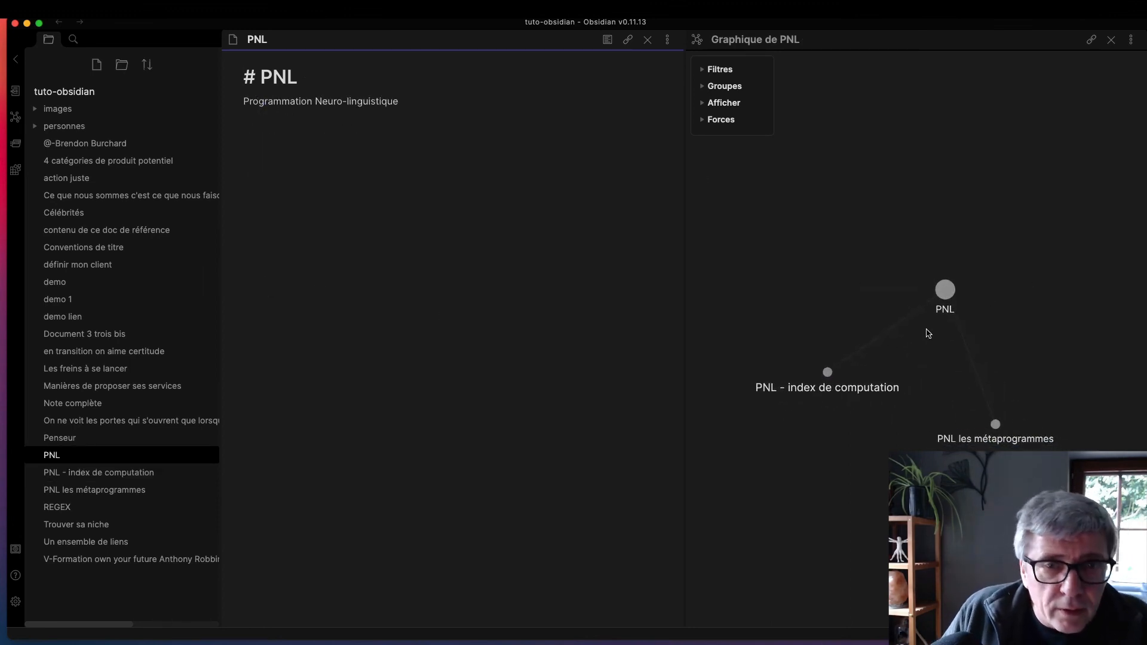
click(962, 181)
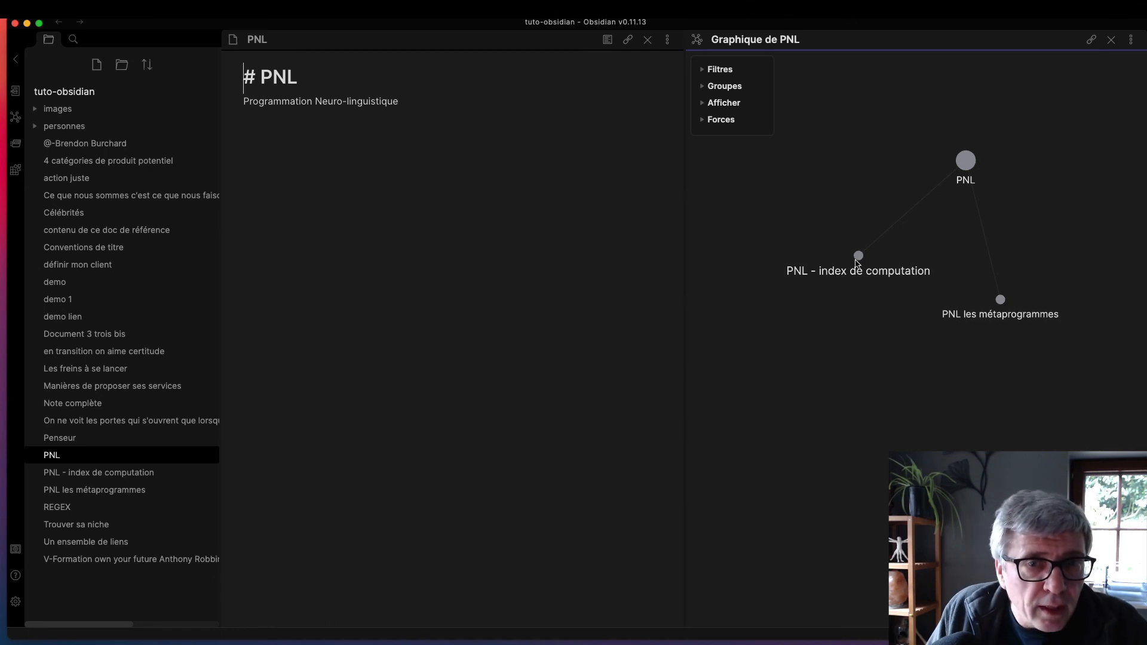
- Browse the local graph from PNL through "PNL - index de computation" and the V-Formation note to the "action juste" note
drag(1003, 305, 907, 336)
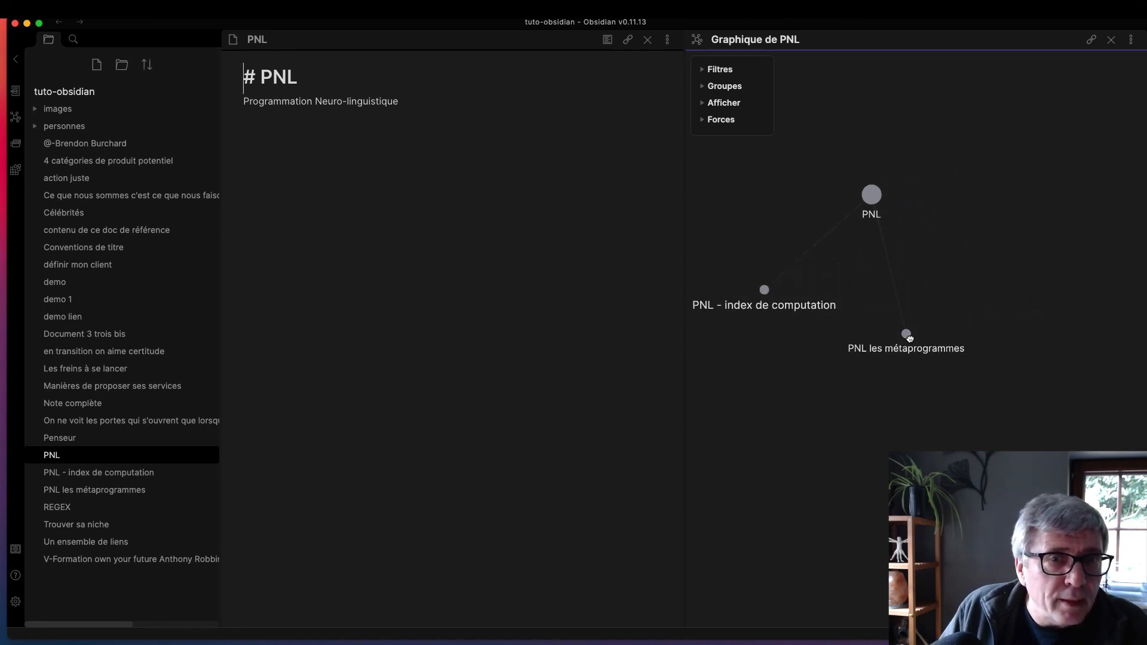
click(885, 236)
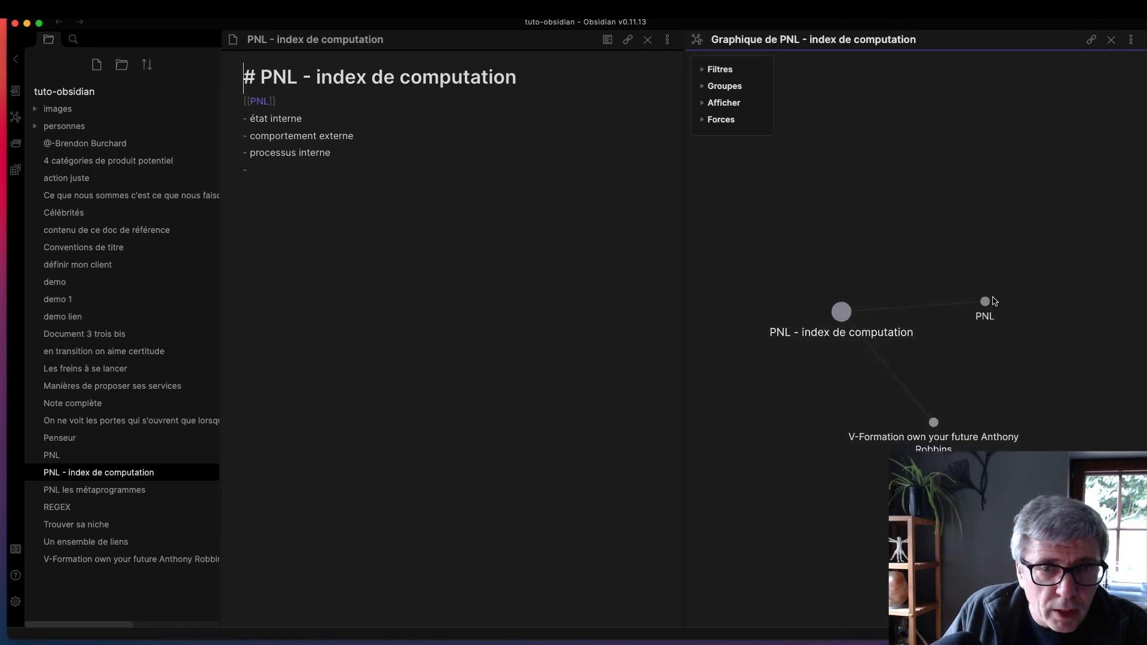
click(934, 424)
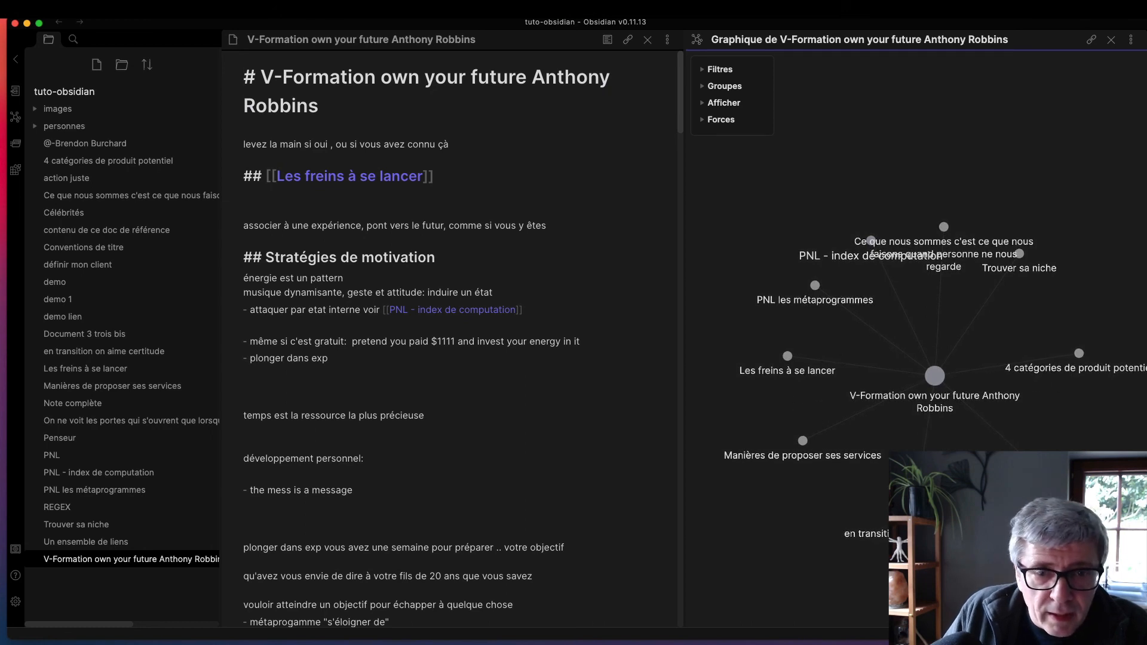
click(1043, 472)
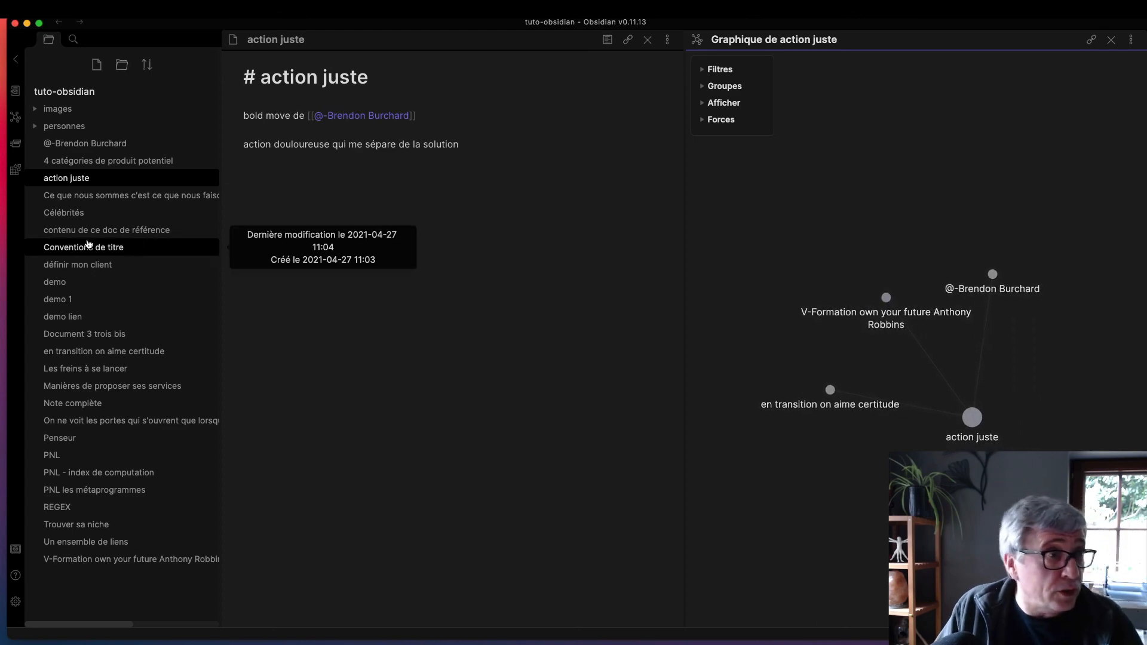
- Open the graph view of the whole vault and widen its pane to about three times the width of the note pane
click(16, 116)
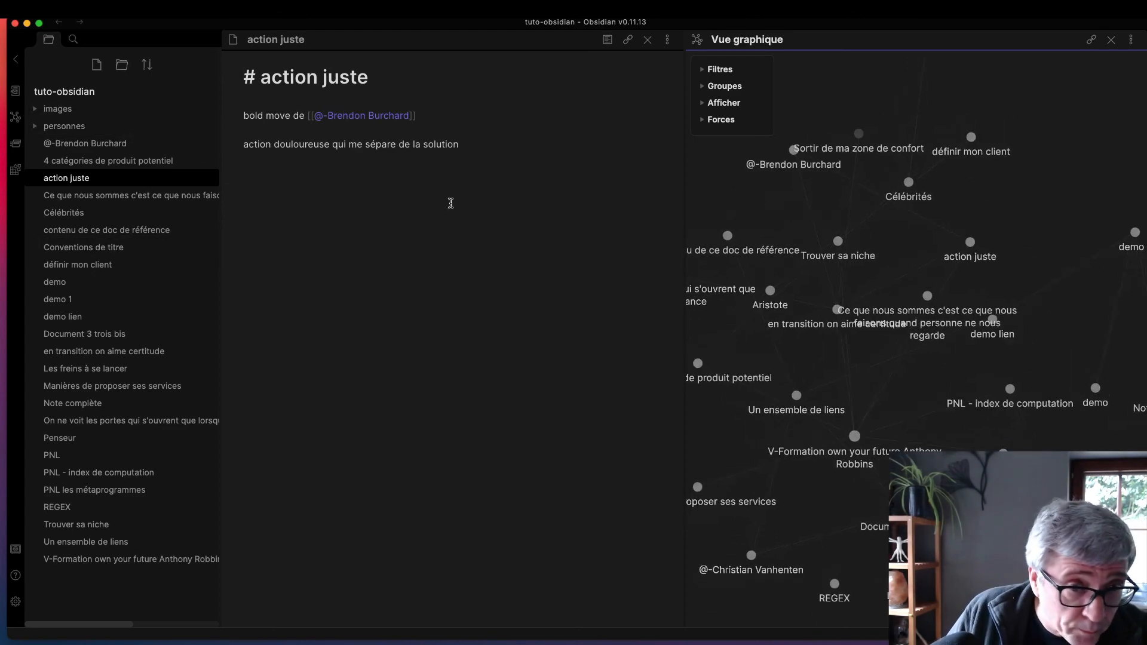
drag(686, 173, 343, 179)
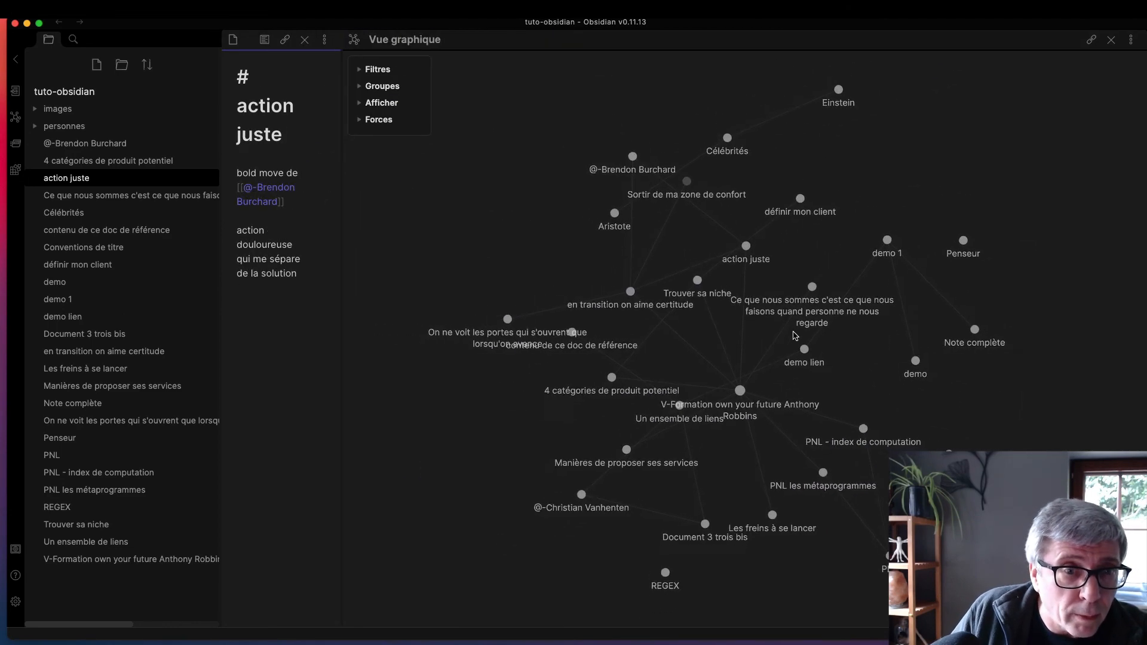